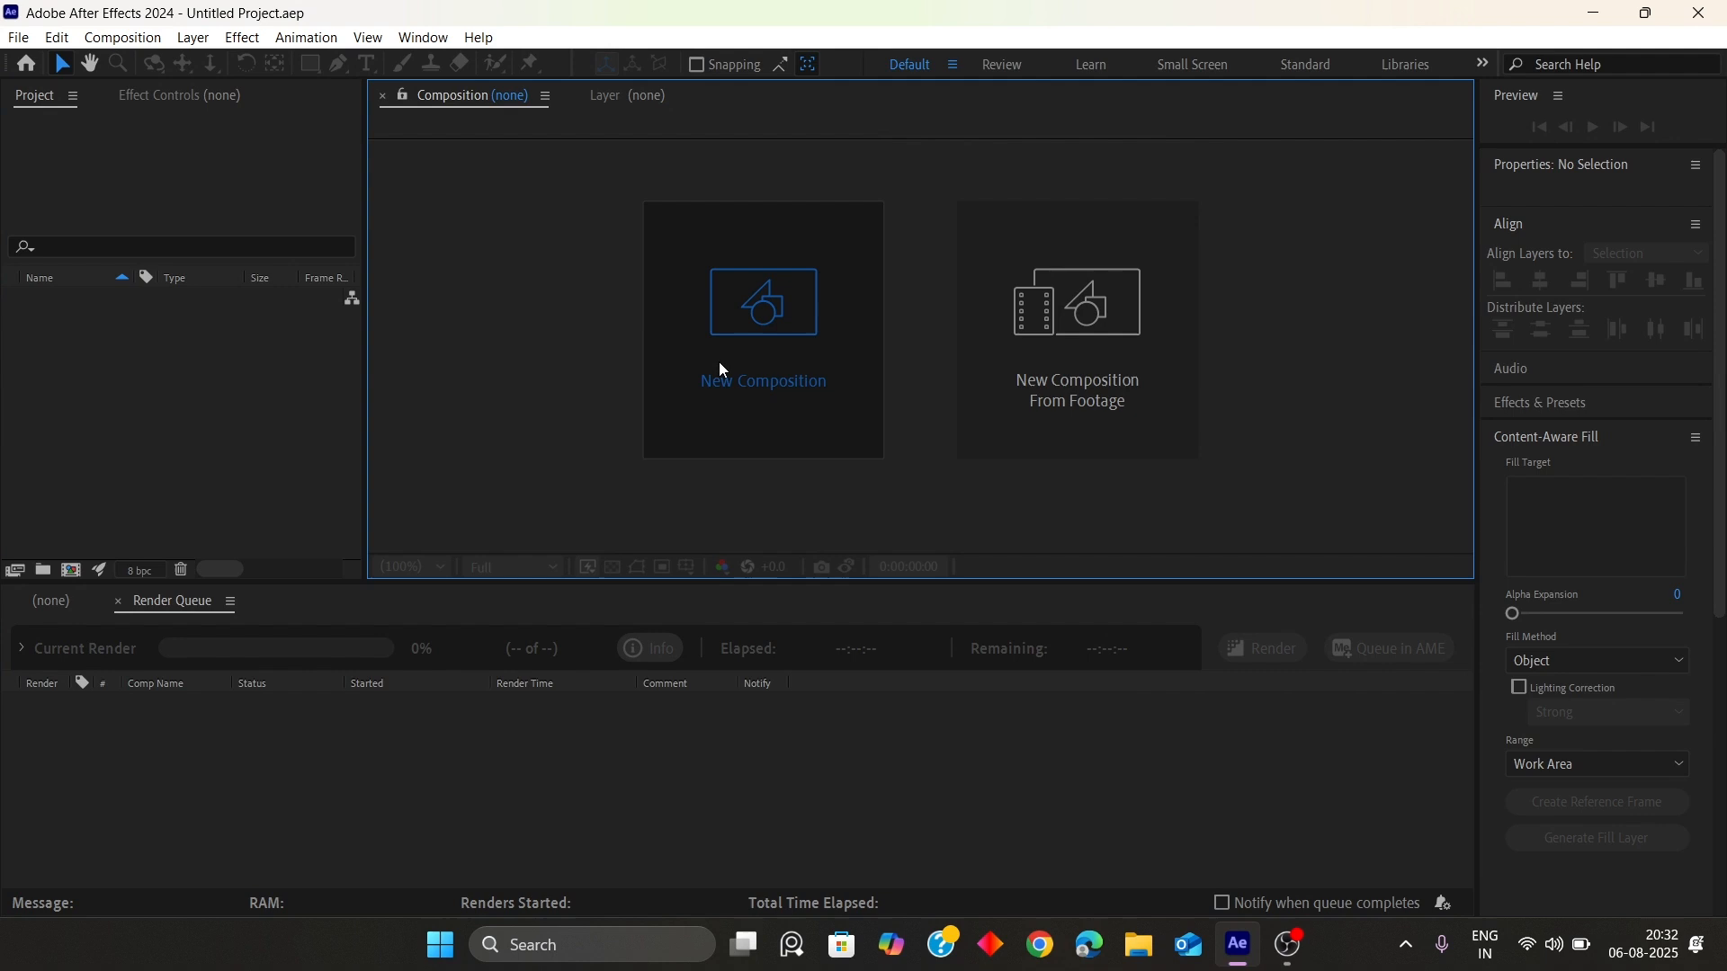
left_click(720, 366)
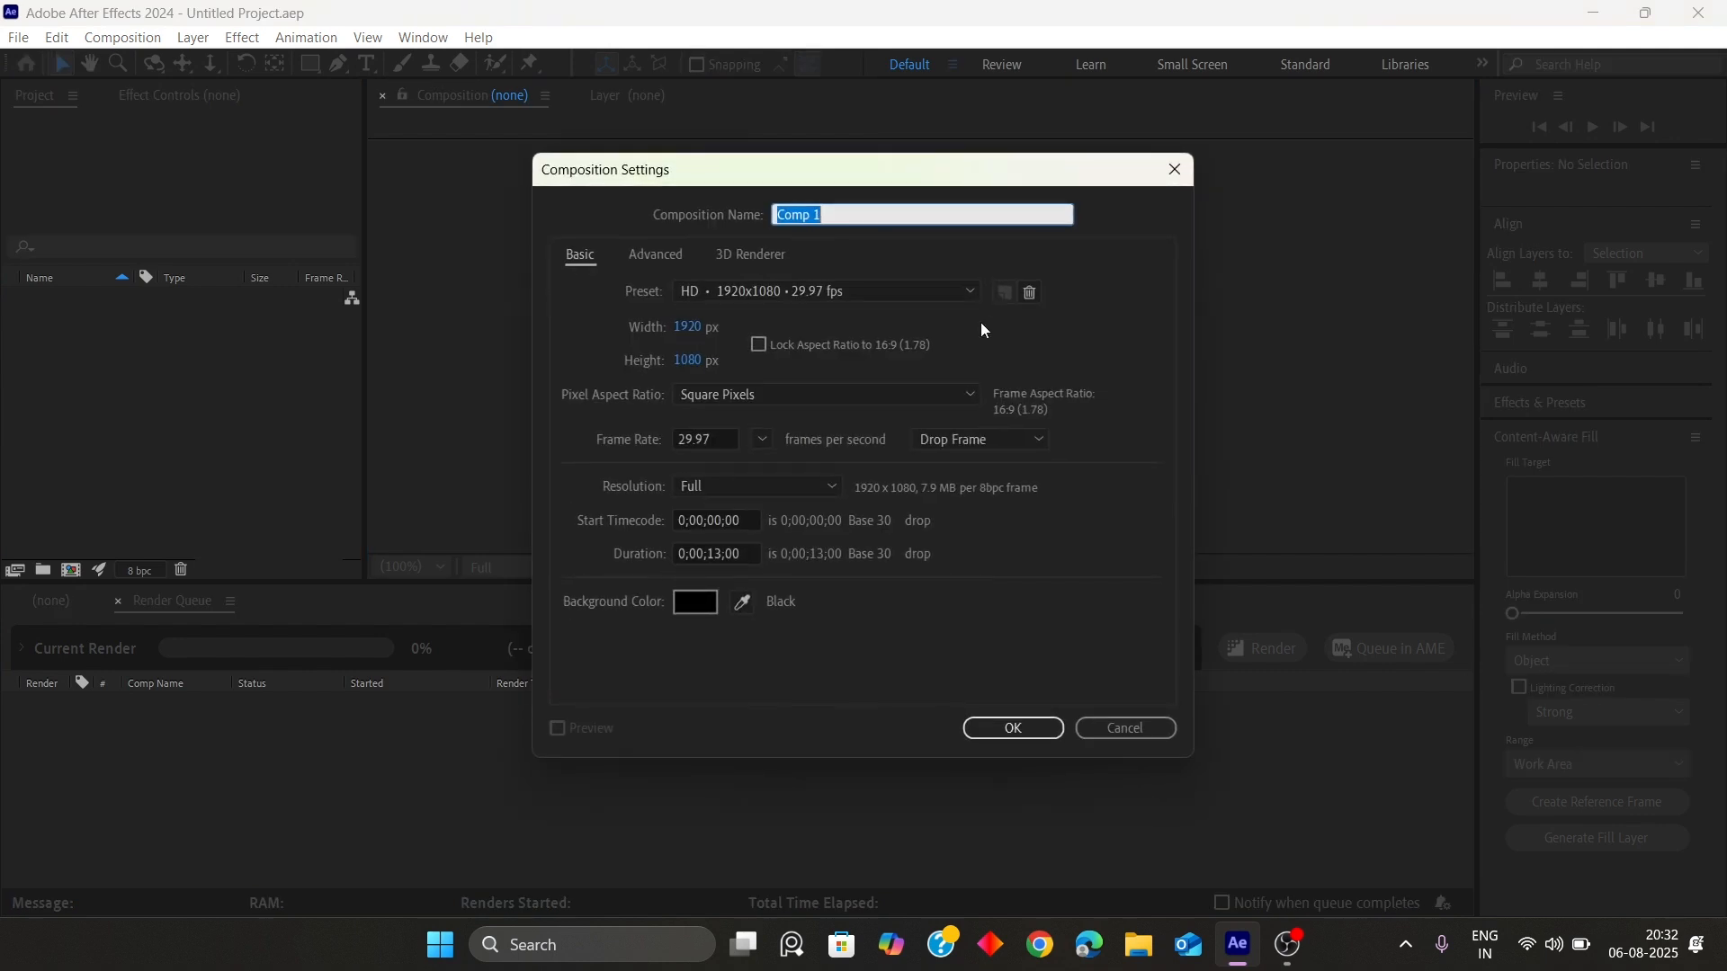
left_click(1124, 730)
left_click(236, 359)
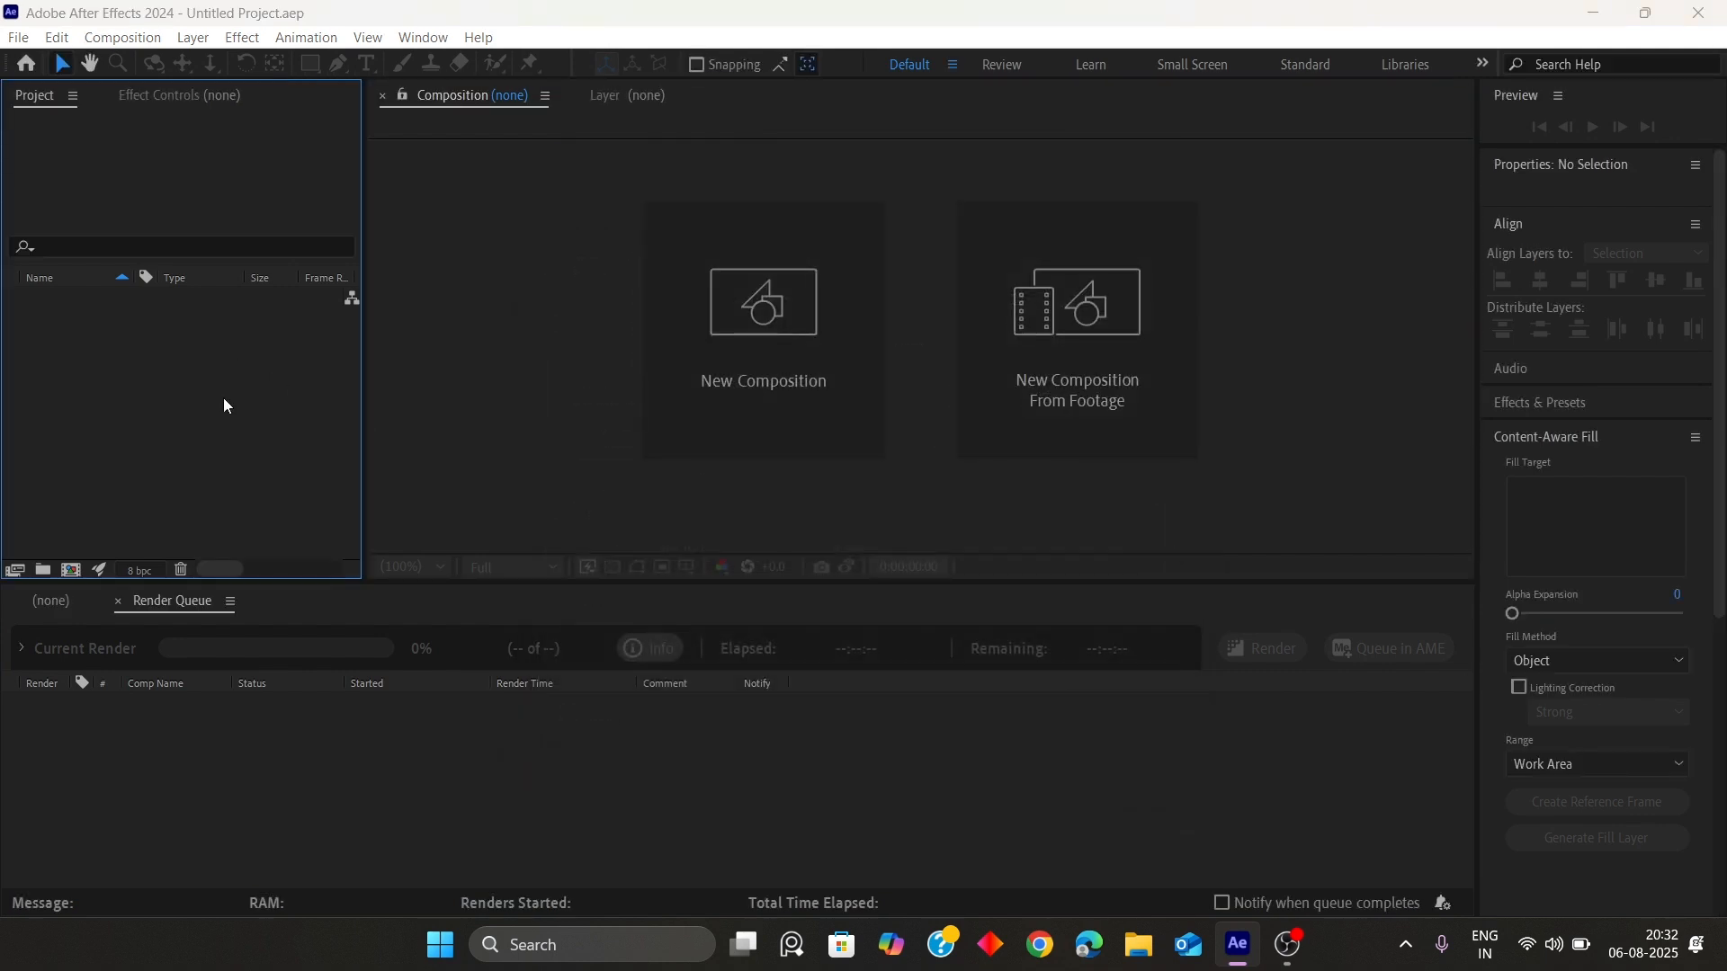
Import the C0173 video footage from the footage folder into the project
double_click(223, 398)
left_click(407, 264)
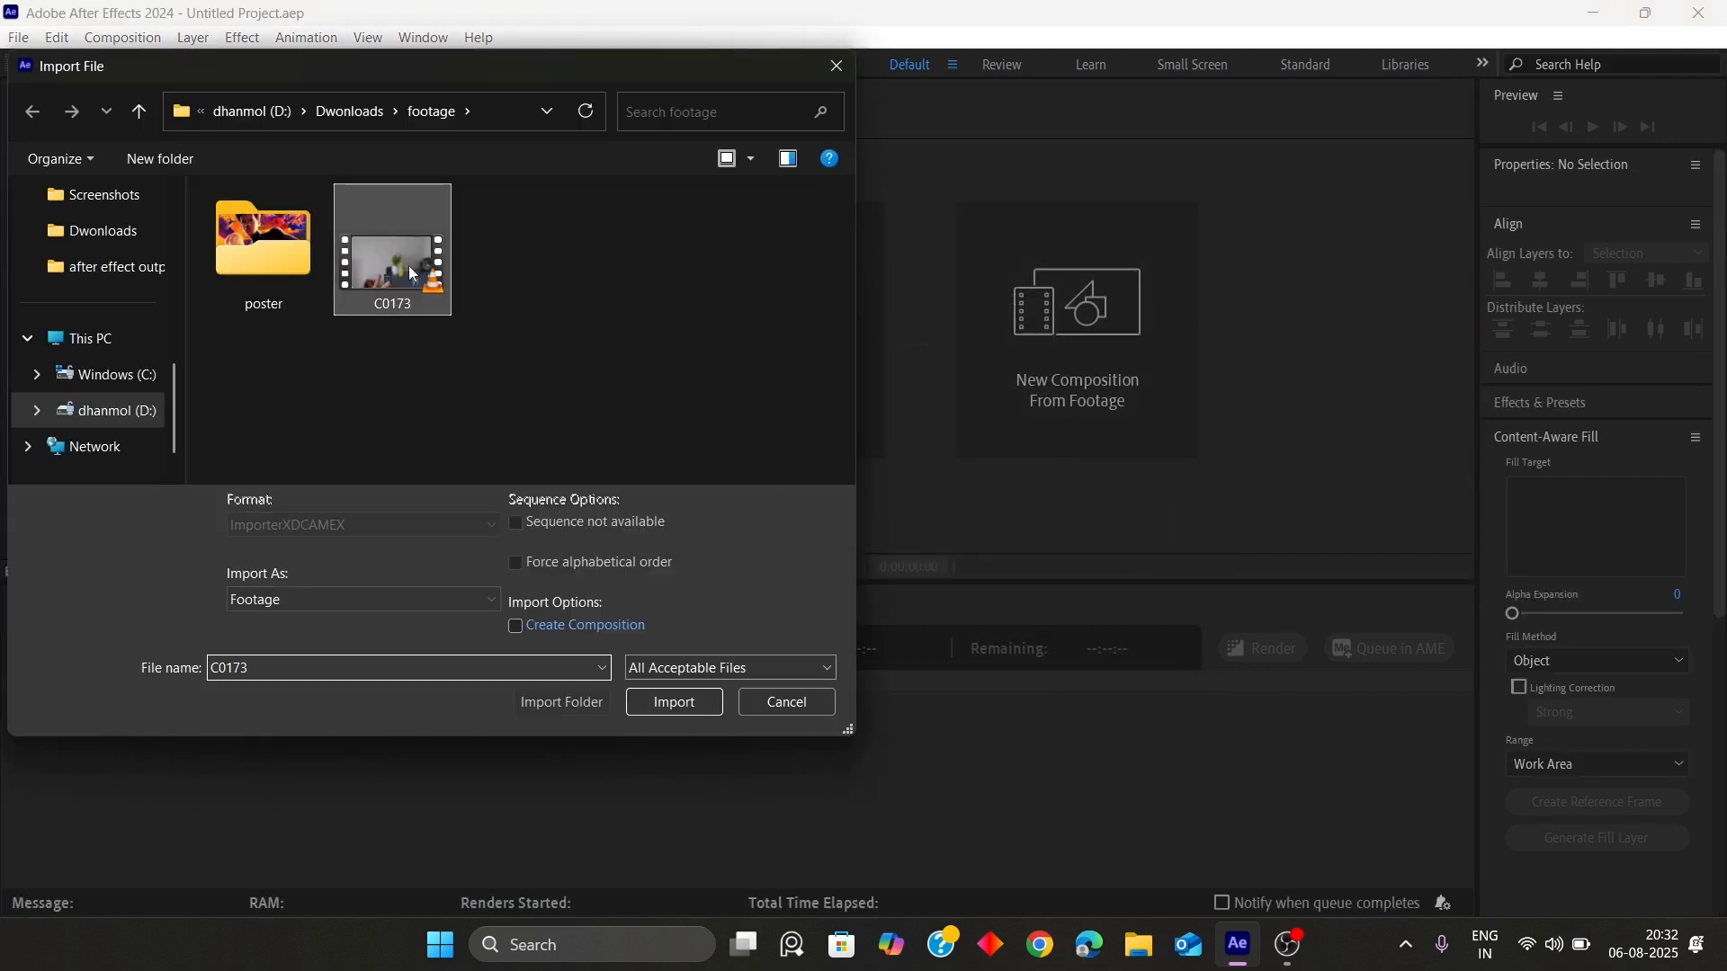
left_click(672, 700)
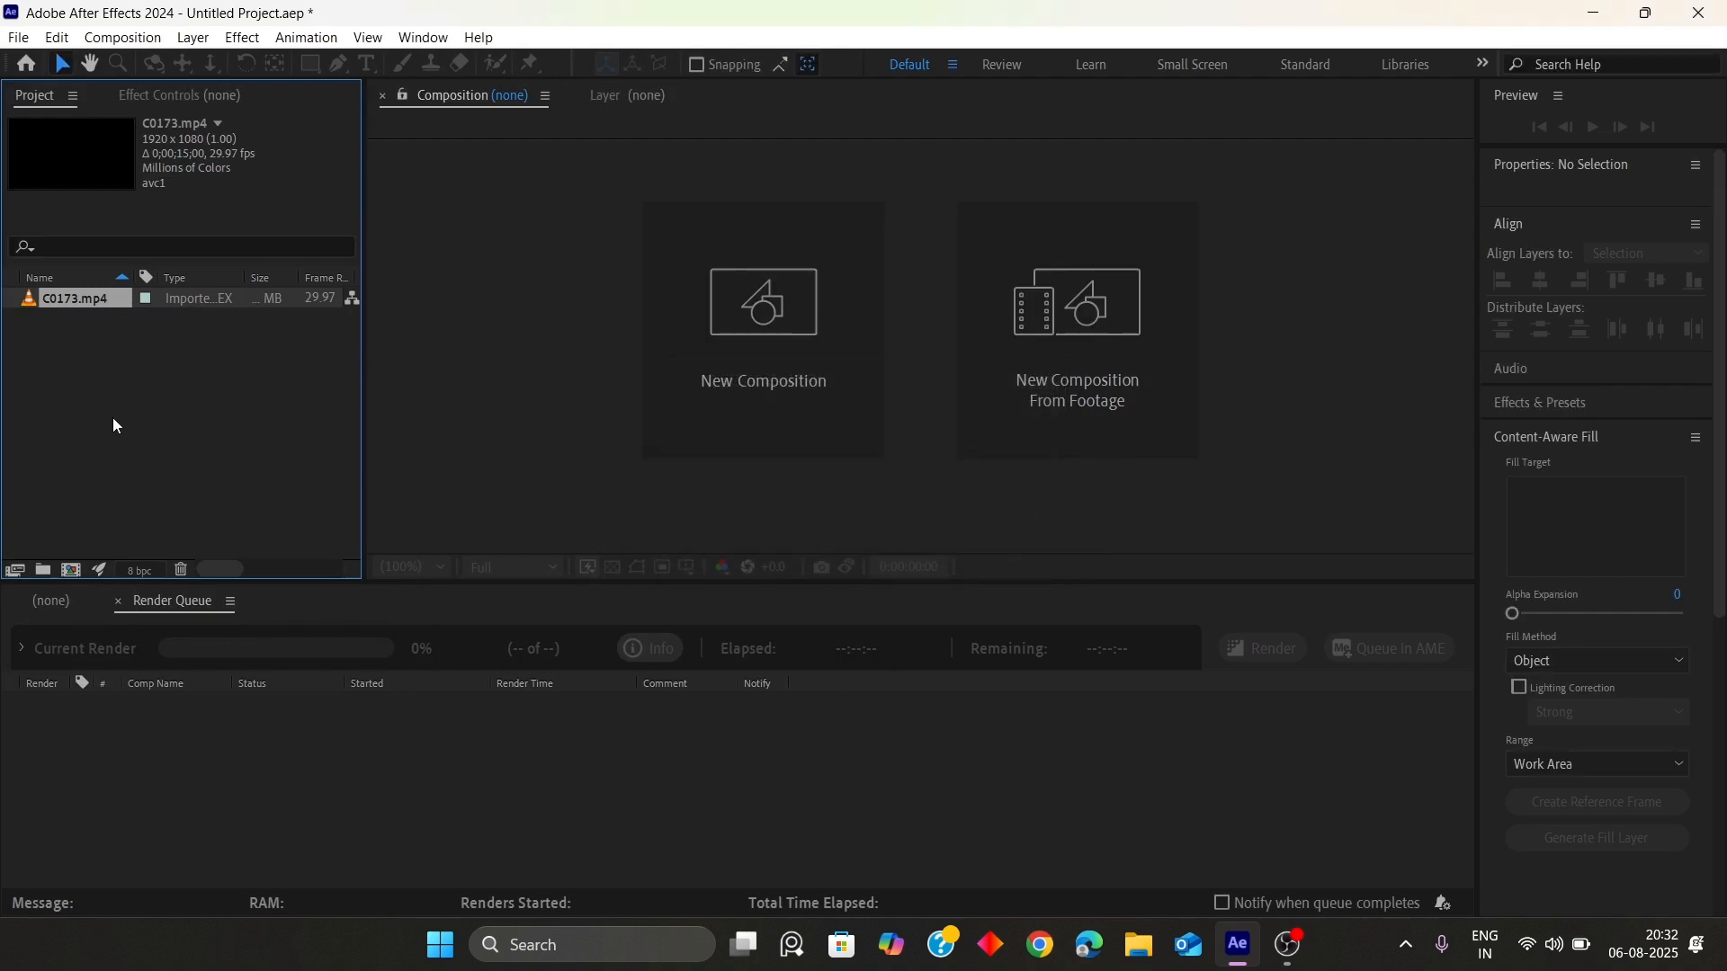
Create a new composition from the C0173.mp4 footage
left_click(78, 608)
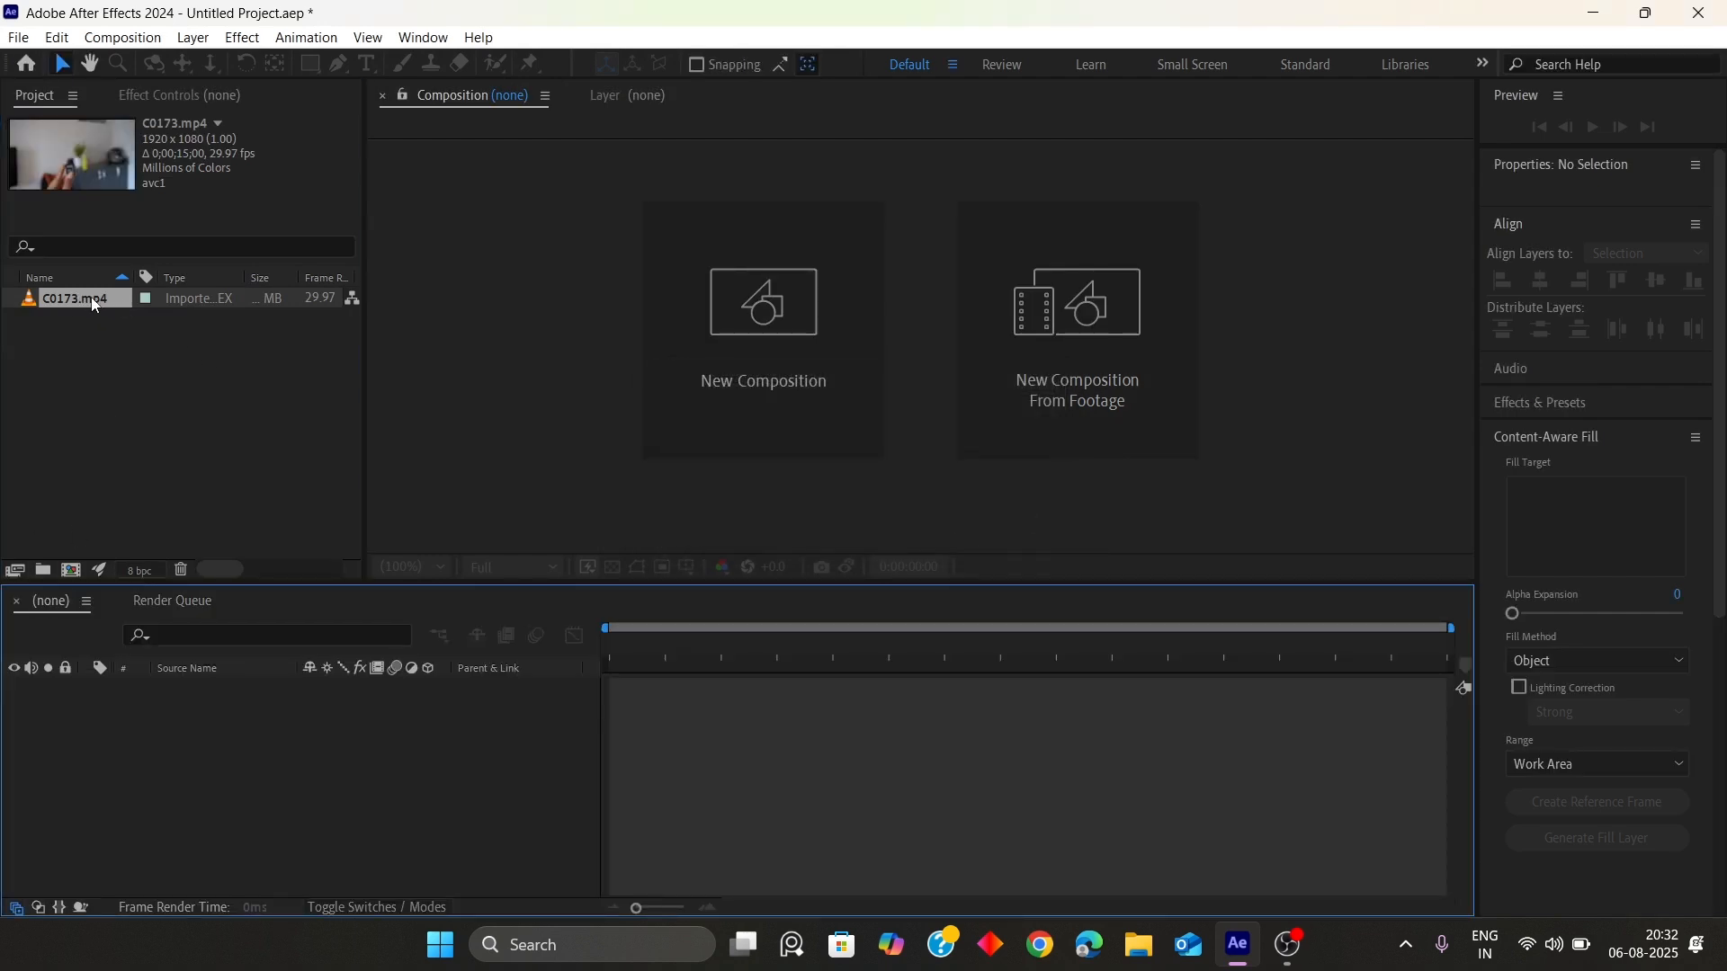
left_click_drag(92, 304, 757, 324)
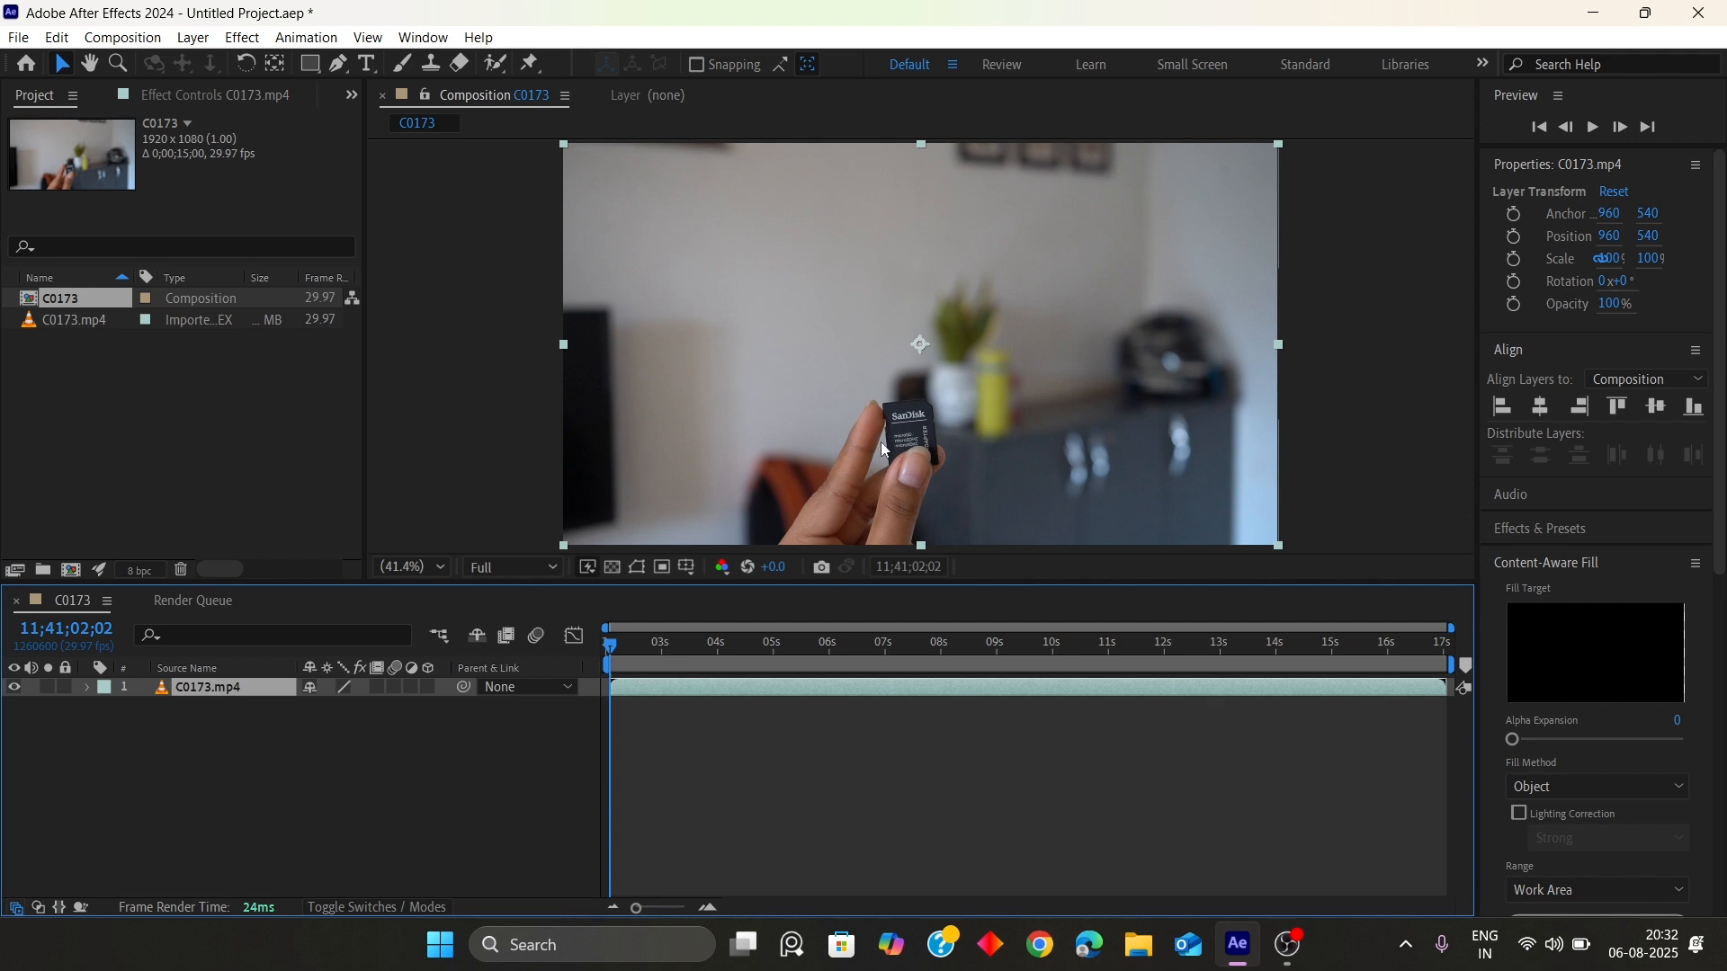
Rename the composition to main comp and set its start timecode to 0;00;00;01
left_click(131, 38)
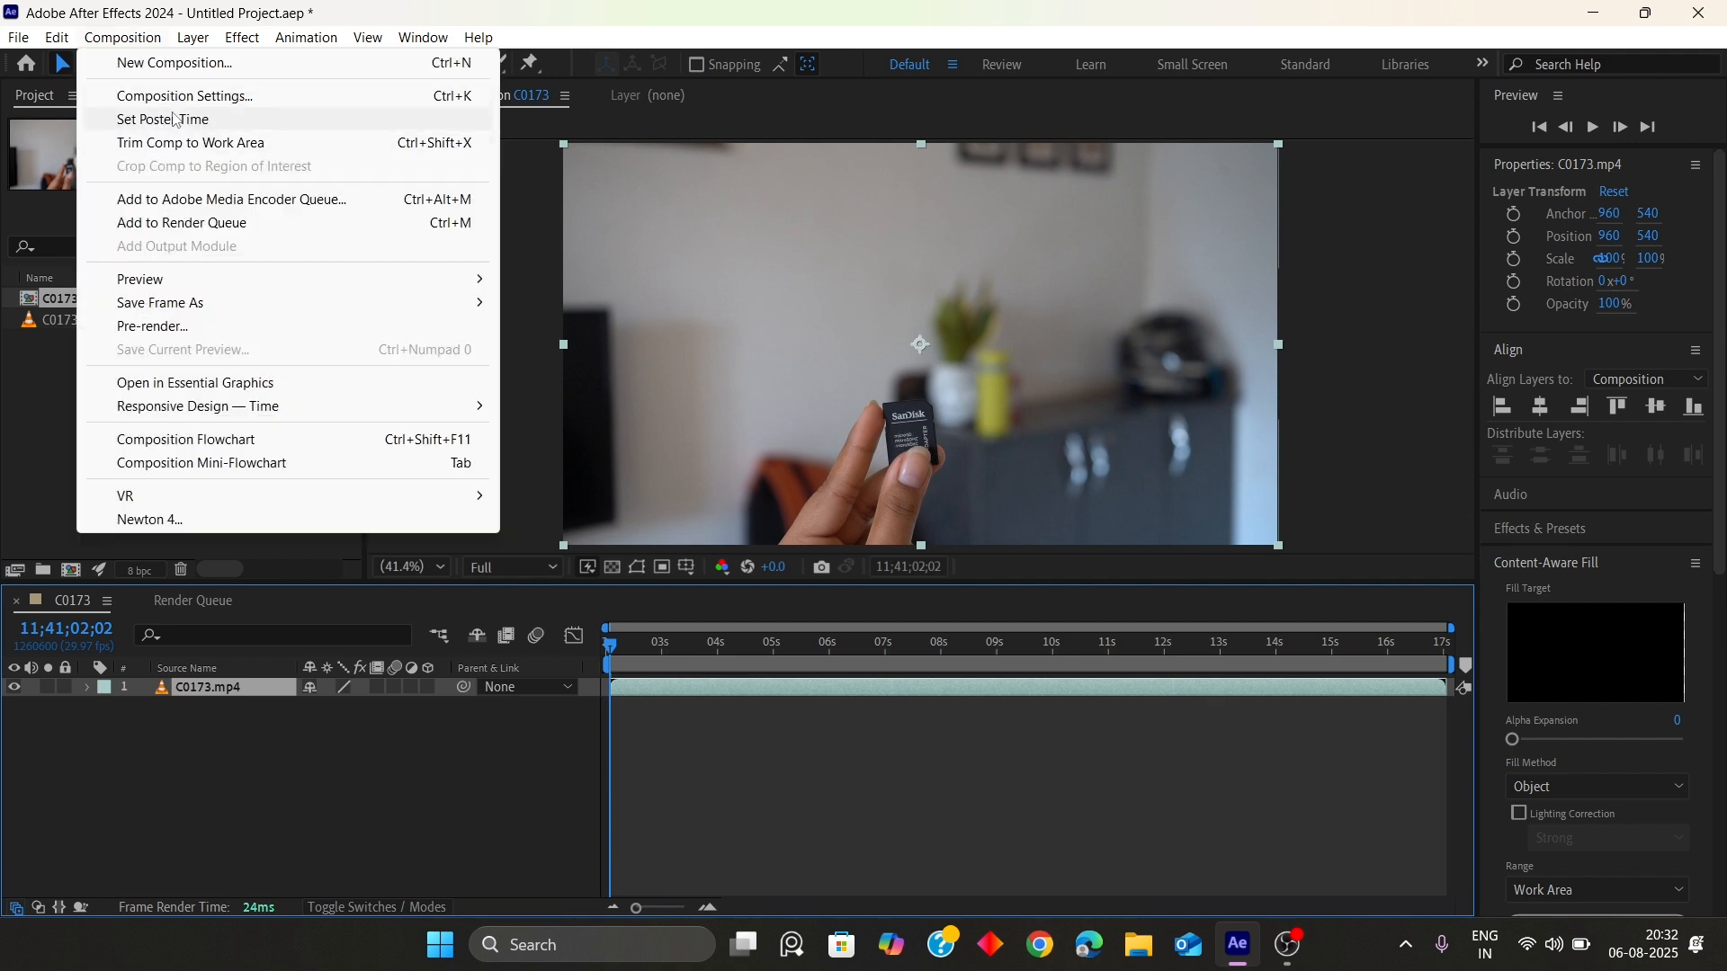
left_click(180, 95)
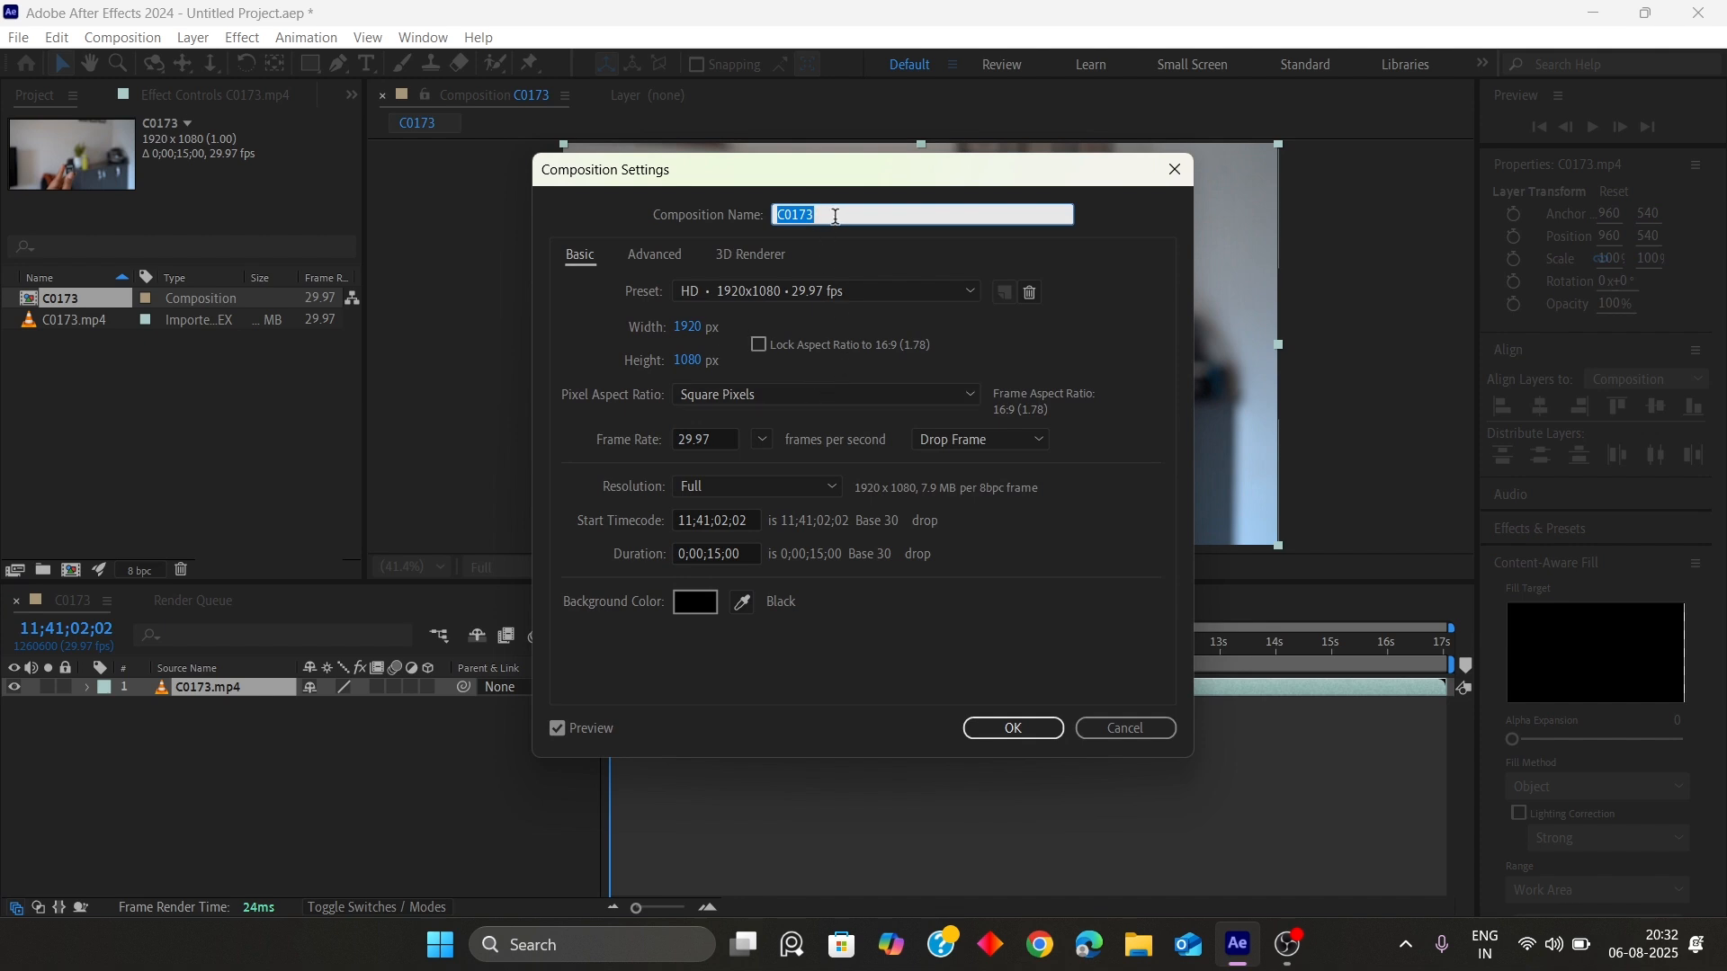
type("main comp")
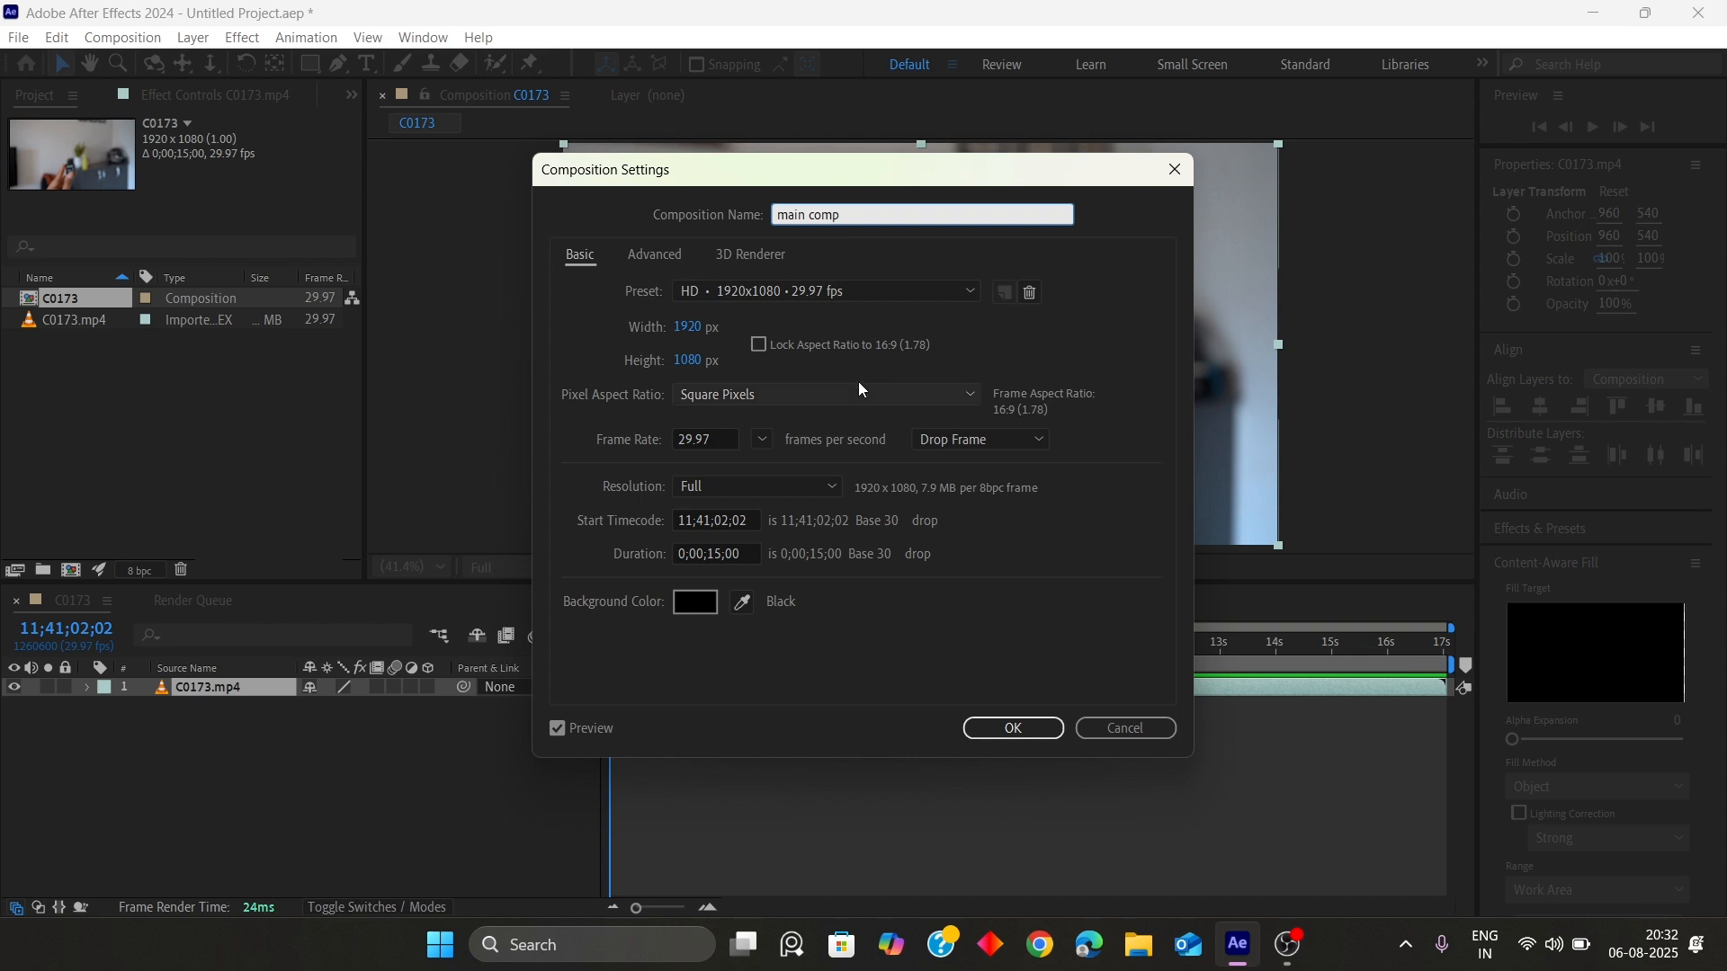
left_click(907, 316)
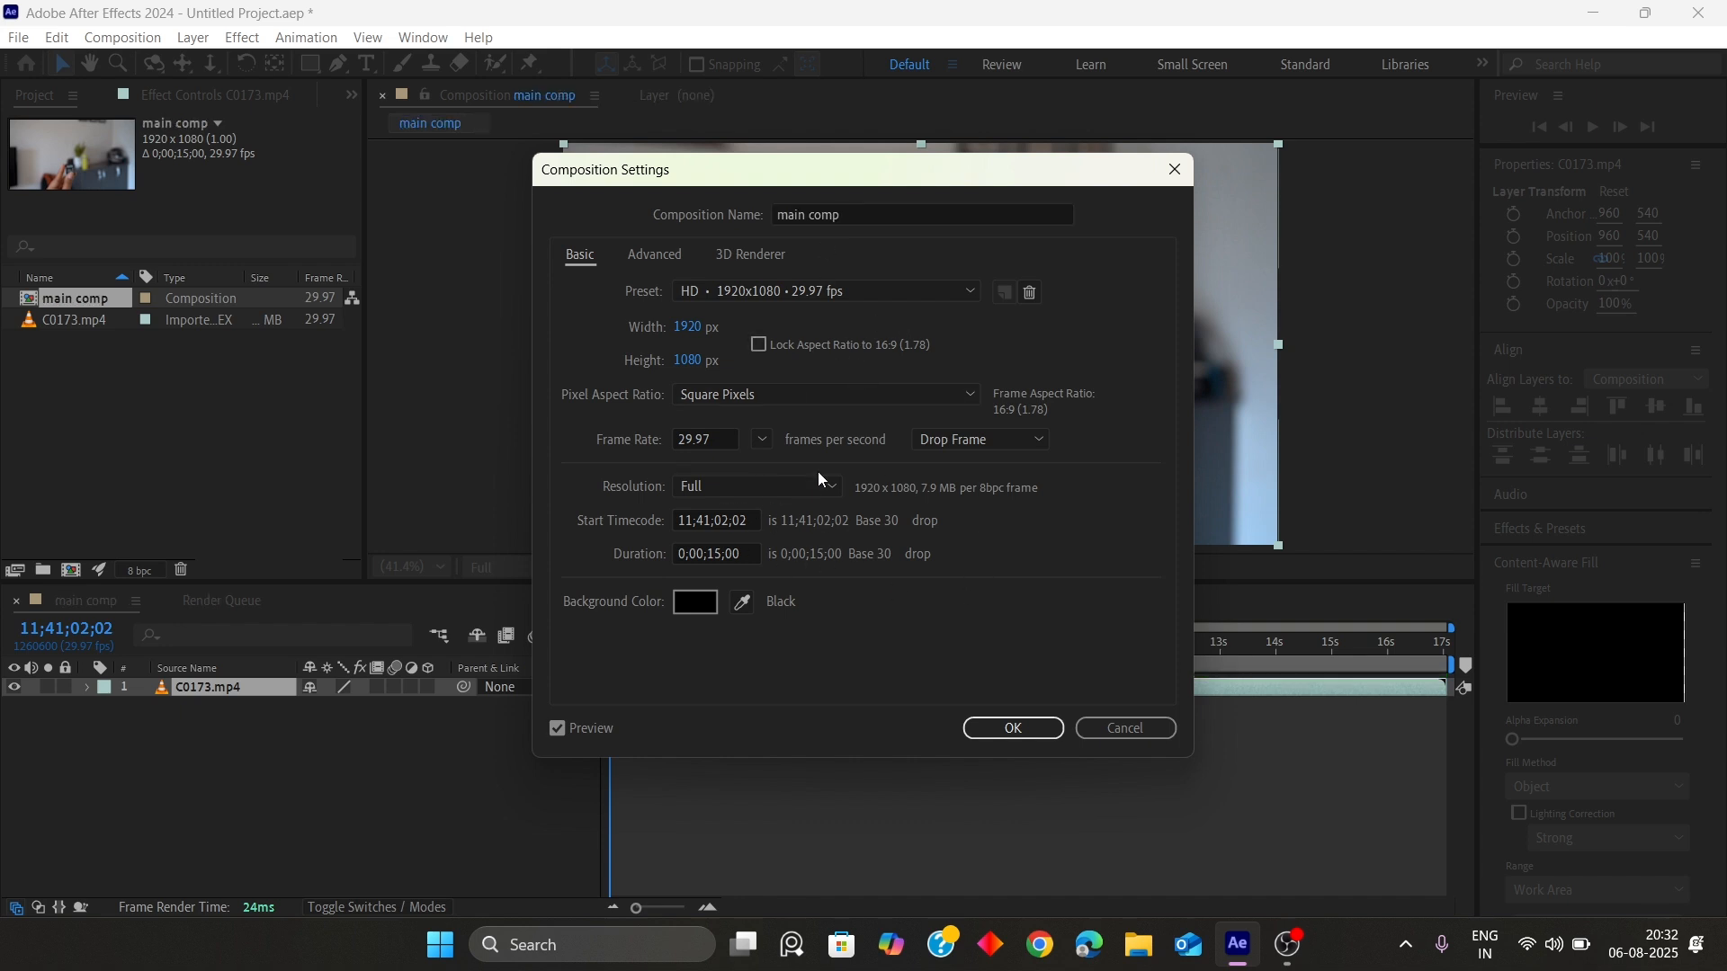
left_click(757, 519)
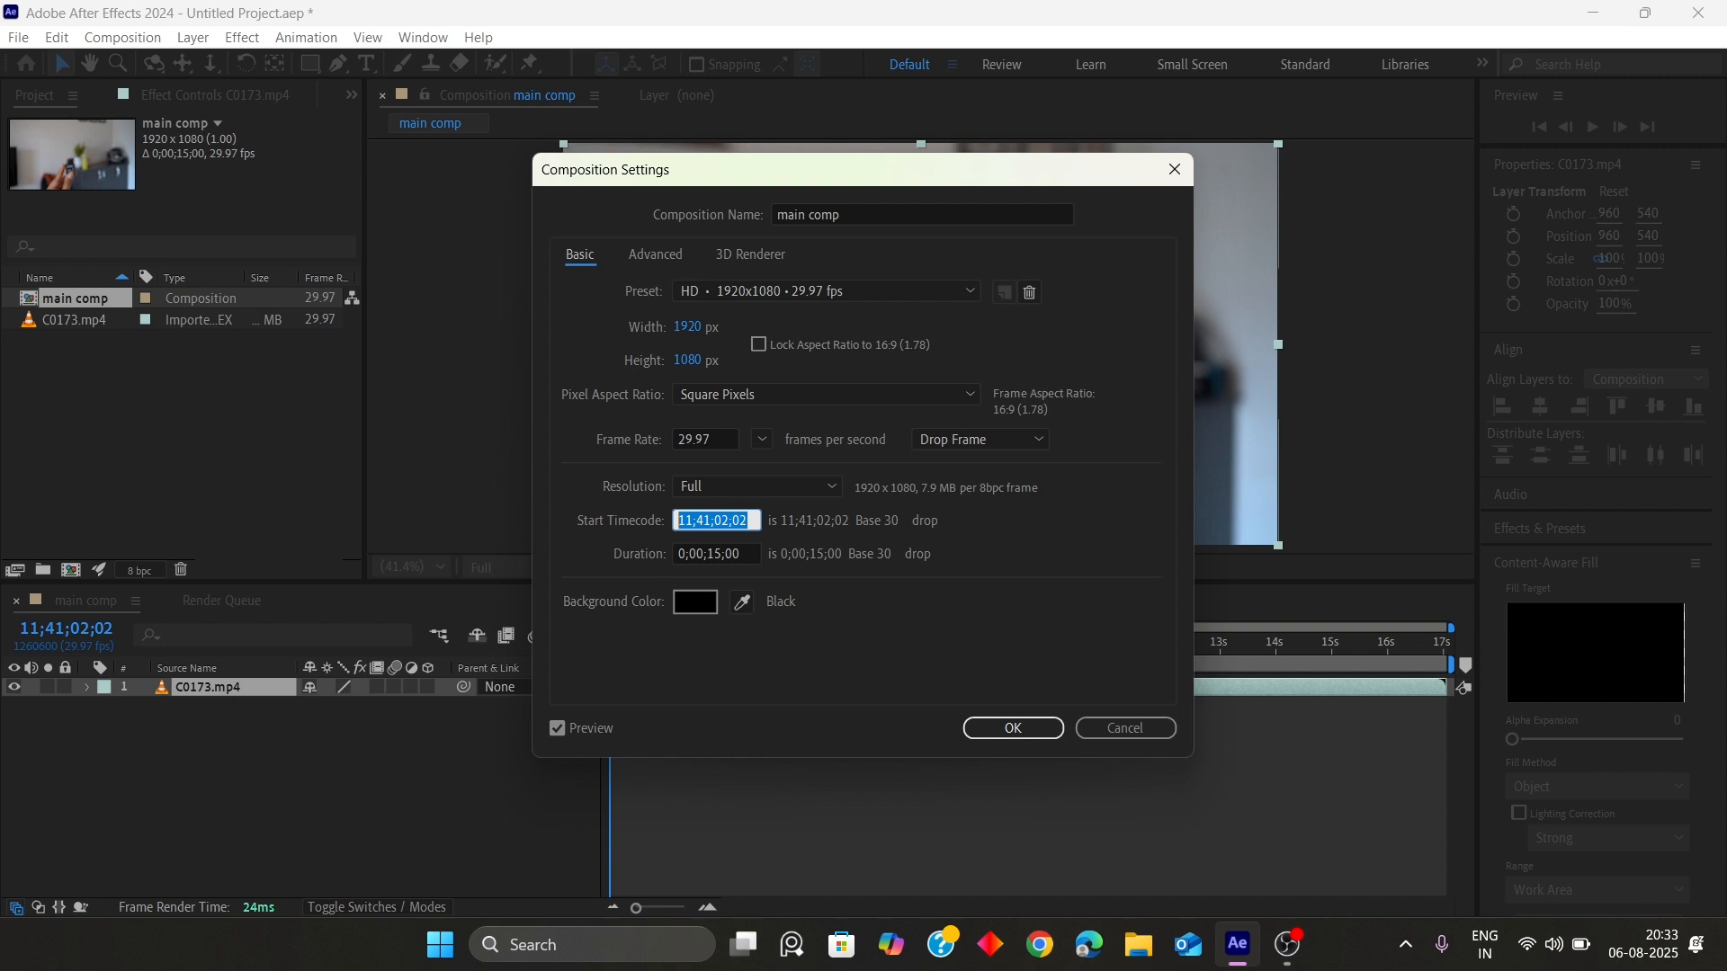
type("1")
left_click(910, 615)
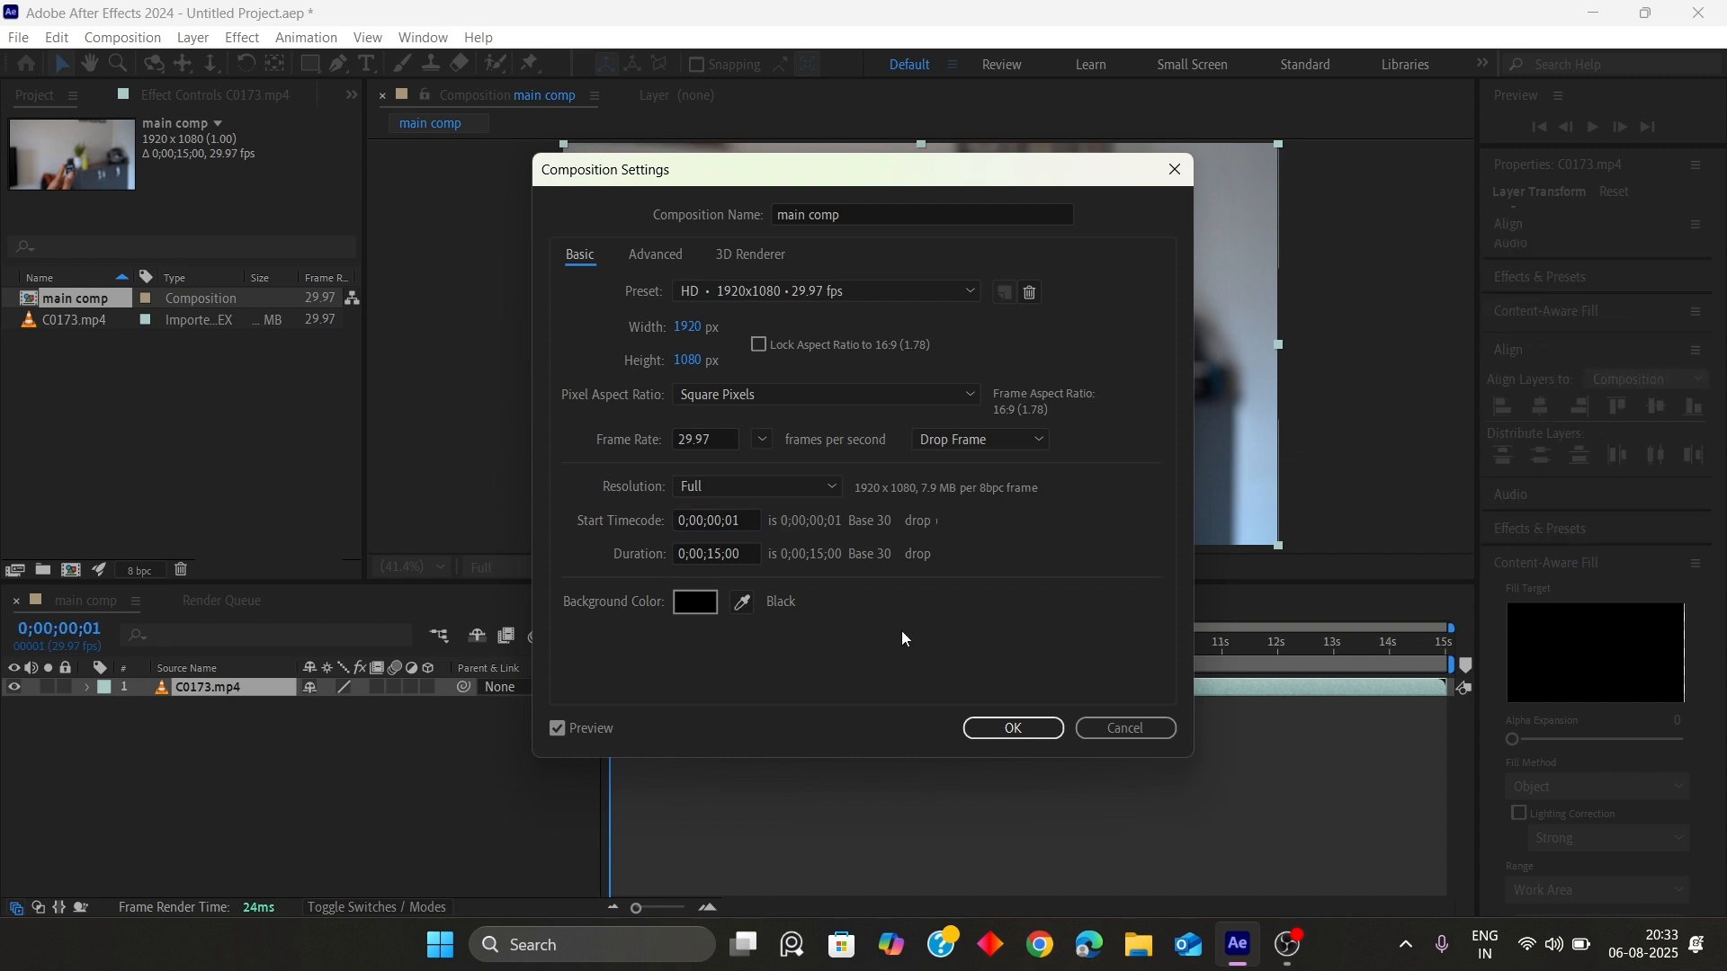
left_click(1013, 728)
Import the Breaking Bad images from the BB folder in Downloads into the project
key("ctrl+i")
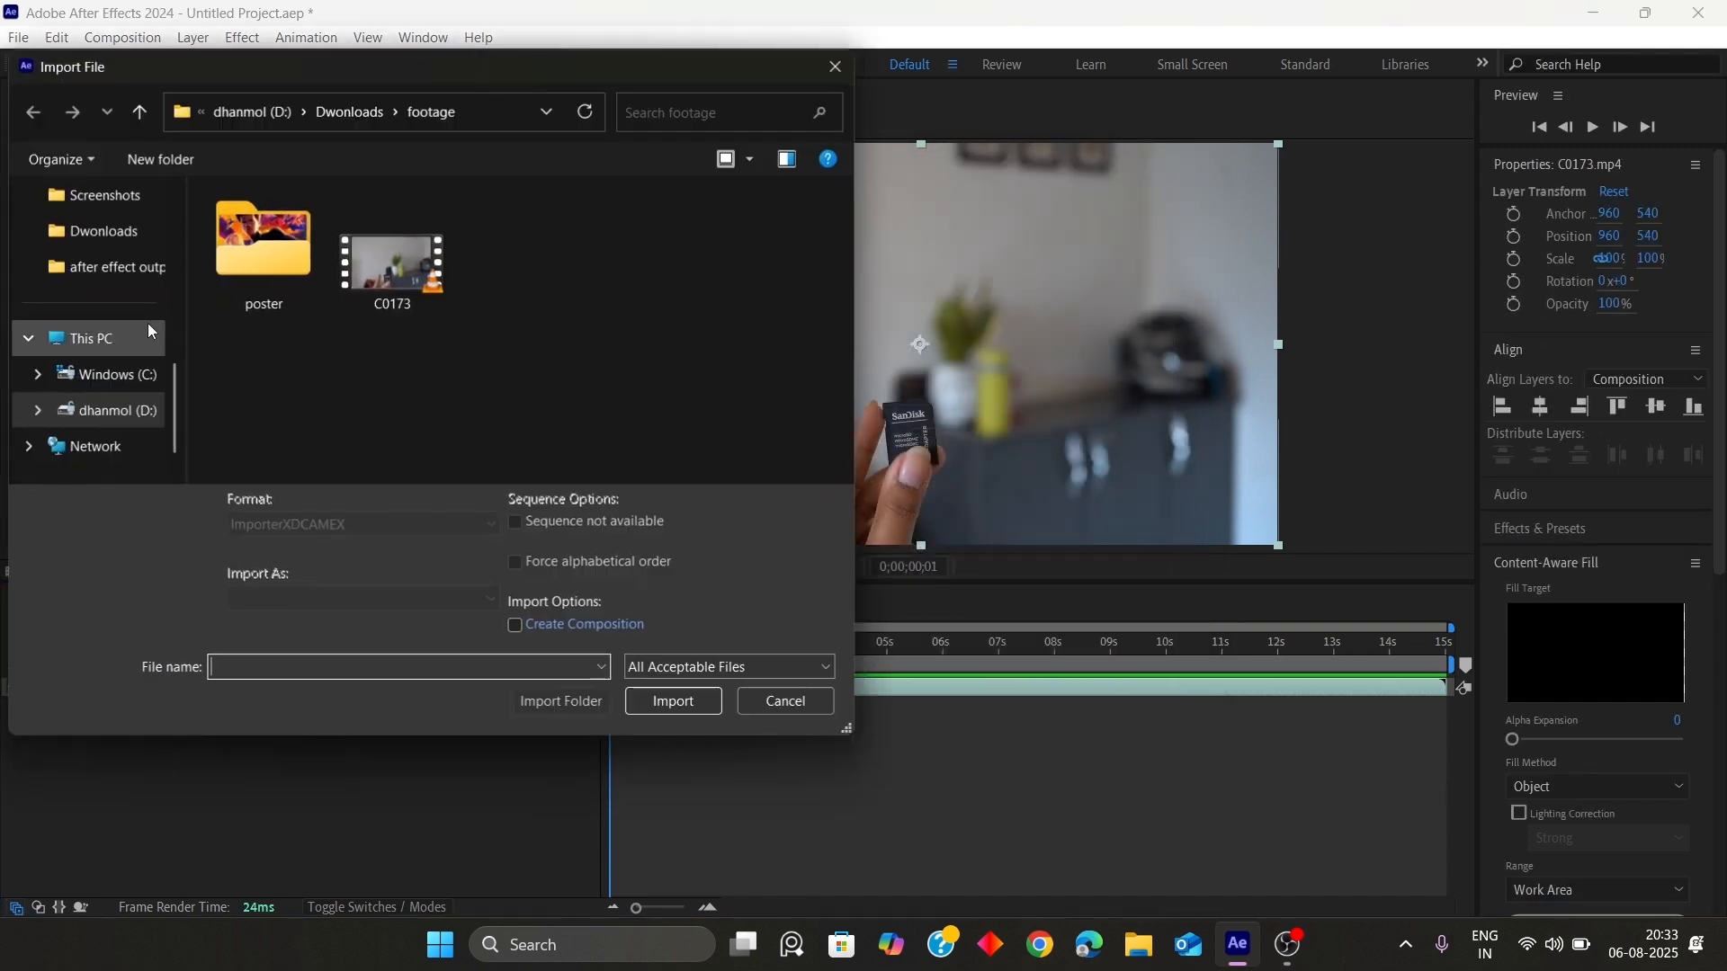
left_click(139, 113)
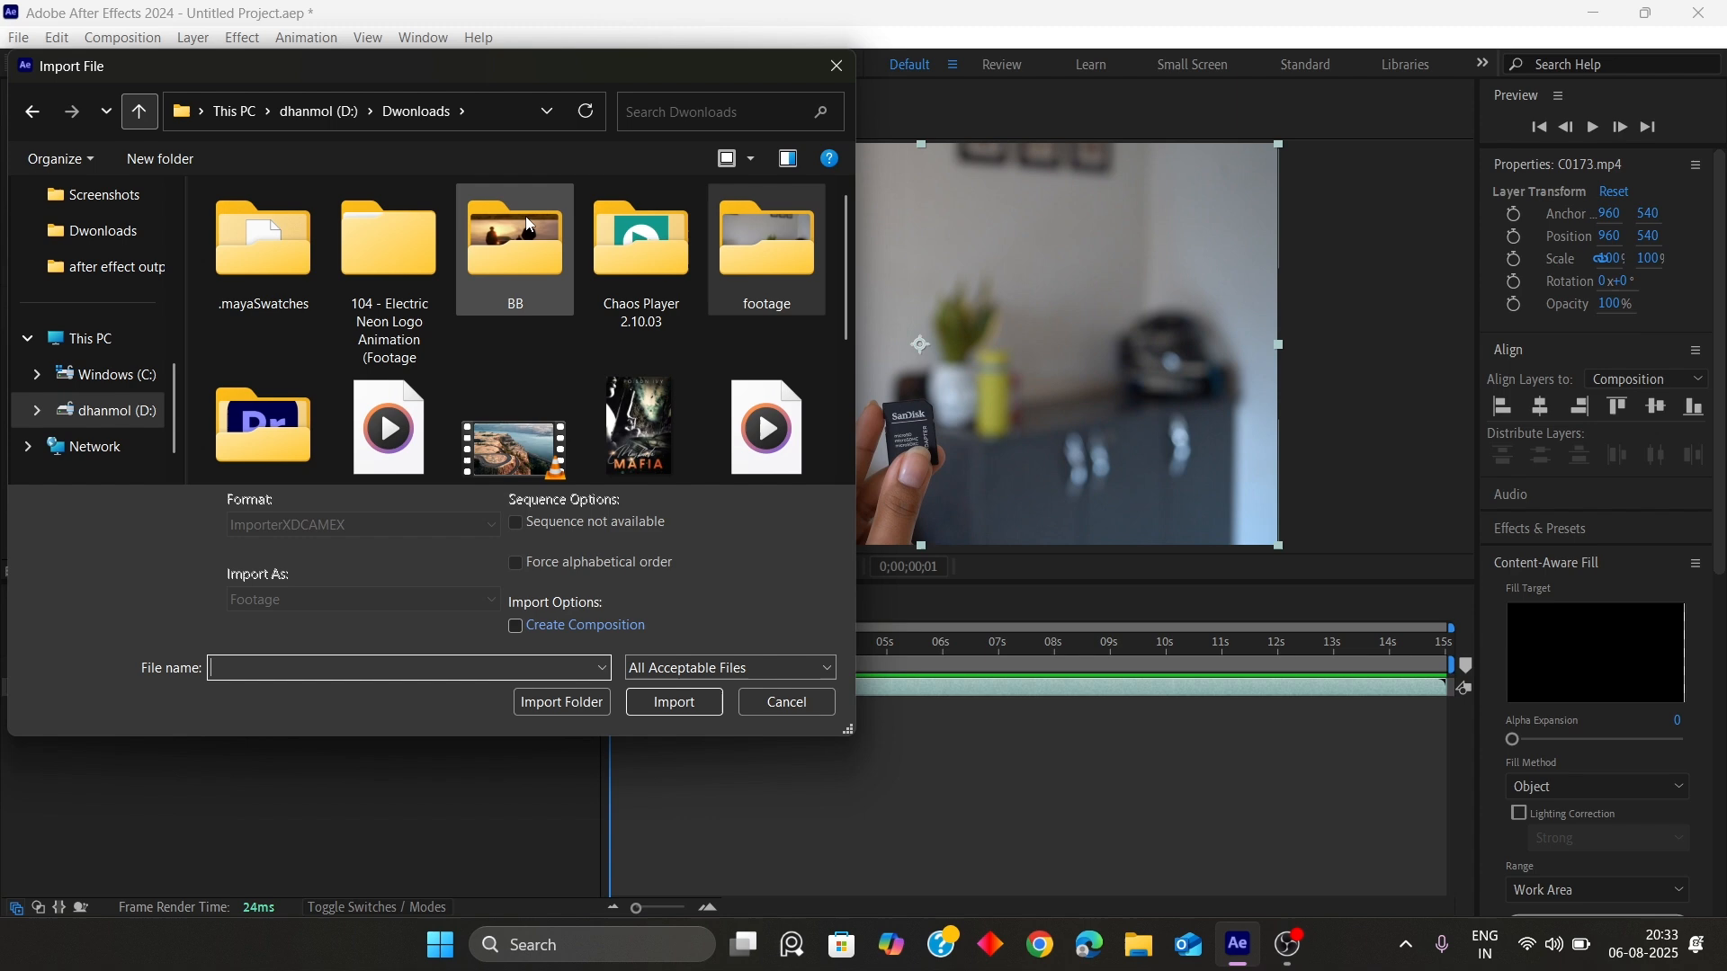
double_click(492, 251)
left_click(261, 270)
left_click(364, 274, "ctrl")
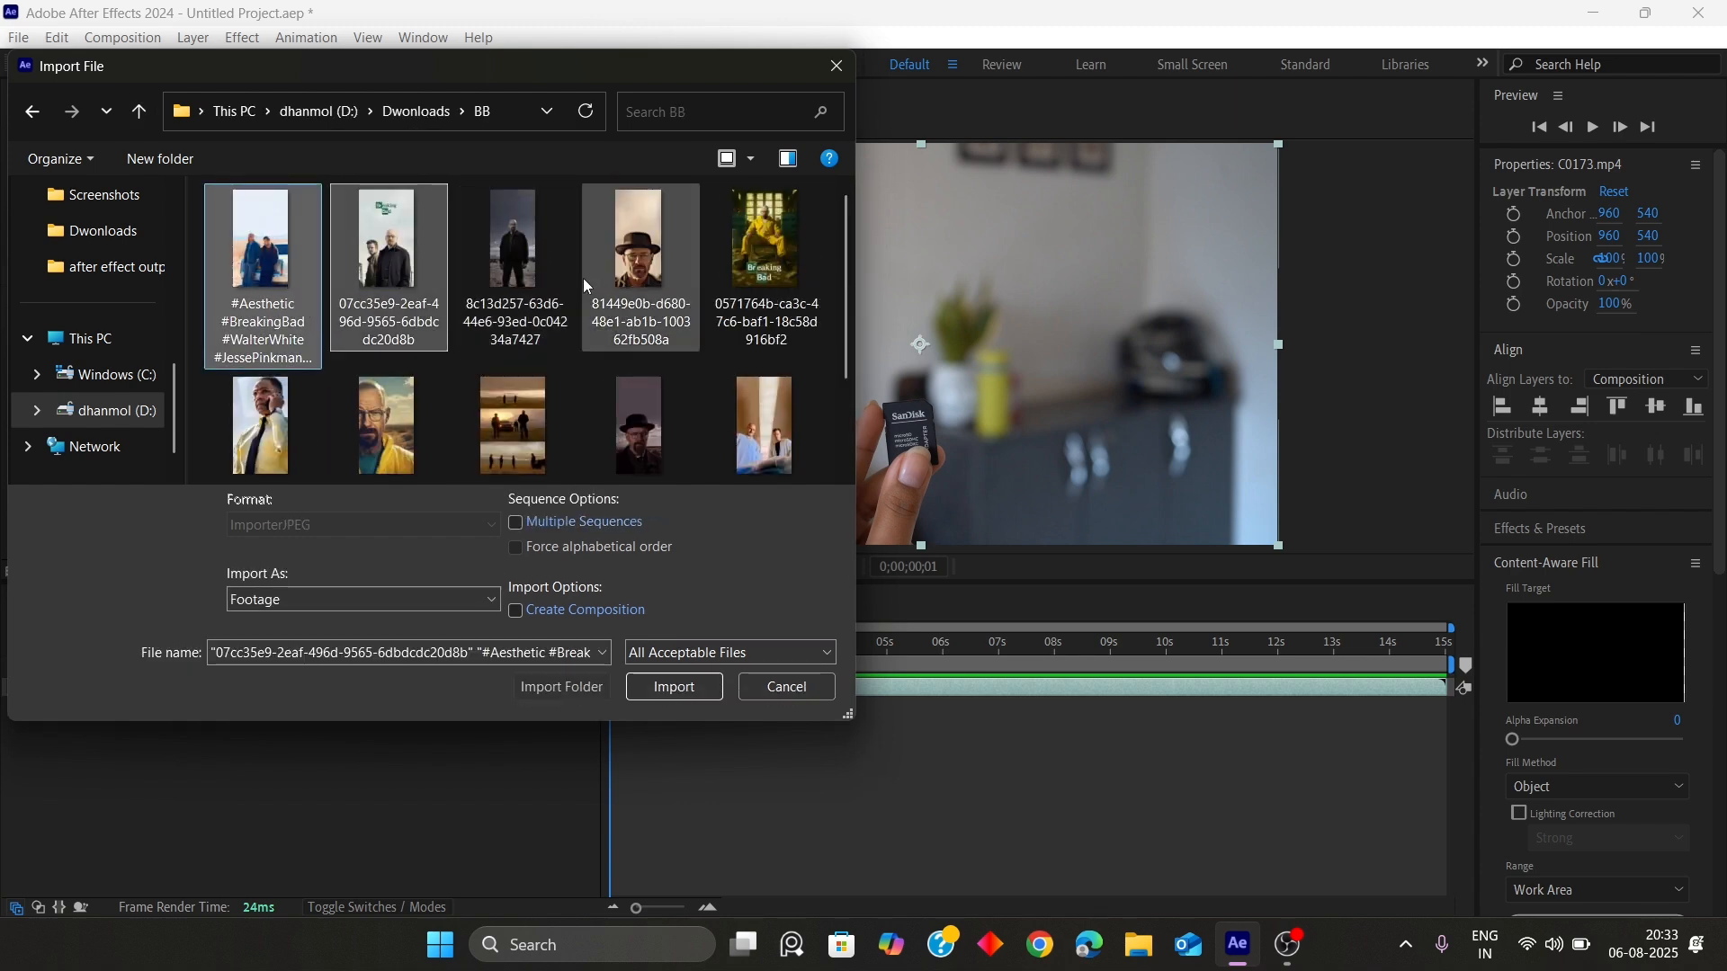
left_click(594, 274, "ctrl")
left_click(380, 412, "ctrl")
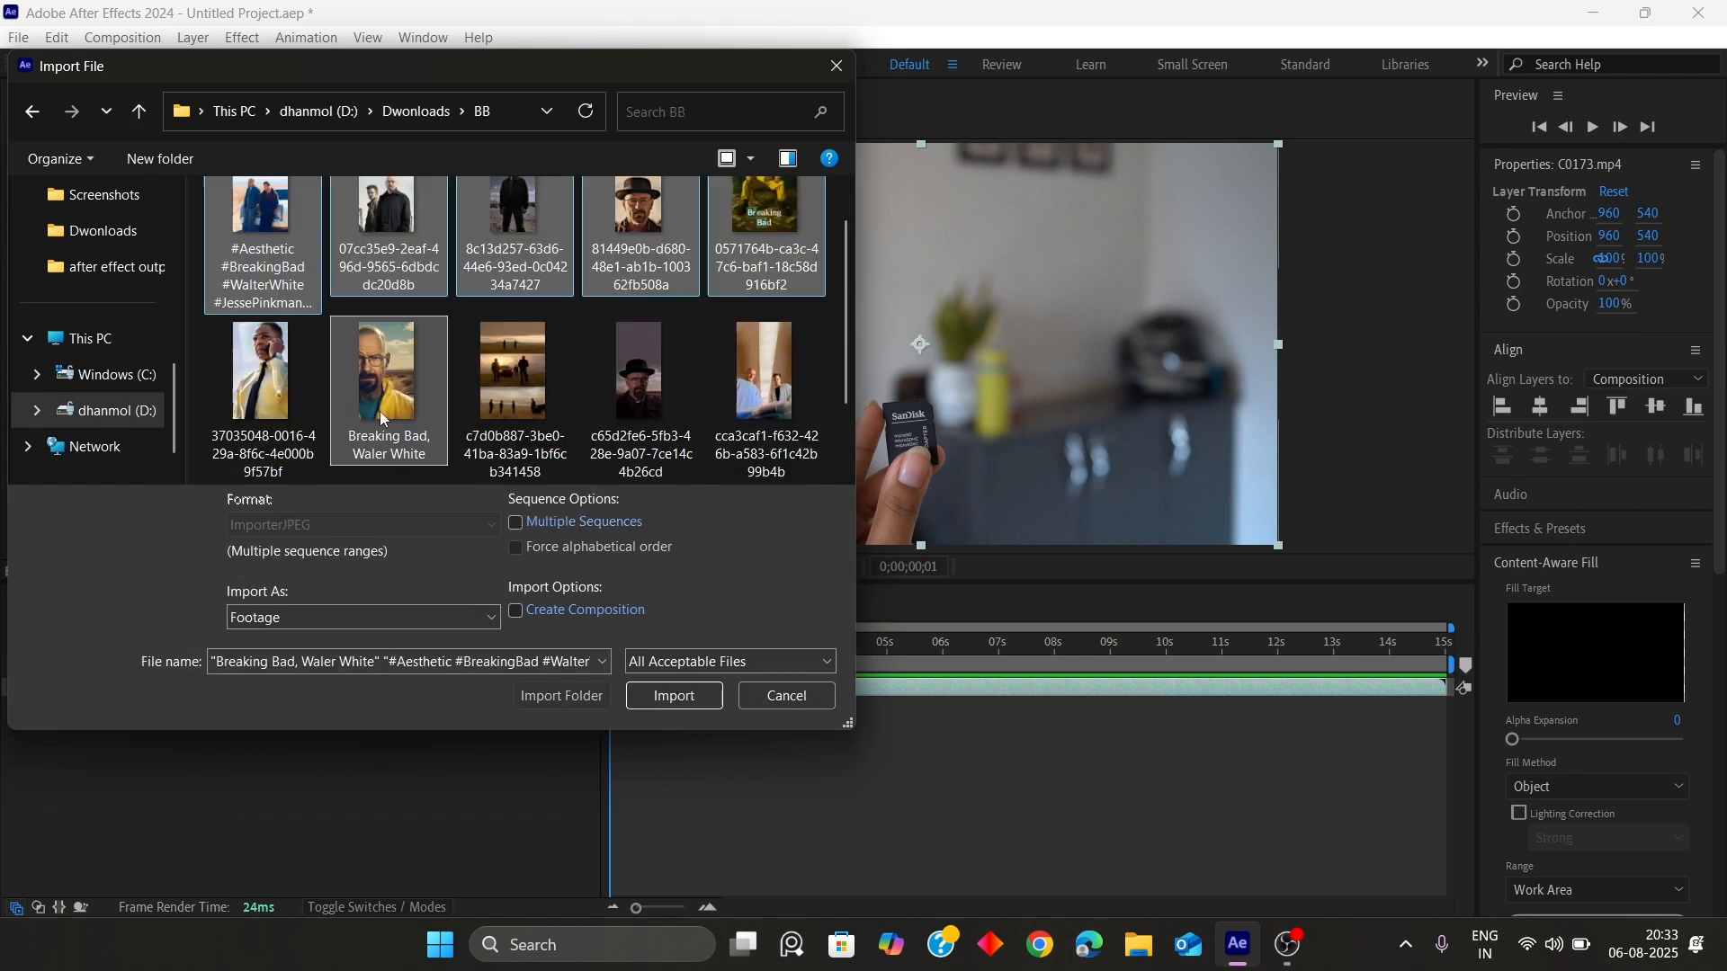
left_click(683, 394, "ctrl")
scroll(705, 386, "down", 1)
left_click(278, 409, "ctrl")
scroll(554, 373, "up", 1)
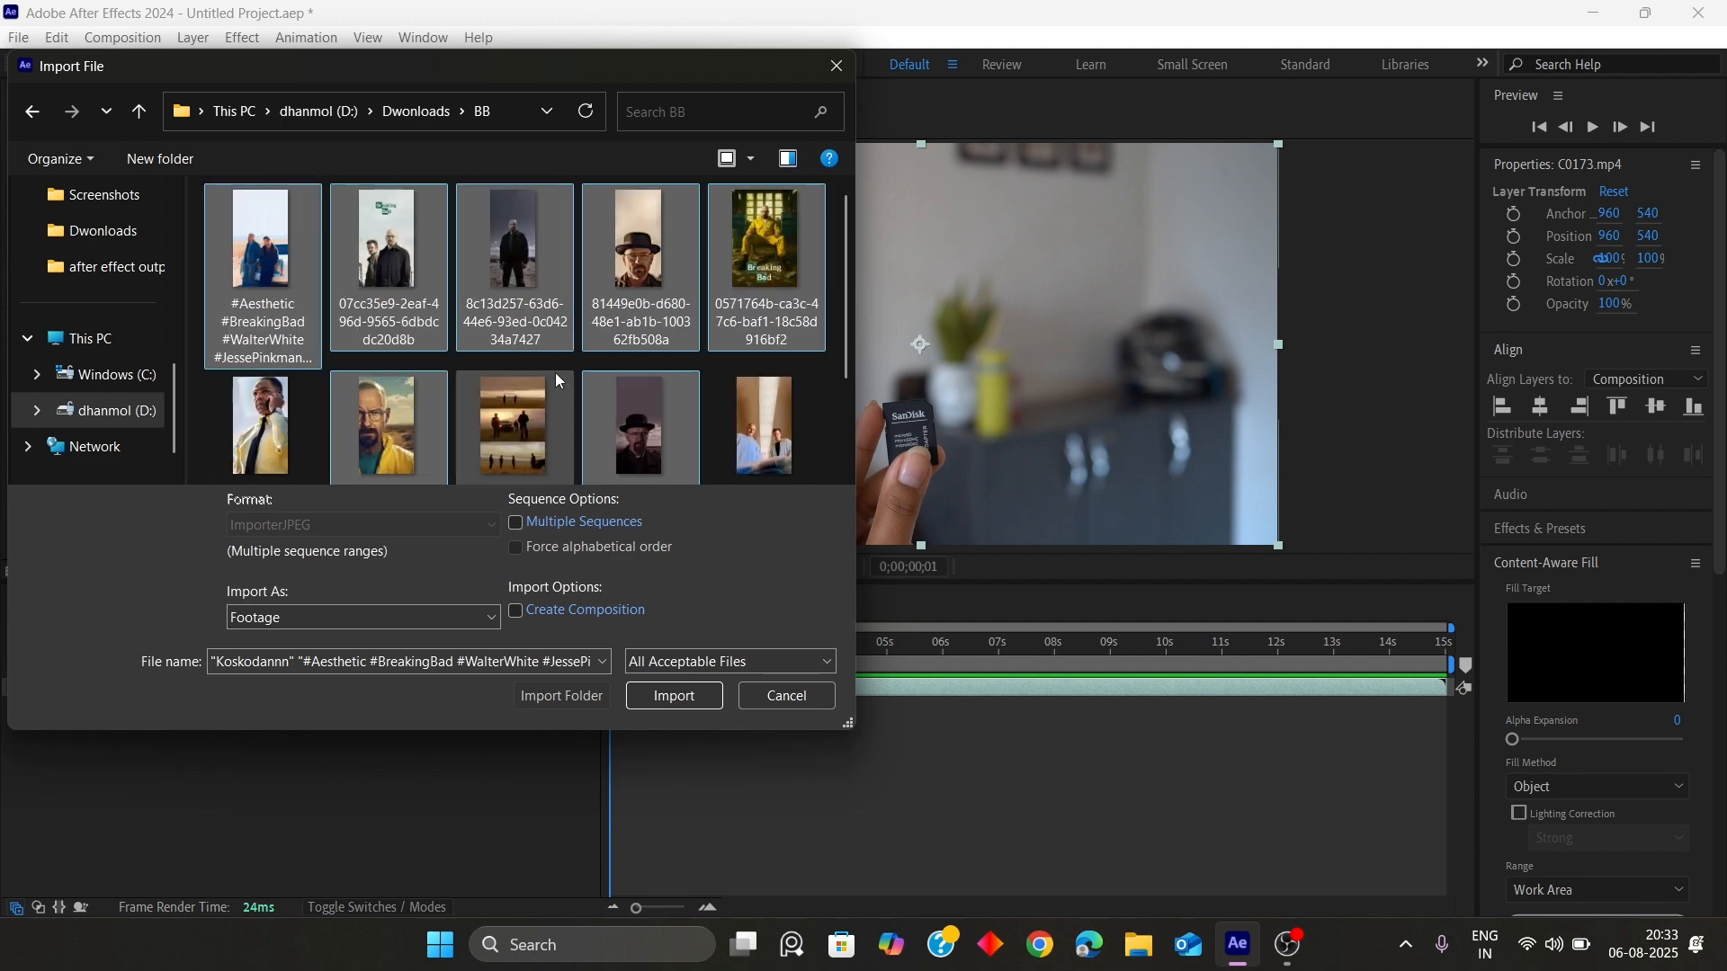
scroll(554, 373, "down", 1)
left_click(688, 695)
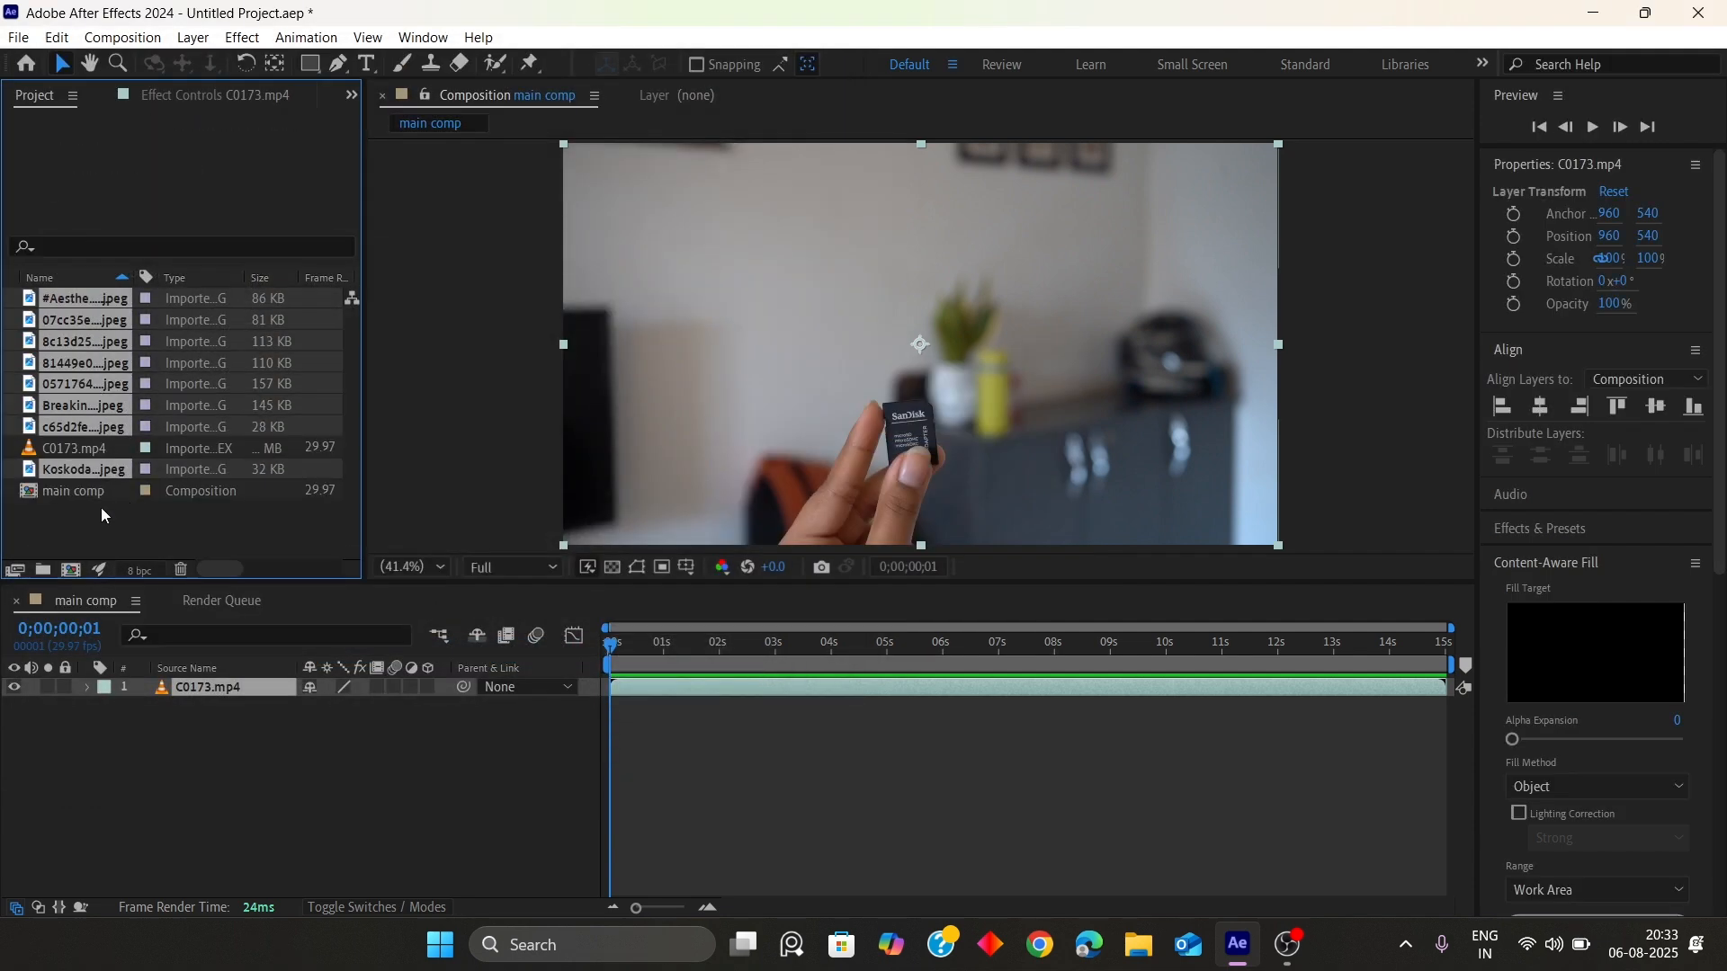
left_click(90, 468)
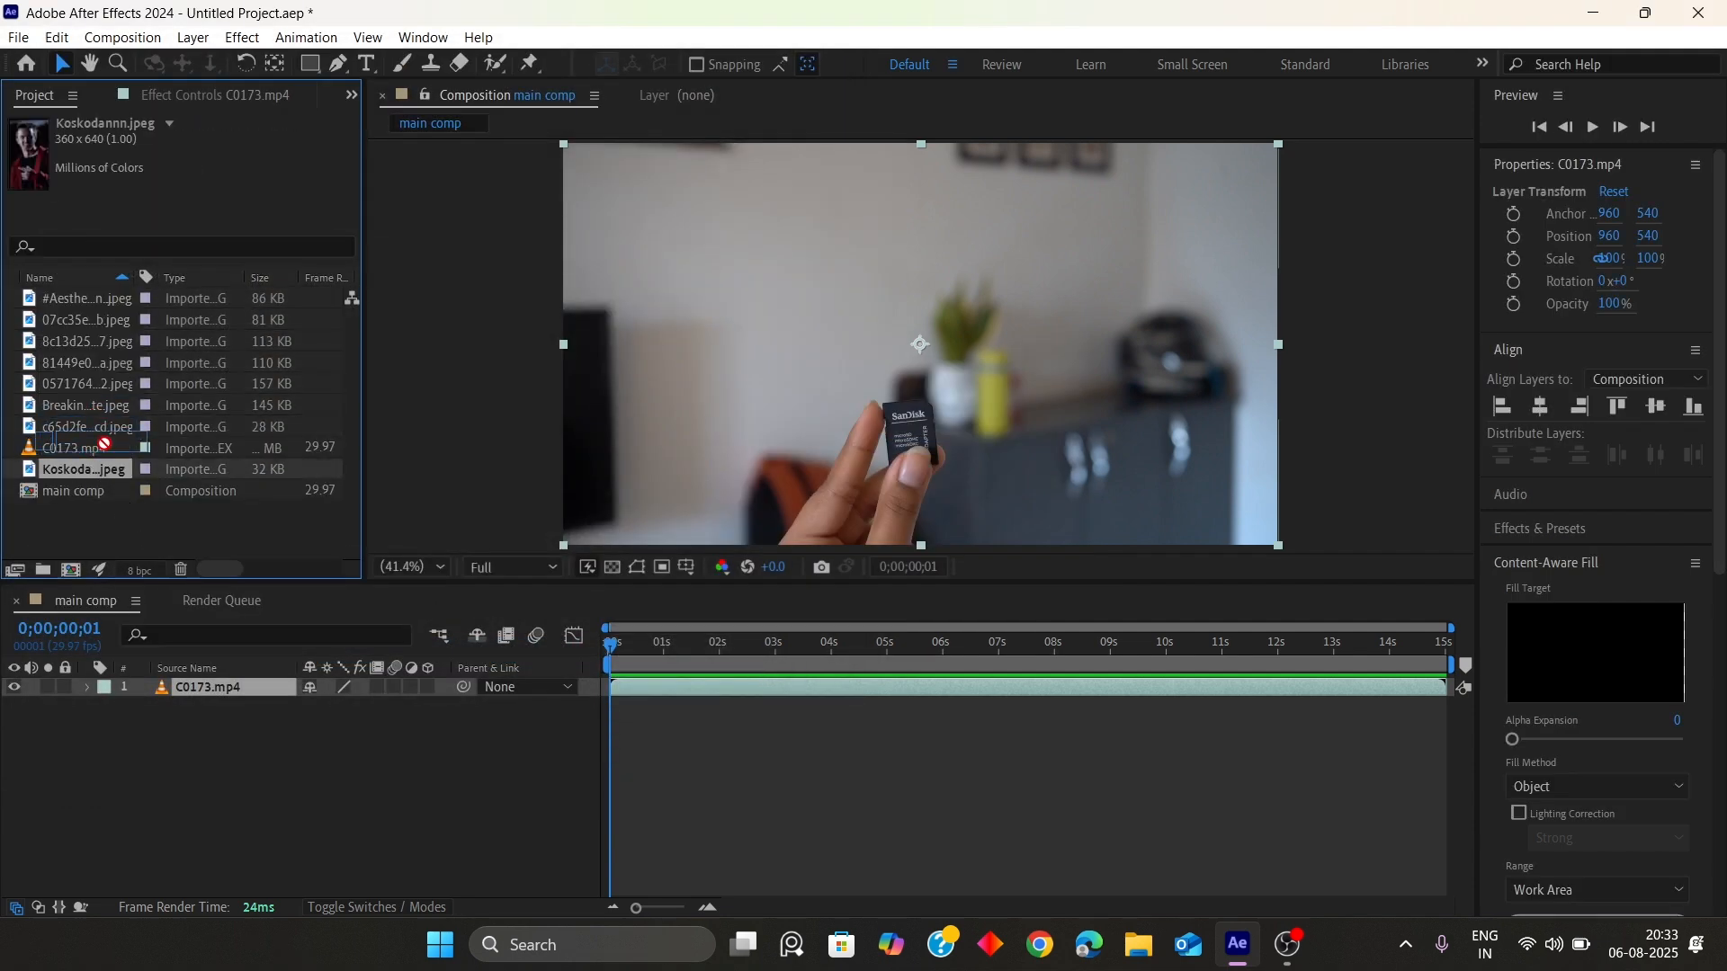
left_click(58, 524)
left_click(65, 427)
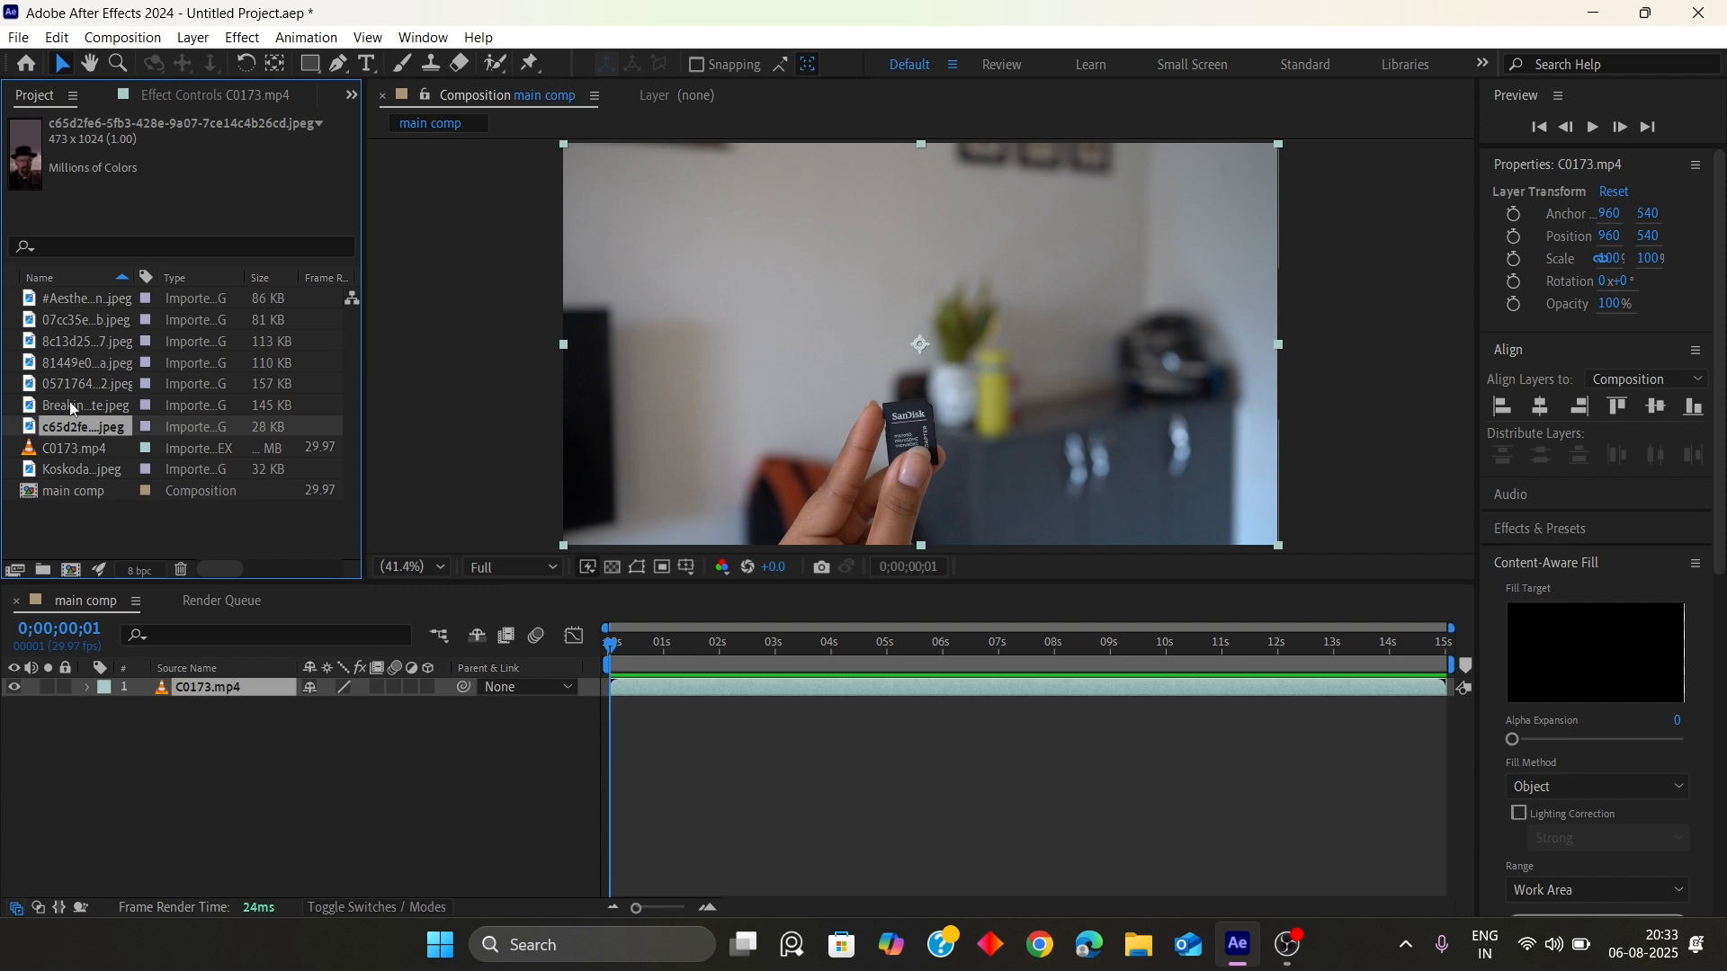
left_click(158, 524)
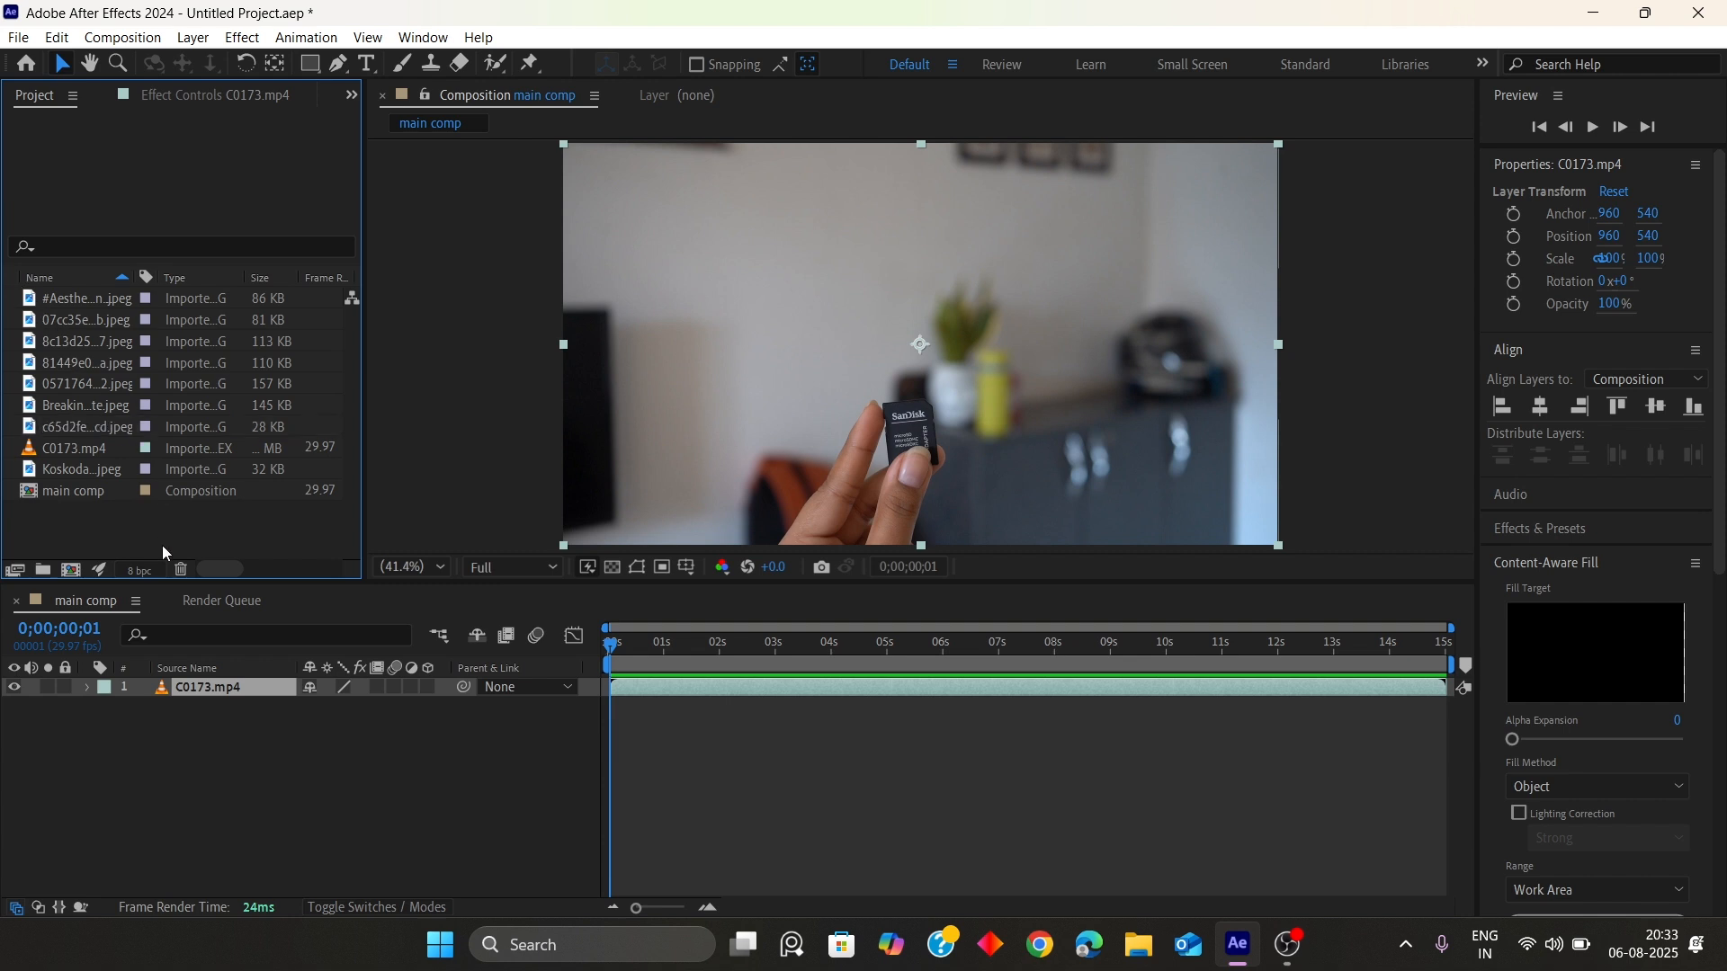
Create a new project folder named poster
right_click(132, 536)
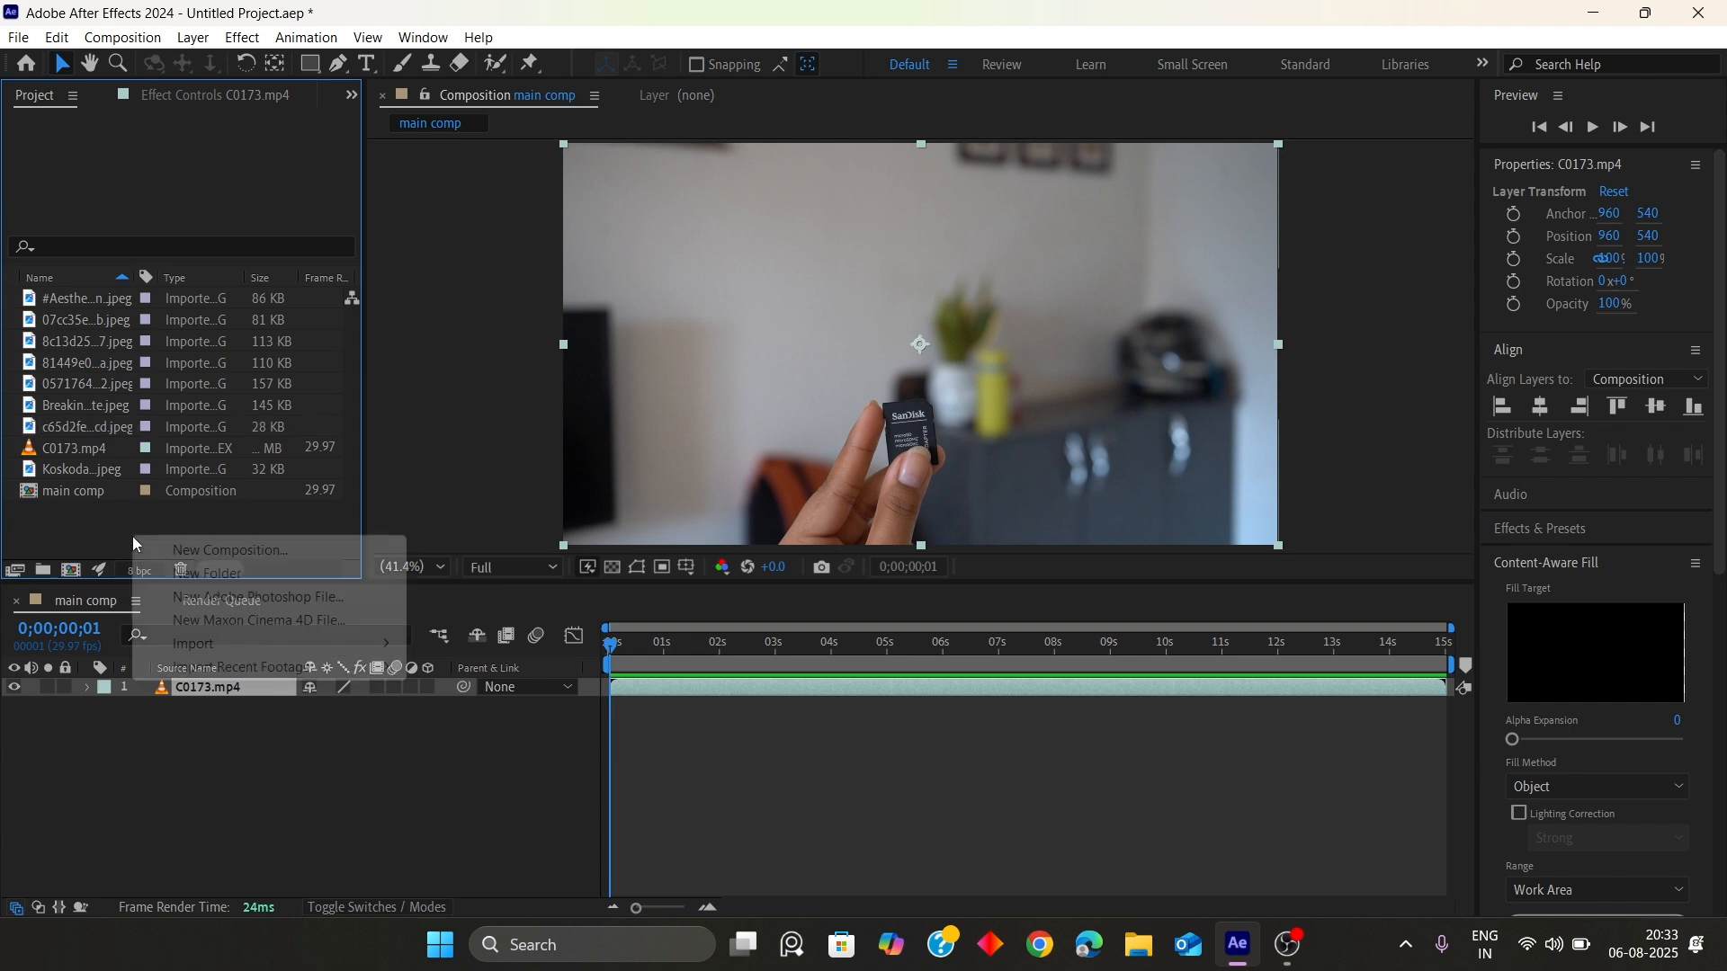
left_click(40, 520)
right_click(39, 520)
left_click(99, 559)
type("poster")
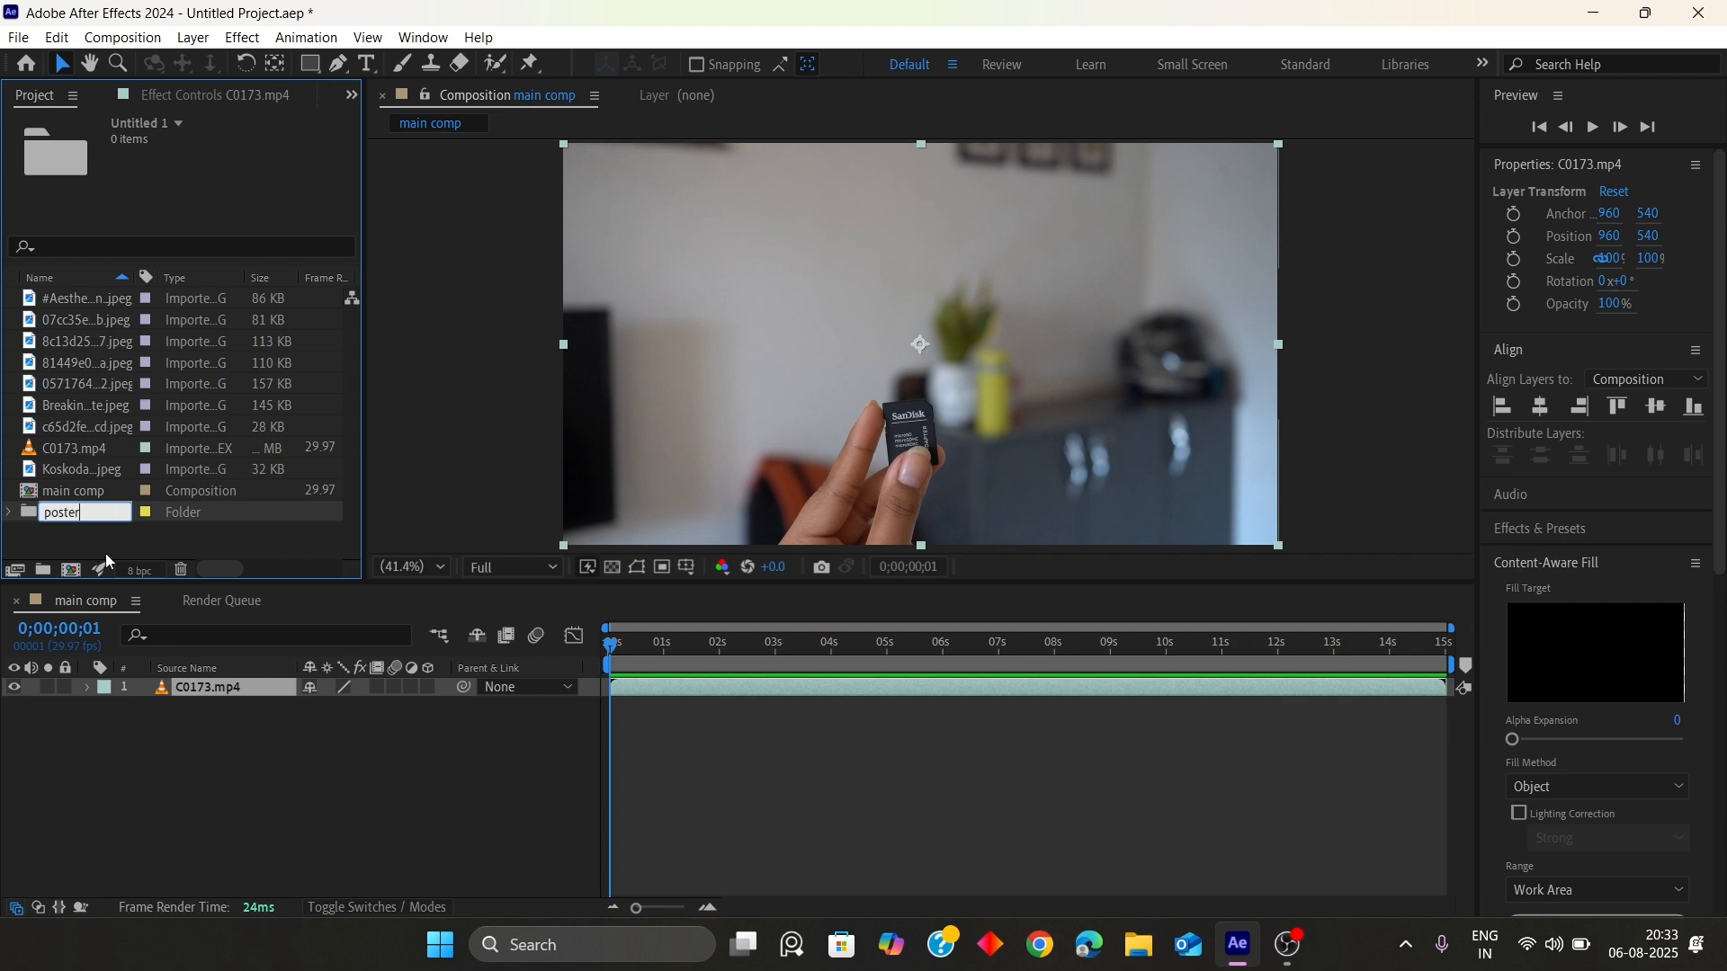
key("Return")
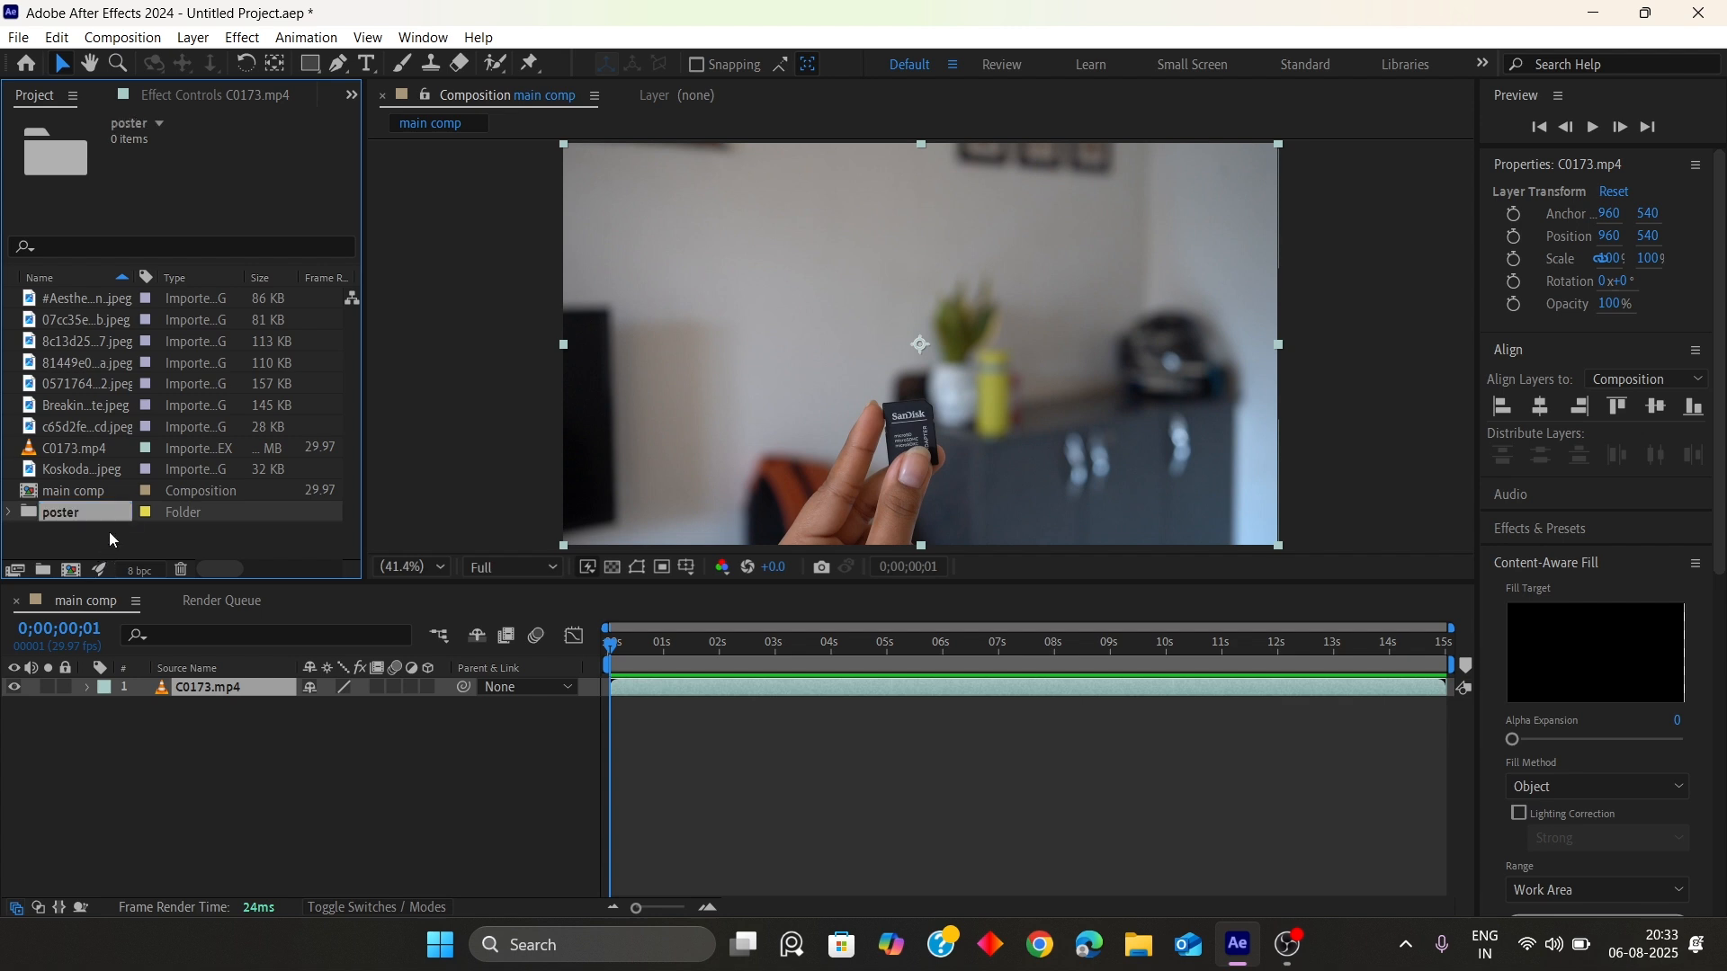
Move all the imported JPEG images into the poster folder
left_click(74, 430)
left_click(79, 303, "shift")
left_click(83, 466, "ctrl")
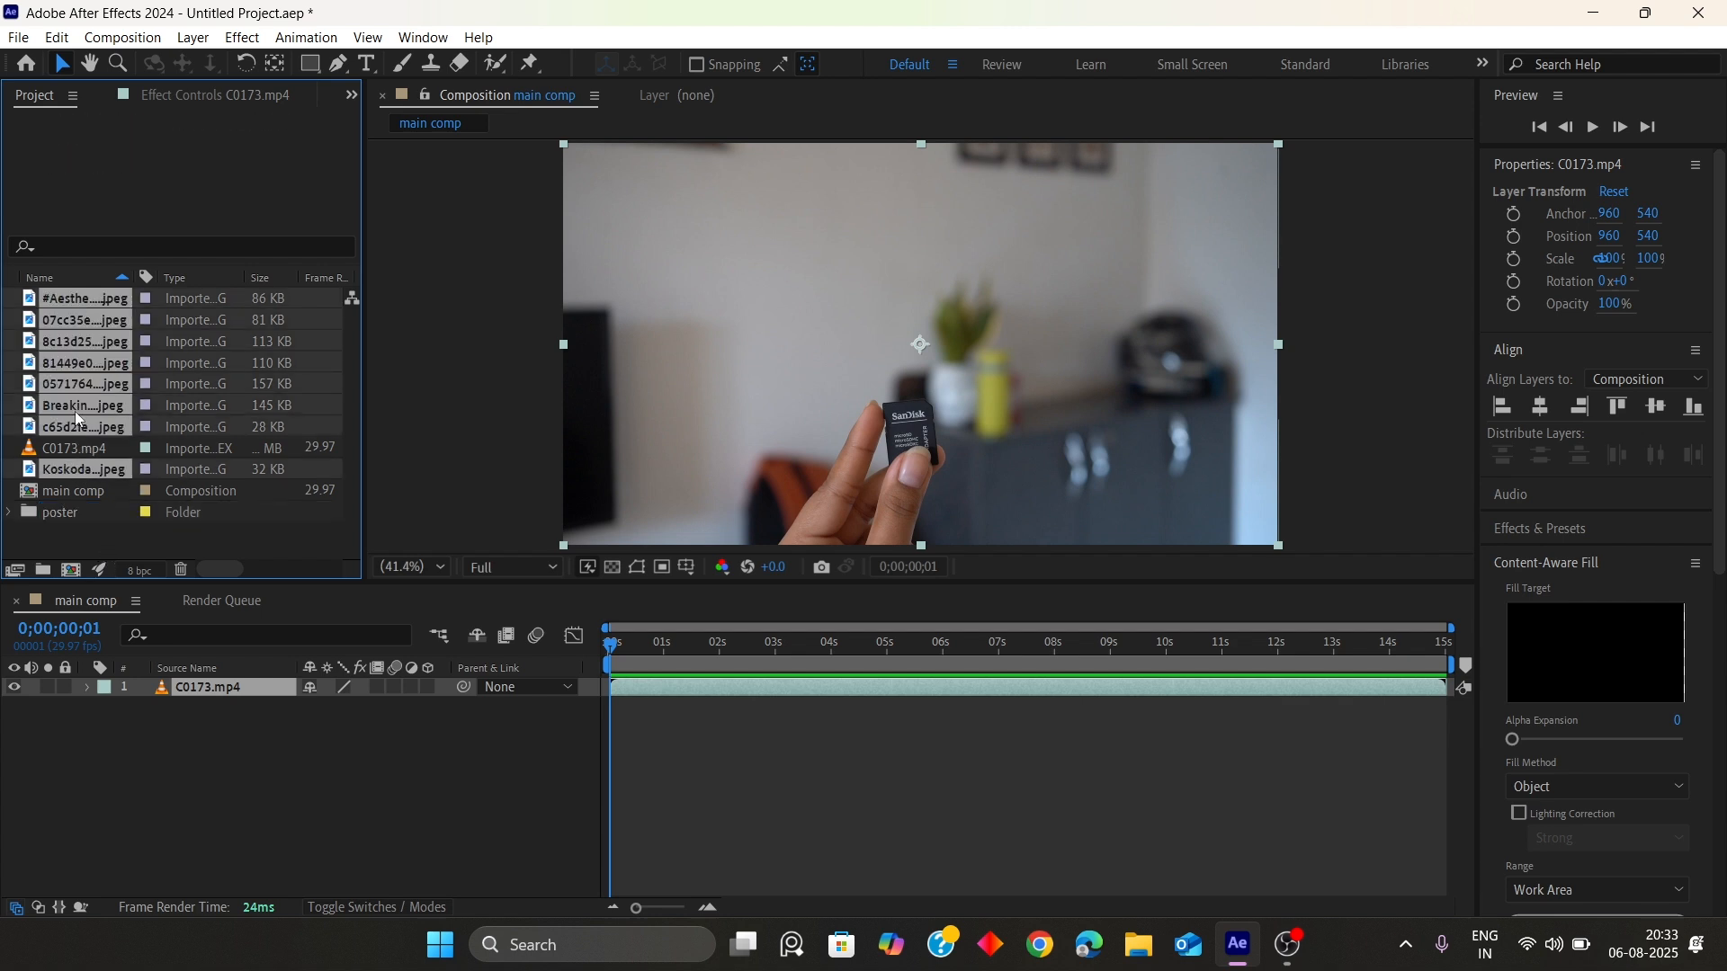
left_click_drag(74, 412, 82, 516)
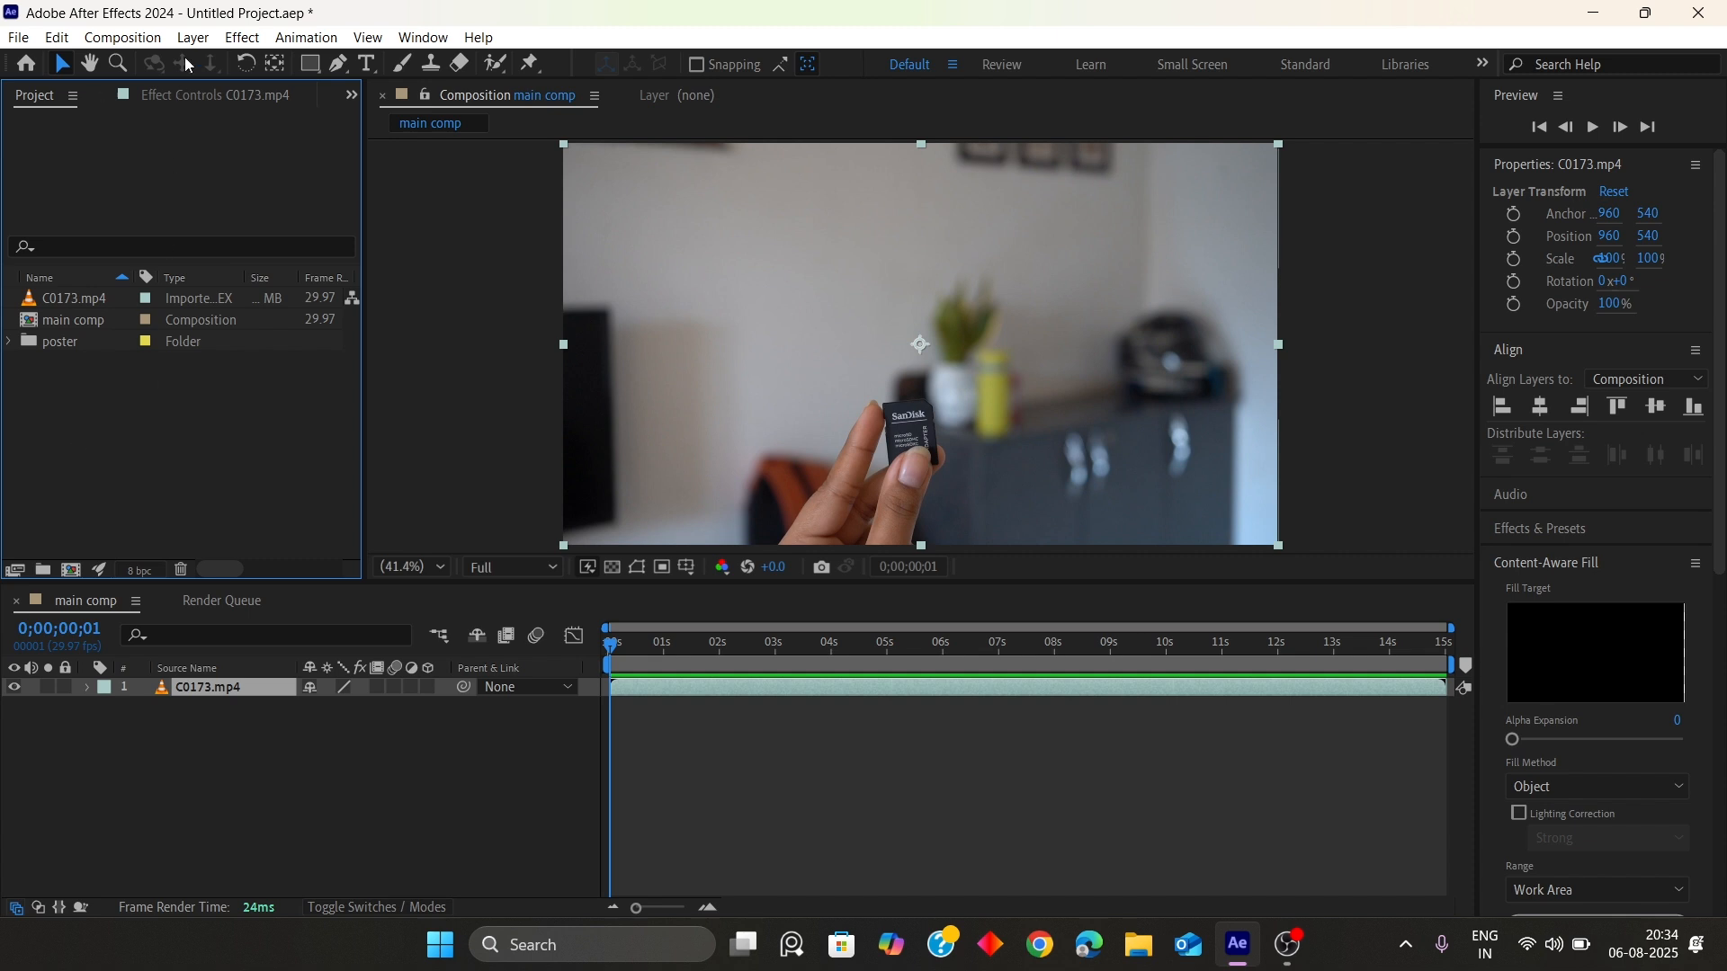
Create a new composition Comp 1 with width 1080 px and height 1920 px
left_click(122, 38)
left_click(174, 62)
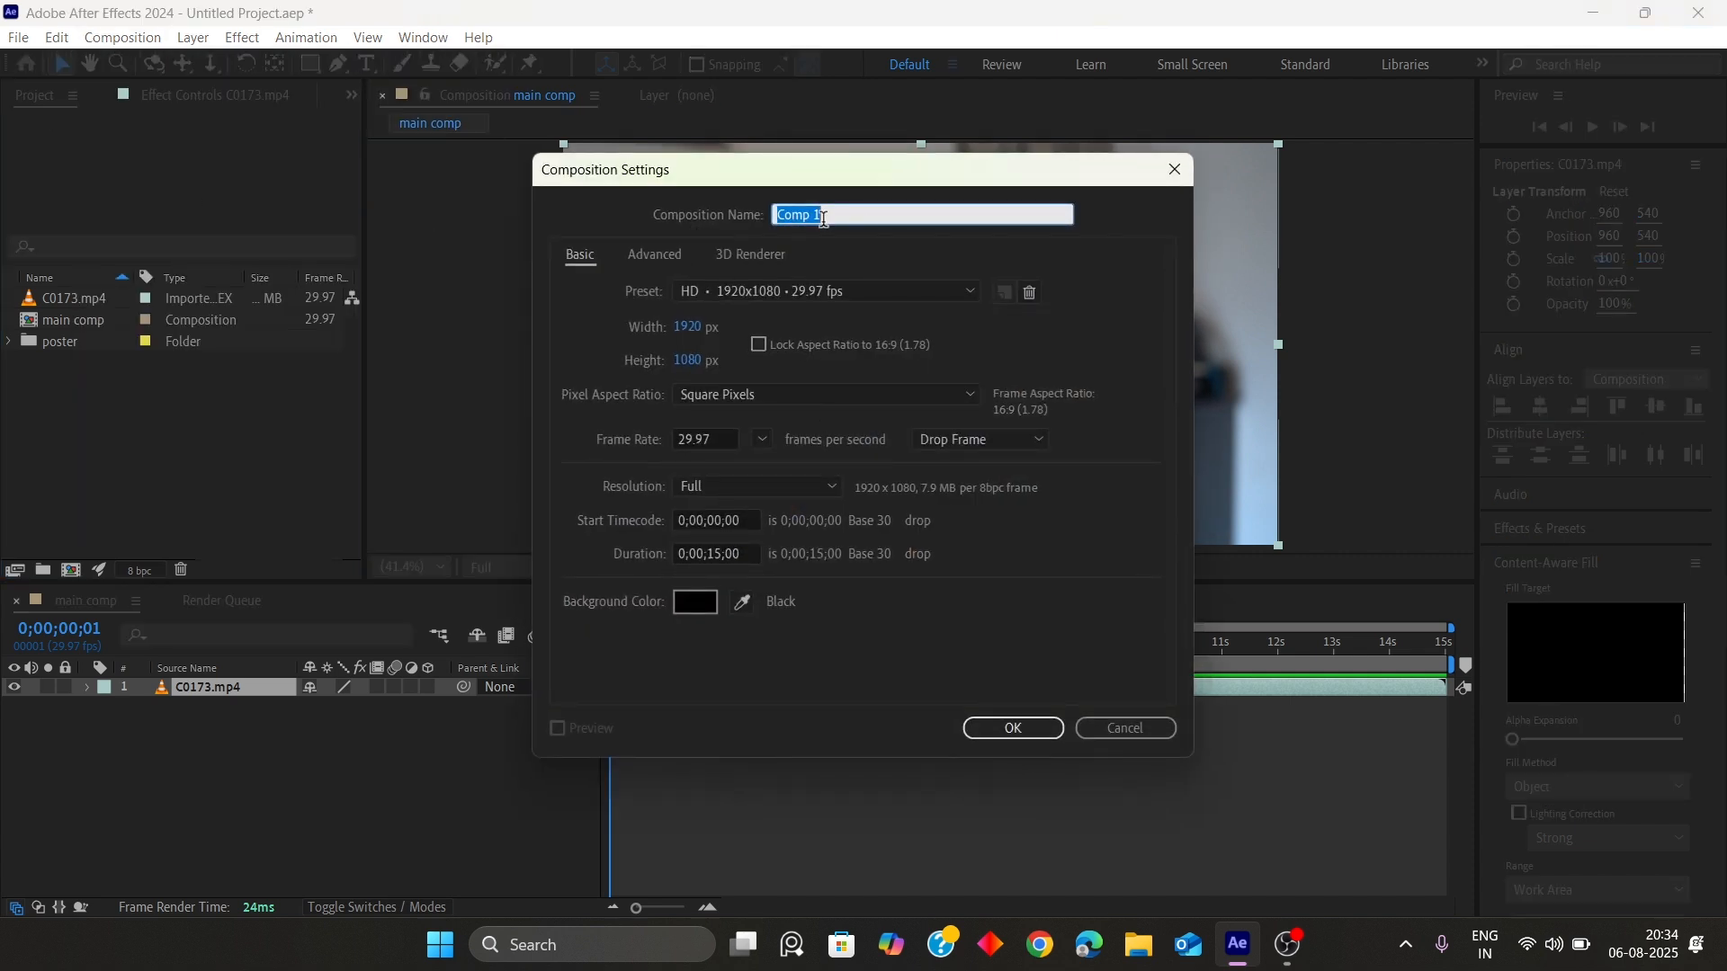
left_click(686, 328)
type("1080")
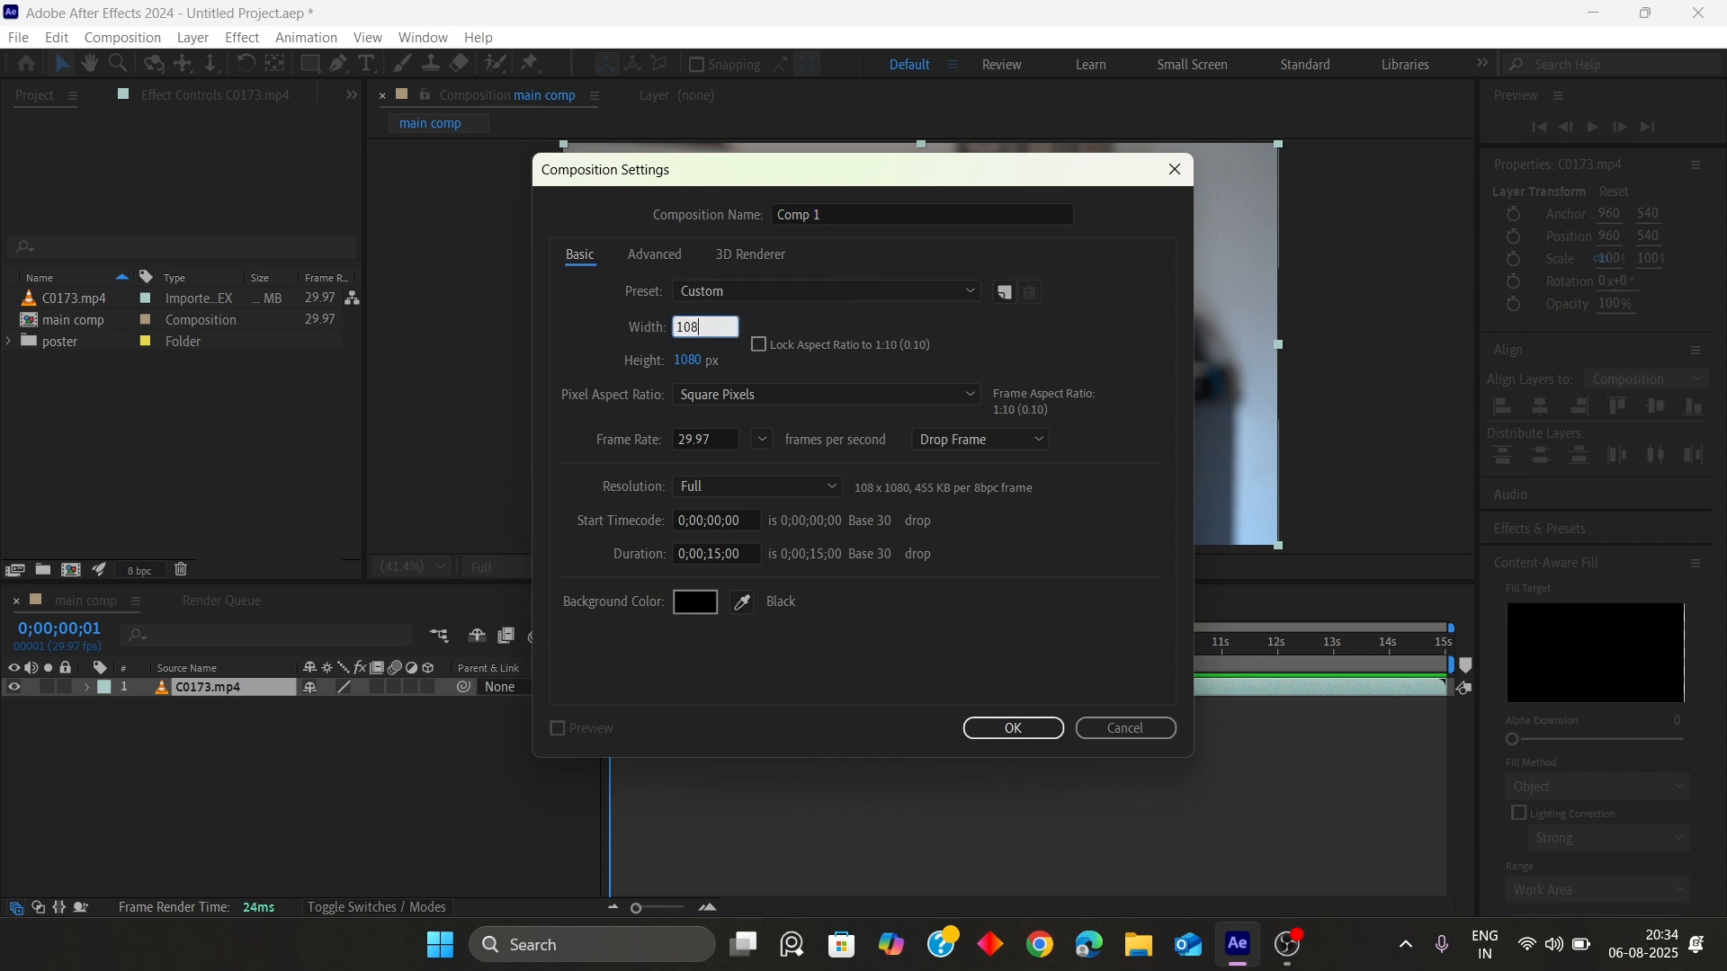
left_click(684, 360)
type("1920")
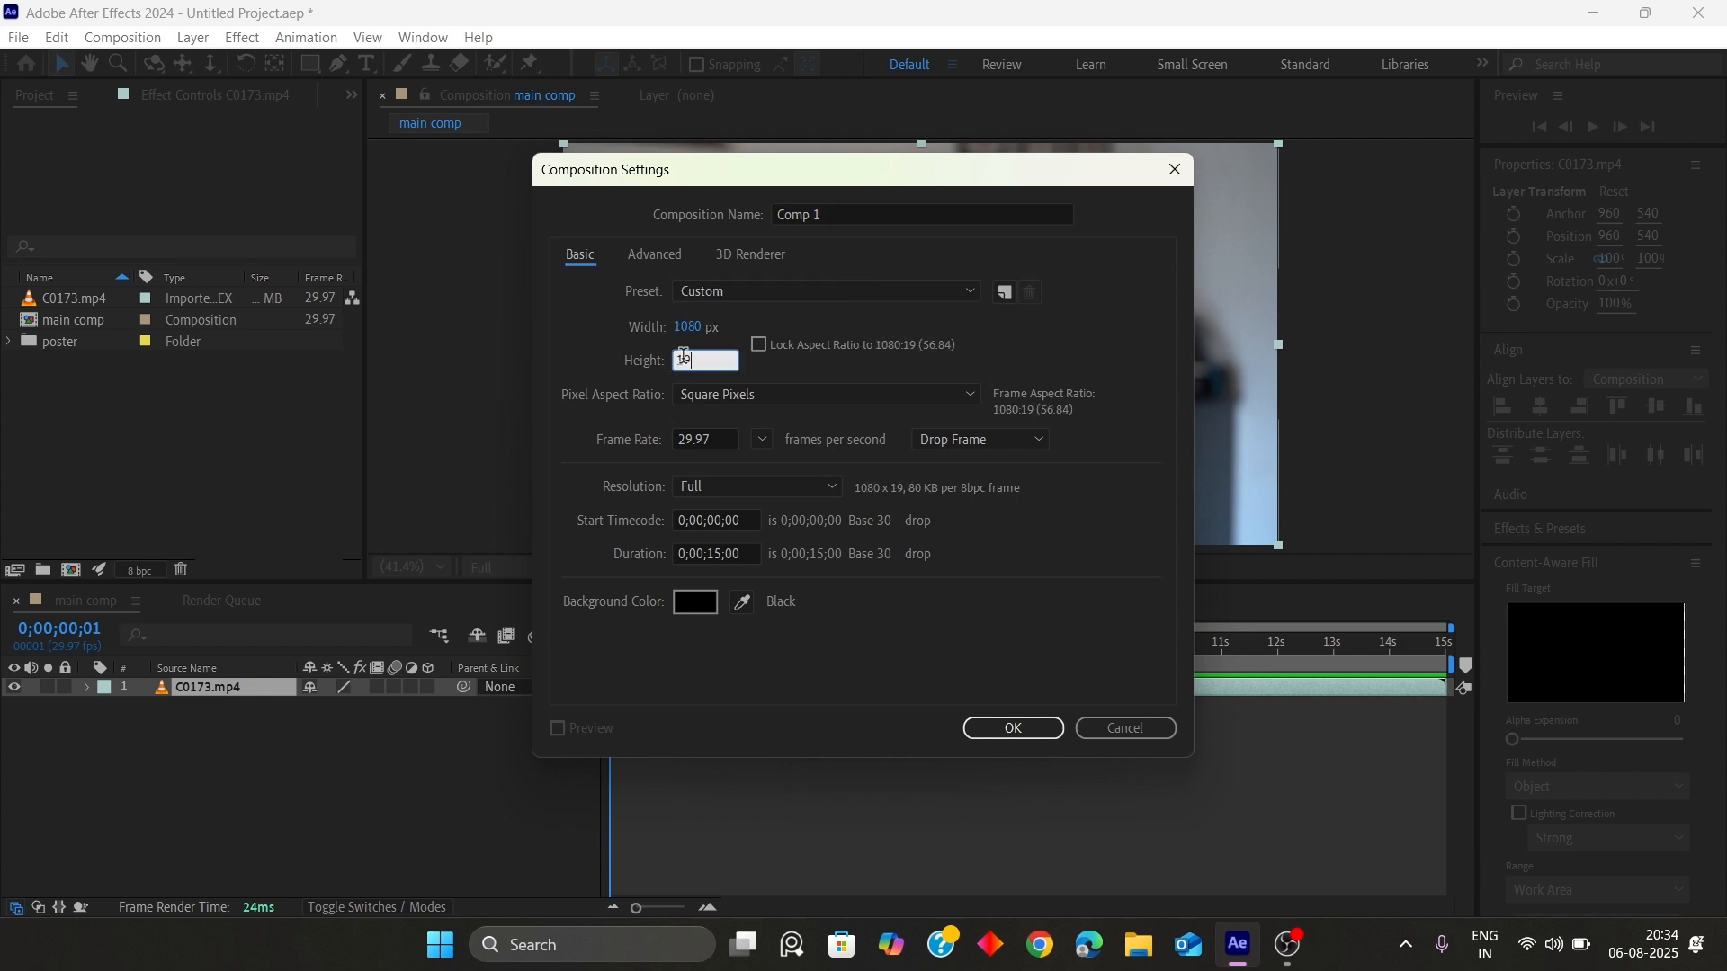
left_click(957, 342)
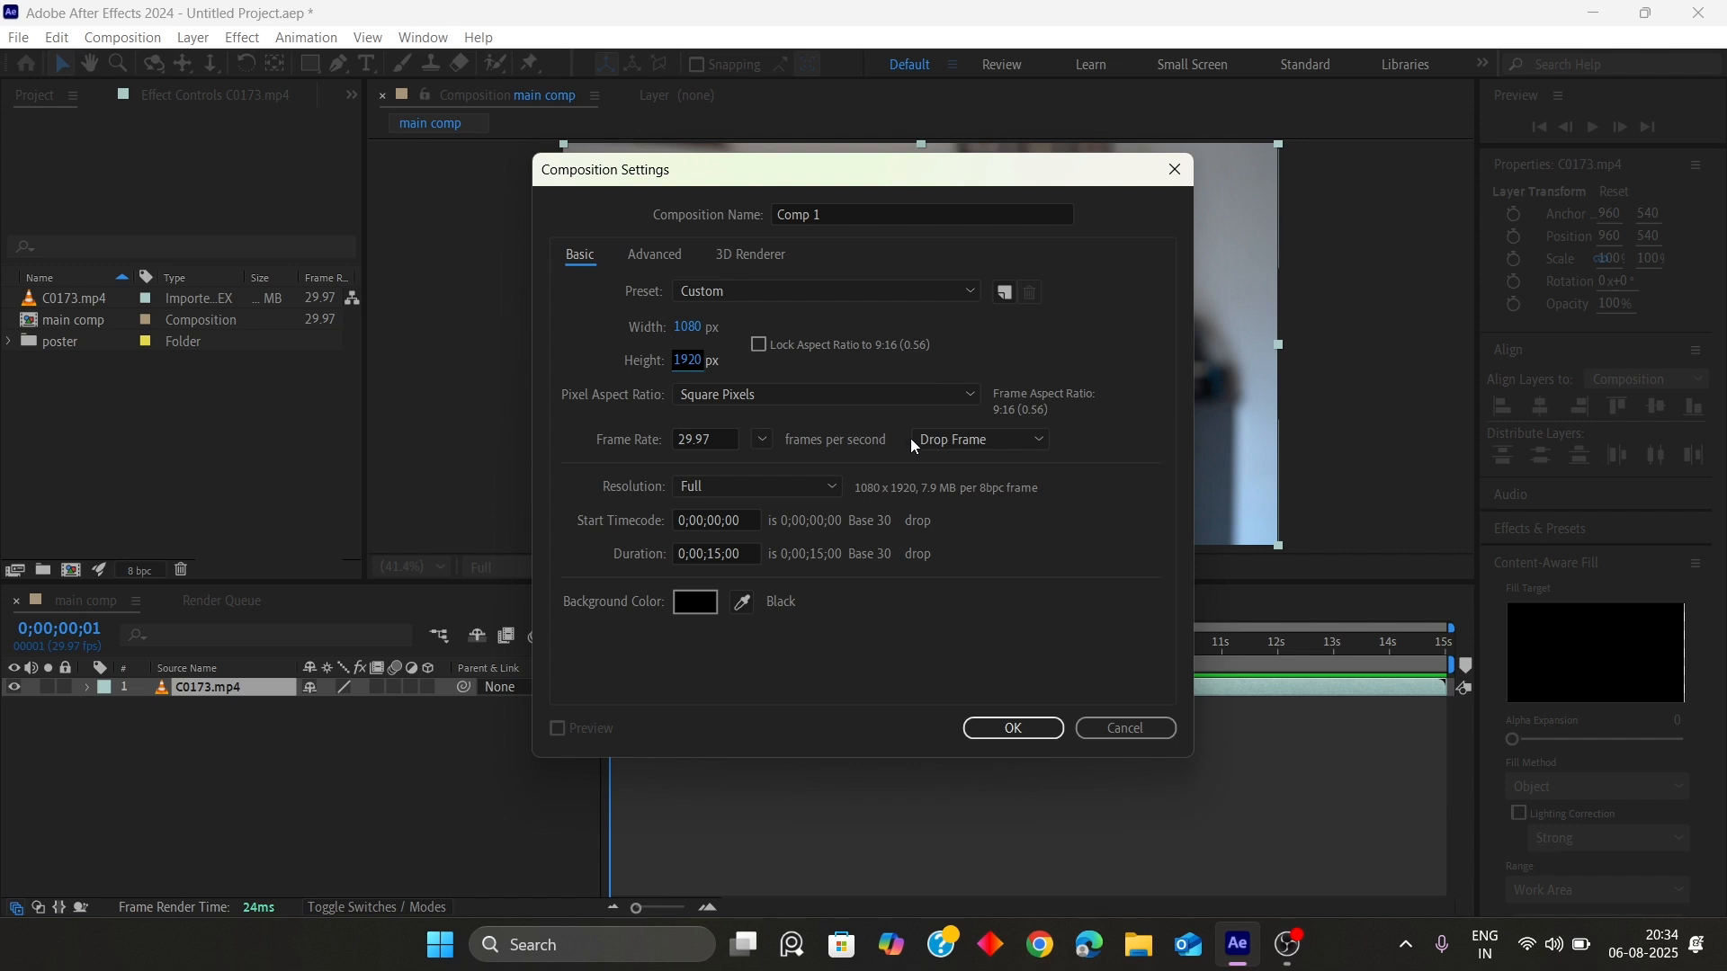
left_click(1025, 734)
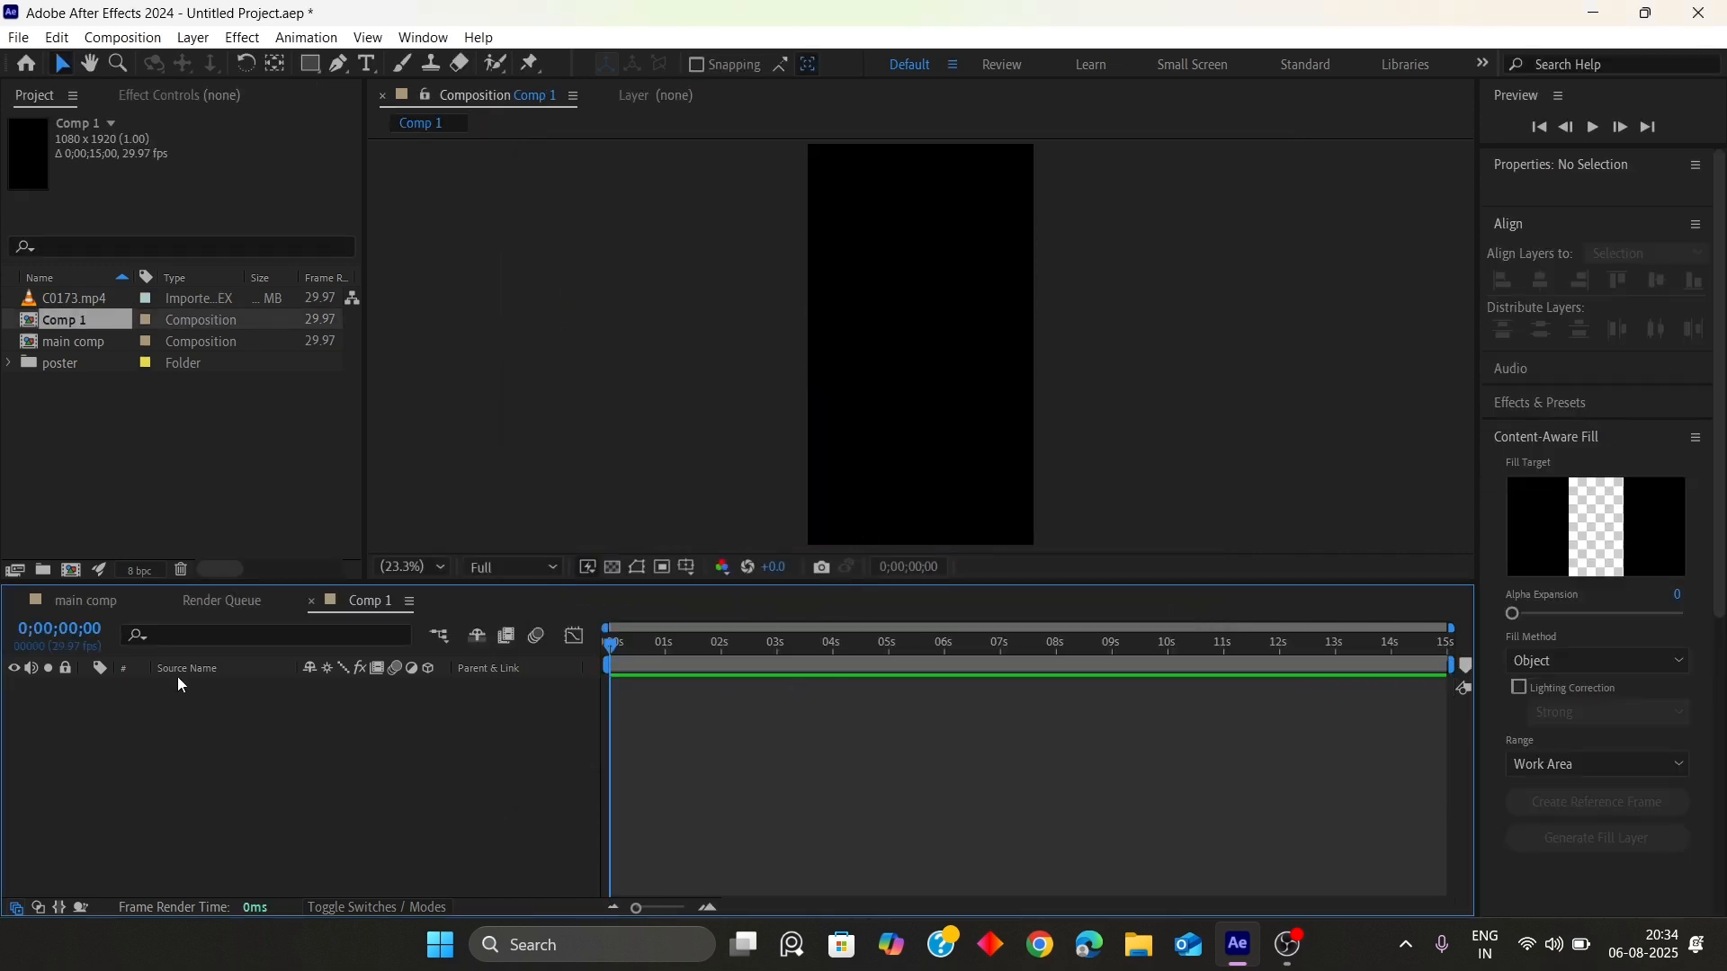
left_click(213, 485)
left_click(287, 703)
left_click(211, 487)
left_click(352, 811)
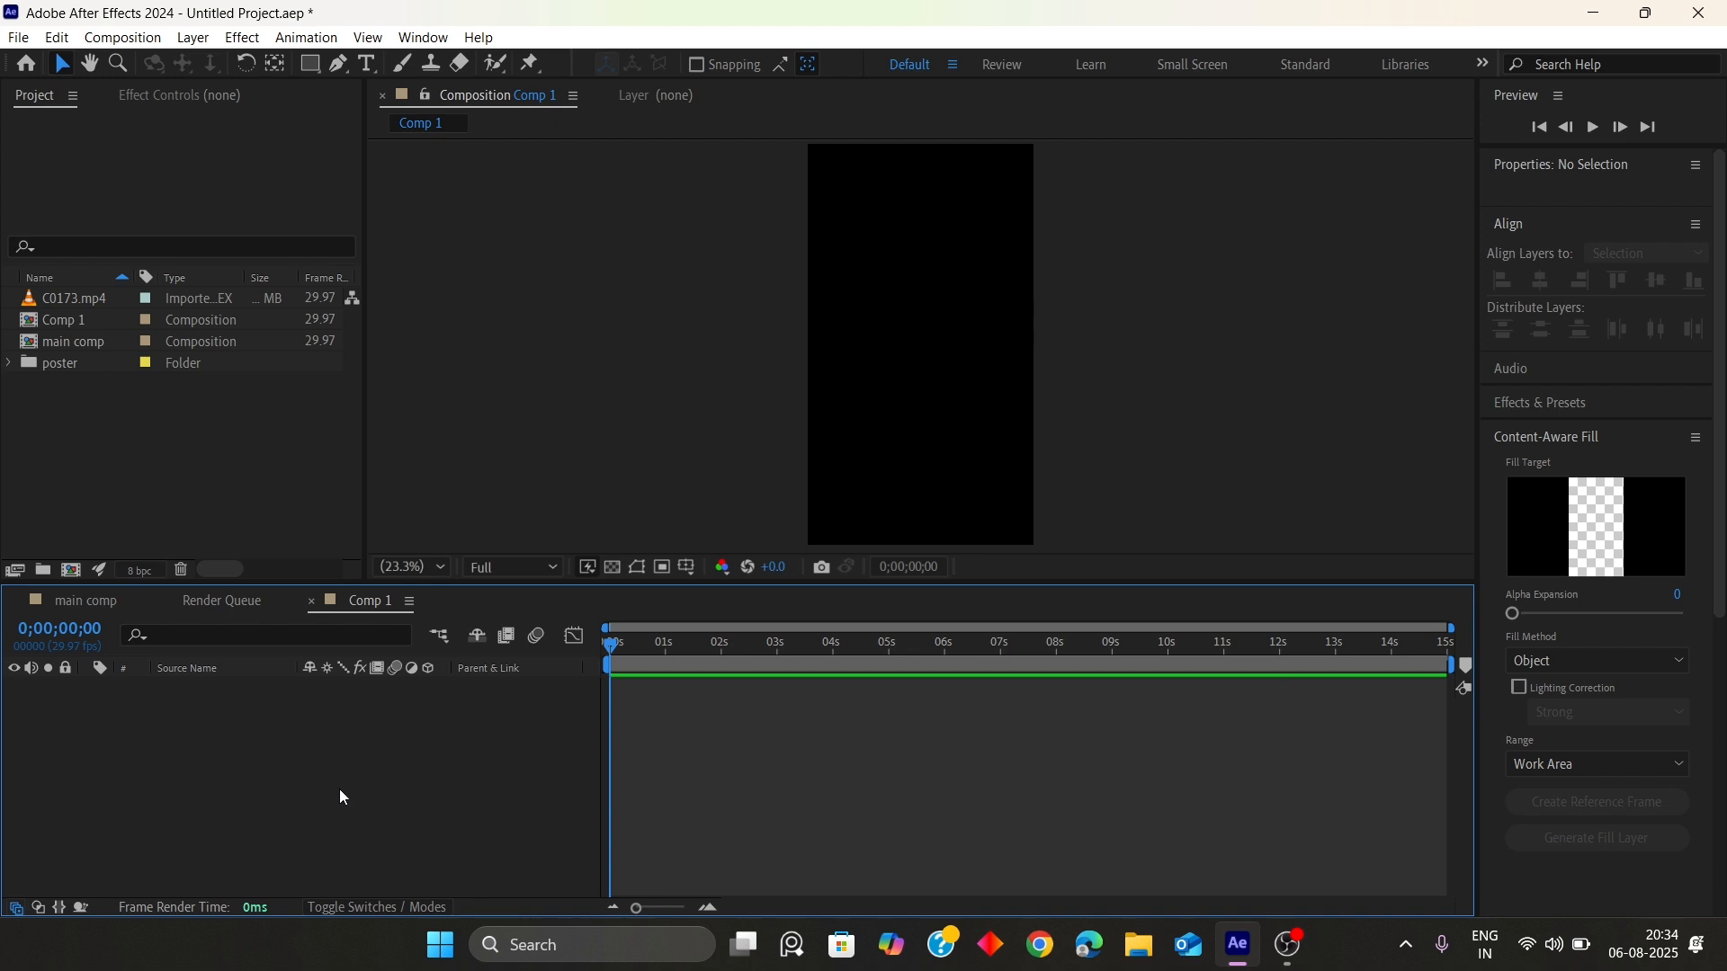
Expand the poster folder and browse through its images one by one
left_click(9, 363)
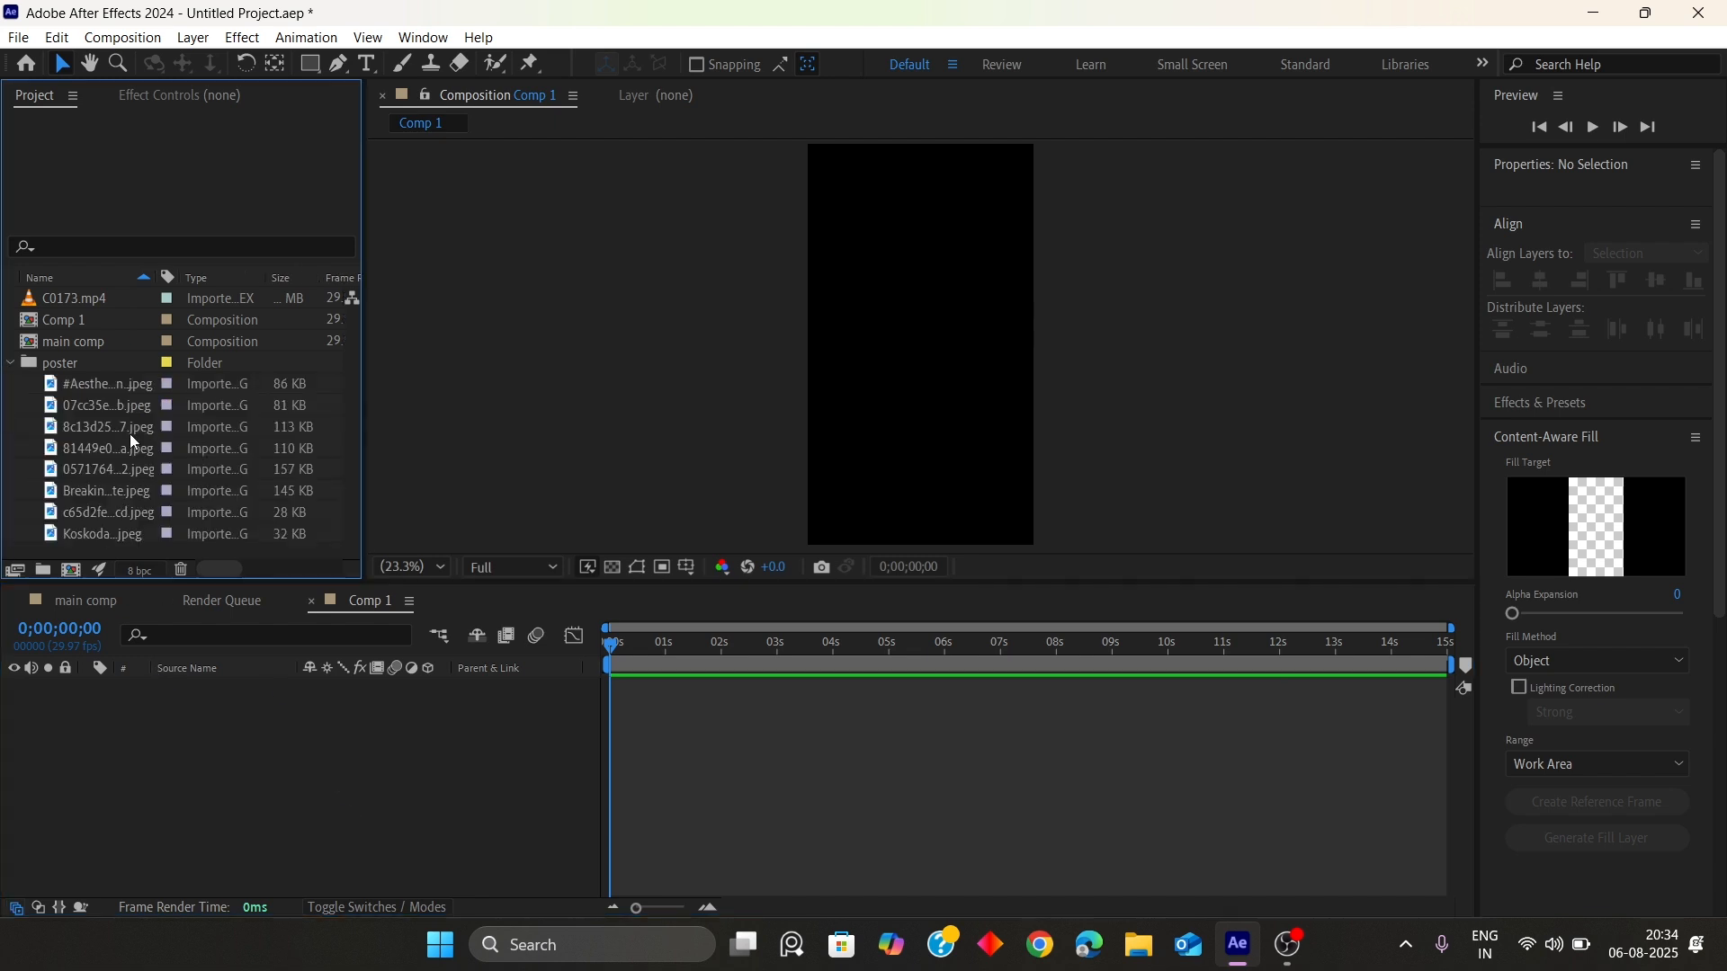
key("Down")
key("Down")
key("Down")
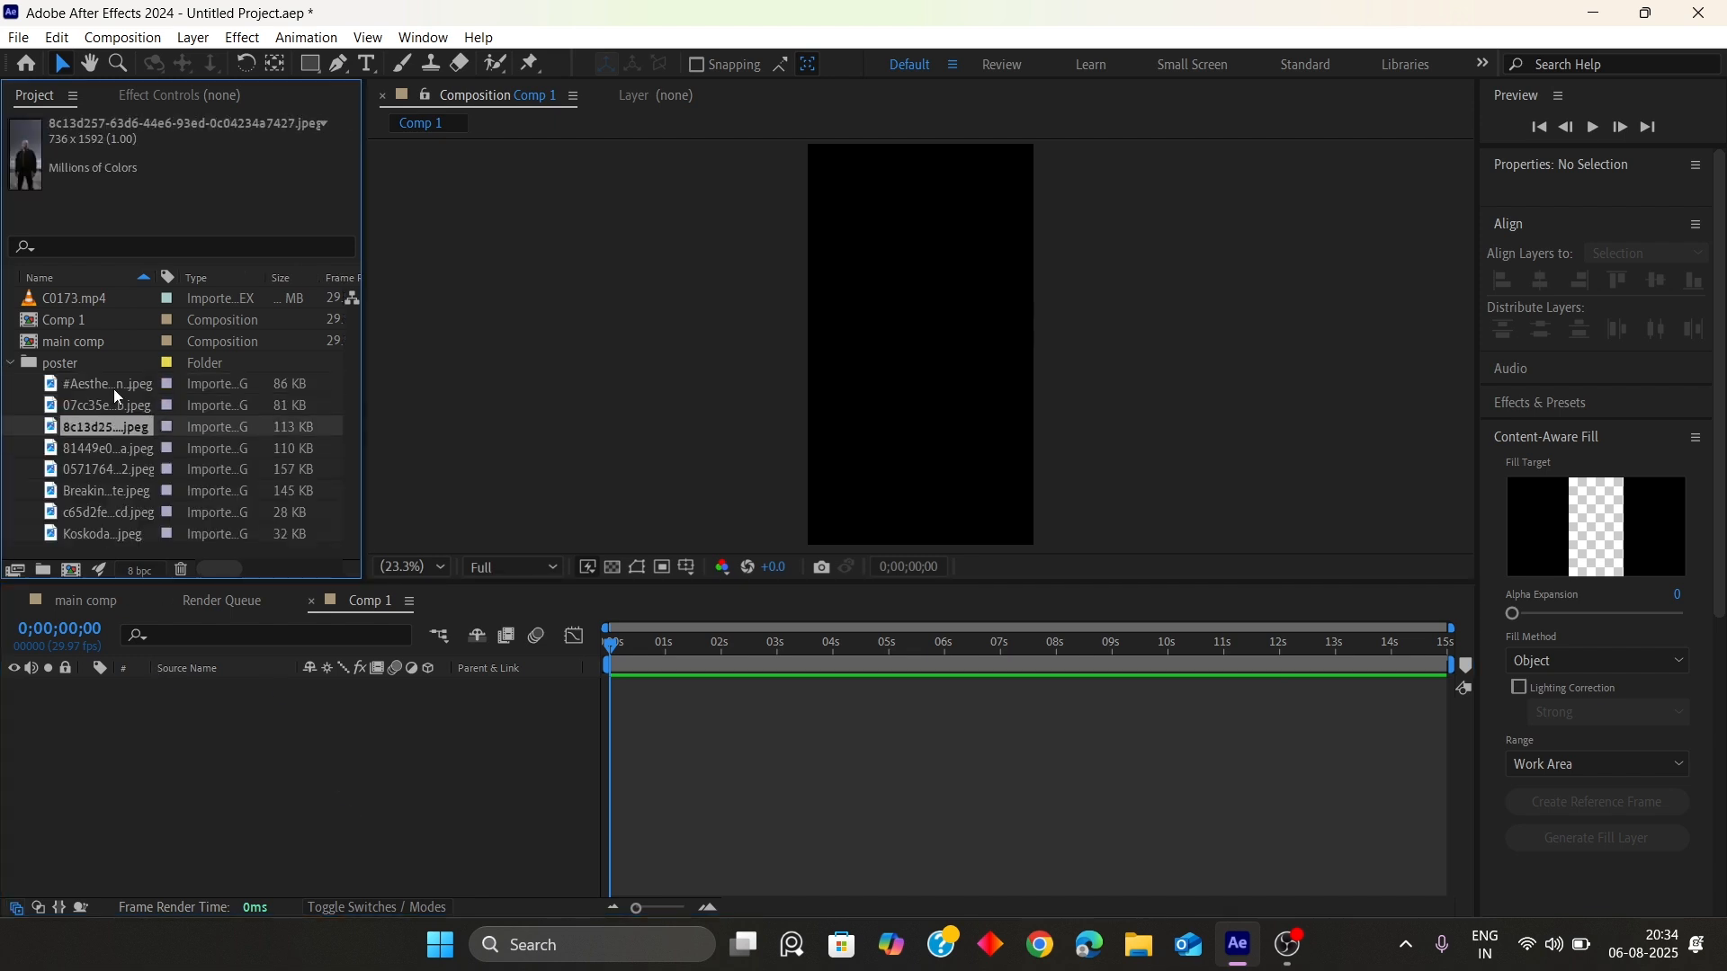
left_click(112, 387)
left_click(109, 407)
left_click(108, 429)
left_click(108, 451)
left_click(112, 475)
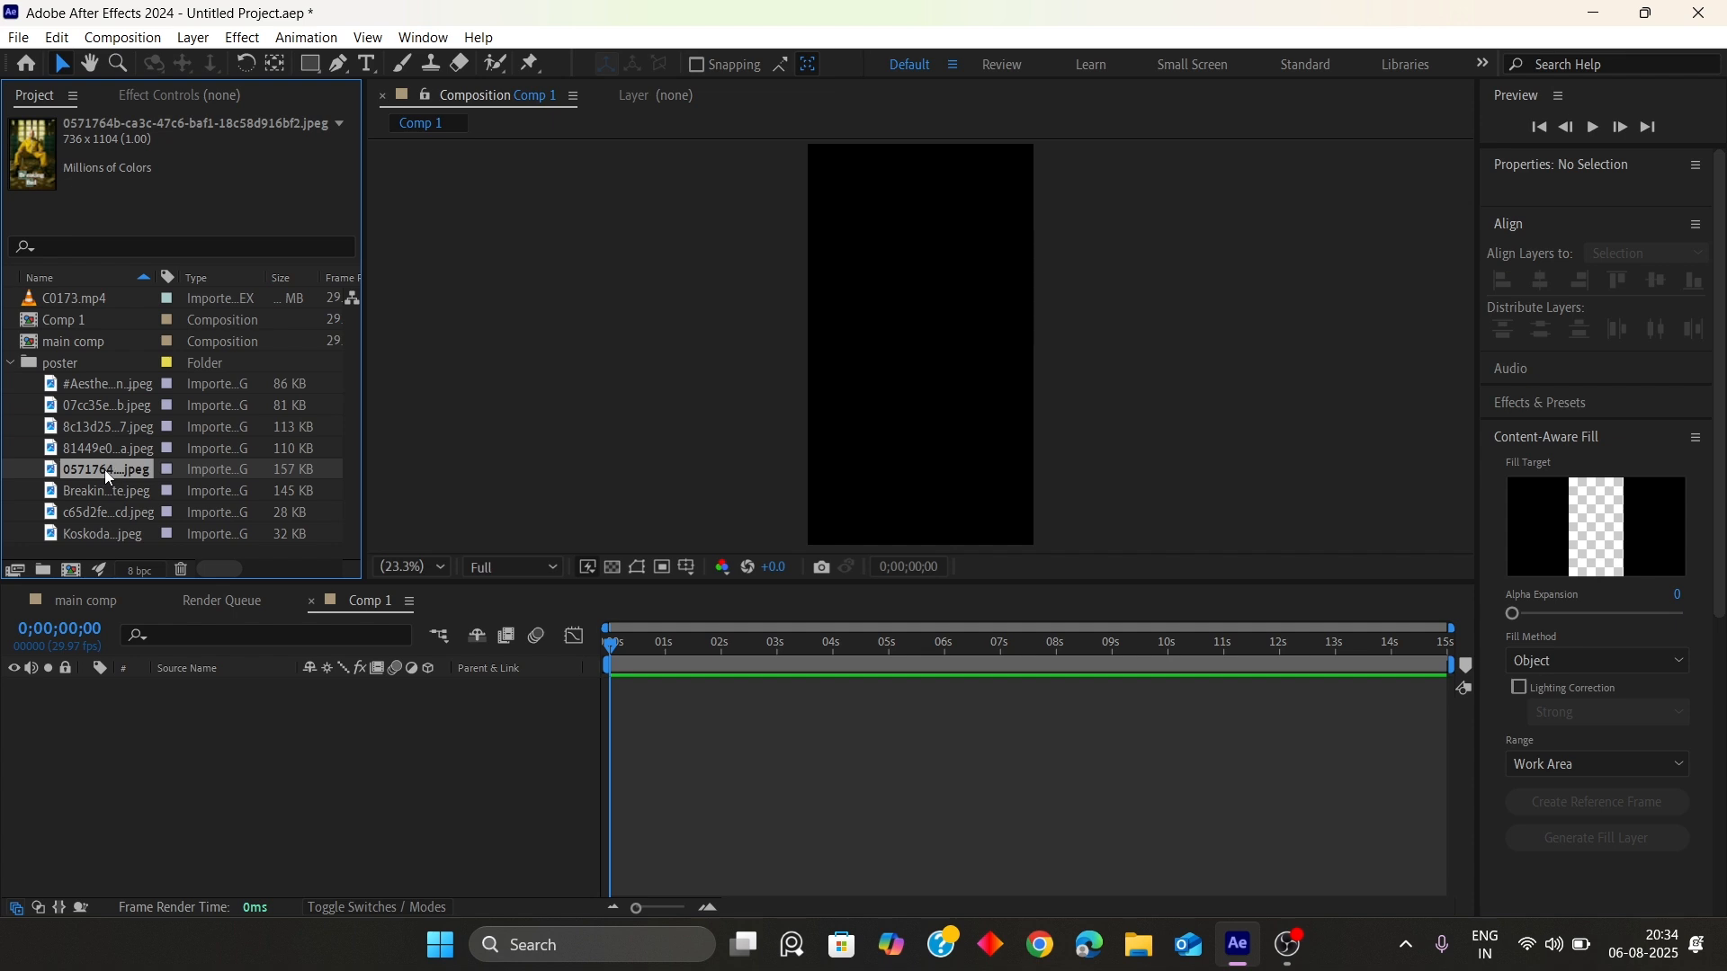
Add the 0571764…jpeg poster image to Comp 1 and scale it to 181%
left_click_drag(104, 470, 456, 784)
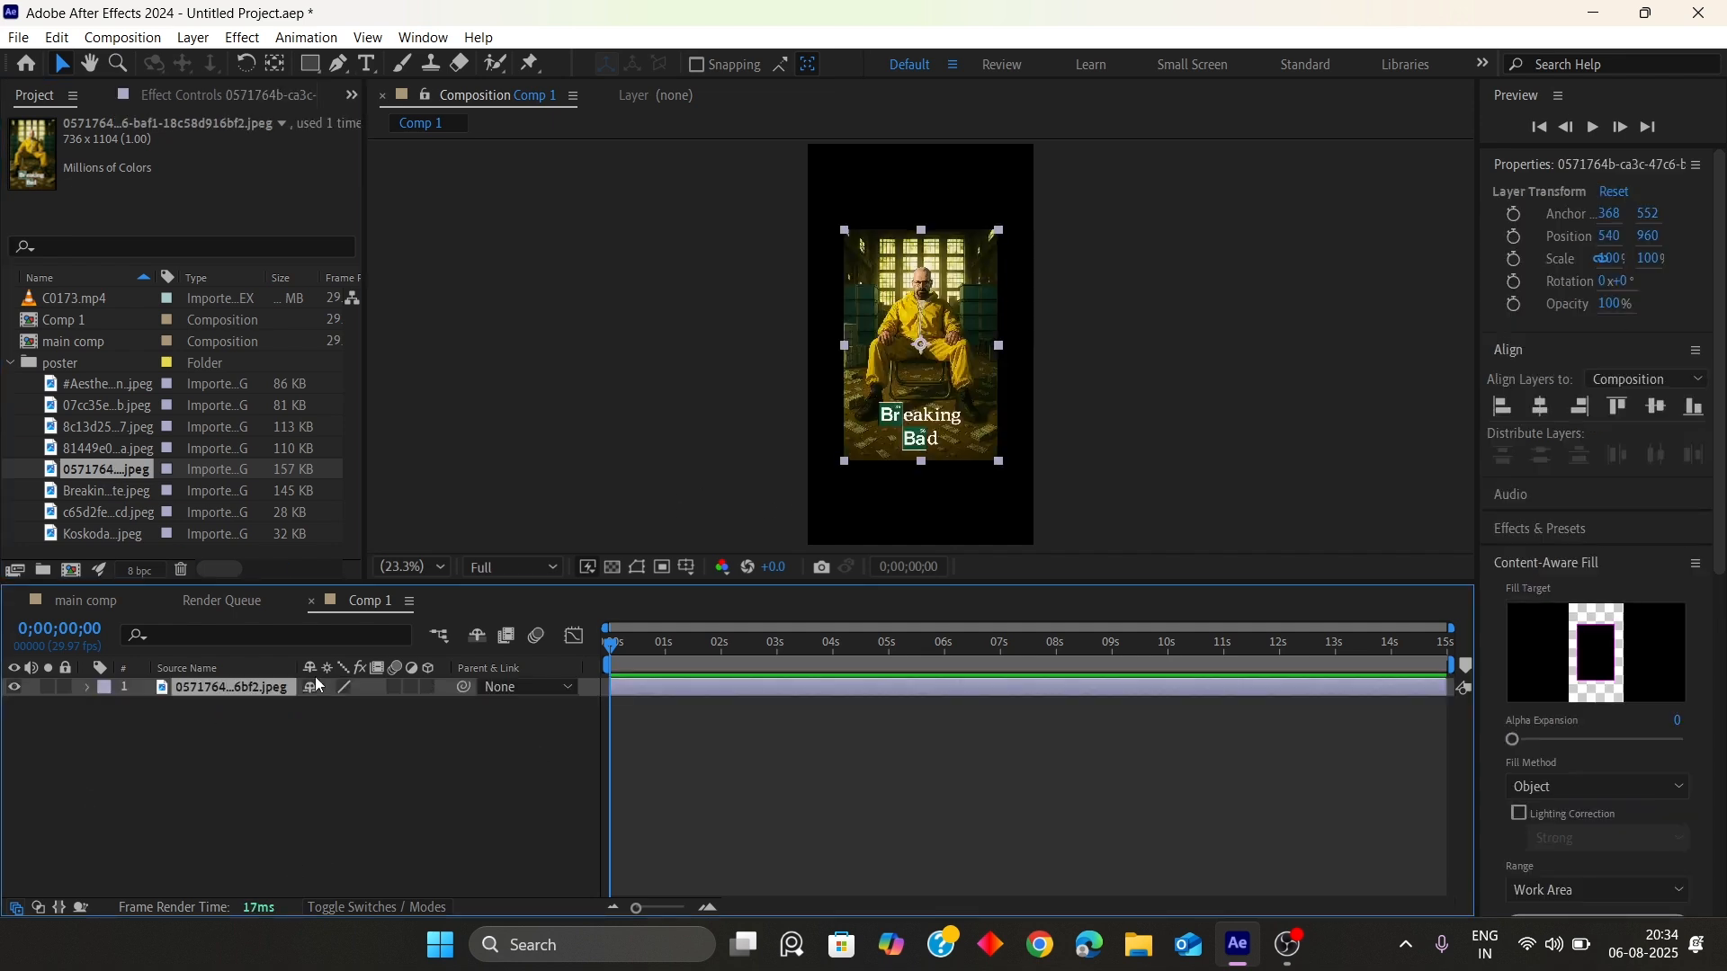
key("s")
left_click_drag(335, 706, 444, 717)
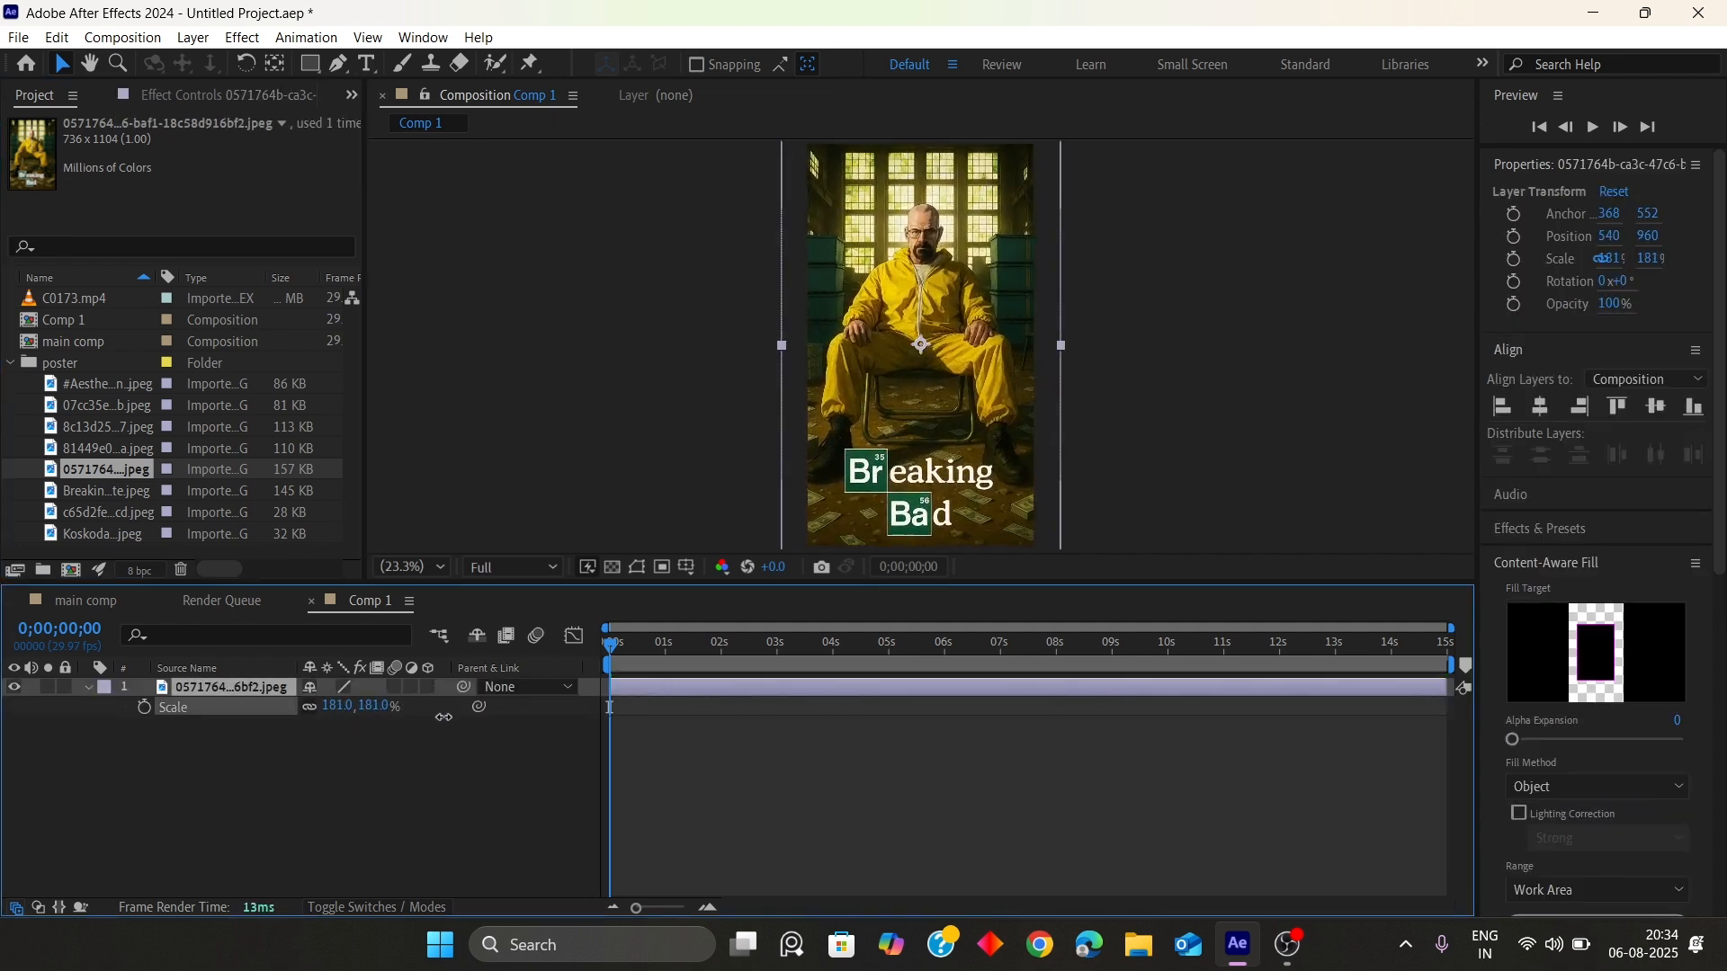
left_click(575, 419)
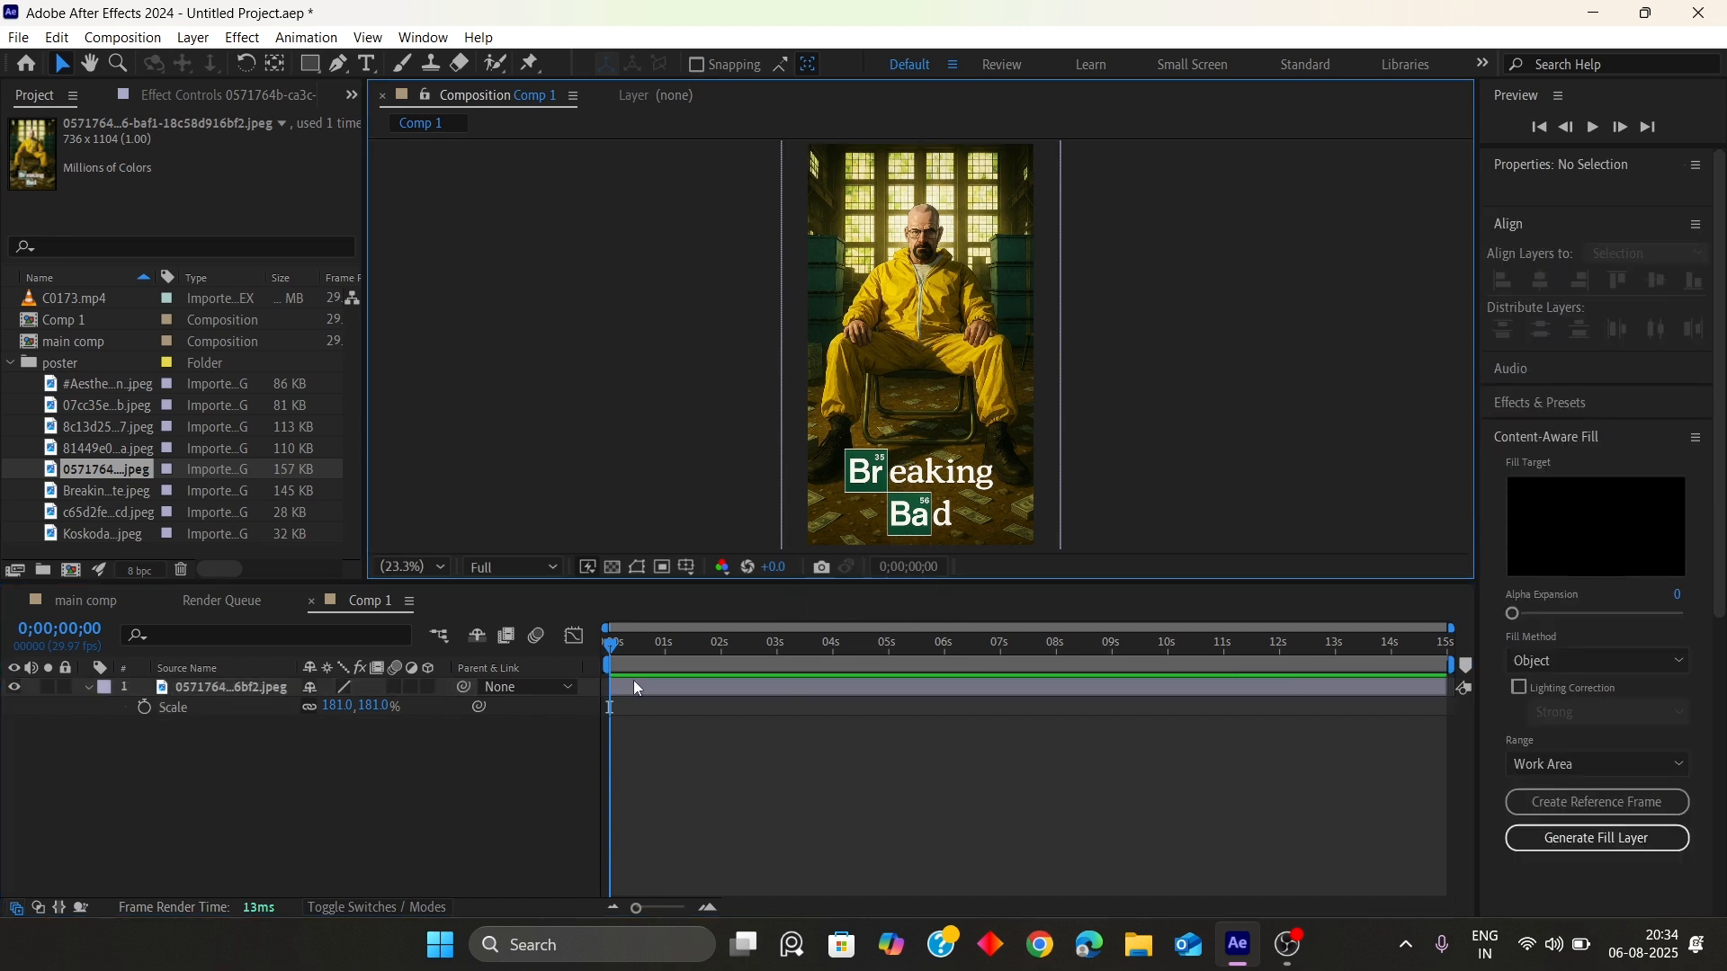
Draw a rectangle shape layer covering the whole composition with the Rectangle tool
left_click(477, 769)
left_click(309, 63)
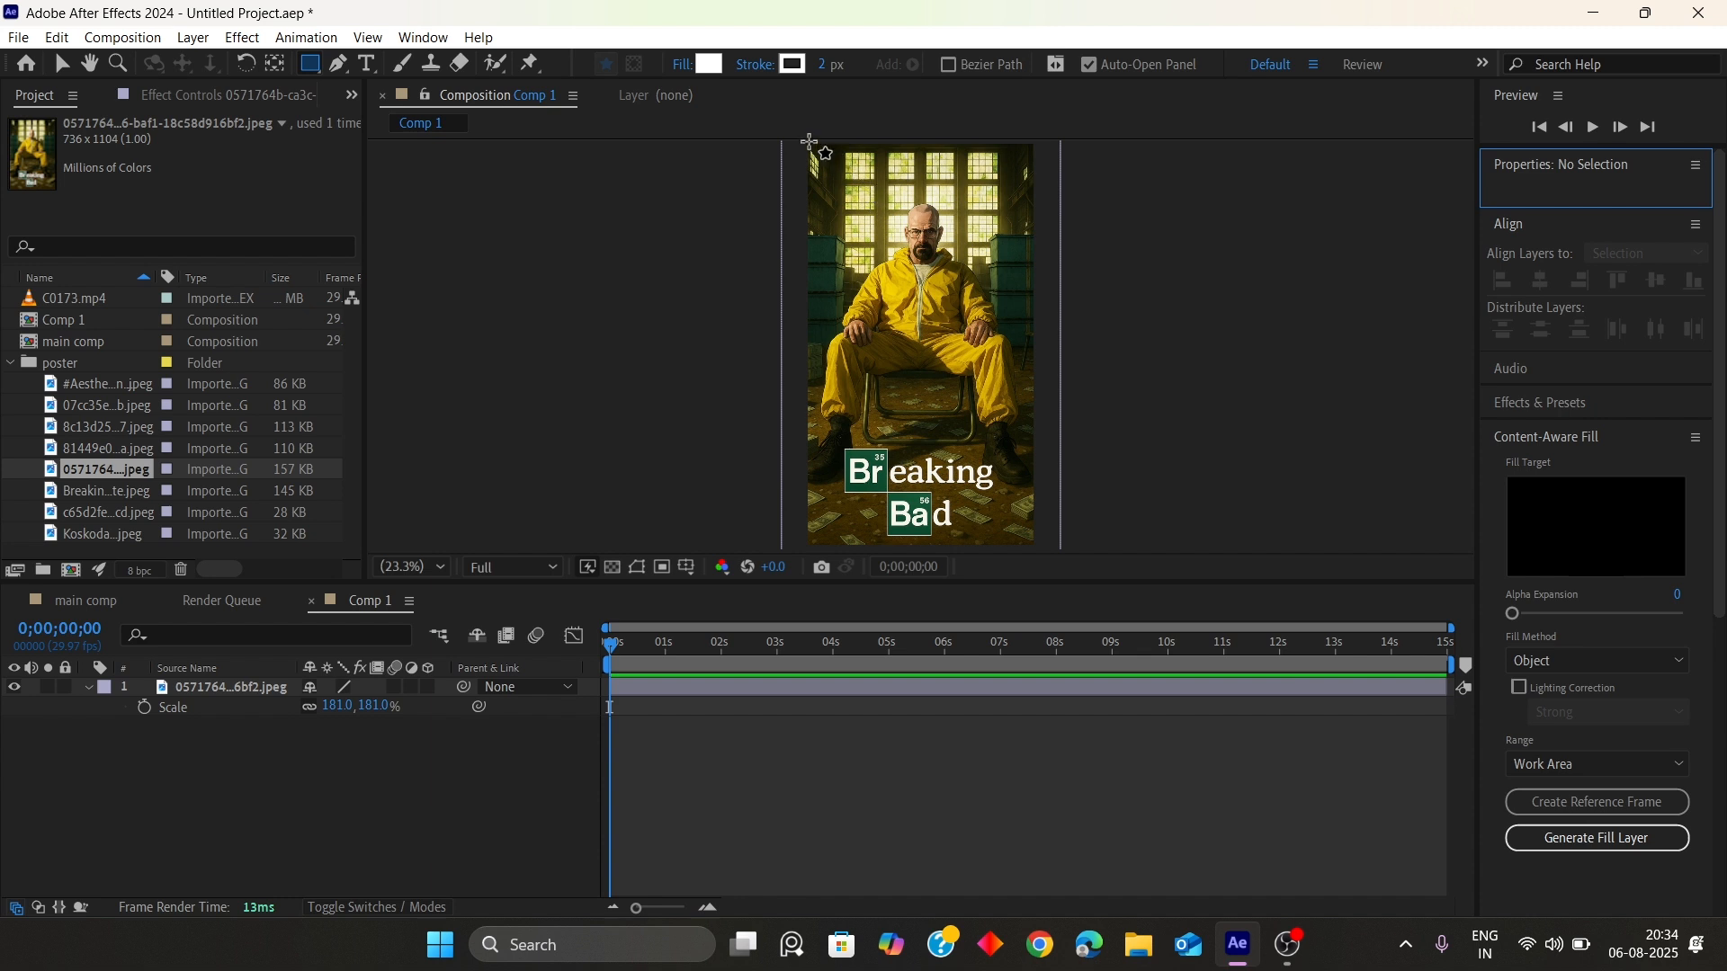
left_click(846, 210)
left_click_drag(846, 211, 1034, 545)
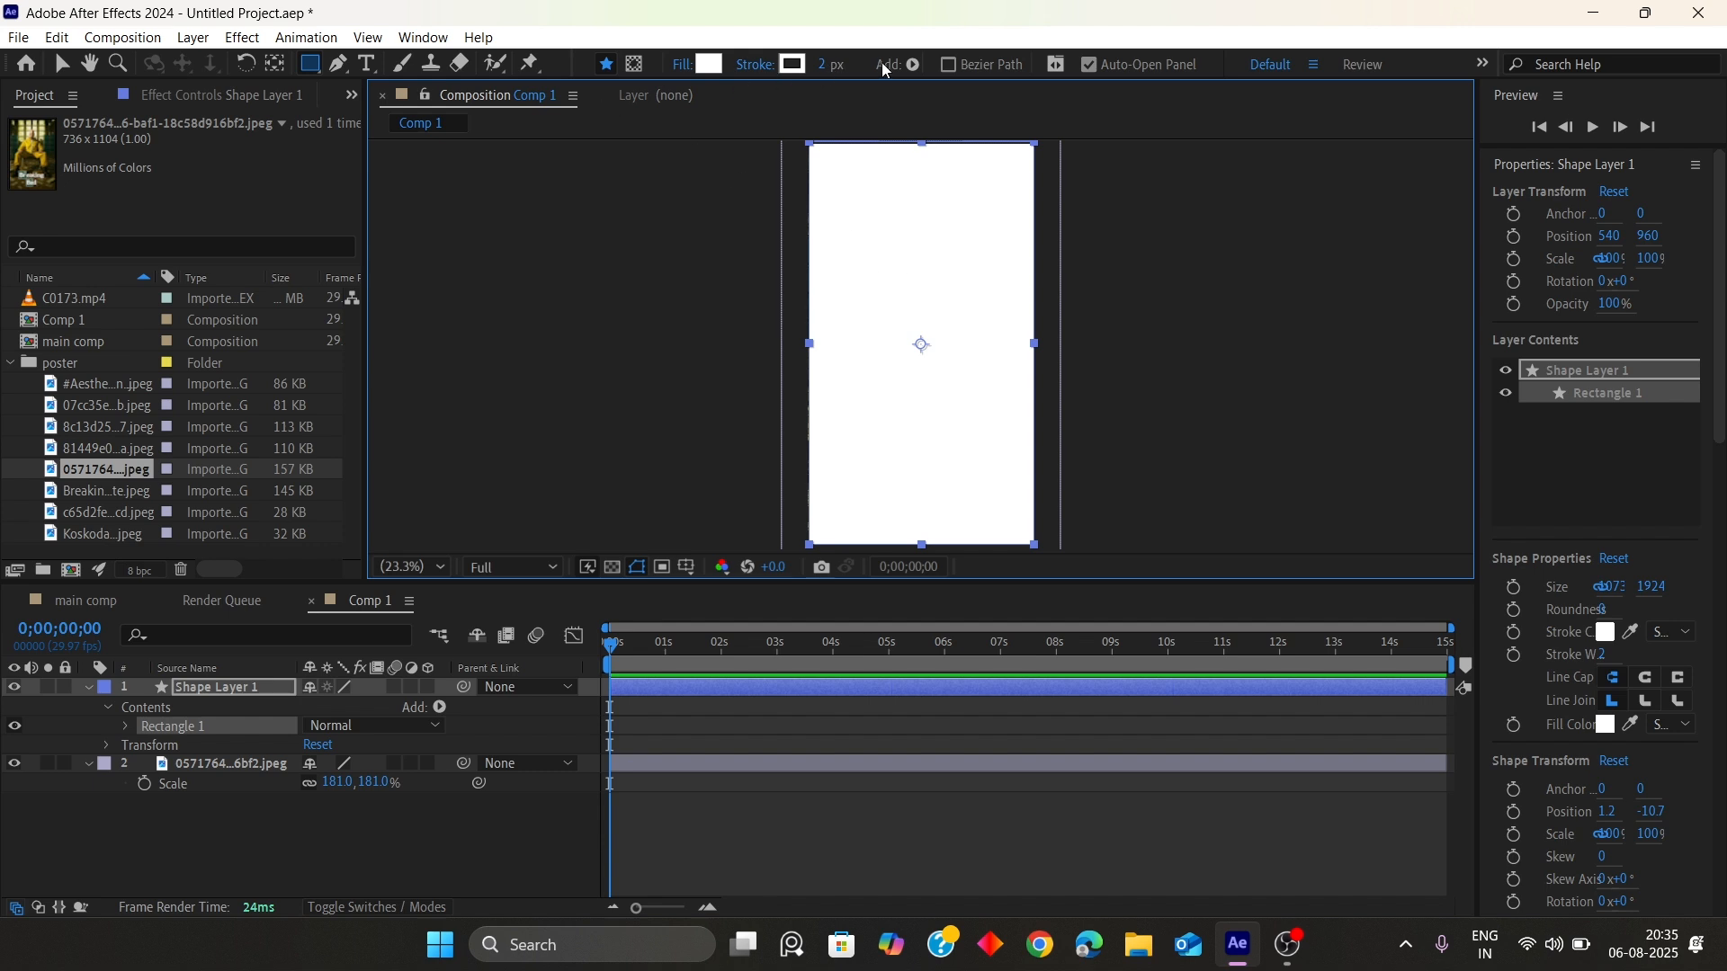
Add Round Corners to the rectangle and set its radius to 200
left_click(912, 64)
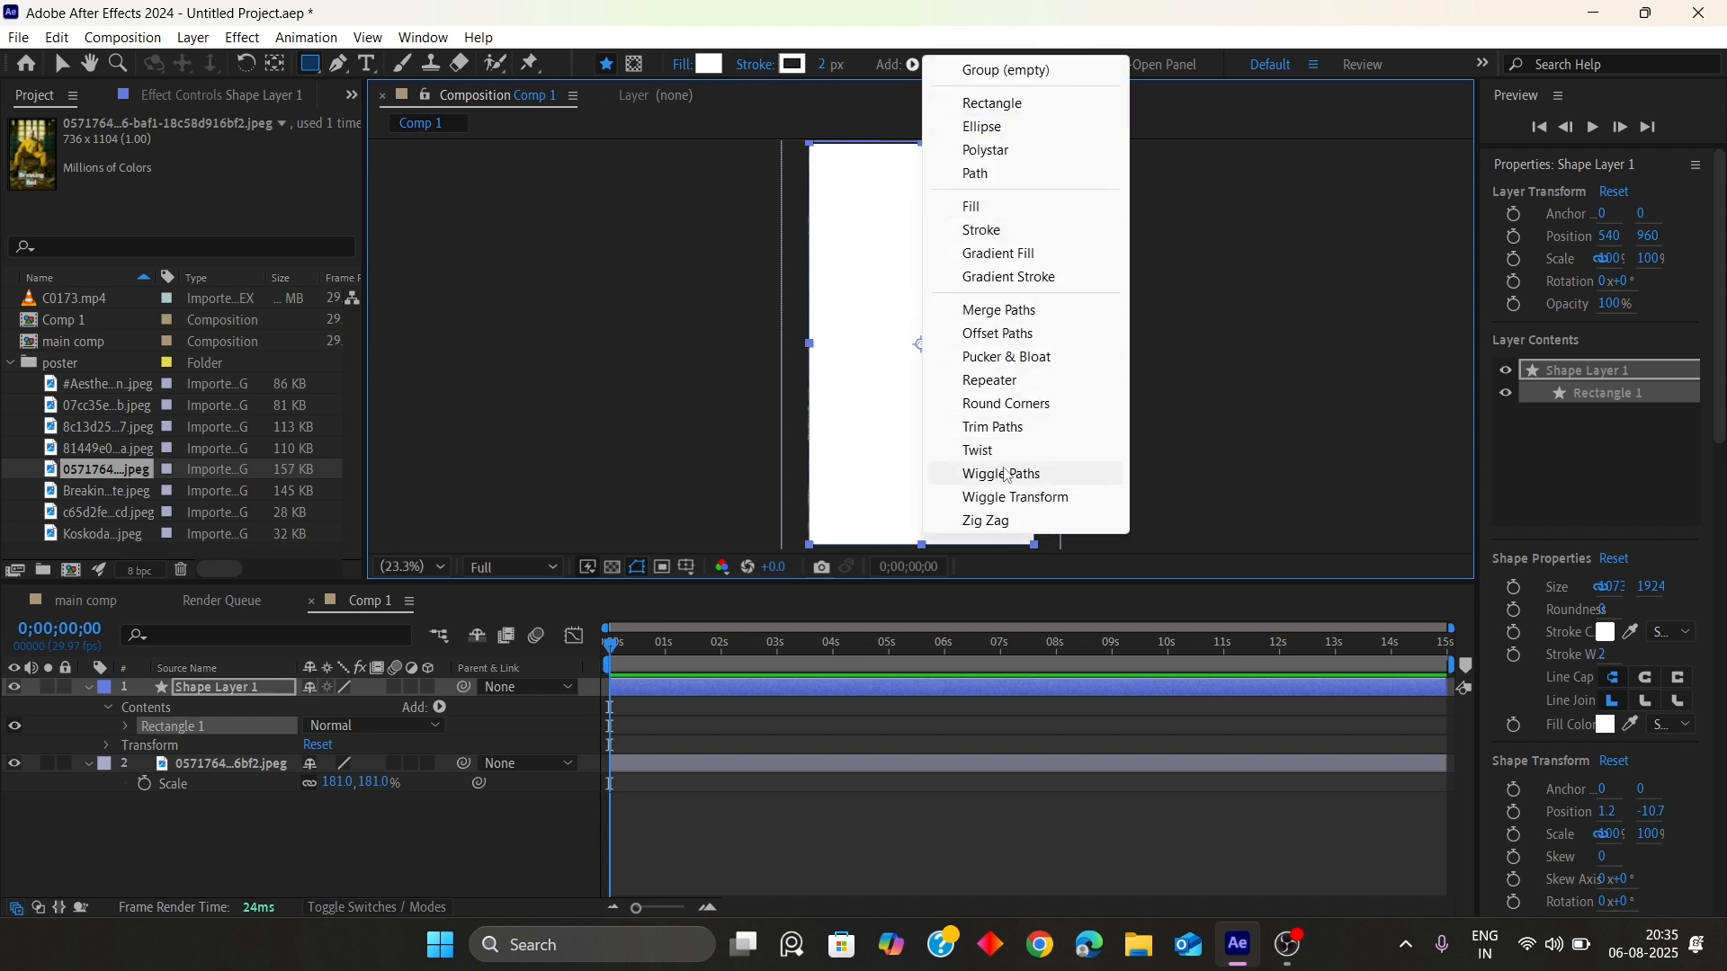
left_click(1005, 404)
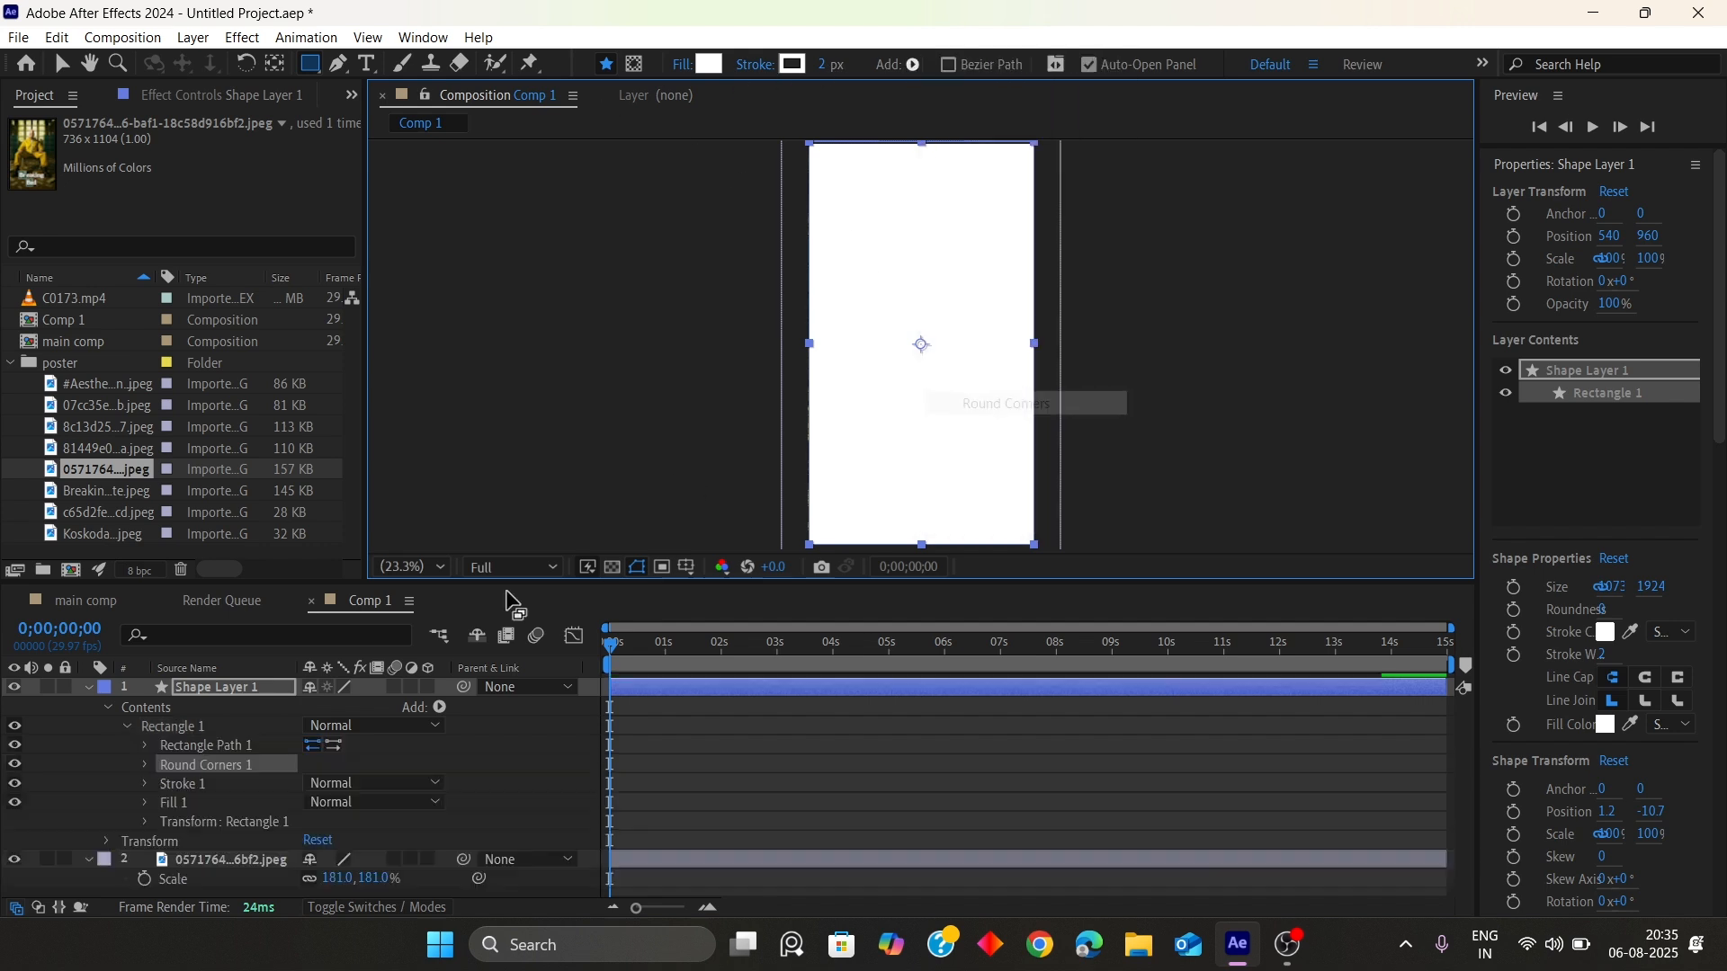
left_click(144, 765)
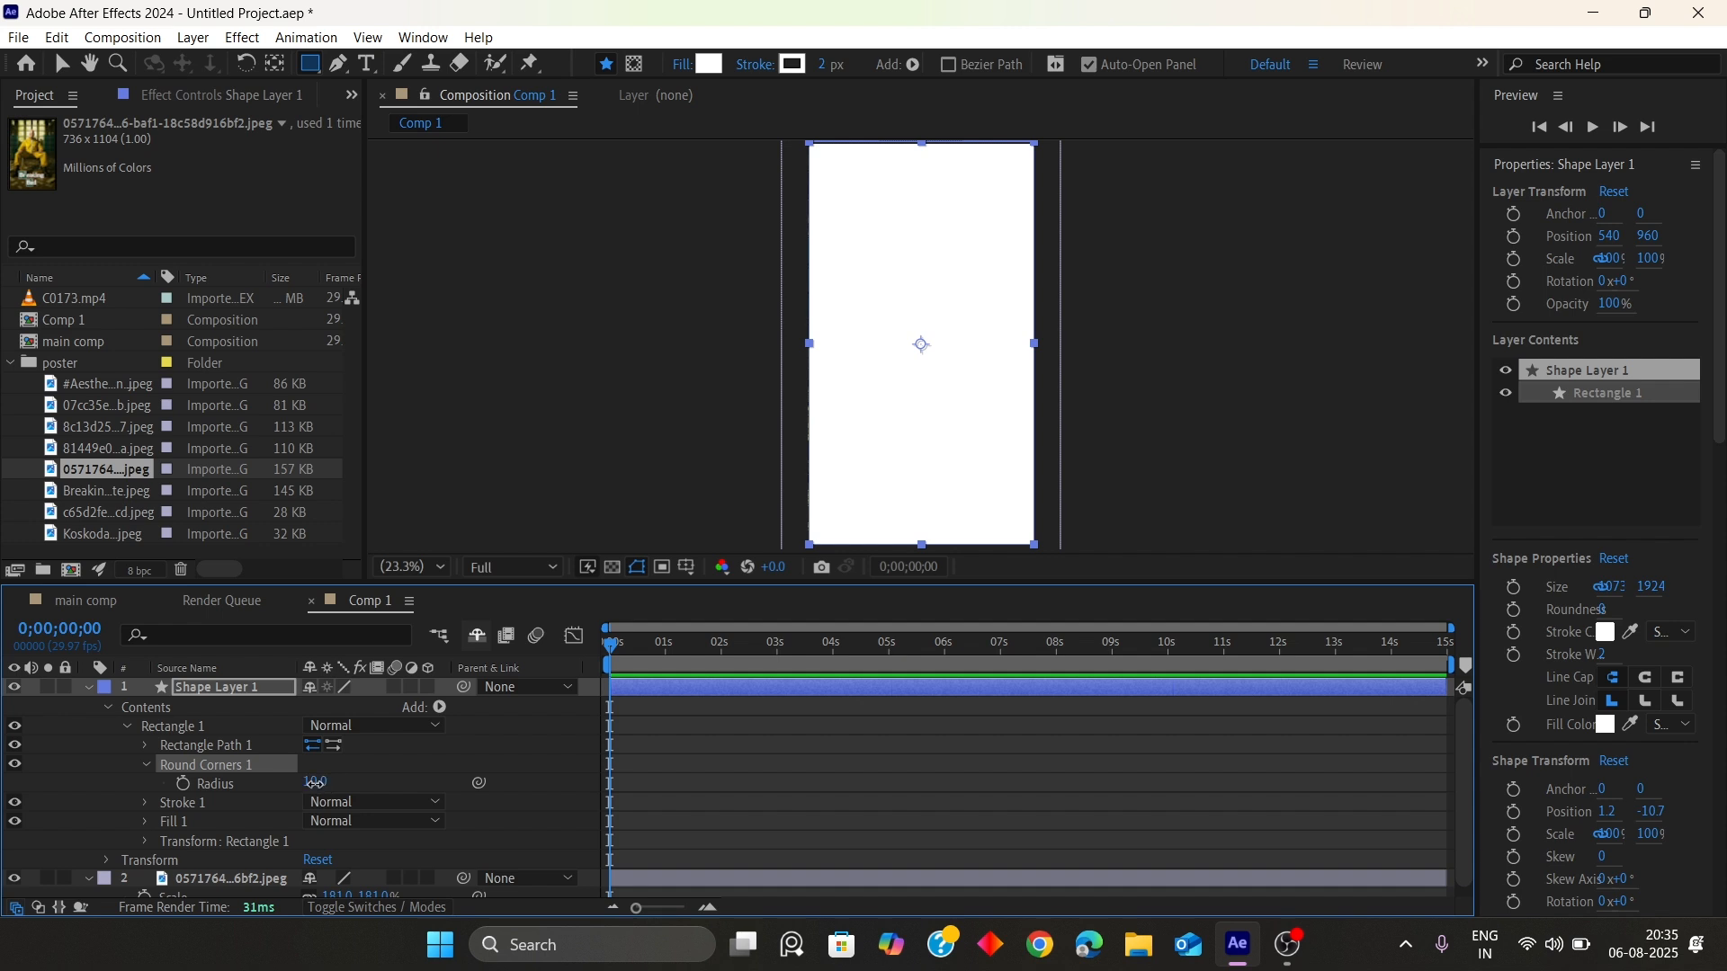
type("200")
key("Return")
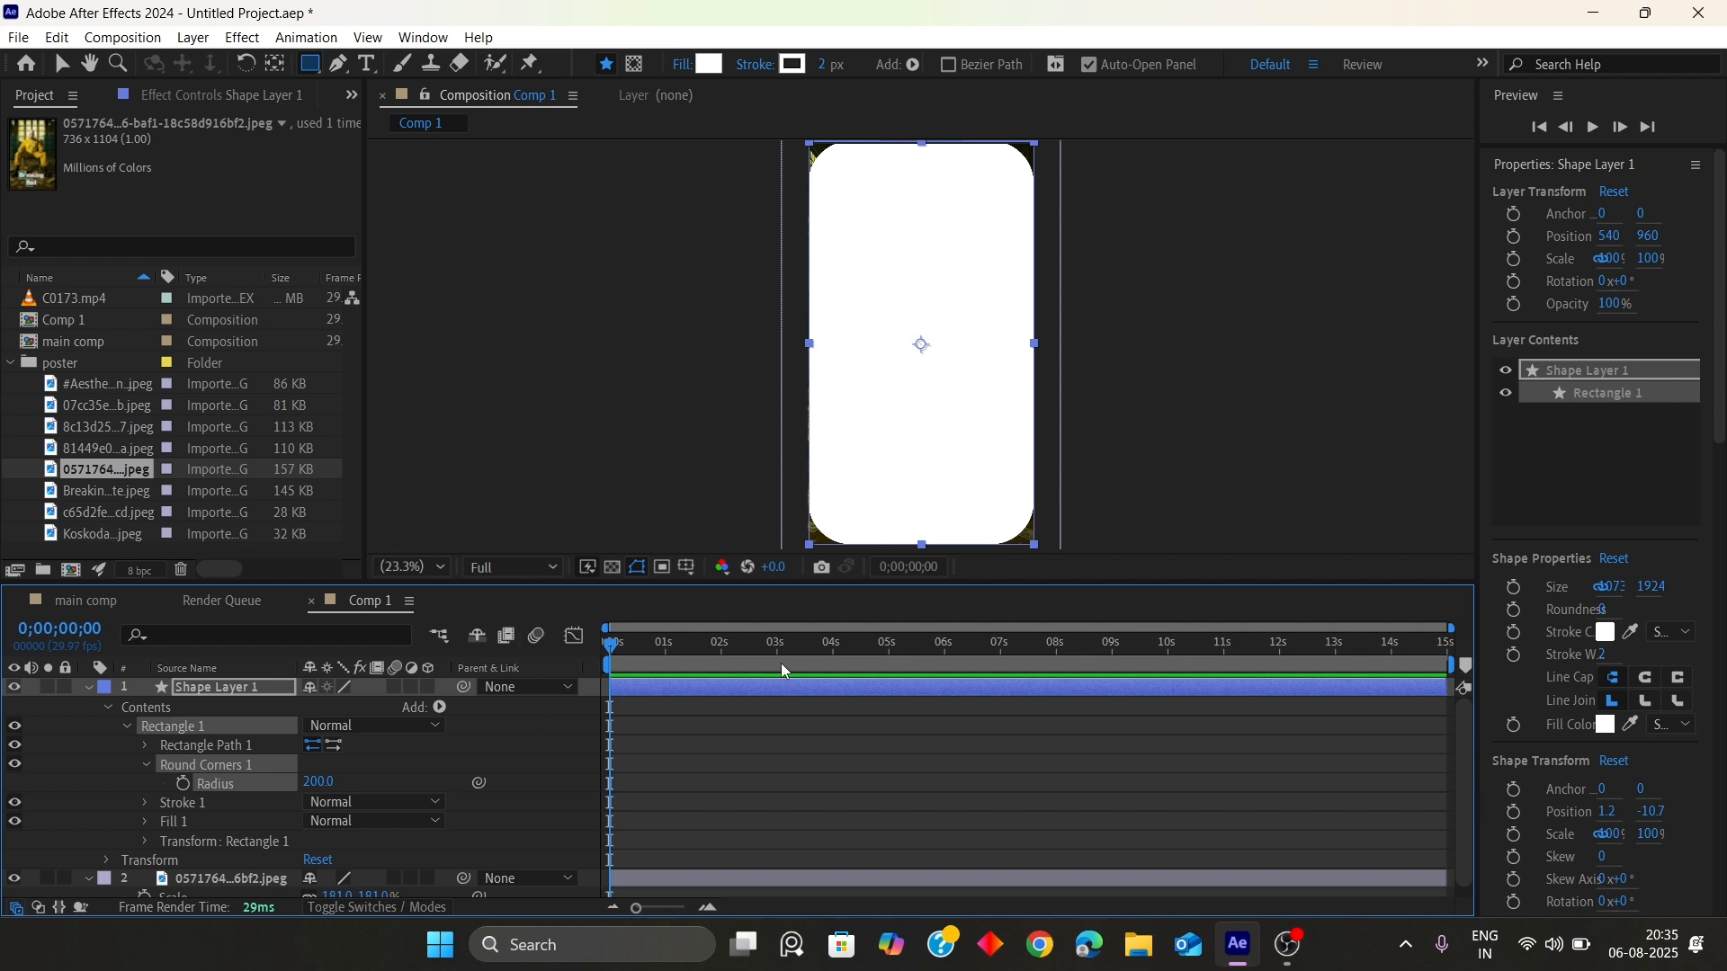
Set the image layer's track matte to Shape Layer 1
left_click(90, 688)
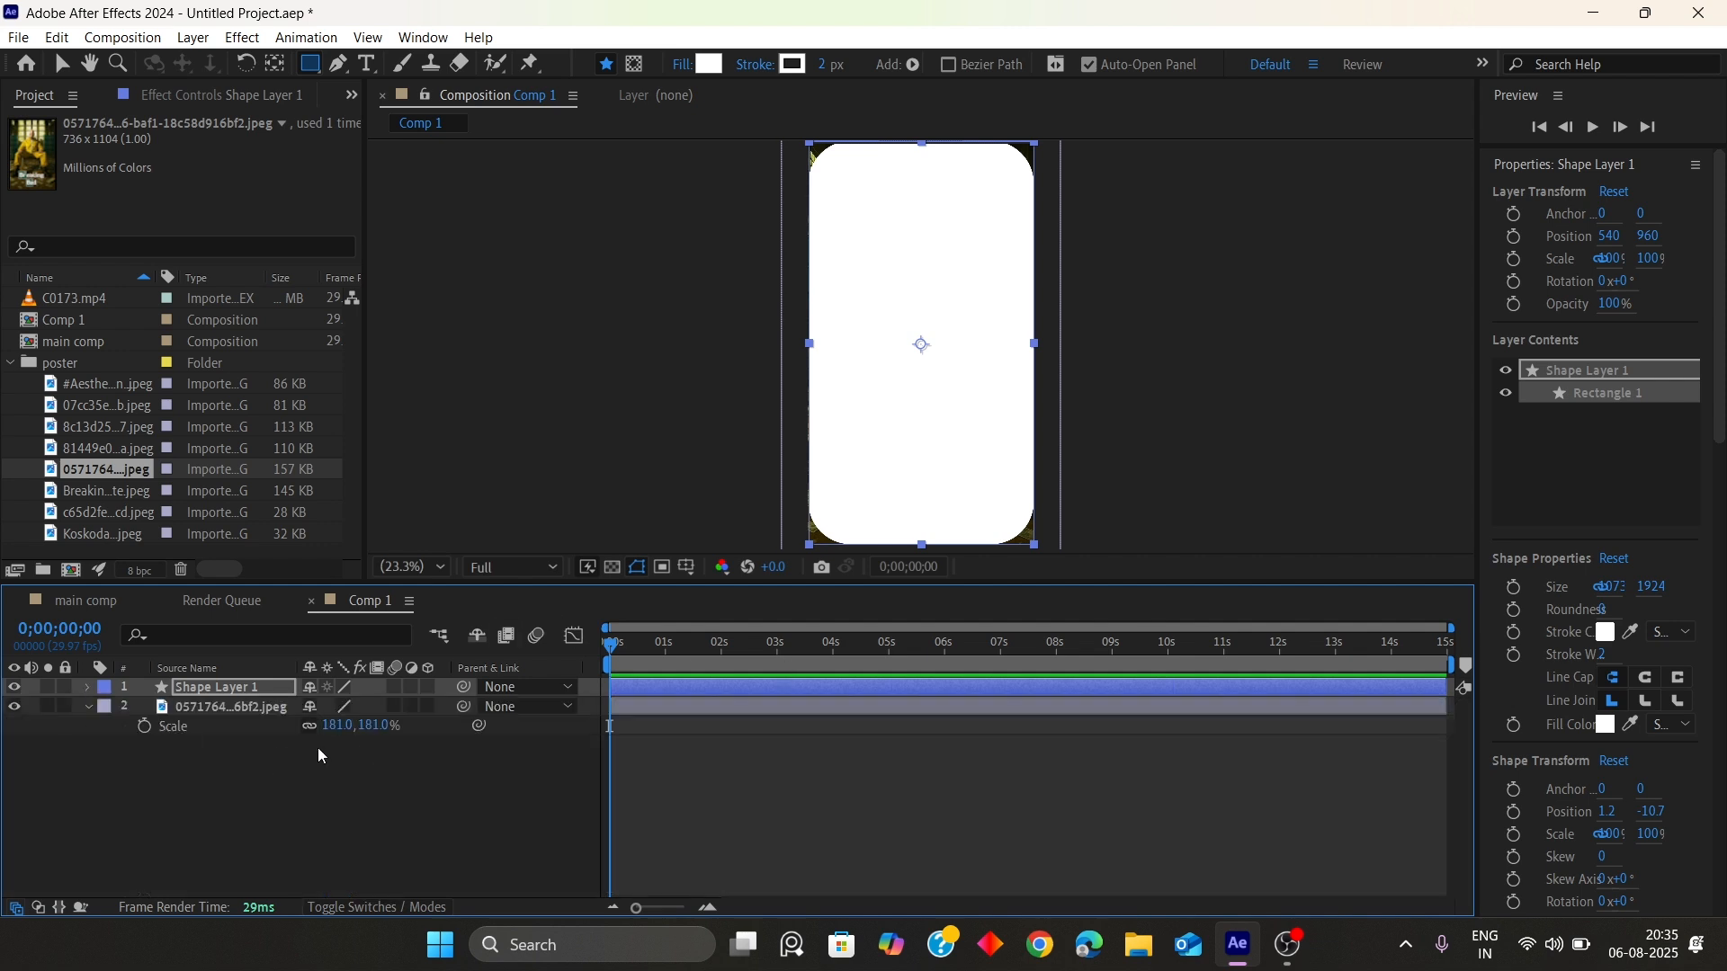
left_click(356, 906)
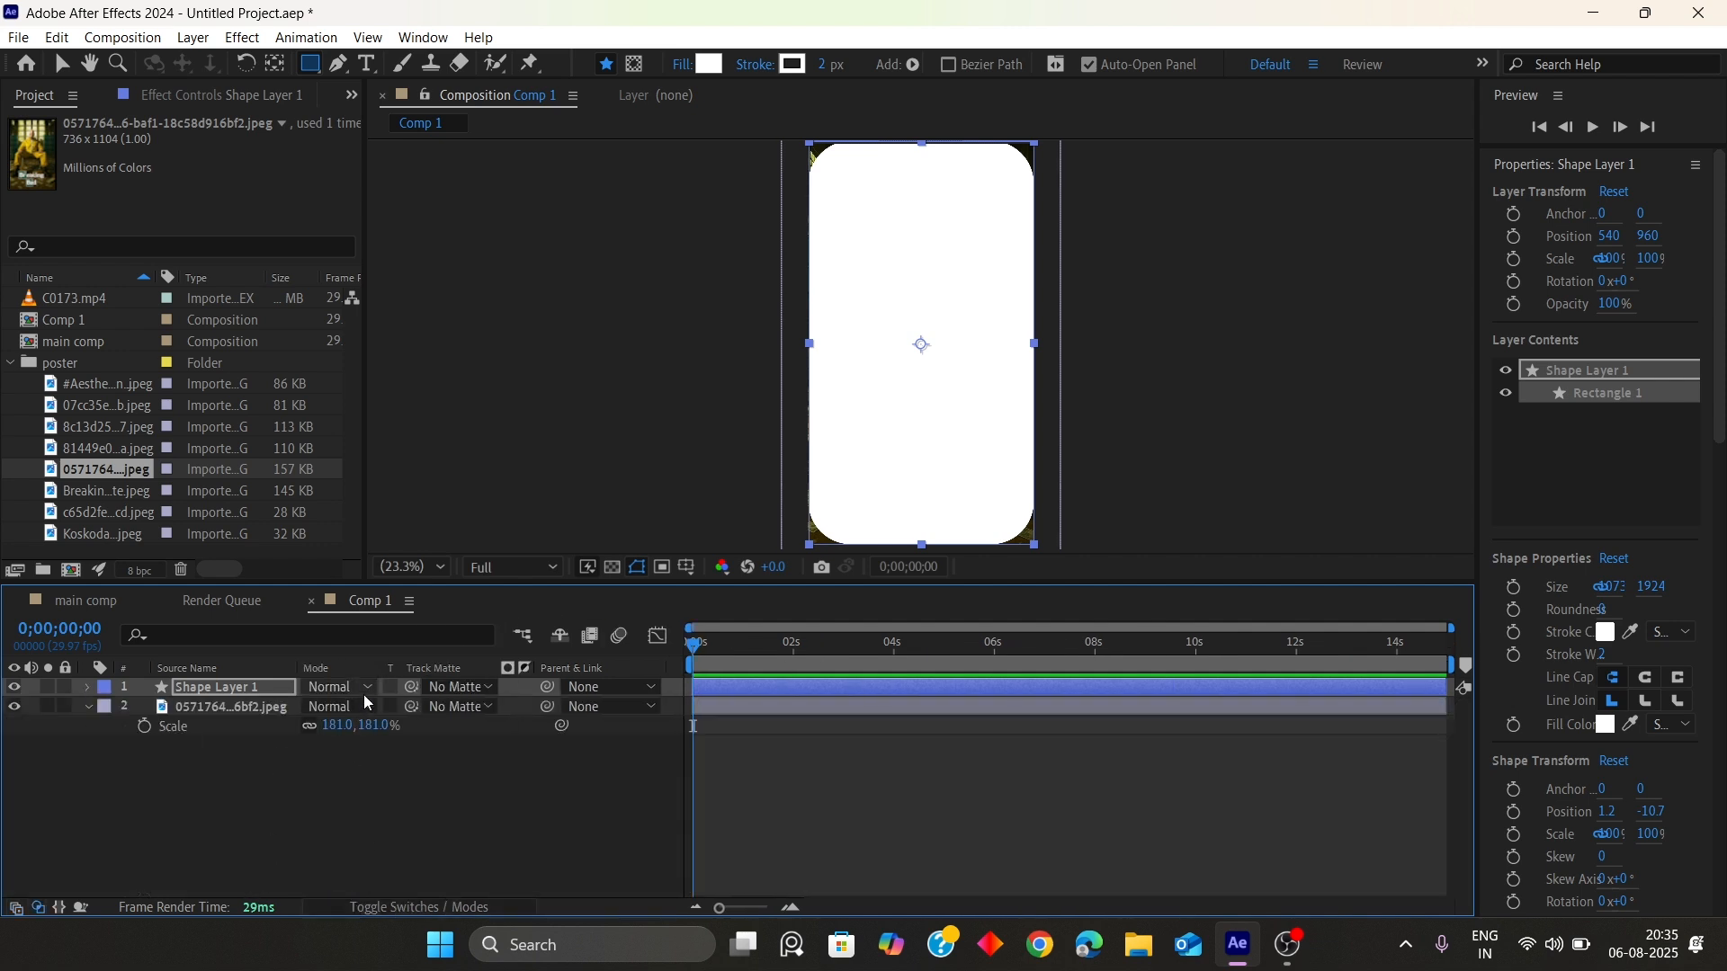
left_click(460, 707)
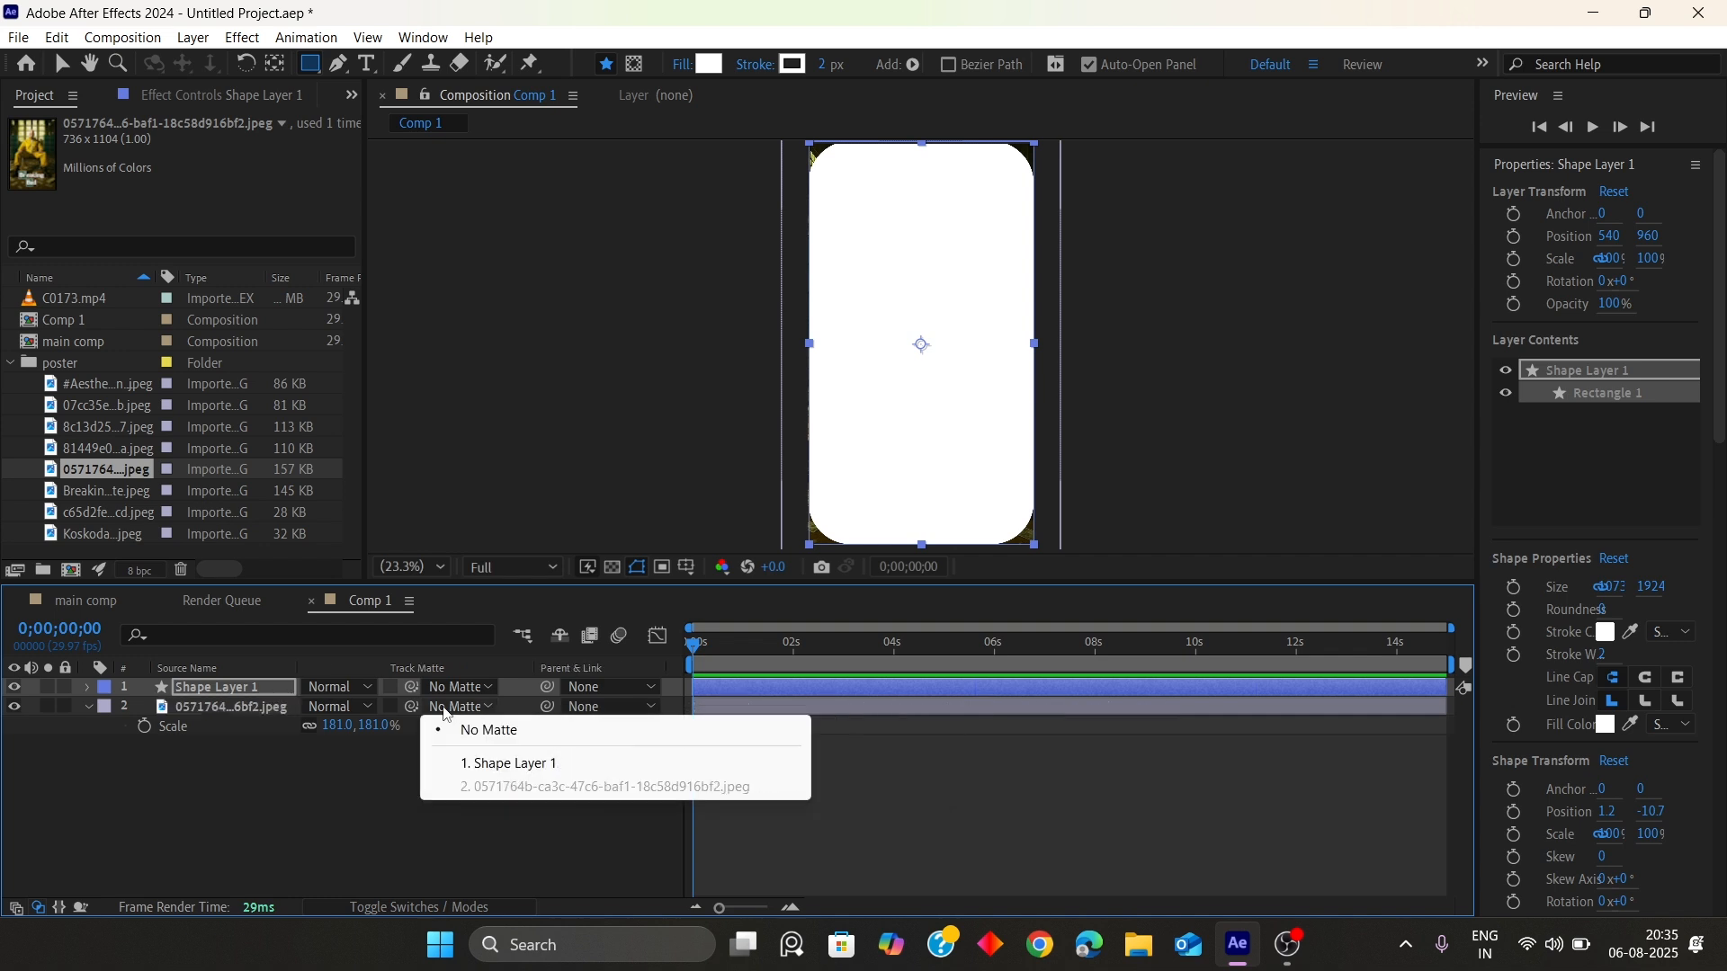
left_click(495, 763)
left_click(553, 823)
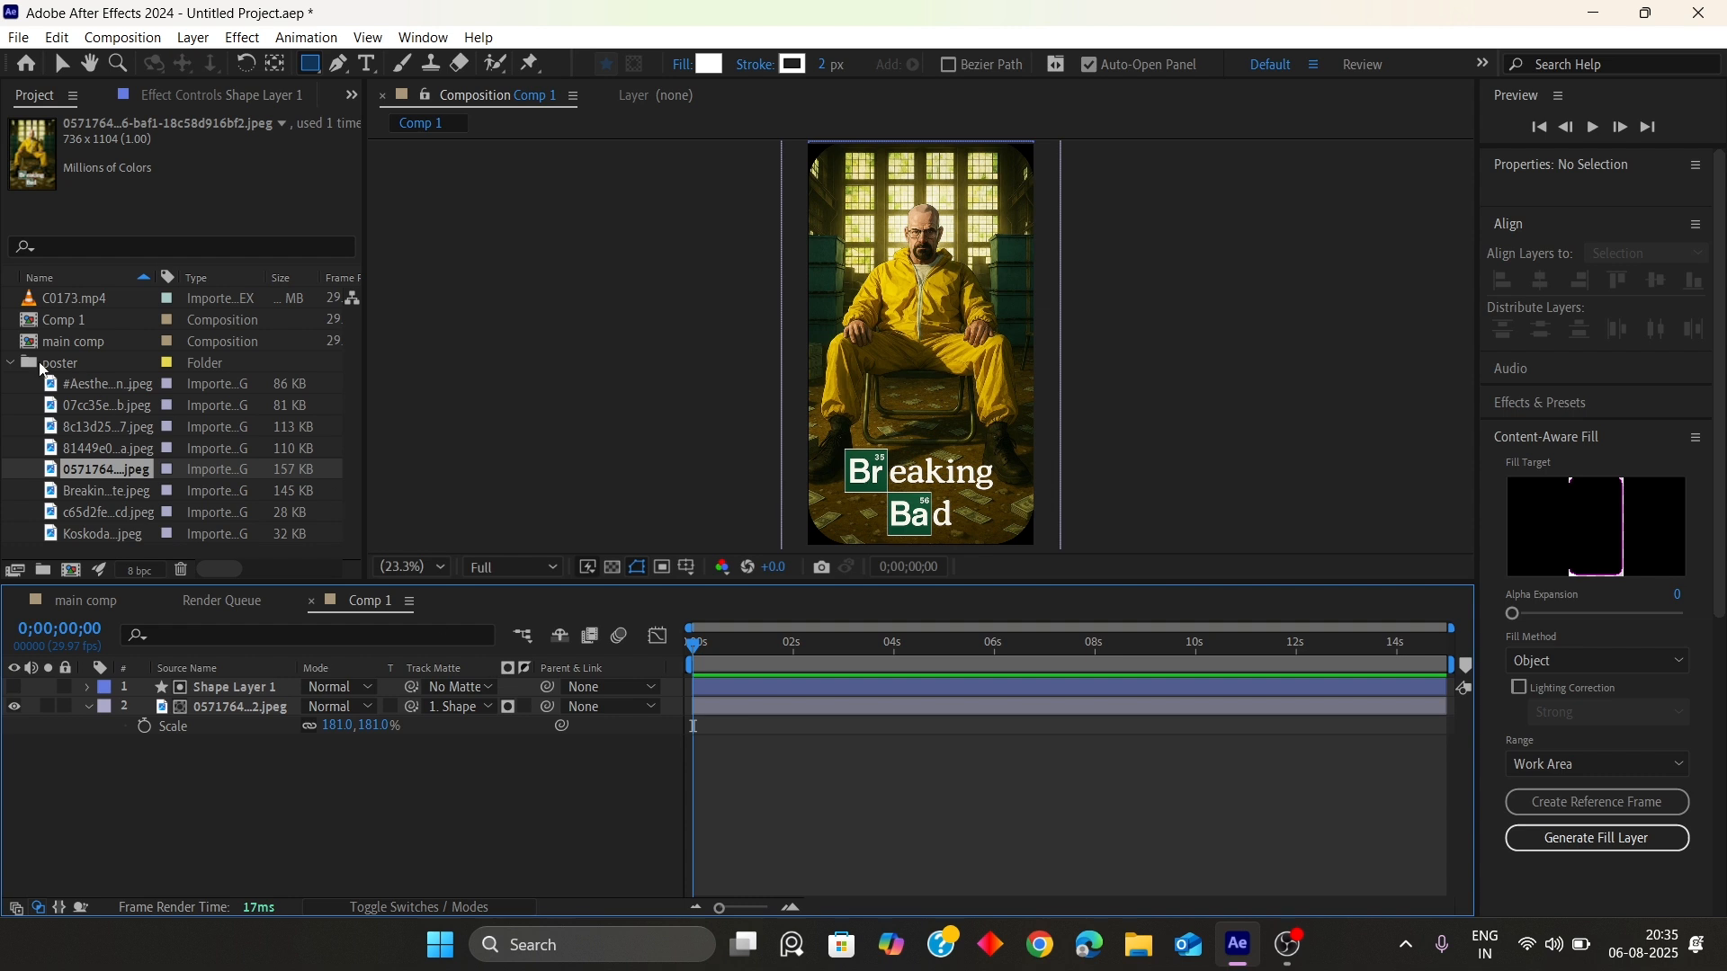
Rename the Comp 1 composition to poster1
left_click(10, 363)
left_click(68, 323)
right_click(67, 328)
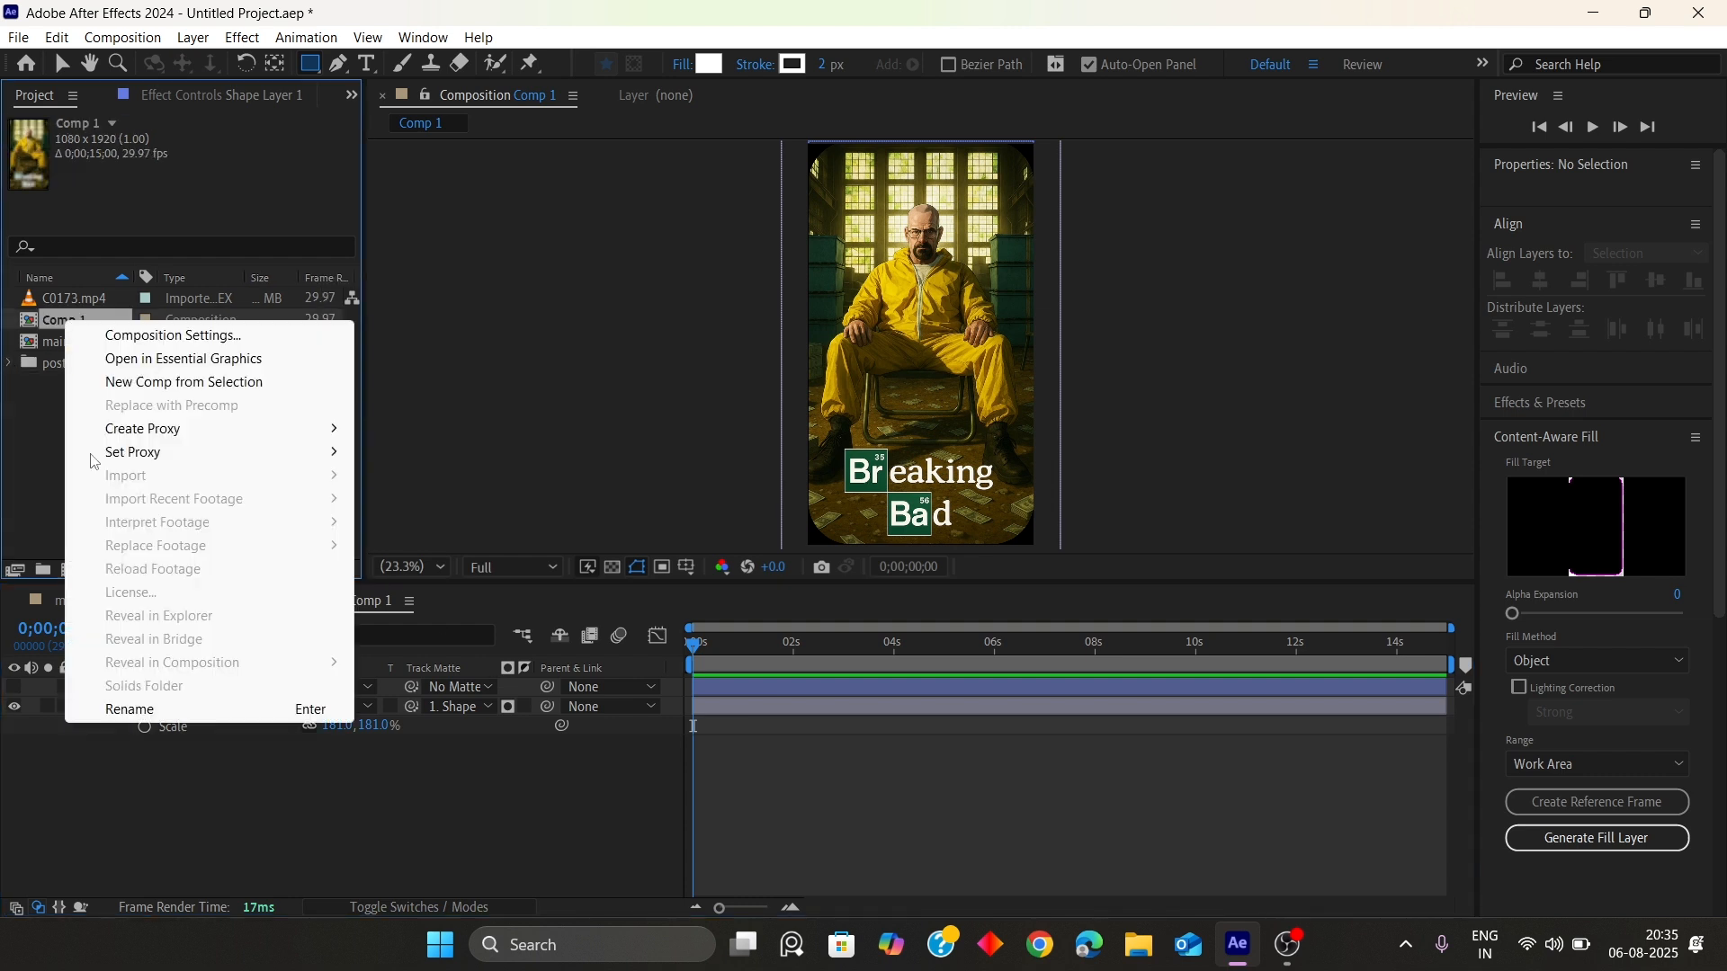
left_click(135, 710)
type("post")
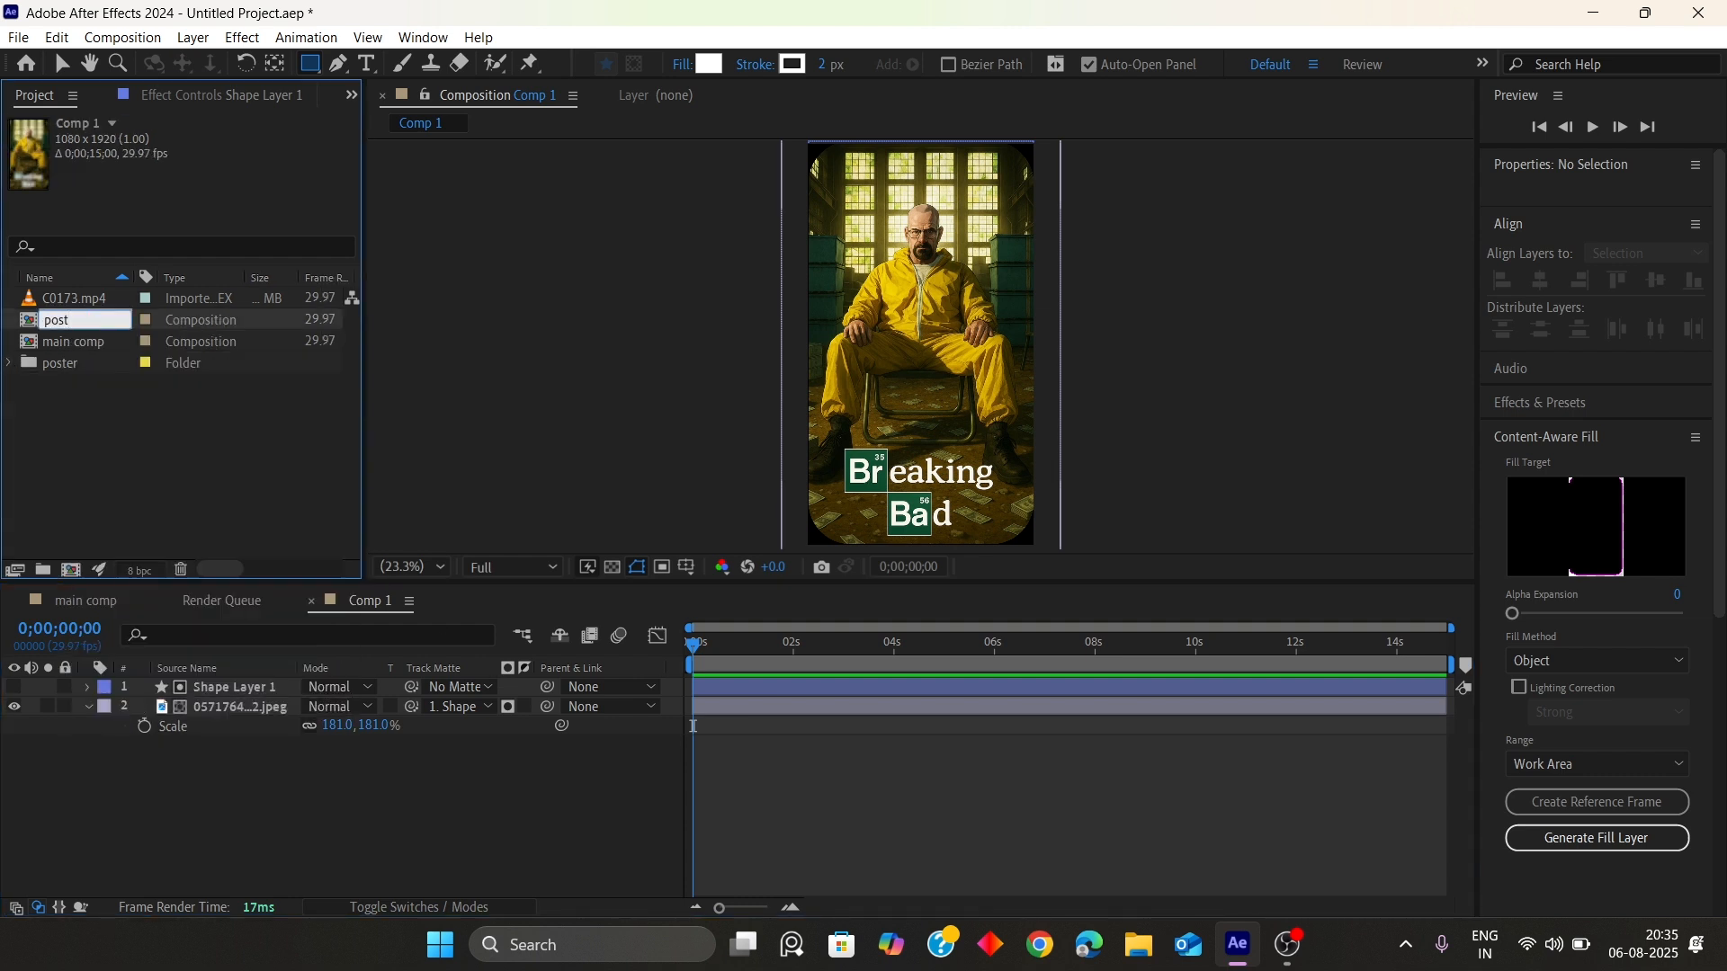
type("er1")
key("Return")
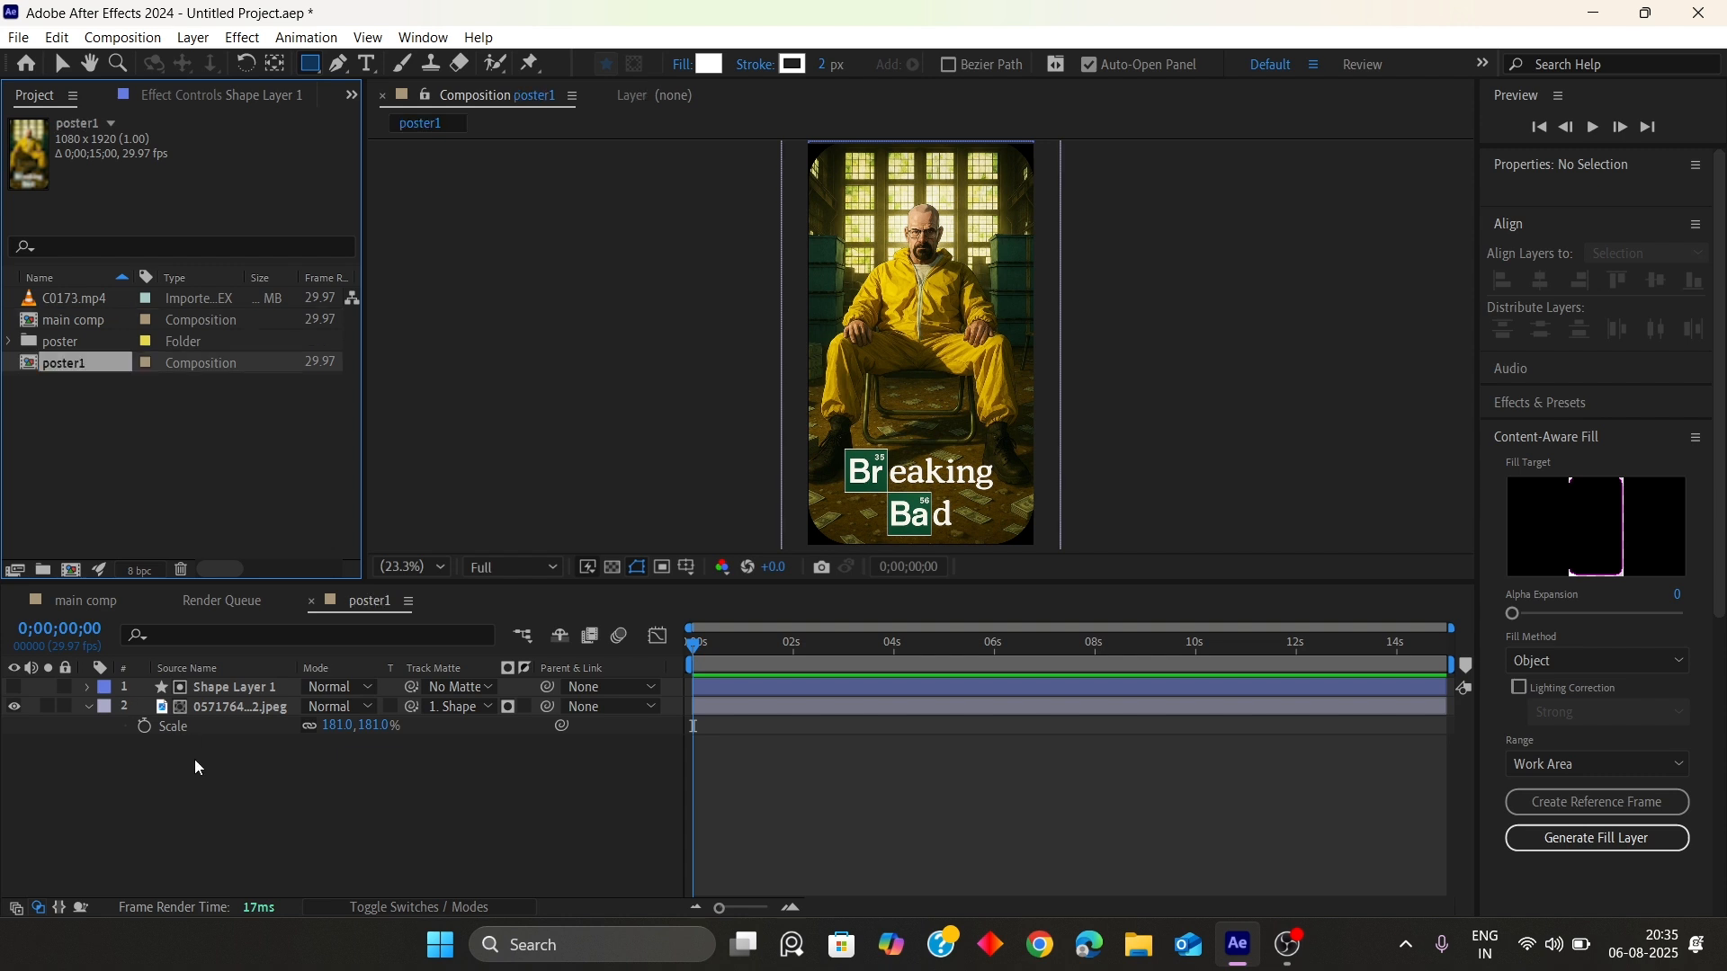
Create a new folder named posters and move poster1 into it
left_click(185, 525)
left_click(42, 569)
key("Return")
type("posters")
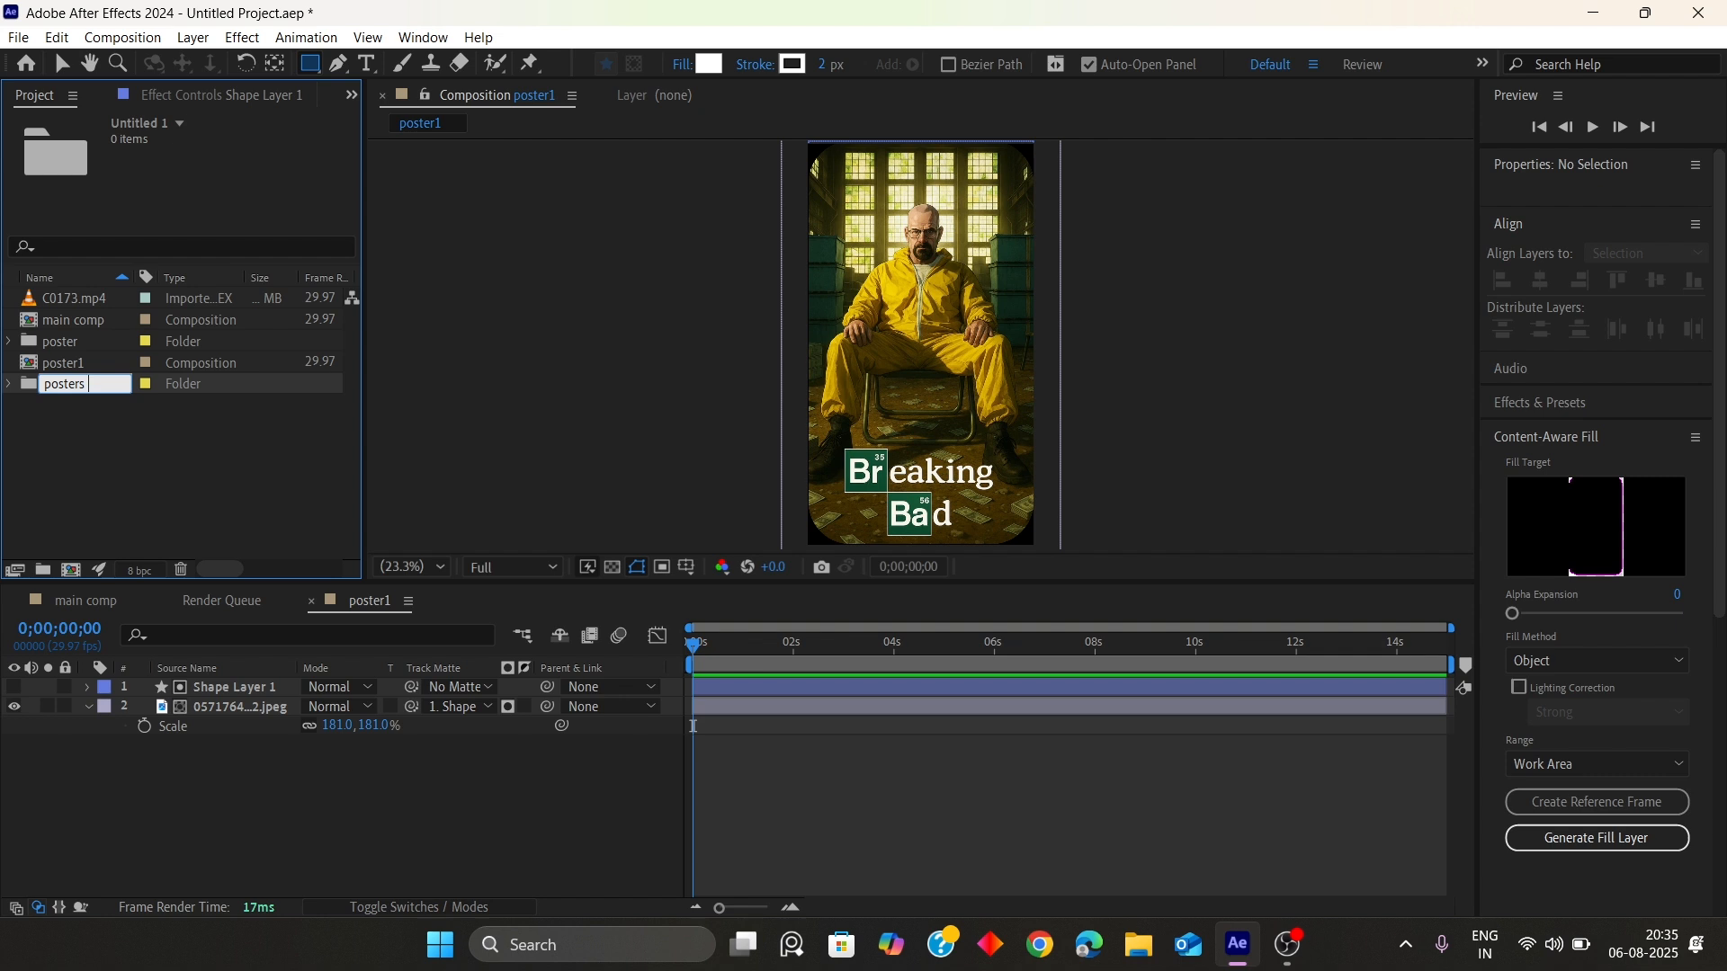
key("Return")
mouse_move(73, 364)
left_mouse_down()
mouse_move(87, 380)
mouse_move(63, 383)
left_mouse_up()
left_click(9, 363)
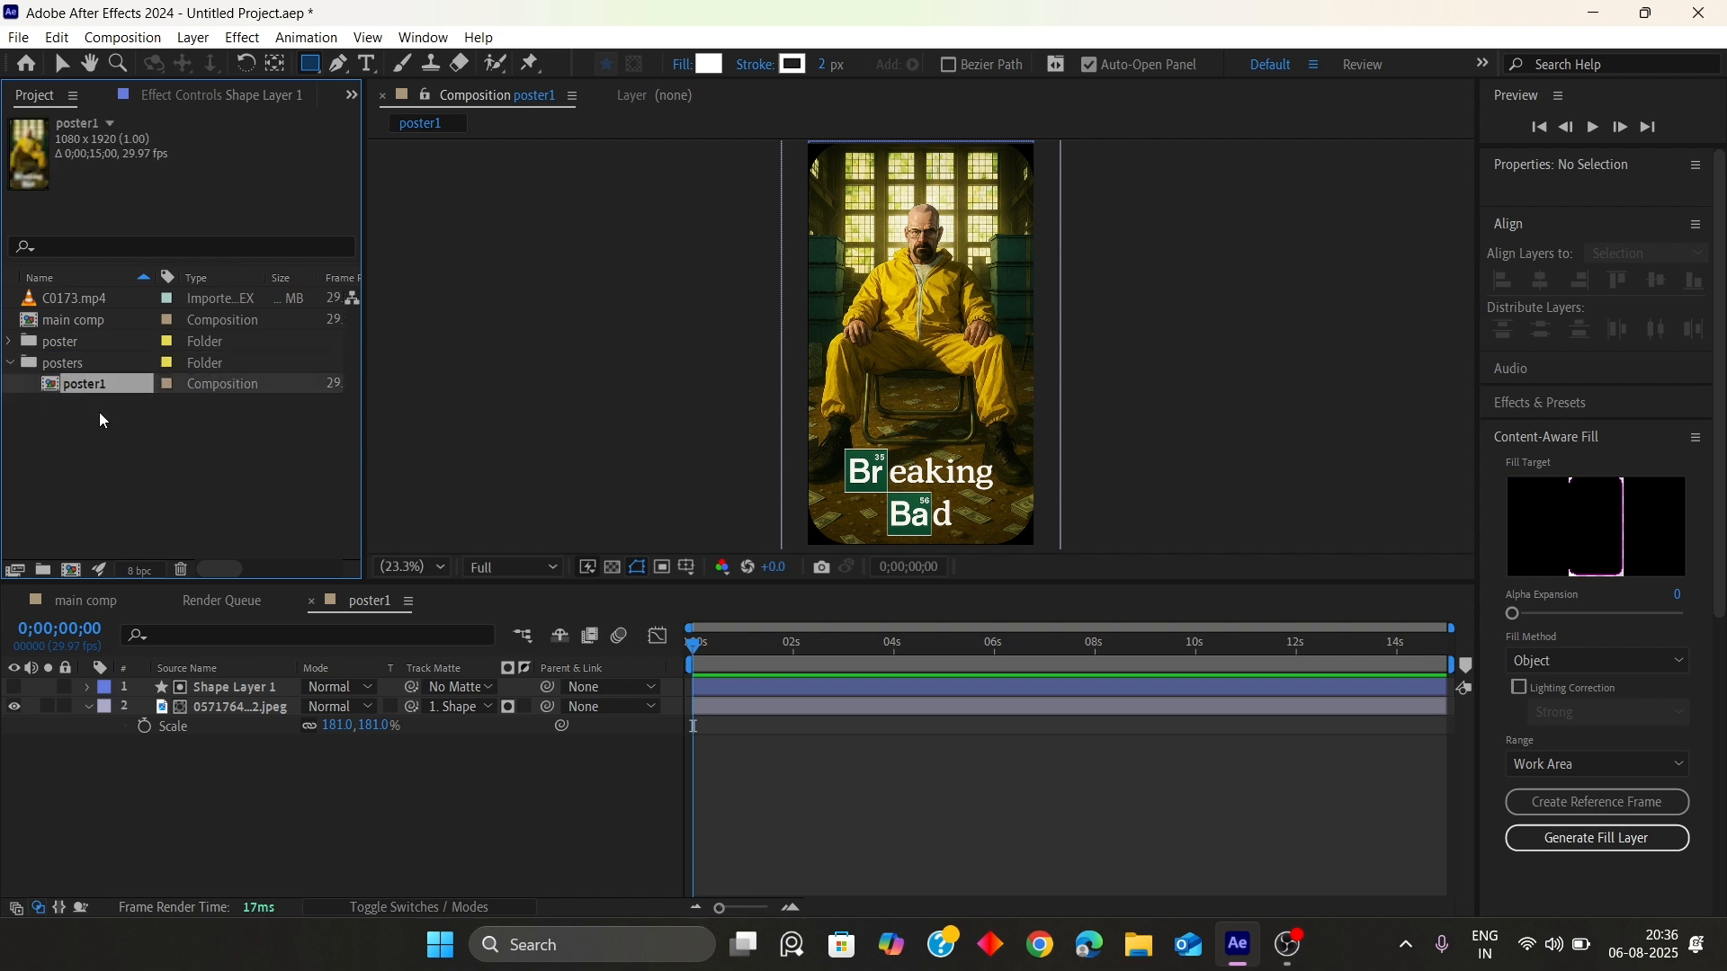
Duplicate poster1 as poster2 and open poster2
left_click(99, 415)
left_click(94, 385)
key("ctrl+d")
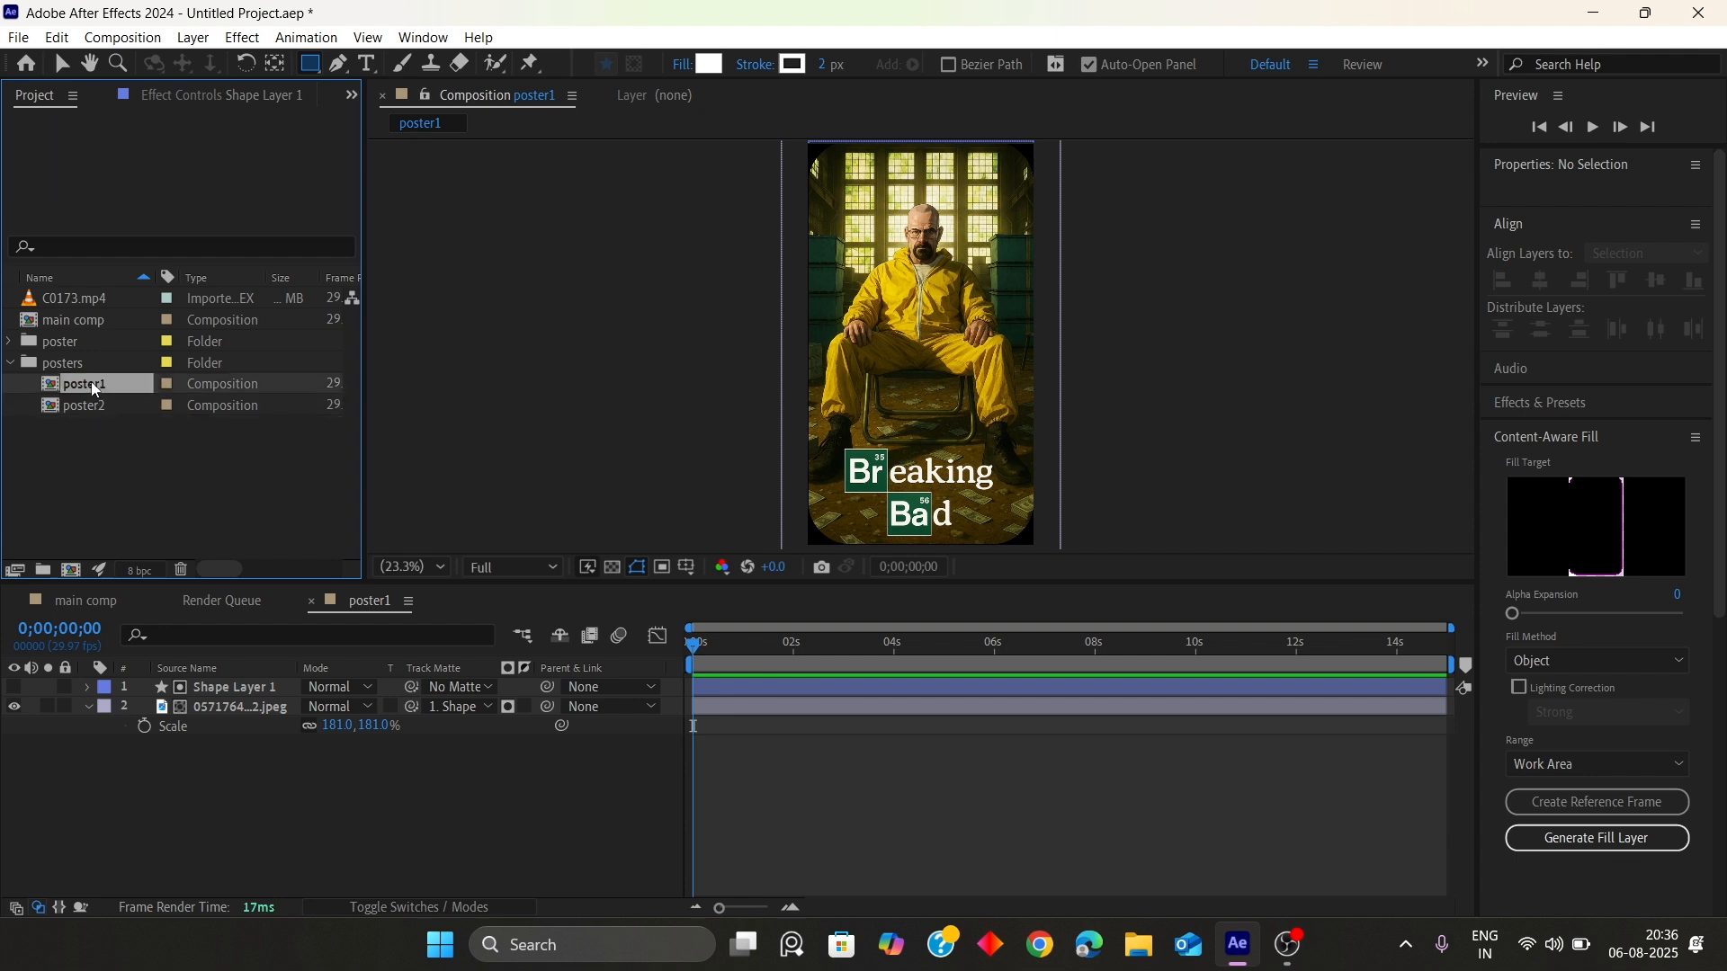
left_click(101, 405)
double_click(101, 405)
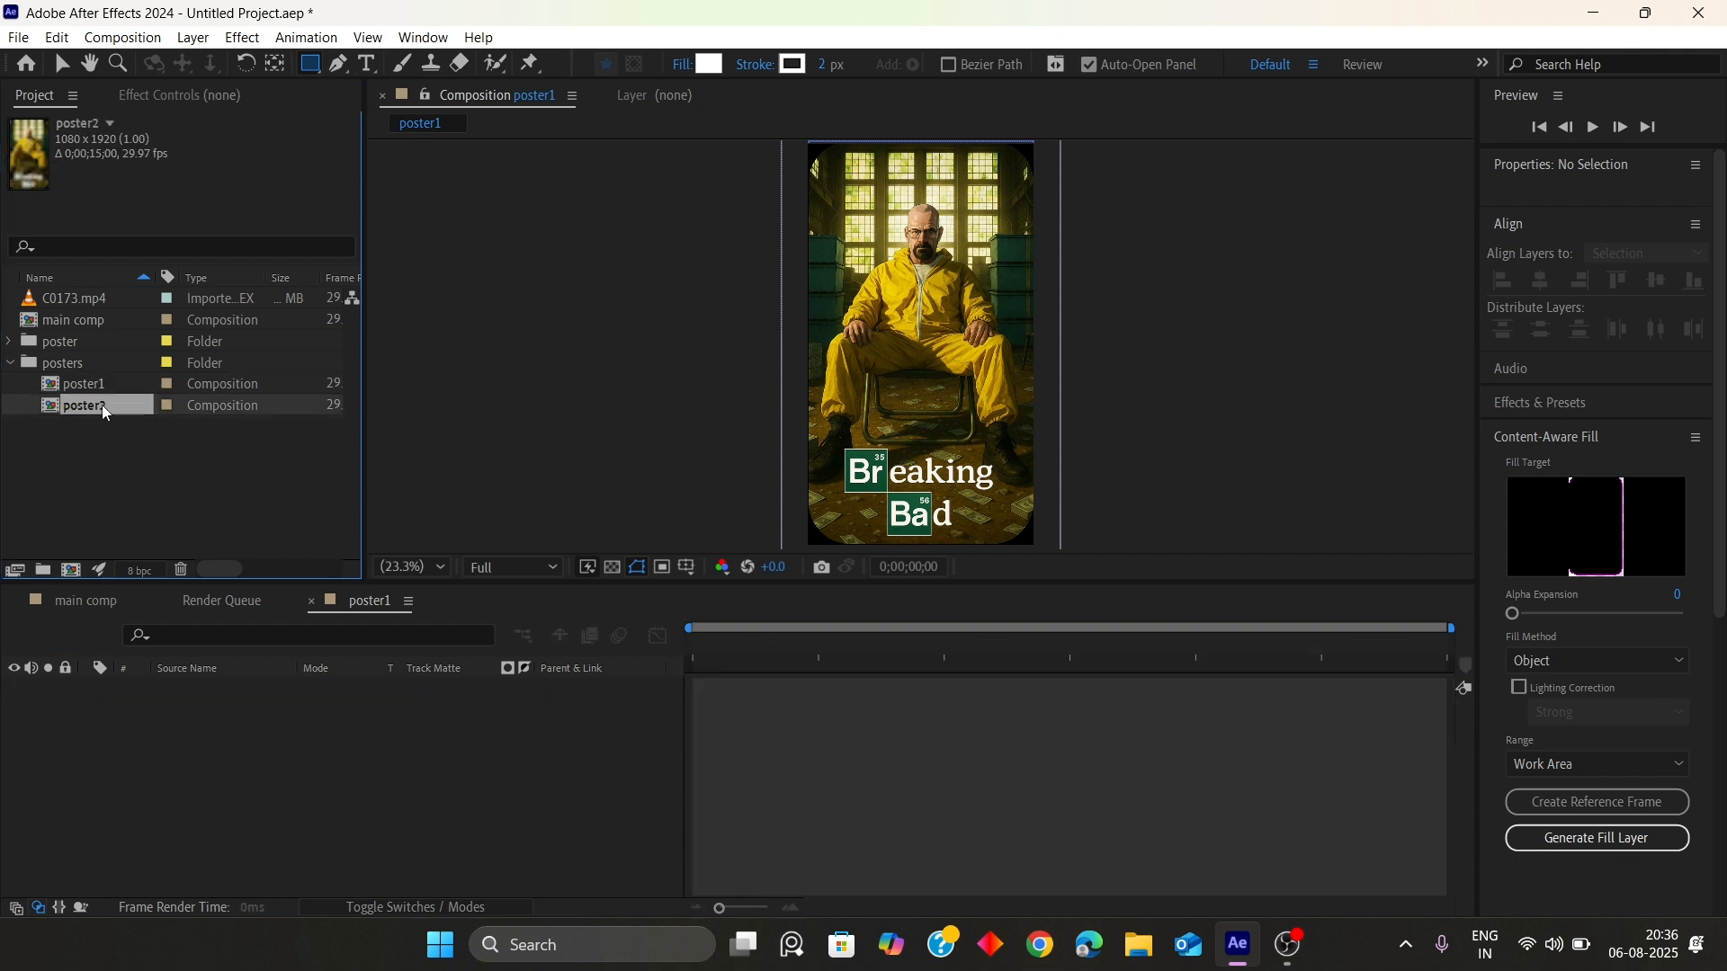
Replace the image layer in poster2 with the #Aesthe…n.jpeg image from the poster folder
left_click(225, 709)
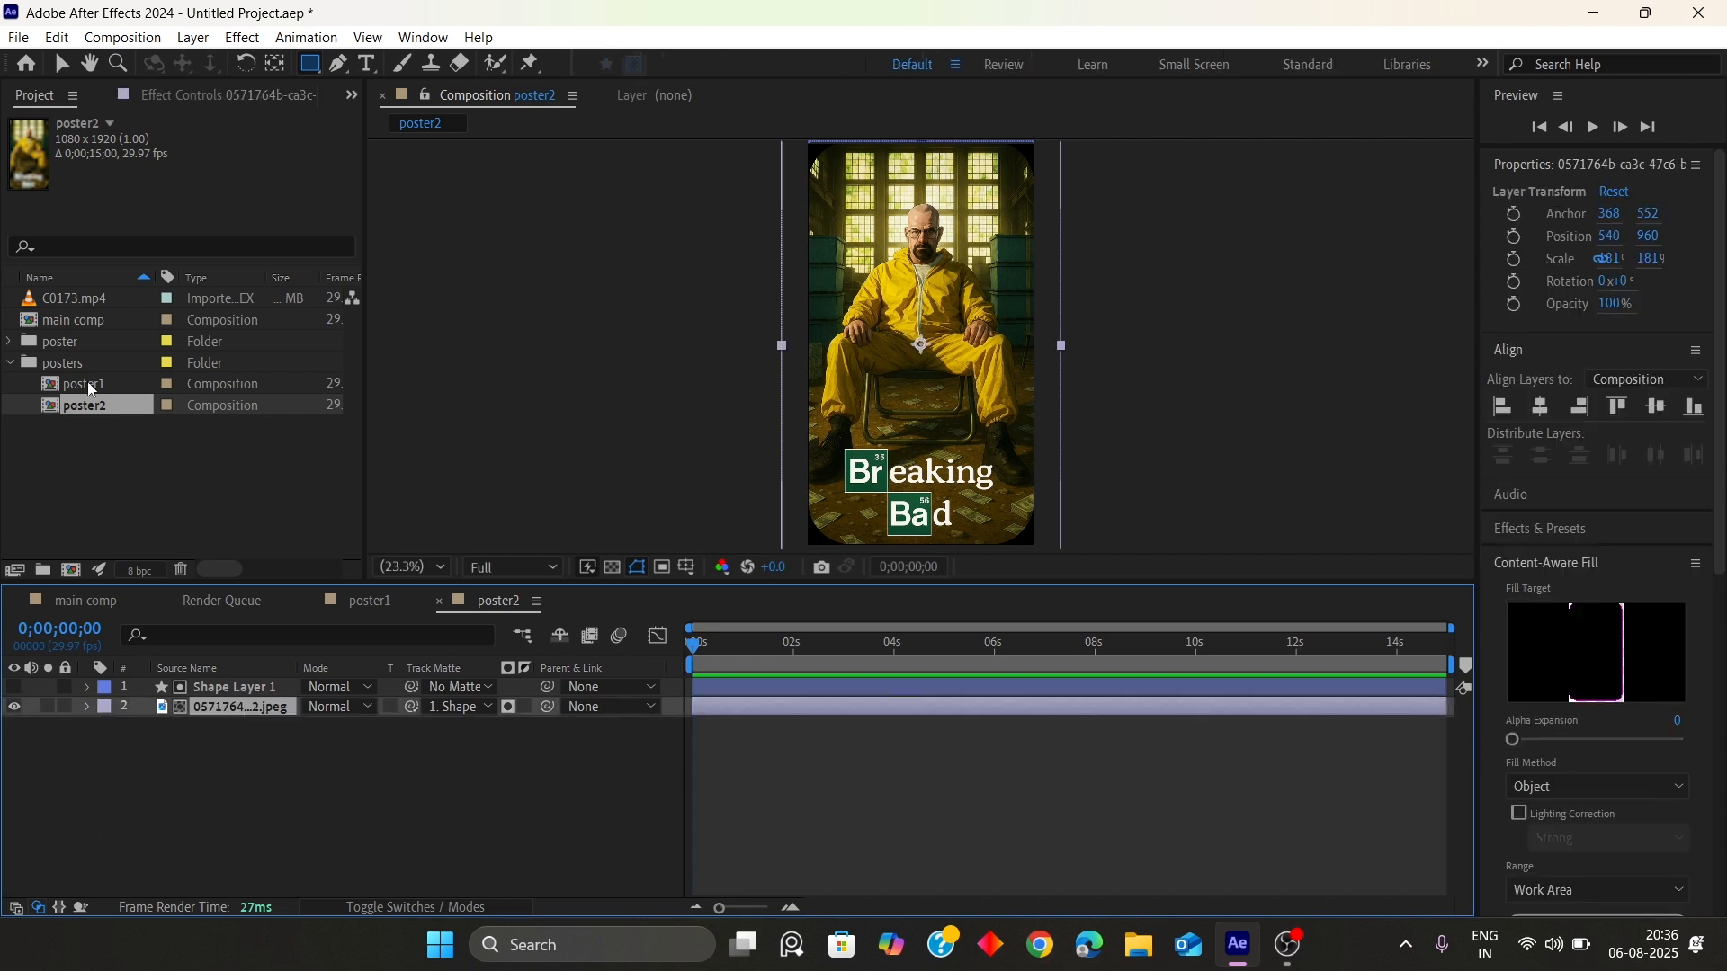
double_click(74, 340)
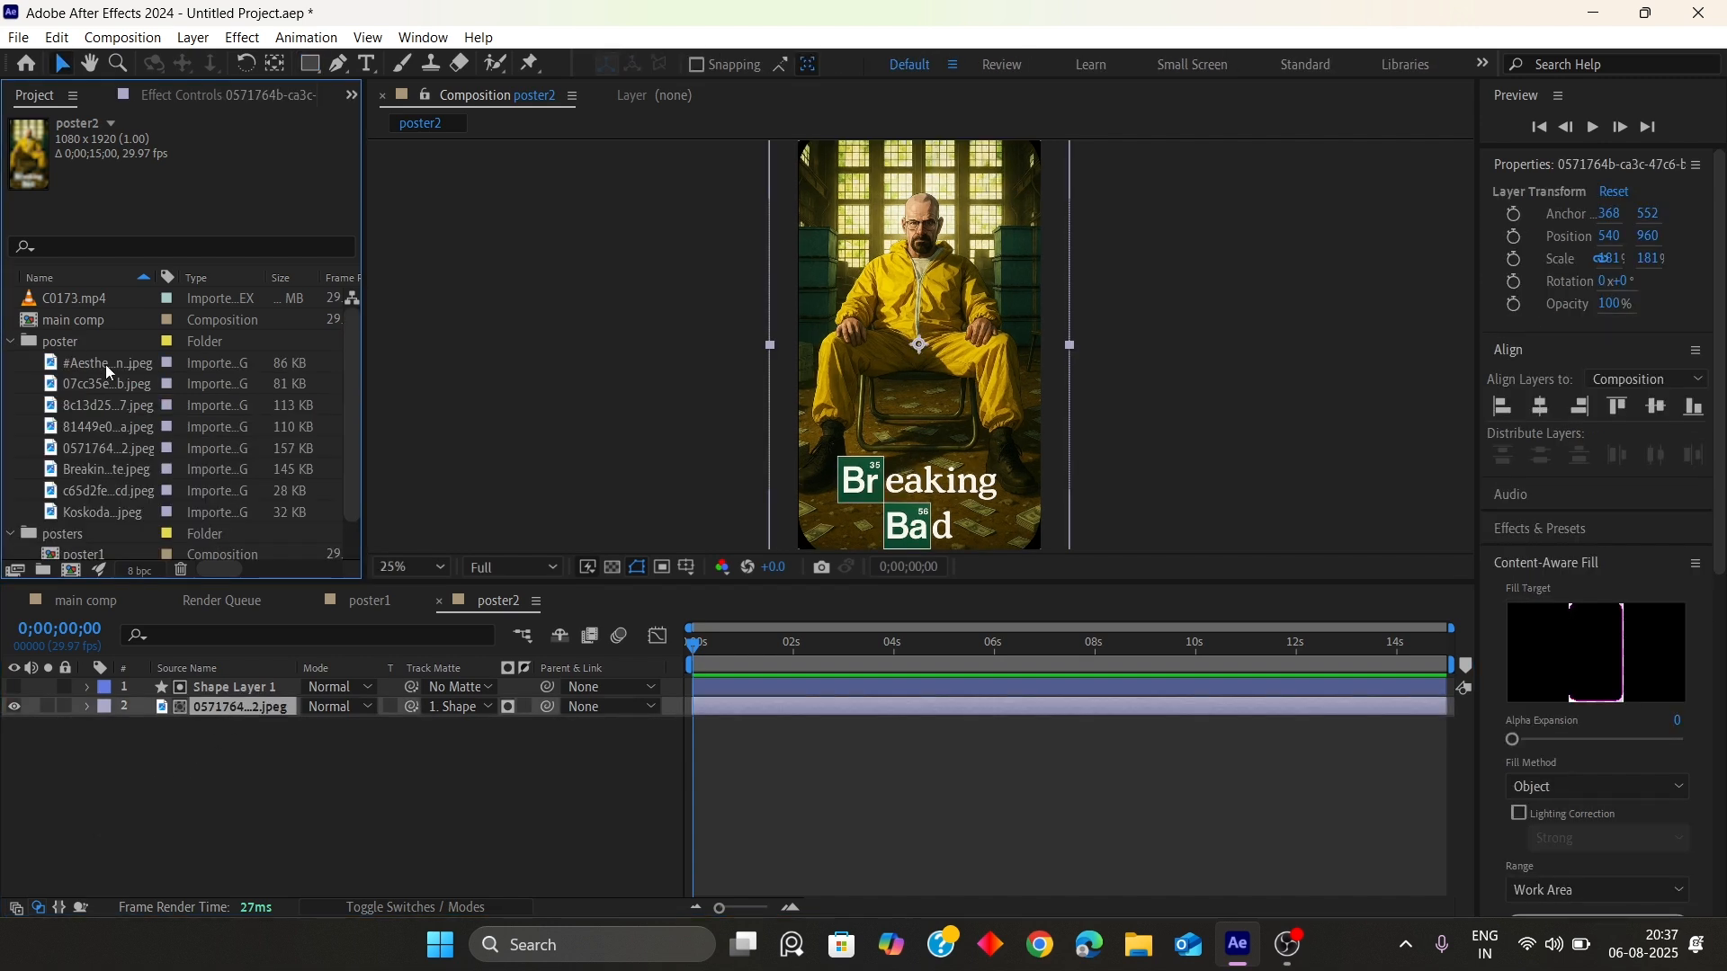
left_click_drag(106, 366, 952, 365)
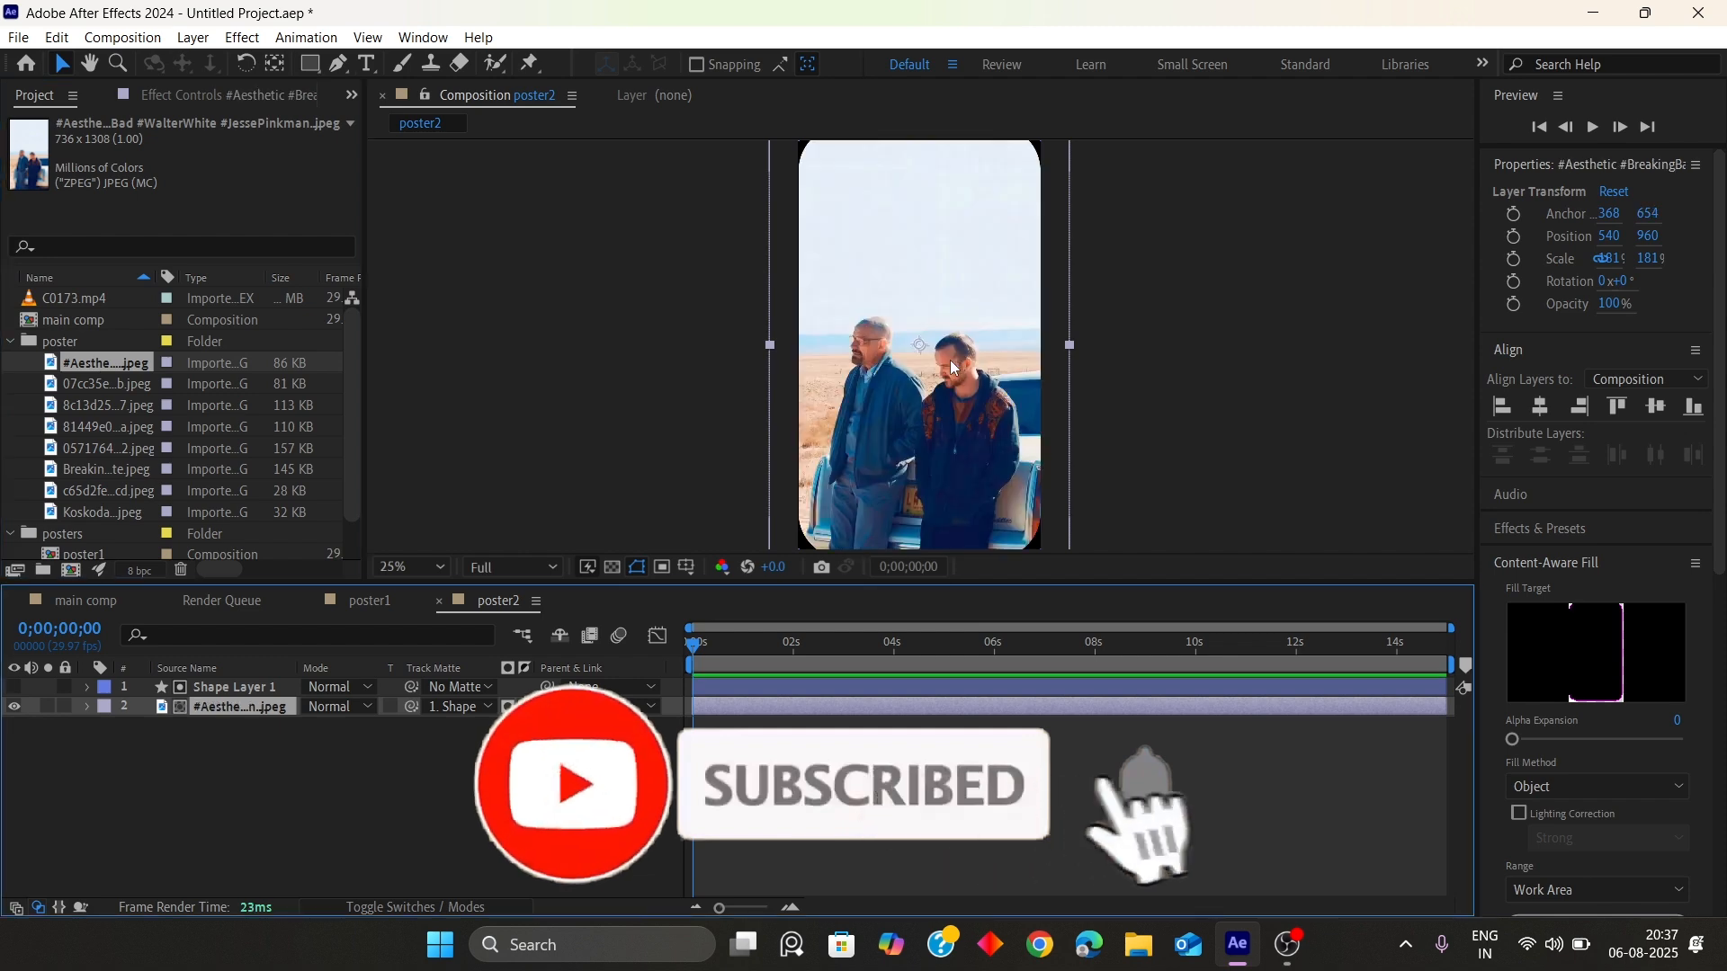
Scale the replacement image layer in poster2 to 151%
key("comma")
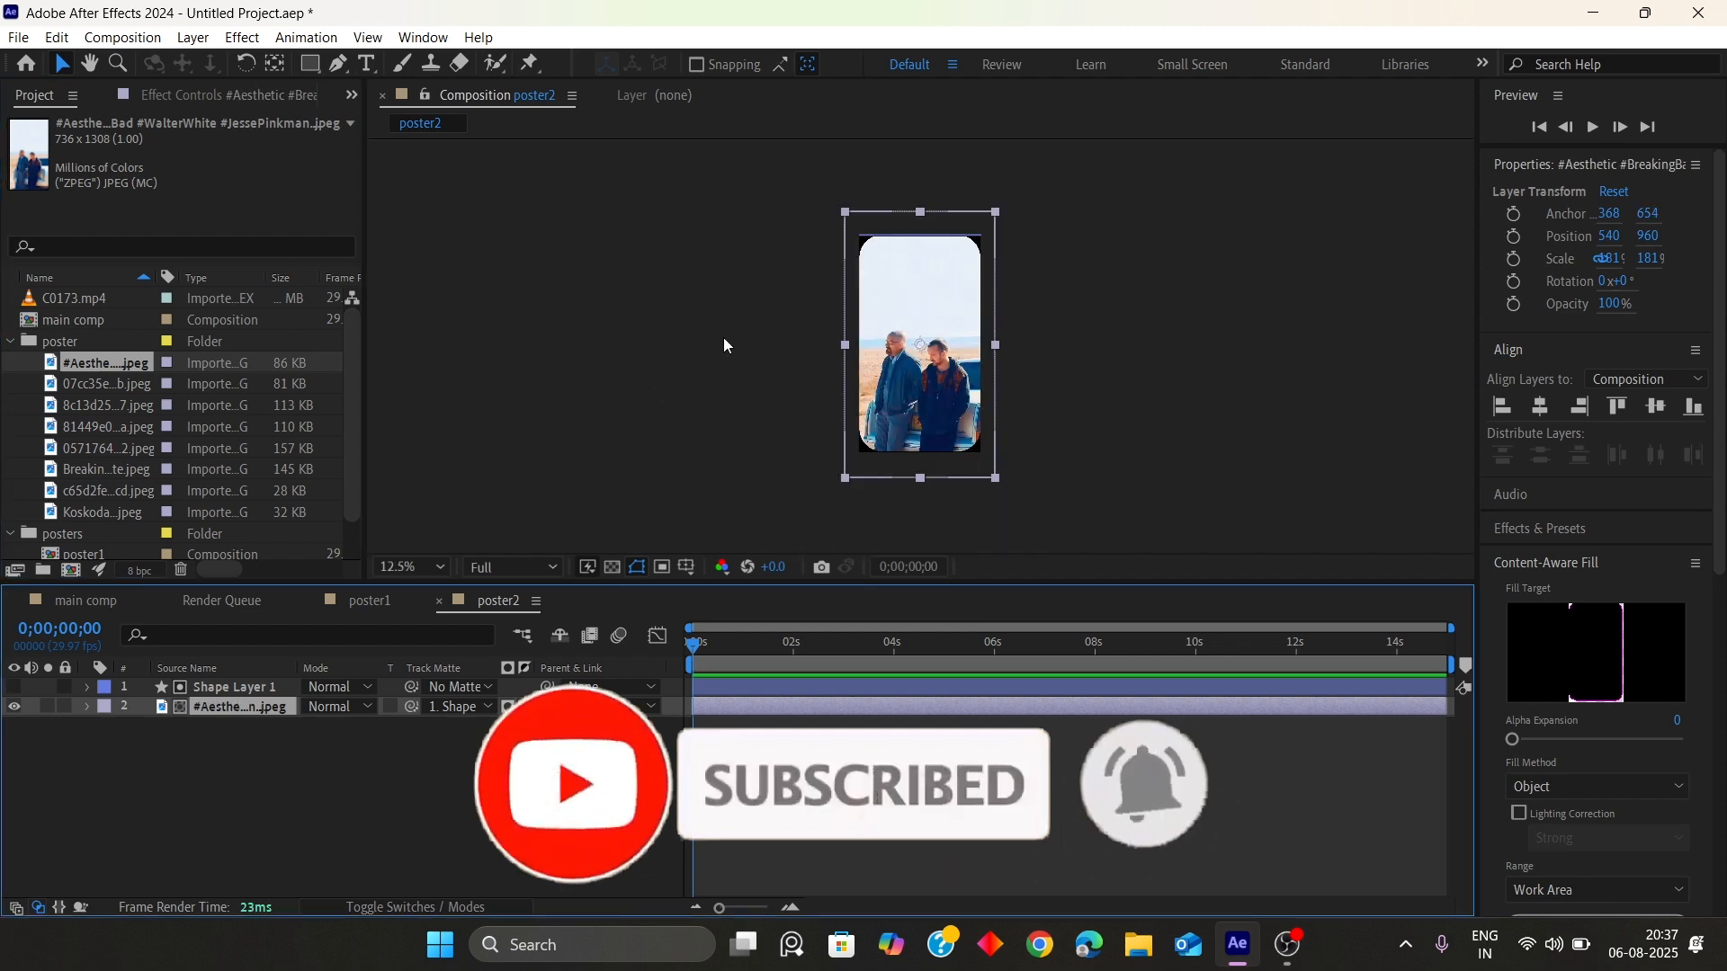
key("period")
key("s")
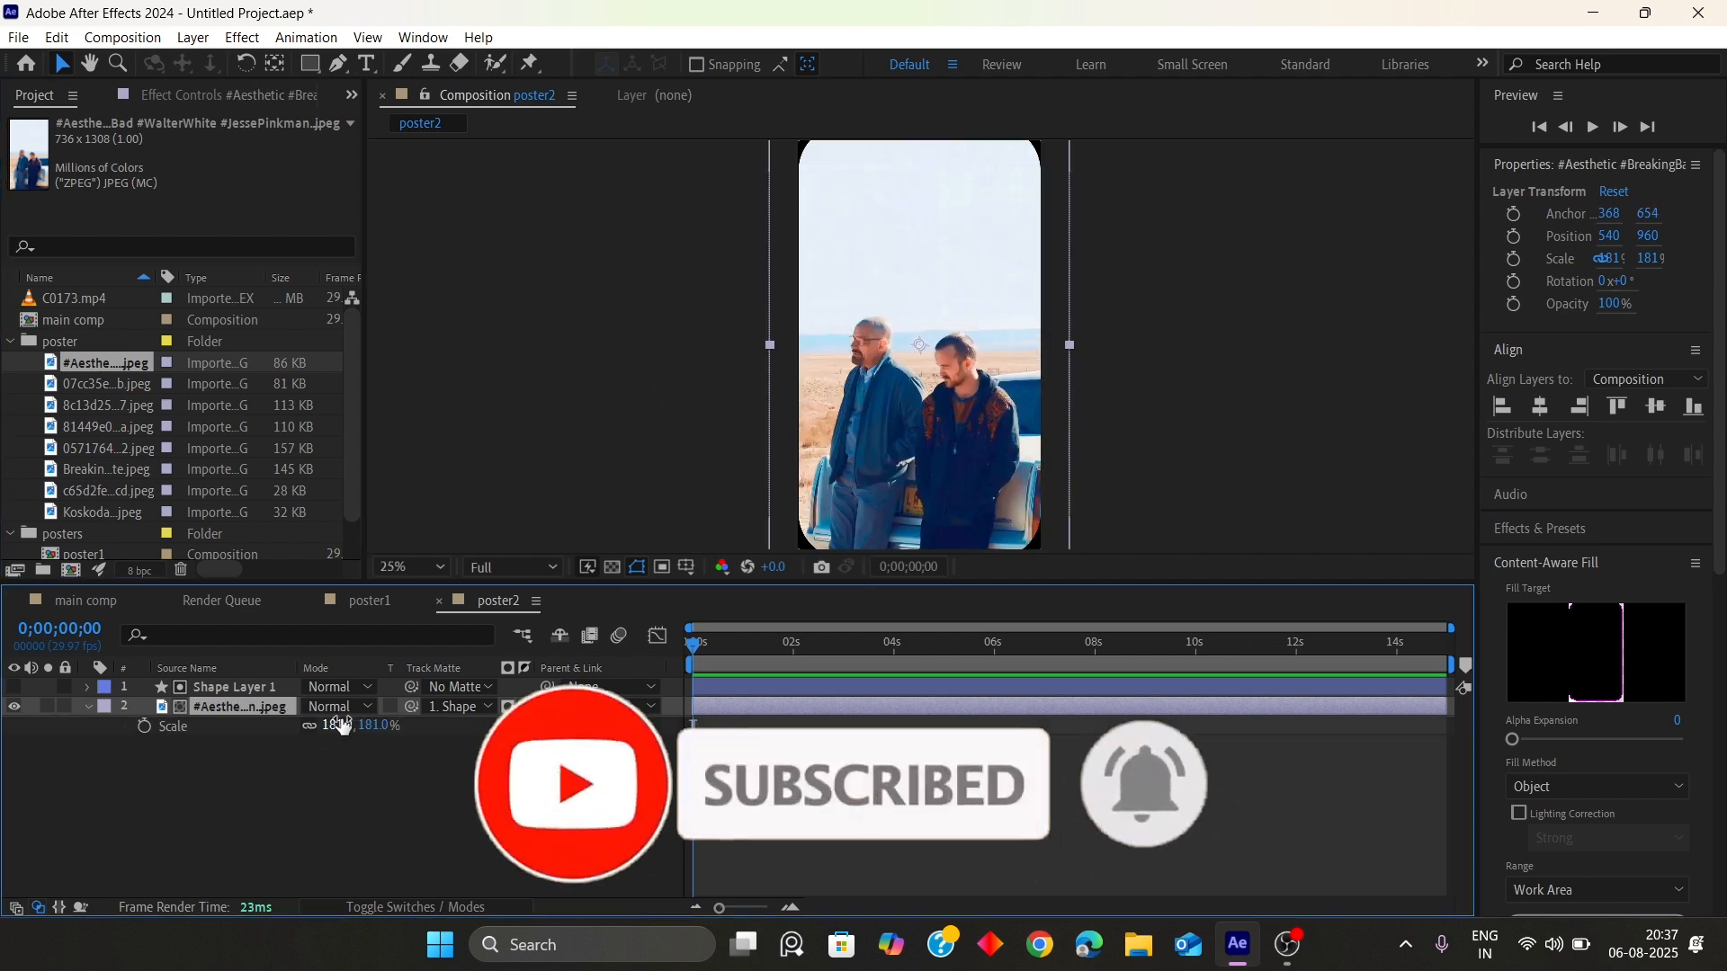
left_click_drag(342, 724, 306, 725)
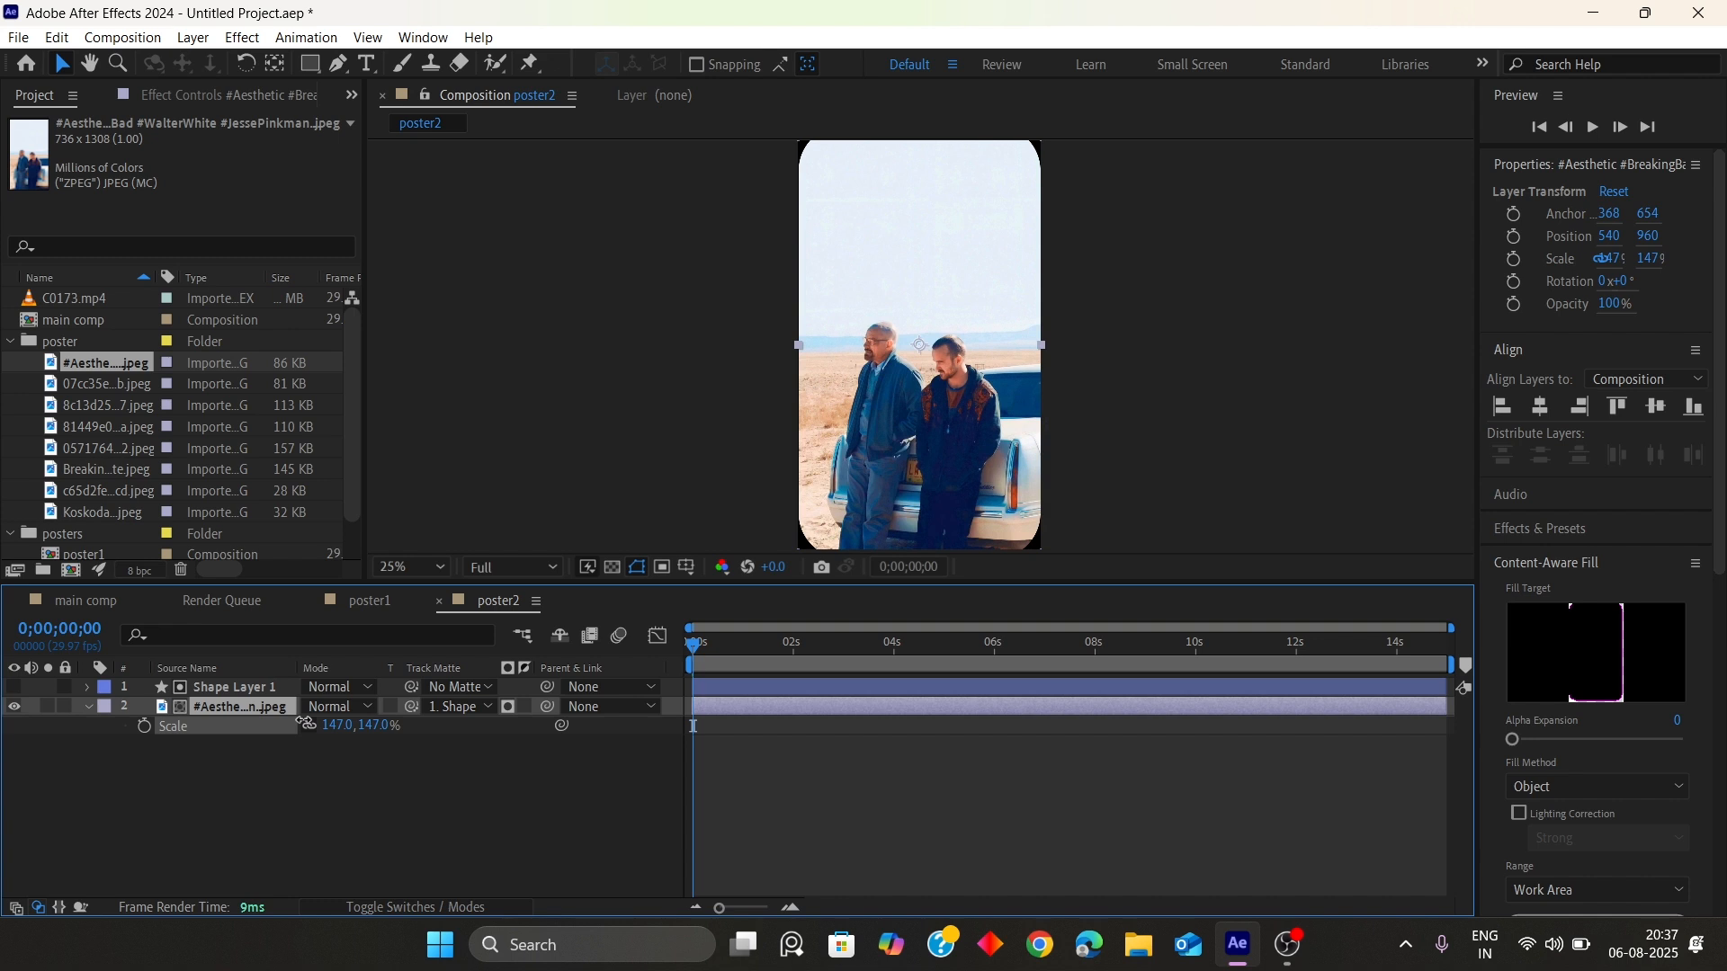
left_click(413, 567)
left_click(433, 194)
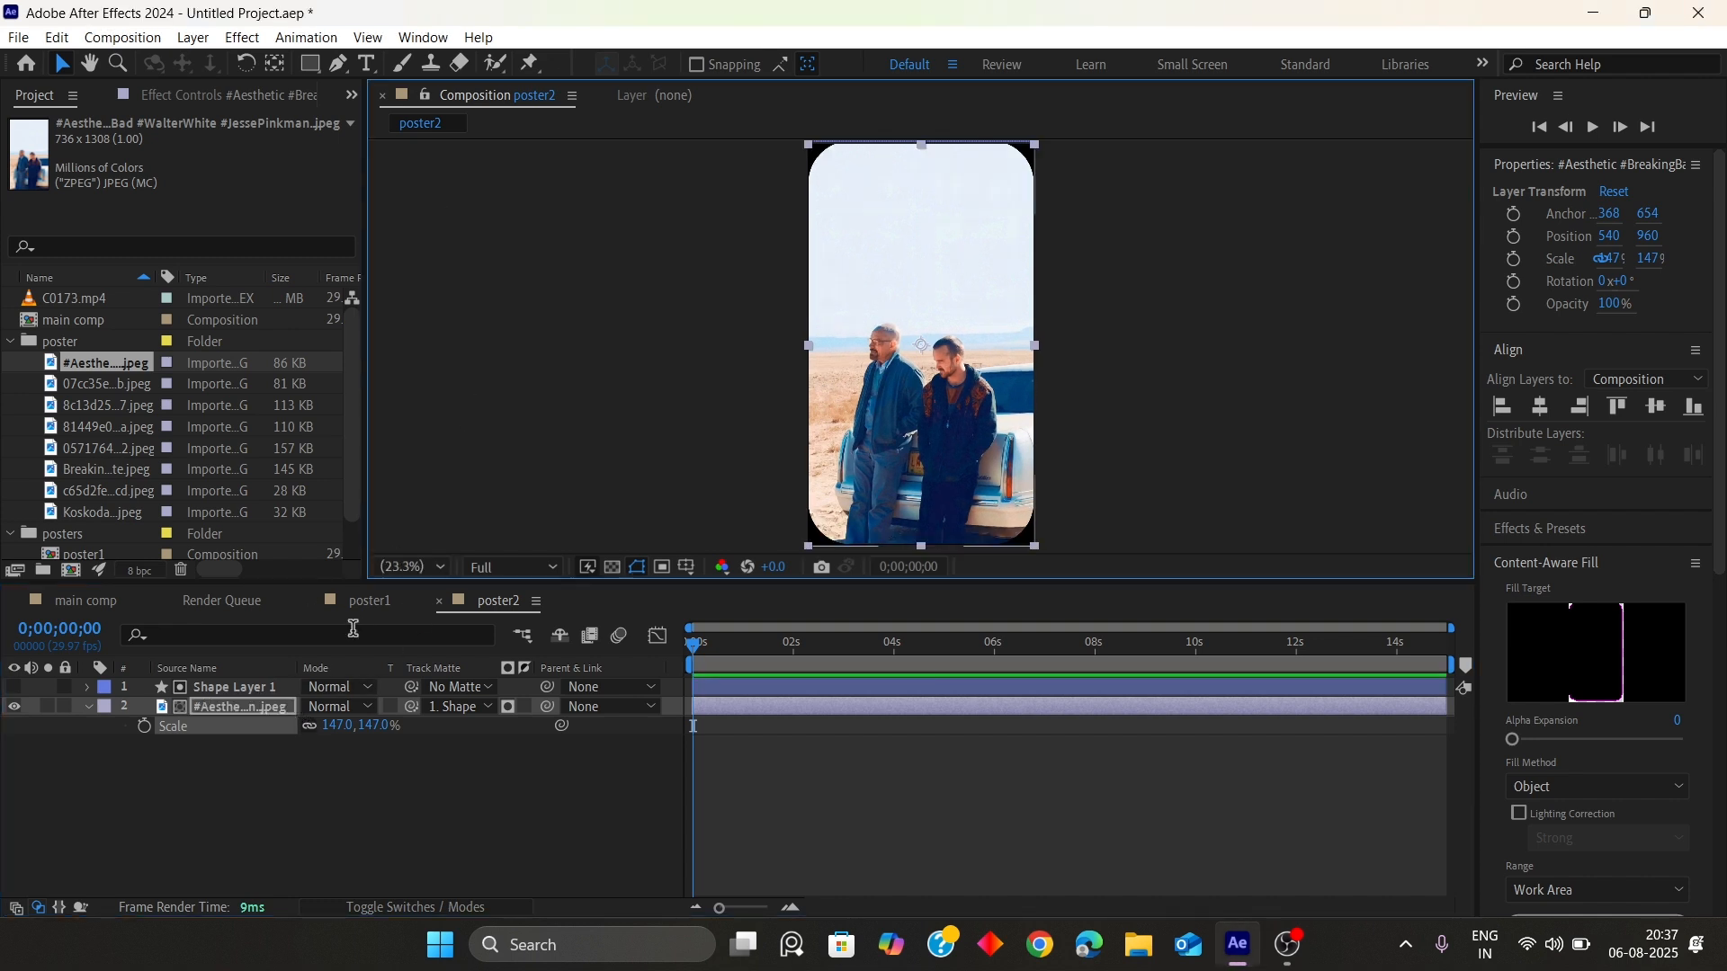
left_click_drag(339, 729, 344, 727)
left_click(343, 838)
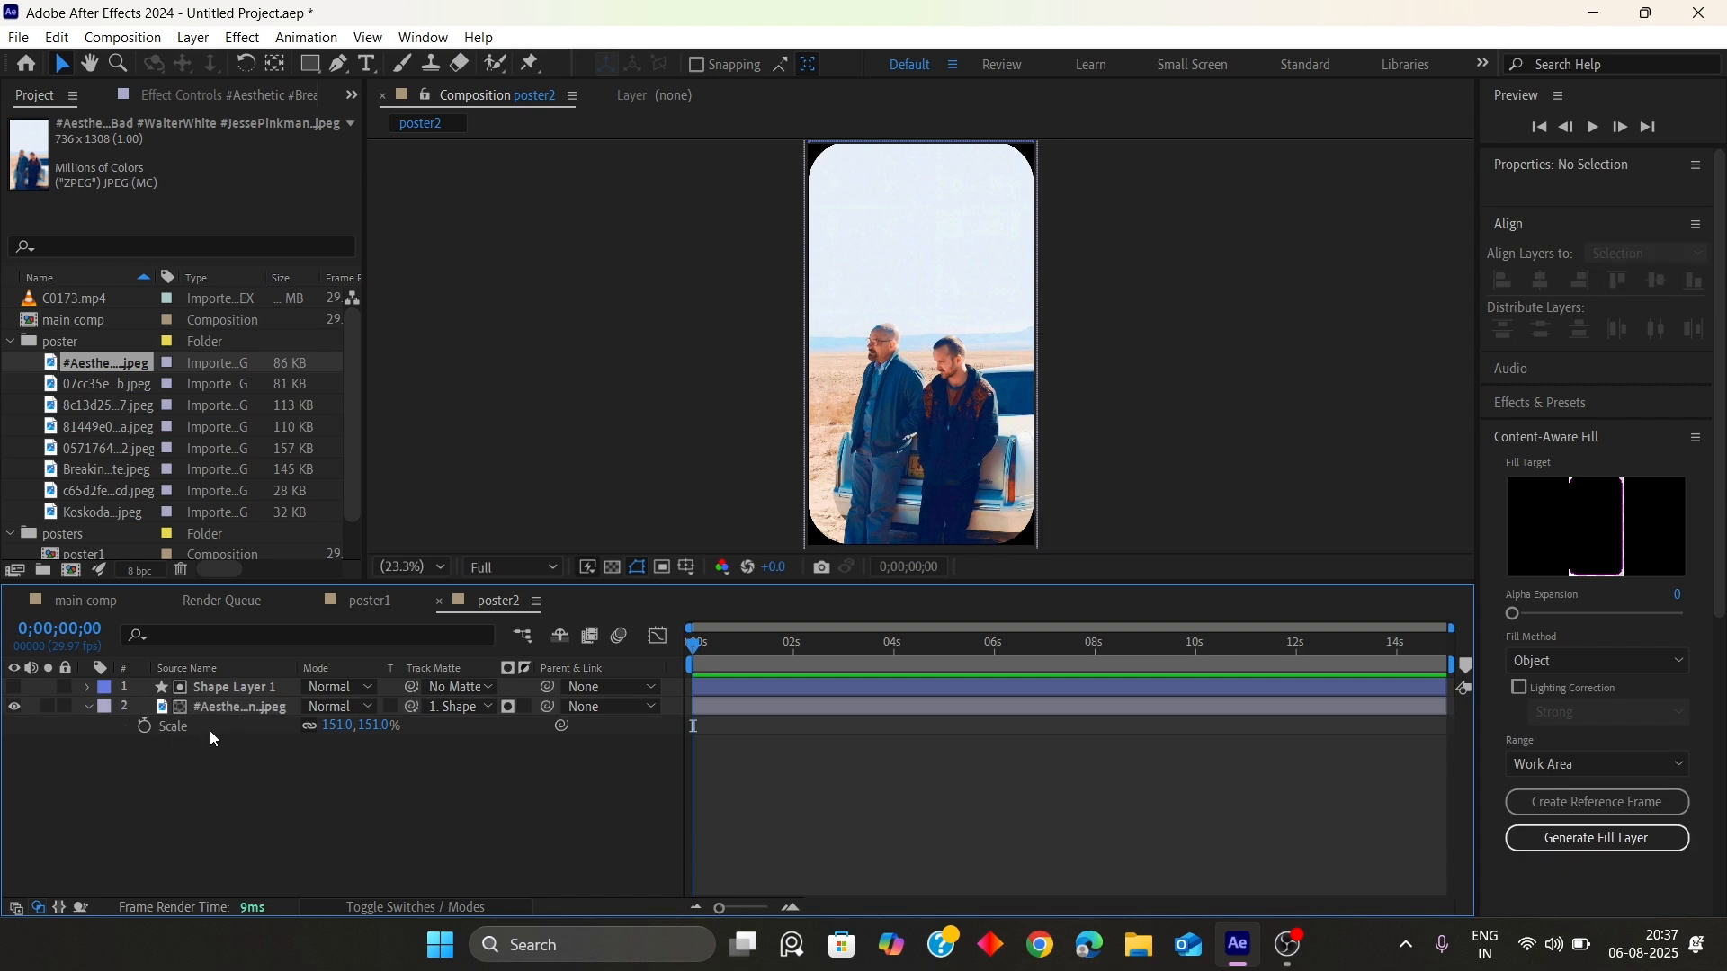
Duplicate poster2 as poster3 and open poster3
scroll(112, 440, "down", 2)
left_click(94, 535)
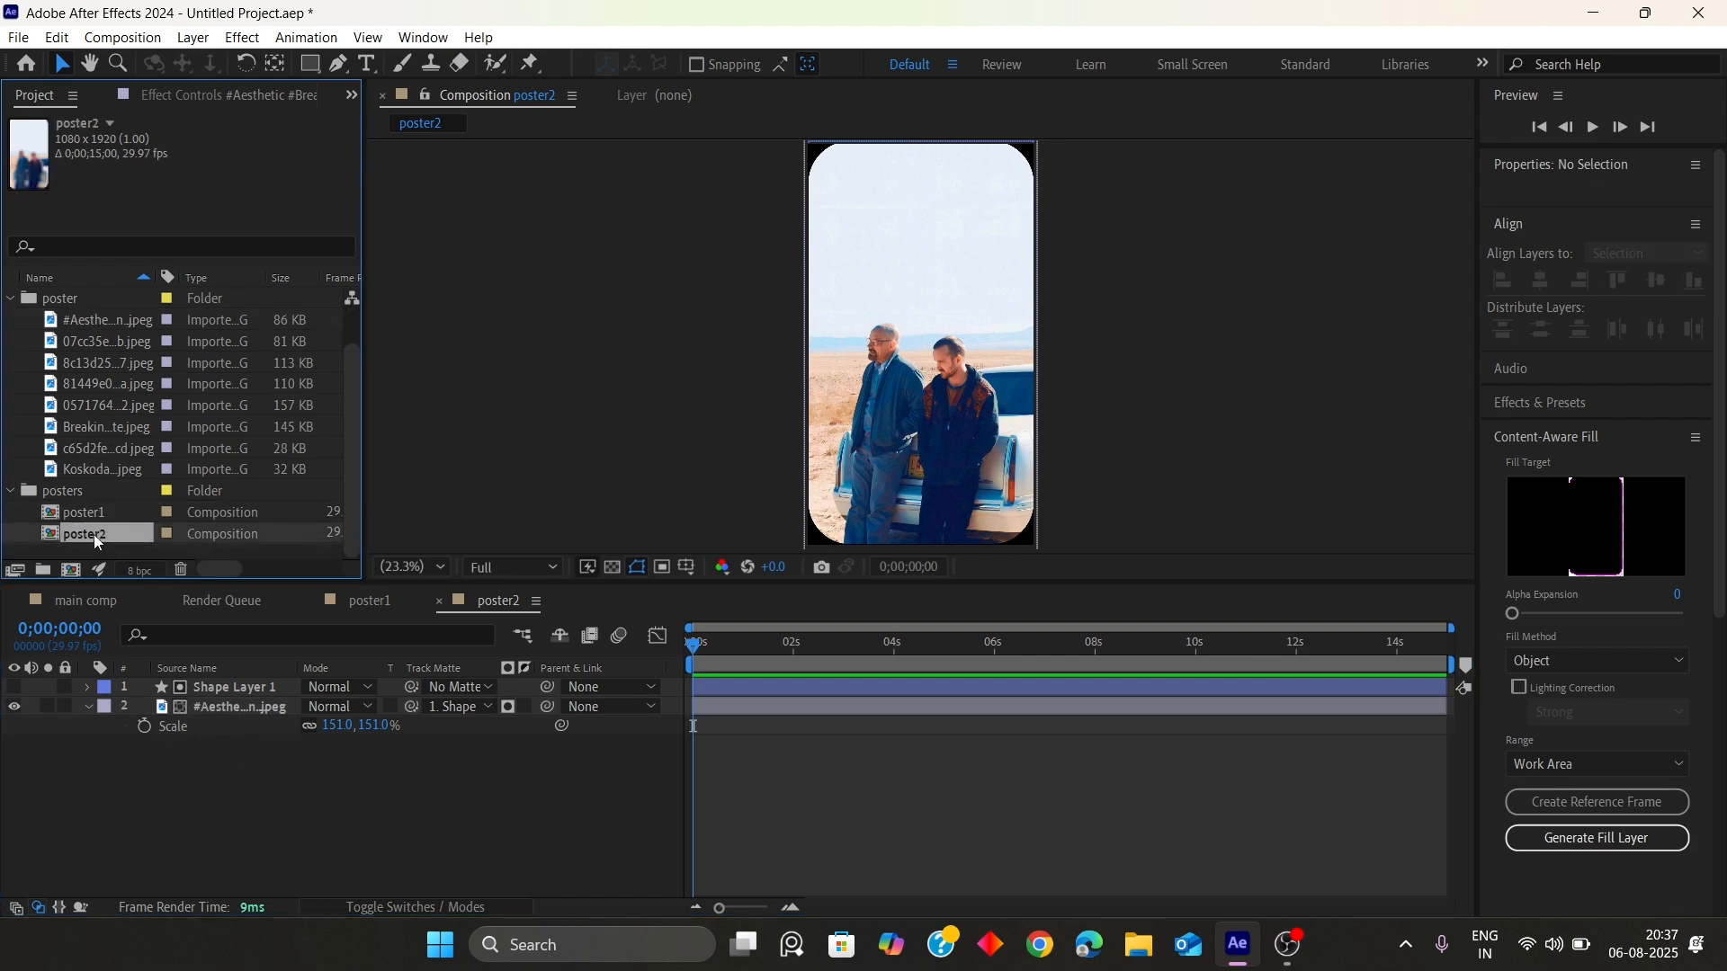
key("ctrl+d")
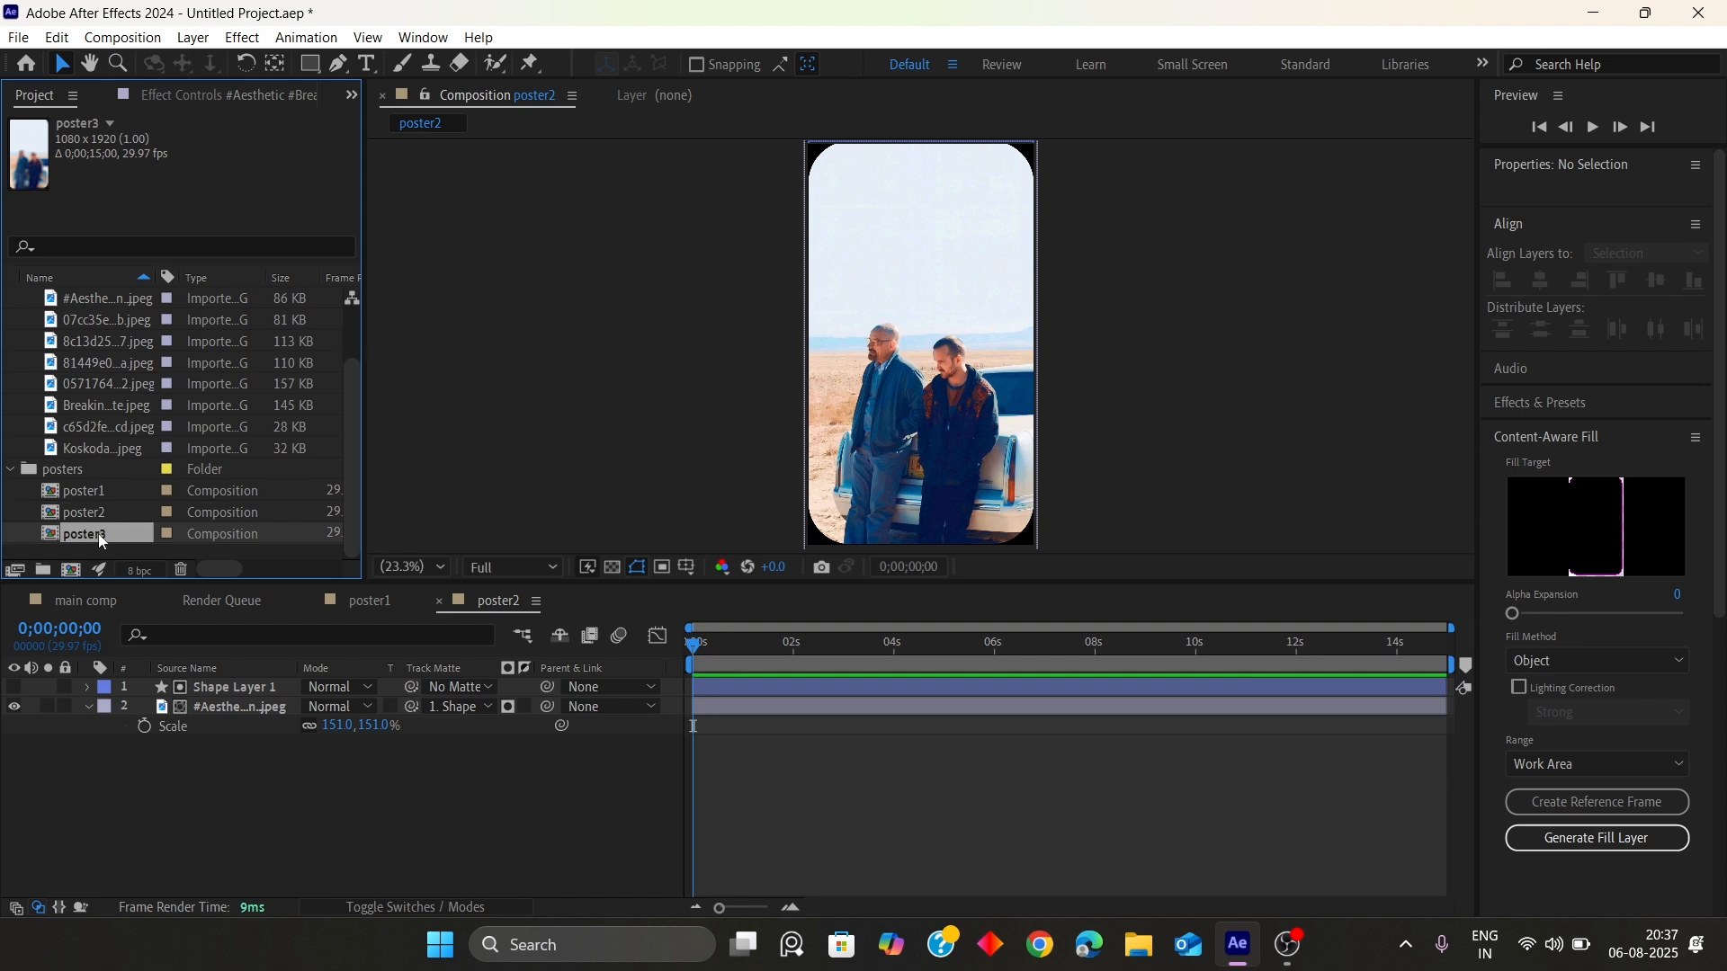
double_click(97, 533)
Replace poster3's image layer with the 07cc35e…b.jpeg image and scale it to 149%
left_click(223, 709)
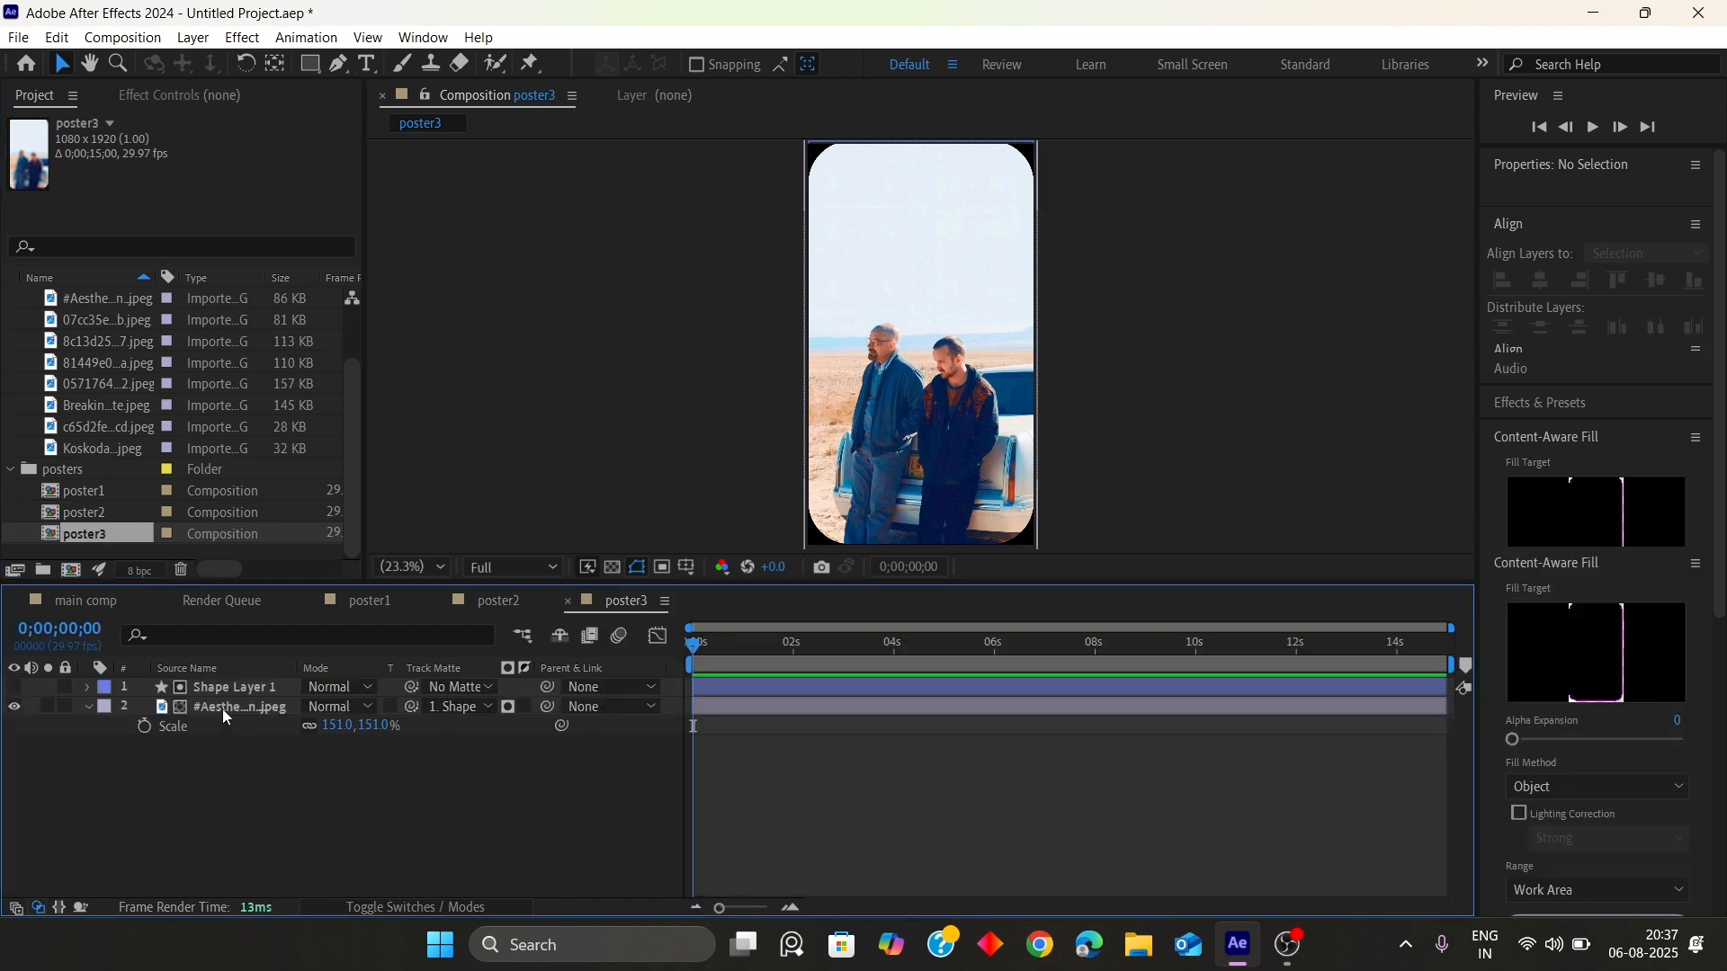
left_click(89, 322)
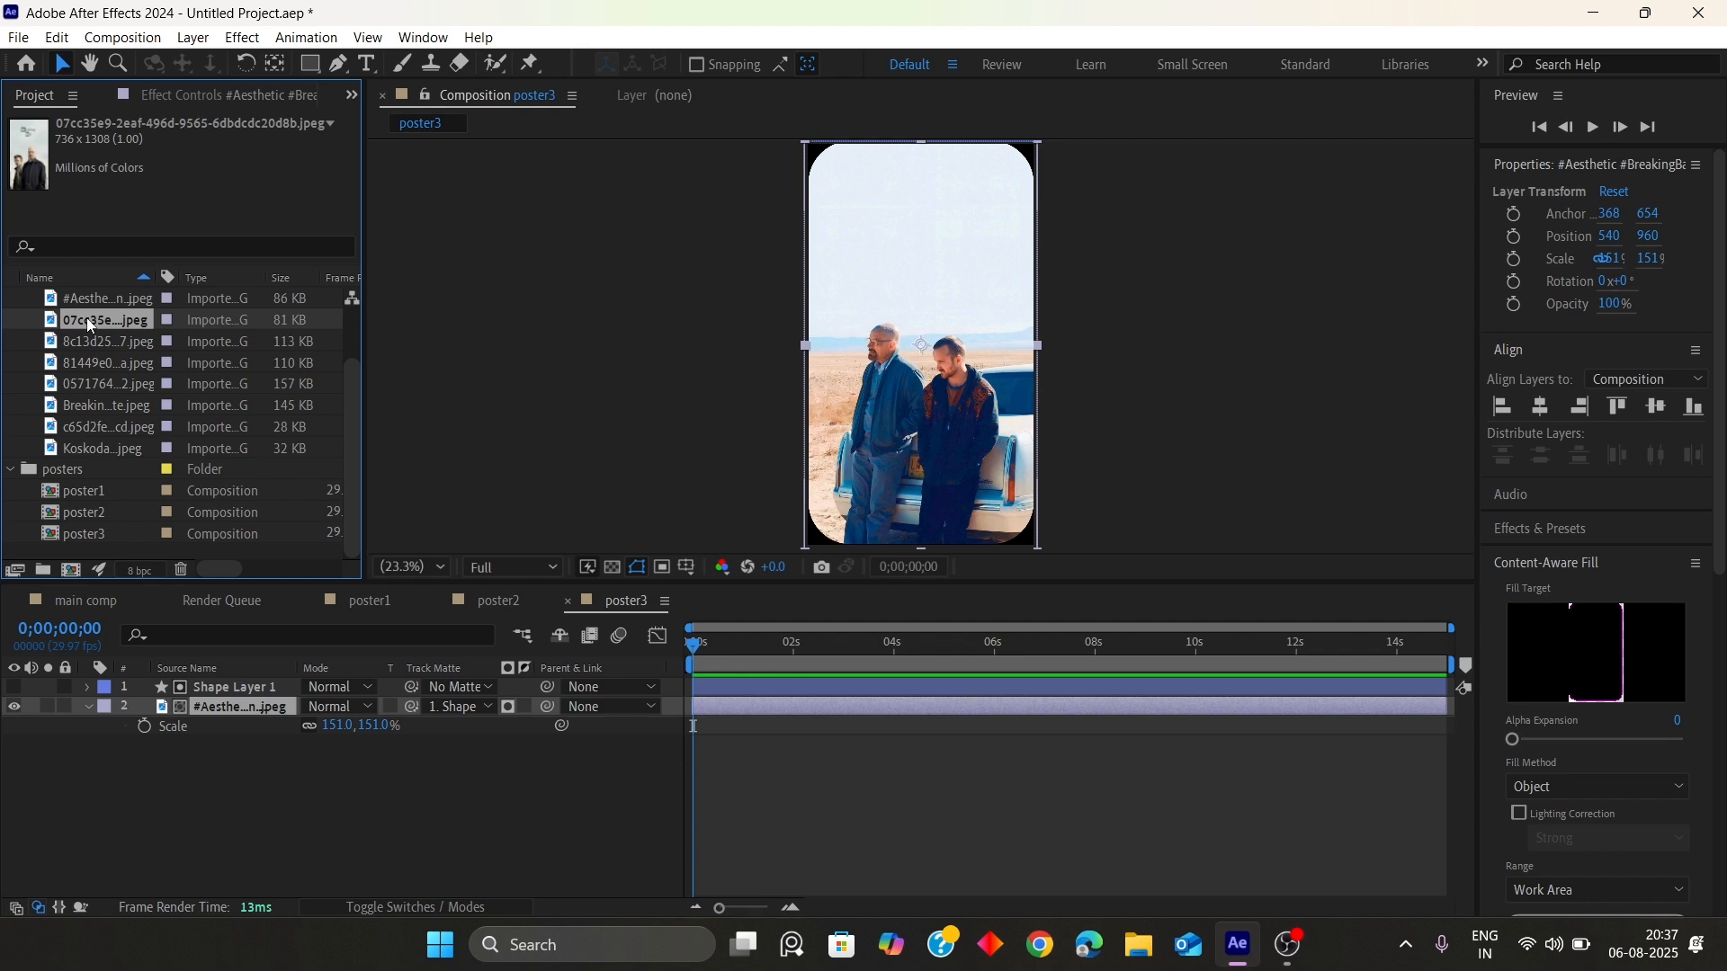
left_click_drag(87, 317, 915, 389)
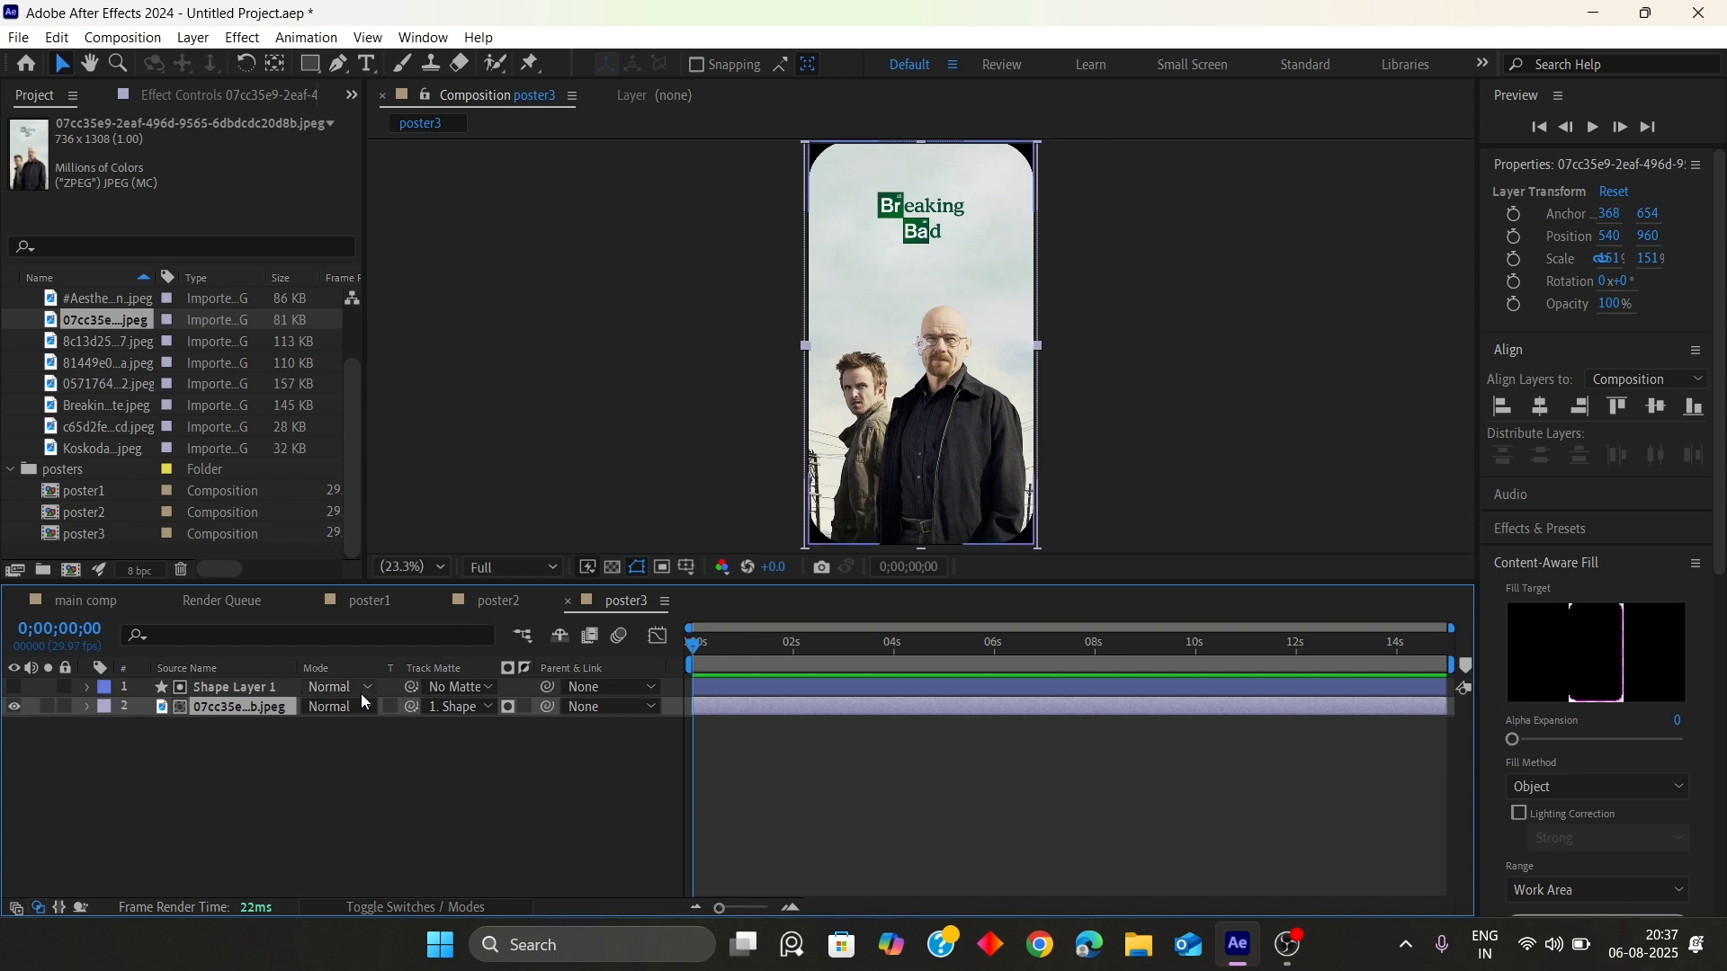
key("s")
left_click_drag(334, 726, 349, 732)
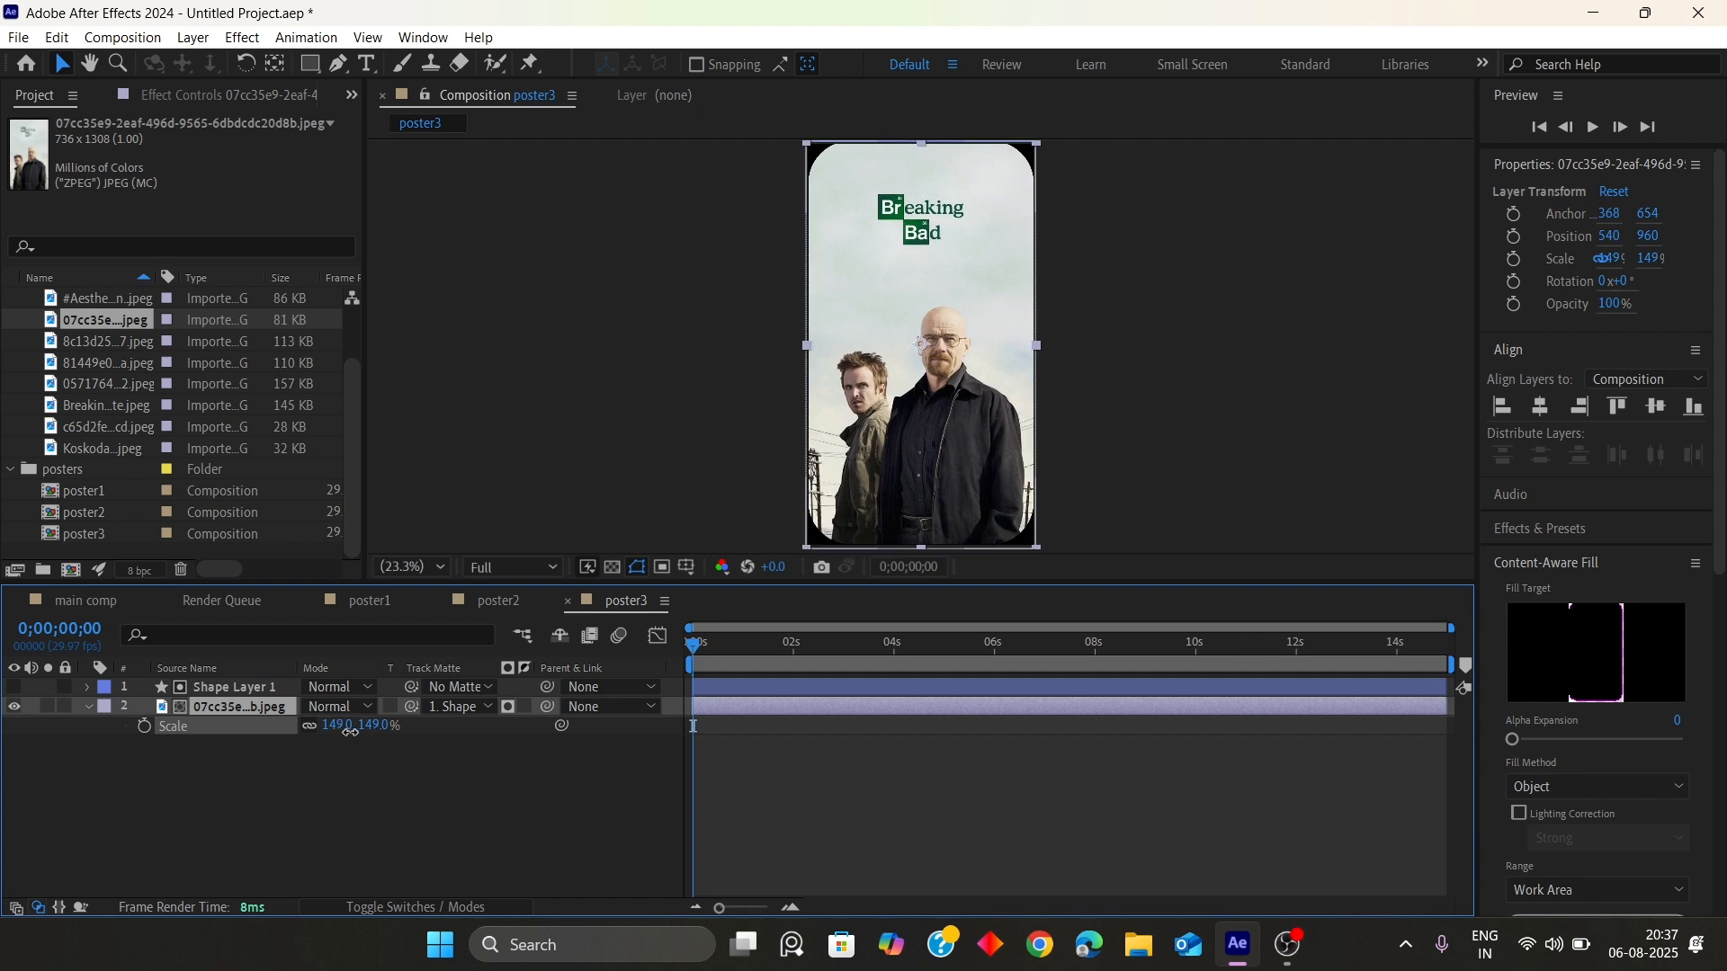
left_click(380, 819)
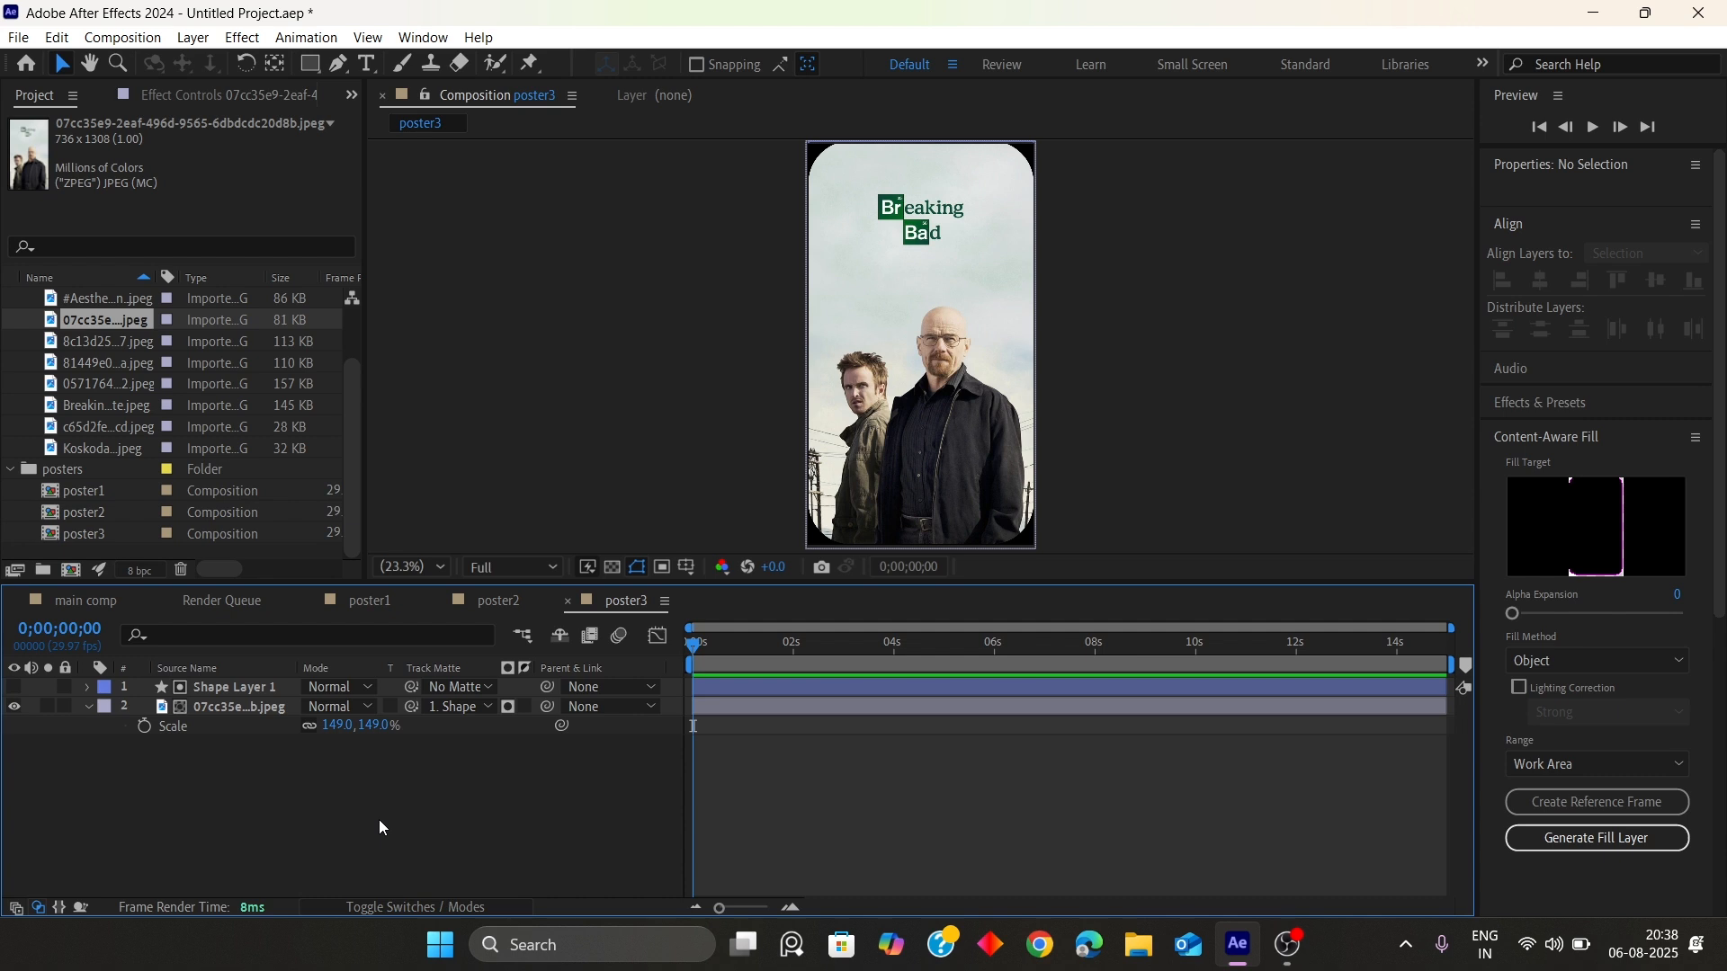
Open the main comp and scrub its timeline to about 13 seconds
left_click(85, 601)
left_click_drag(625, 648, 1355, 666)
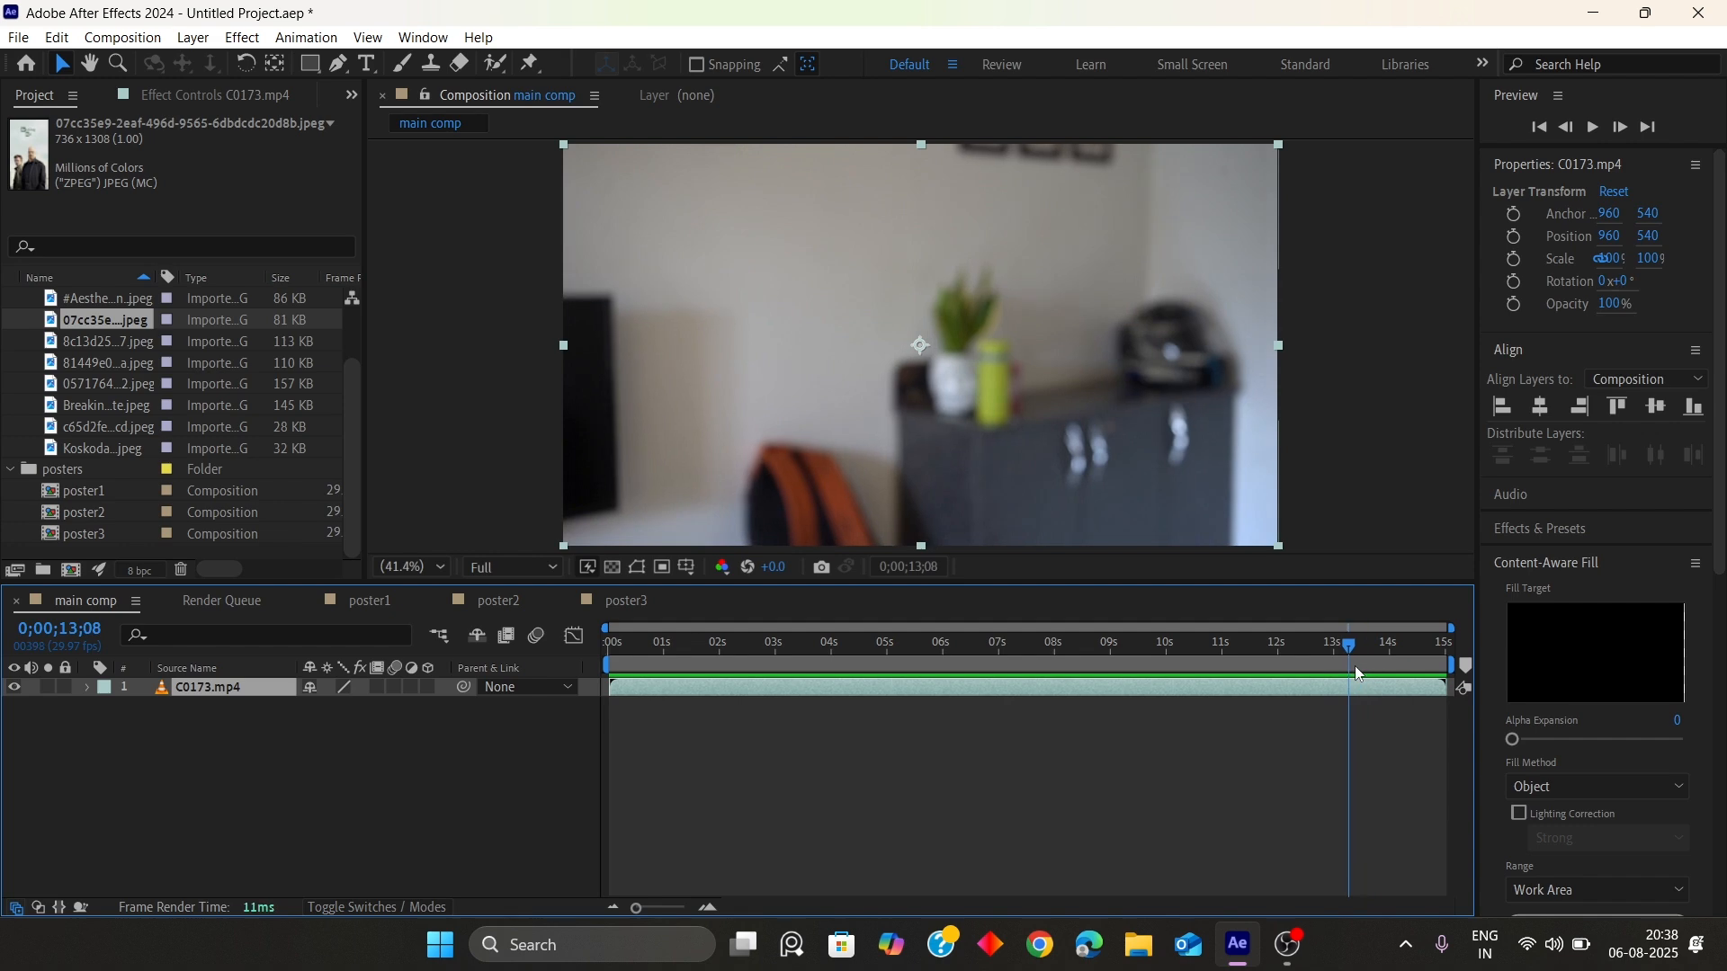
left_click(122, 38)
left_click(162, 61)
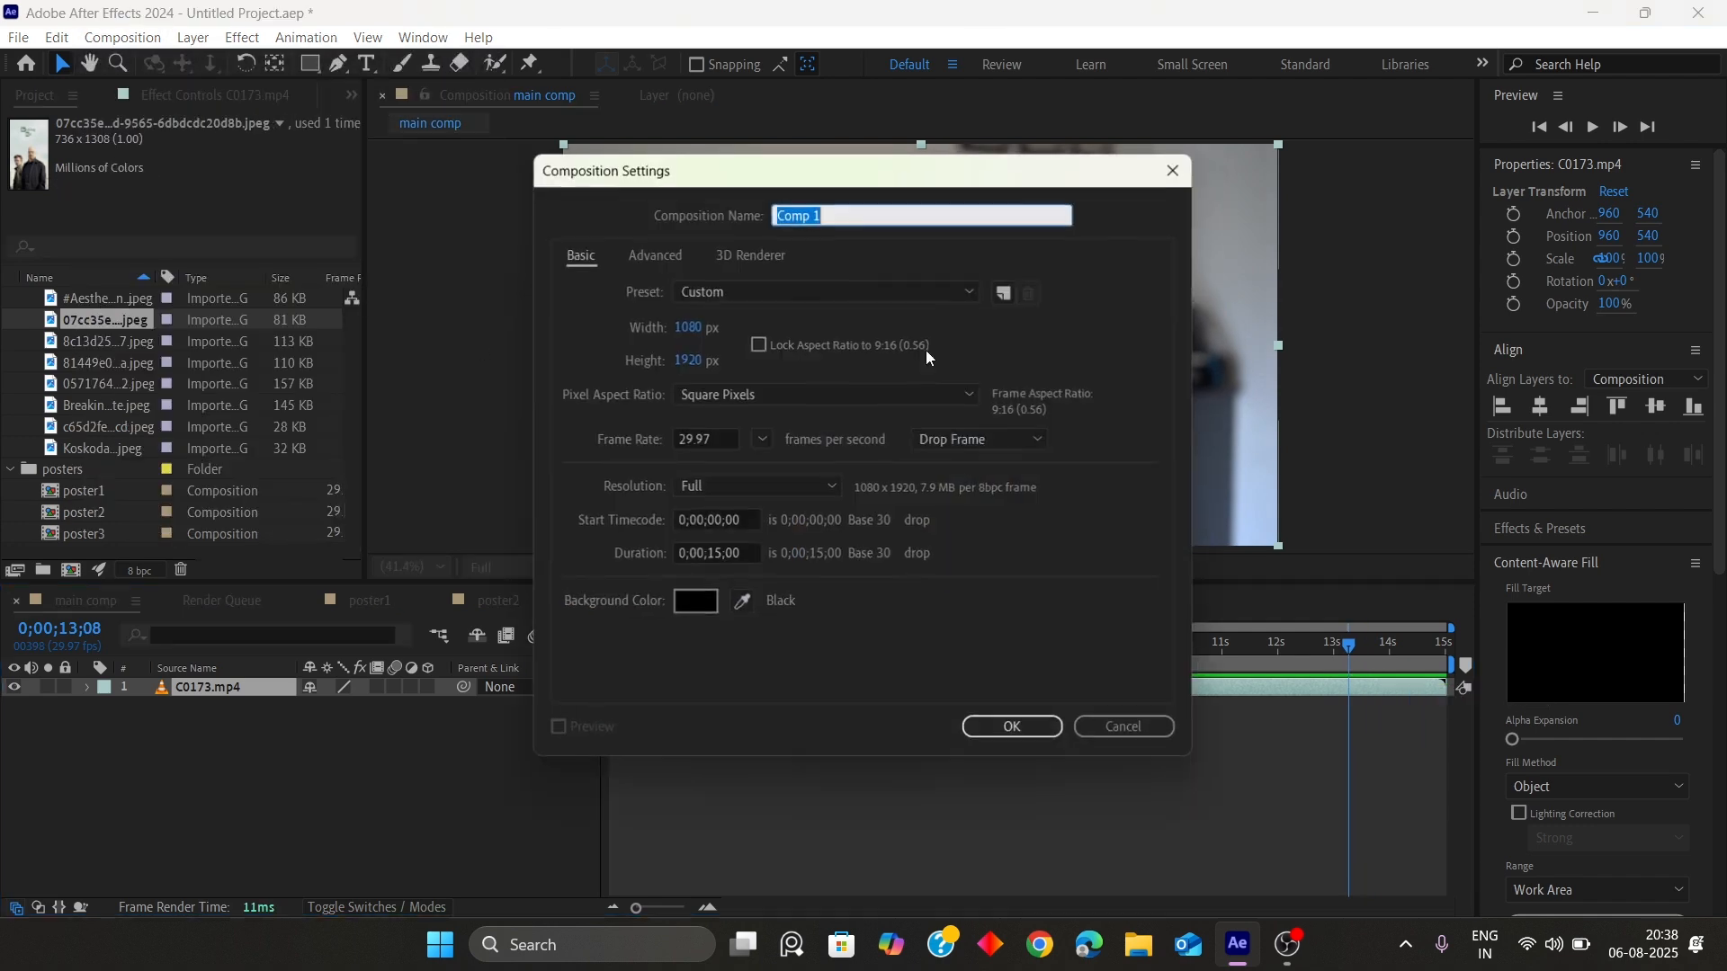
key("Escape")
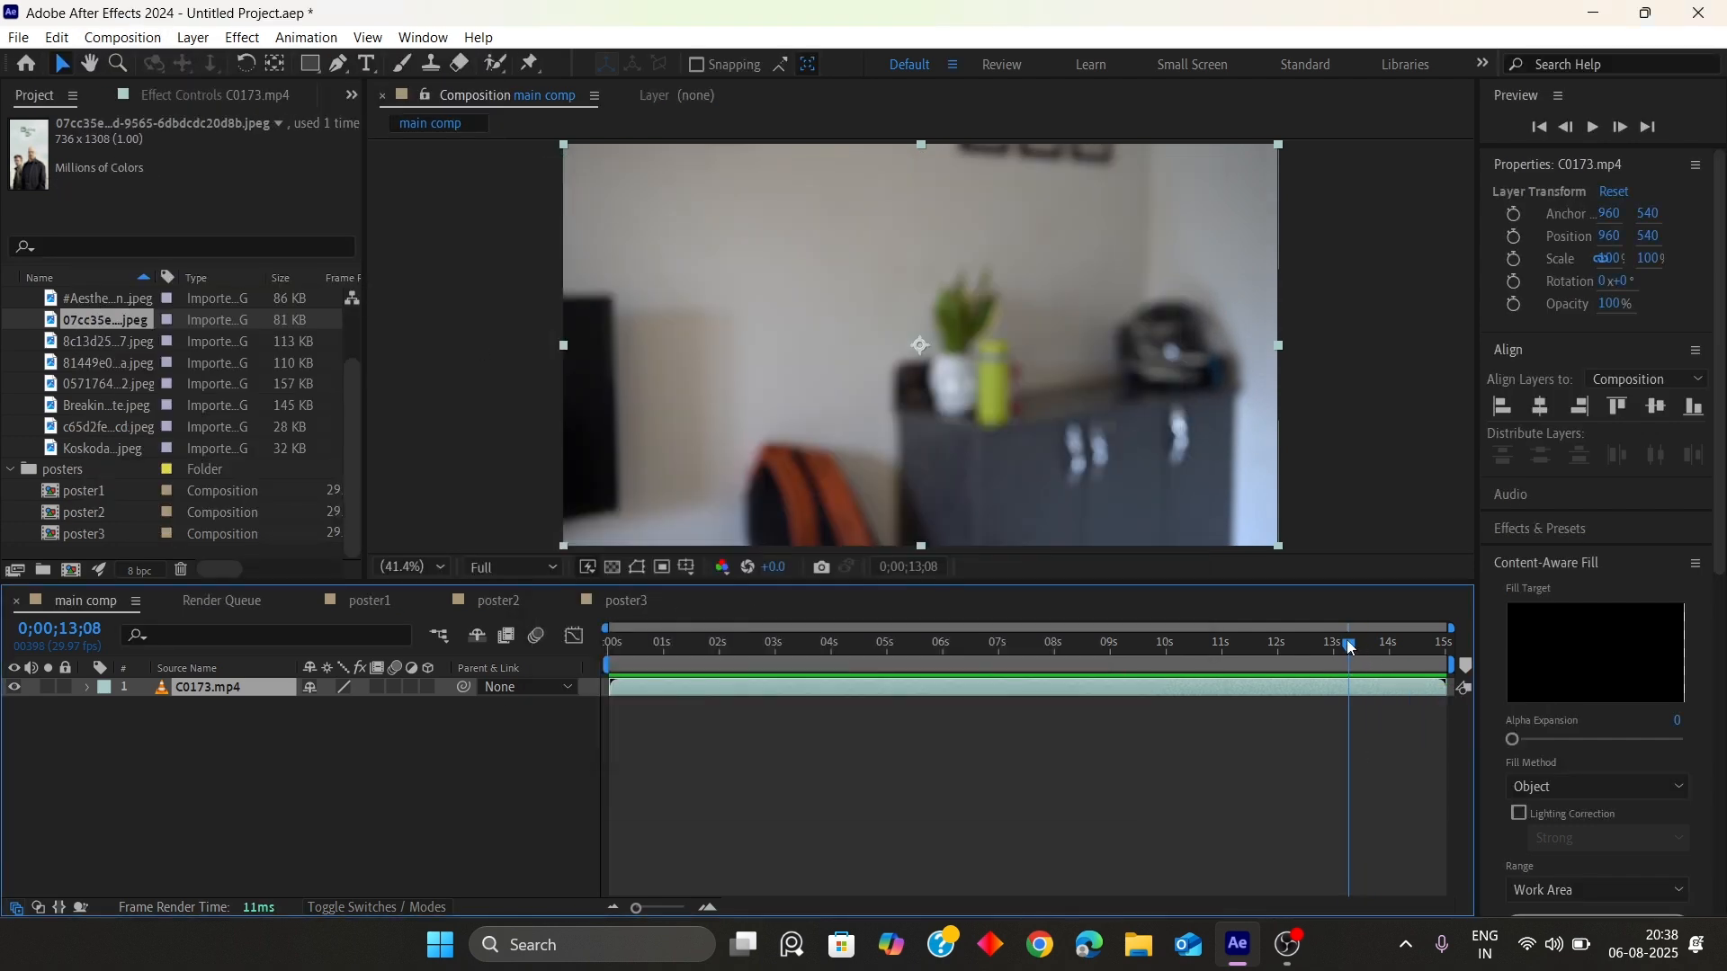
Trim the end of the C0173.mp4 layer in main comp to about 13 seconds
left_click_drag(1349, 648, 1313, 648)
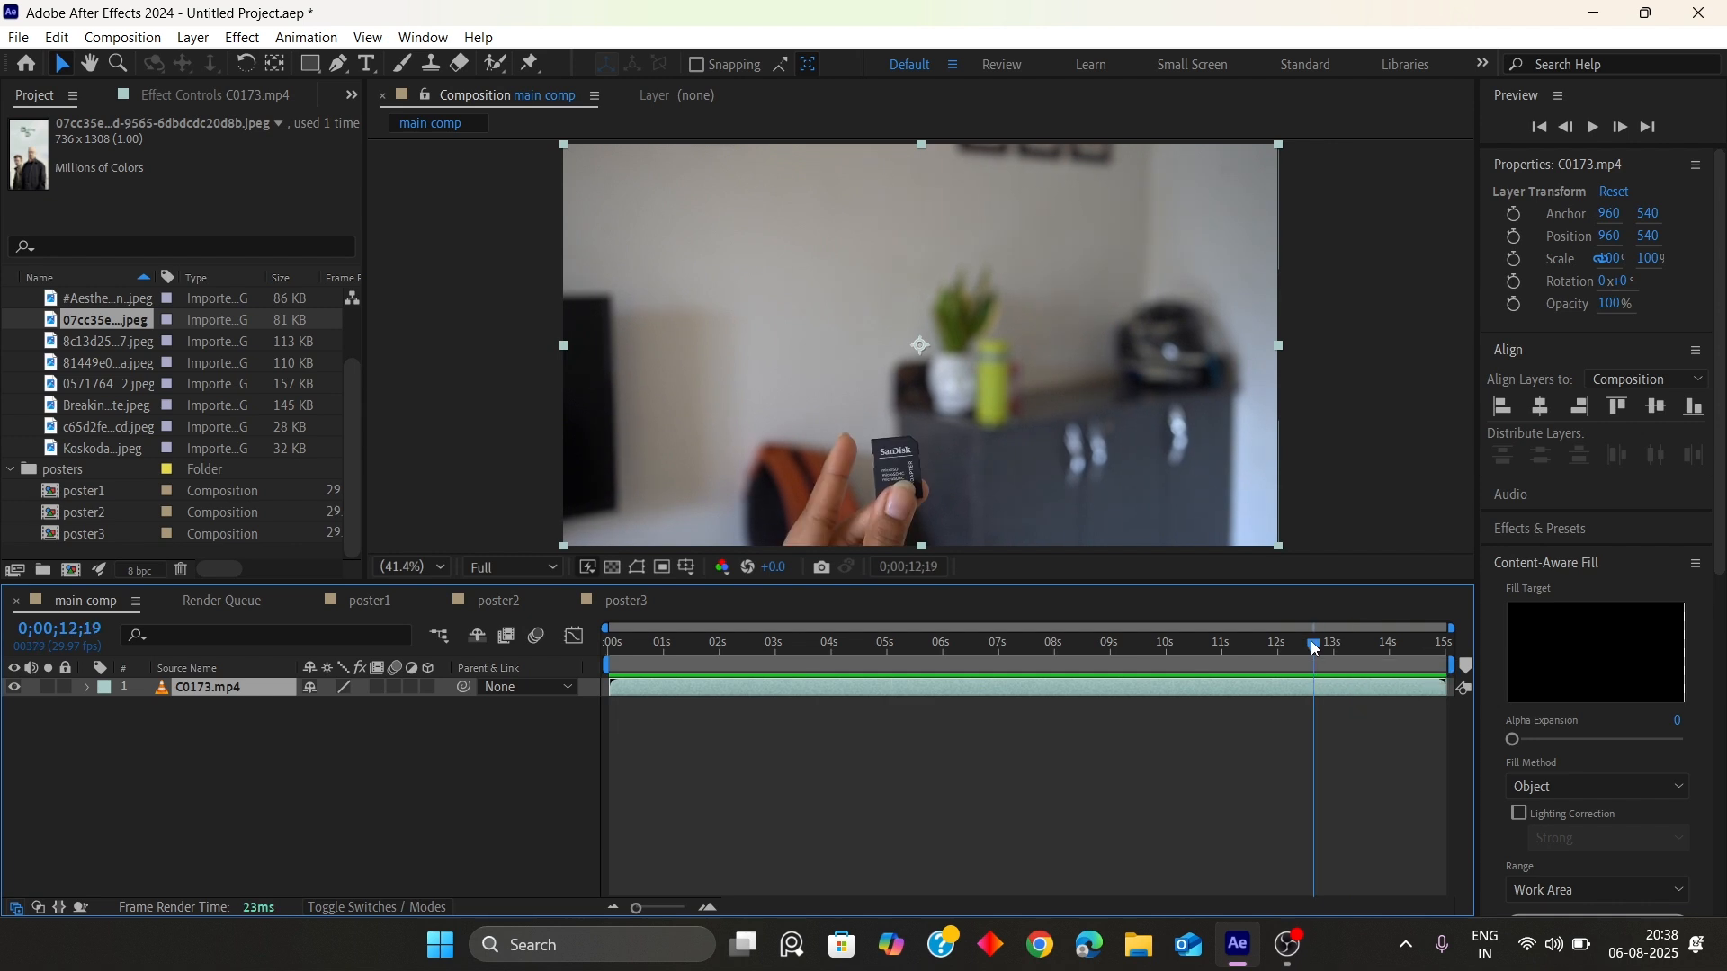
mouse_move(1319, 651)
left_mouse_down()
mouse_move(1443, 662)
mouse_move(1285, 659)
mouse_move(1340, 660)
left_mouse_up()
left_click_drag(1441, 688, 1344, 688)
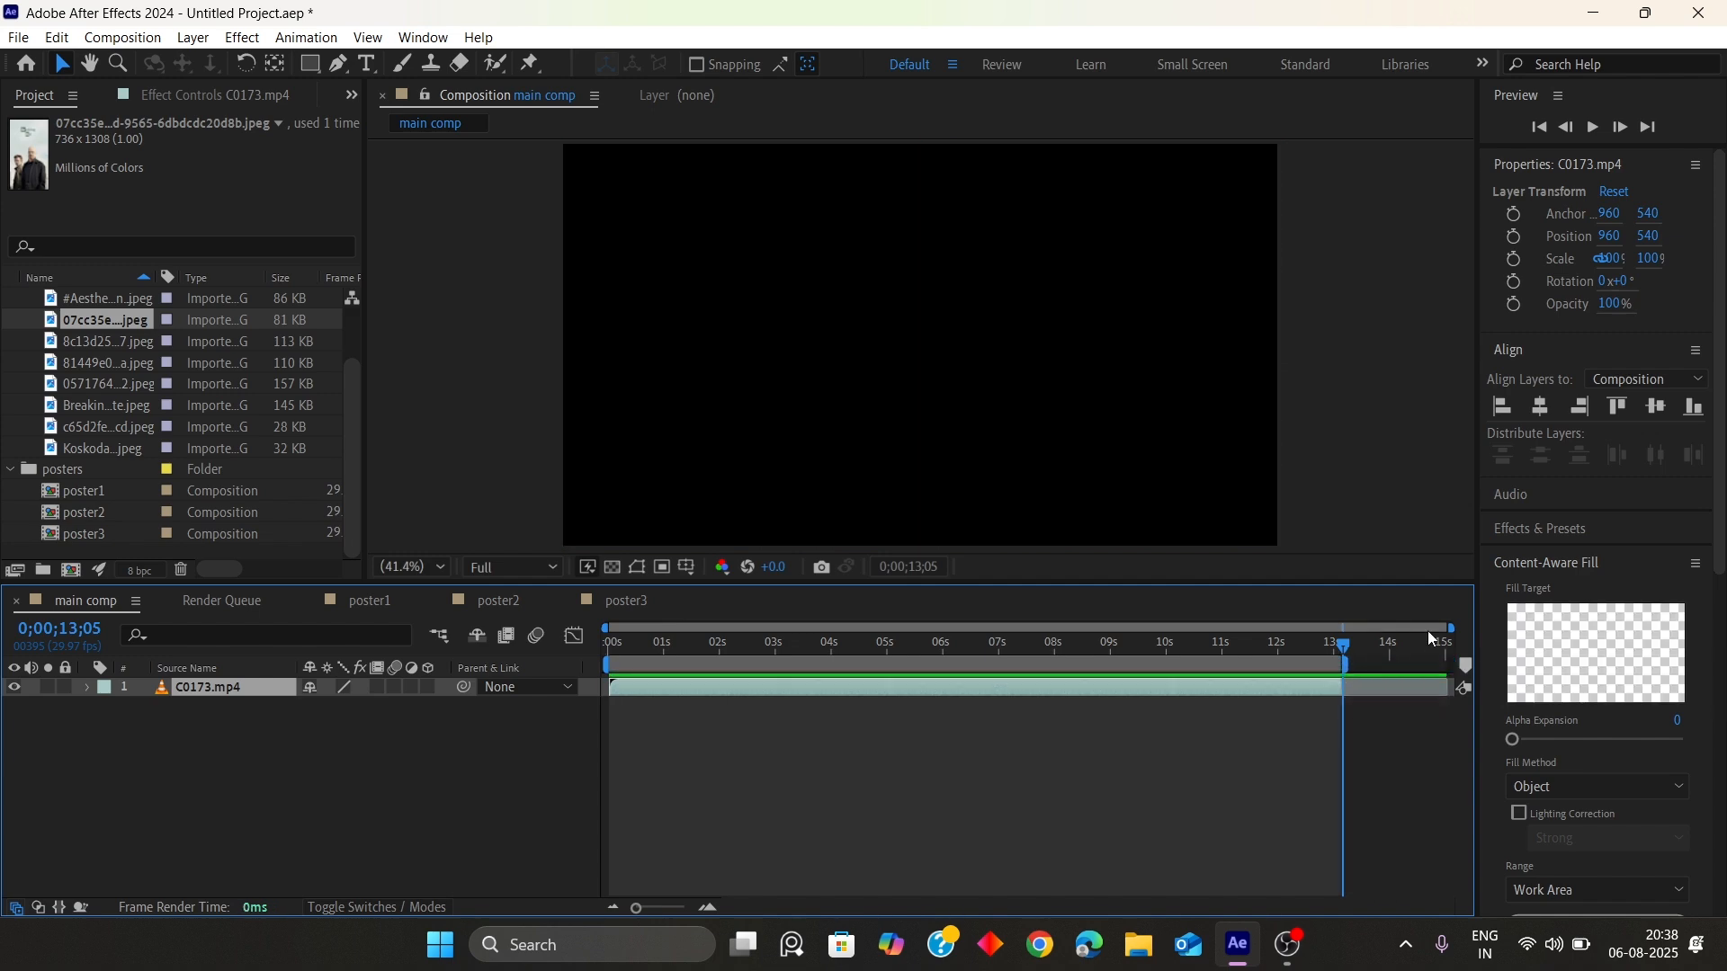
Create a new 1080x1920 composition with a duration of 0;00;13;00
left_click(111, 34)
left_click(198, 95)
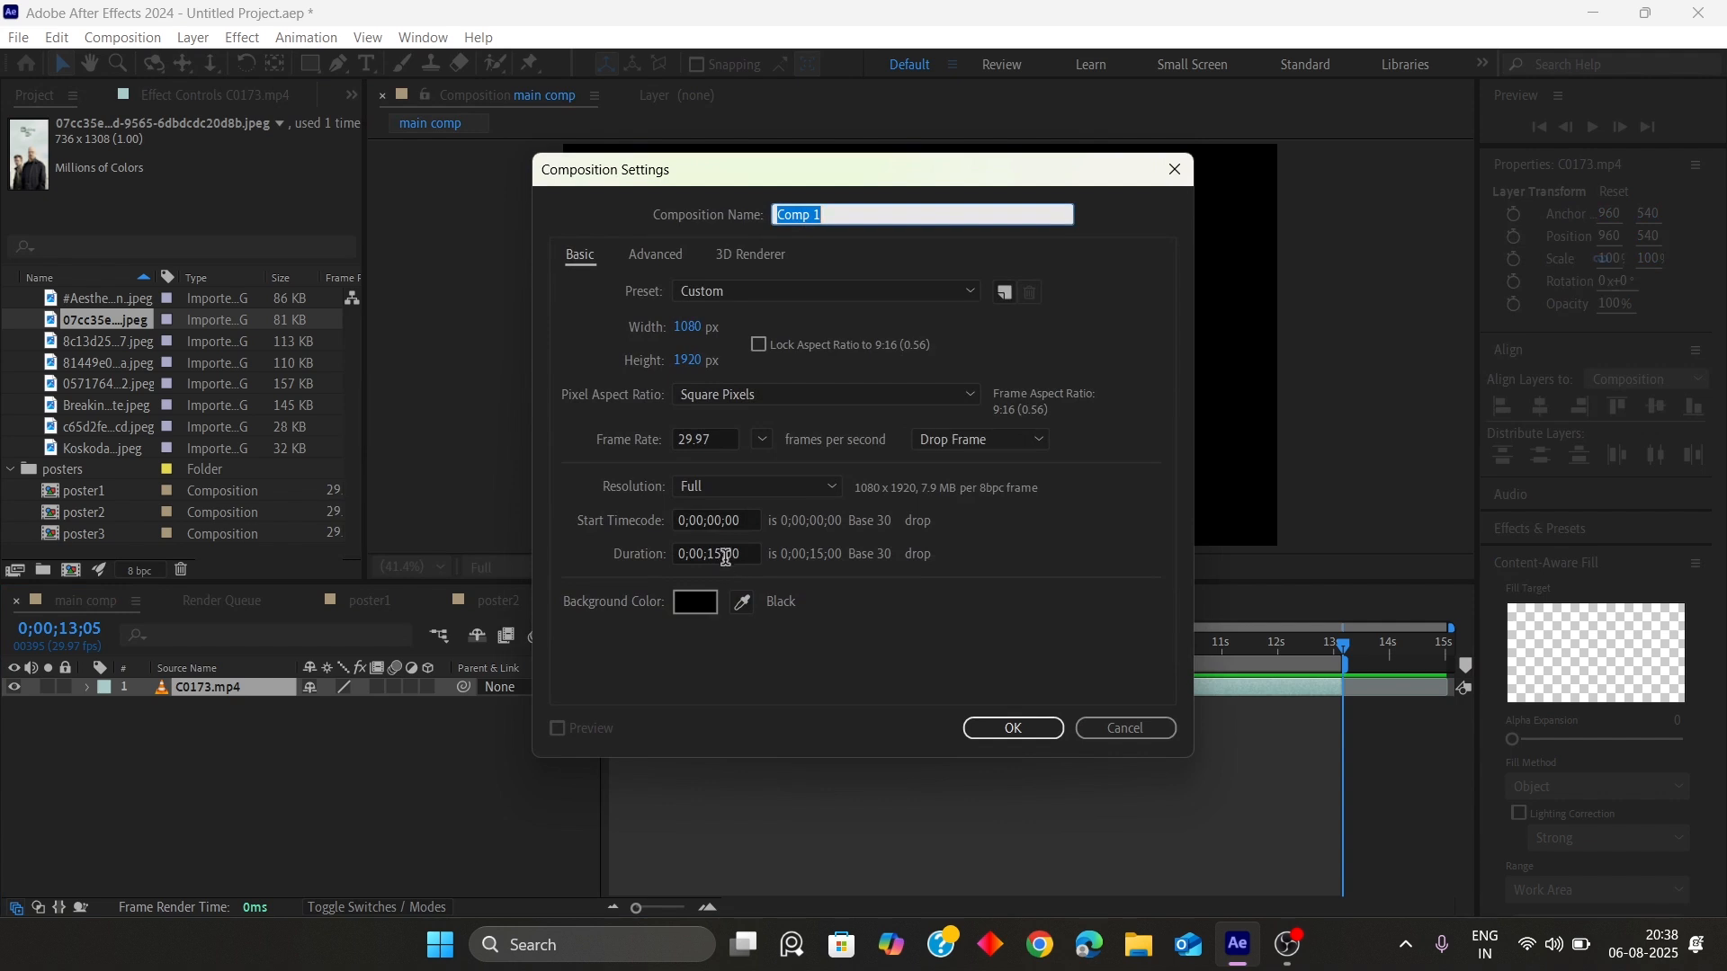
left_click(721, 555)
key("BackSpace")
type("3")
key("Return")
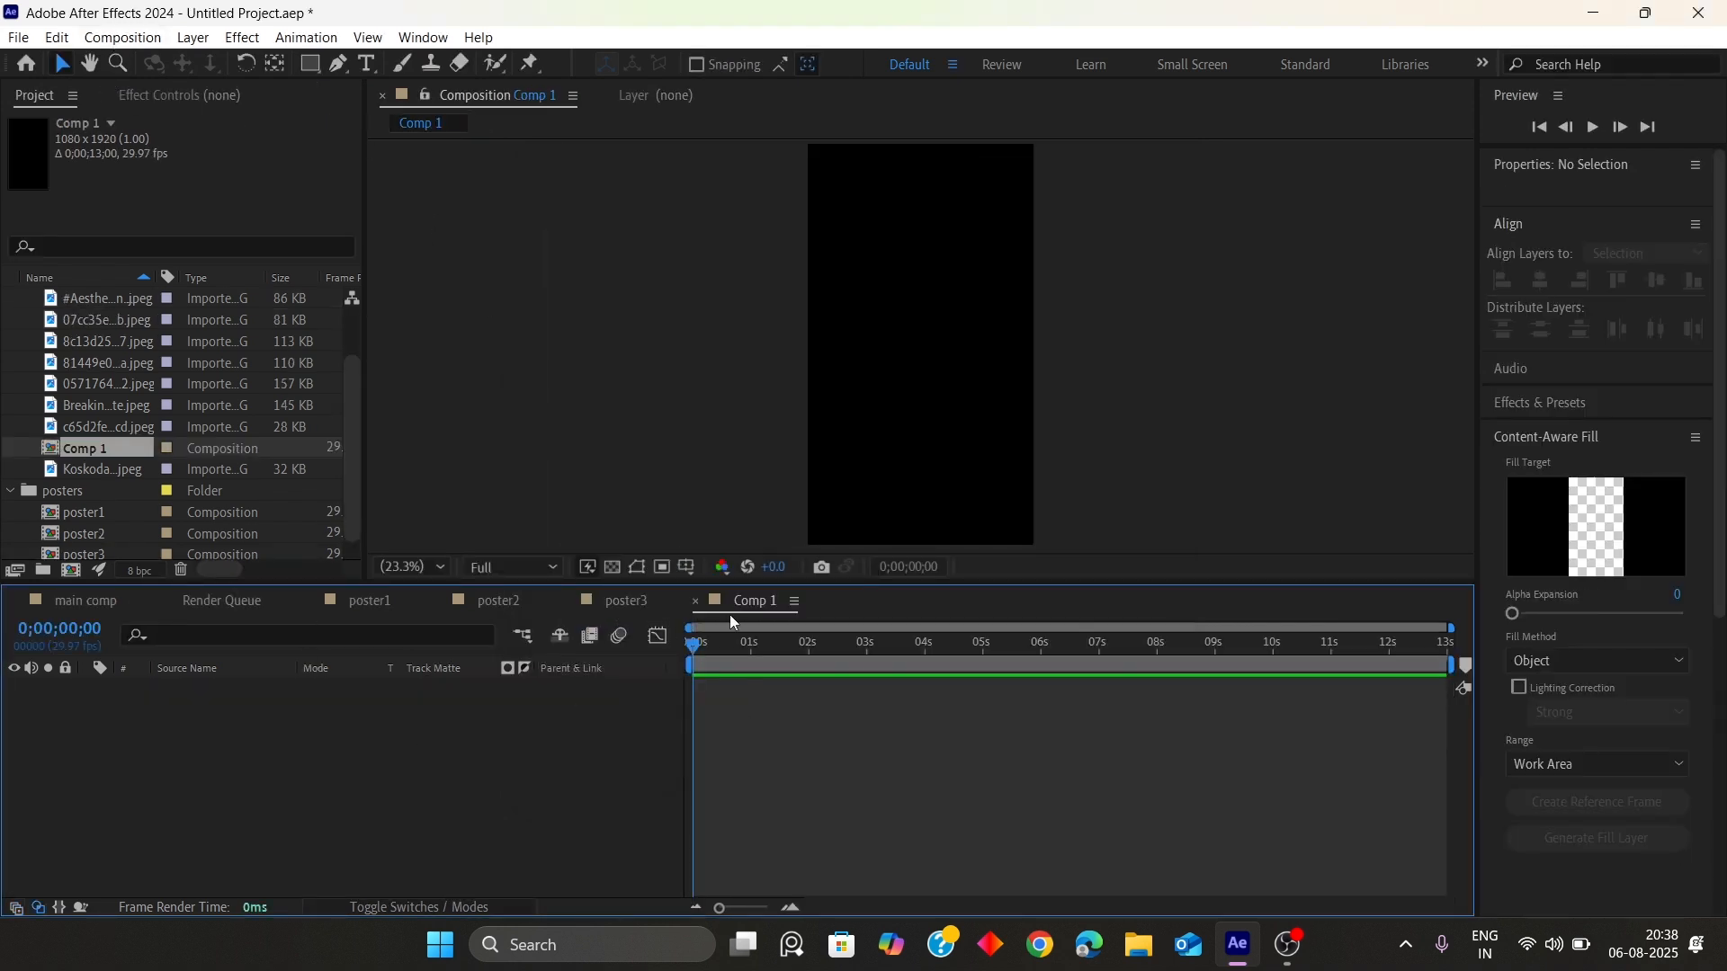
Set the main comp's duration to 0;00;13;00
left_click(695, 601)
left_click(116, 601)
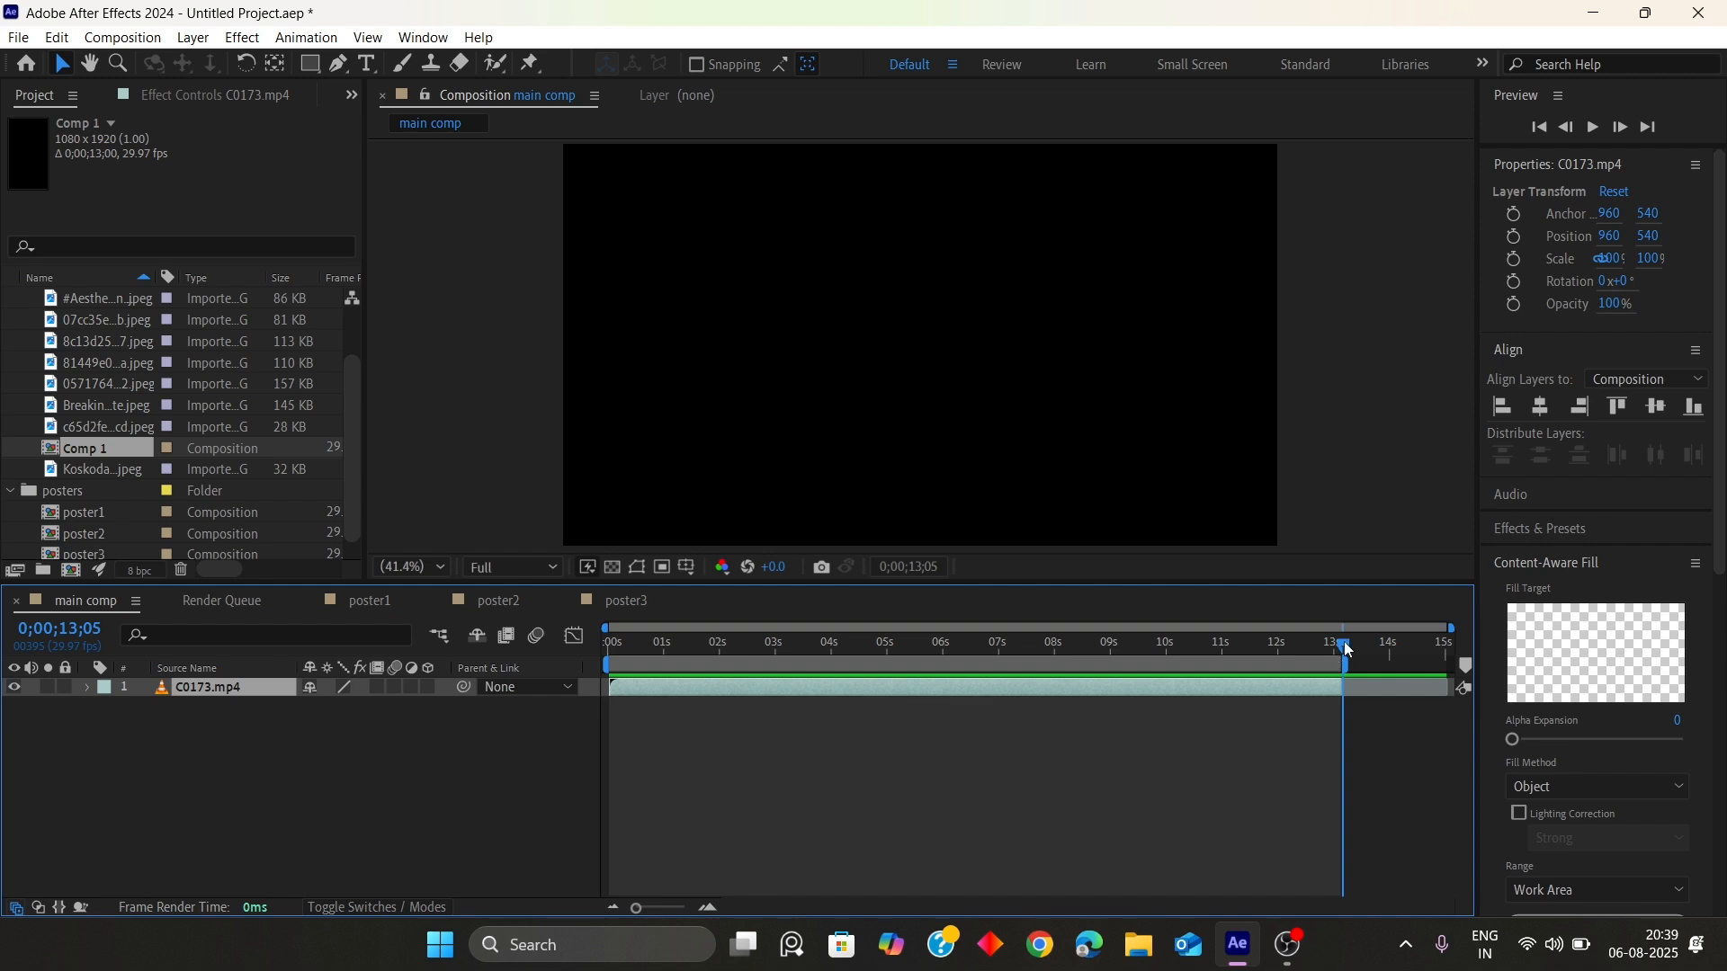
left_click_drag(1347, 650, 1335, 646)
left_click_drag(1446, 627, 1394, 628)
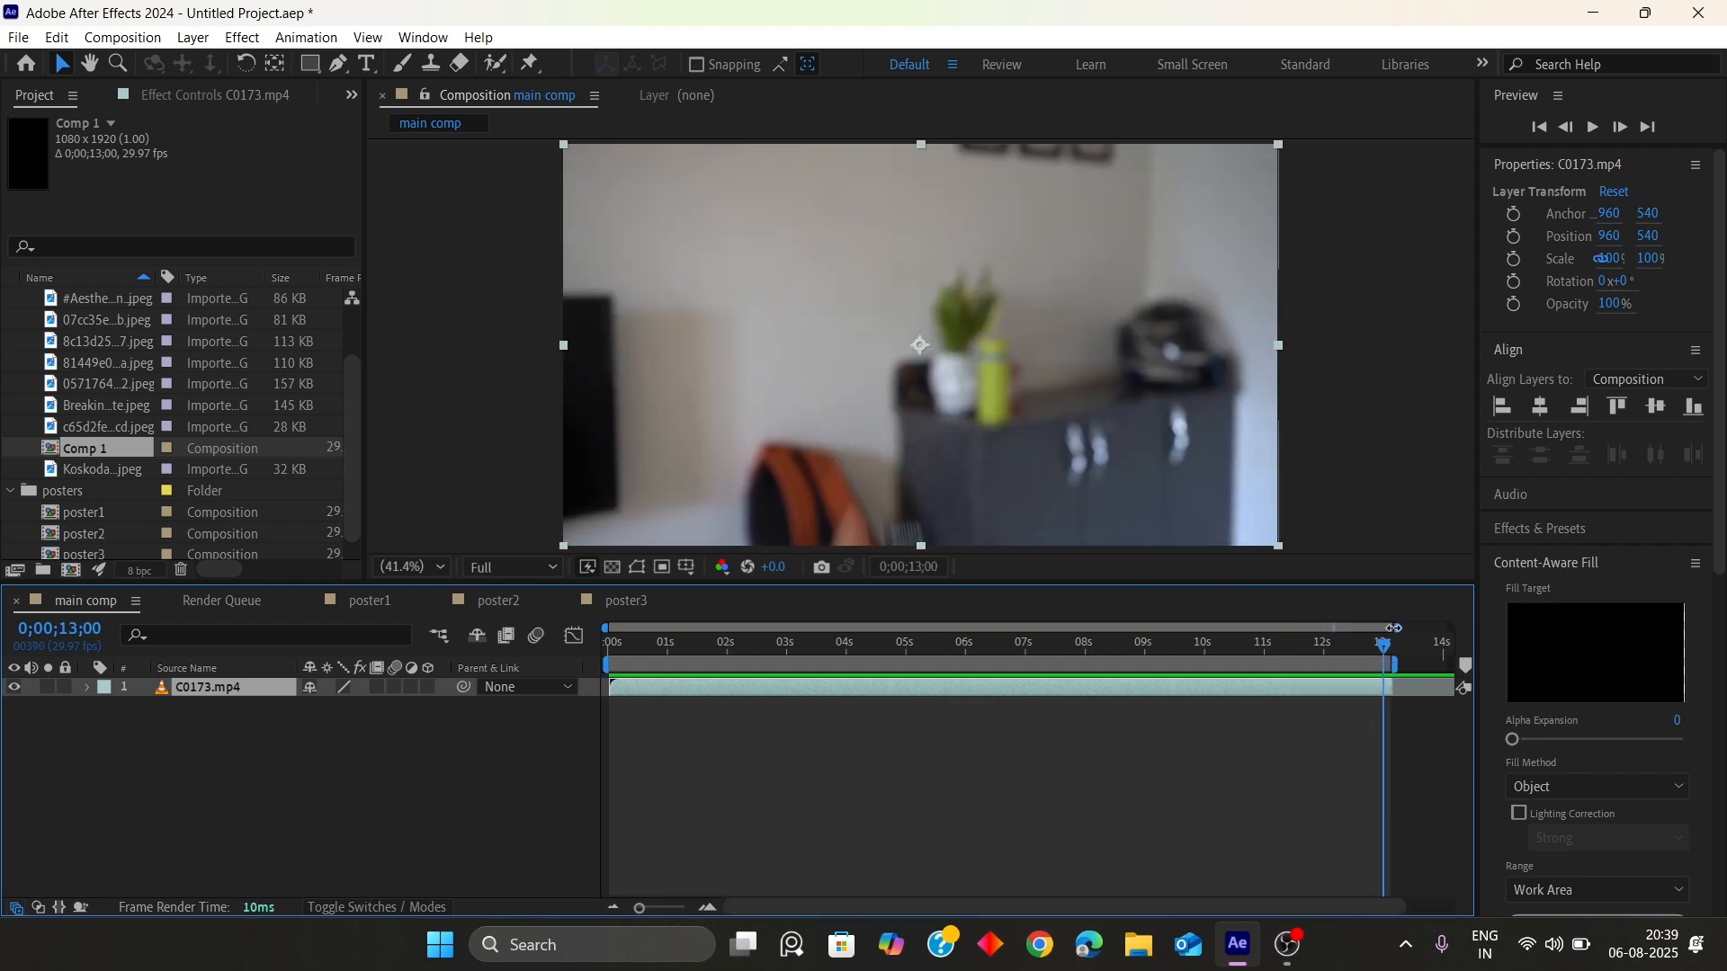
left_click(123, 38)
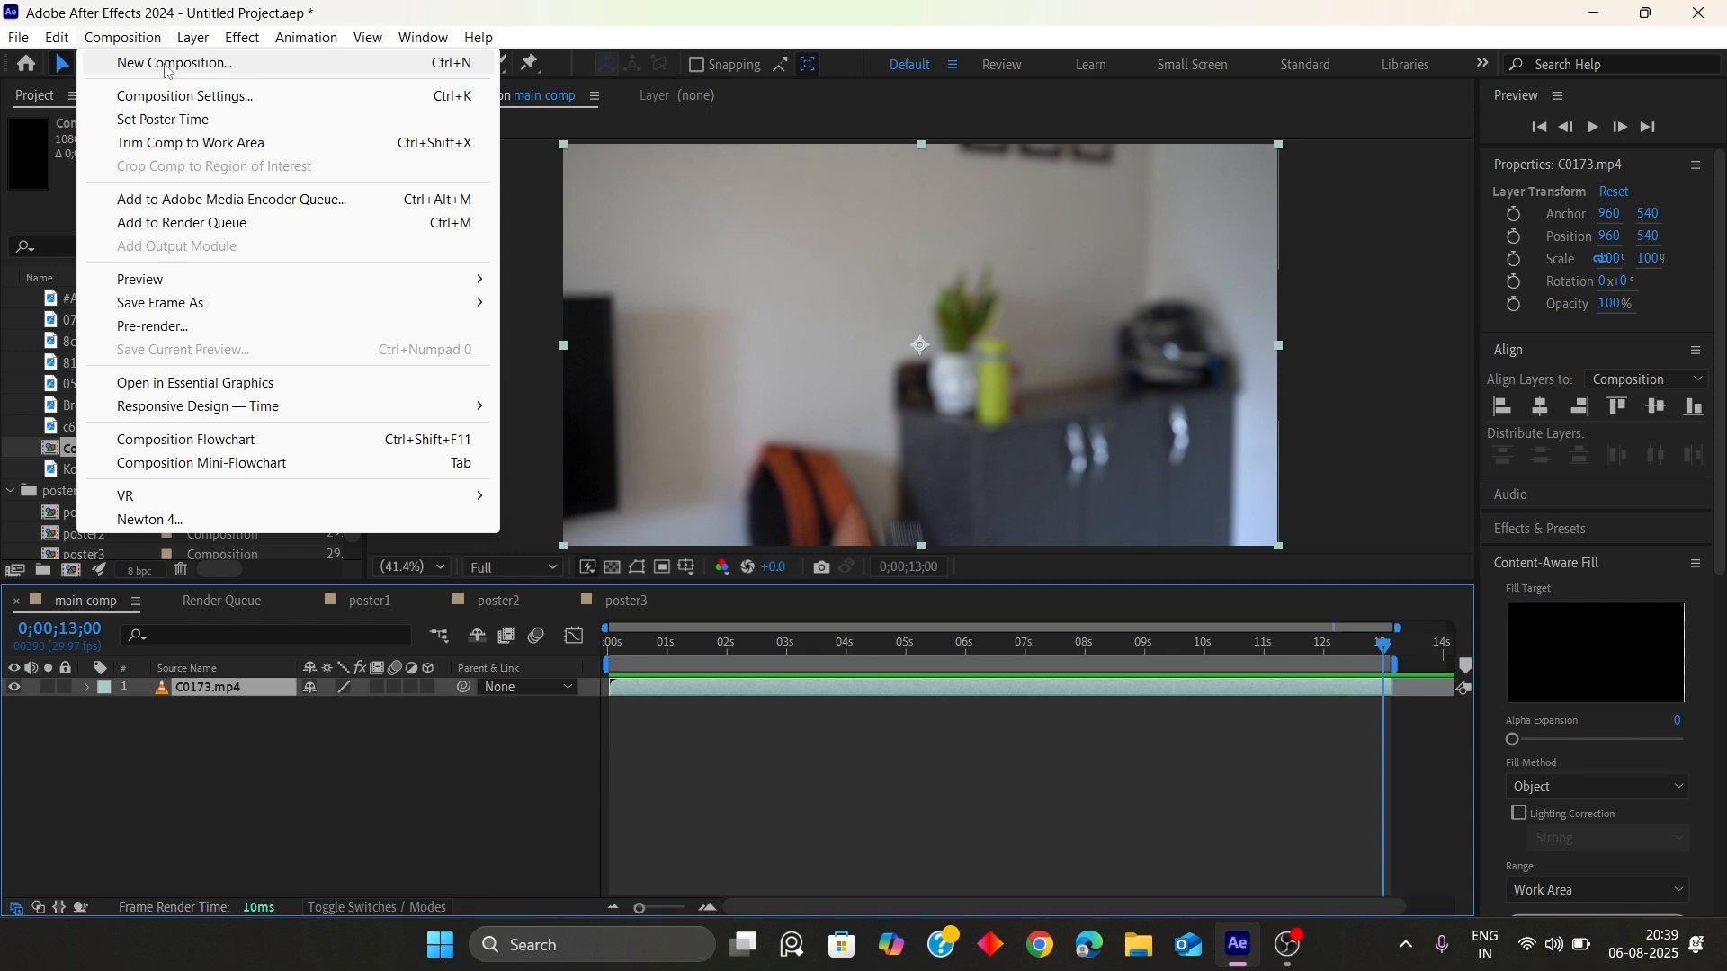
left_click(185, 95)
left_click(724, 554)
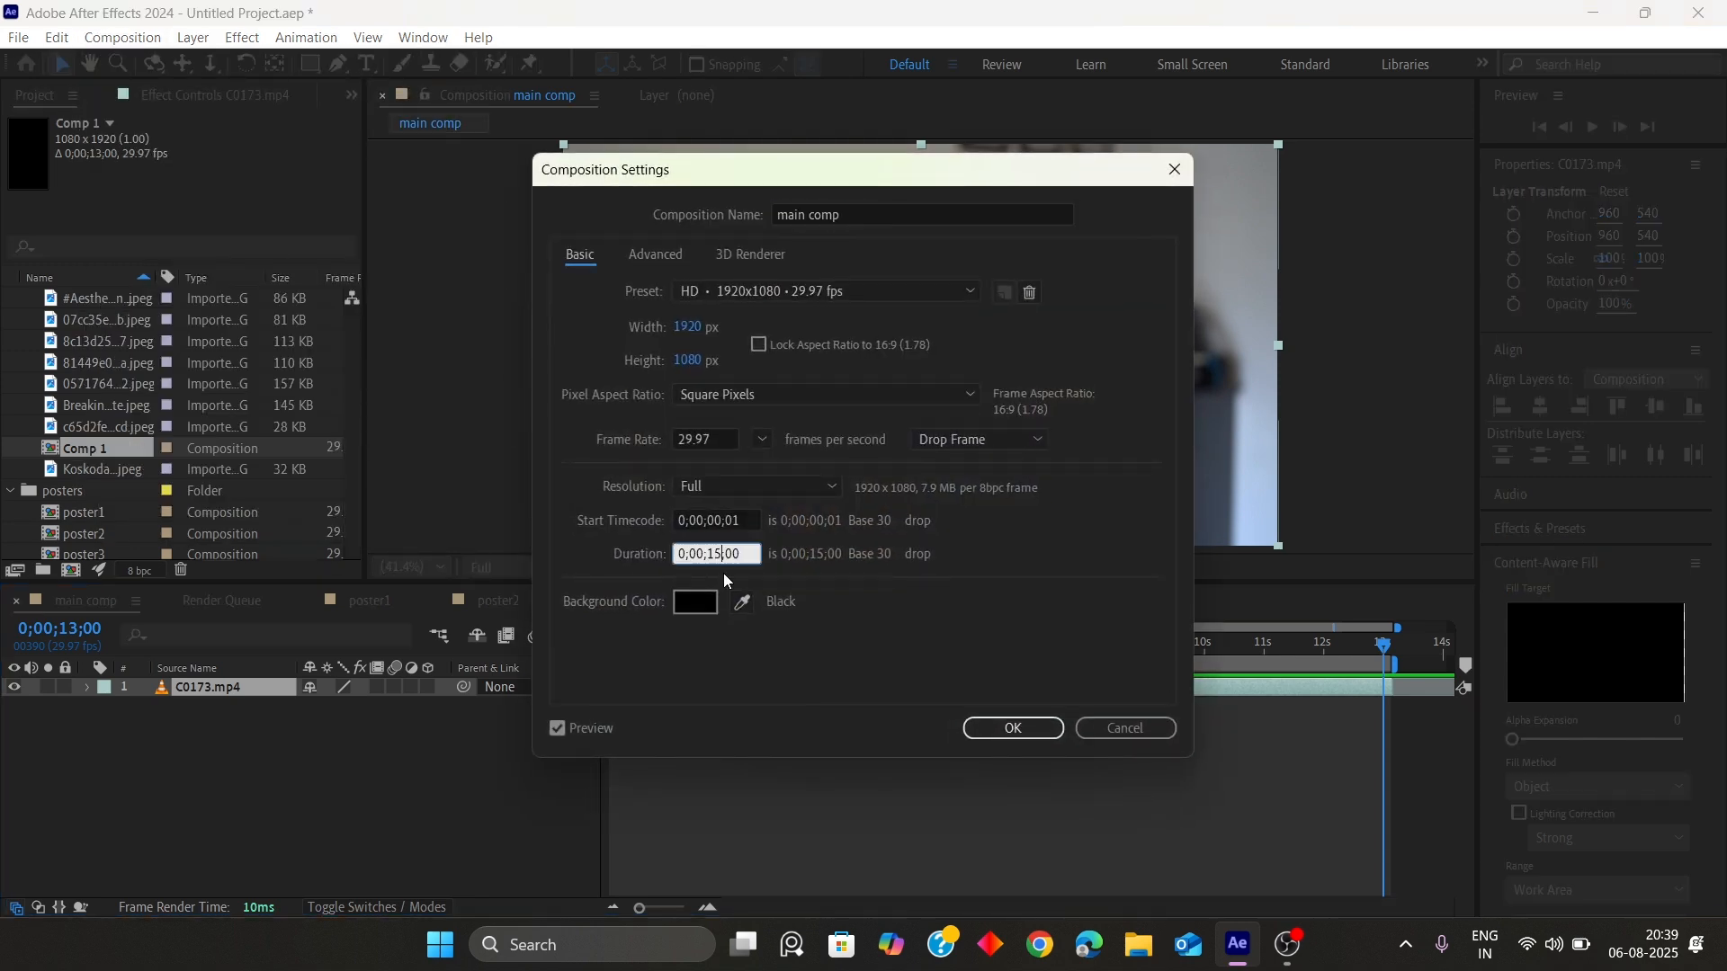
type("3")
key("Return")
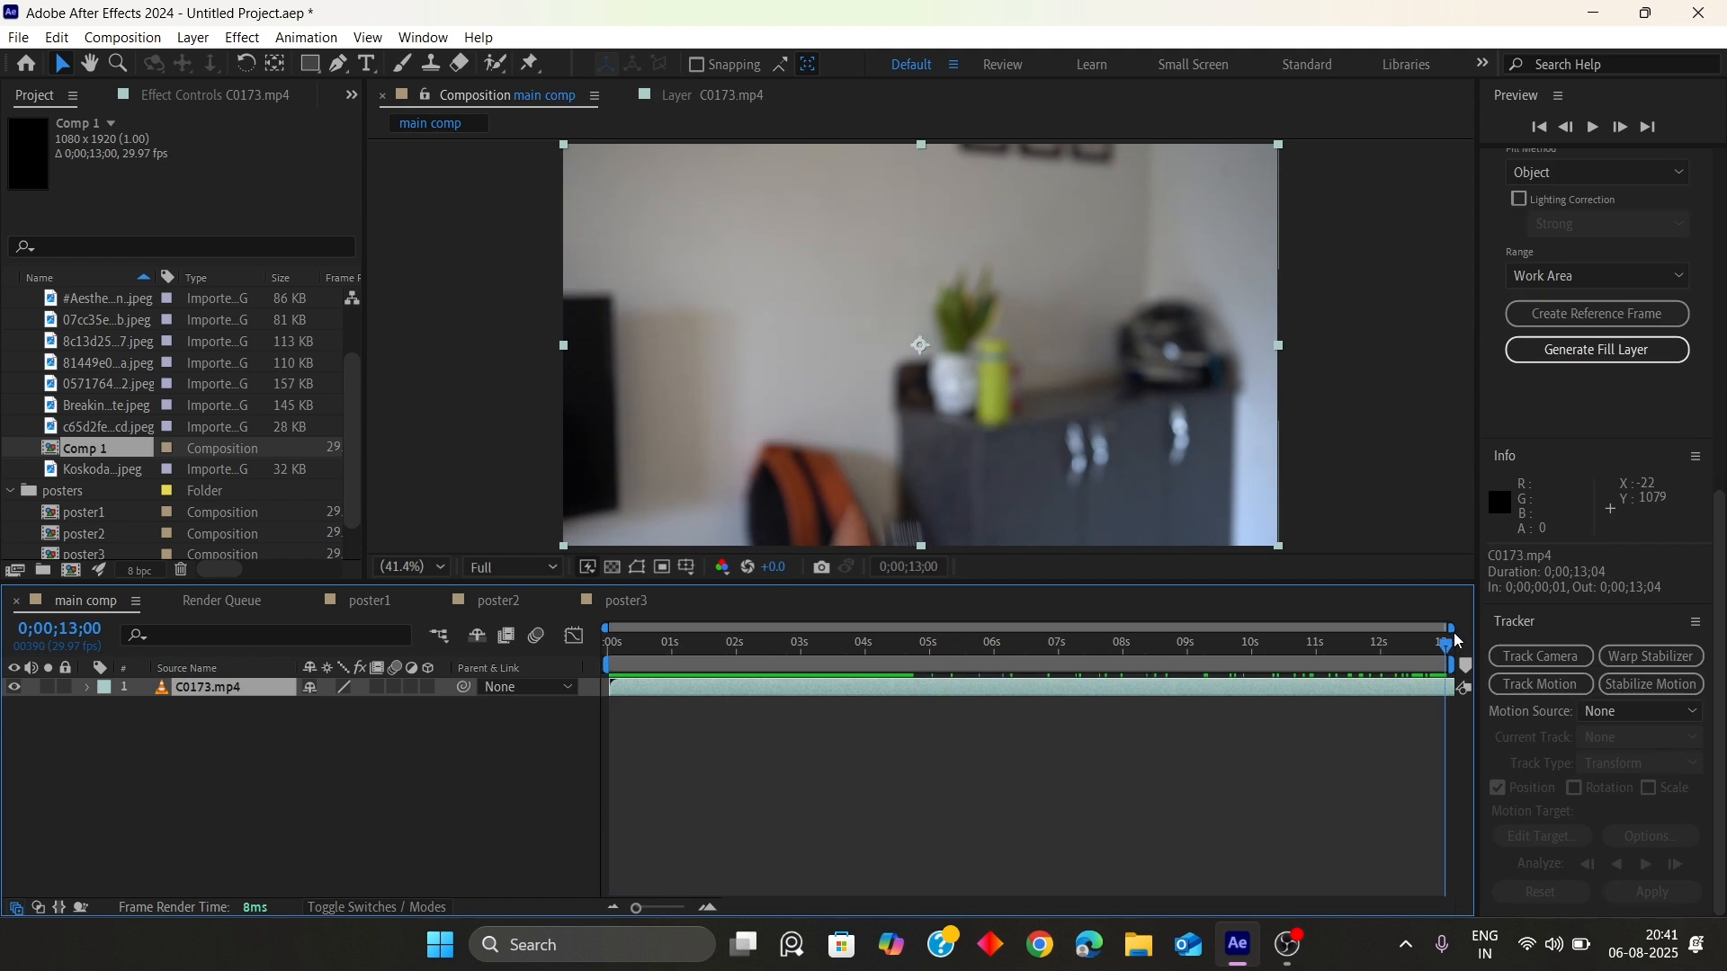
Motion-track the SanDisk card's logo in C0173.mp4 with one track point, analyzing backward from the end
left_click_drag(1459, 640, 1440, 641)
scroll(899, 446, "up", 3)
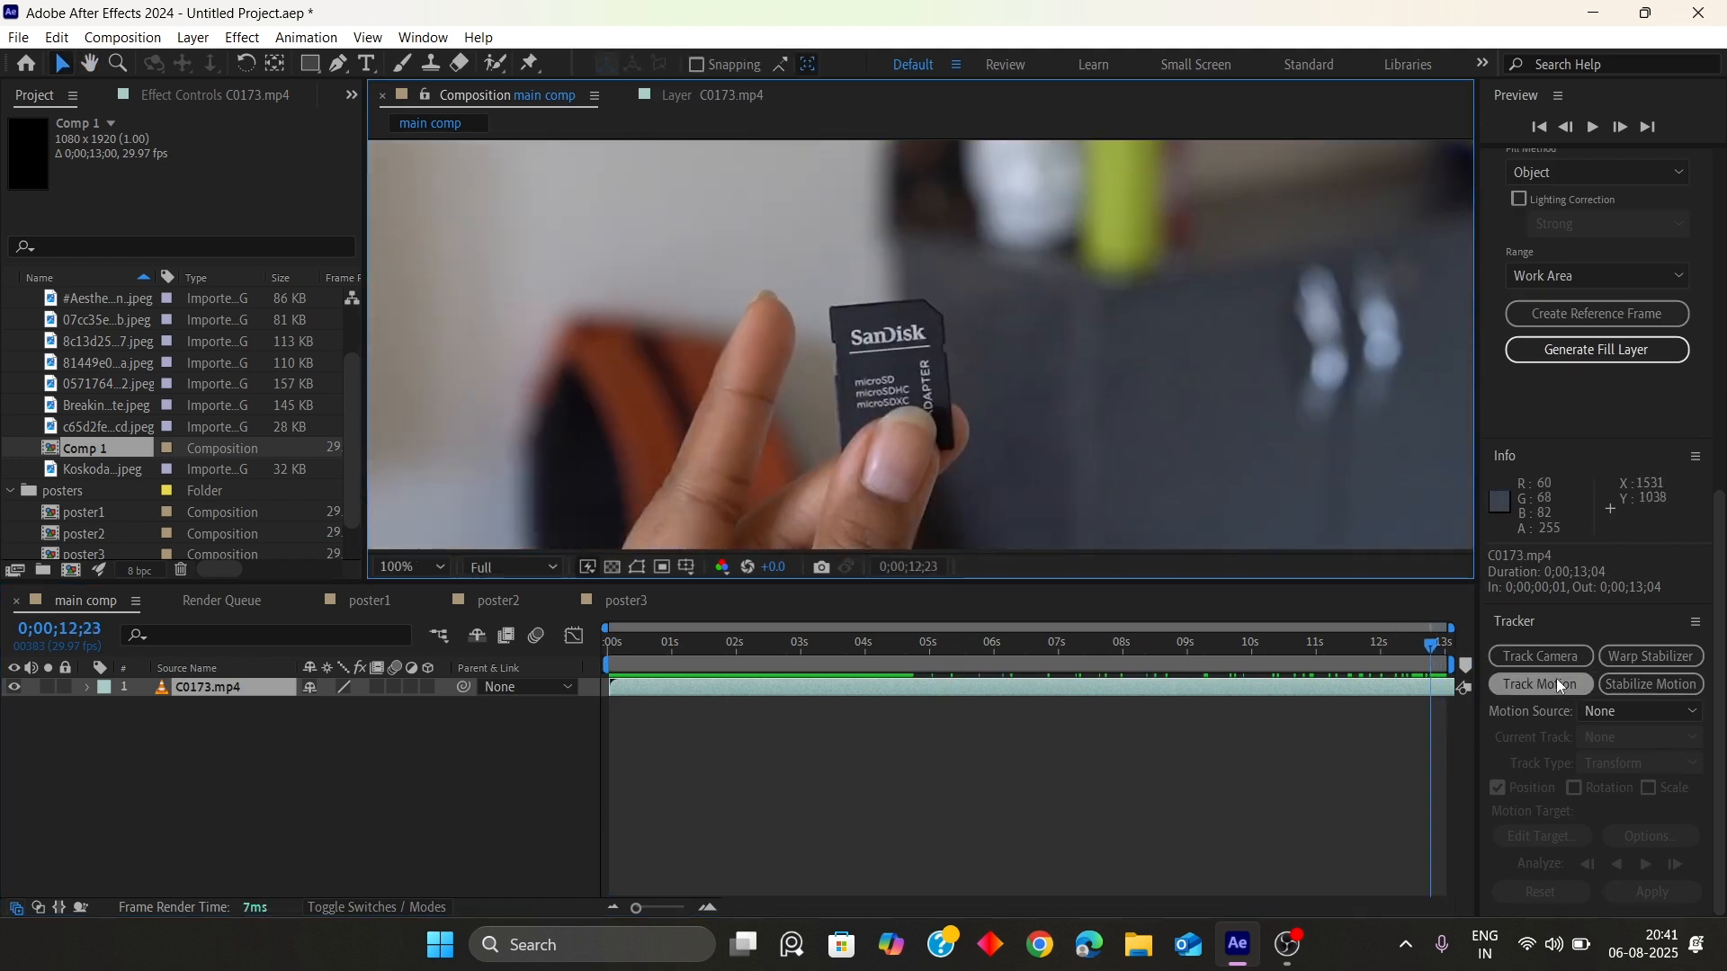
left_click(1541, 684)
left_click_drag(926, 310, 869, 328)
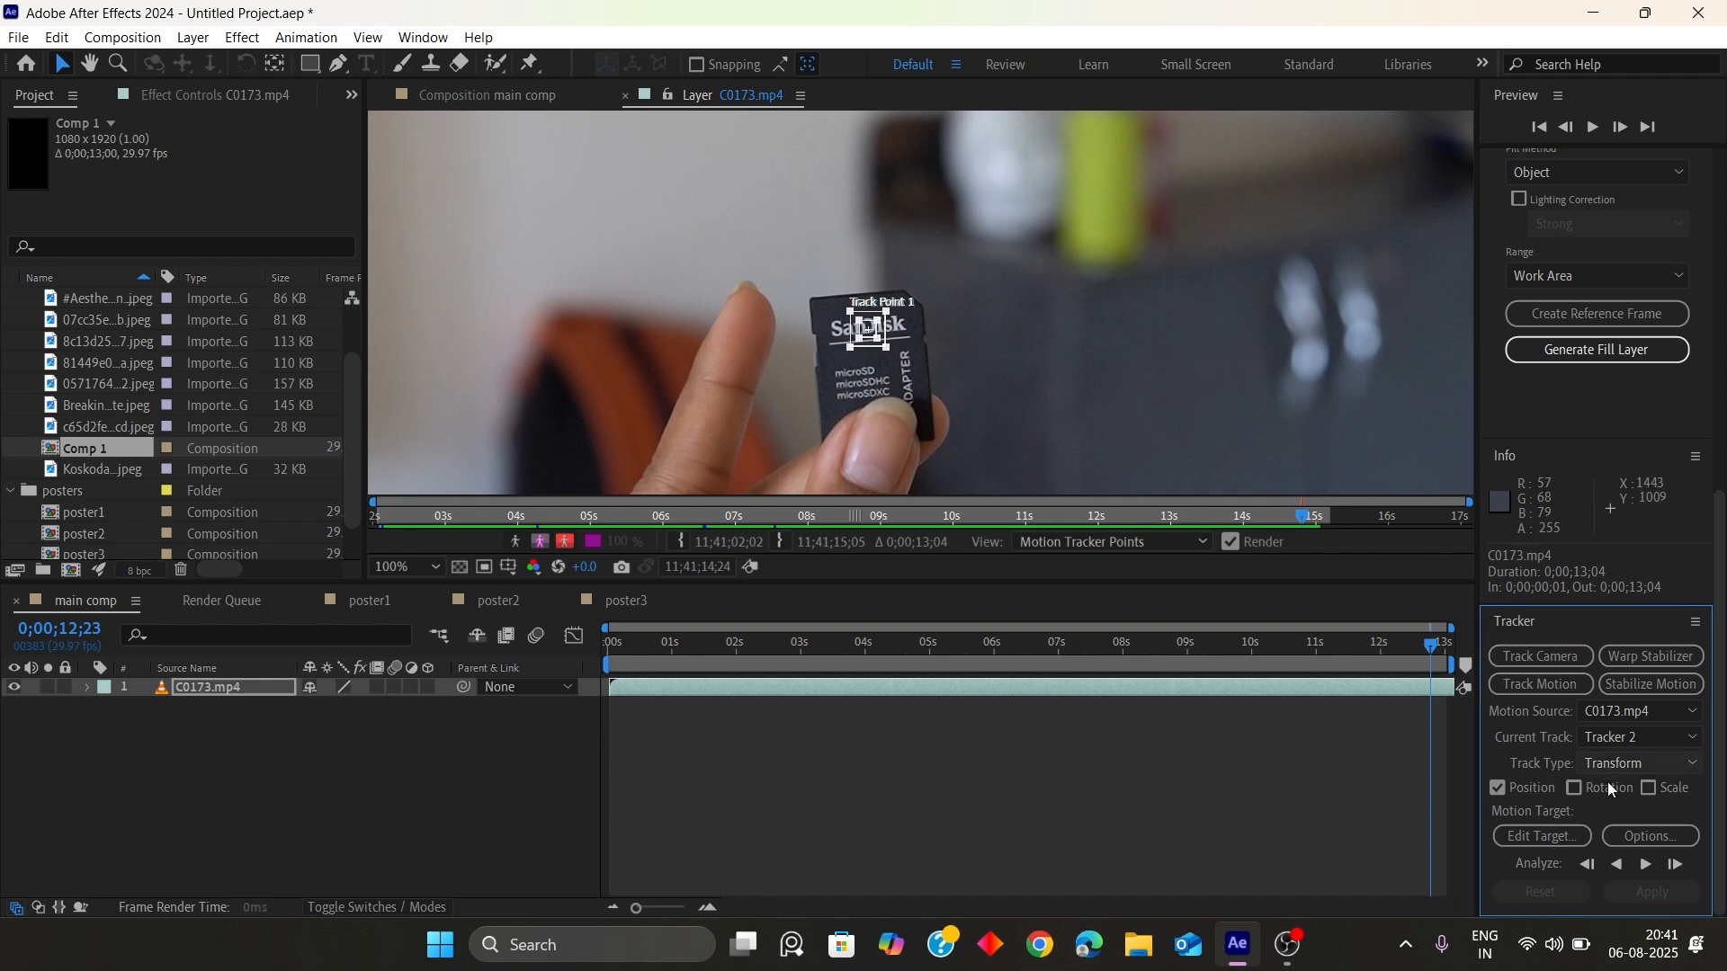
left_click(1618, 864)
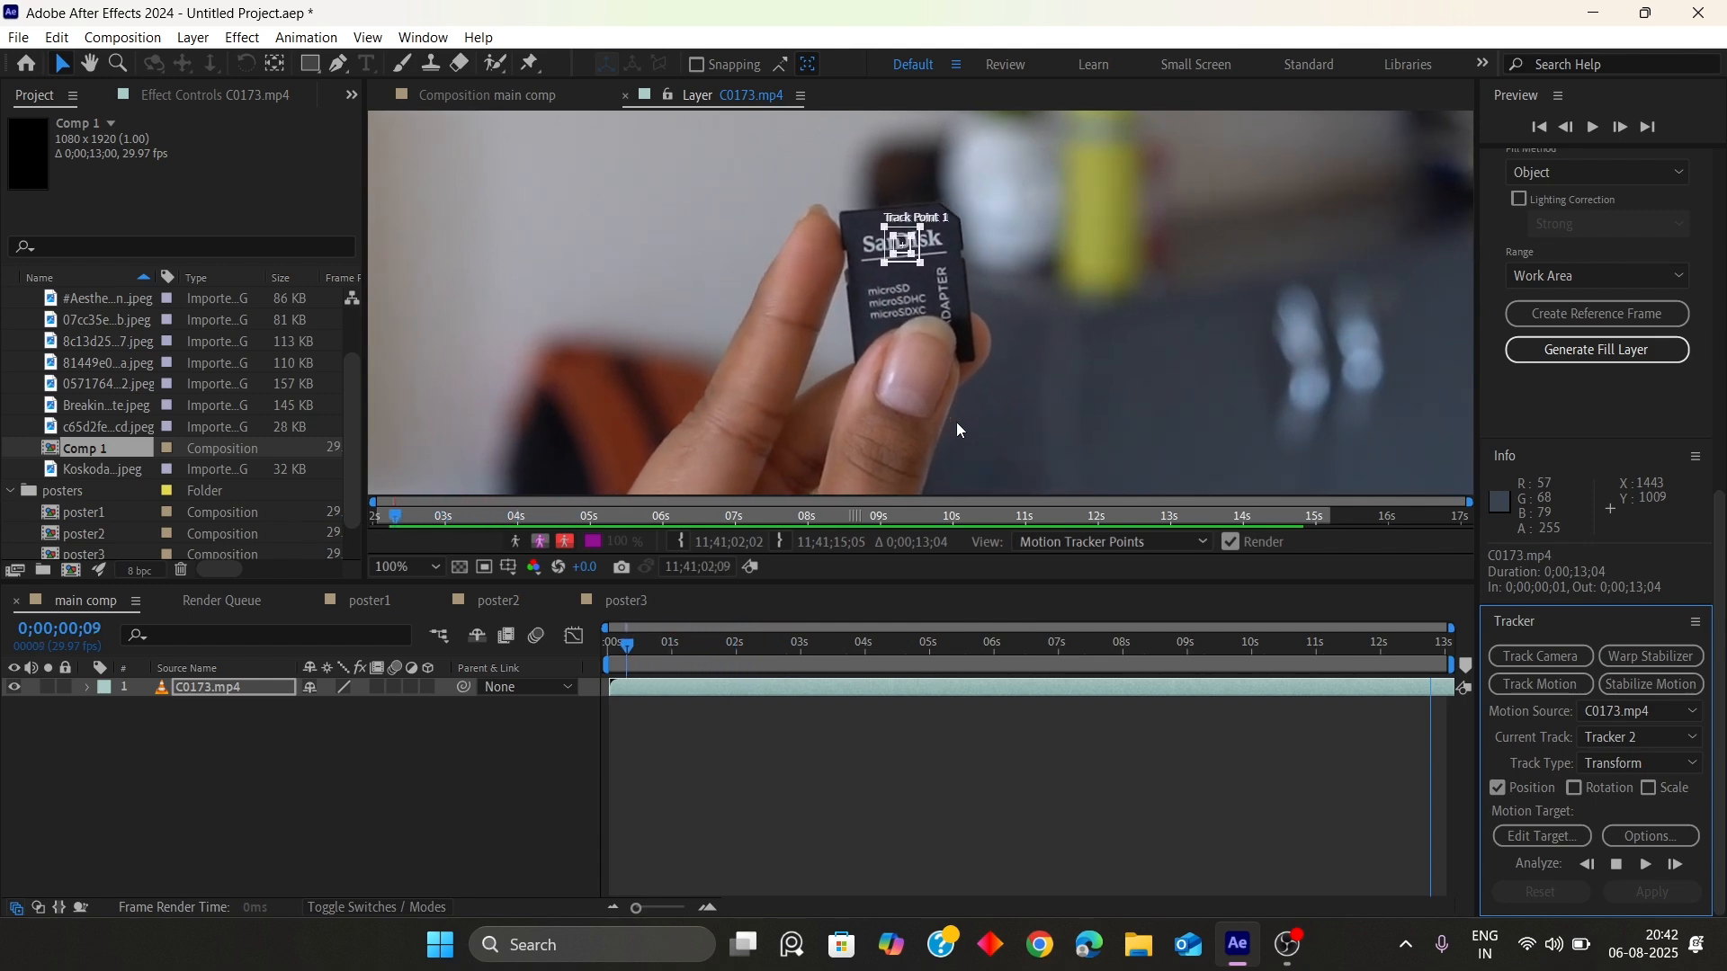
Add a null object to the main comp
scroll(649, 396, "down", 4)
scroll(649, 396, "down", 1)
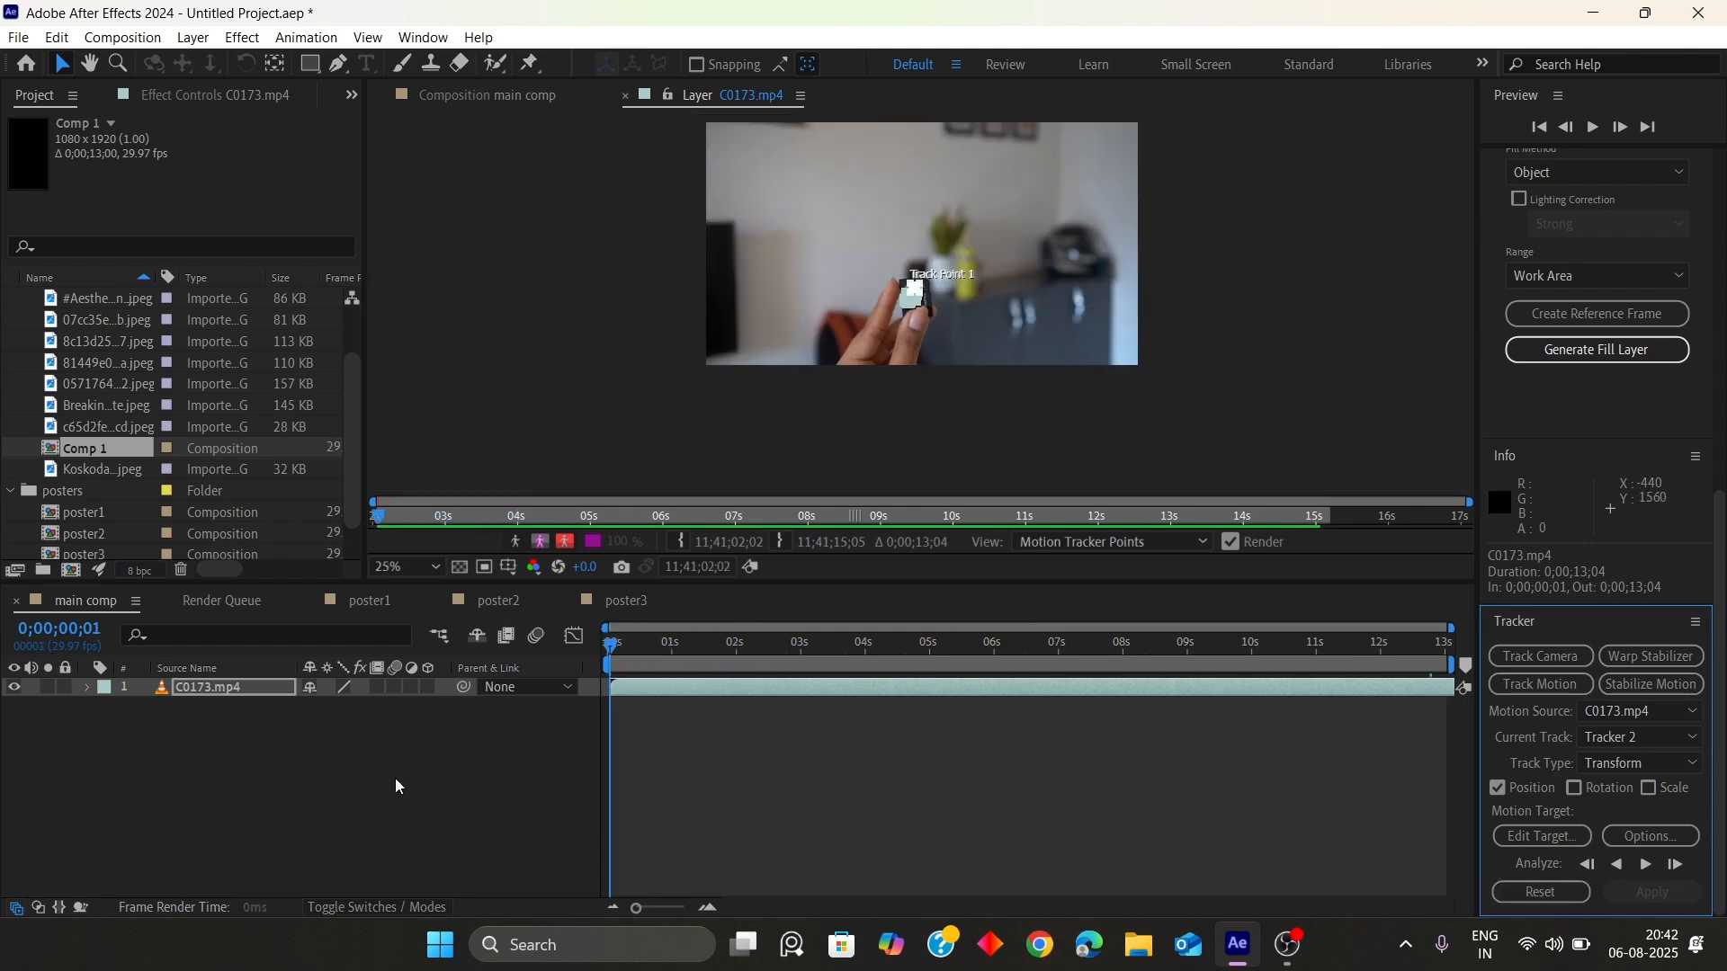
right_click(396, 779)
mouse_move(474, 519)
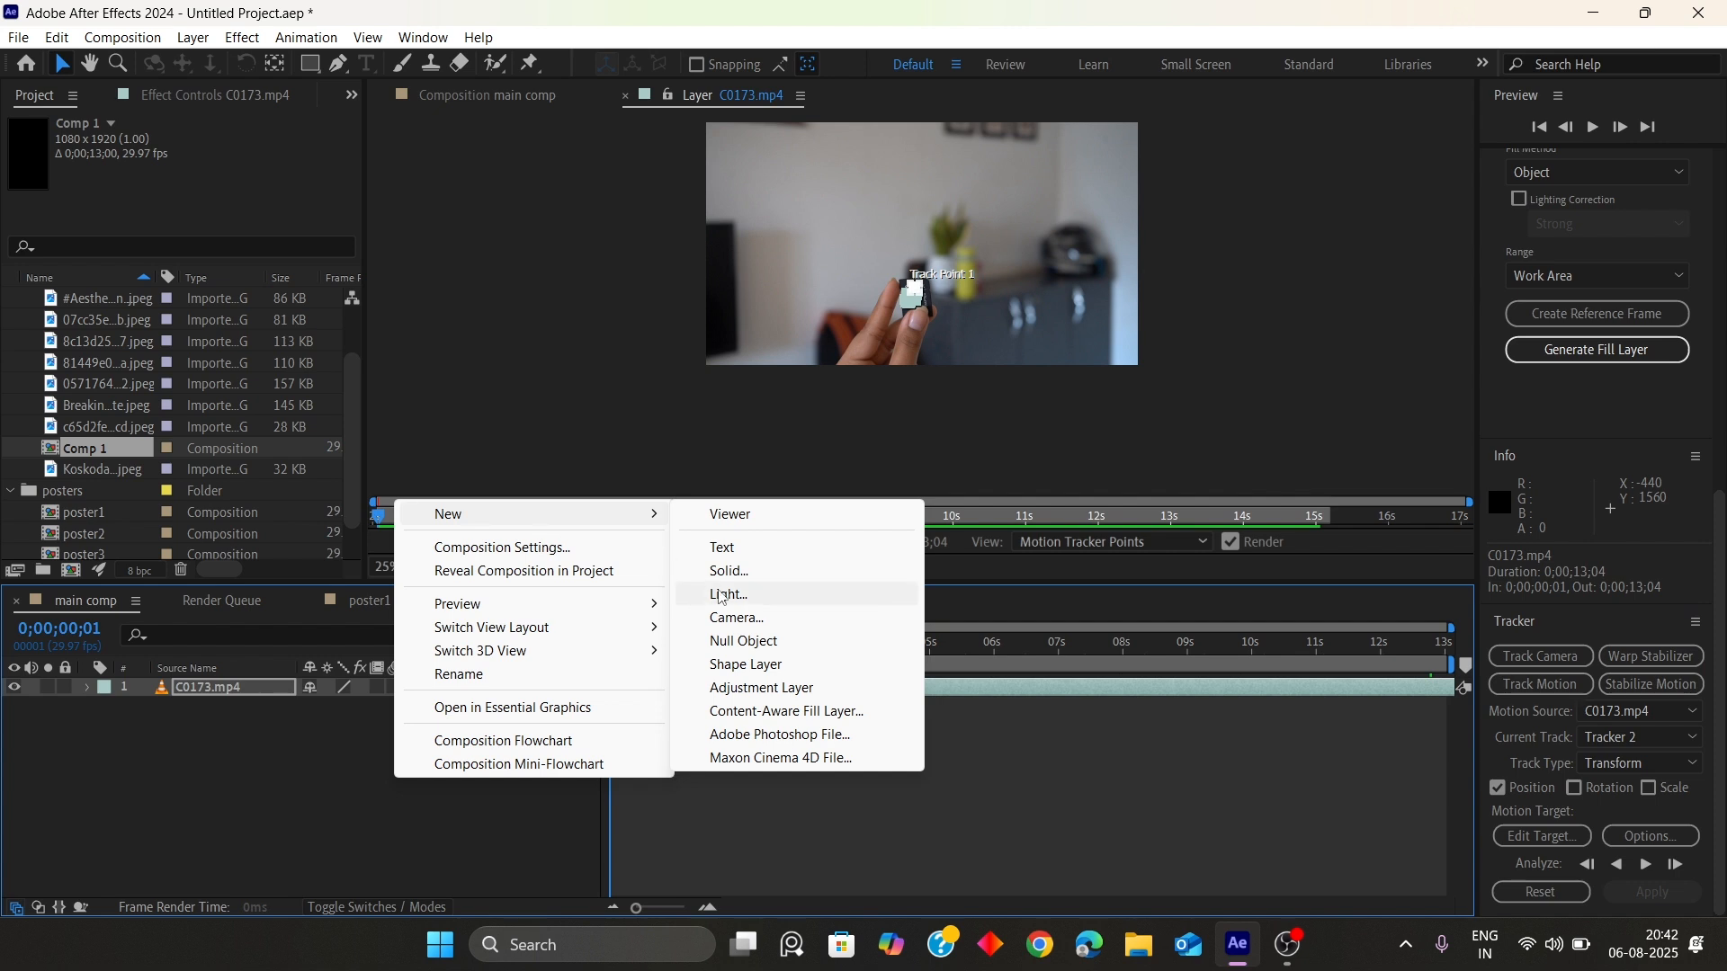
left_click(743, 641)
Set the null as the tracker's motion target and apply the tracking data to it
left_click(1559, 843)
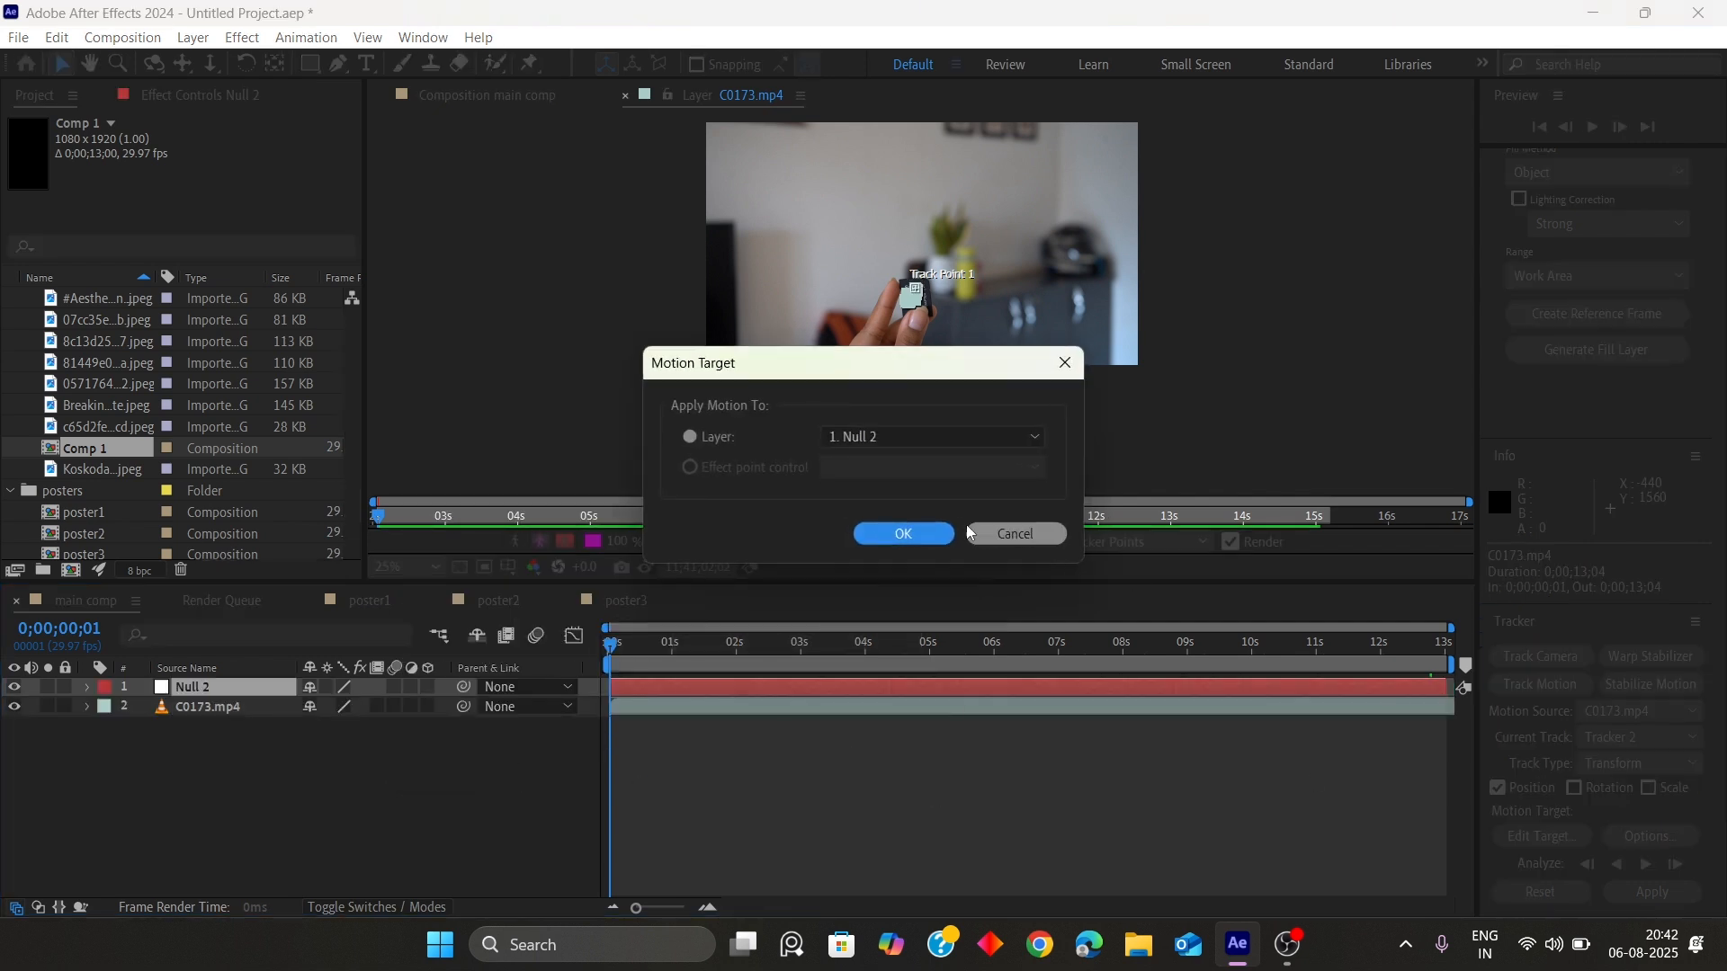
left_click(894, 439)
left_click(876, 460)
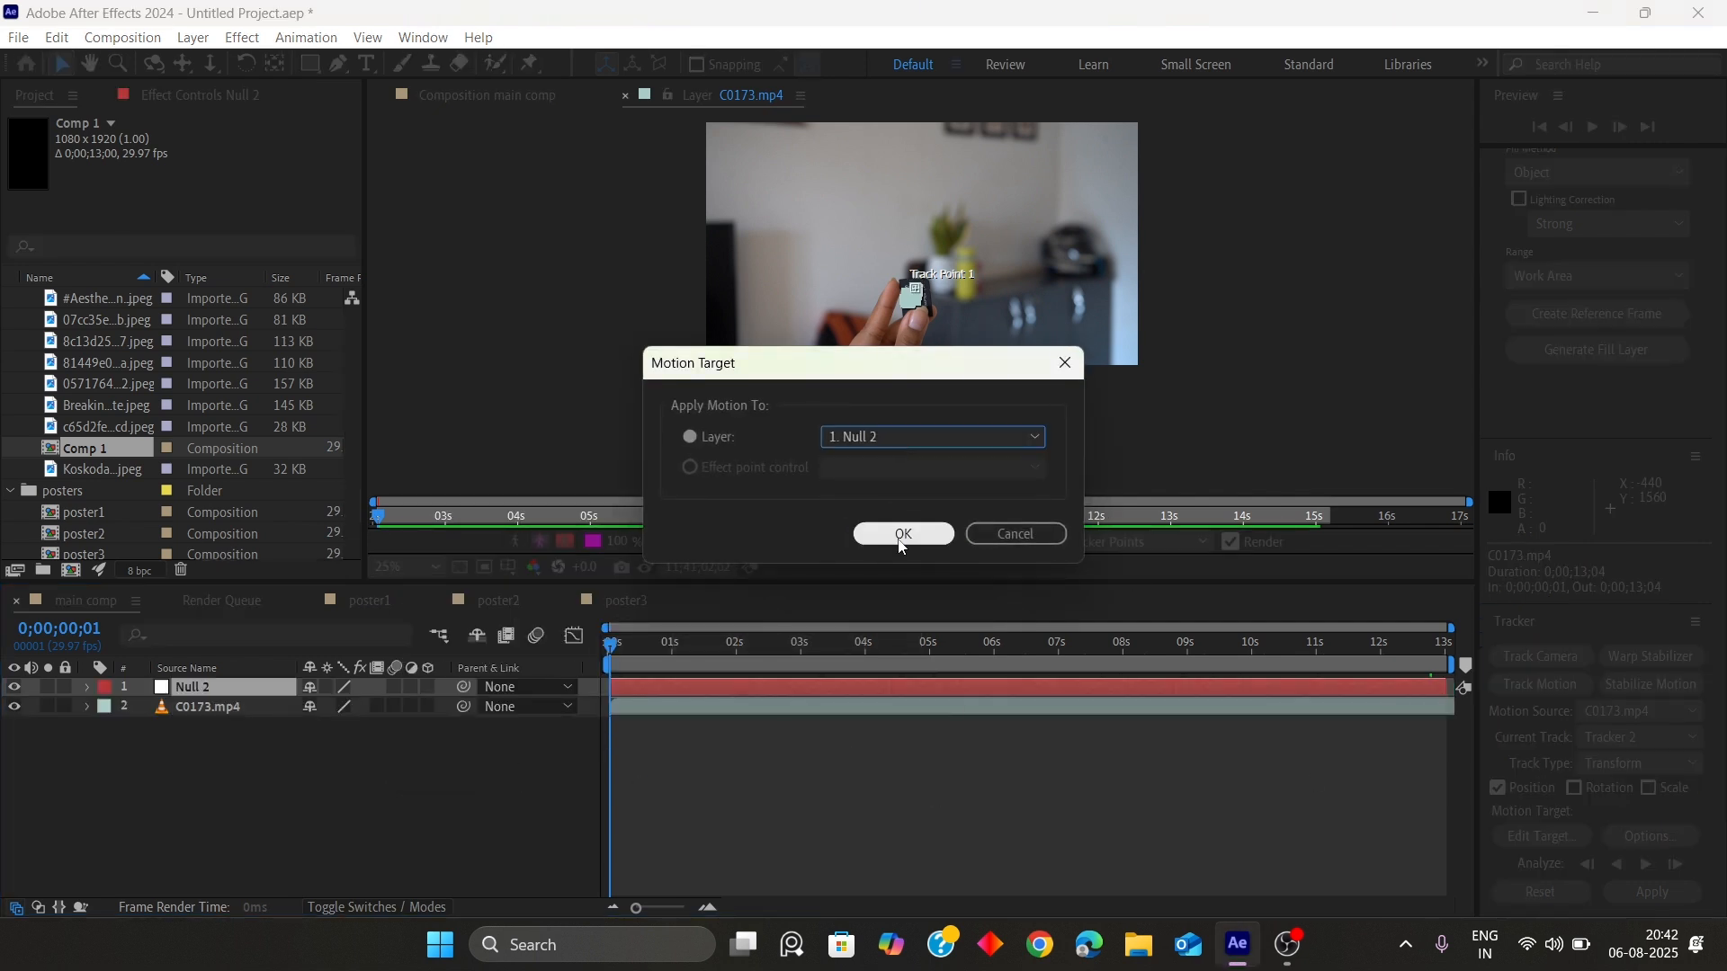
left_click(904, 535)
left_click(1652, 892)
left_click(834, 494)
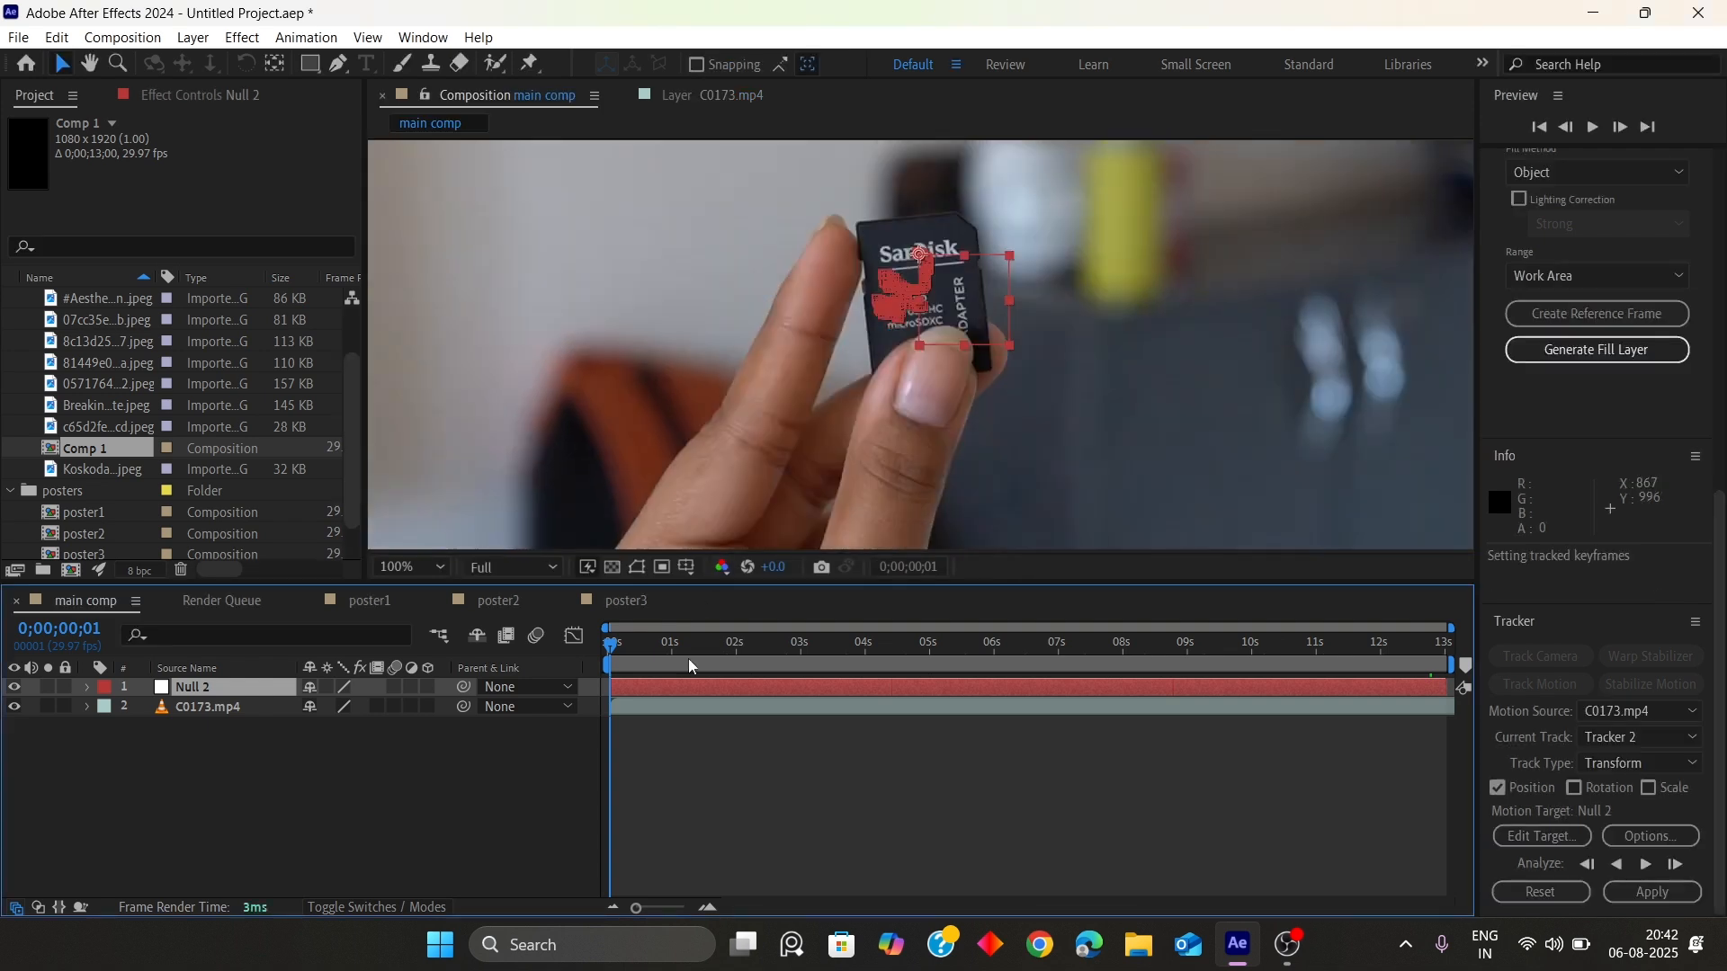
Review the null's tracked motion by fitting the view and scrubbing the main comp timeline
scroll(743, 452, "down", 4)
left_click(414, 565)
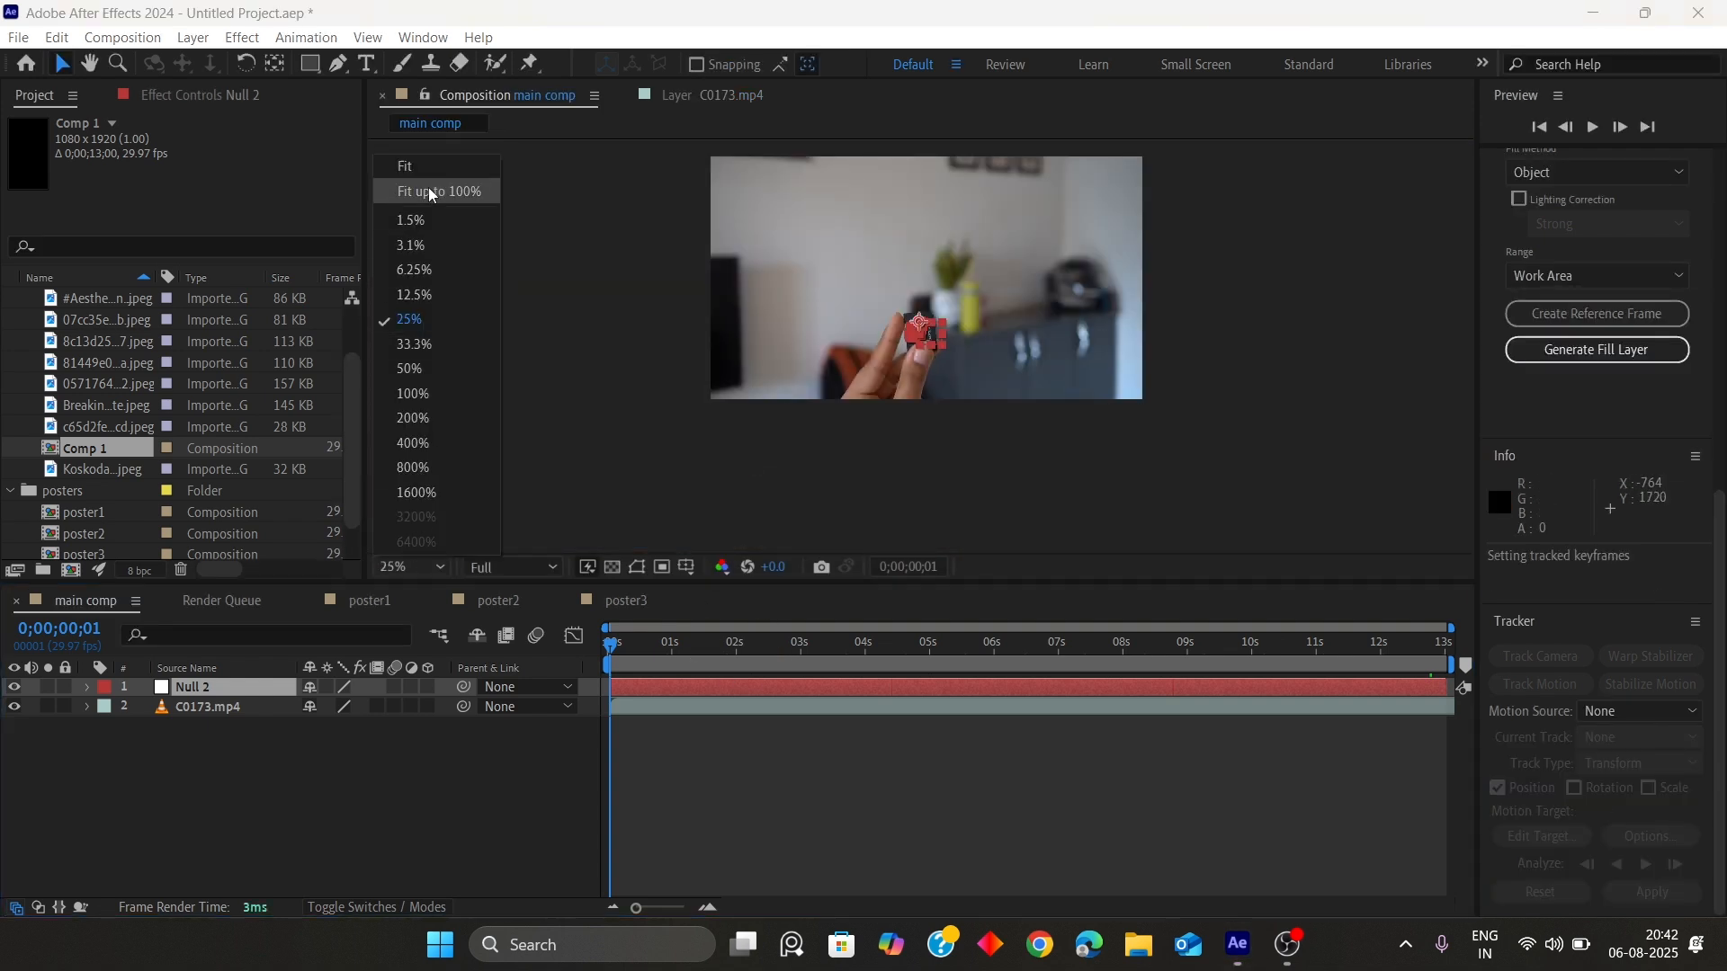
left_click(428, 187)
left_click_drag(632, 644, 861, 644)
left_click_drag(974, 669, 548, 616)
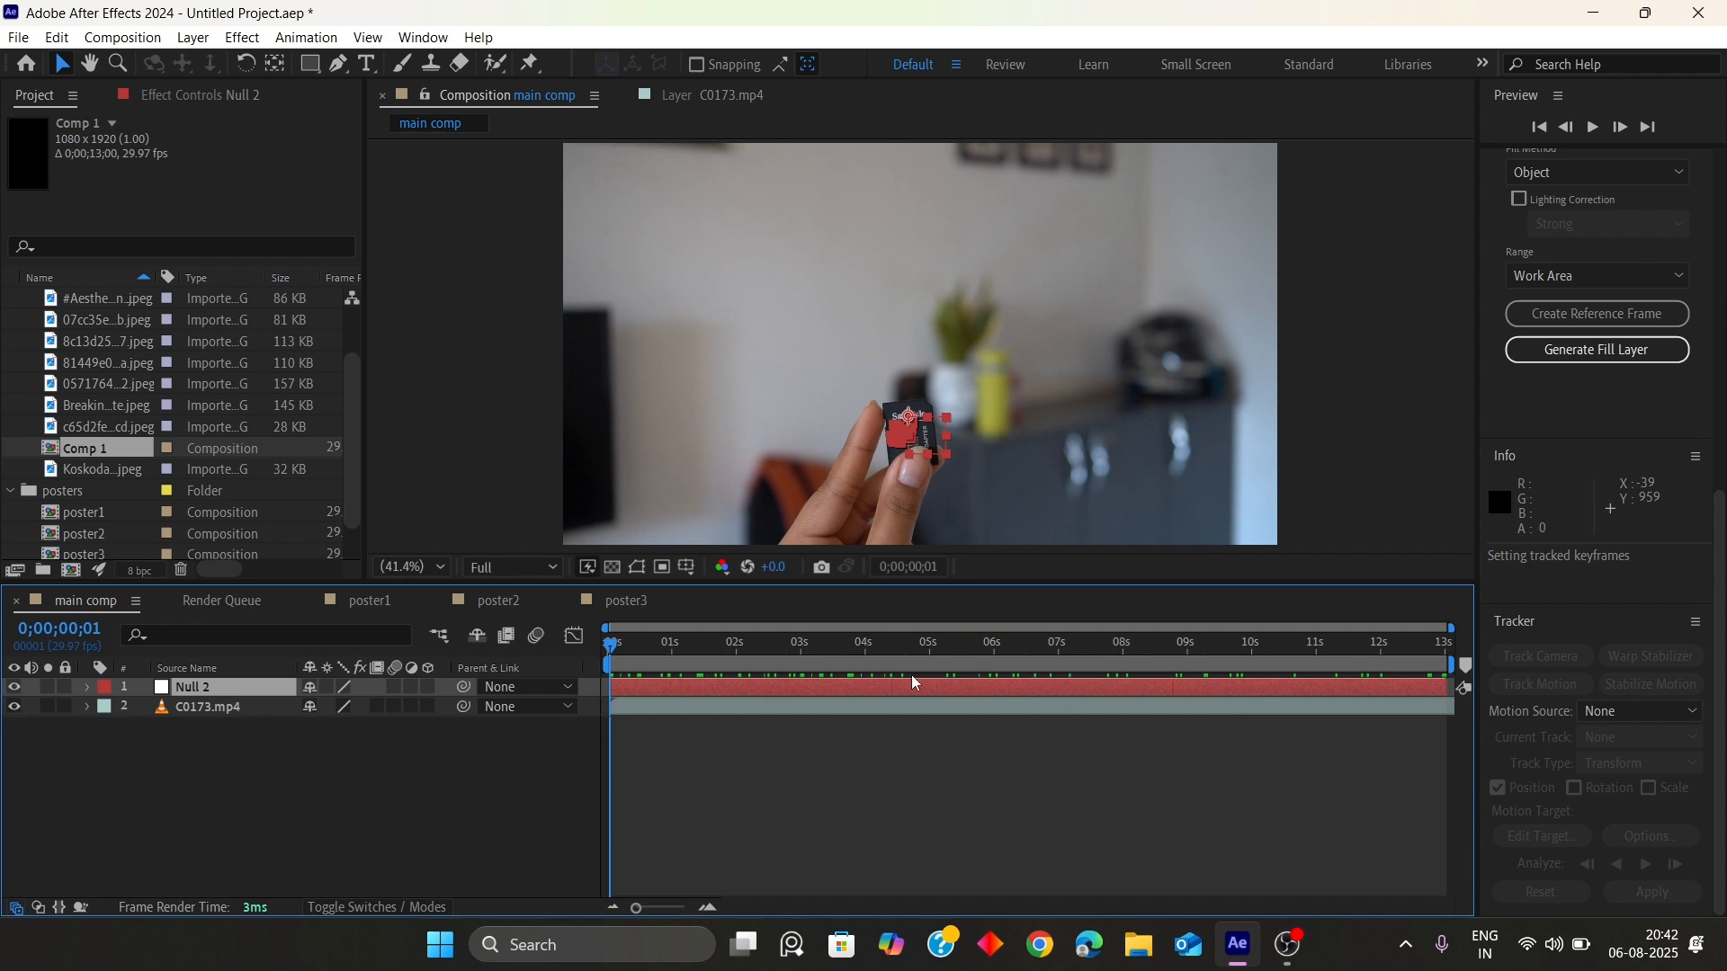
left_click_drag(611, 649, 570, 648)
left_click(573, 640)
left_click(578, 640)
Rename the tracked null layer to tracker
left_click(184, 695)
key("Return")
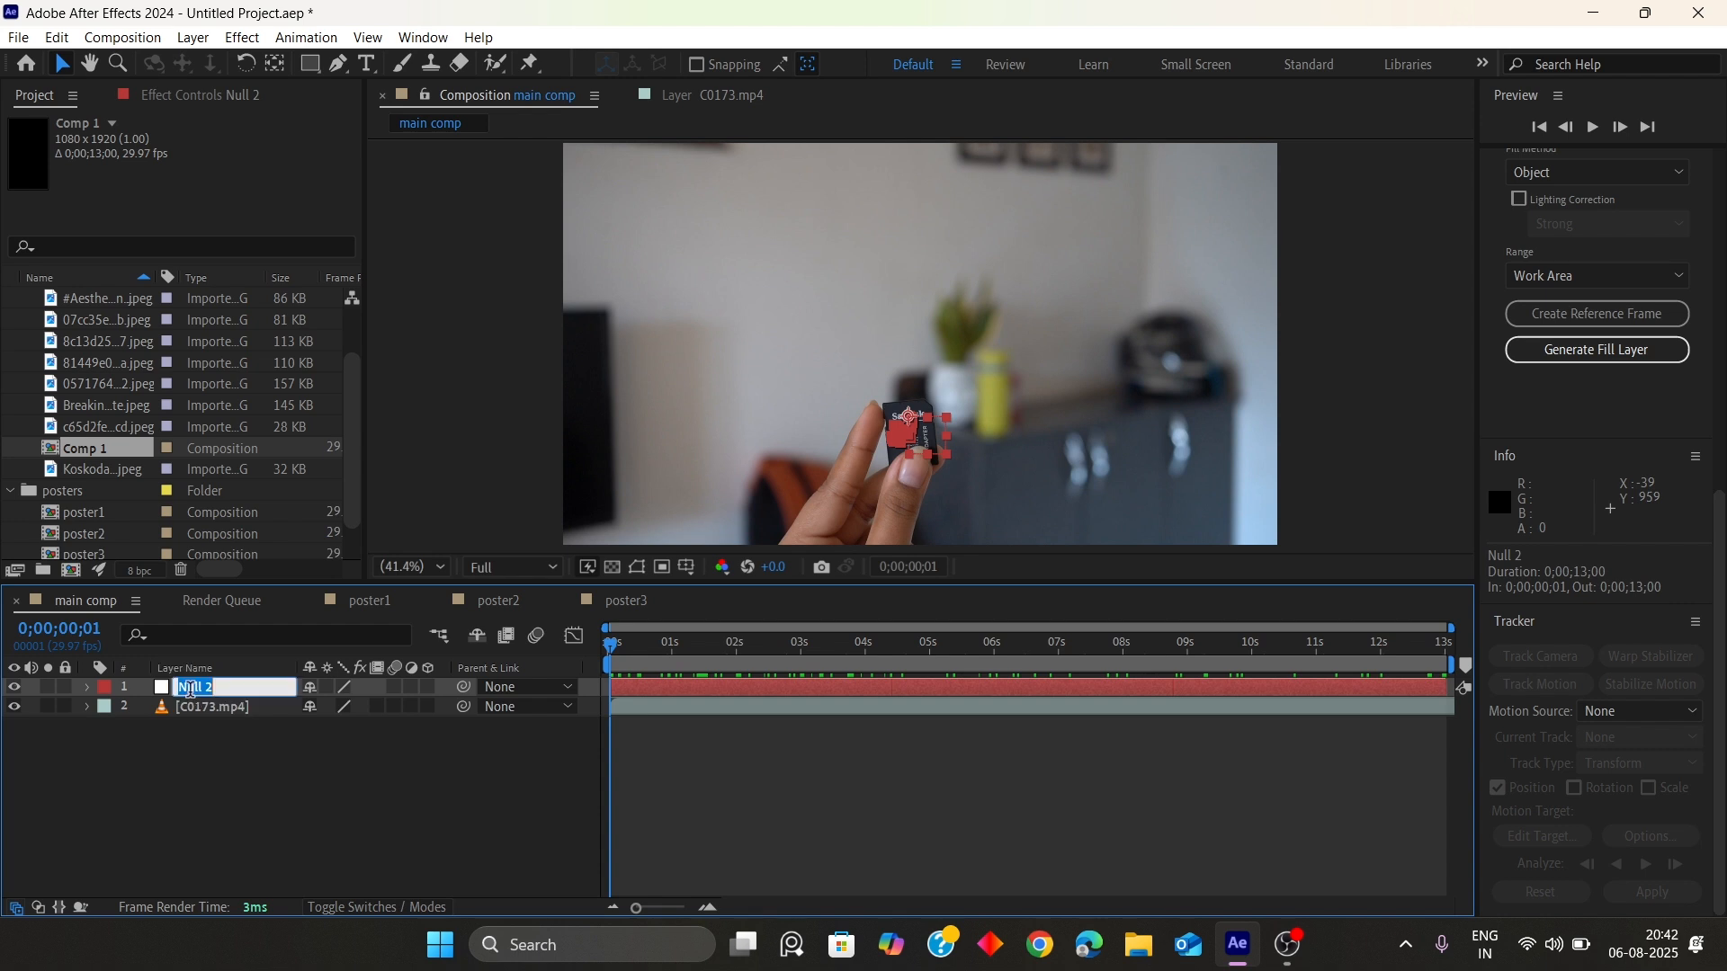
type("tracker")
key("Return")
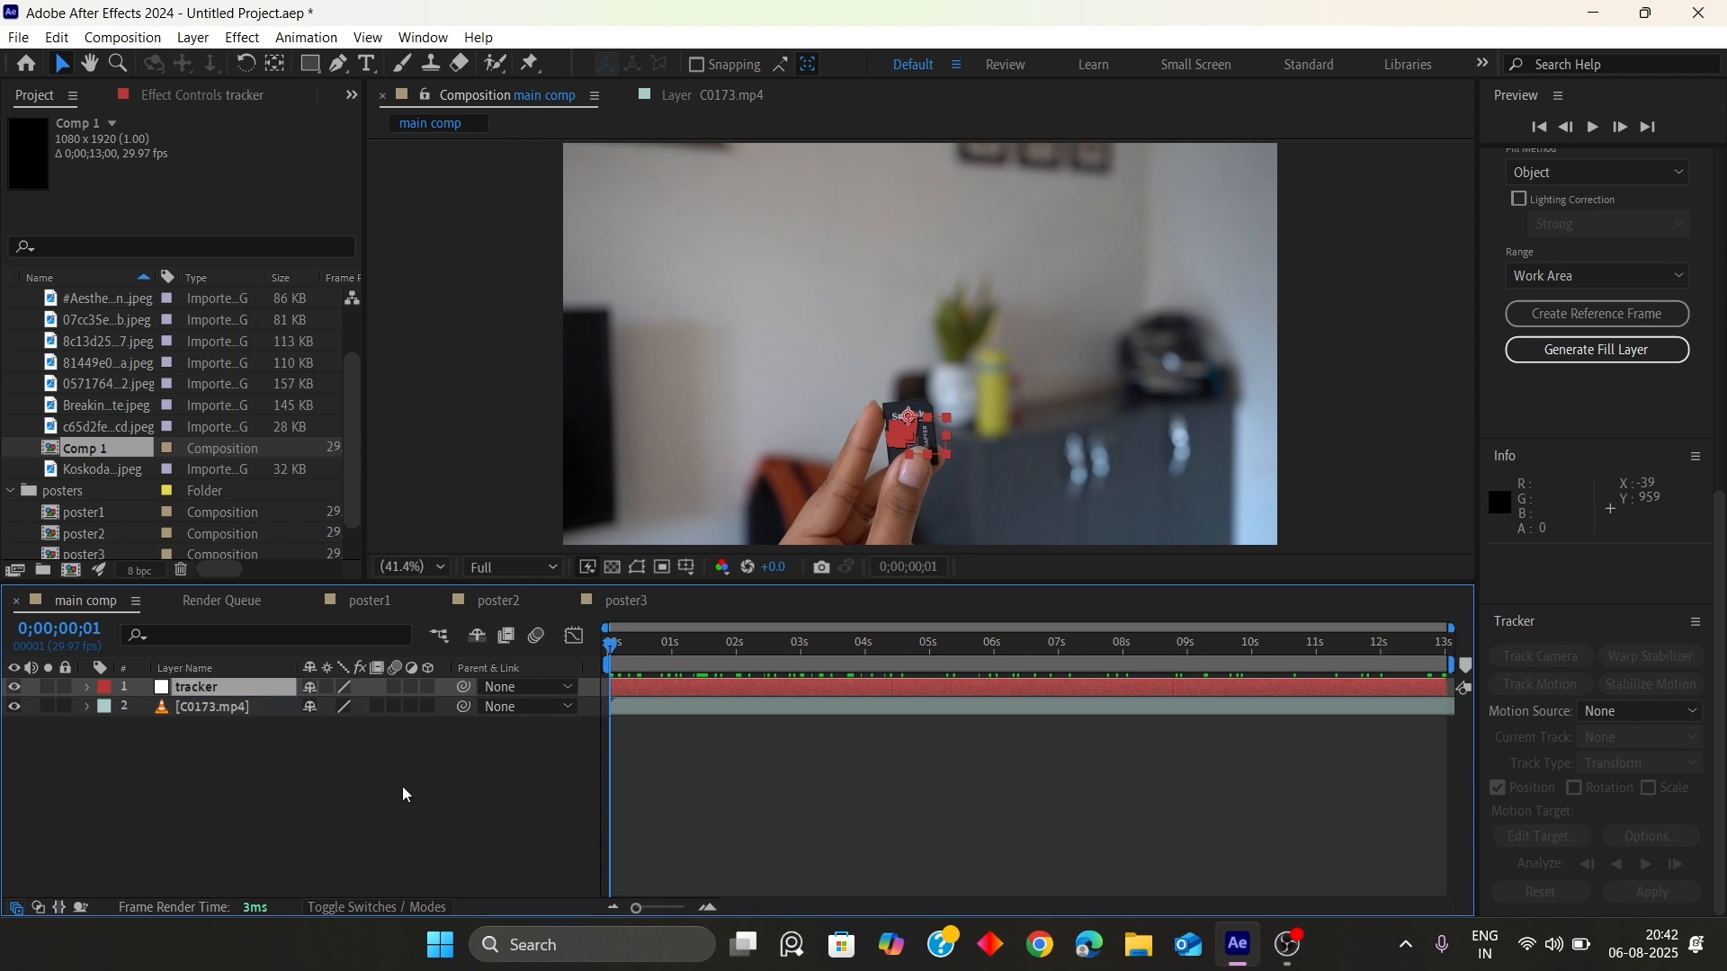
Add a second null object to the main comp
right_click(277, 832)
mouse_move(328, 548)
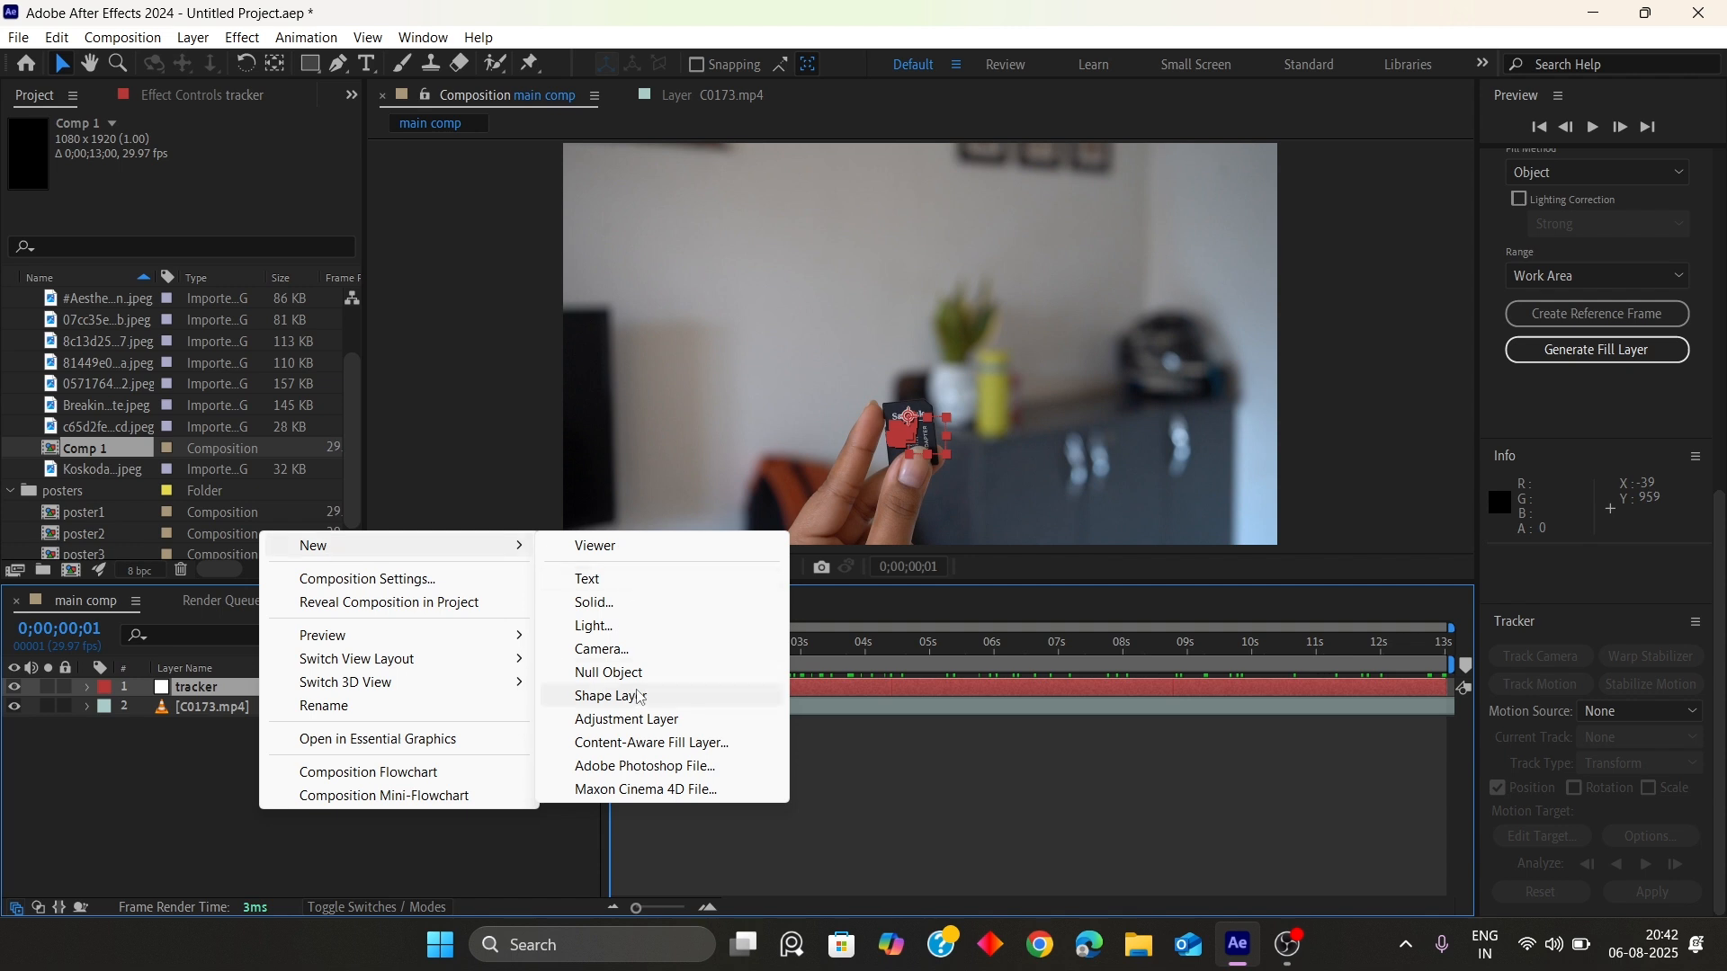
left_click(608, 673)
left_click(209, 781)
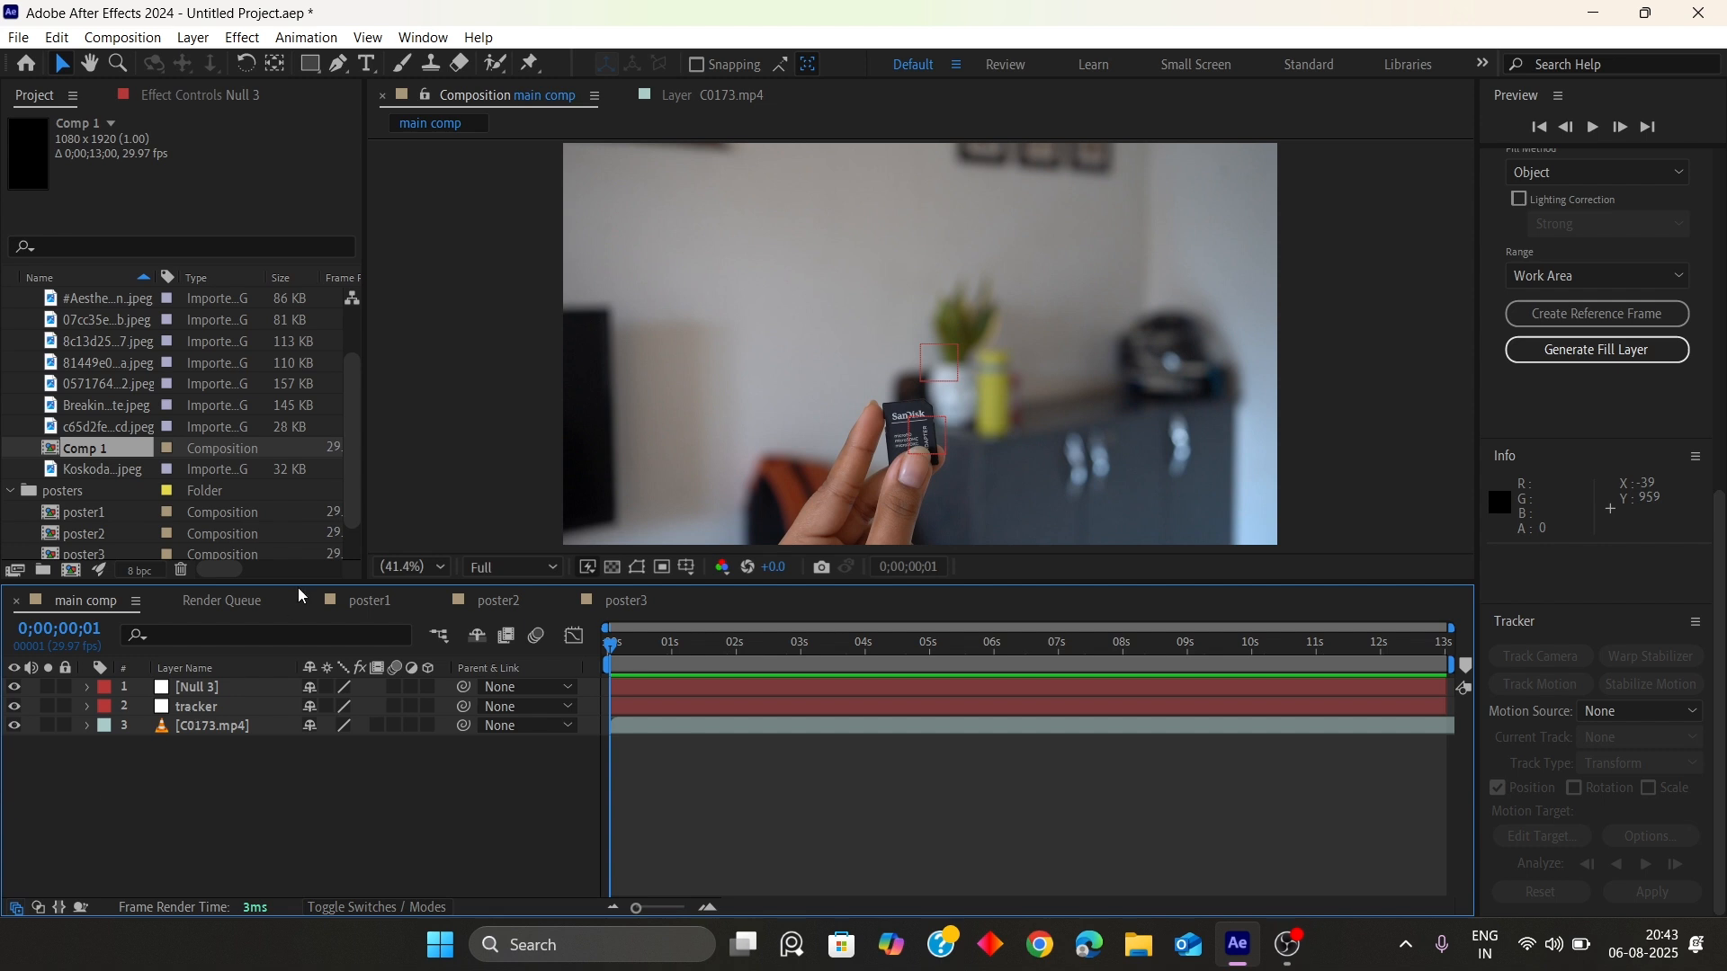
Duplicate poster3 as poster4 and open poster4
left_click(627, 600)
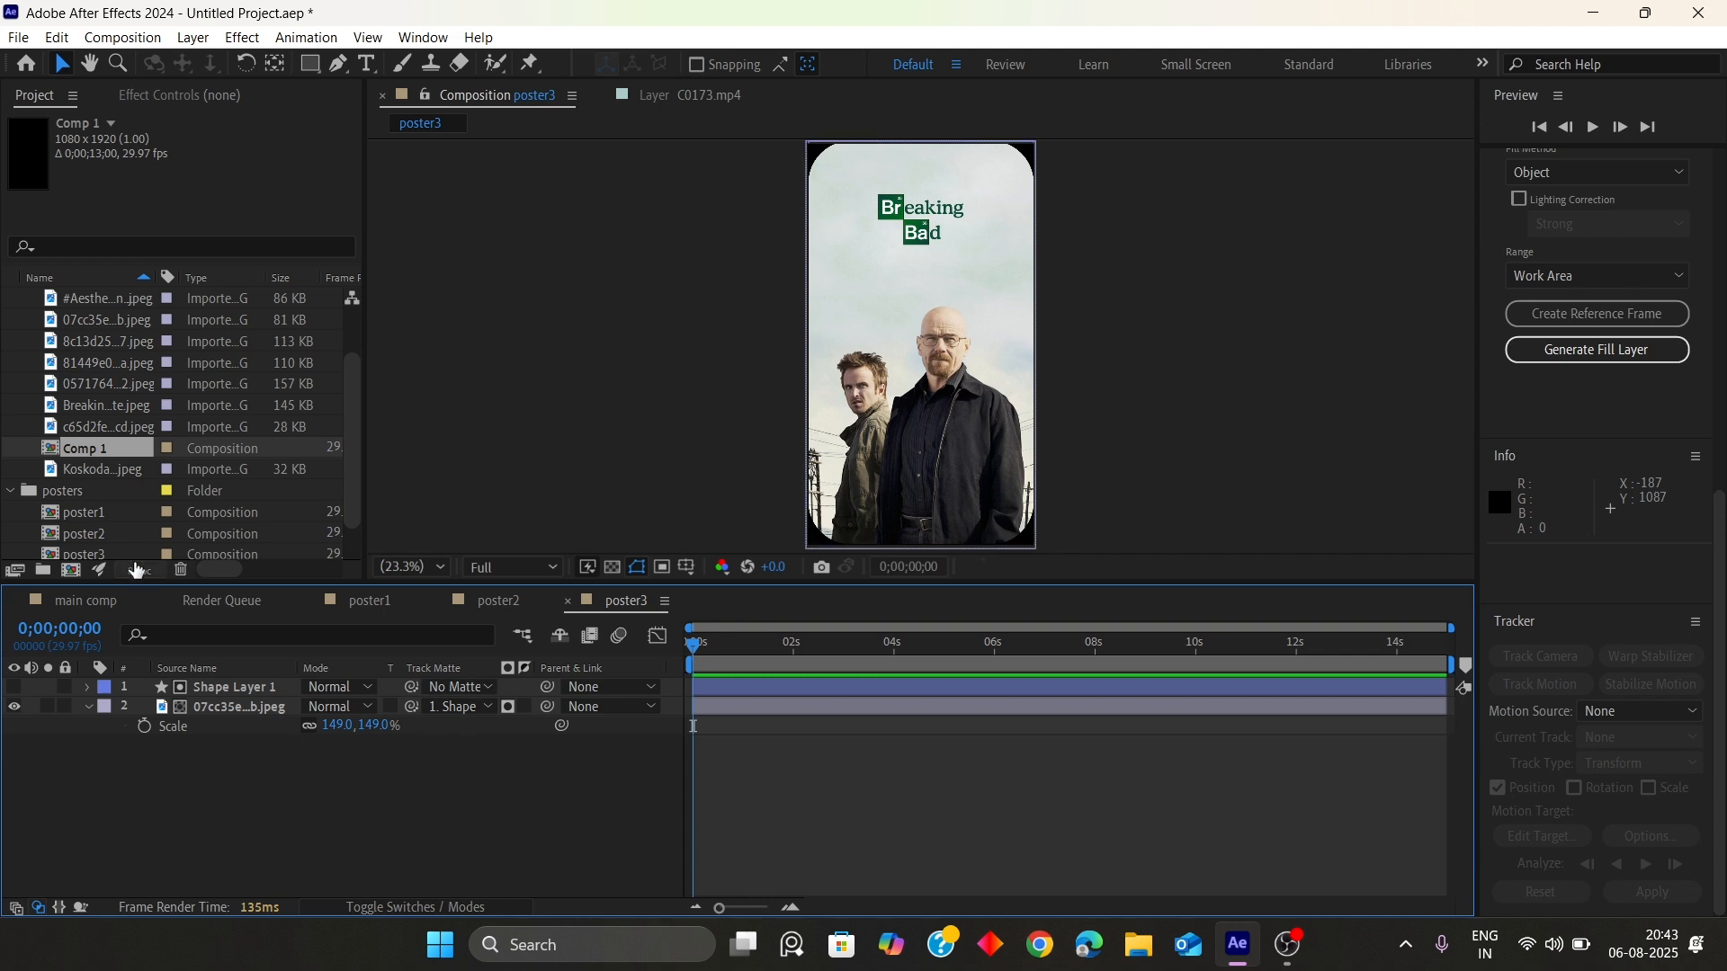
scroll(104, 523, "down", 1)
left_click(106, 512)
key("ctrl+d")
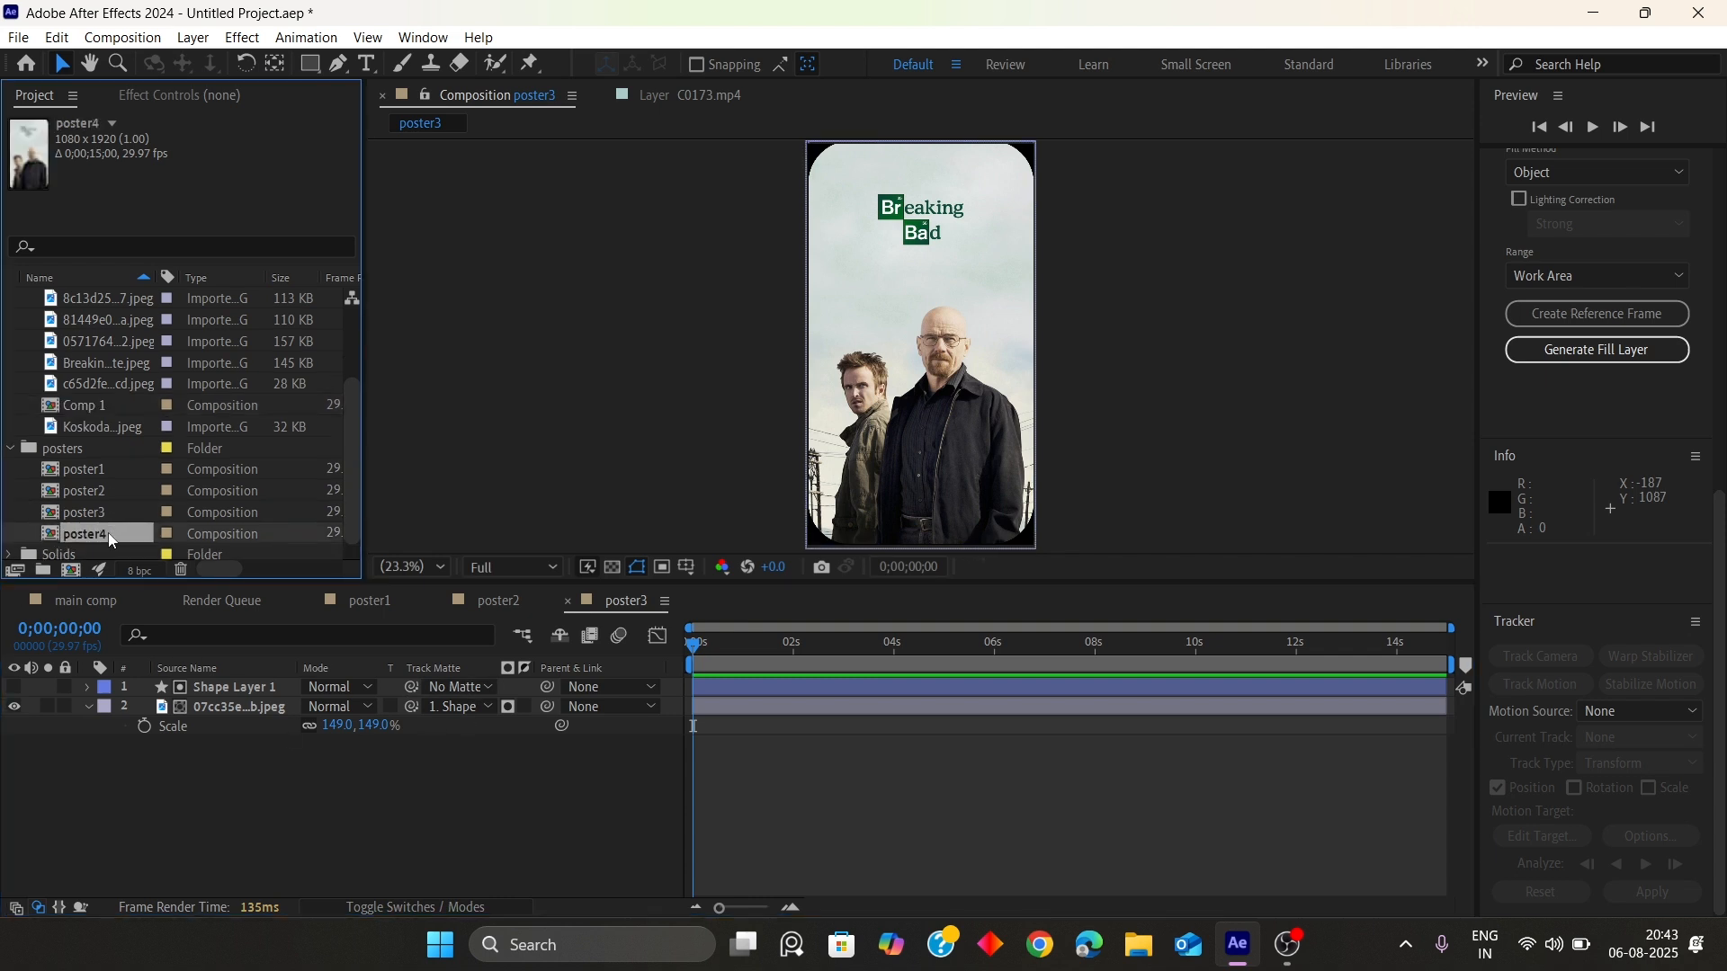
double_click(108, 532)
Delete Comp 1 from the project
left_click(100, 386)
scroll(104, 432, "up", 3)
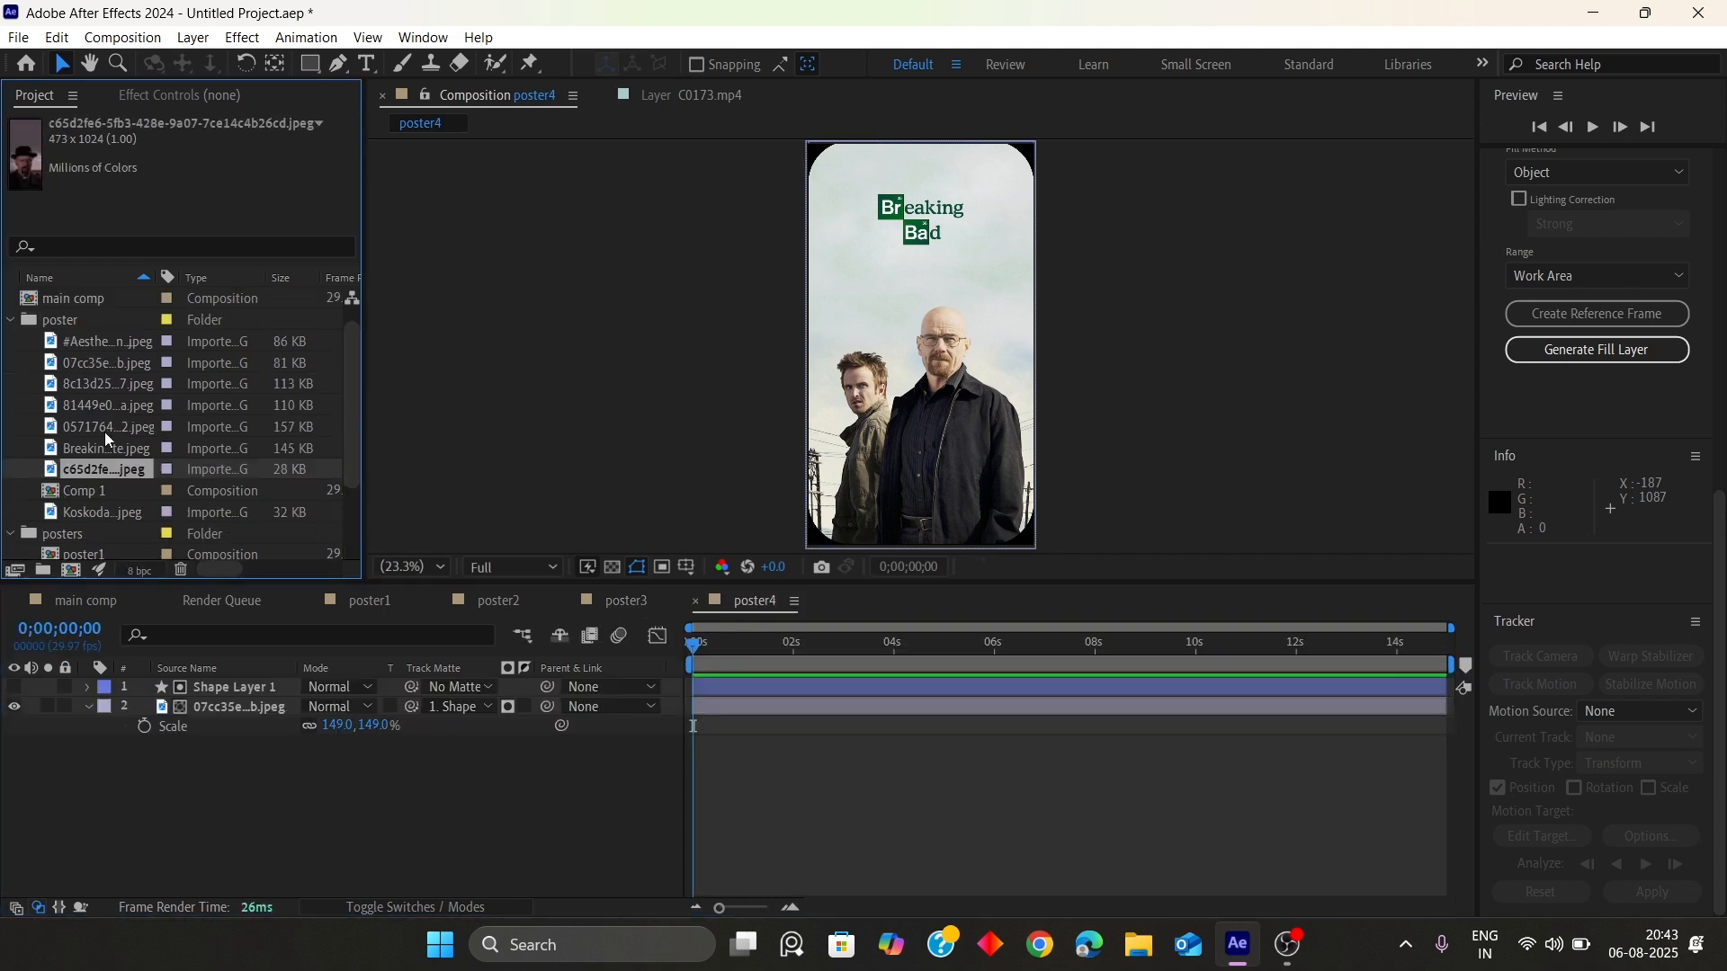
left_click(85, 508)
key("Delete")
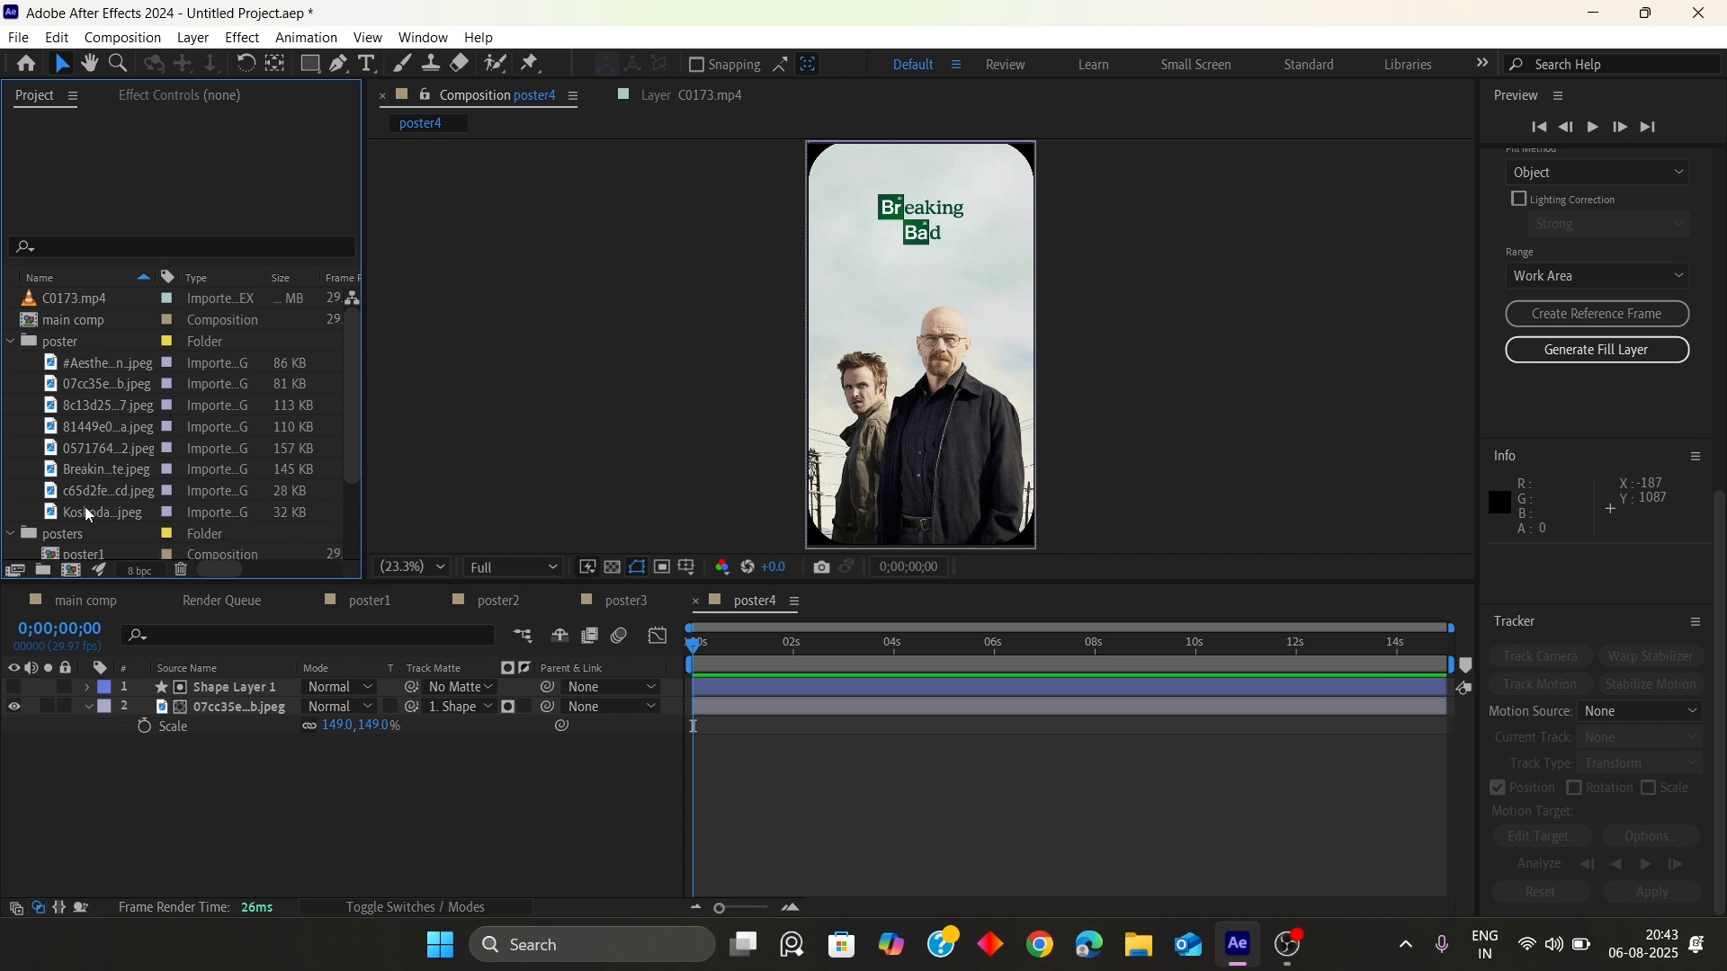
Replace poster4's image layer with the Koskoda…jpeg image and scale it to 320%
left_click(99, 509)
left_click(243, 706)
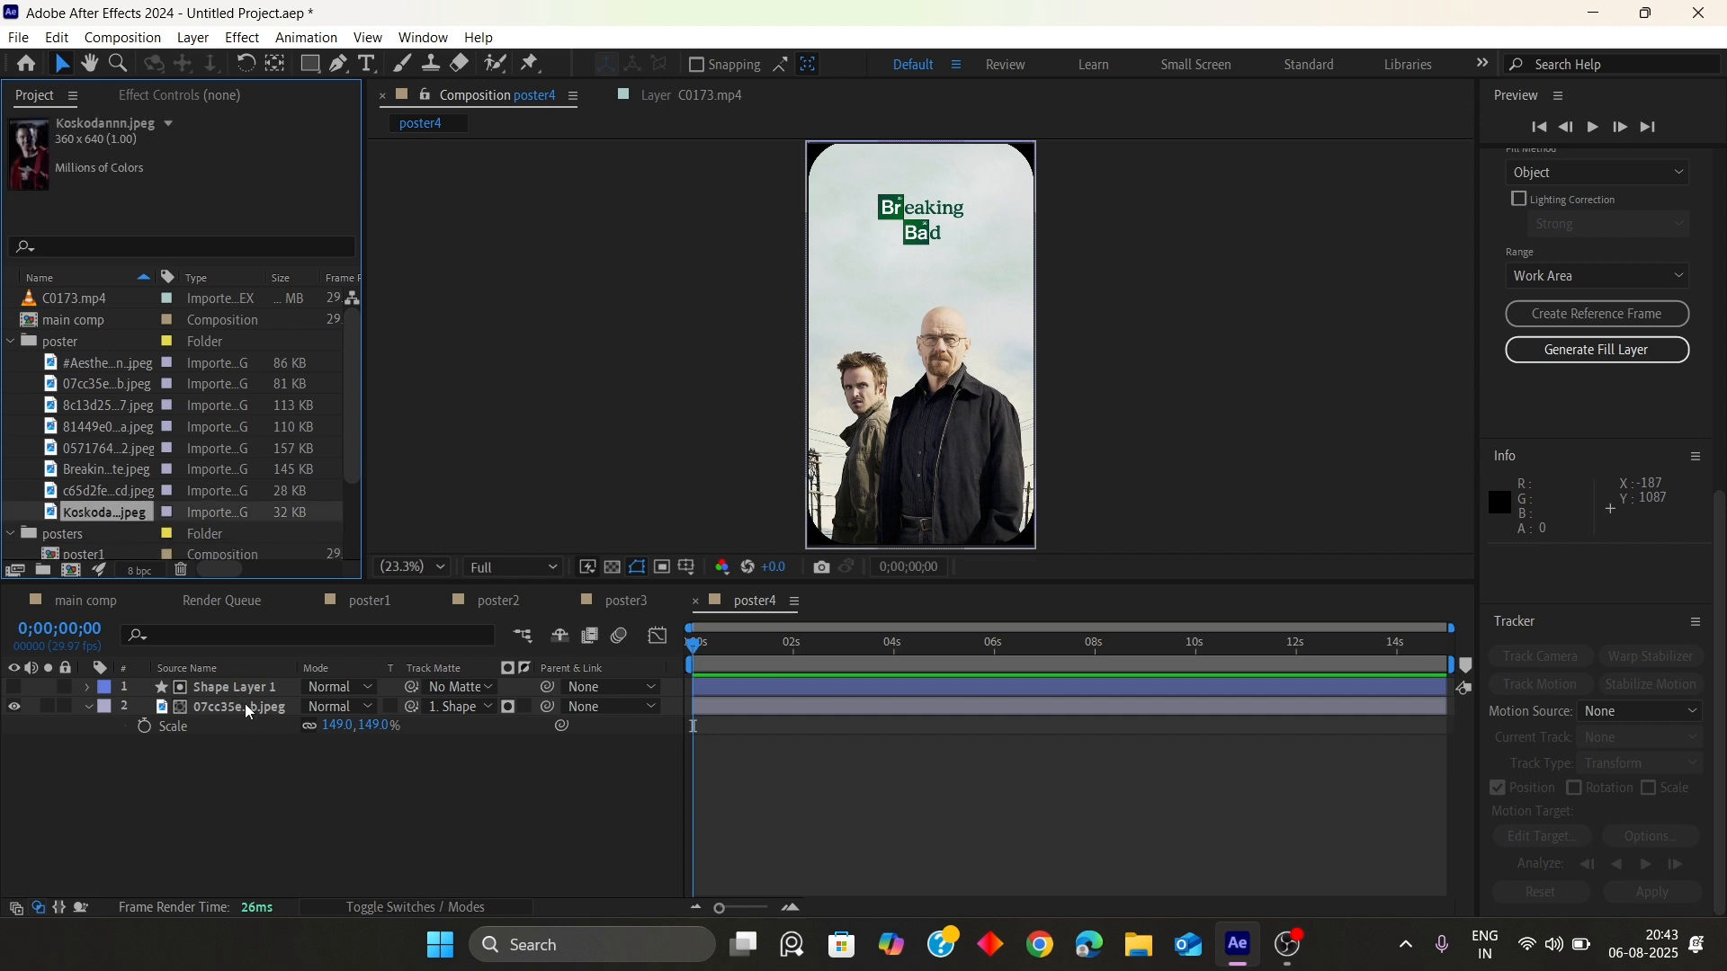
left_click_drag(112, 511, 921, 350)
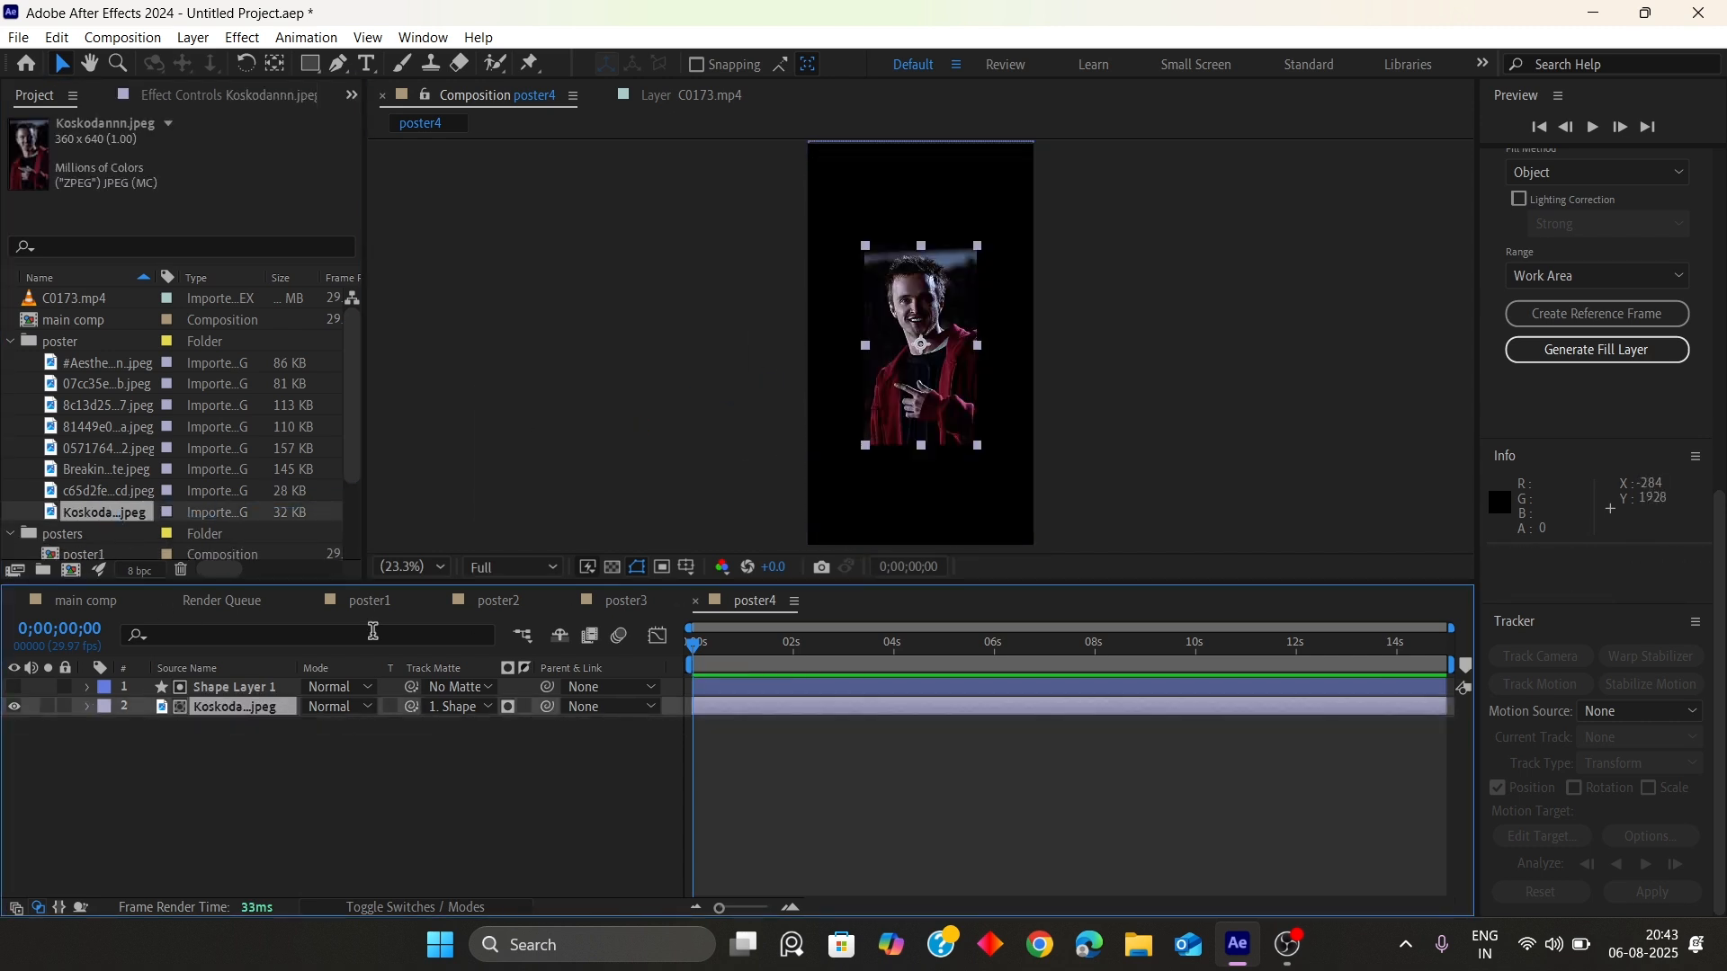
left_click_drag(357, 736, 511, 736)
Duplicate poster4 as poster5 and open poster5
scroll(96, 536, "down", 2)
left_click(99, 509)
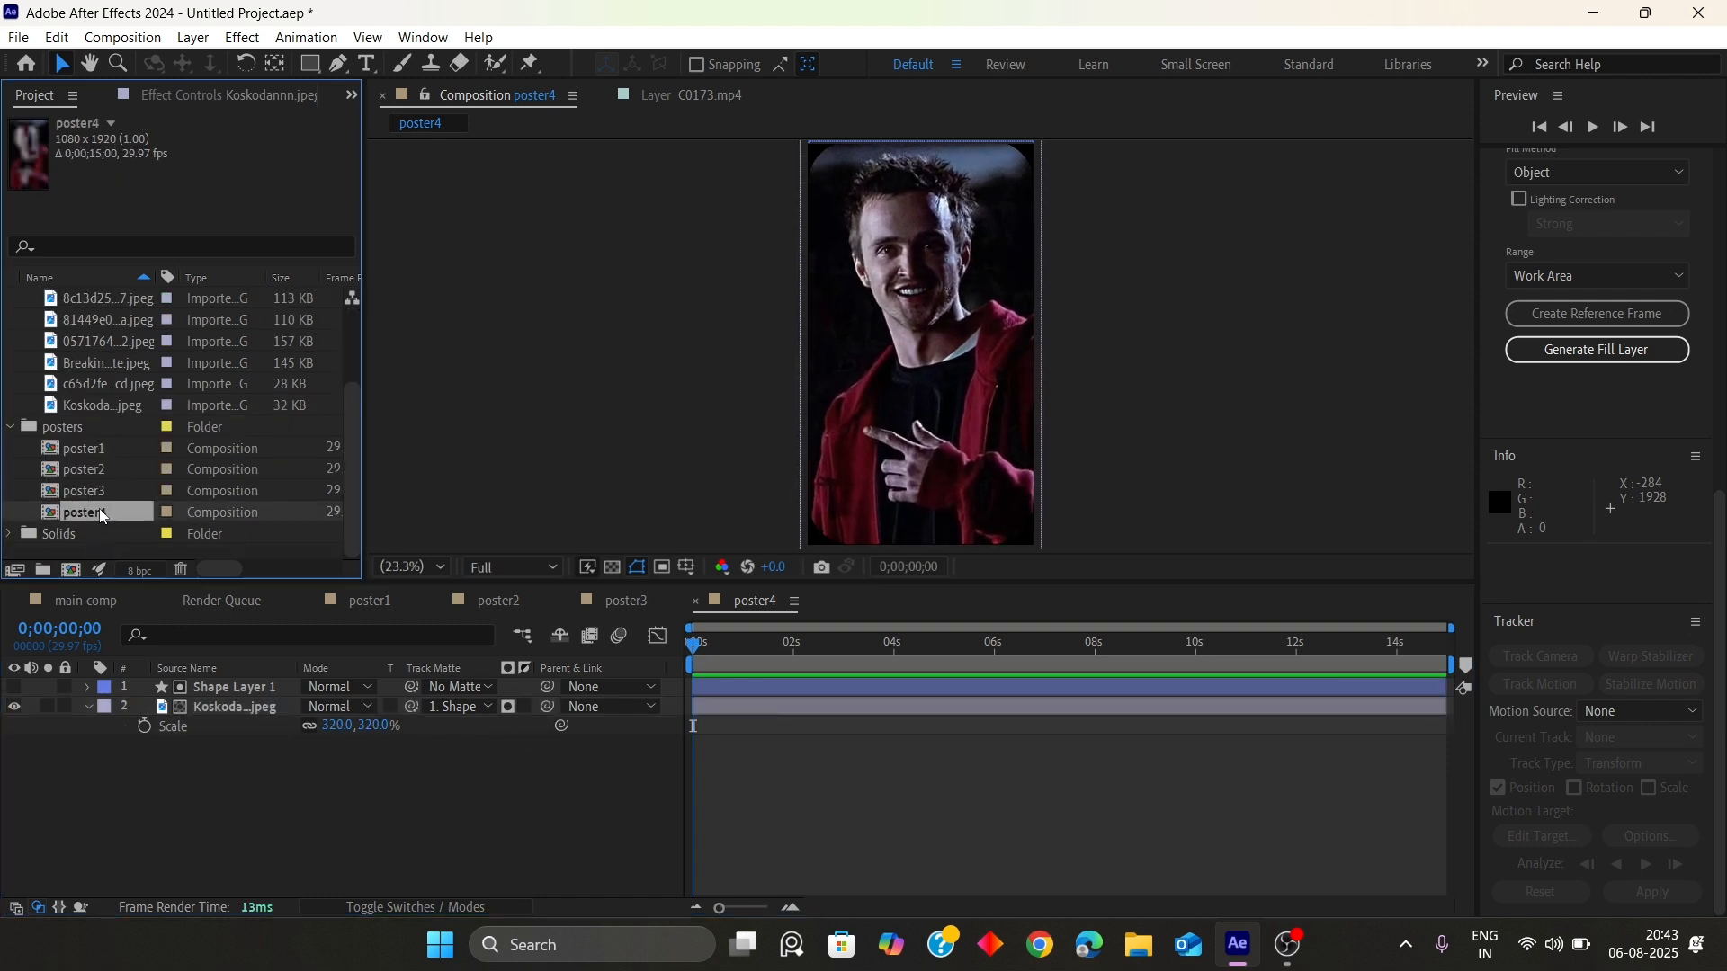
key("ctrl+d")
double_click(108, 535)
Replace poster5's image layer with the c65d2fe…cd.jpeg image and scale it to 236%
scroll(99, 430, "up", 2)
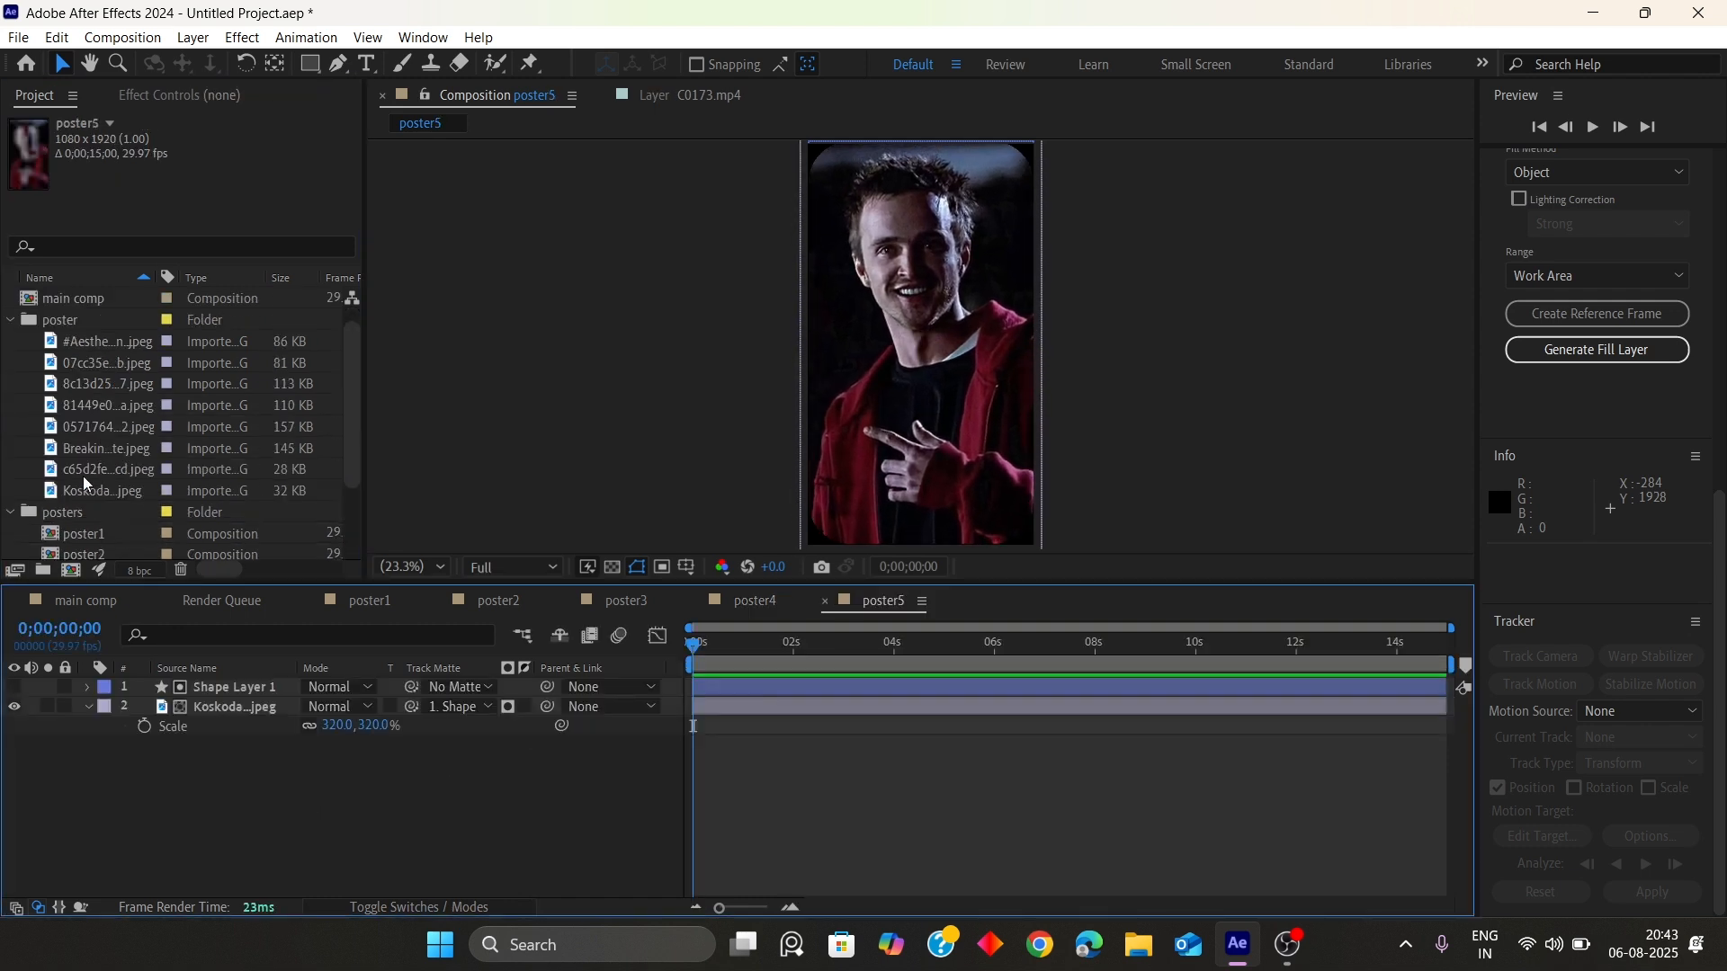
left_click(88, 471)
left_click(224, 705)
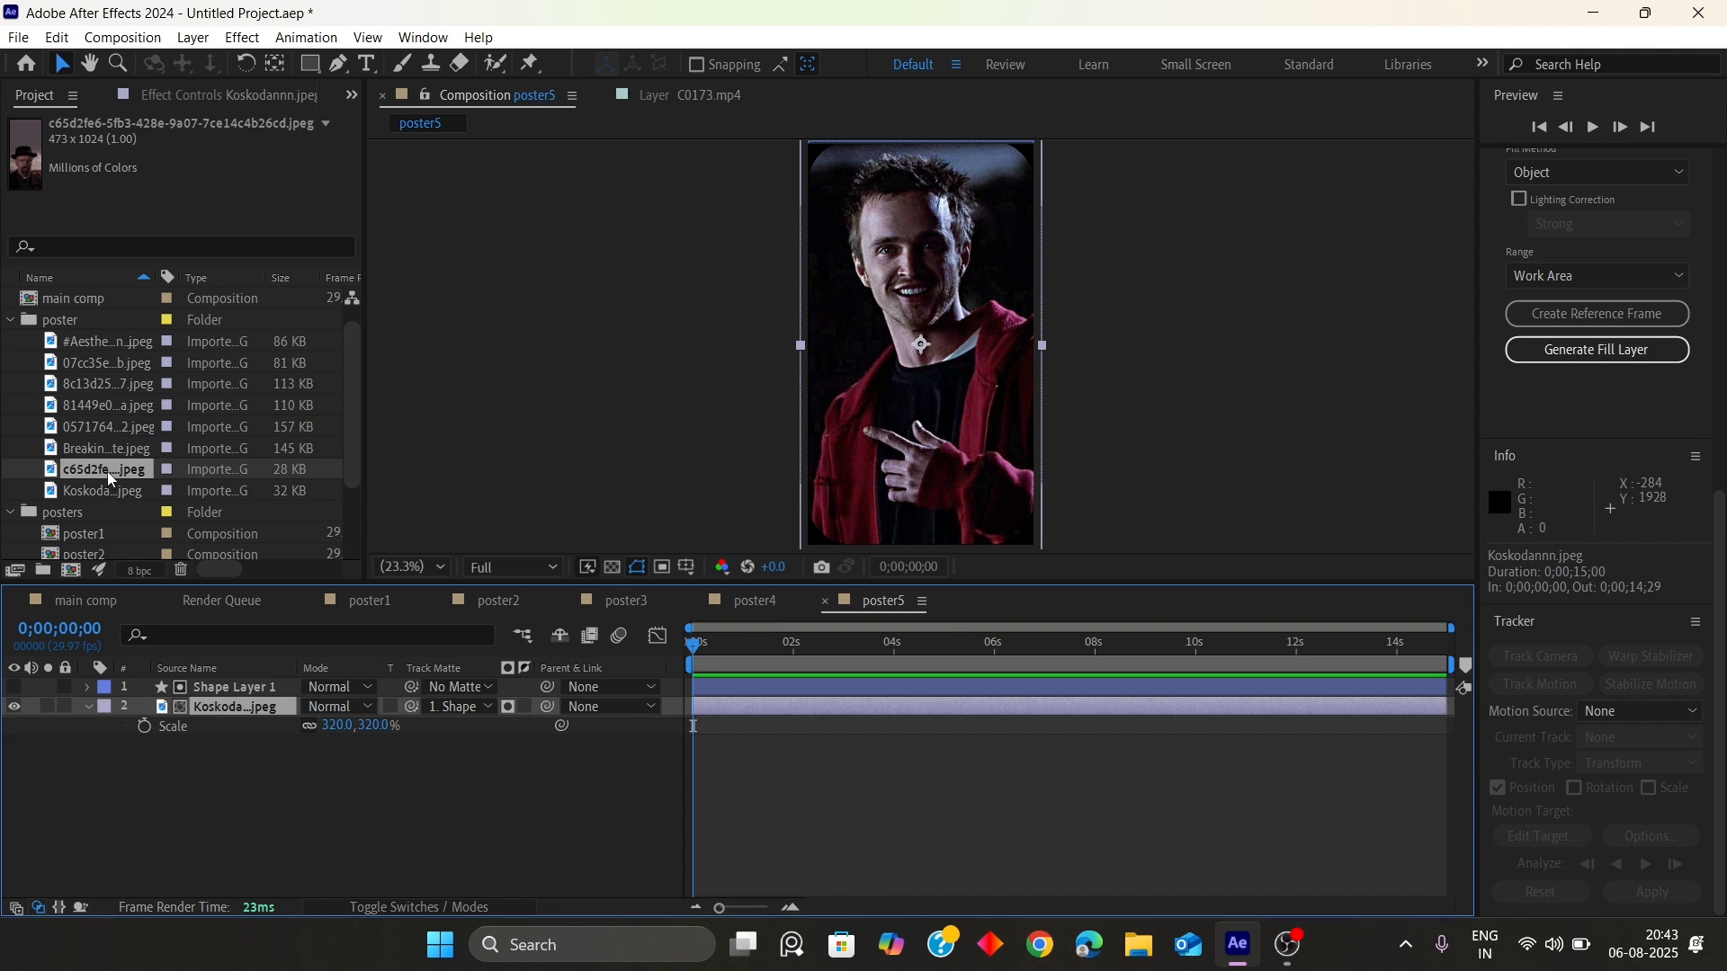
left_click_drag(106, 471, 882, 408)
key("s")
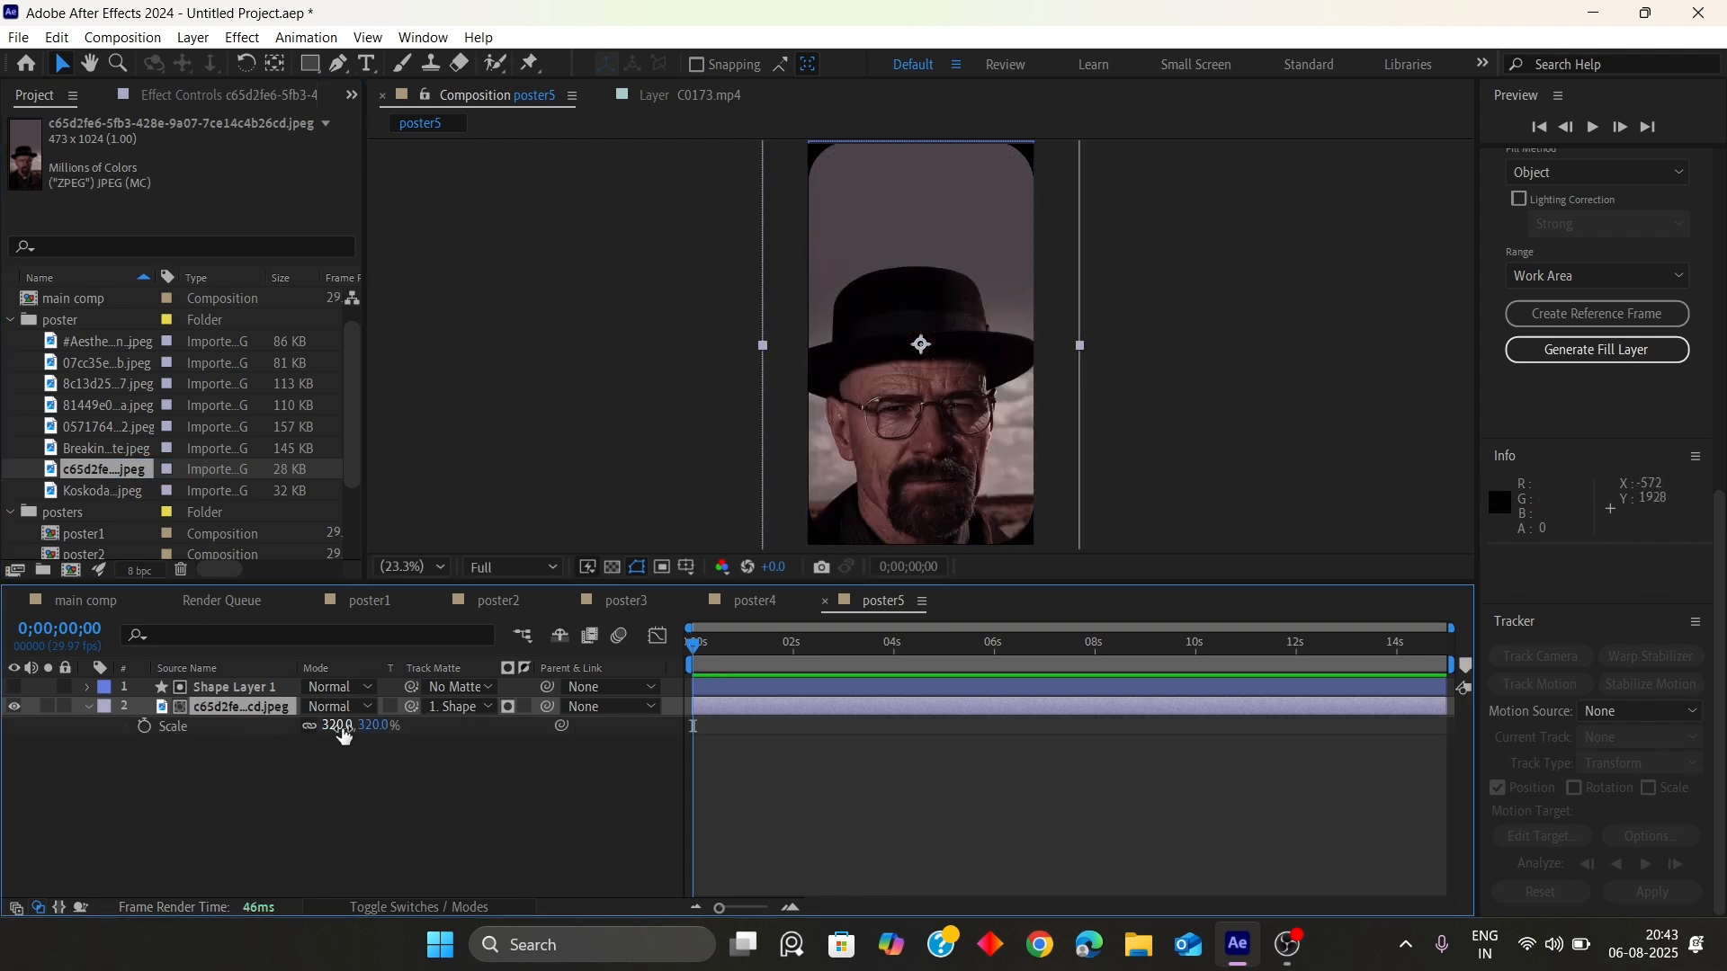
left_click_drag(338, 725, 214, 690)
left_click(63, 746)
Duplicate poster5 as poster6 and open poster6
scroll(85, 538, "down", 2)
left_click(111, 515)
key("ctrl+d")
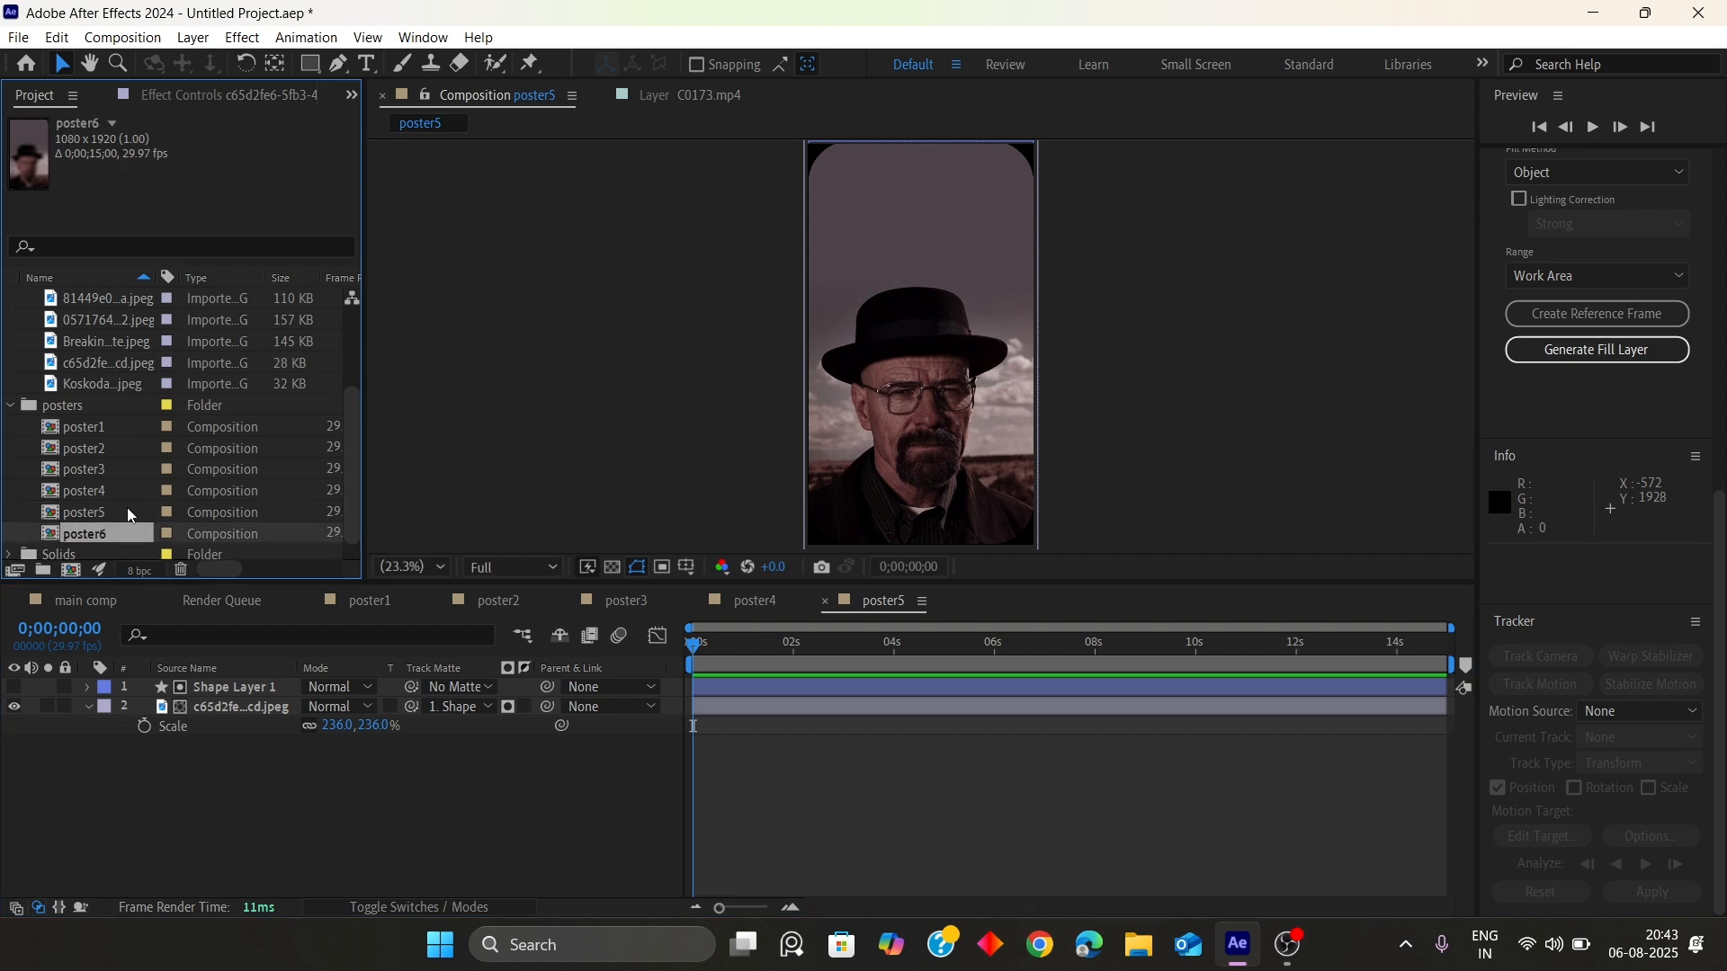
double_click(105, 512)
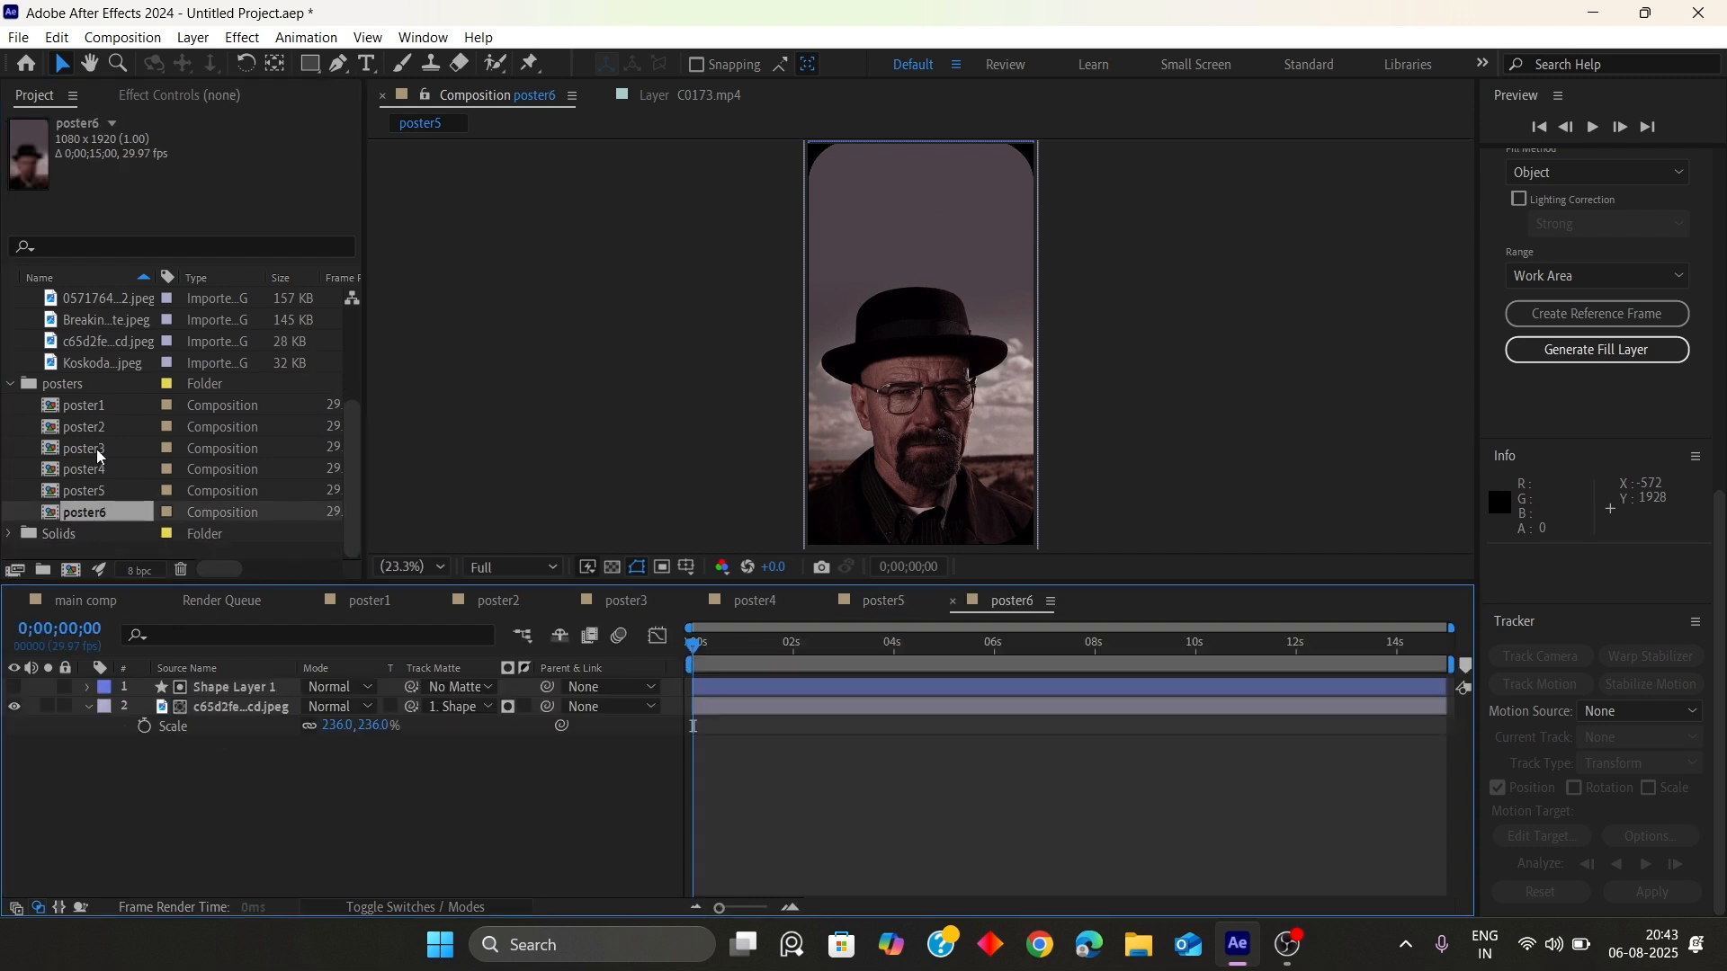
Replace poster6's image layer with the Breakin…te.jpeg image and scale it to 151%
scroll(93, 434, "up", 2)
left_click(95, 405)
left_click(180, 707)
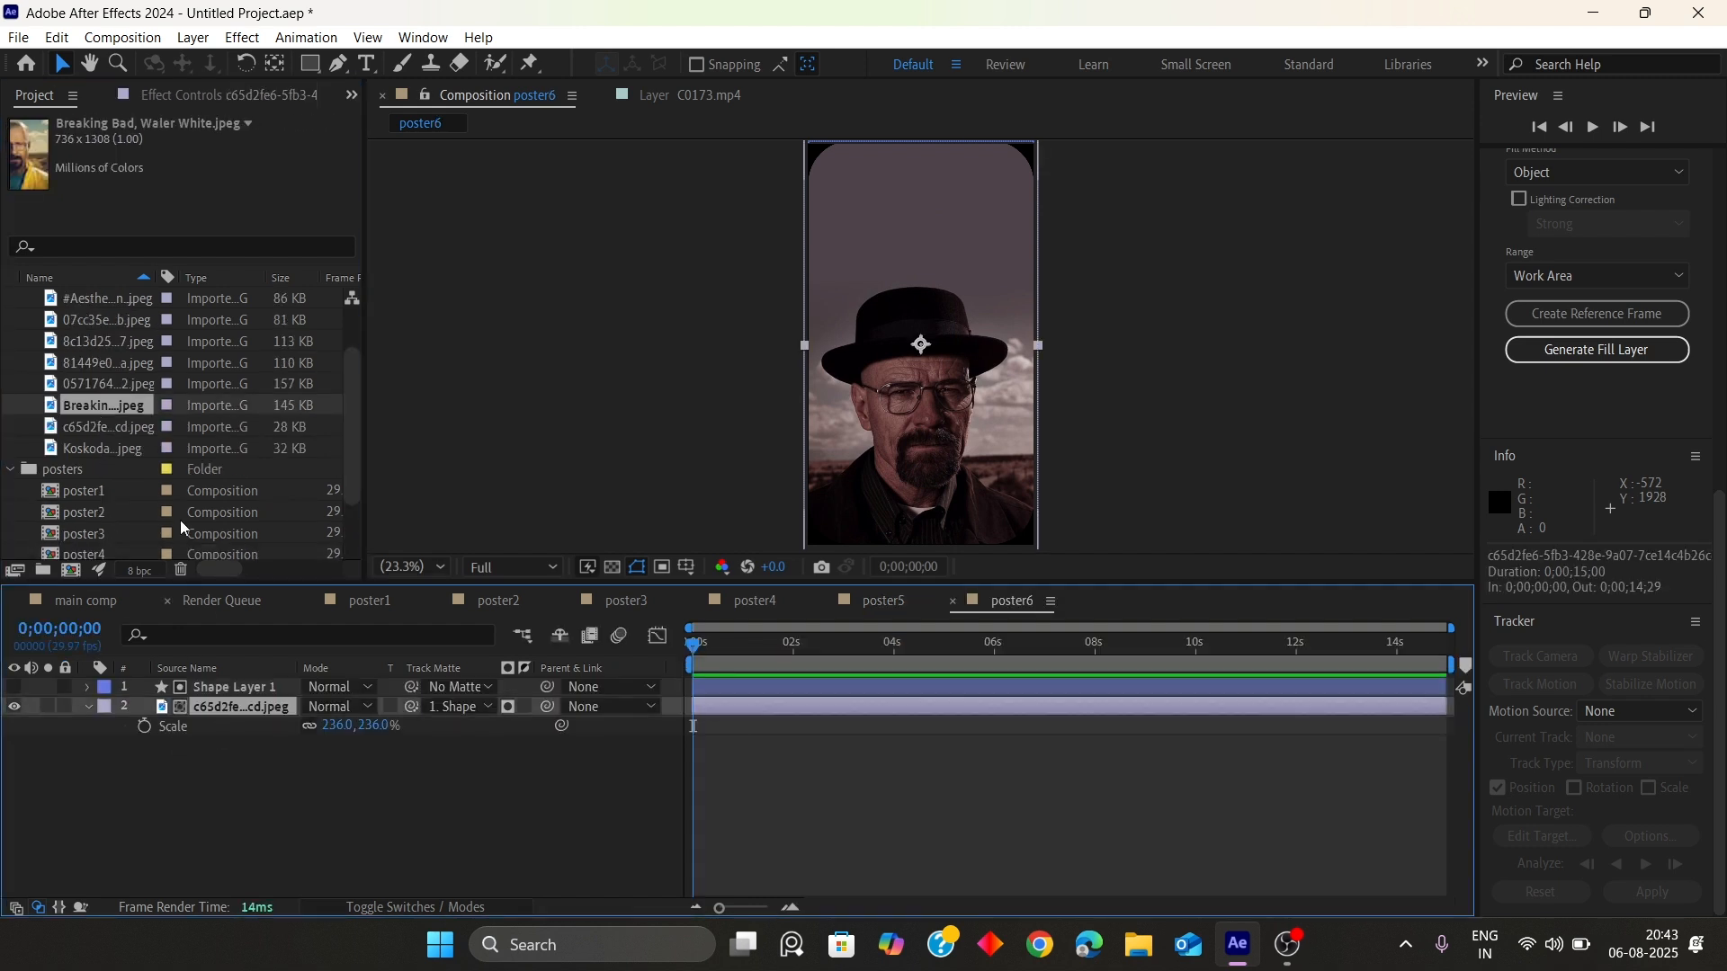
left_click_drag(105, 406, 876, 382)
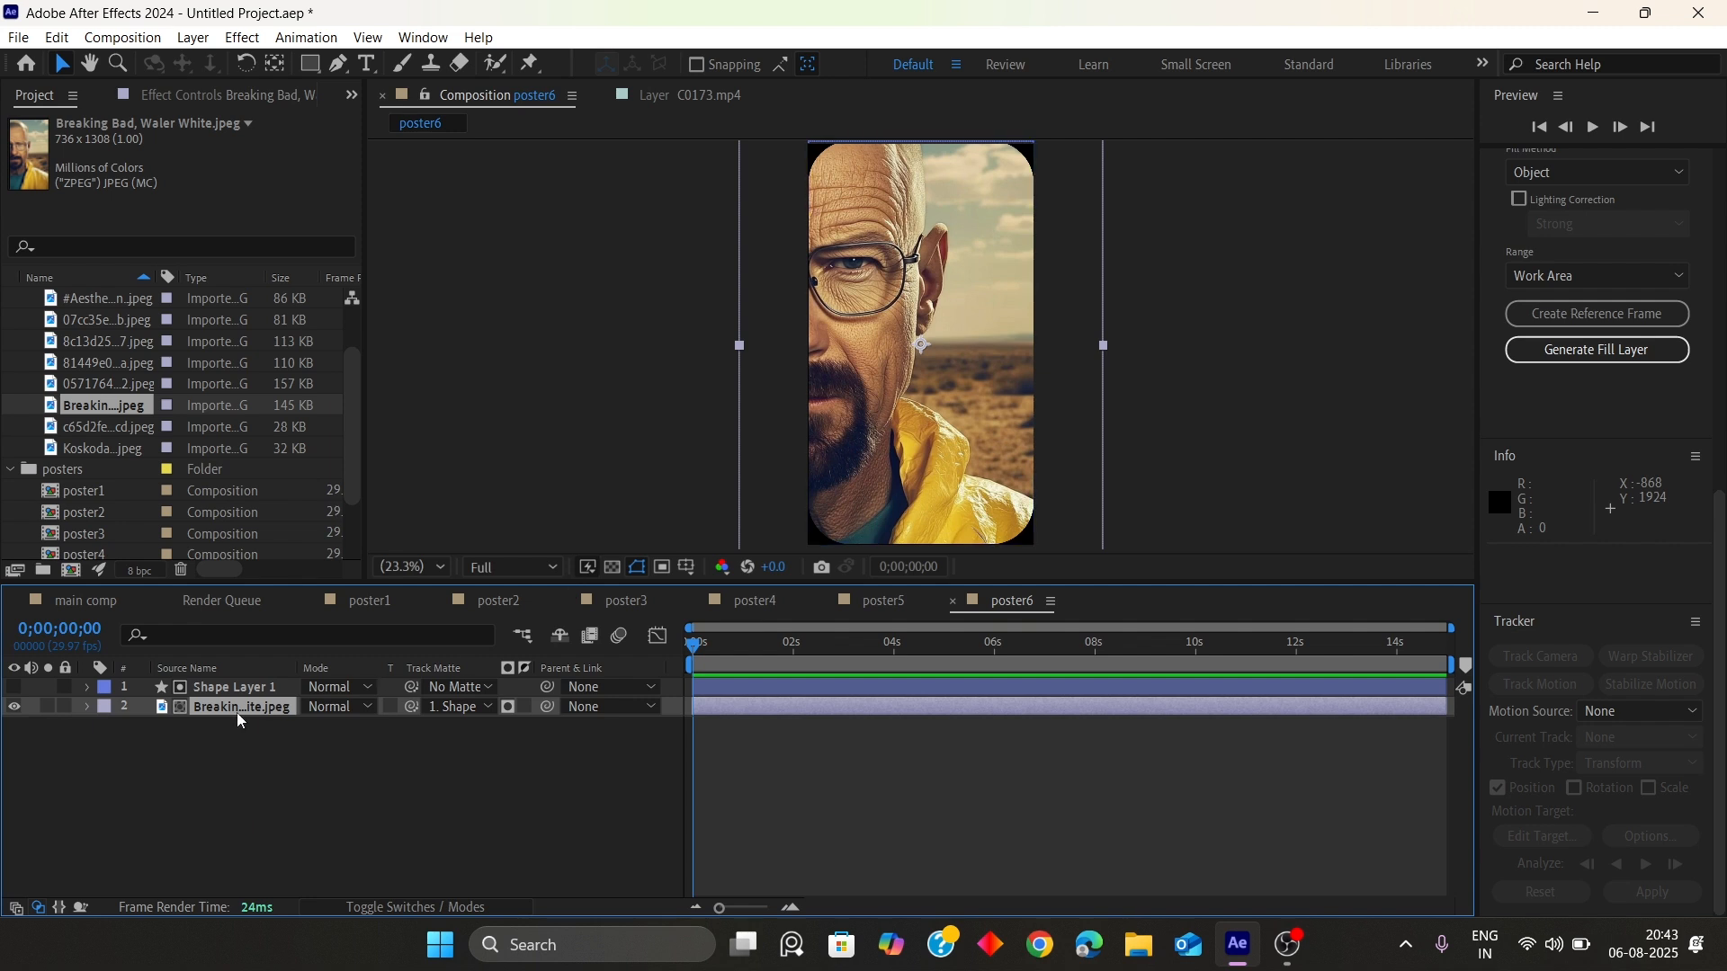
key("s")
left_click_drag(339, 725, 222, 710)
left_click(232, 816)
Duplicate poster6 as poster7 and open poster7
scroll(92, 527, "down", 2)
left_click(95, 513)
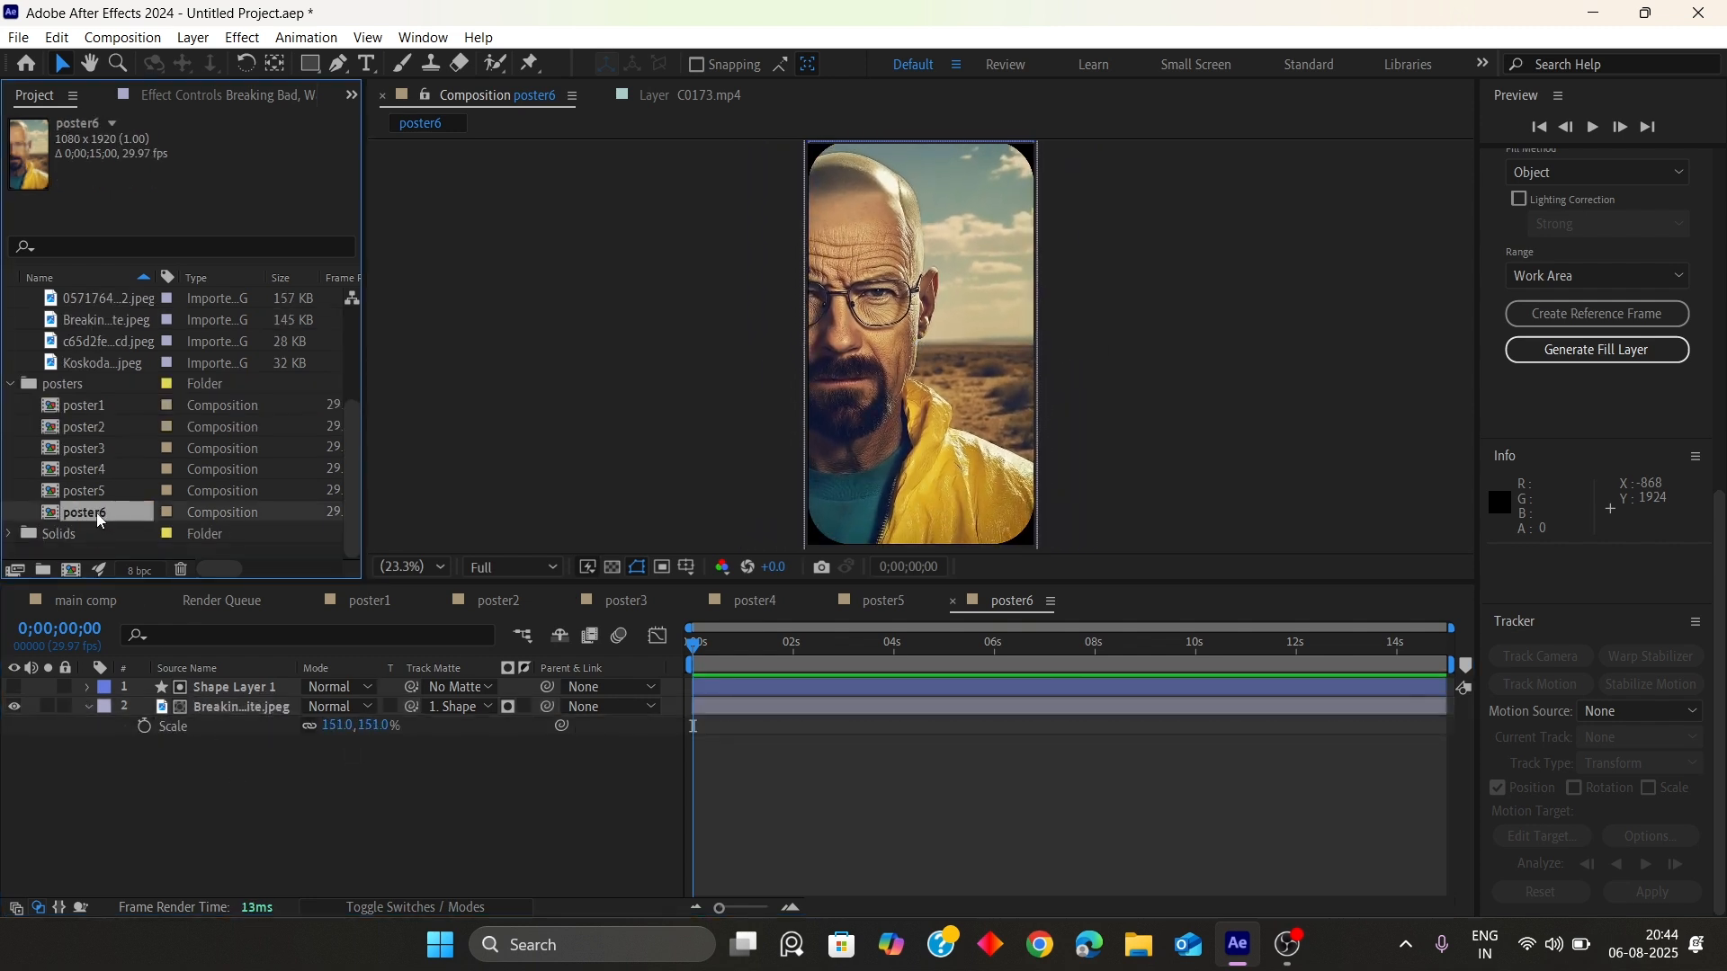
key("ctrl+d")
double_click(115, 530)
Replace poster7's image layer with the 8c13d25…7.jpeg image and scale it to 158%
scroll(108, 477, "up", 3)
left_click(101, 430)
left_click(90, 407)
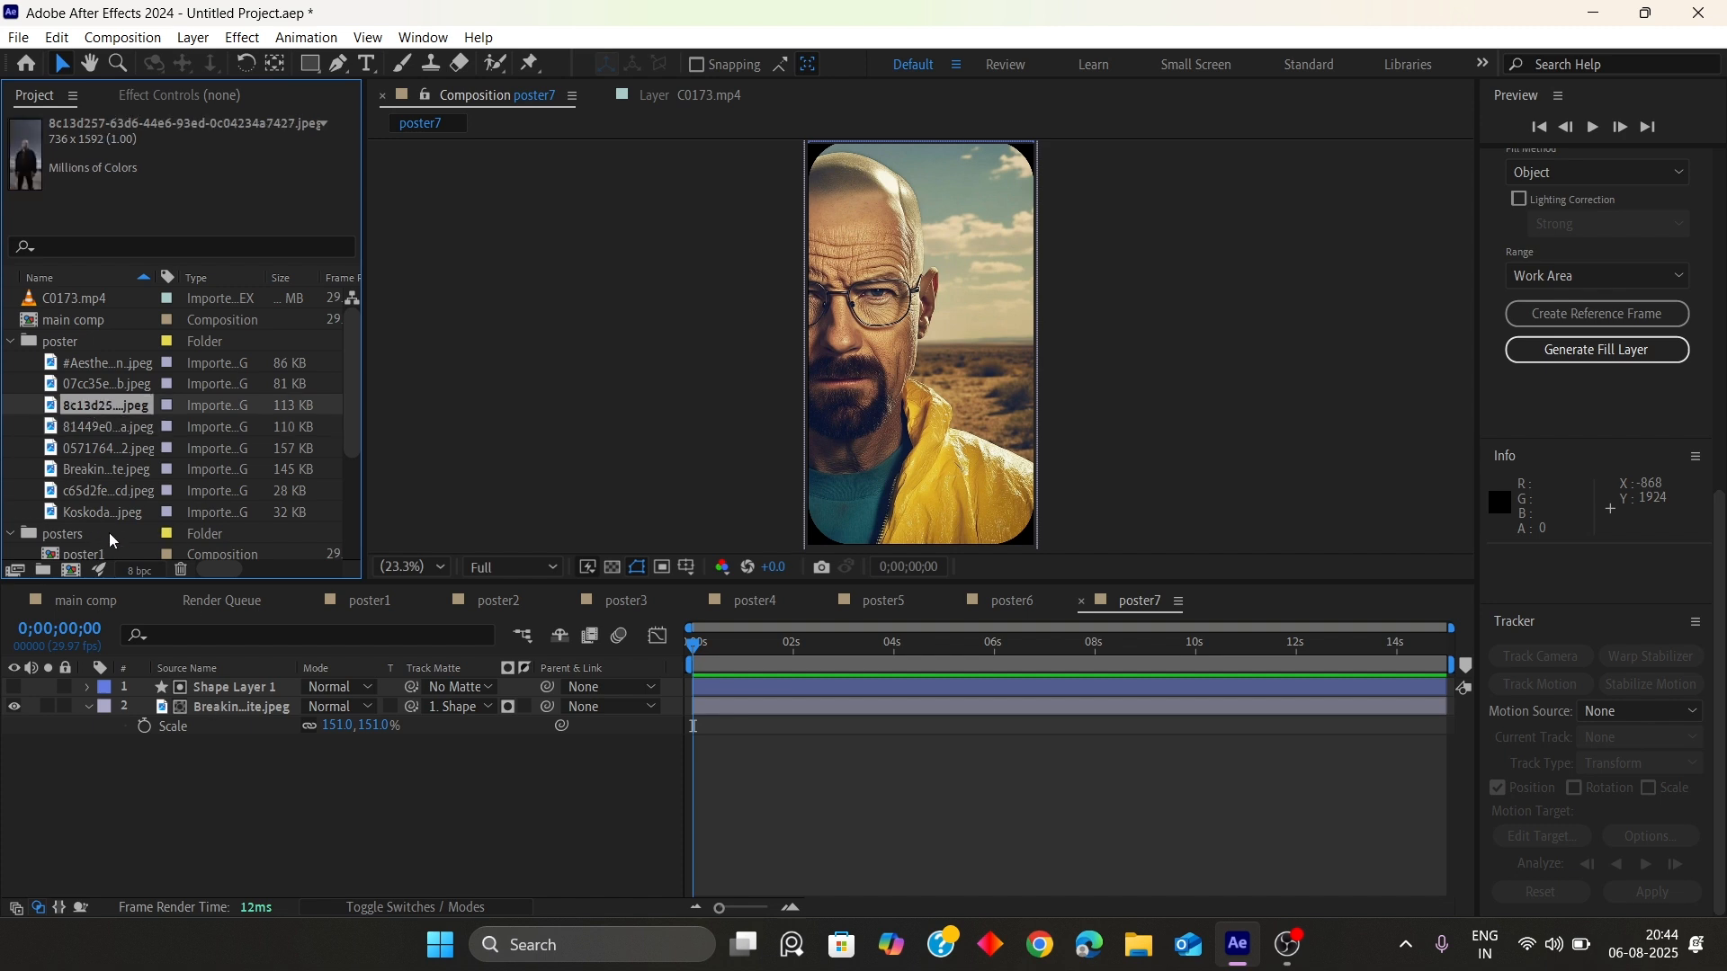
left_click(208, 706)
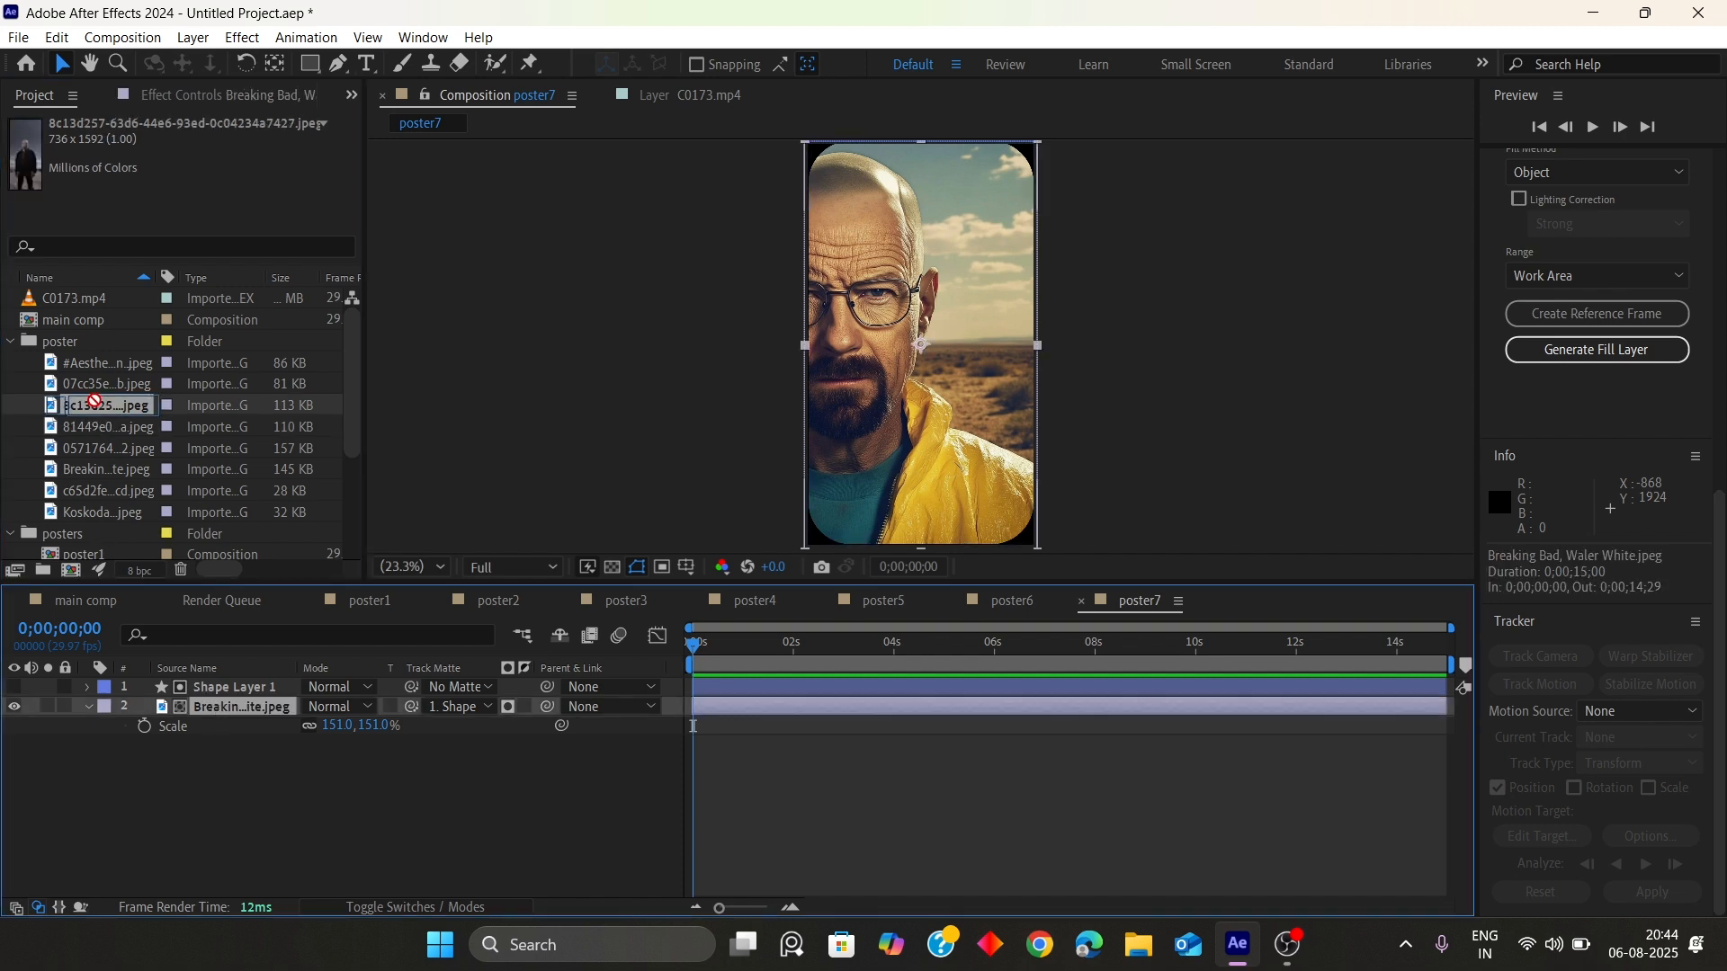
left_click_drag(95, 401, 333, 730)
key("s")
left_click(315, 787)
Duplicate poster7 as poster8 and open poster8
scroll(105, 509, "down", 4)
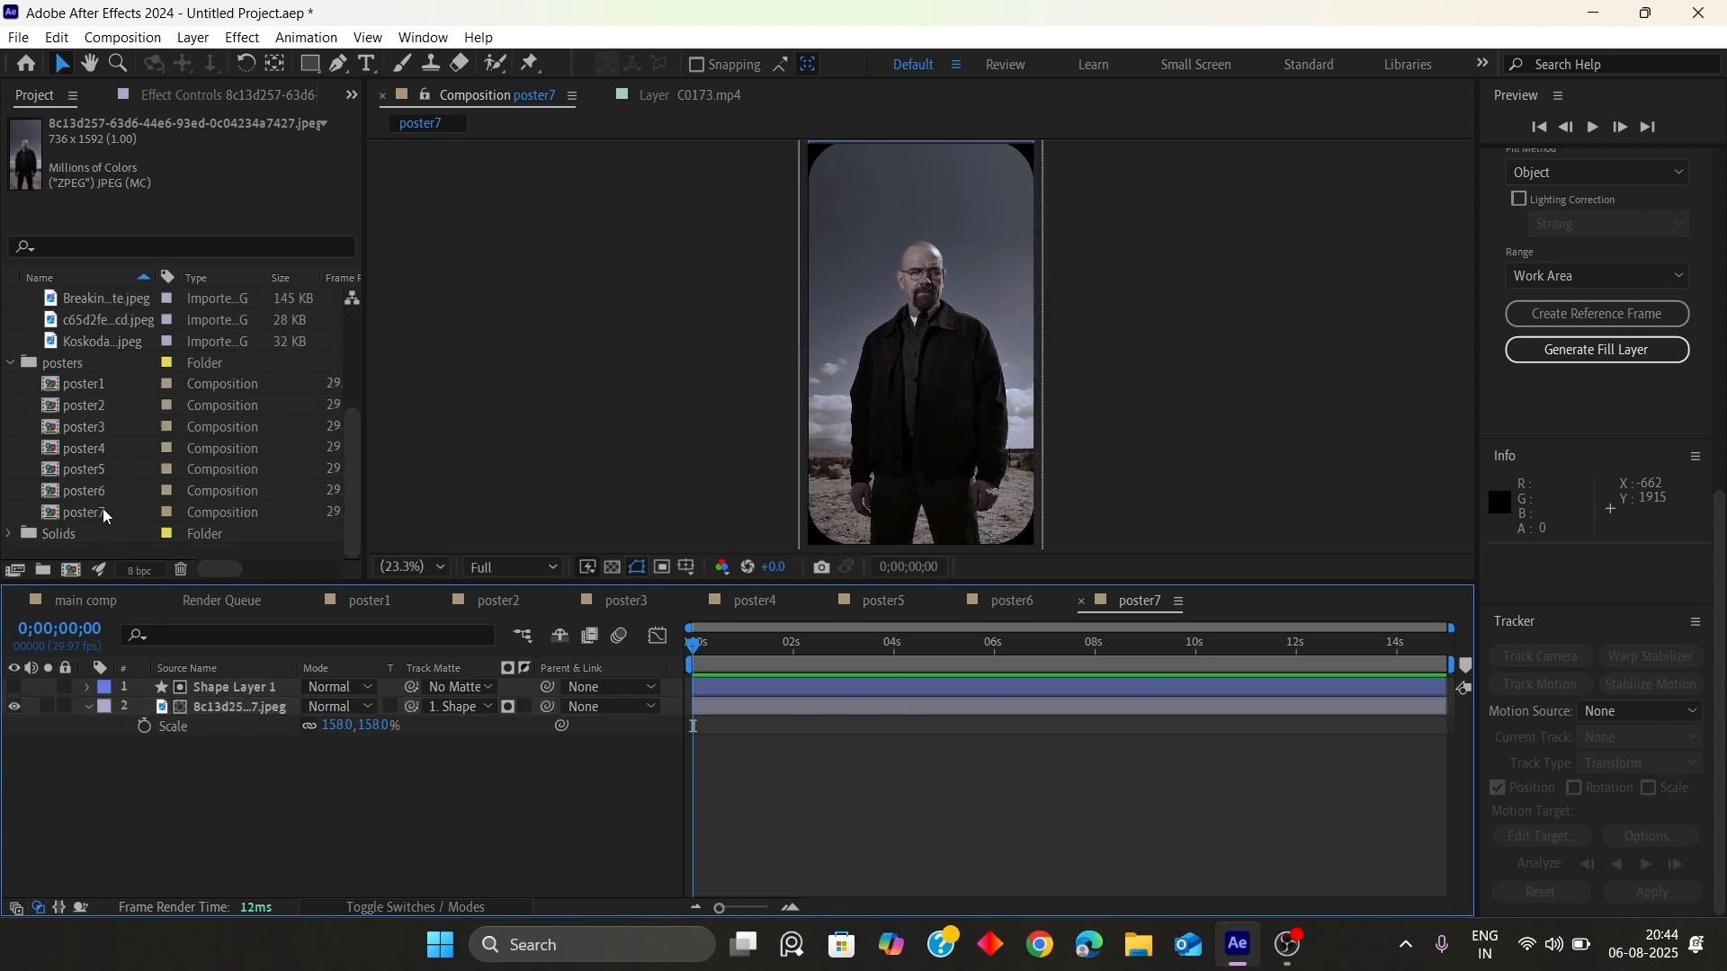
left_click(102, 511)
key("ctrl+d")
double_click(94, 531)
Replace poster8's image layer with the 81449e0…a.jpeg image and scale it to 151%
scroll(116, 461, "up", 4)
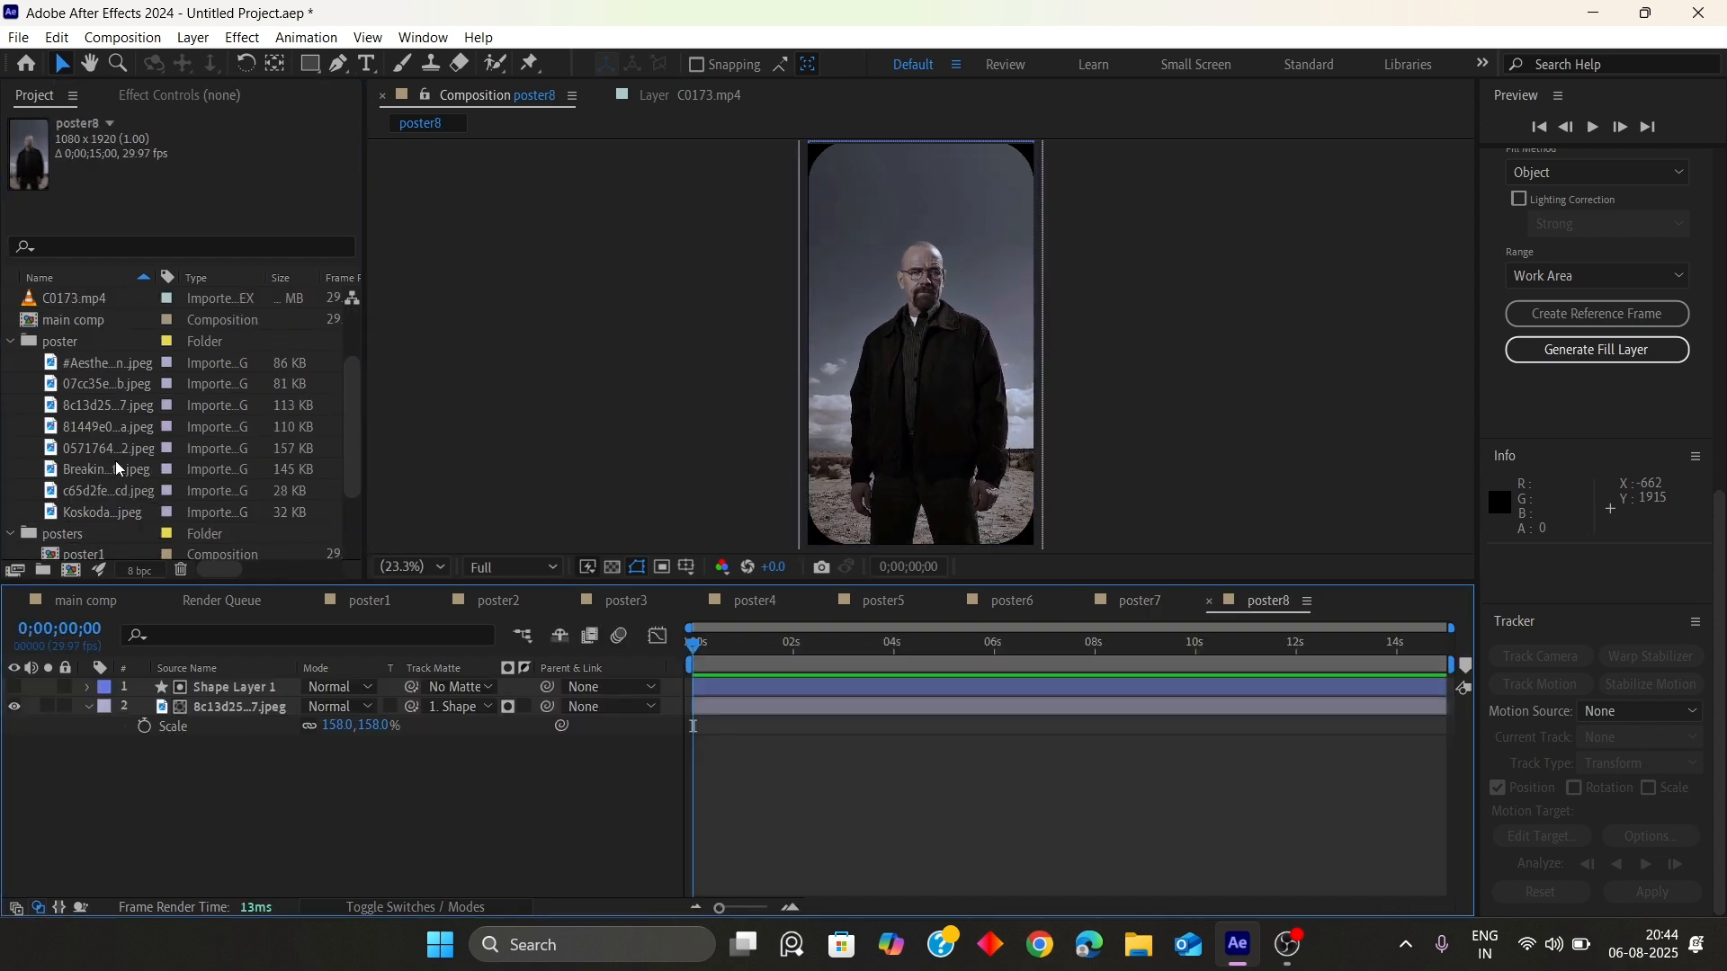
left_click(99, 380)
left_click(99, 365)
left_click(104, 406)
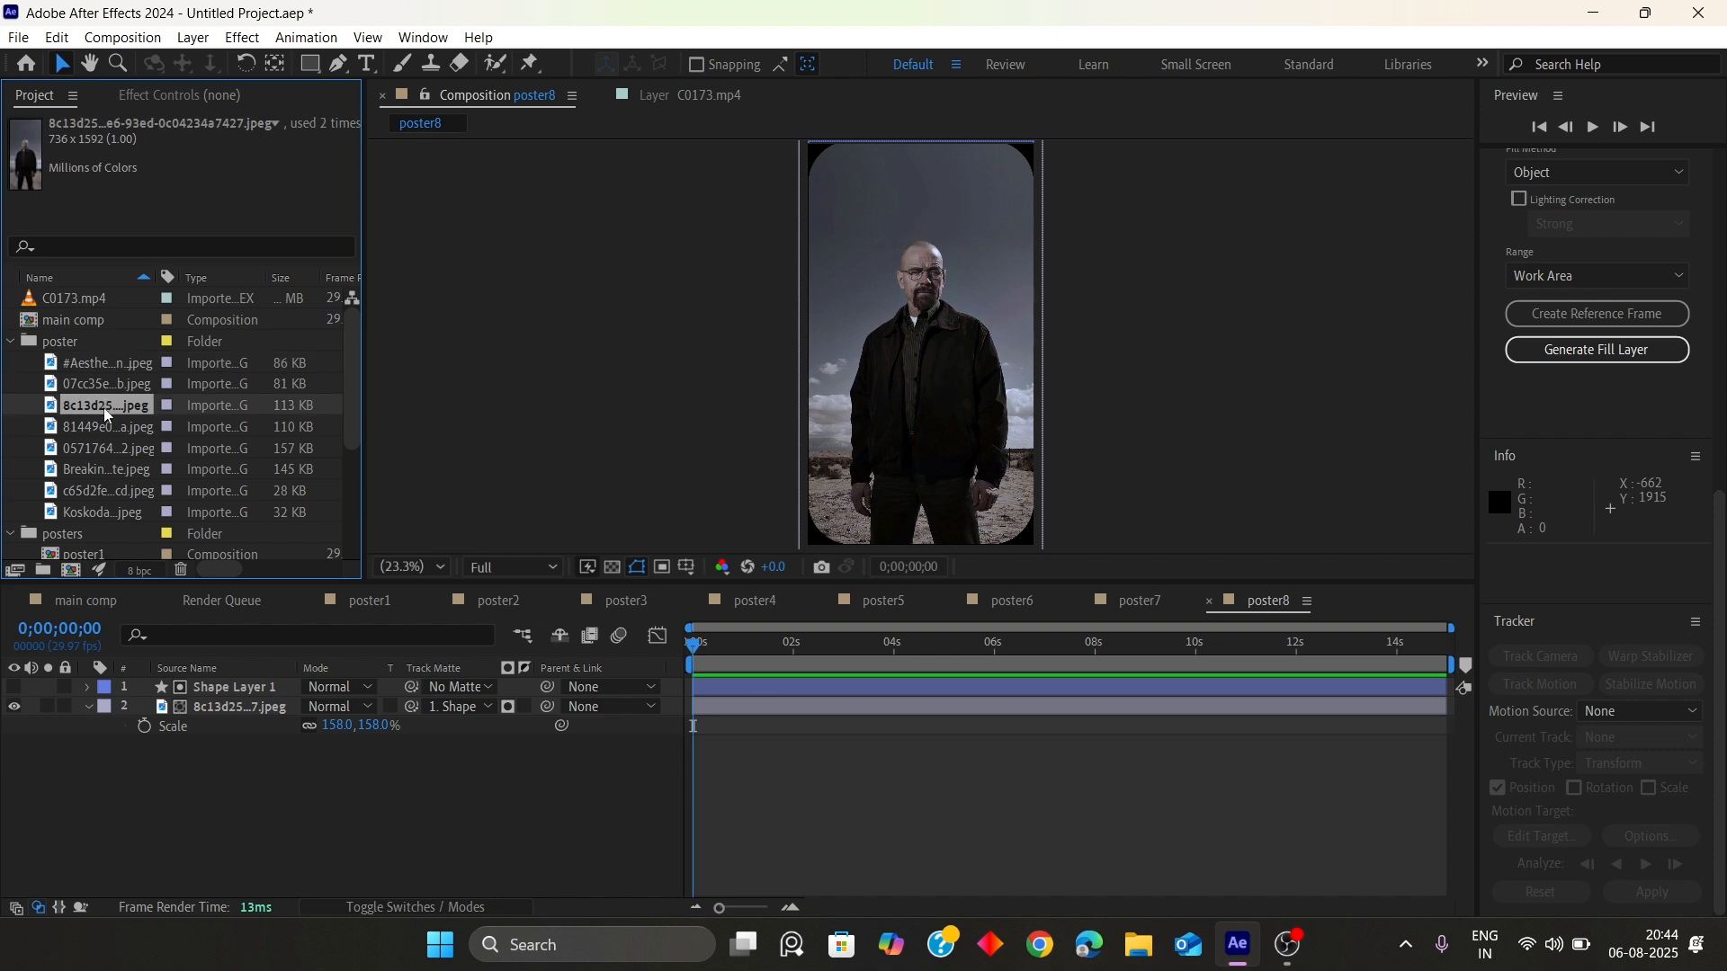
left_click(97, 424)
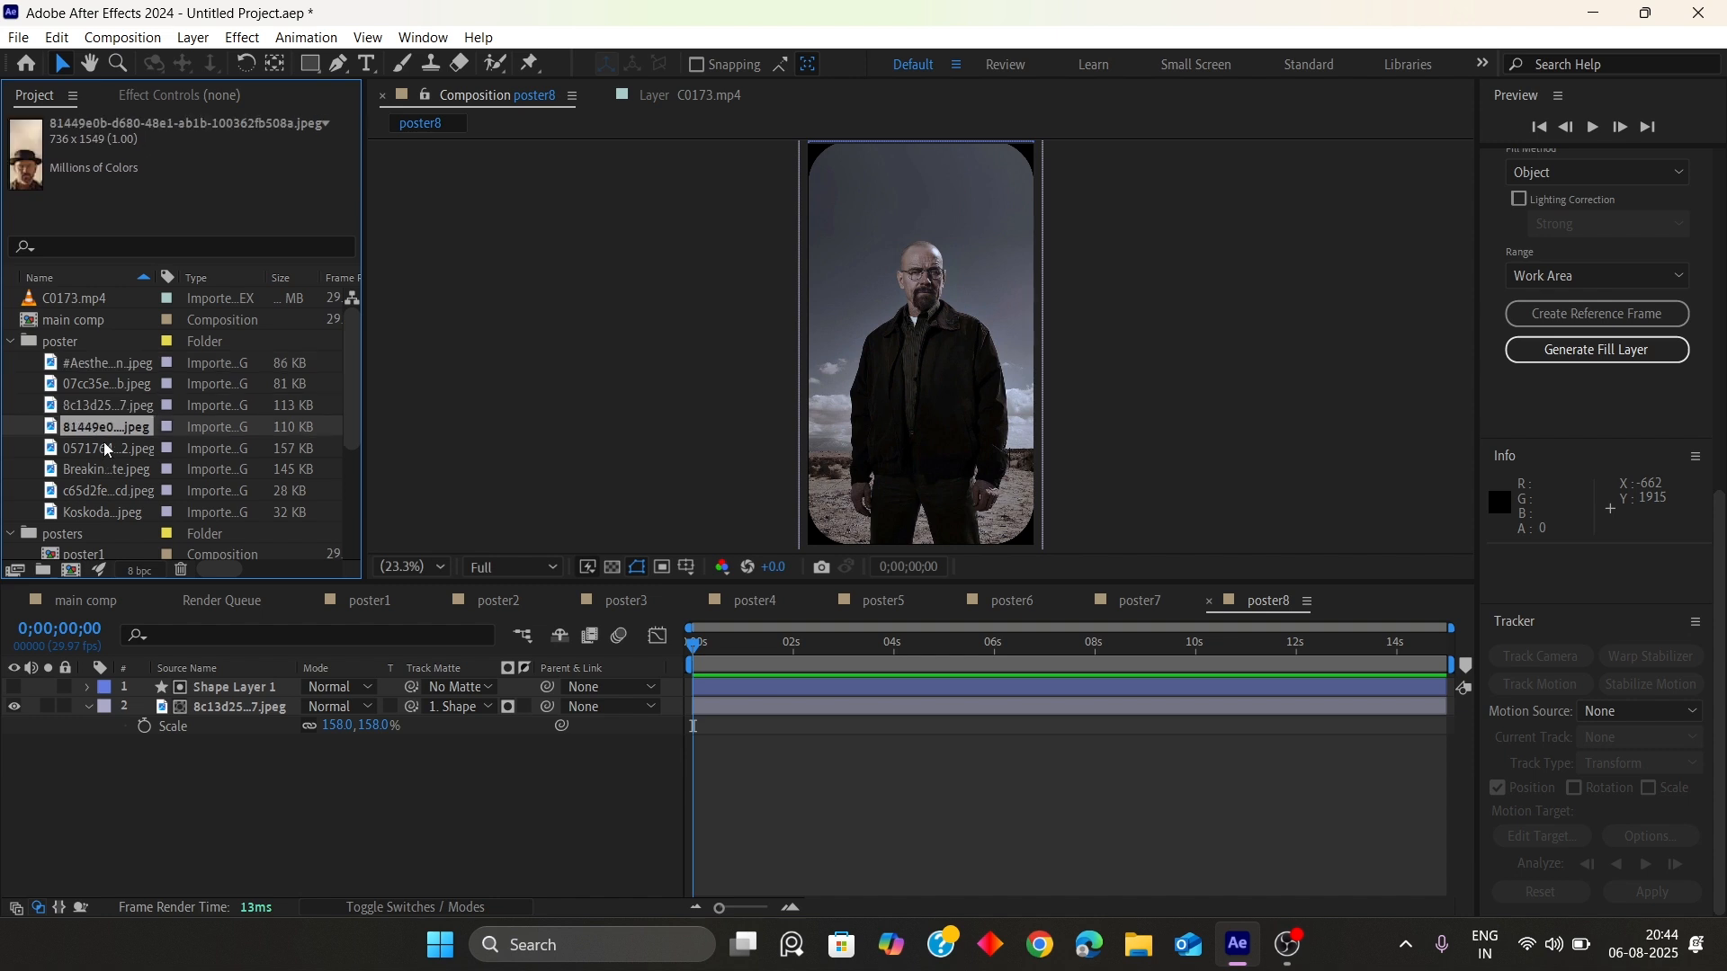
left_click(104, 443)
left_click(104, 428)
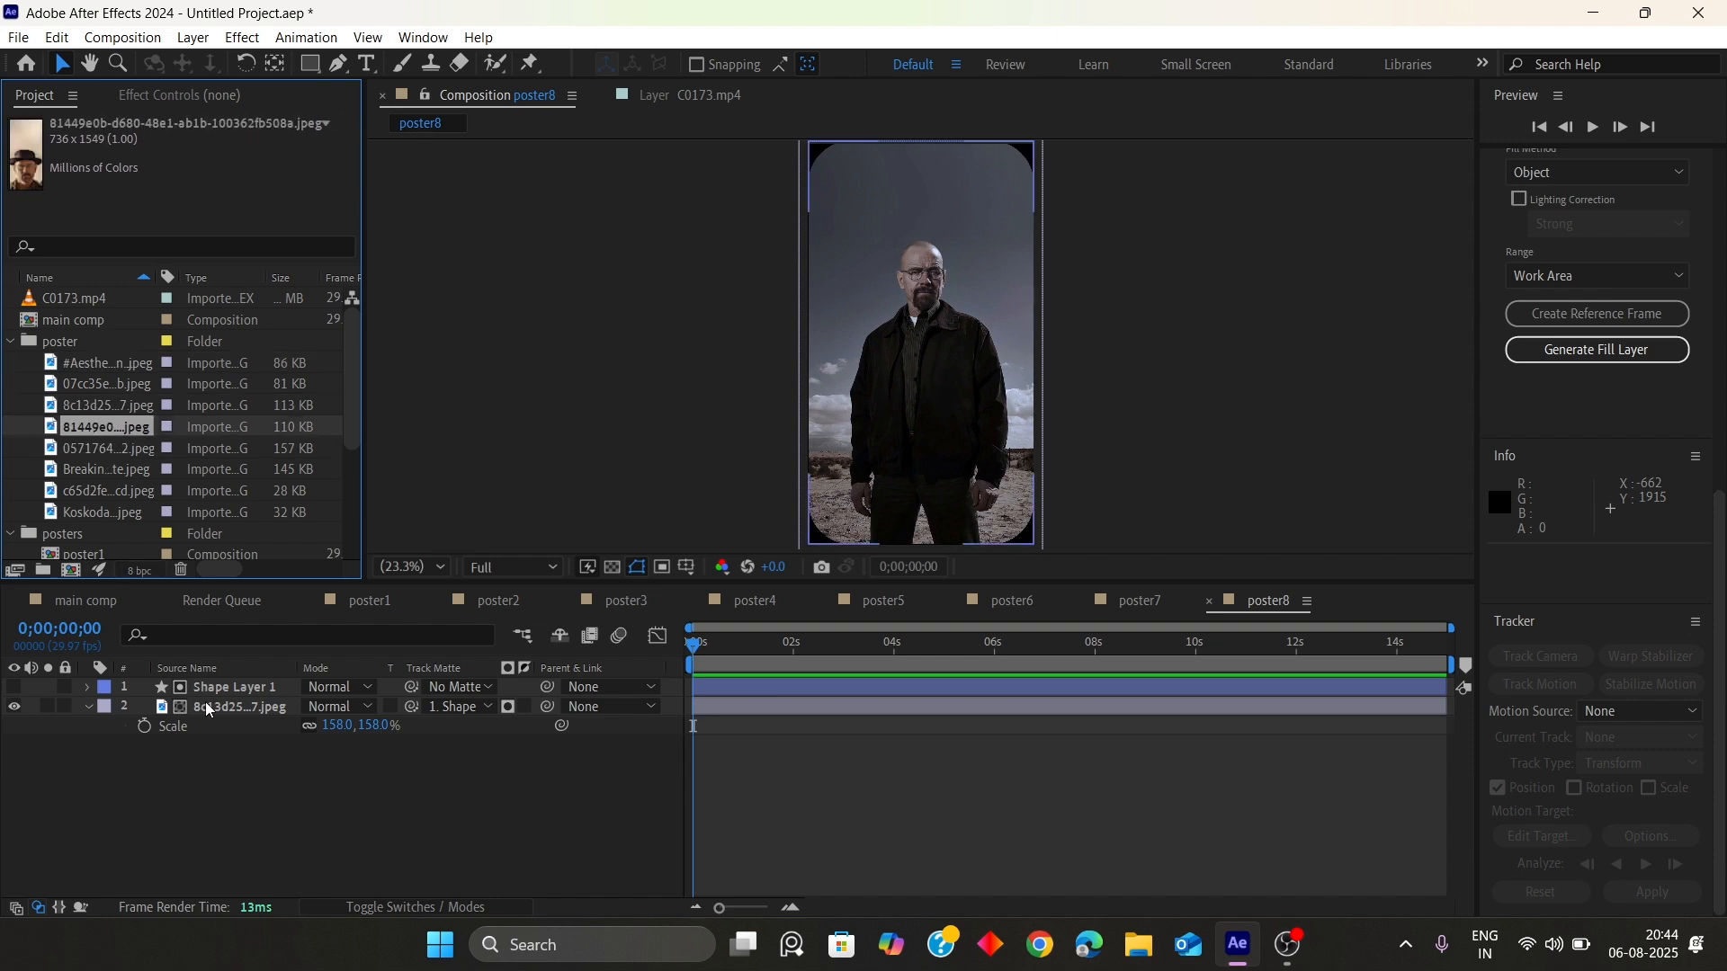
left_click_drag(106, 426, 877, 417)
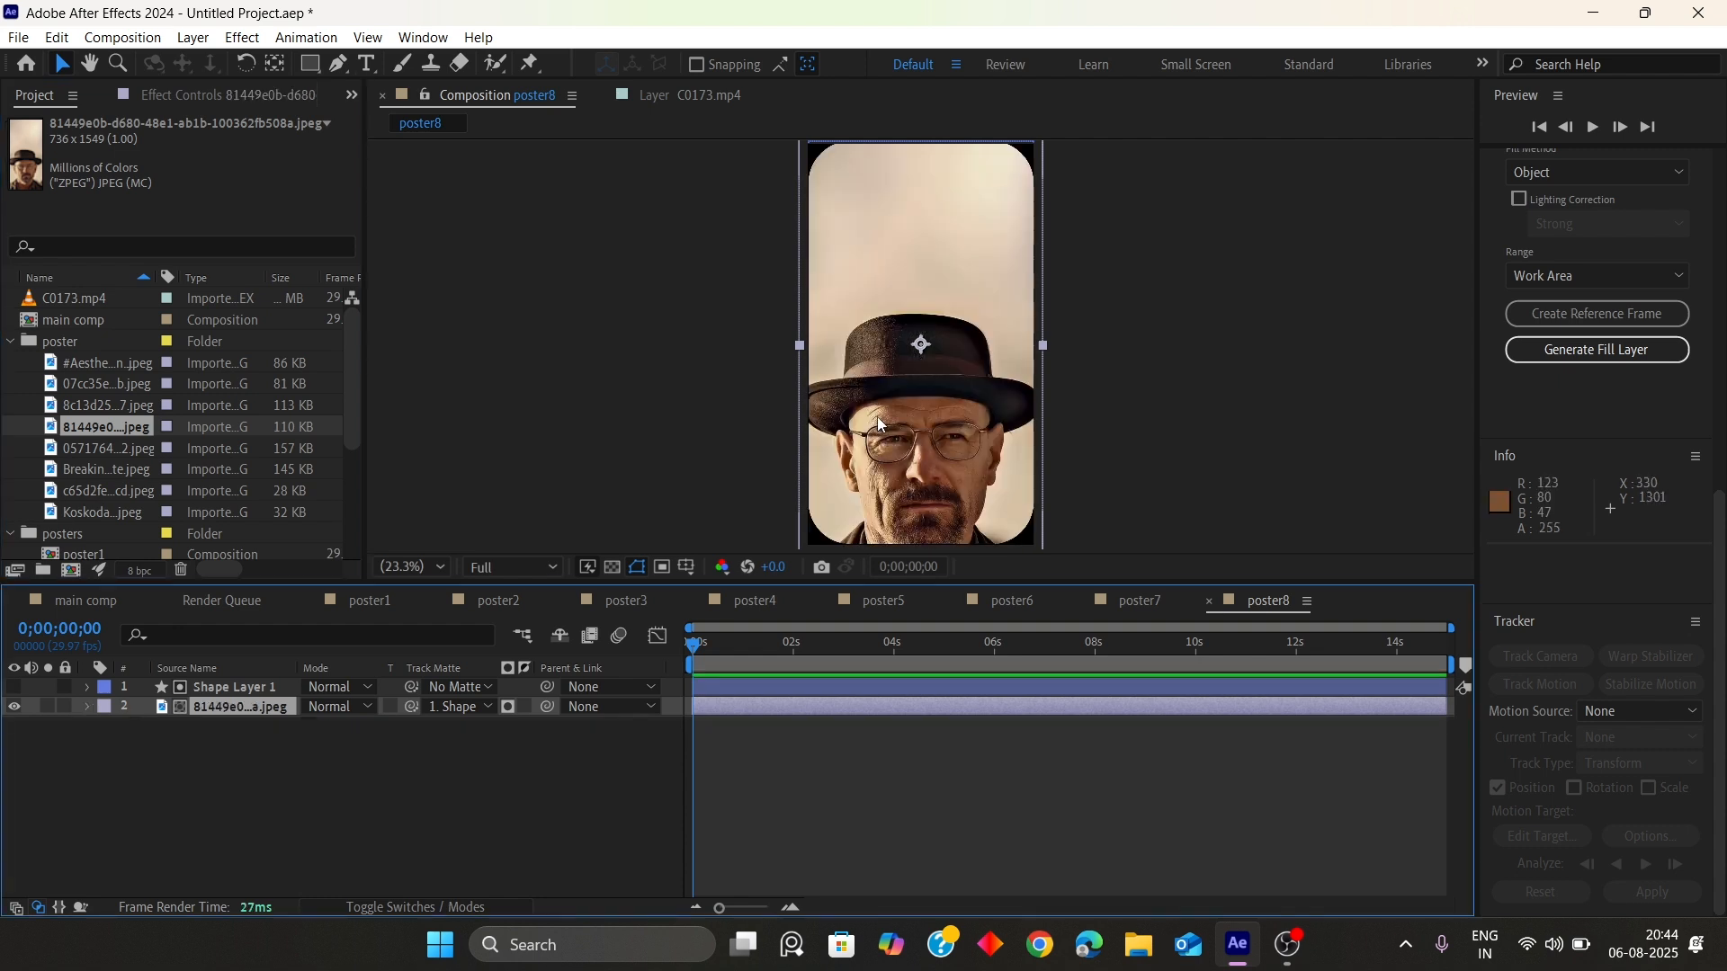
key("s")
left_click_drag(339, 726, 319, 721)
left_click(279, 777)
Close all the poster composition tabs and return to main comp
scroll(102, 440, "down", 3)
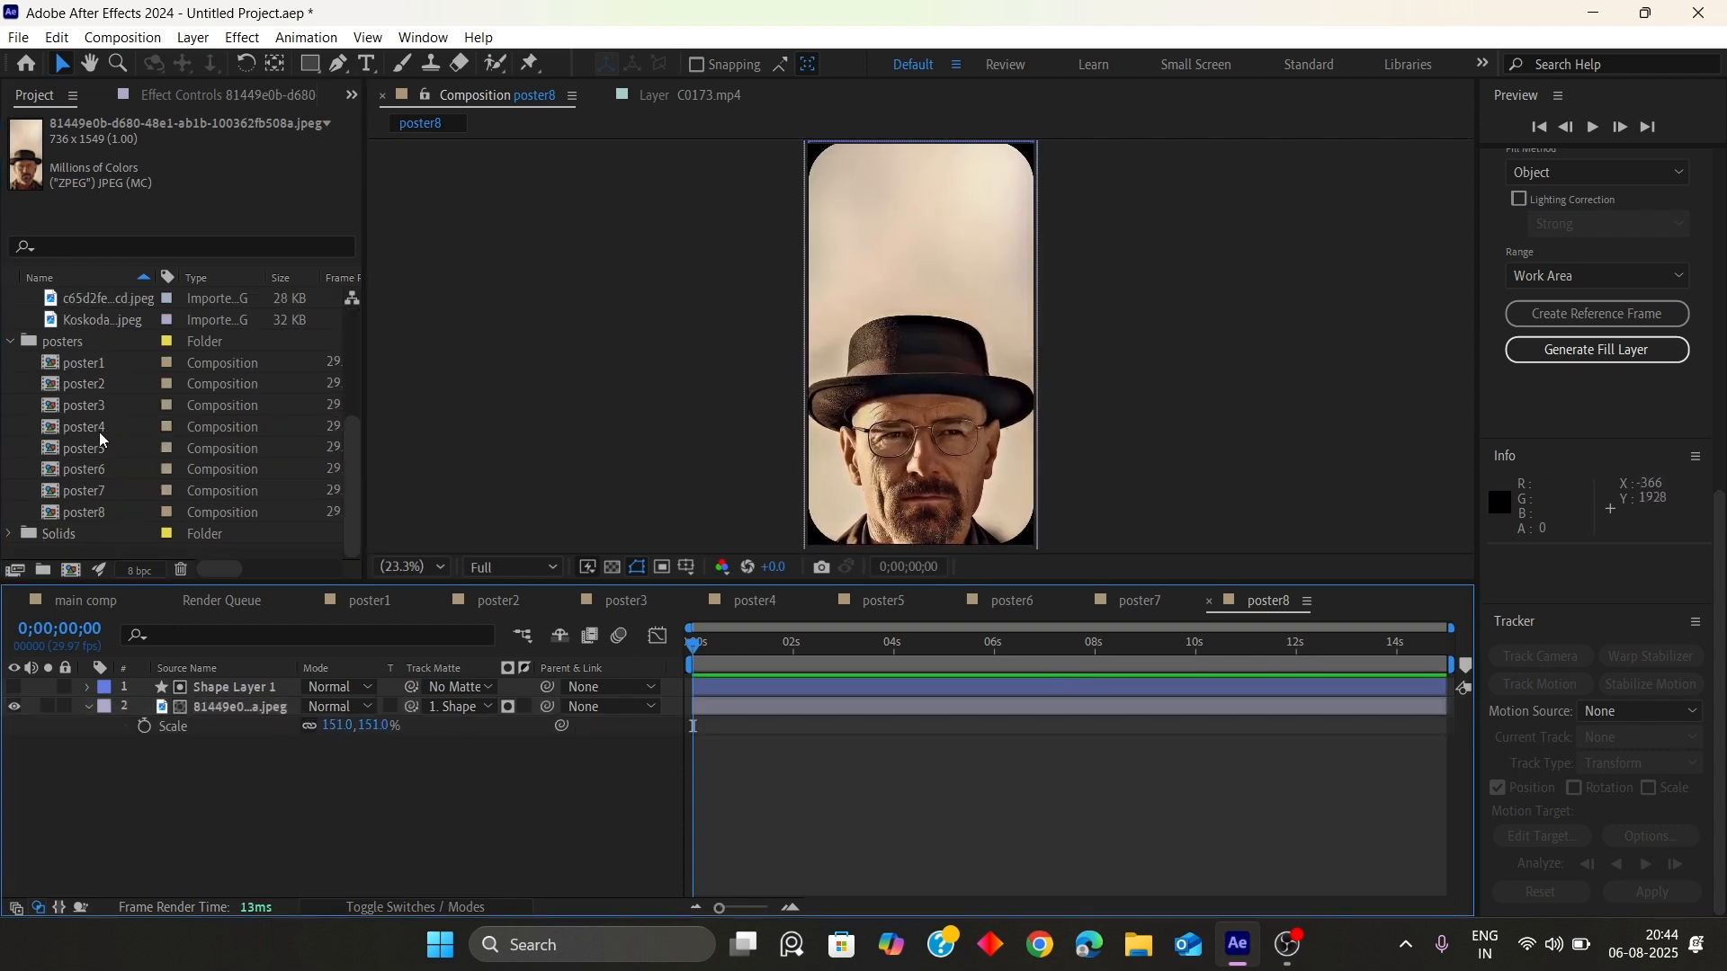
left_click(1209, 601)
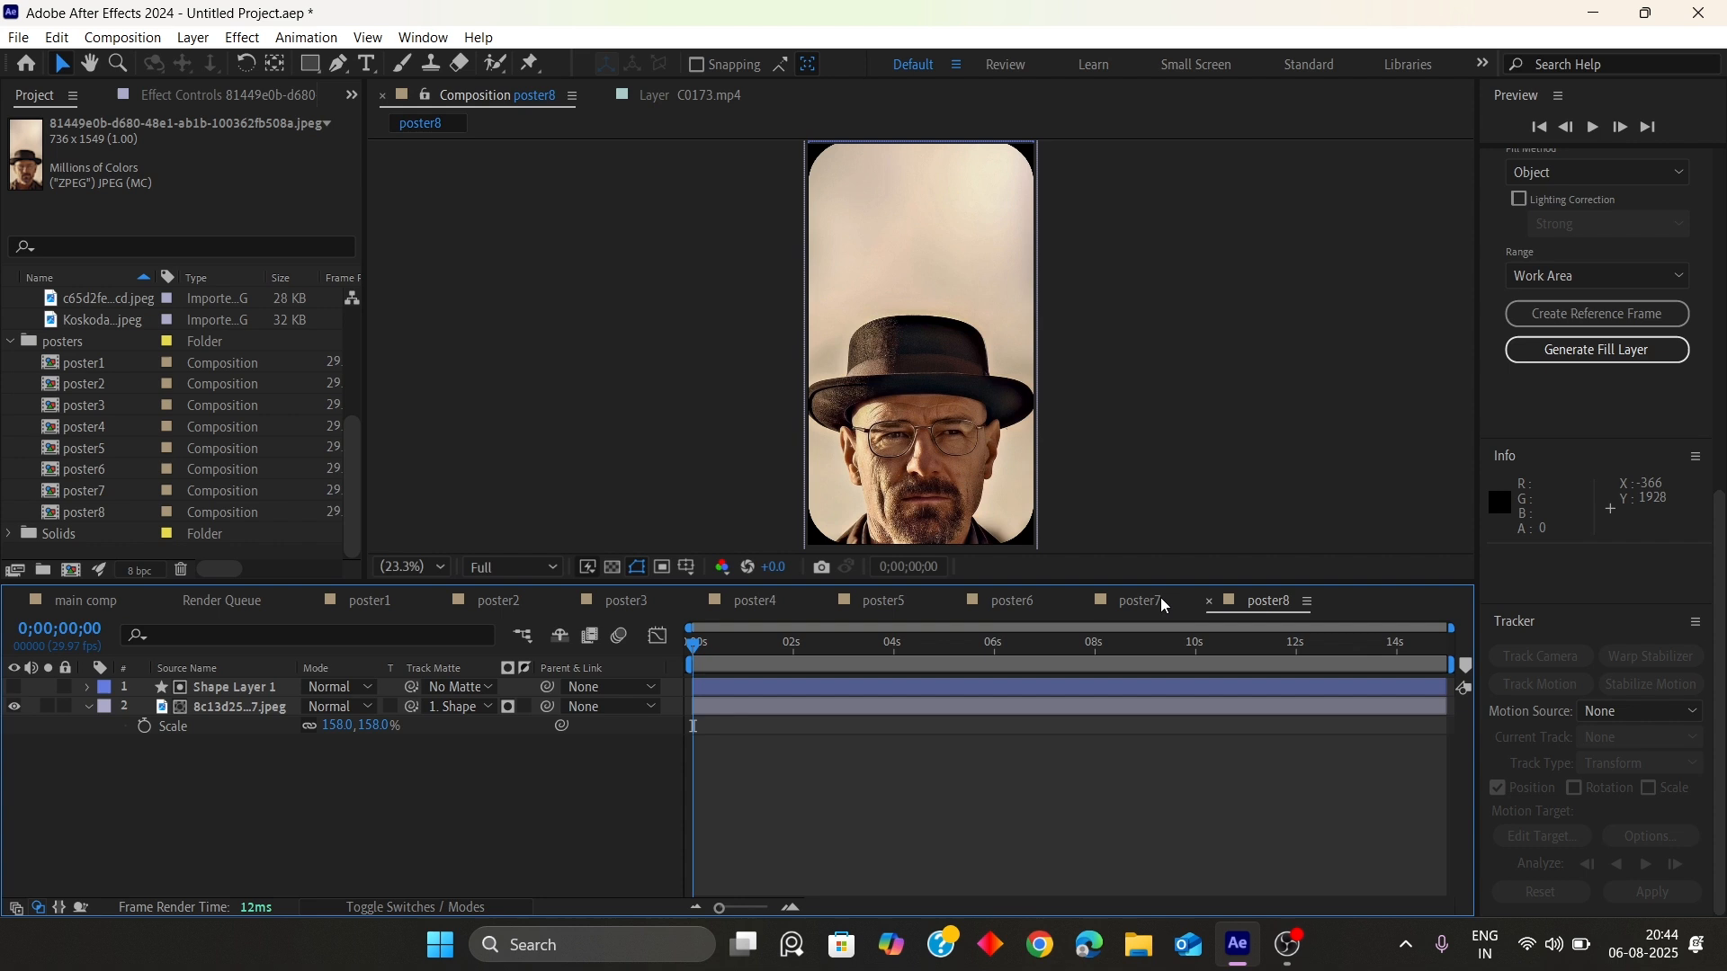
left_click(1082, 601)
left_click(954, 601)
left_click(824, 601)
left_click(697, 601)
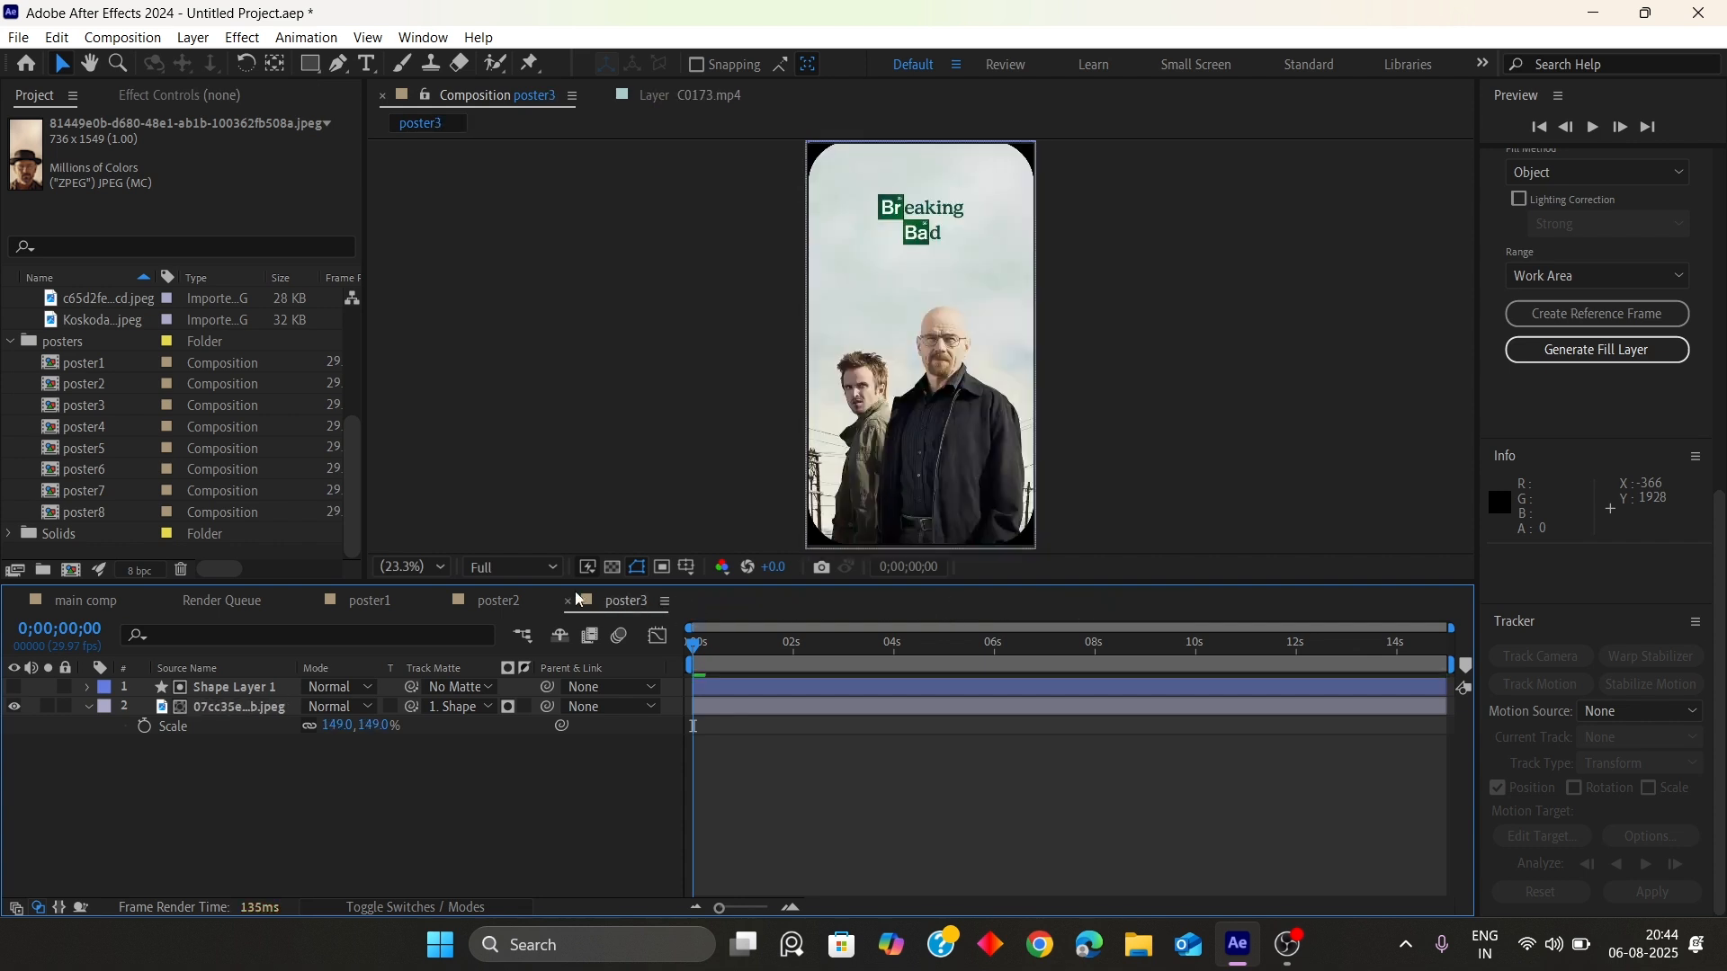
left_click(567, 602)
left_click(440, 601)
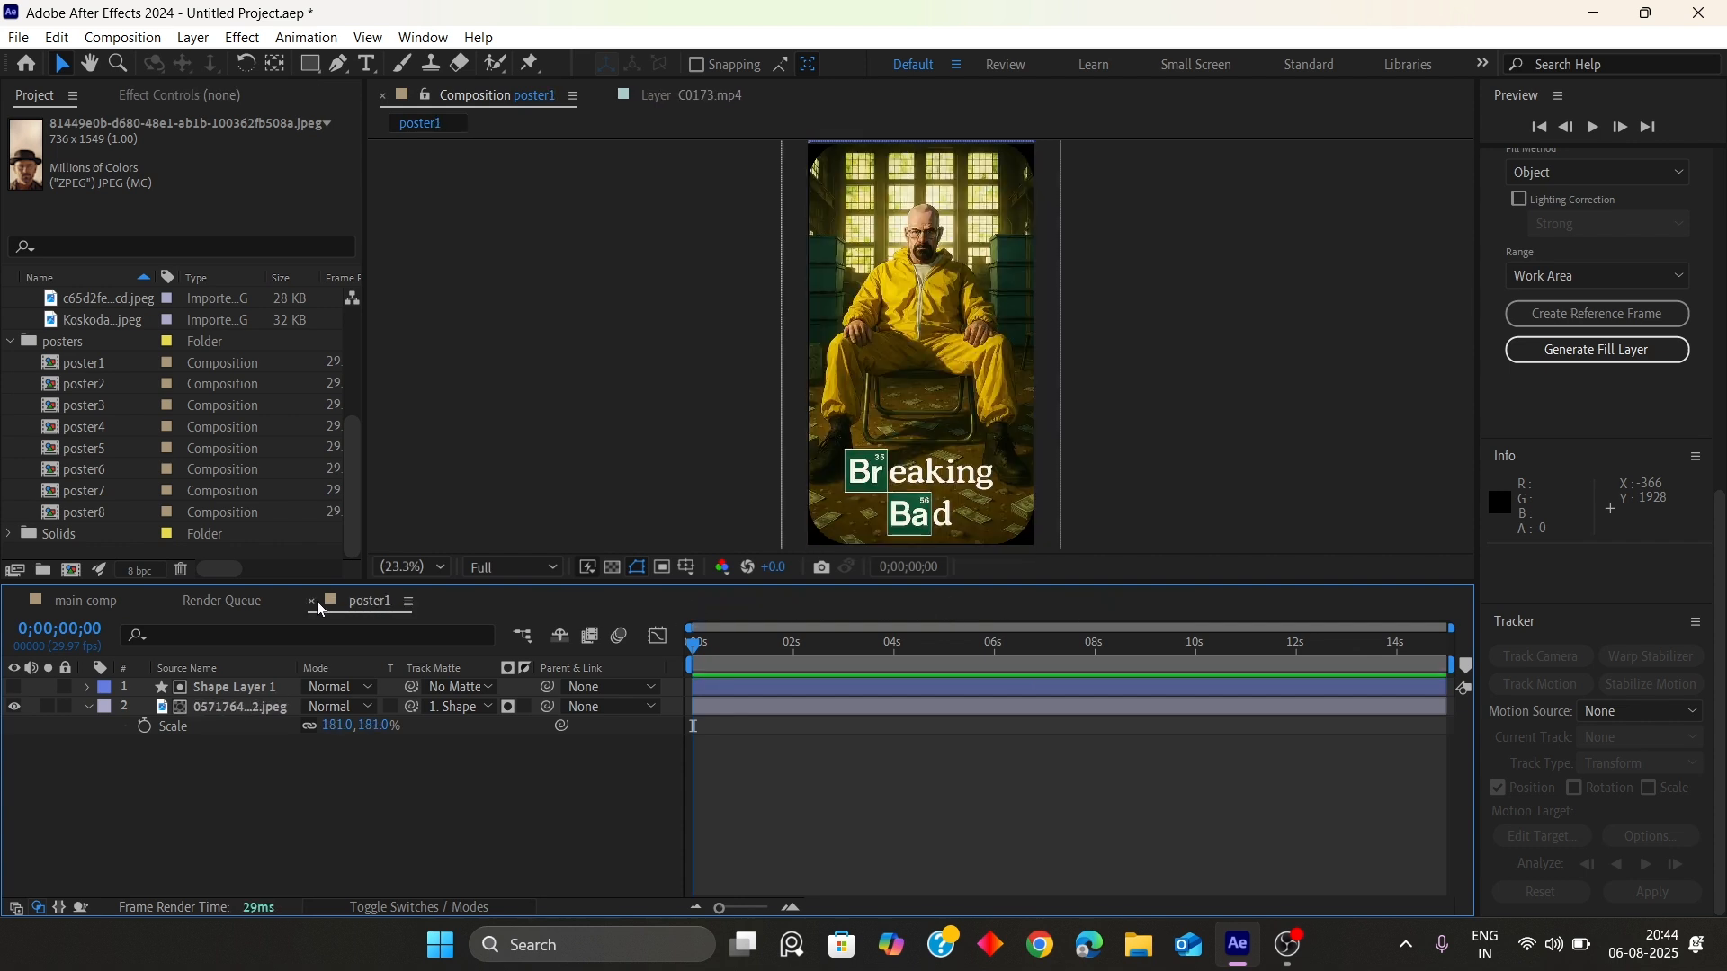
left_click(314, 601)
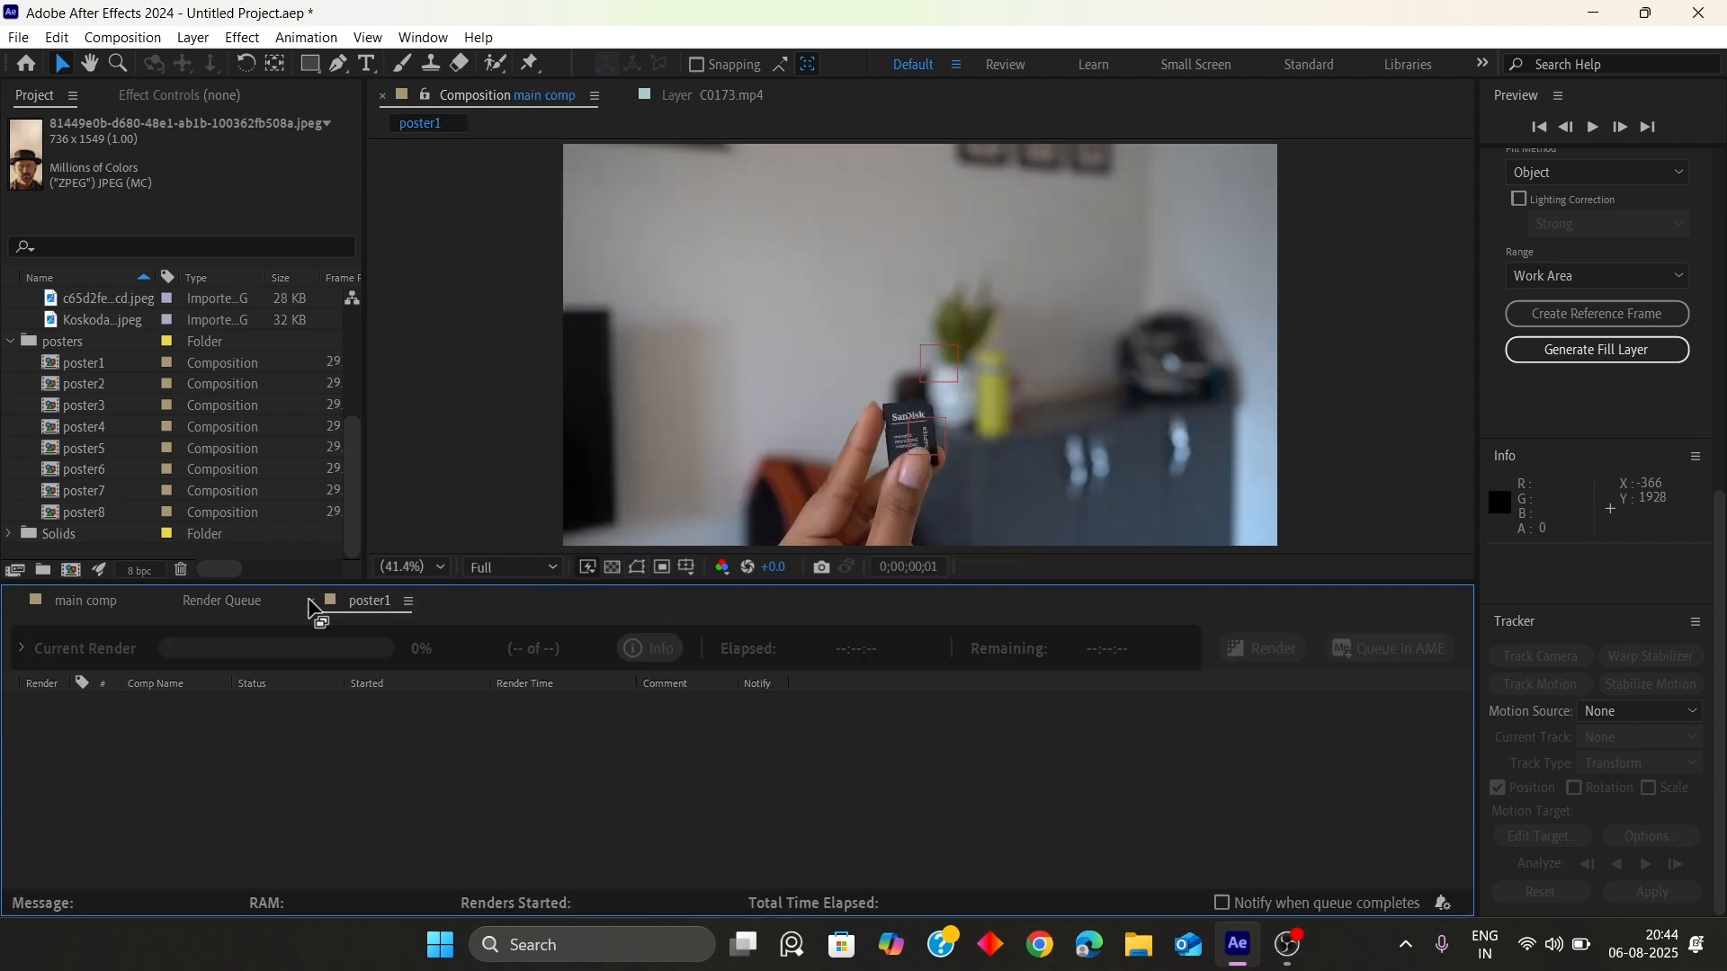
left_click(83, 601)
Add poster1 through poster8 to main comp, placing them below the Null 3 layer
left_click(86, 362)
left_click(92, 387)
left_click(94, 405)
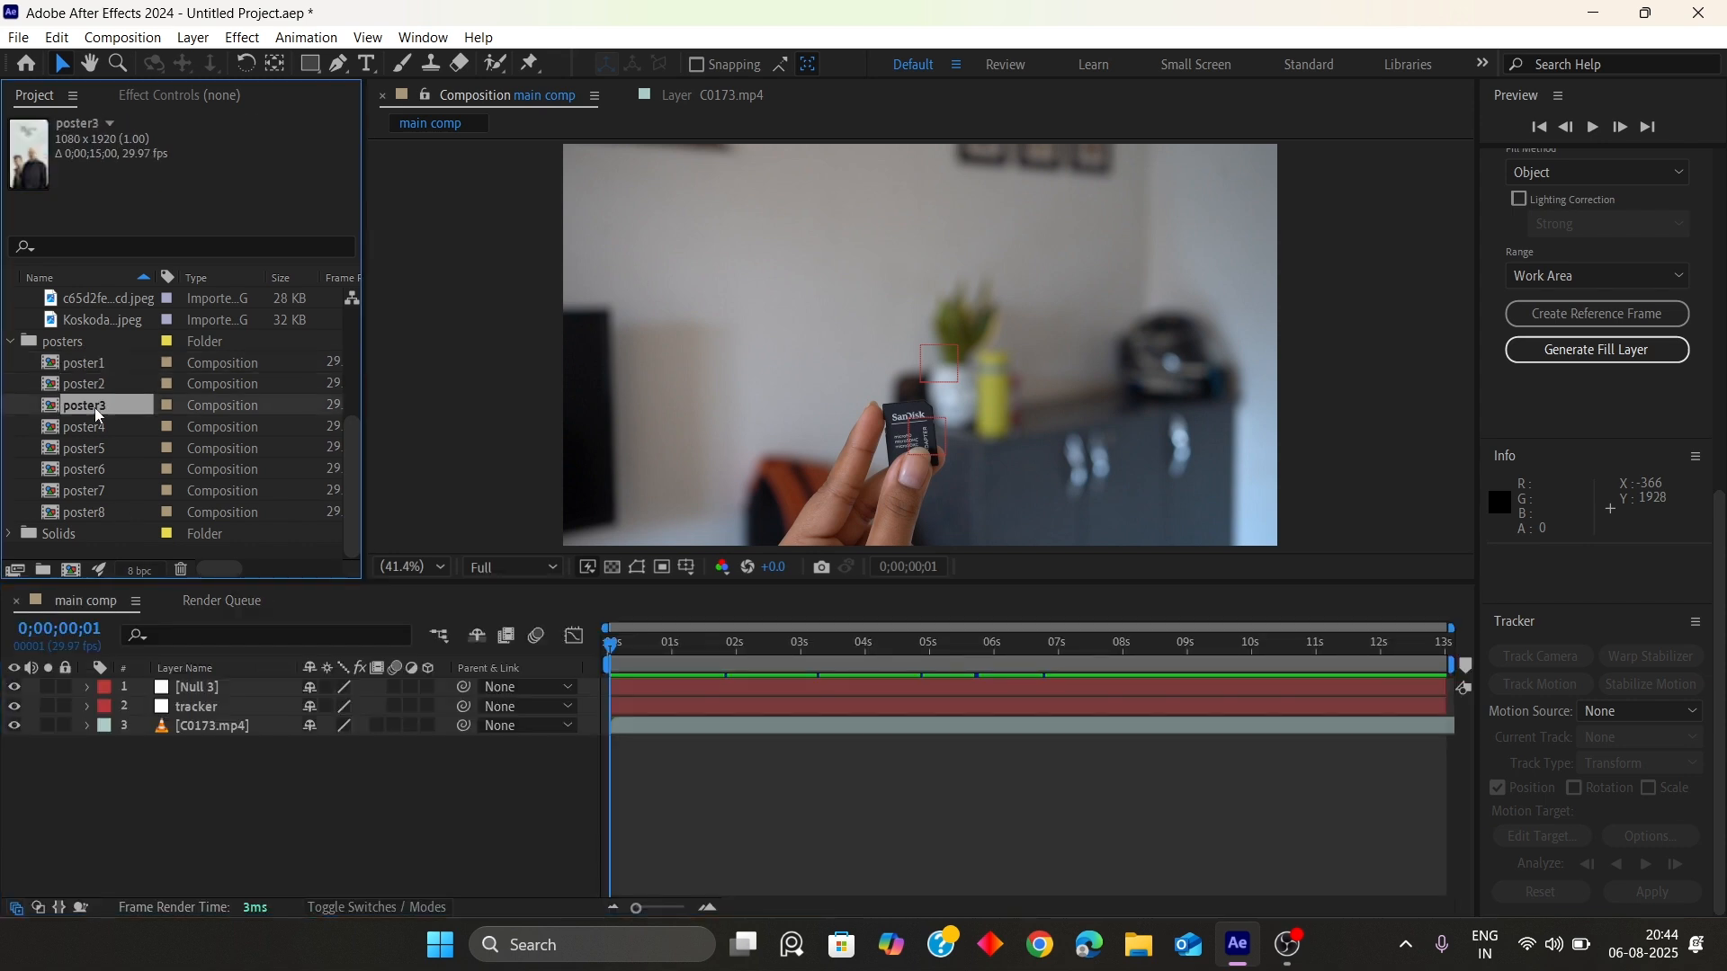
left_click(94, 428)
left_click(95, 449)
left_click(94, 469)
left_click(90, 491)
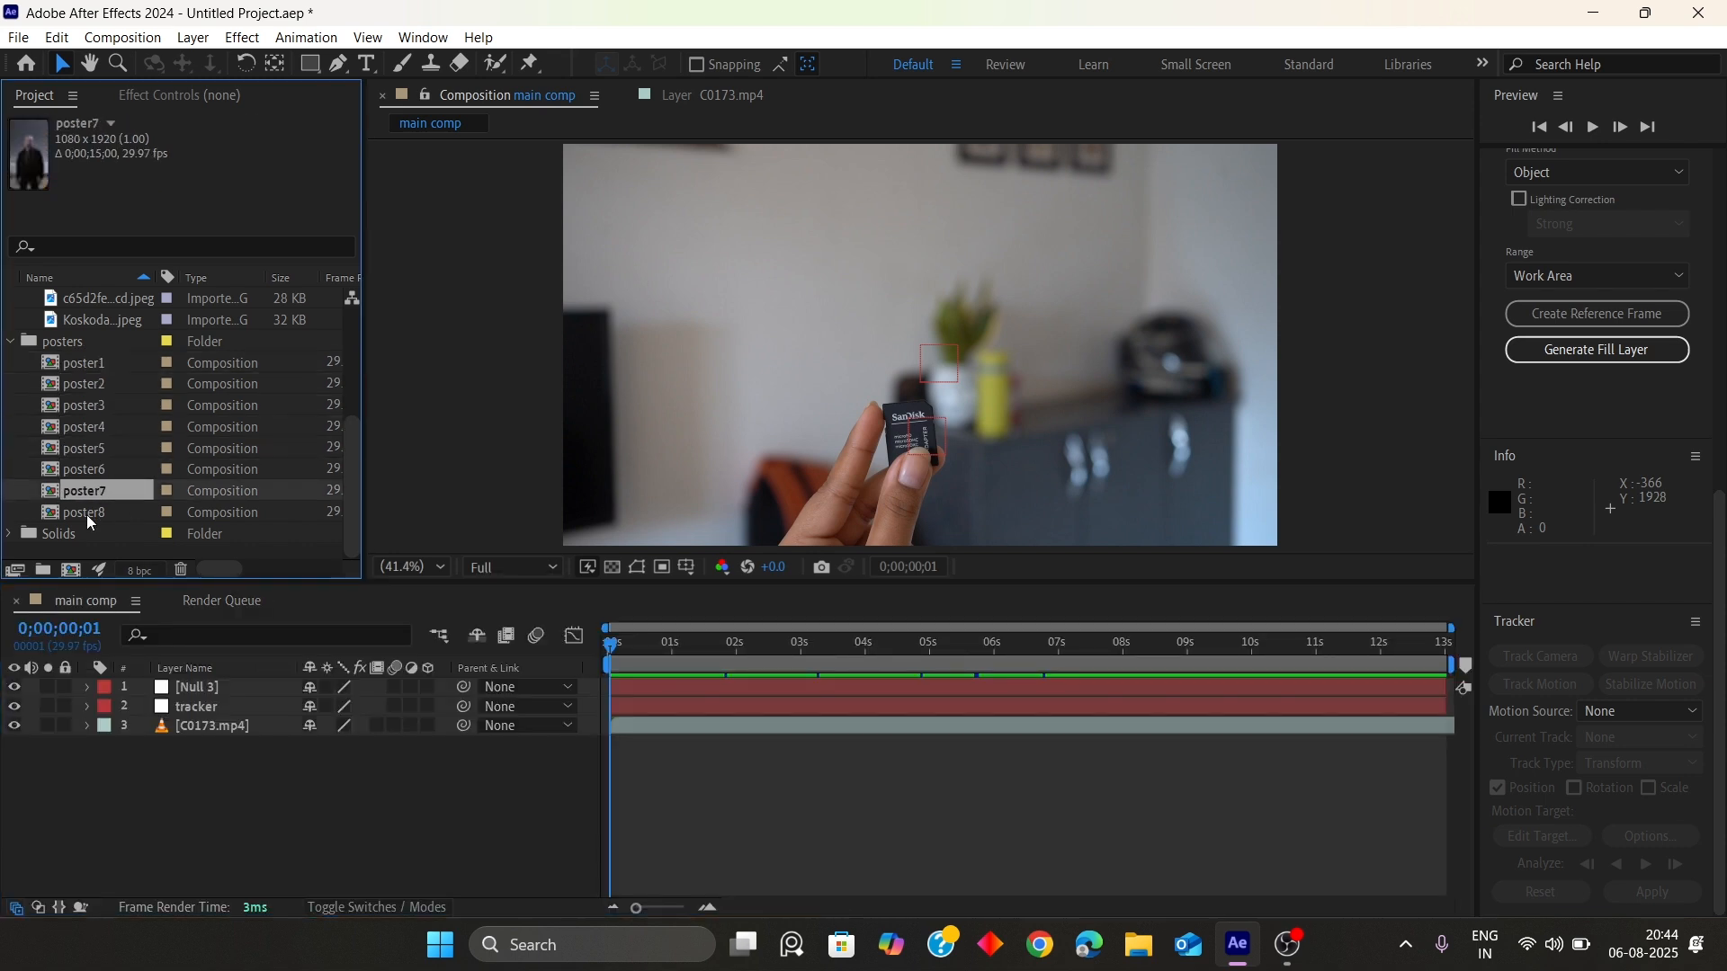
left_click(86, 513)
left_click(86, 450)
left_click(92, 425)
left_click(93, 405)
left_click(94, 381)
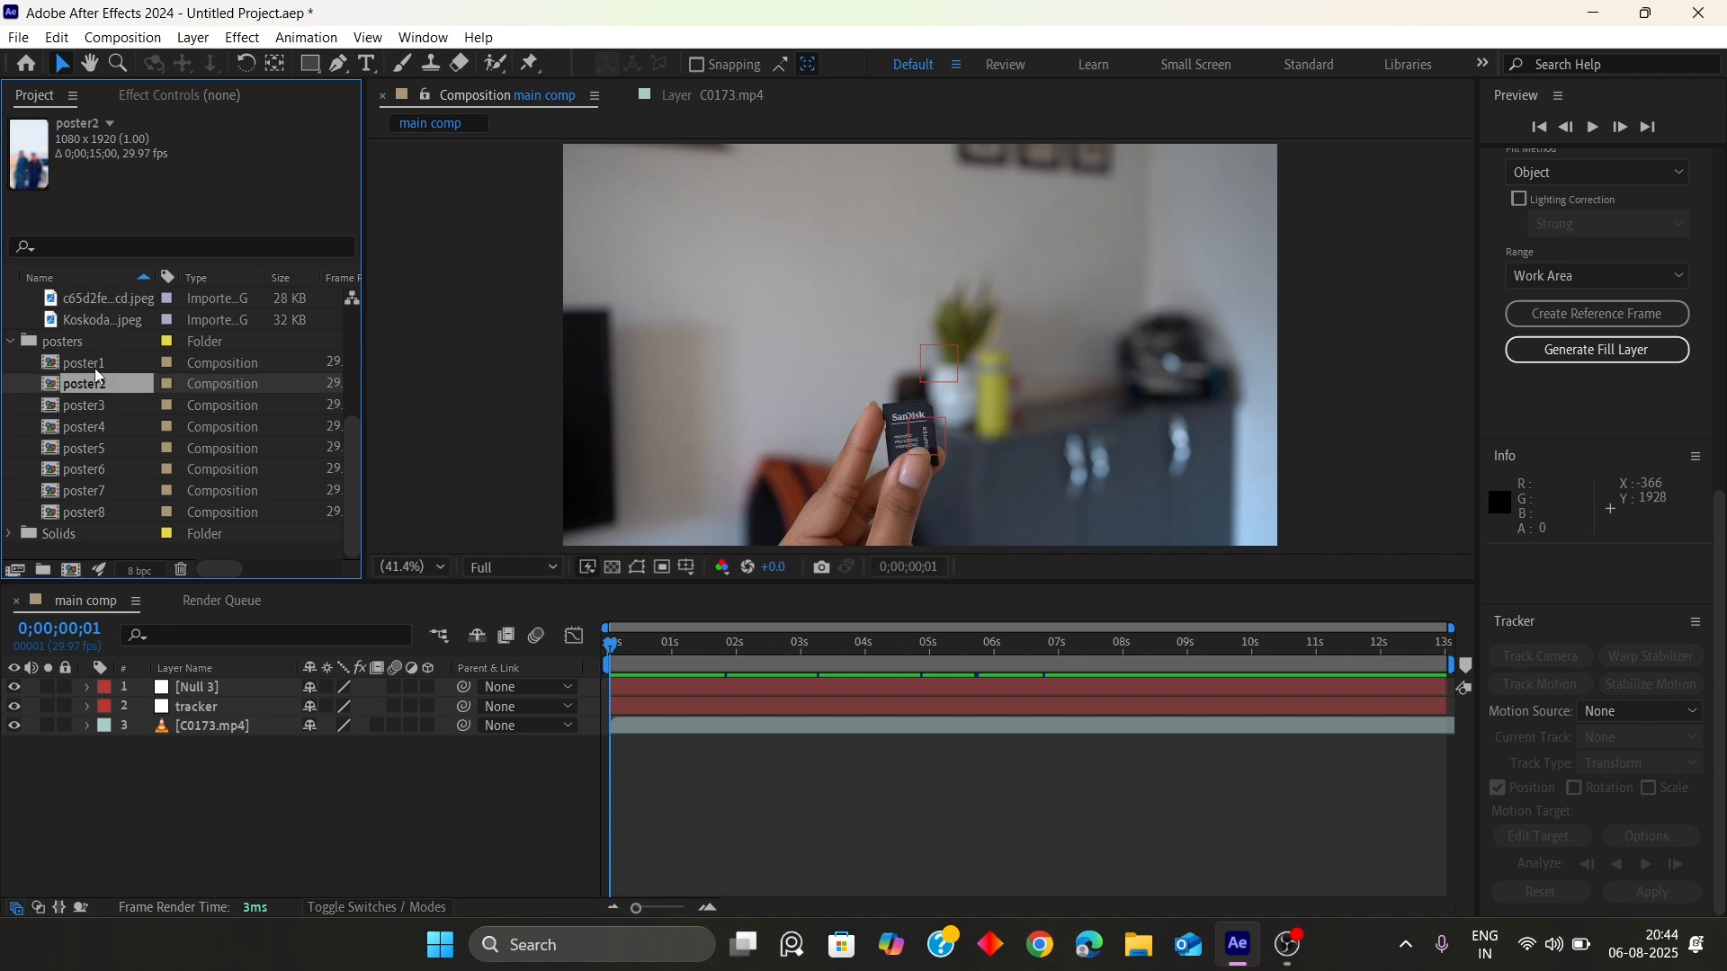
left_click(85, 363)
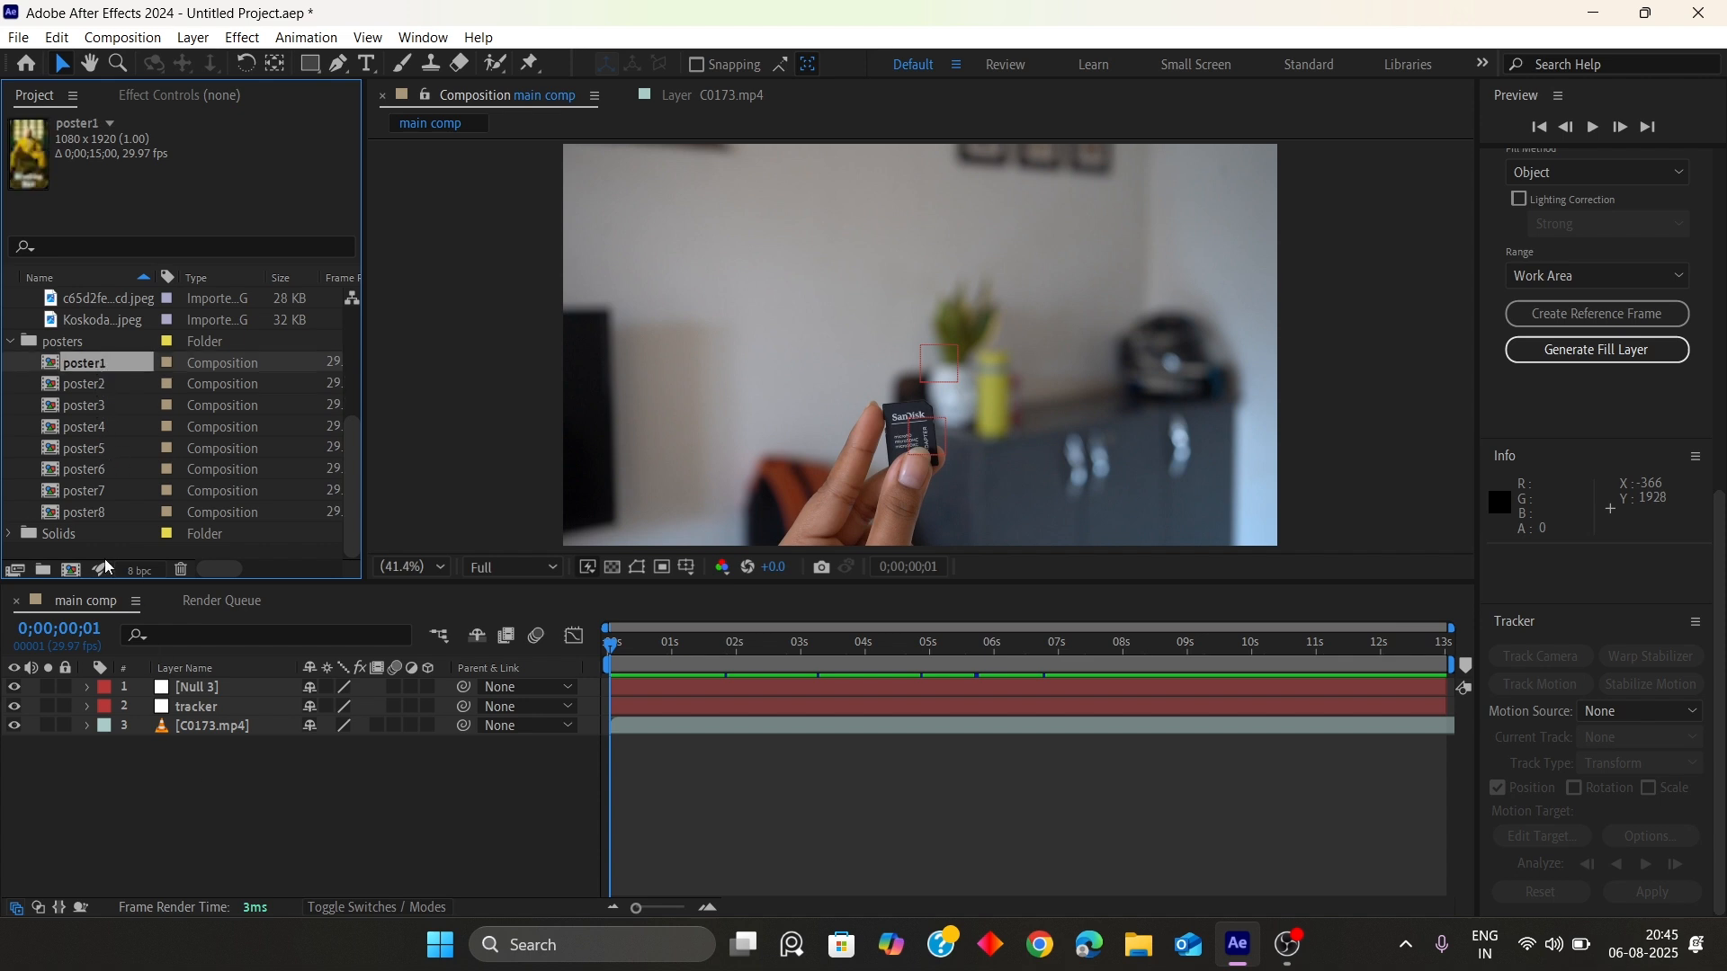
left_click(87, 512, "shift")
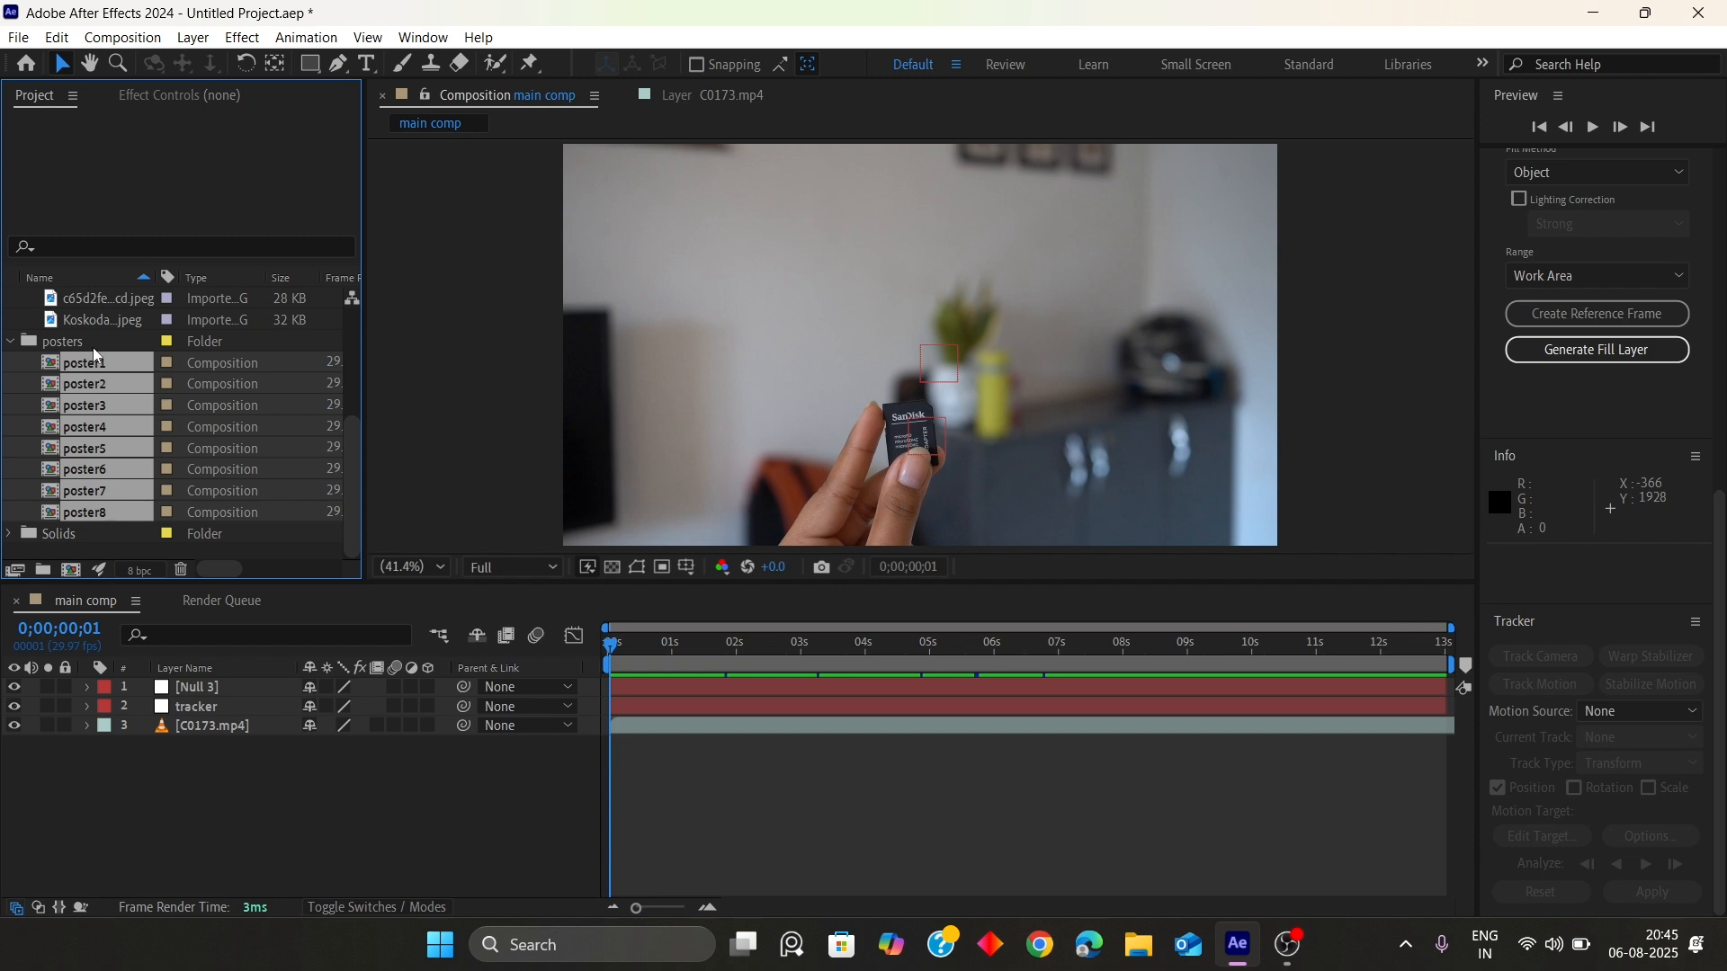
left_click_drag(94, 356, 193, 693)
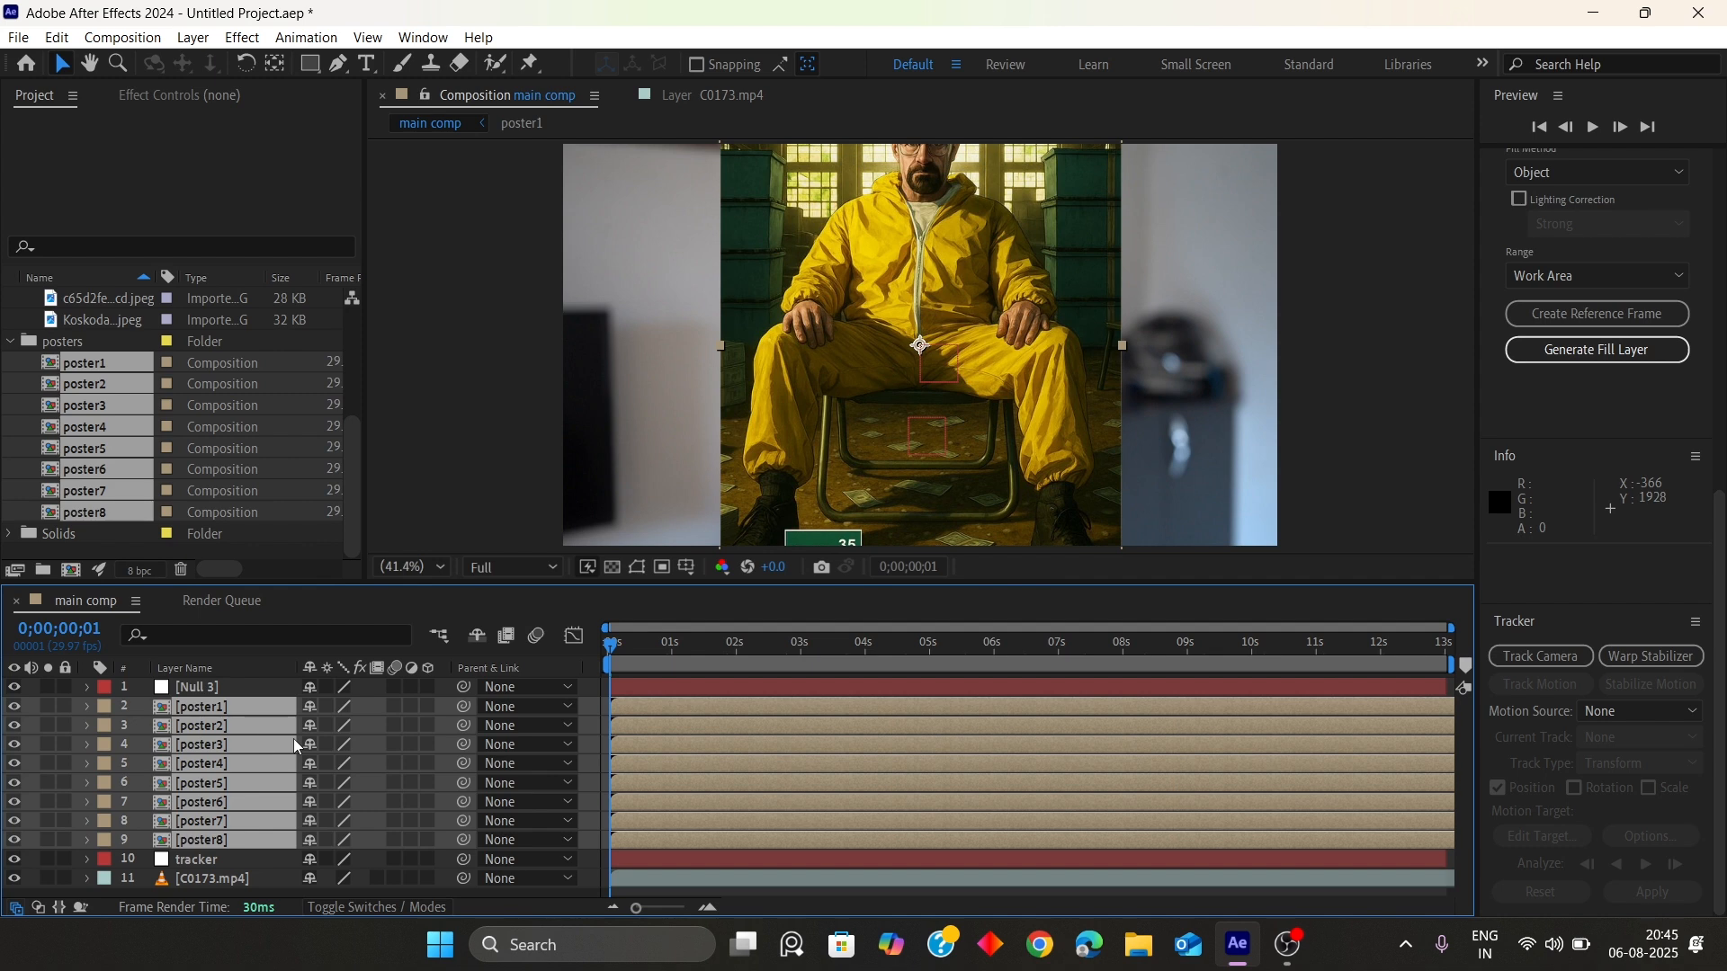
Scale all eight poster layers to 30% together
key("s")
left_click(337, 725)
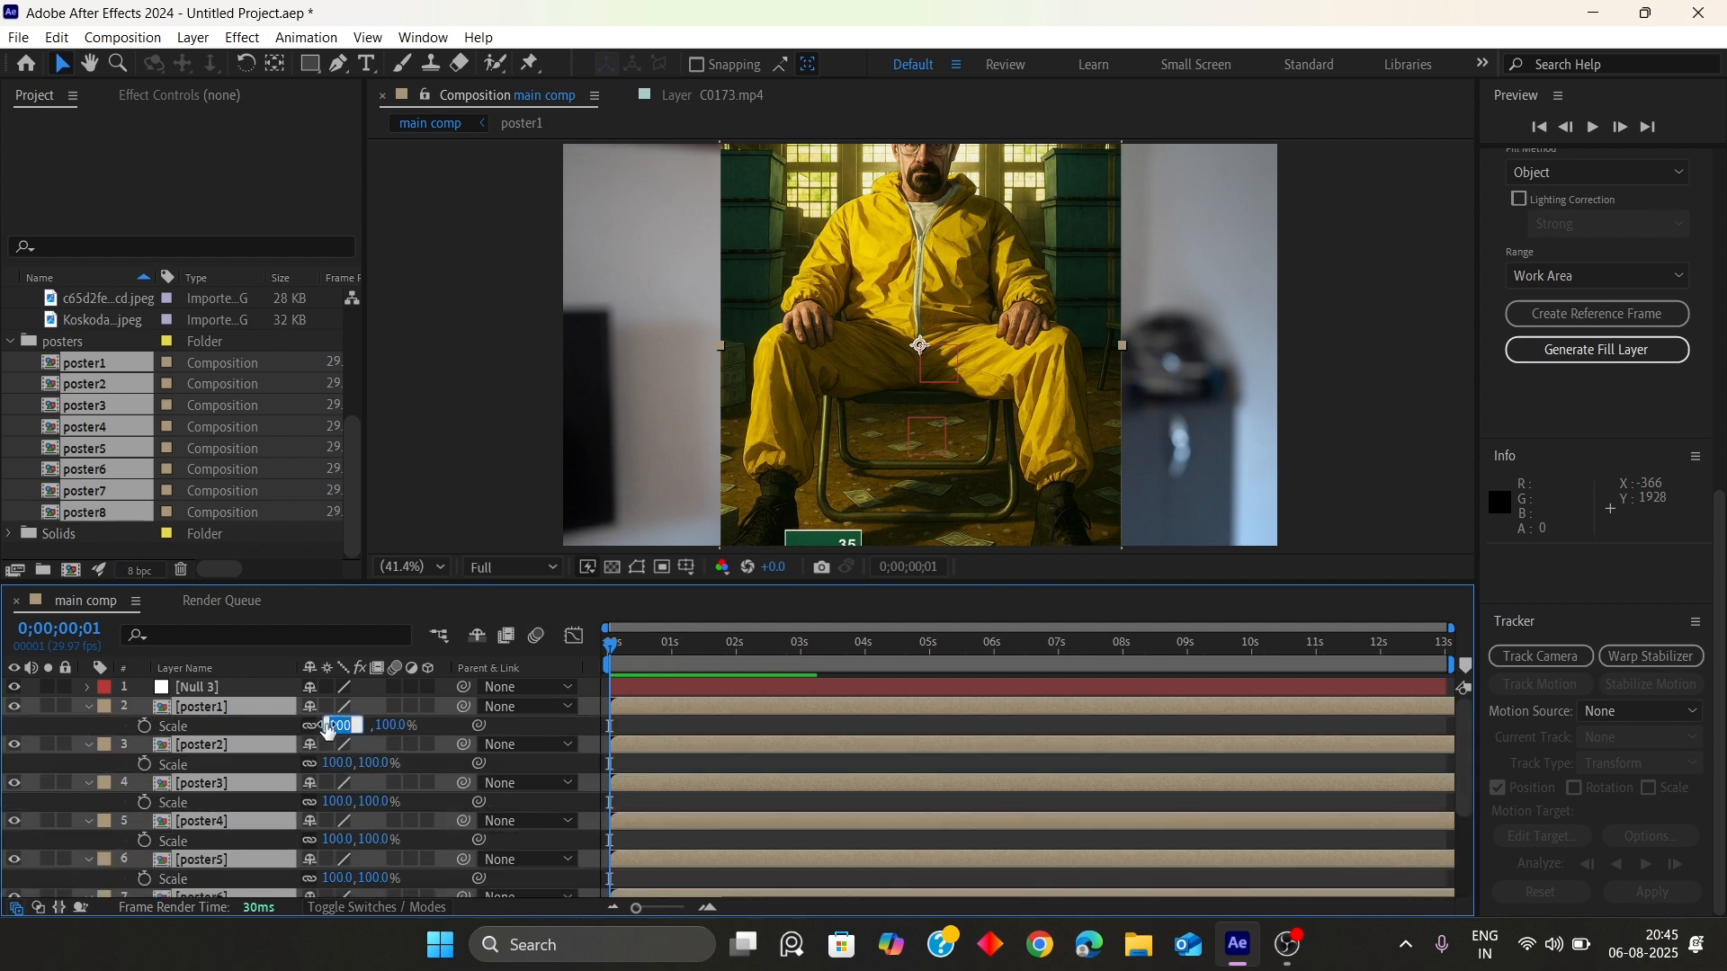
type("30")
key("Return")
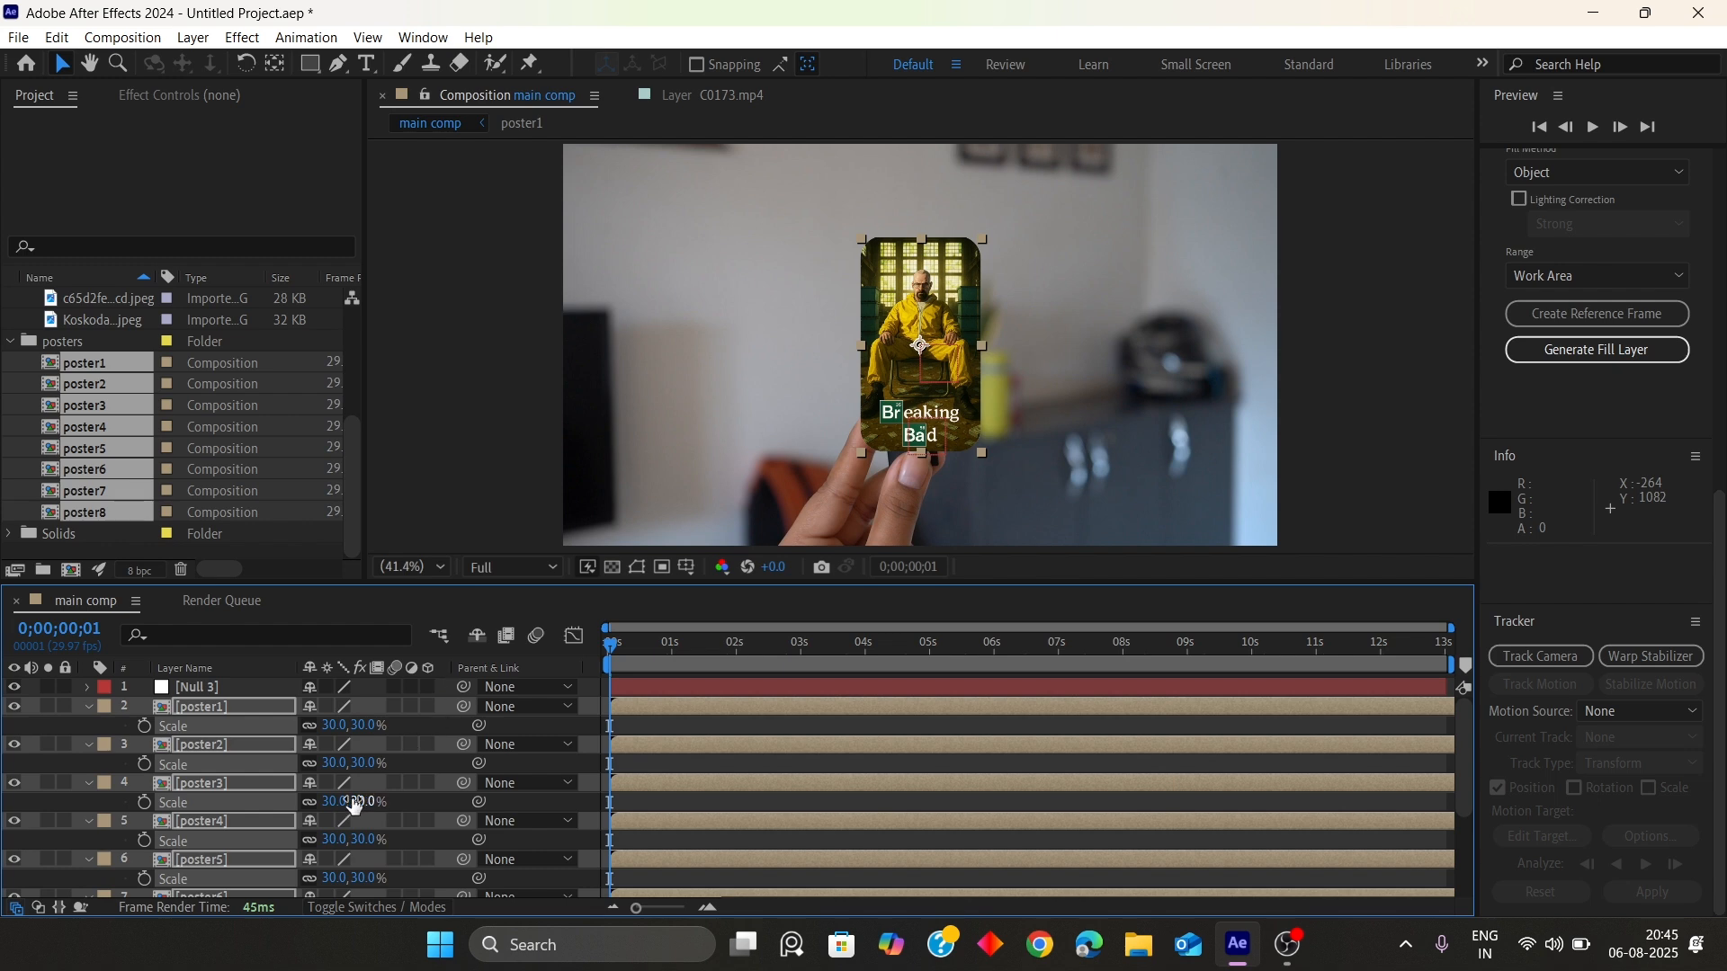
scroll(511, 755, "down", 3)
scroll(515, 764, "up", 3)
key("s")
left_click(28, 867)
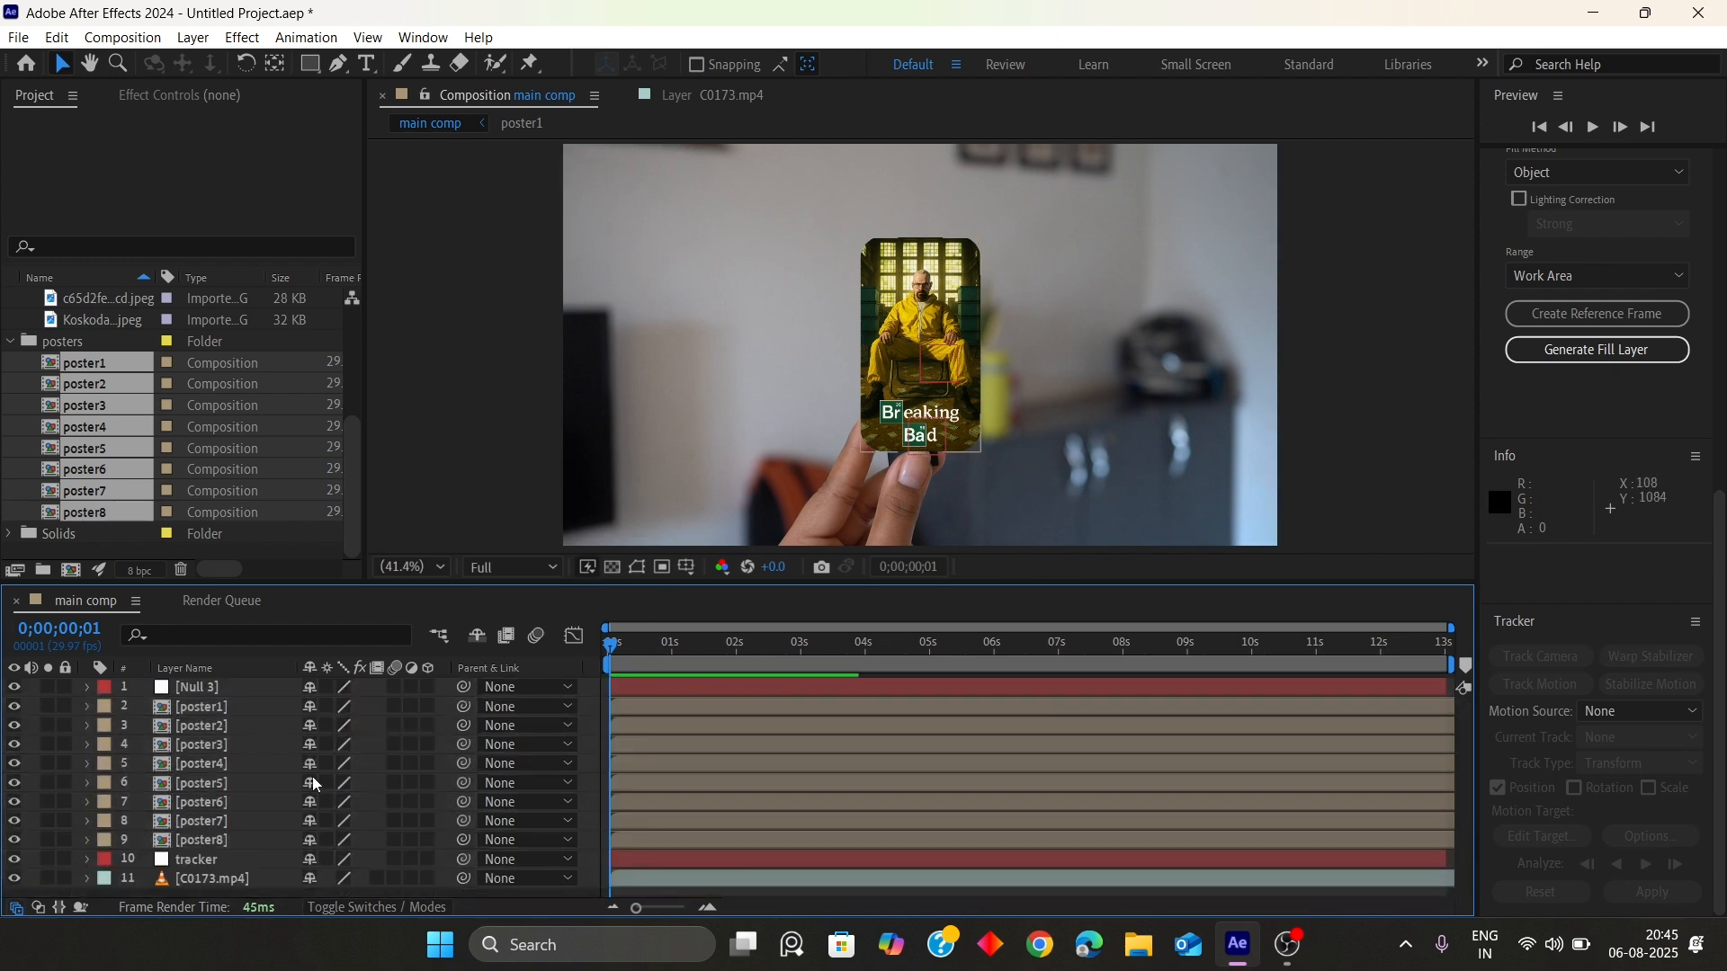
Parent the Null 3 layer to the tracker layer
left_click(198, 880)
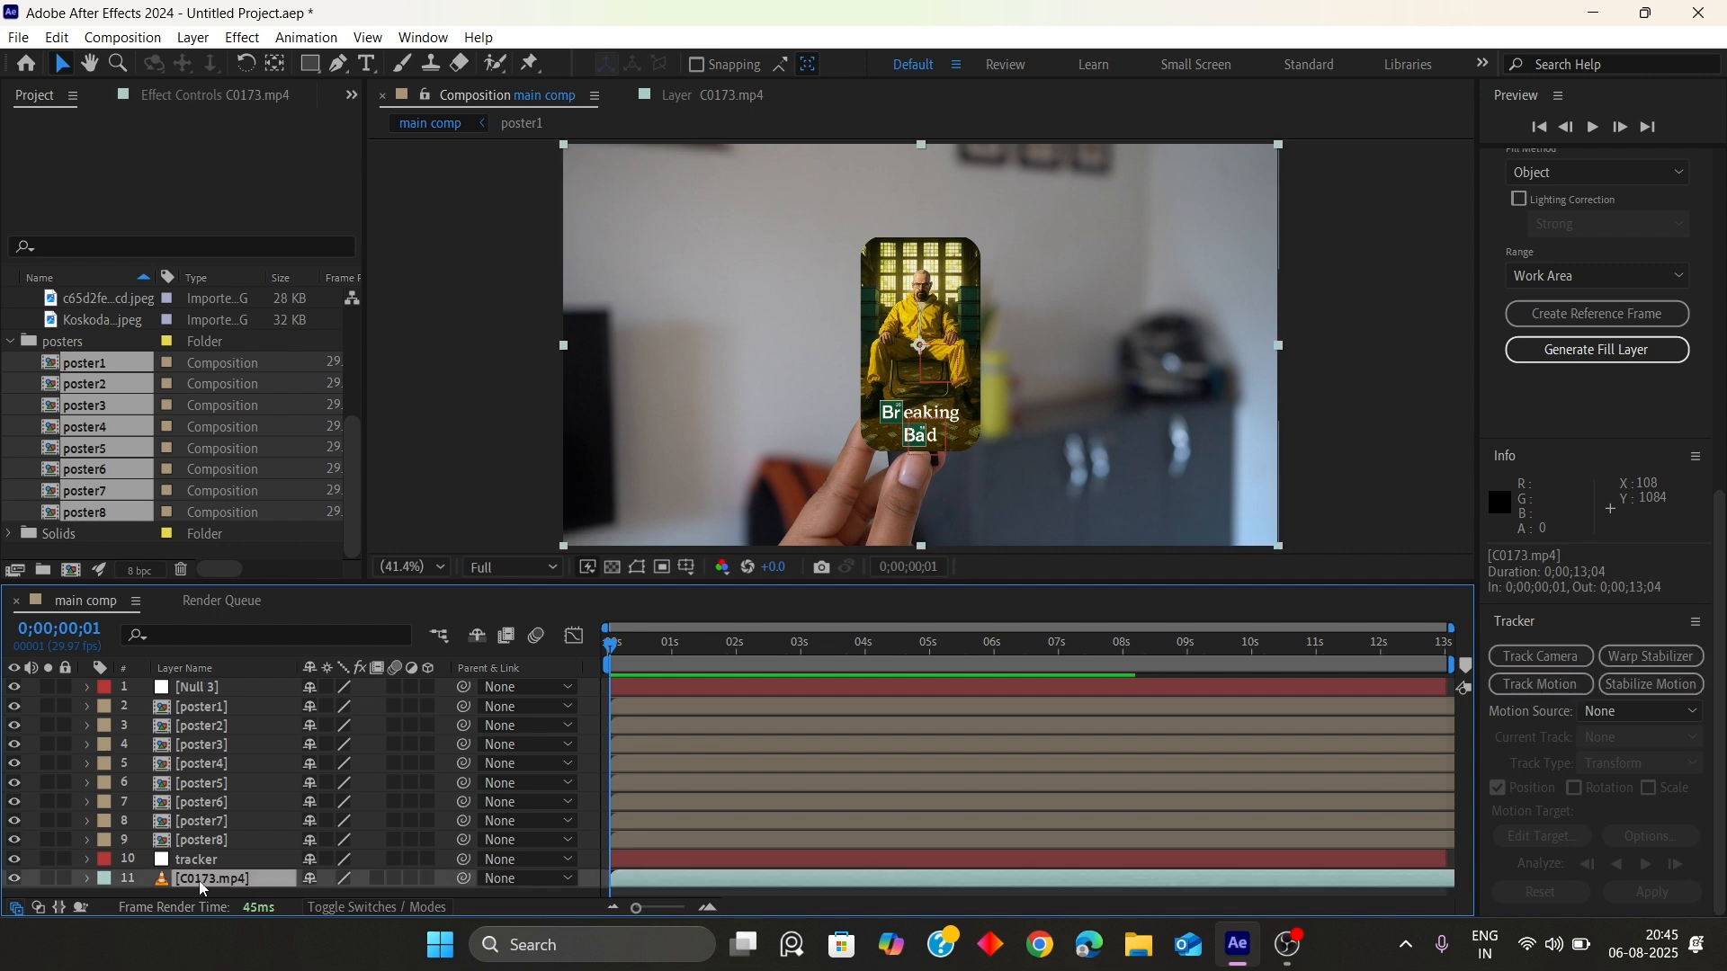
left_click(191, 860)
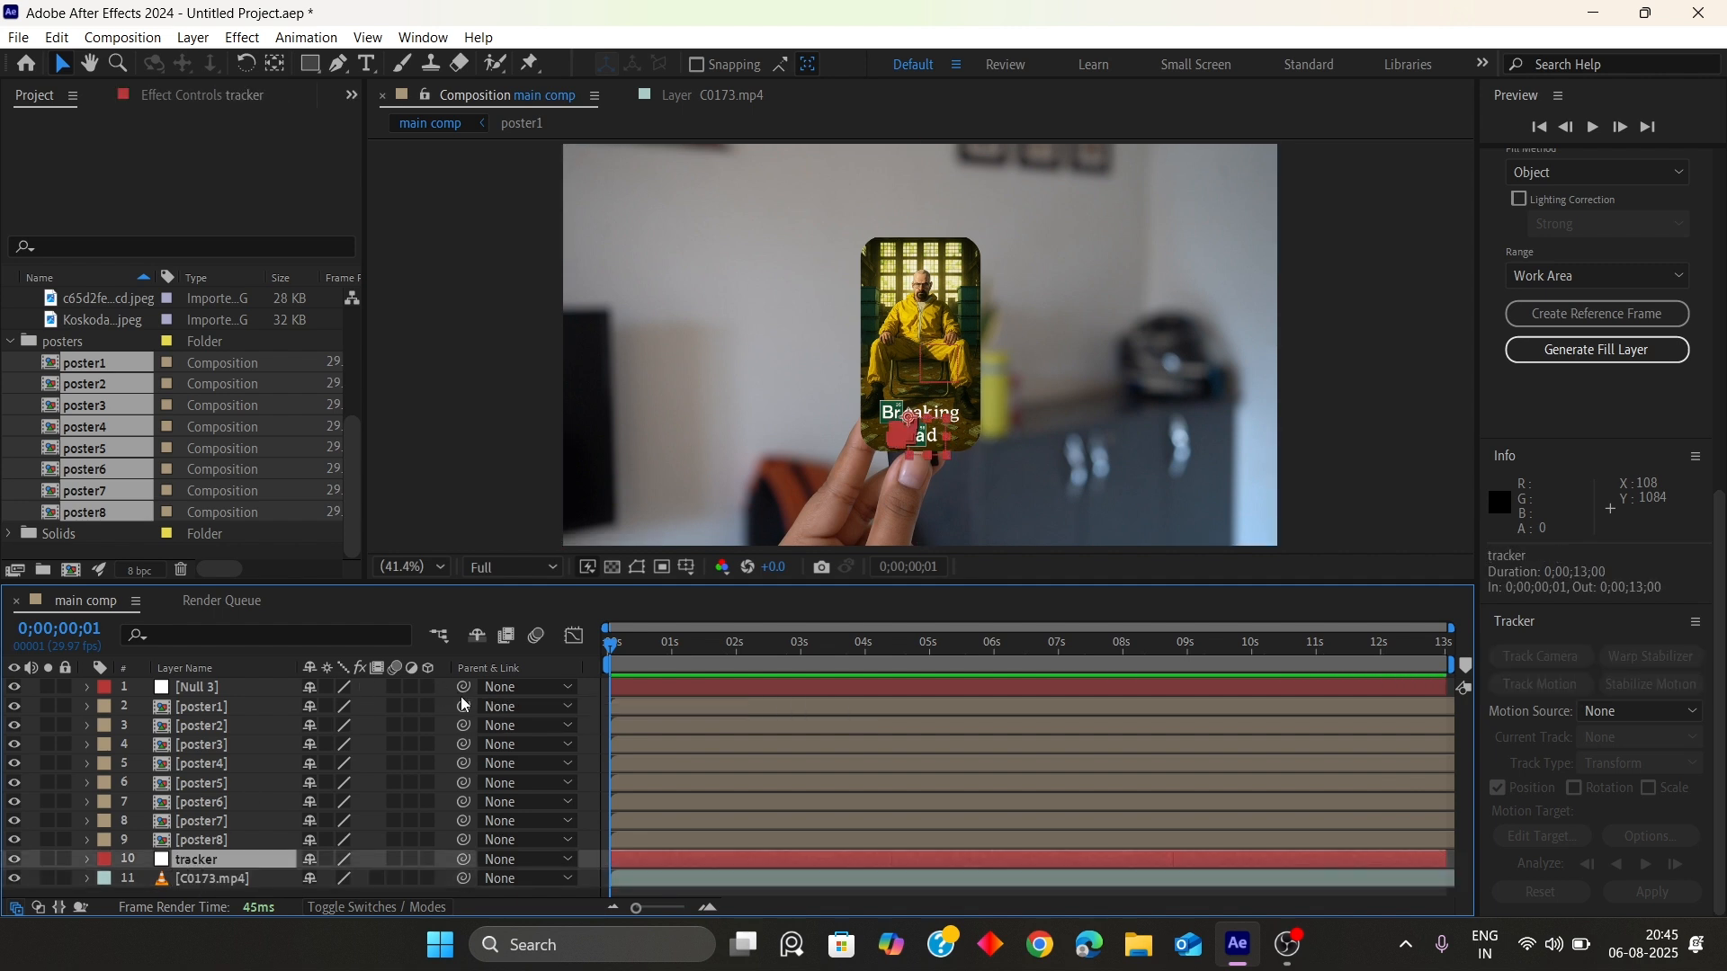
left_click_drag(463, 687, 216, 861)
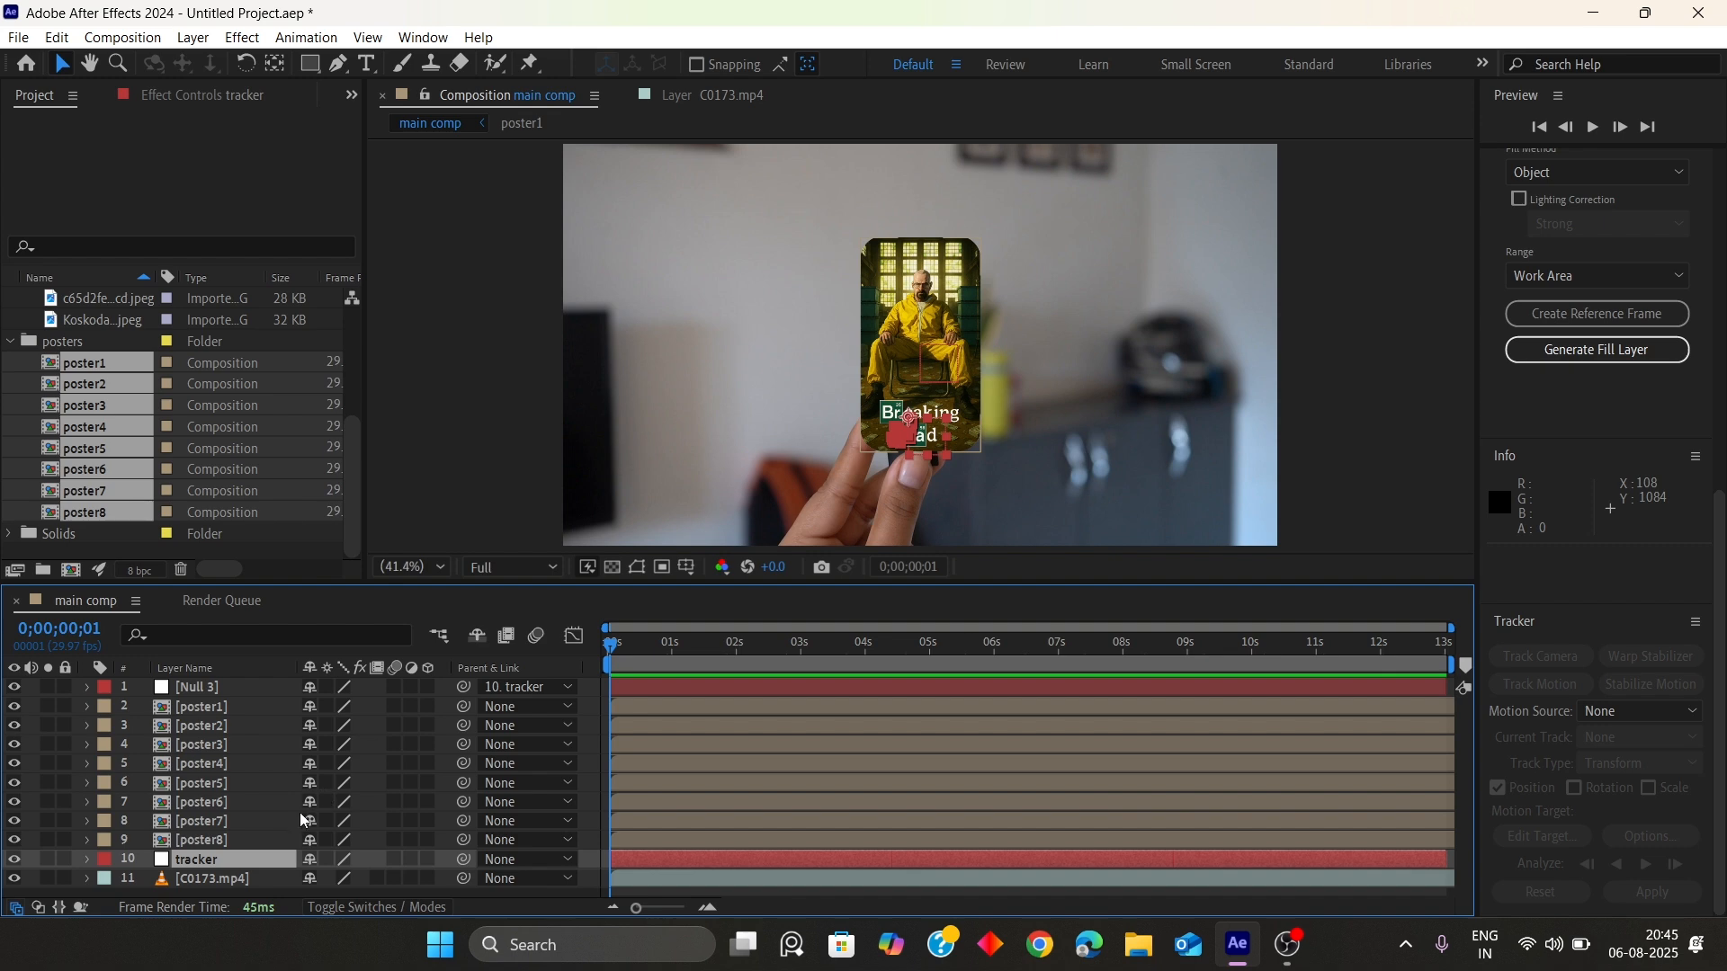
Turn on 3D for the Null 3 layer and all eight poster layers
left_click(207, 710)
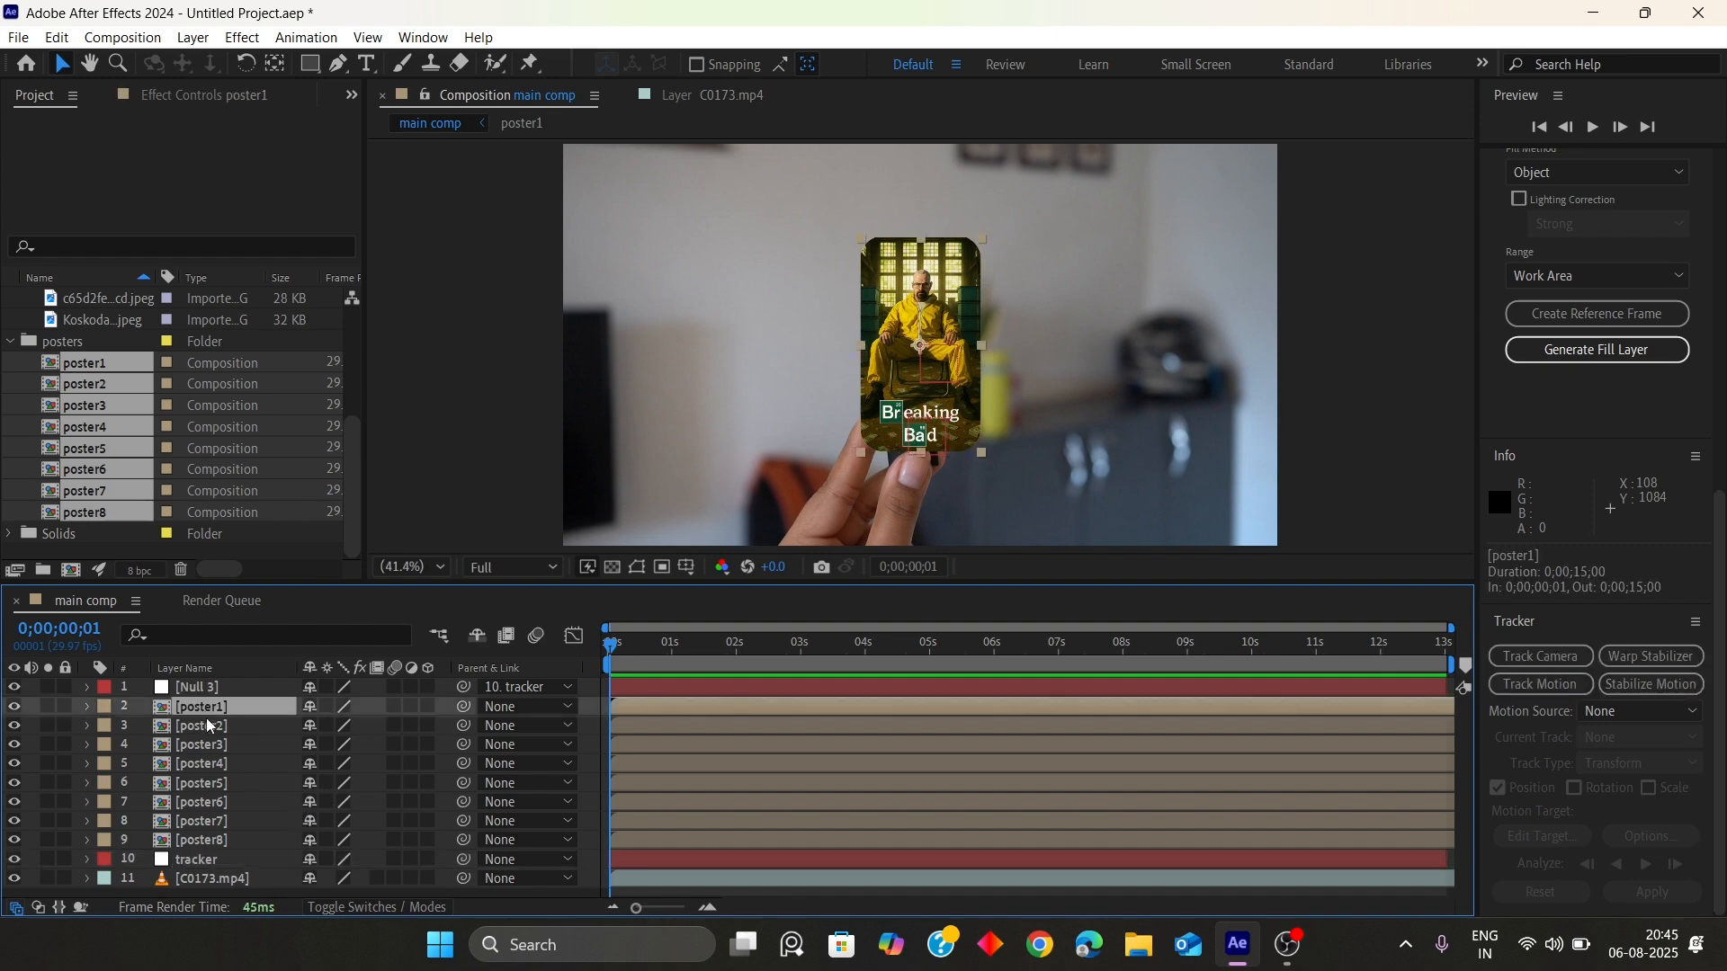
left_click(208, 844)
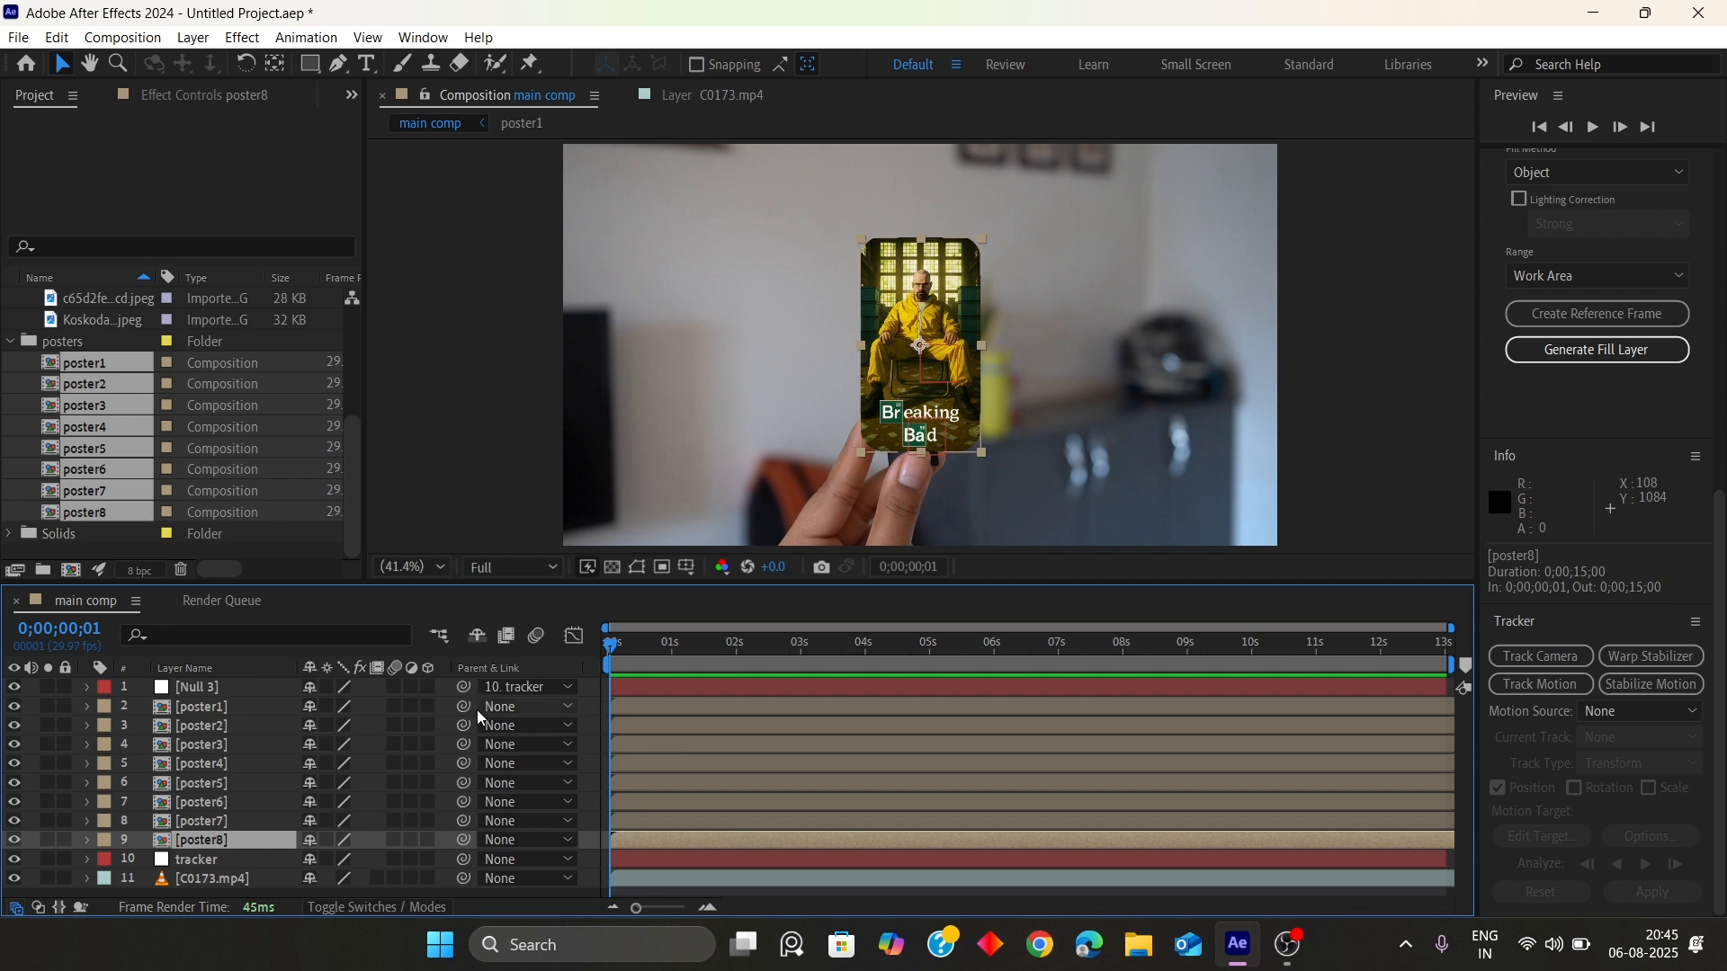
left_click_drag(426, 689, 428, 840)
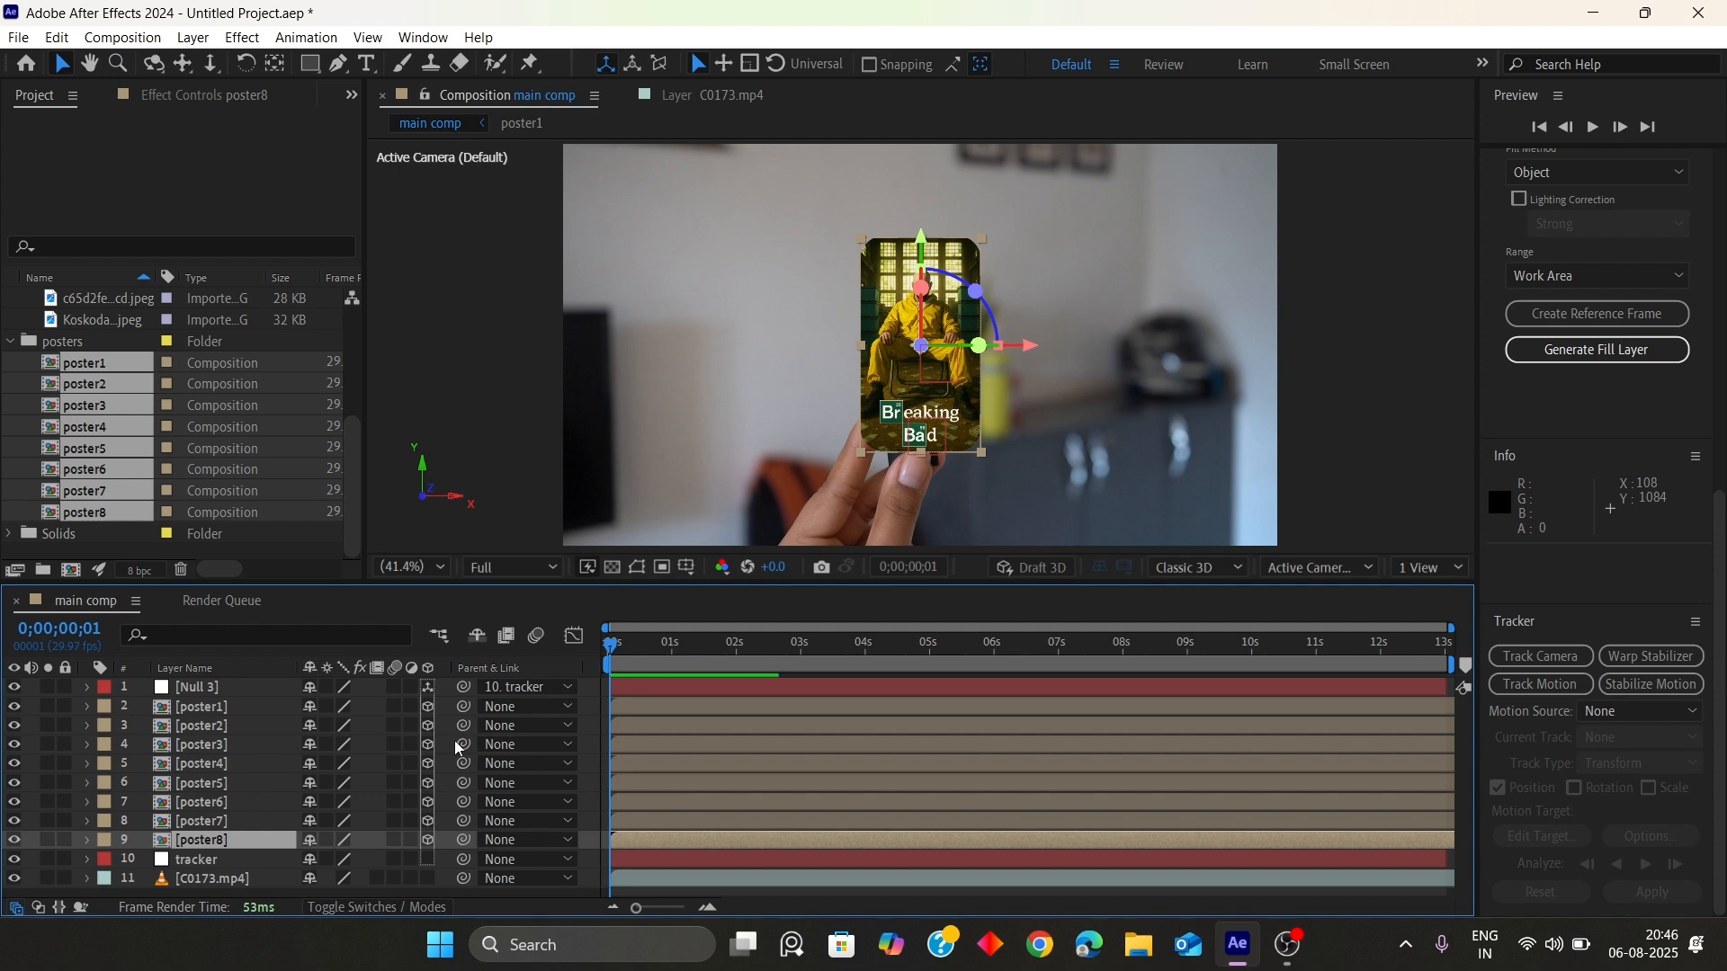
Scrub through the timeline and switch the viewer to a two-view layout
left_click_drag(618, 646, 1407, 648)
key("Home")
left_click(1431, 567)
left_click(1448, 621)
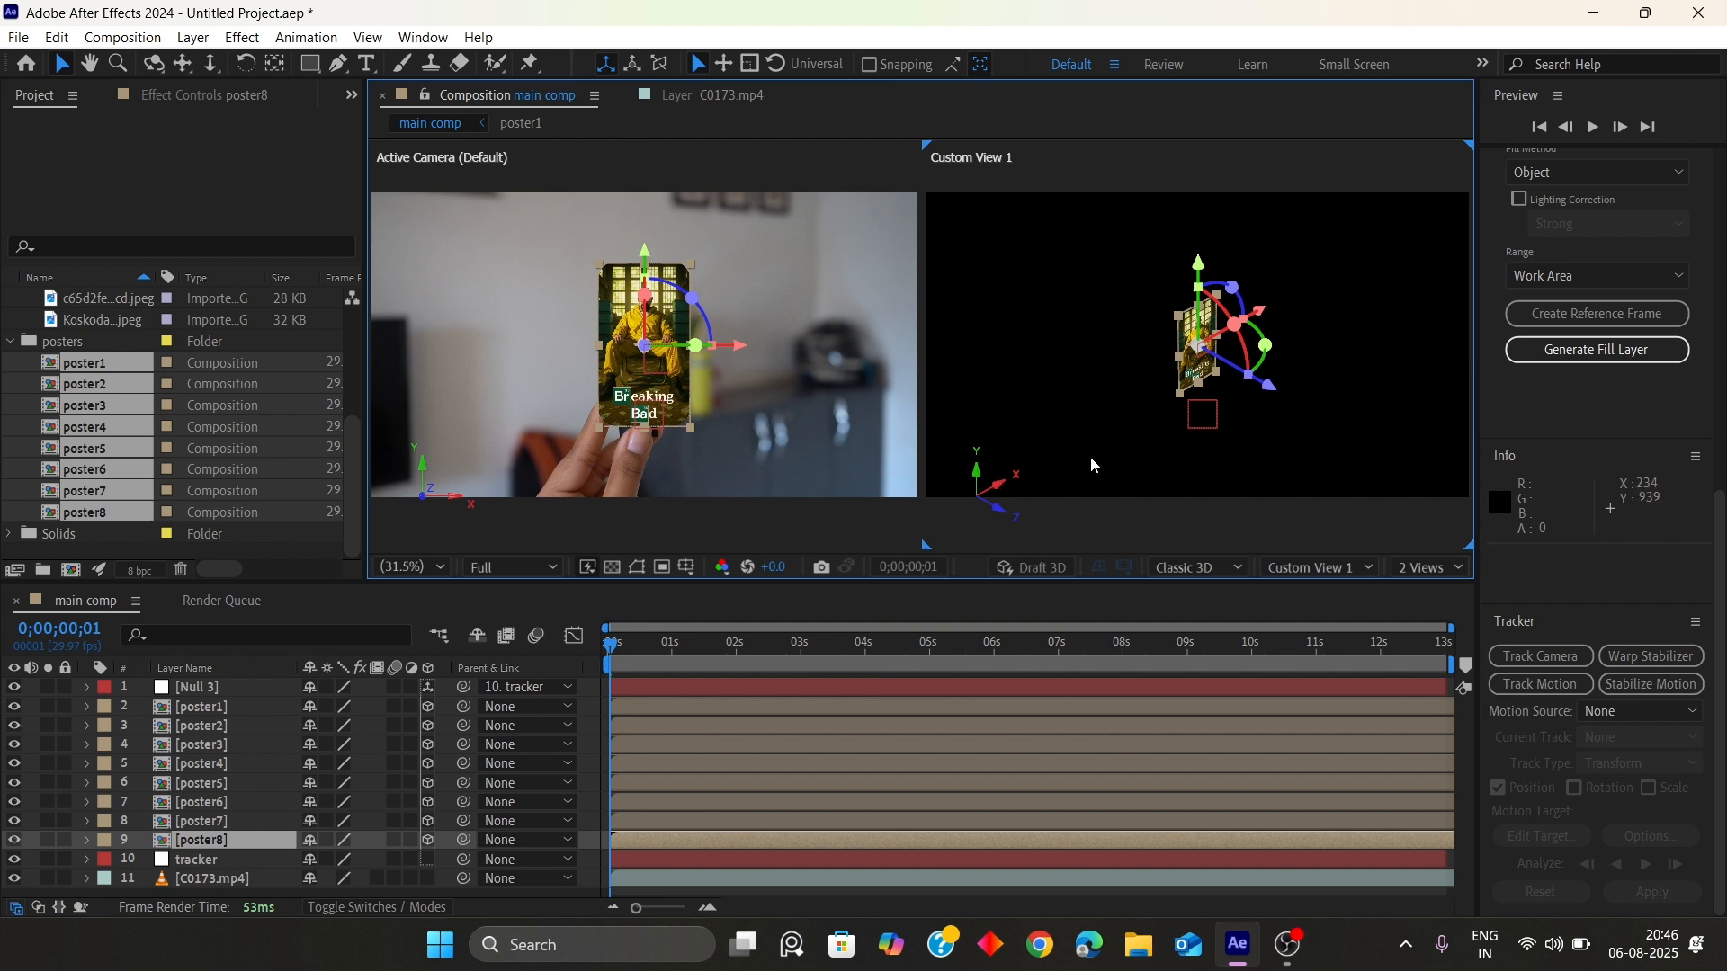
left_click_drag(621, 646, 772, 644)
key("Home")
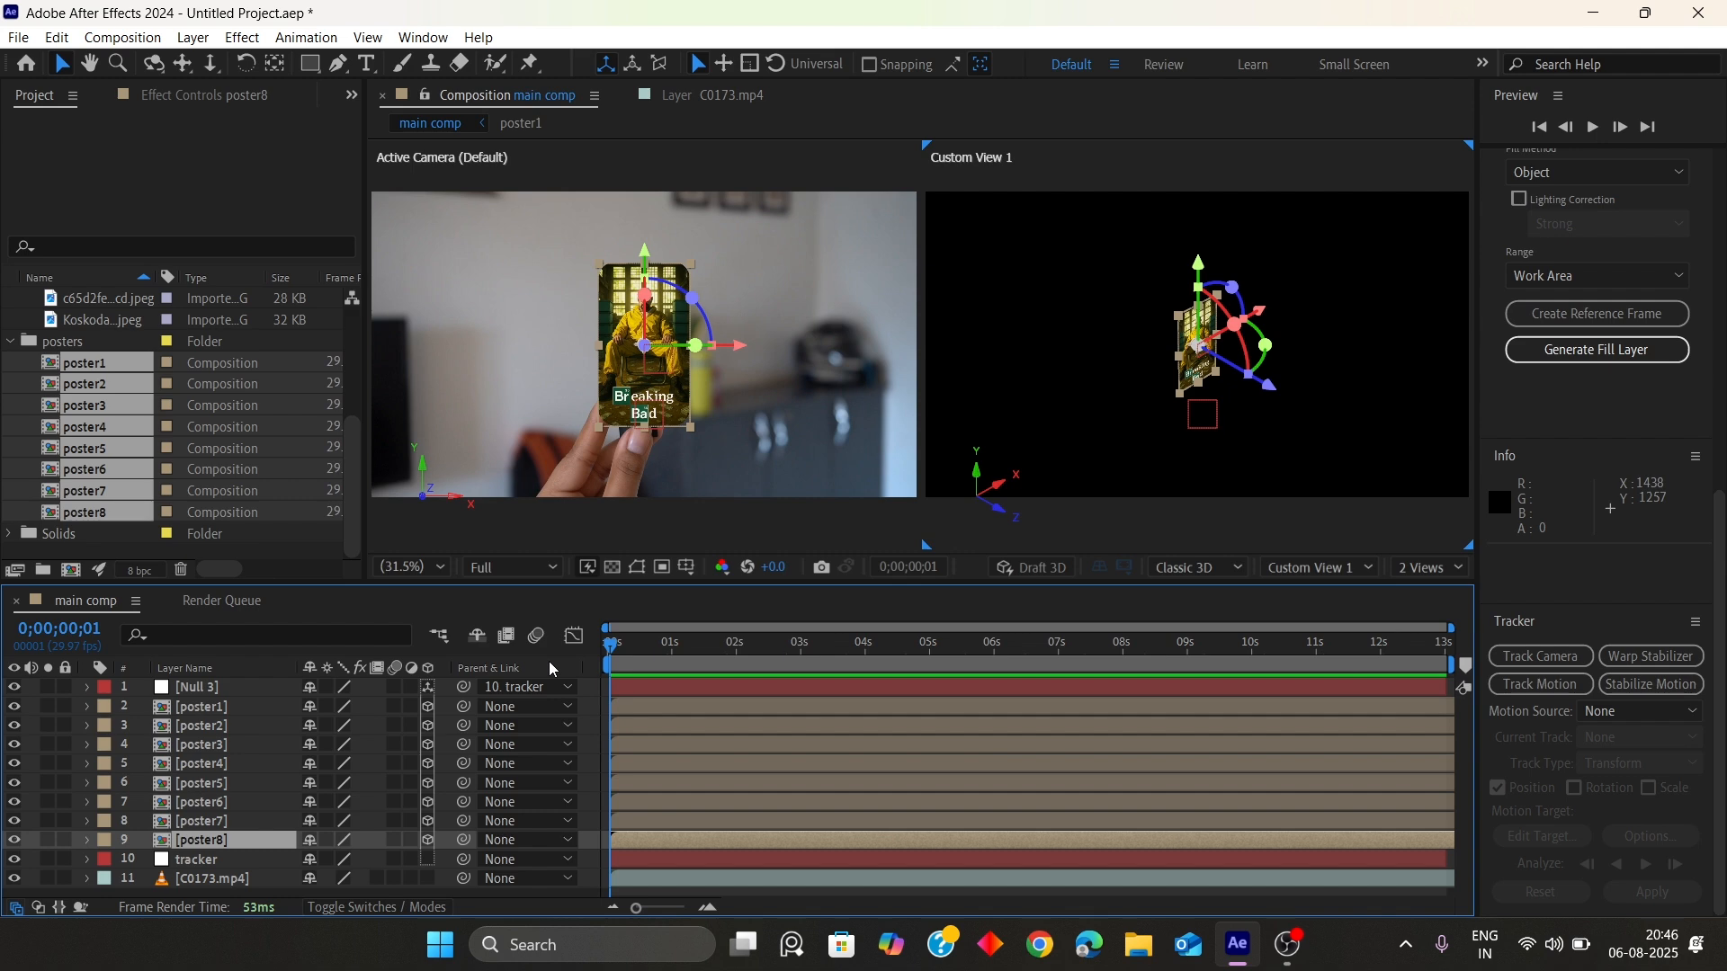
Set the Null 3 layer's Z position to 400
left_click(243, 686)
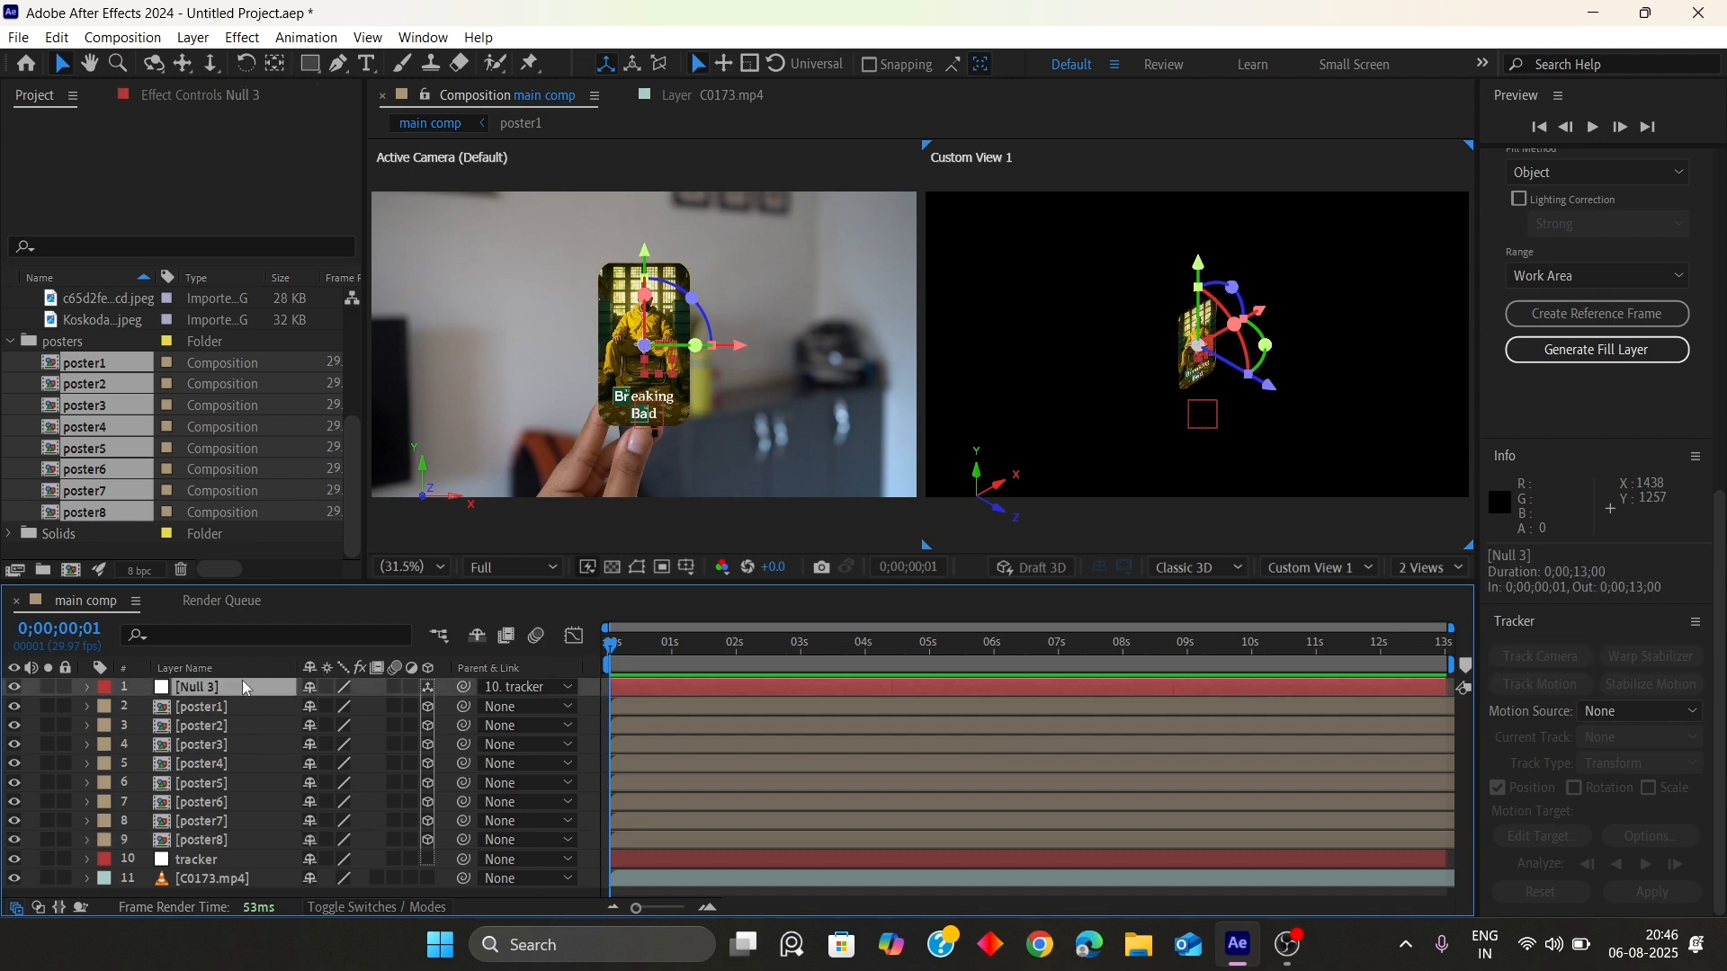
key("p")
left_click(388, 707)
type("400")
key("Return")
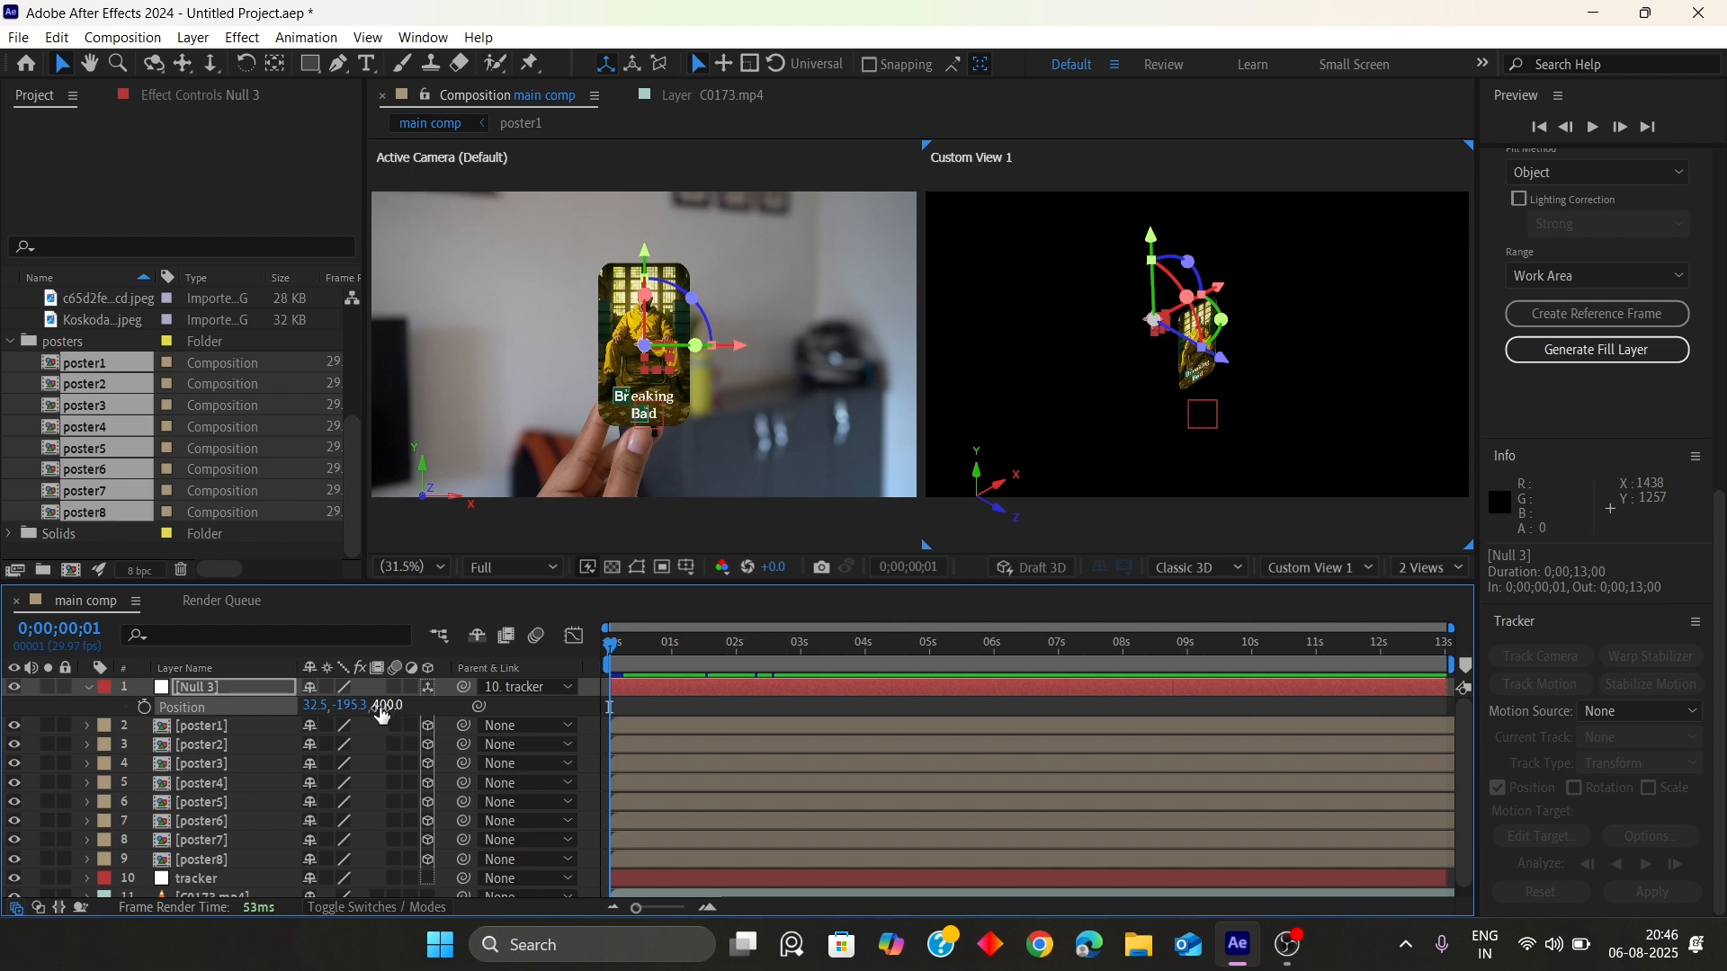
Set the Null 3 layer's Y rotation to 45°
key("r")
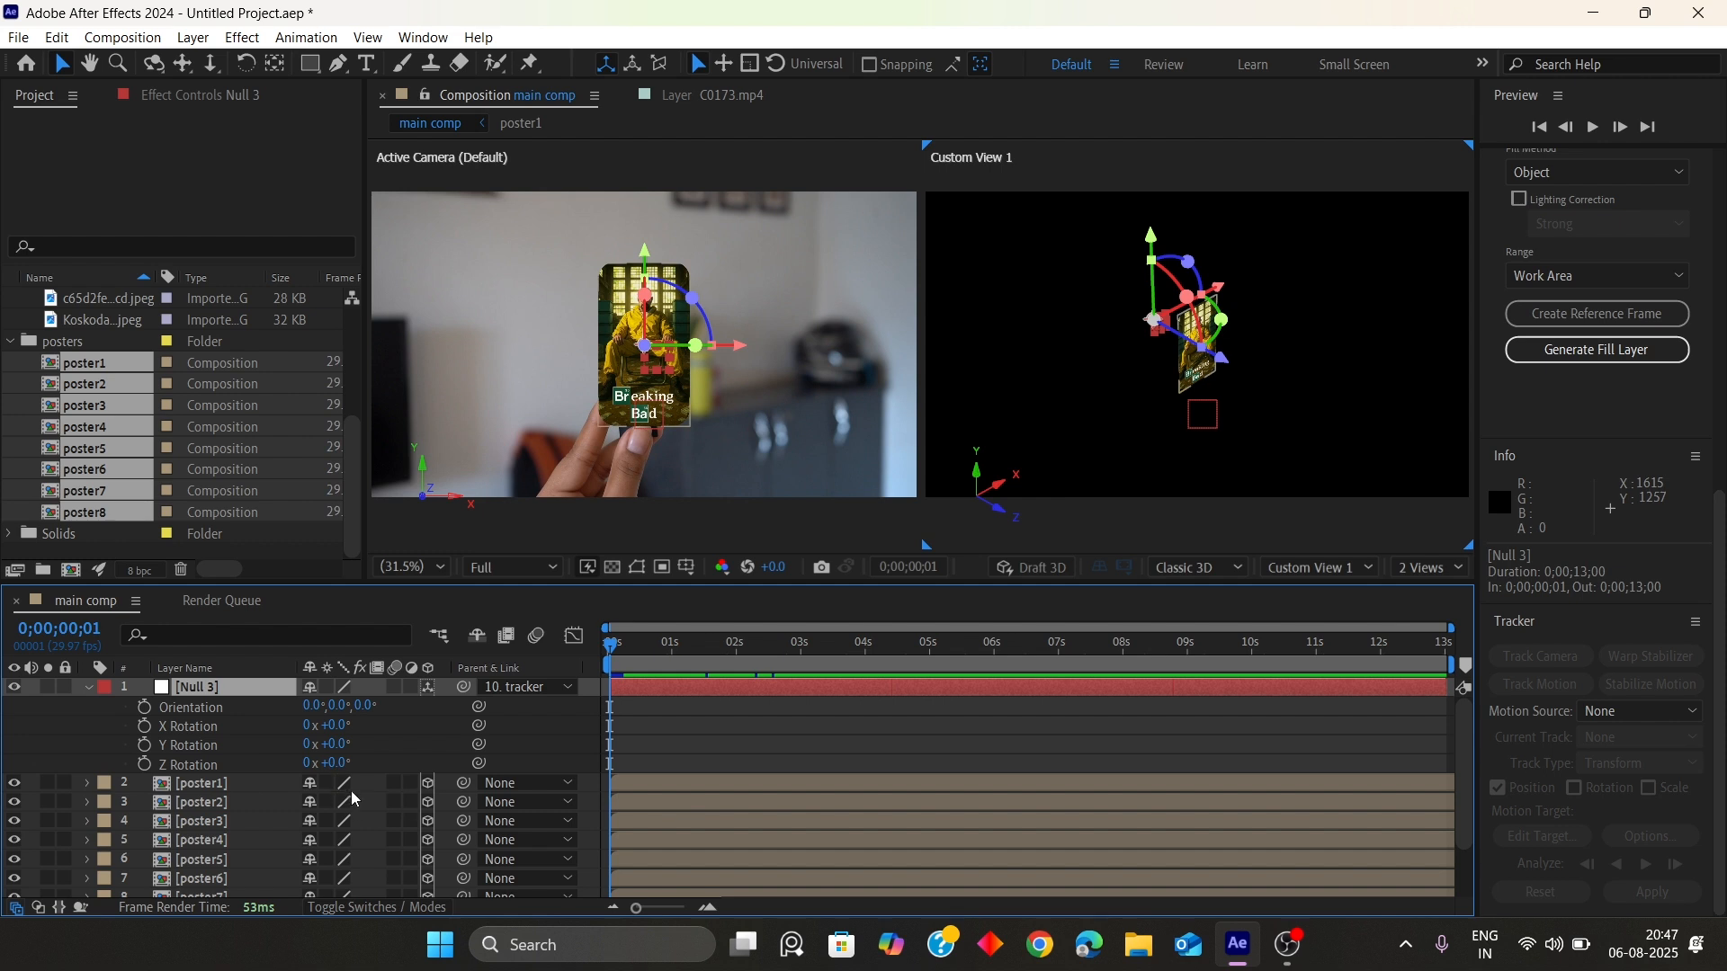
left_click(336, 745)
type("45")
key("Return")
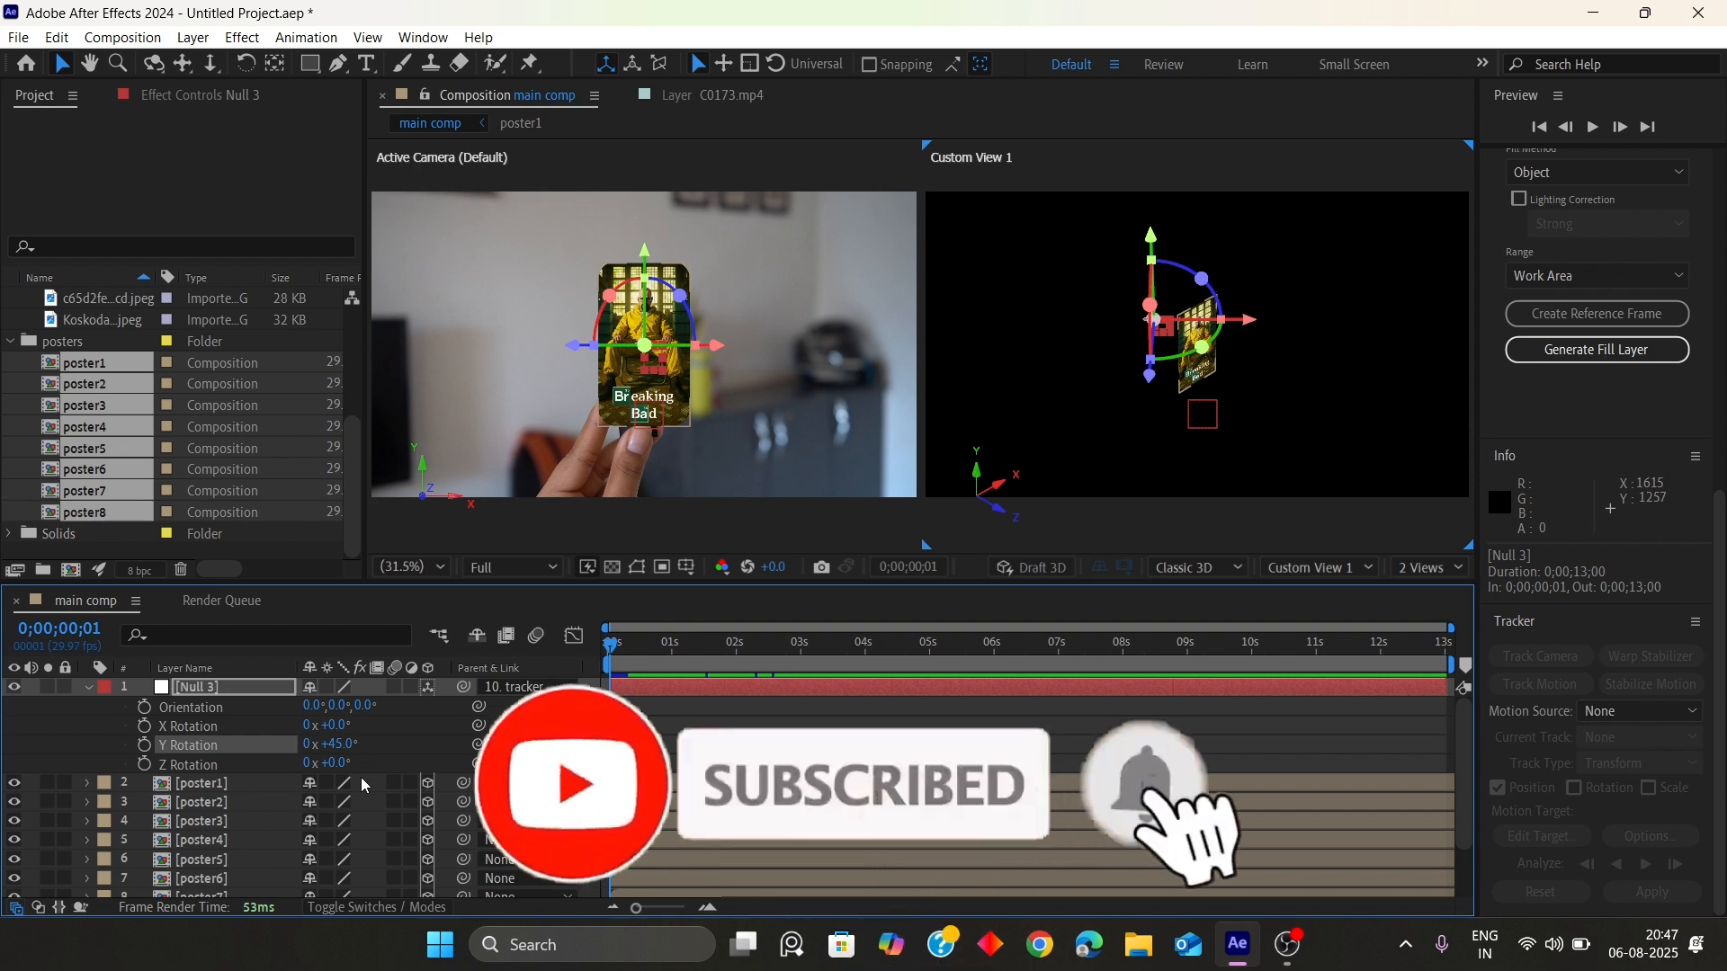
Try setting poster1's track matte to Null 3, then undo the change
left_click(526, 784)
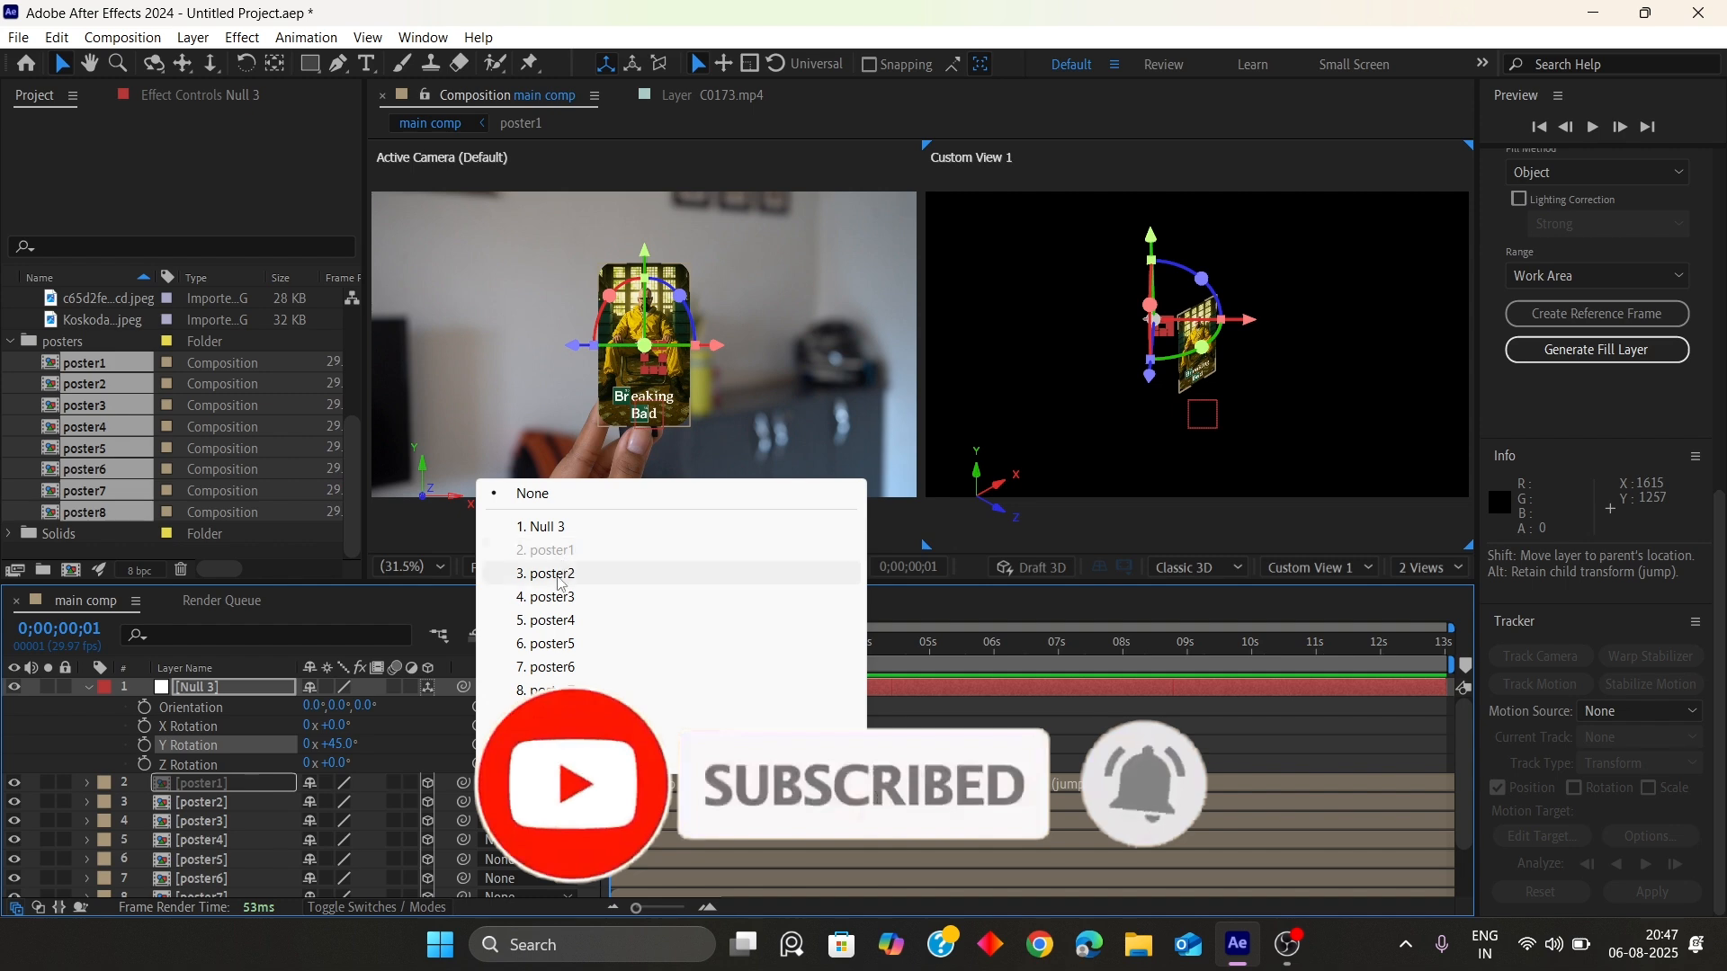
left_click(439, 764)
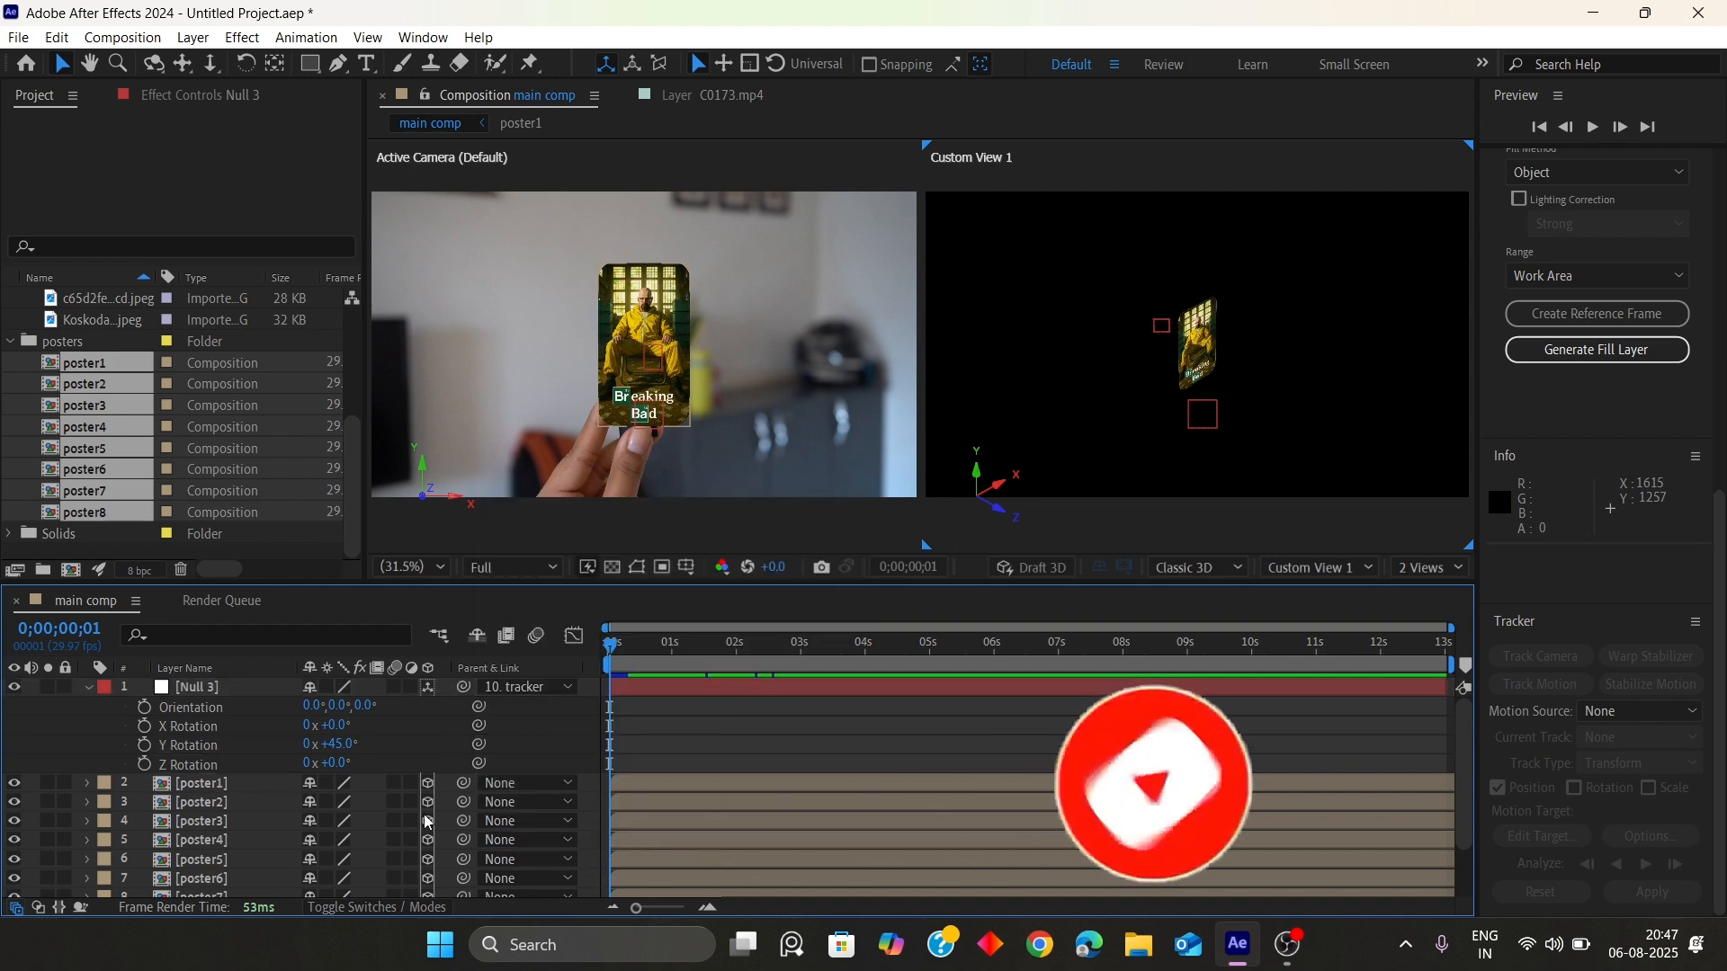
left_click(382, 908)
left_click(616, 784)
left_click(459, 783)
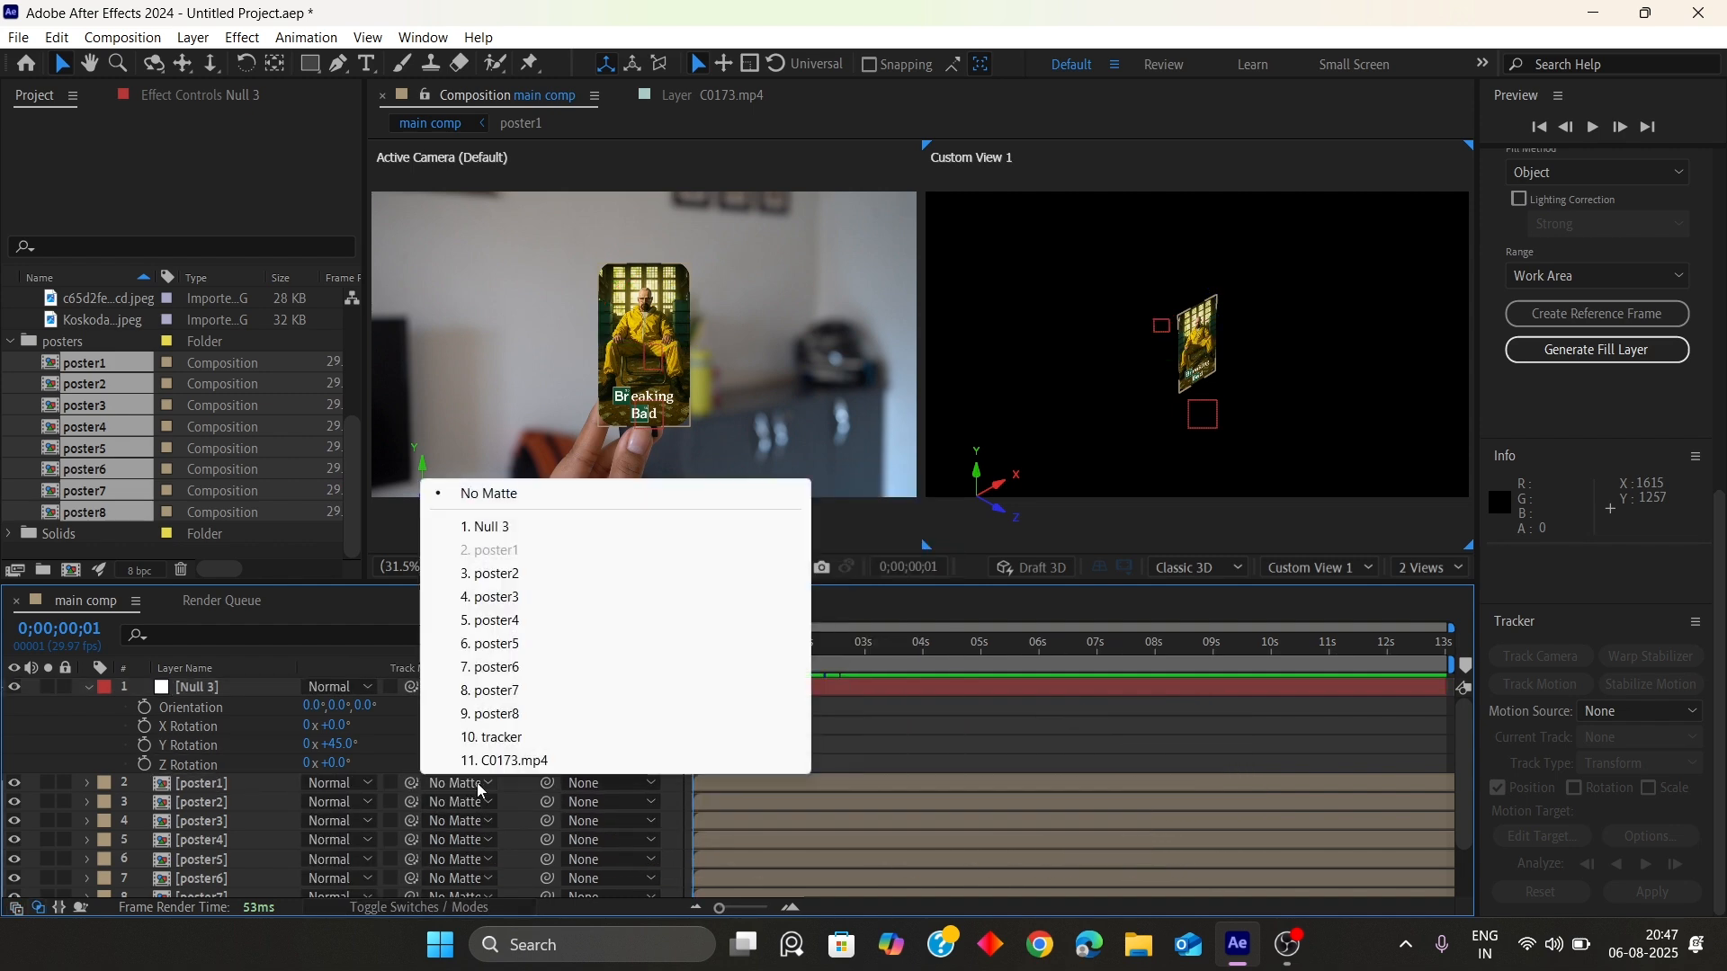
left_click(496, 529)
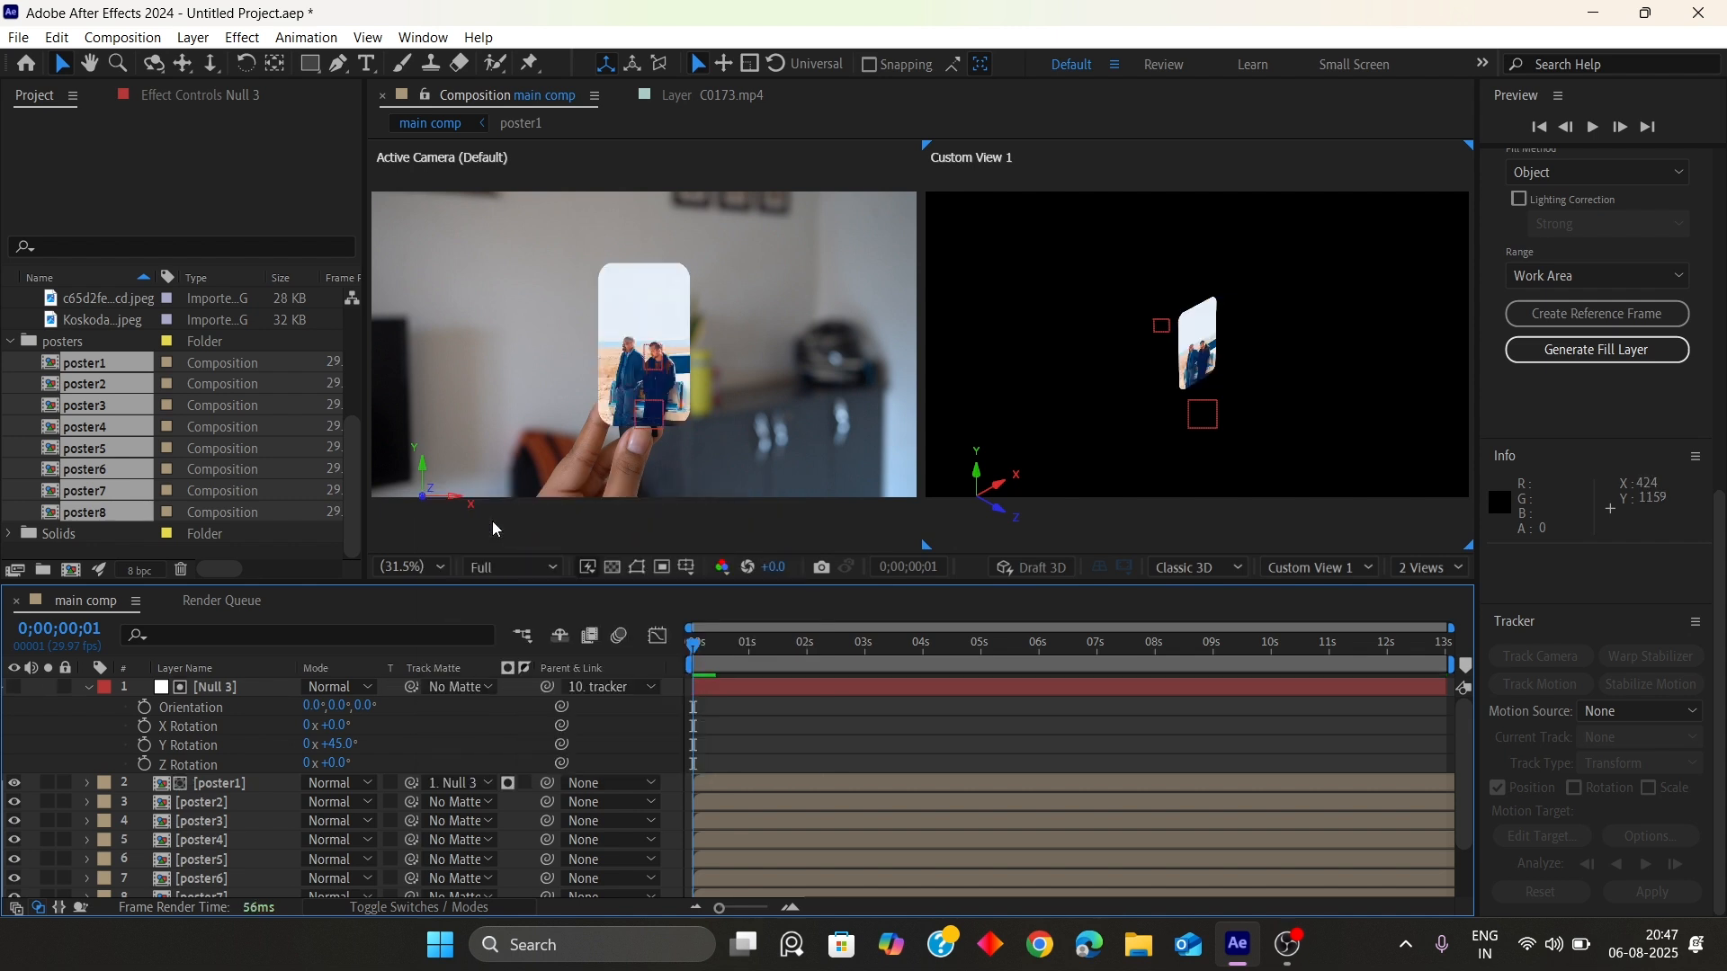
key("ctrl+z")
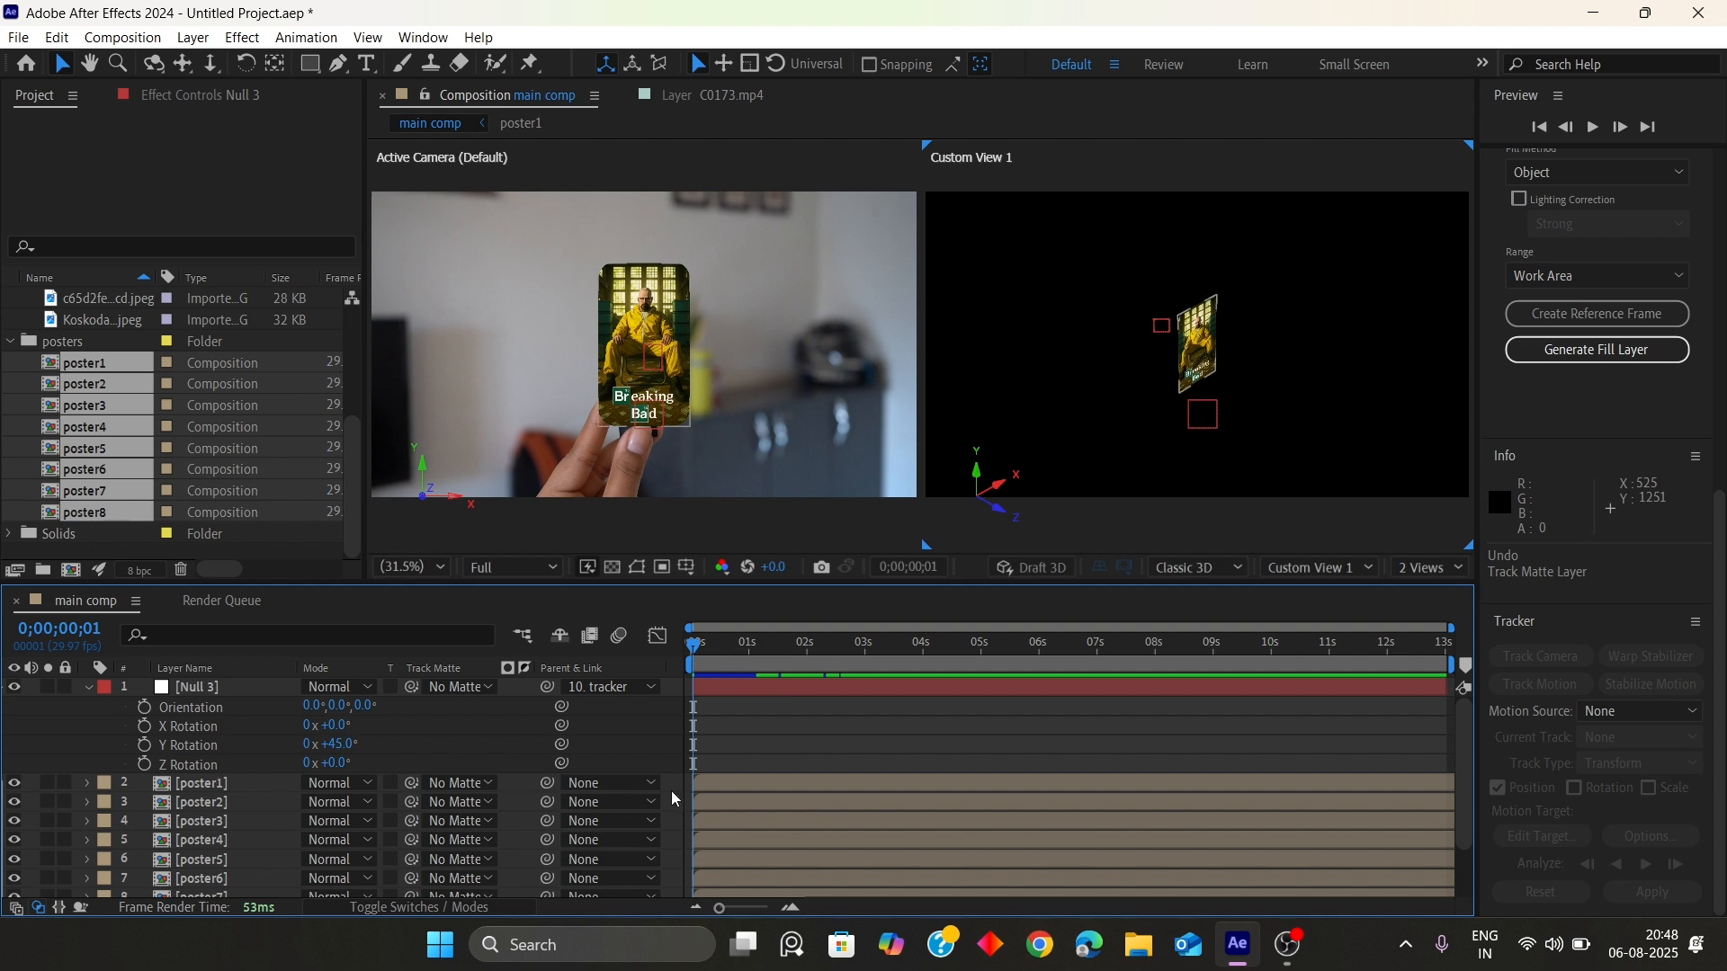
Parent poster1 to Null 3 and set the null's Y rotation to 90°
left_click(630, 784)
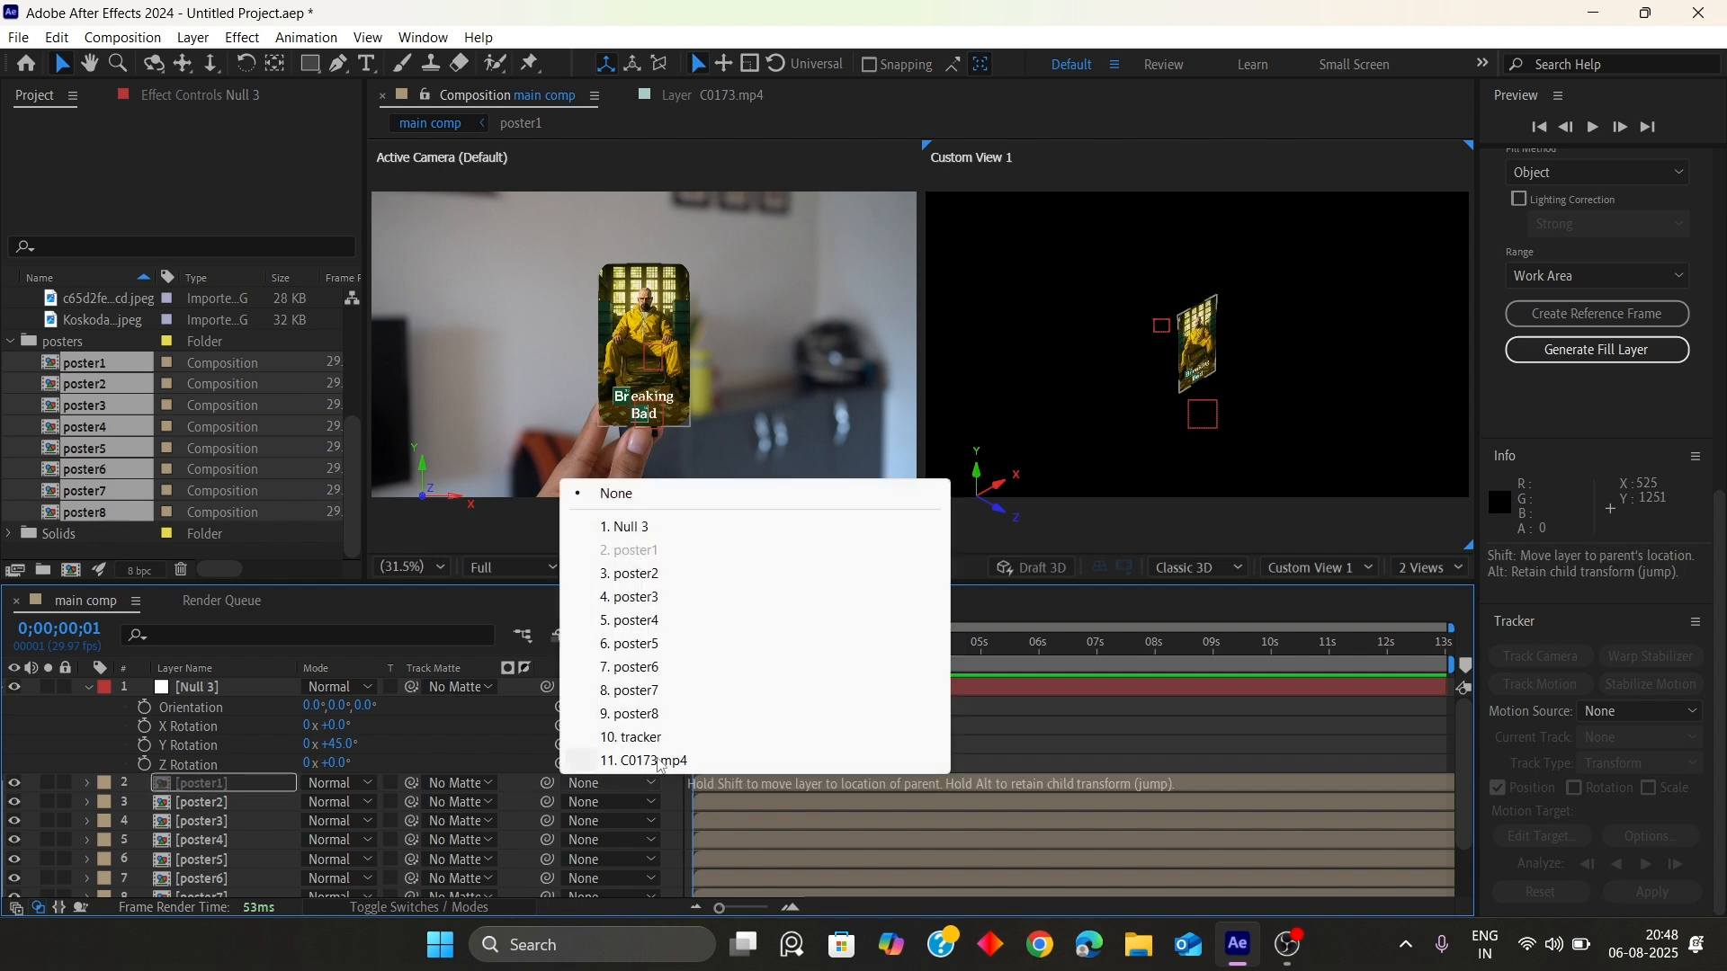
left_click(645, 529)
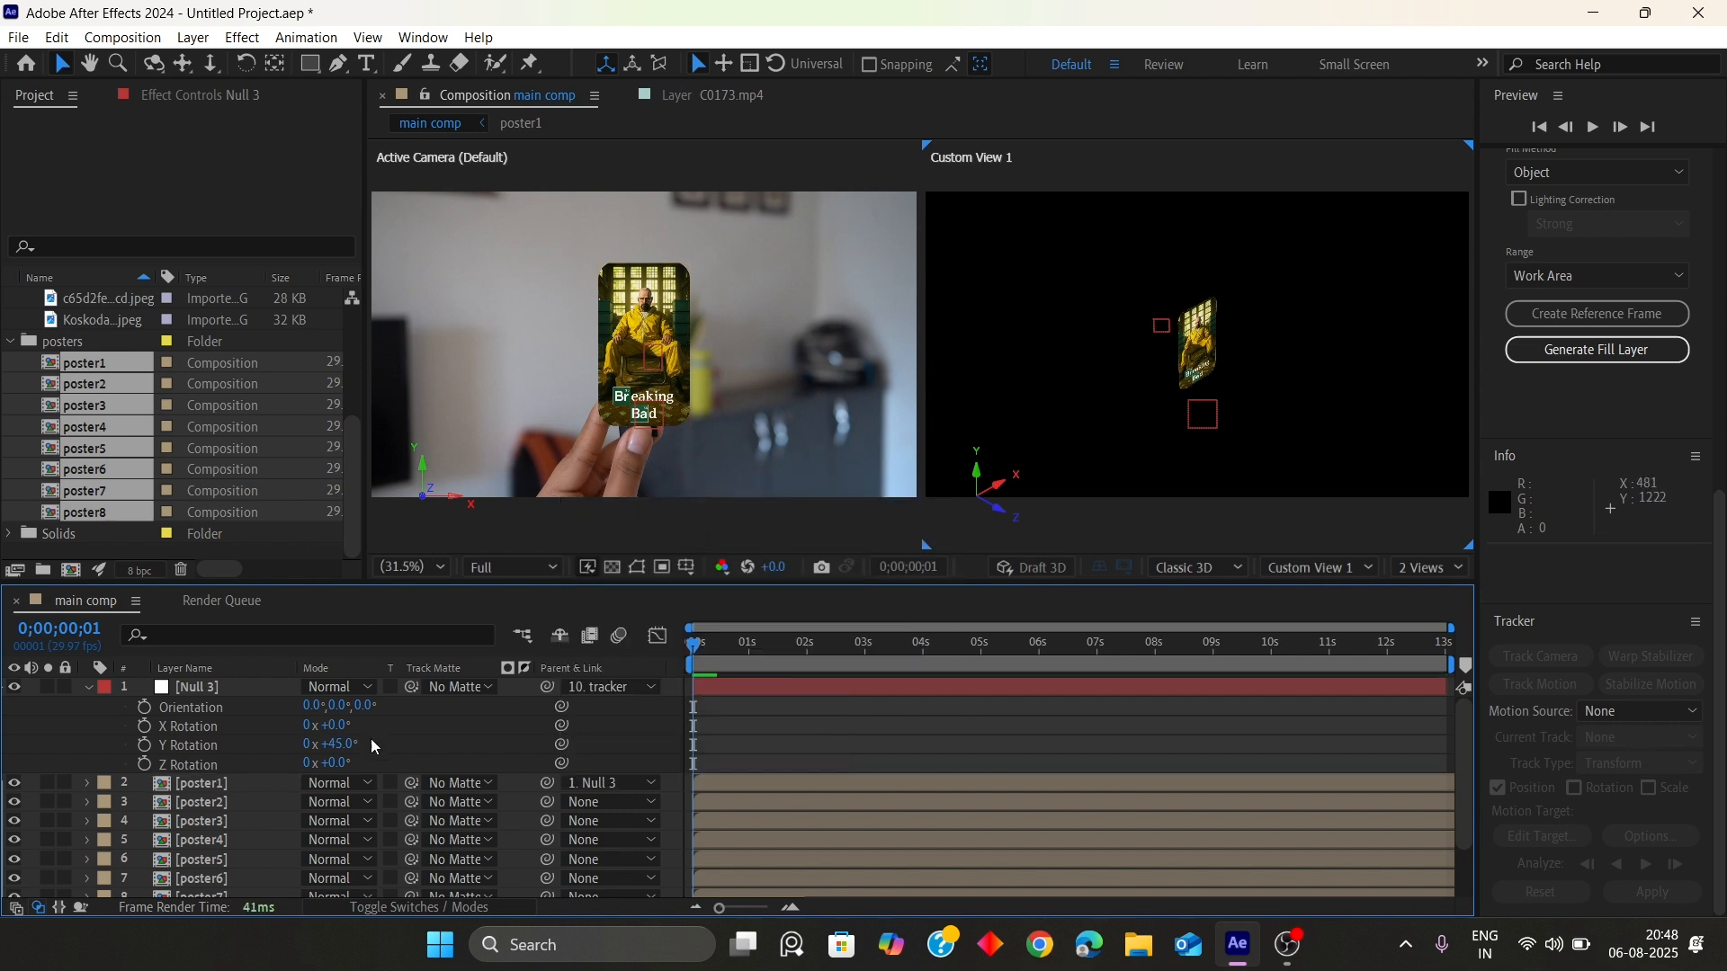
left_click(349, 745)
type("90")
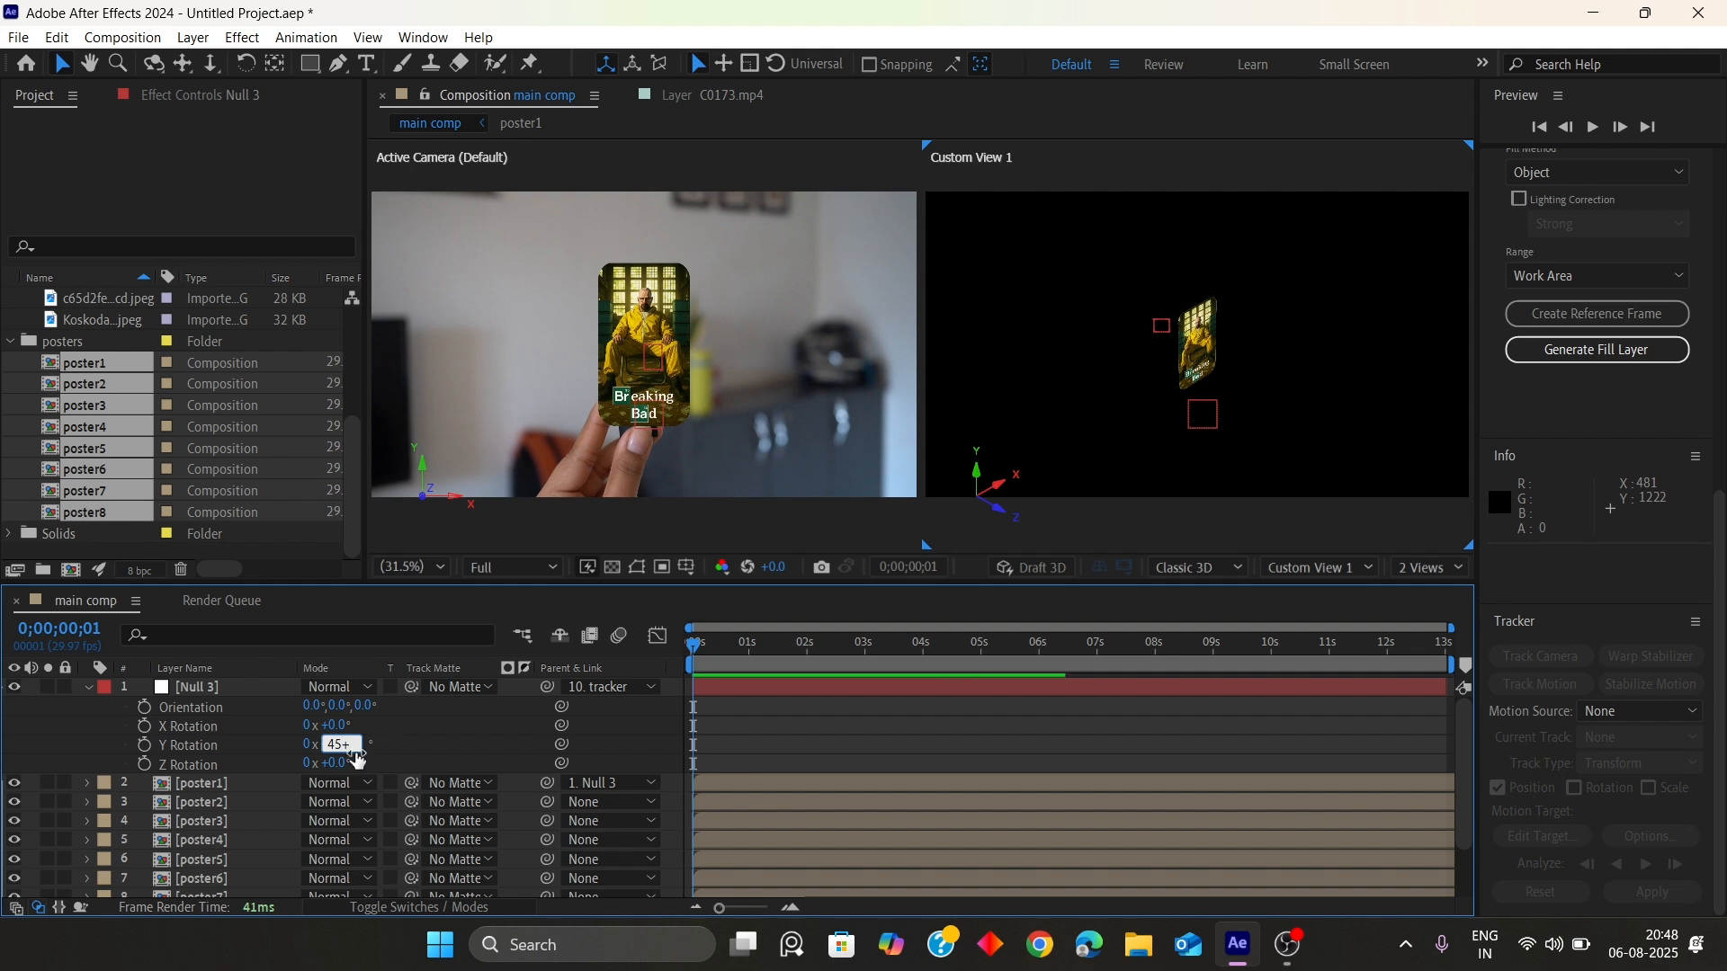
key("Return")
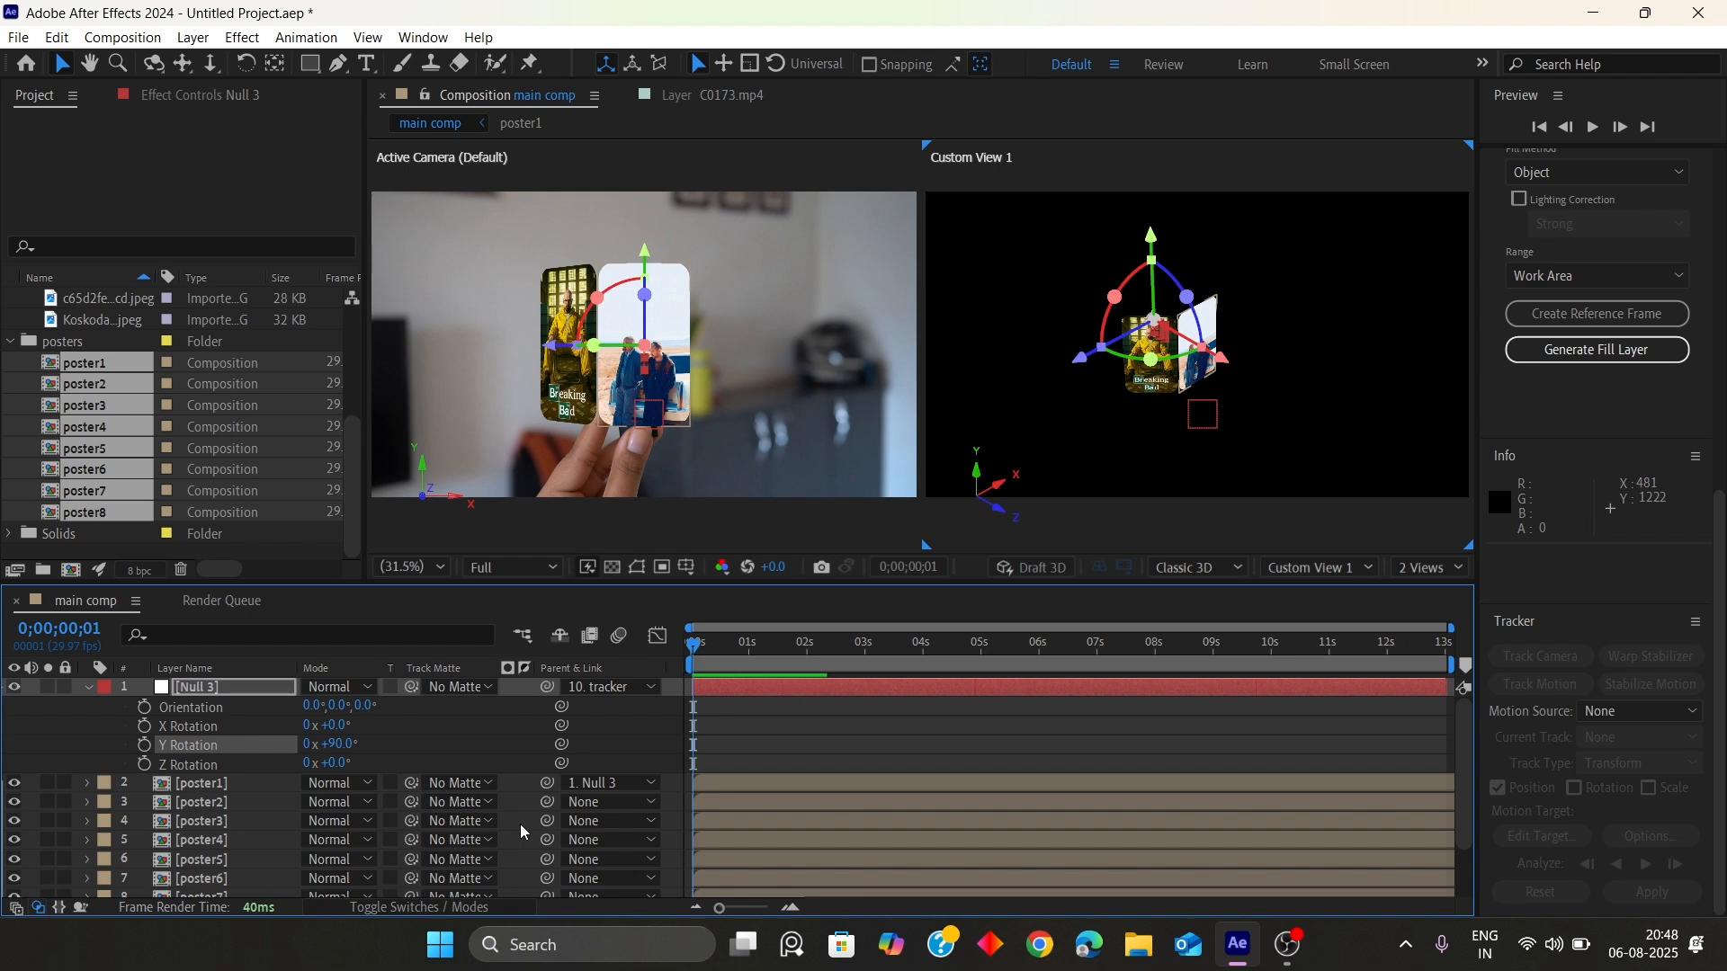
Parent poster2 to Null 3 and add 45° to the null's Y rotation, making it 135°
left_click(594, 801)
left_click(620, 547)
left_click(351, 743)
left_click(357, 742)
type("+")
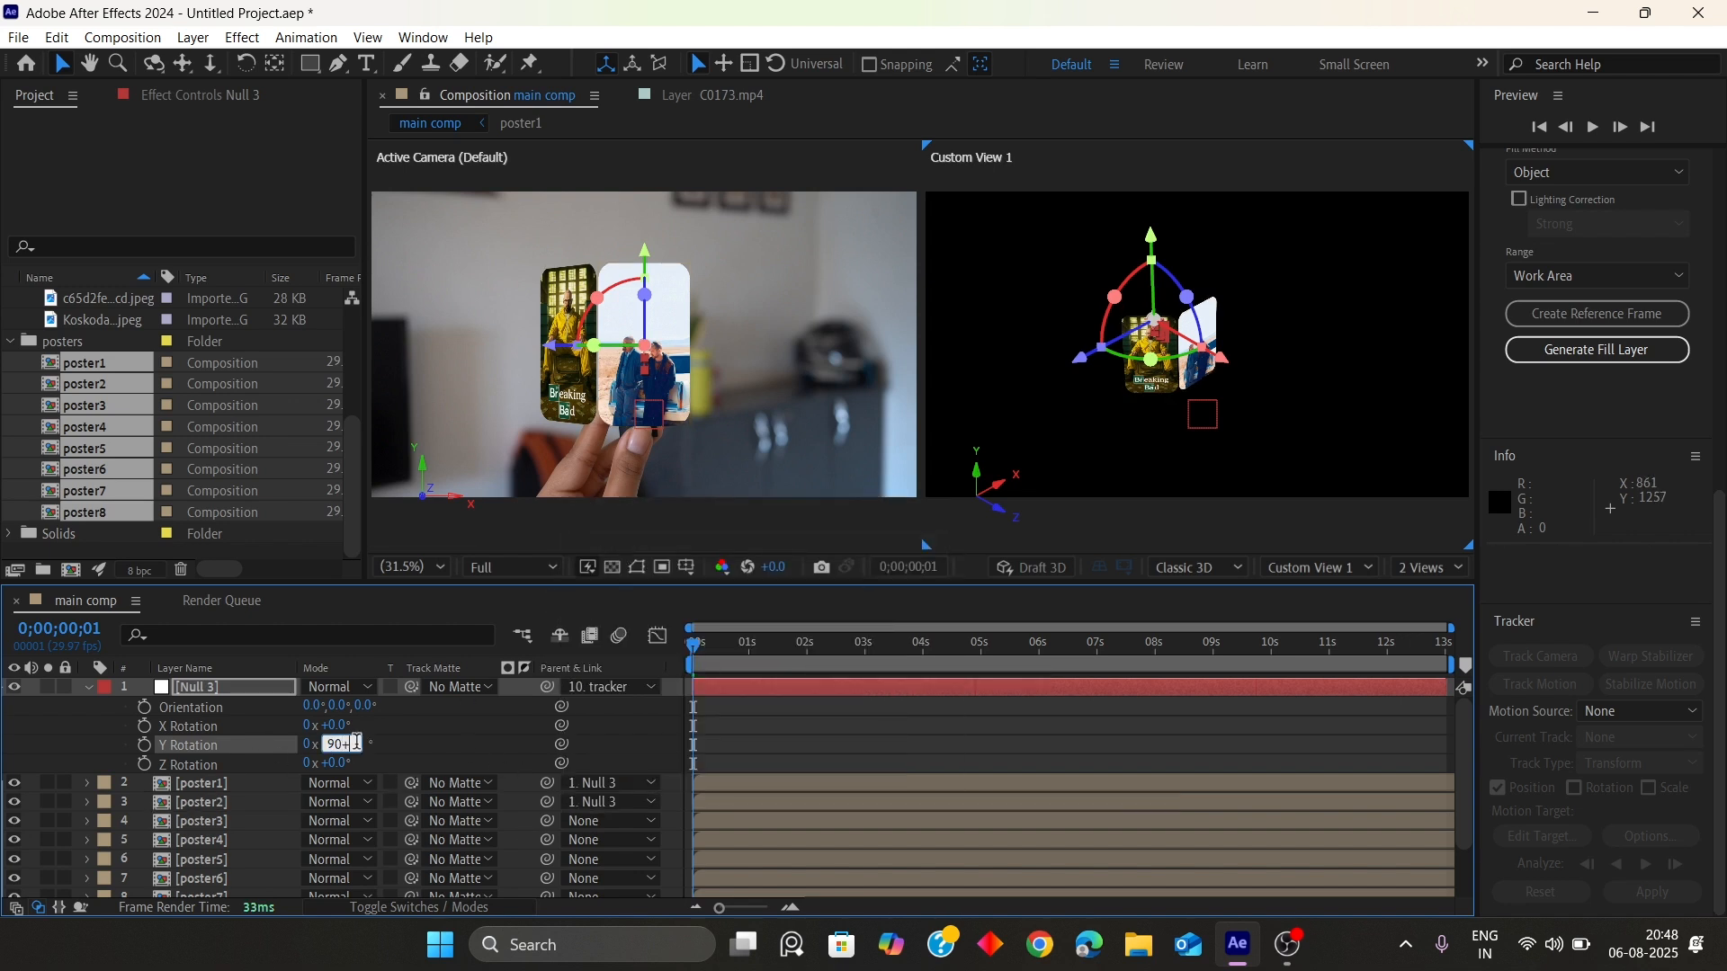
type("45")
key("Return")
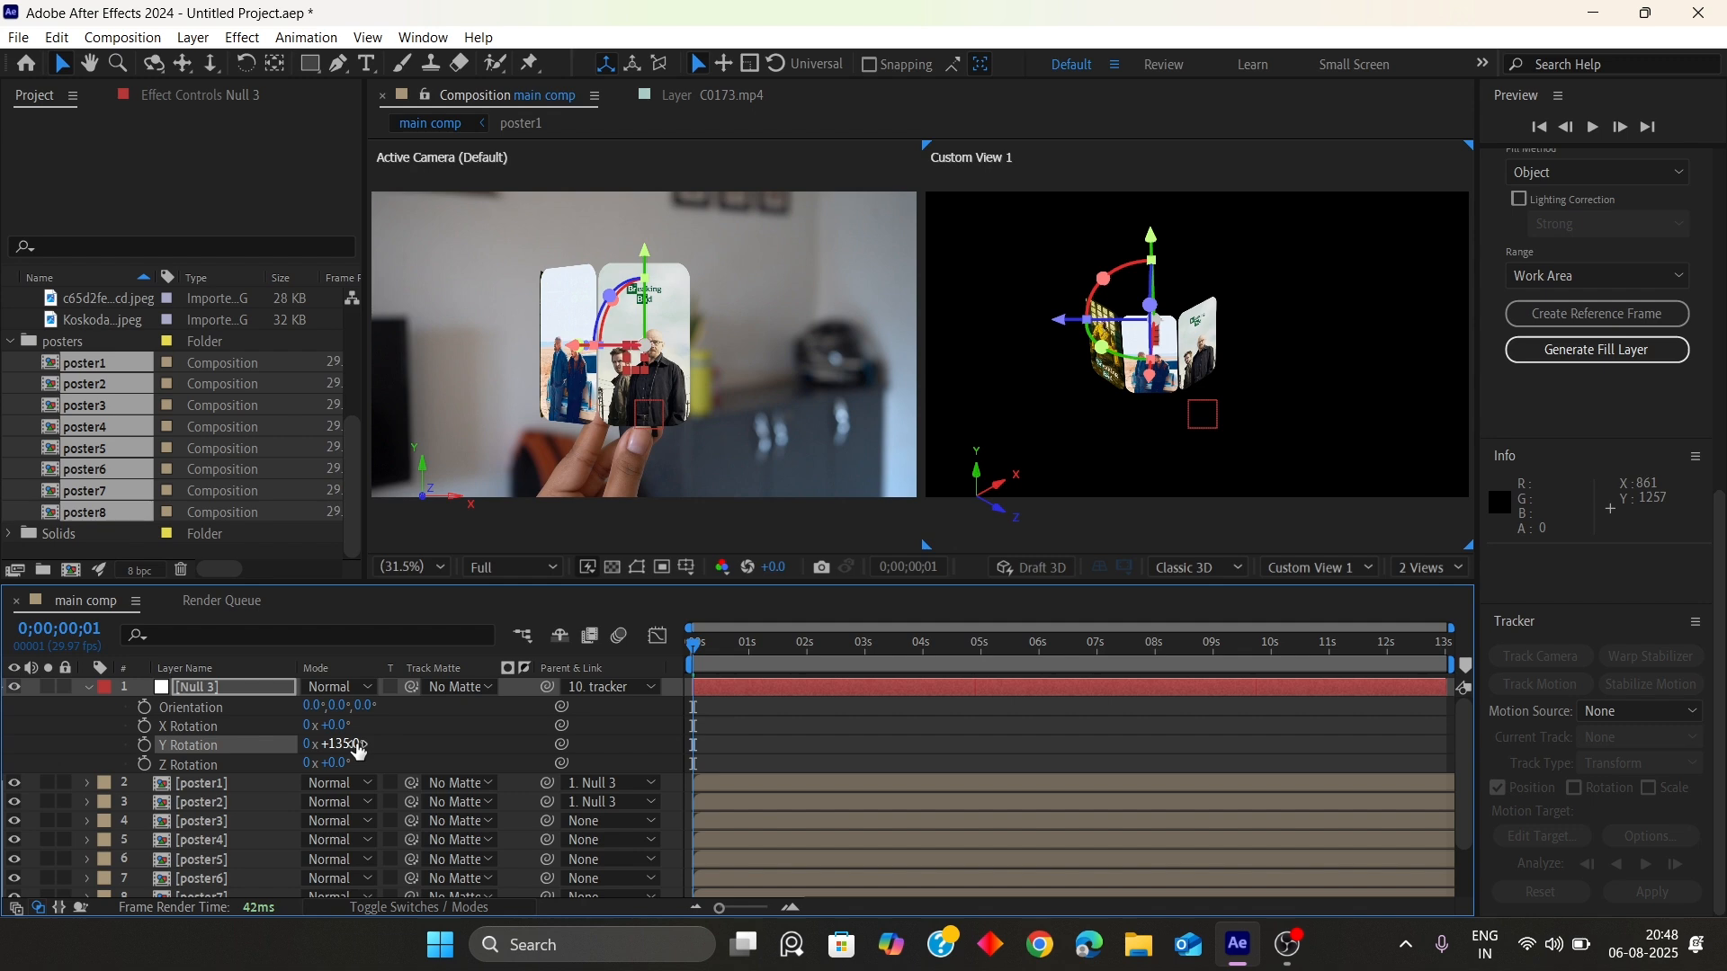
Parent poster3 to Null 3 and add another 45° to the null's Y rotation
left_click(612, 821)
left_click(612, 563)
left_click(360, 746)
type("+45")
key("Return")
Parent poster4 to Null 3 and add 45° to the null's Y rotation, making it 225°
left_click(611, 839)
left_click(713, 580)
left_click(355, 745)
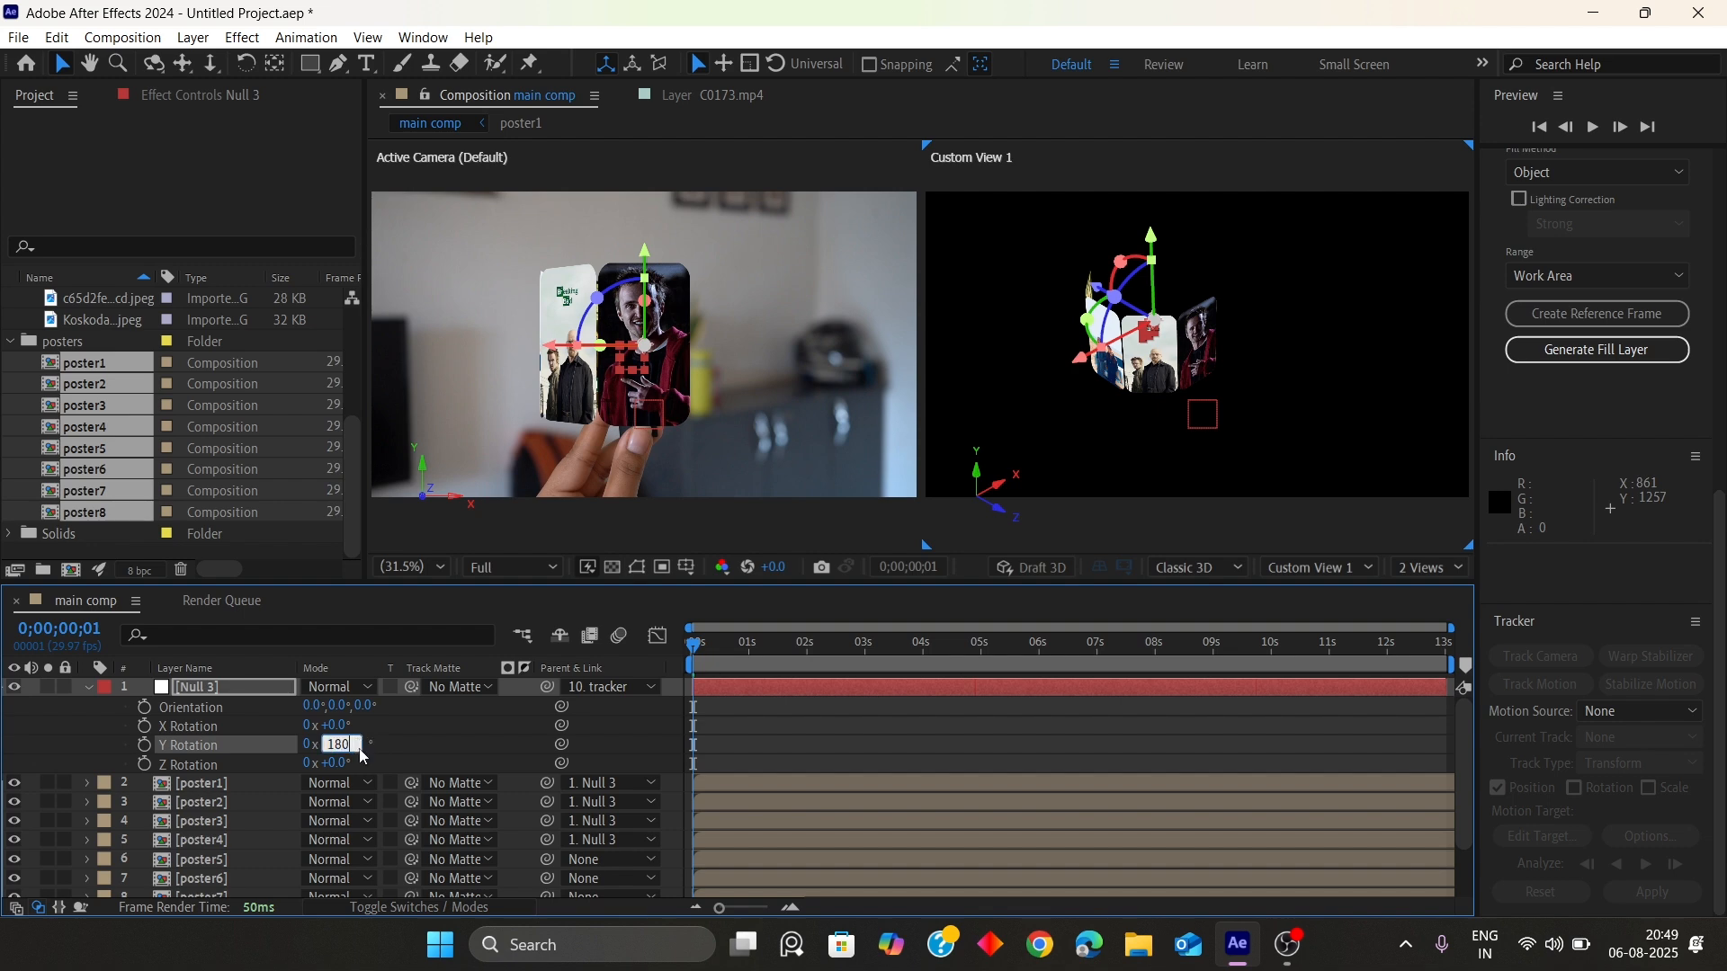
left_click(358, 745)
type("+45")
key("Return")
Parent poster5 to Null 3 and add 45° to the null's Y rotation, making it 270°
scroll(460, 812, "down", 2)
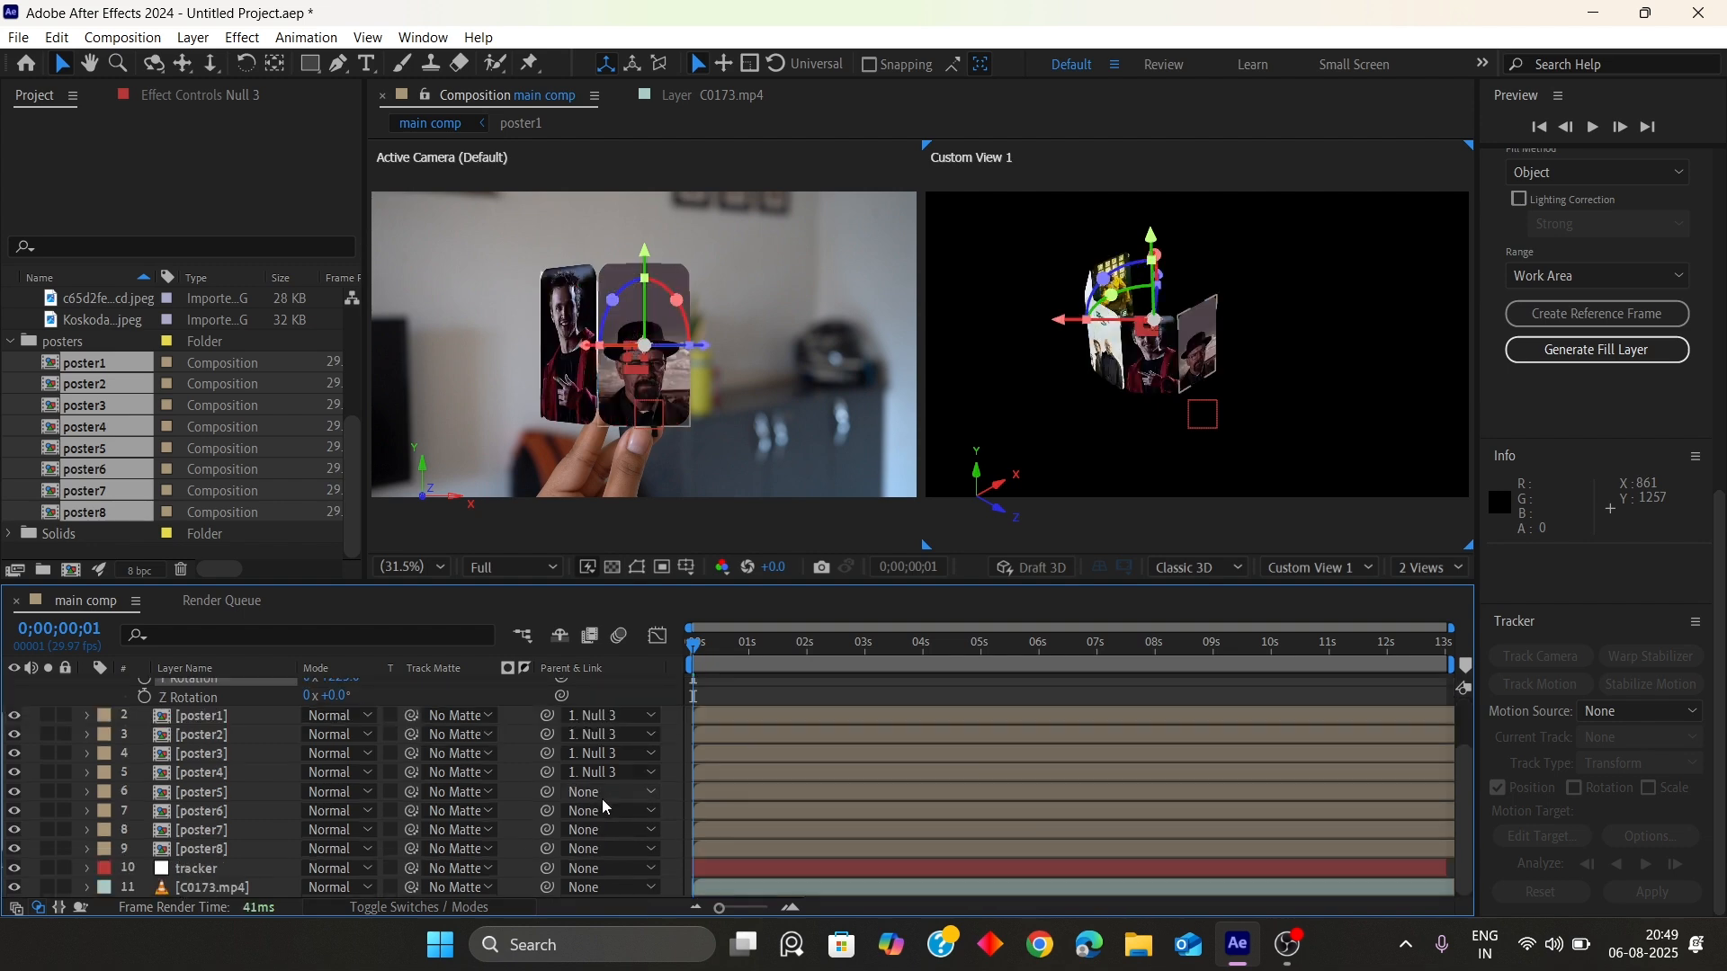
left_click(601, 791)
left_click(612, 535)
scroll(392, 753, "up", 2)
left_click(358, 745)
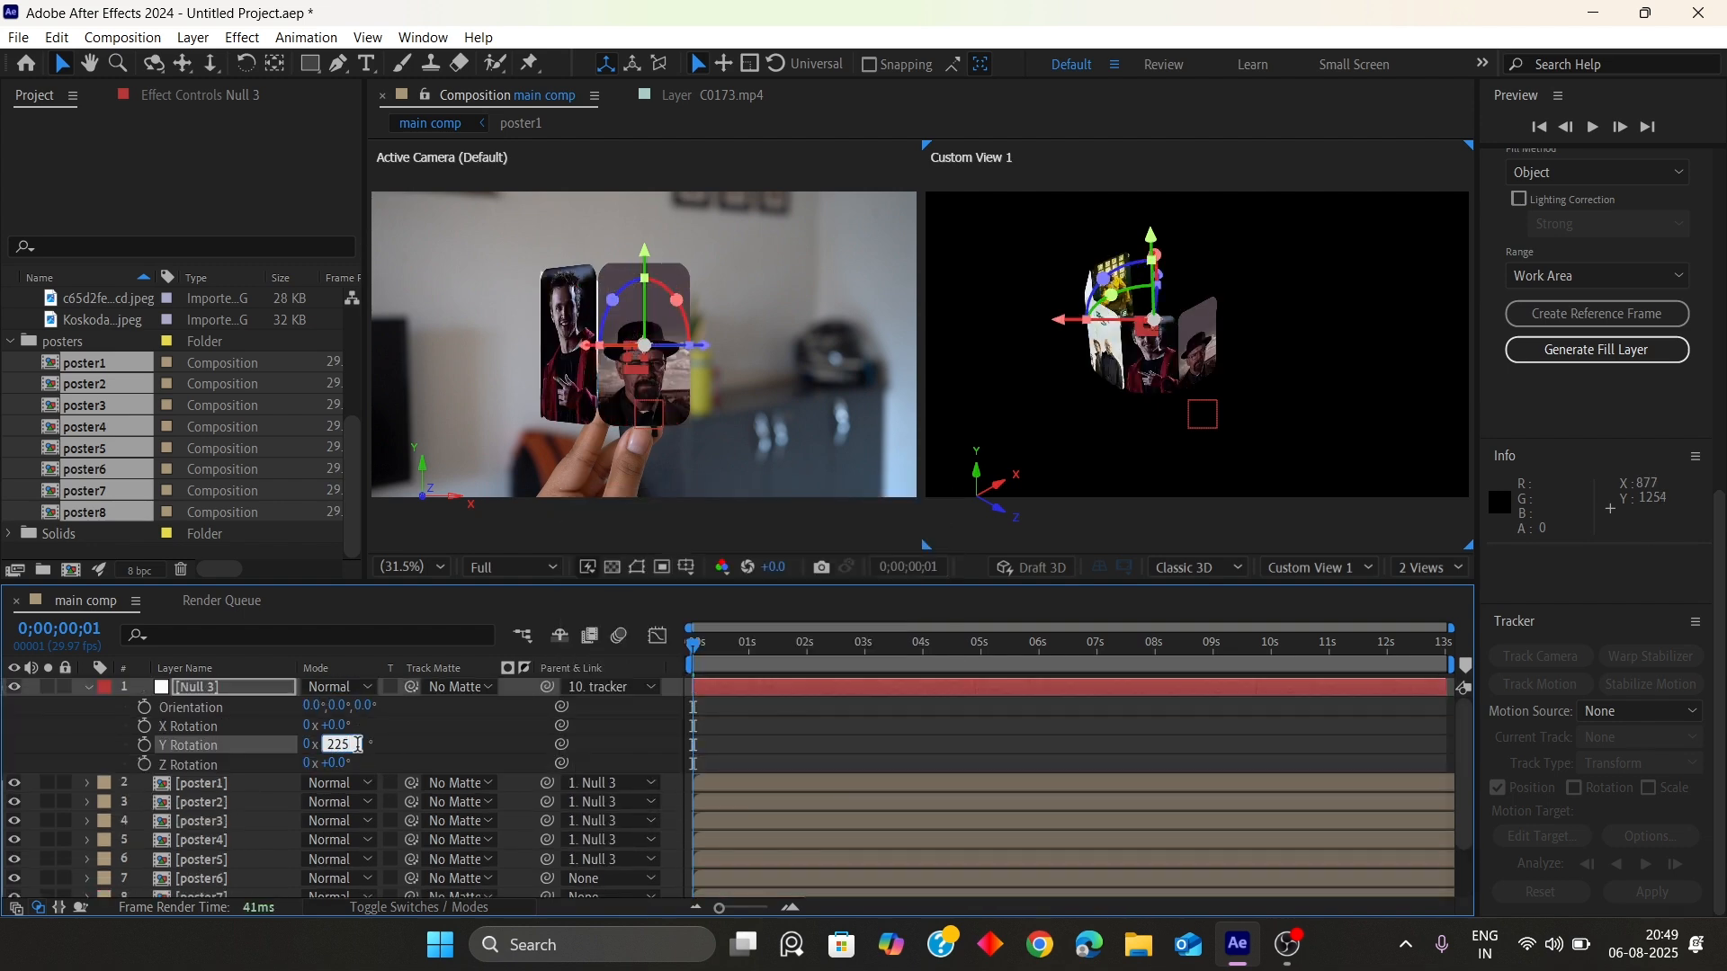
type("+45")
key("Return")
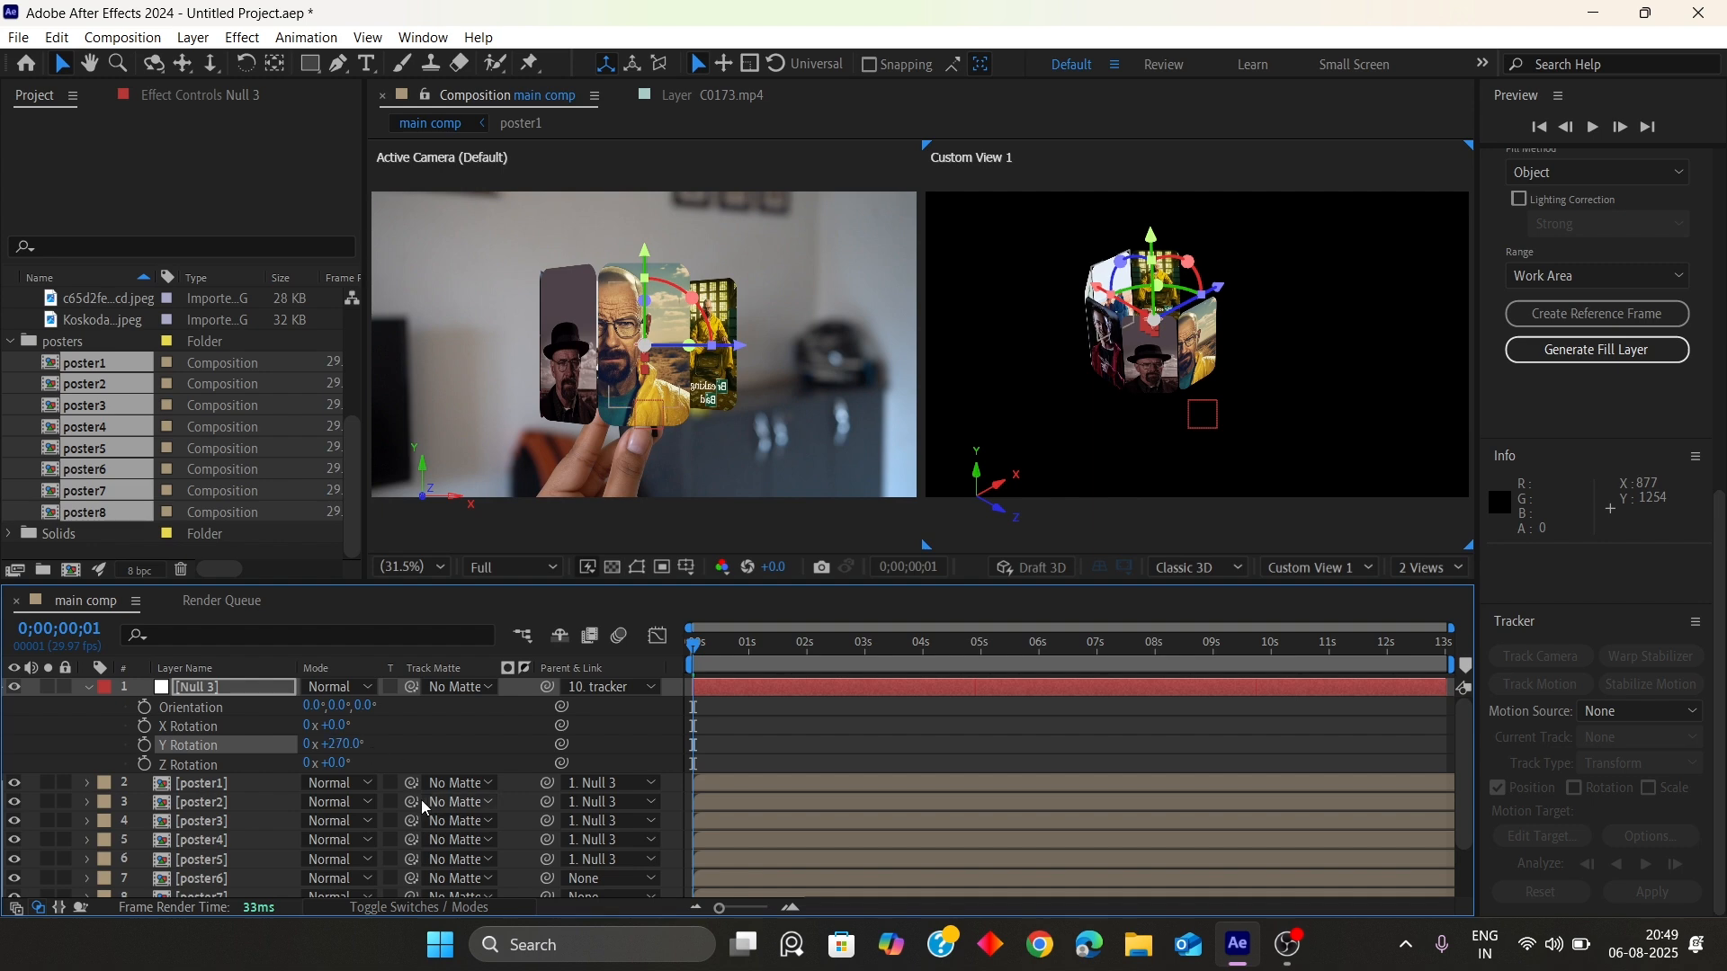
Parent poster6 to Null 3 and add another 45° to the null's Y rotation
scroll(420, 800, "down", 2)
left_click(612, 811)
left_click(643, 564)
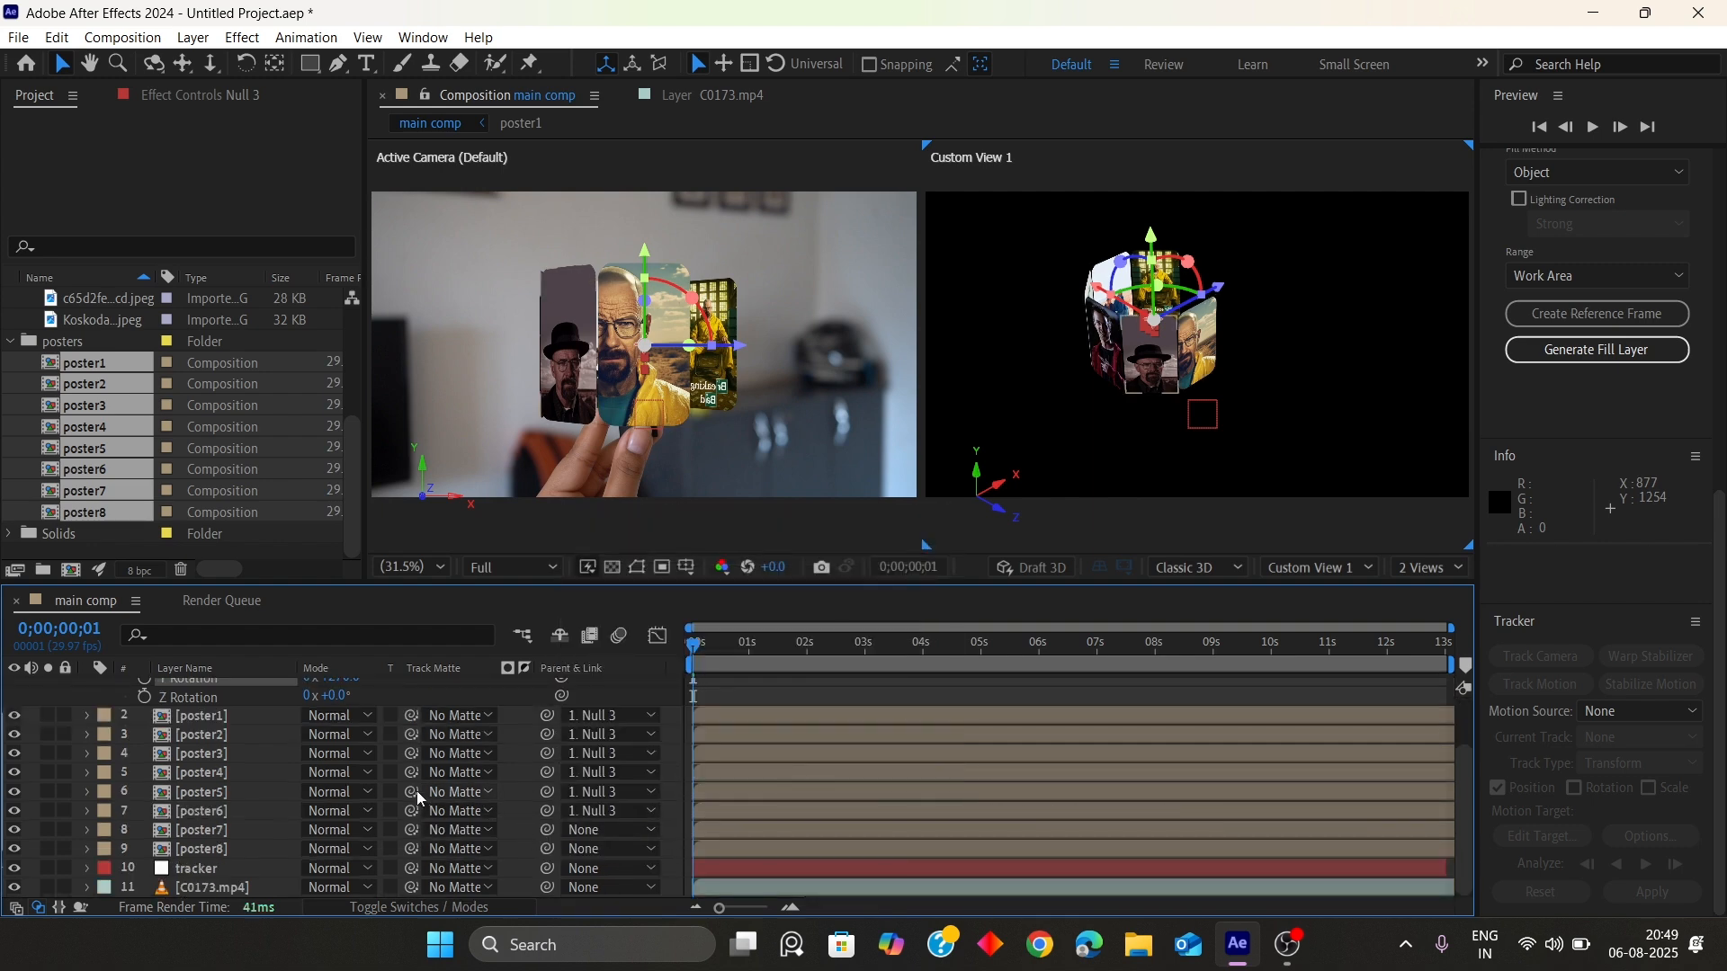
scroll(418, 791, "up", 2)
left_click(358, 745)
type("+45")
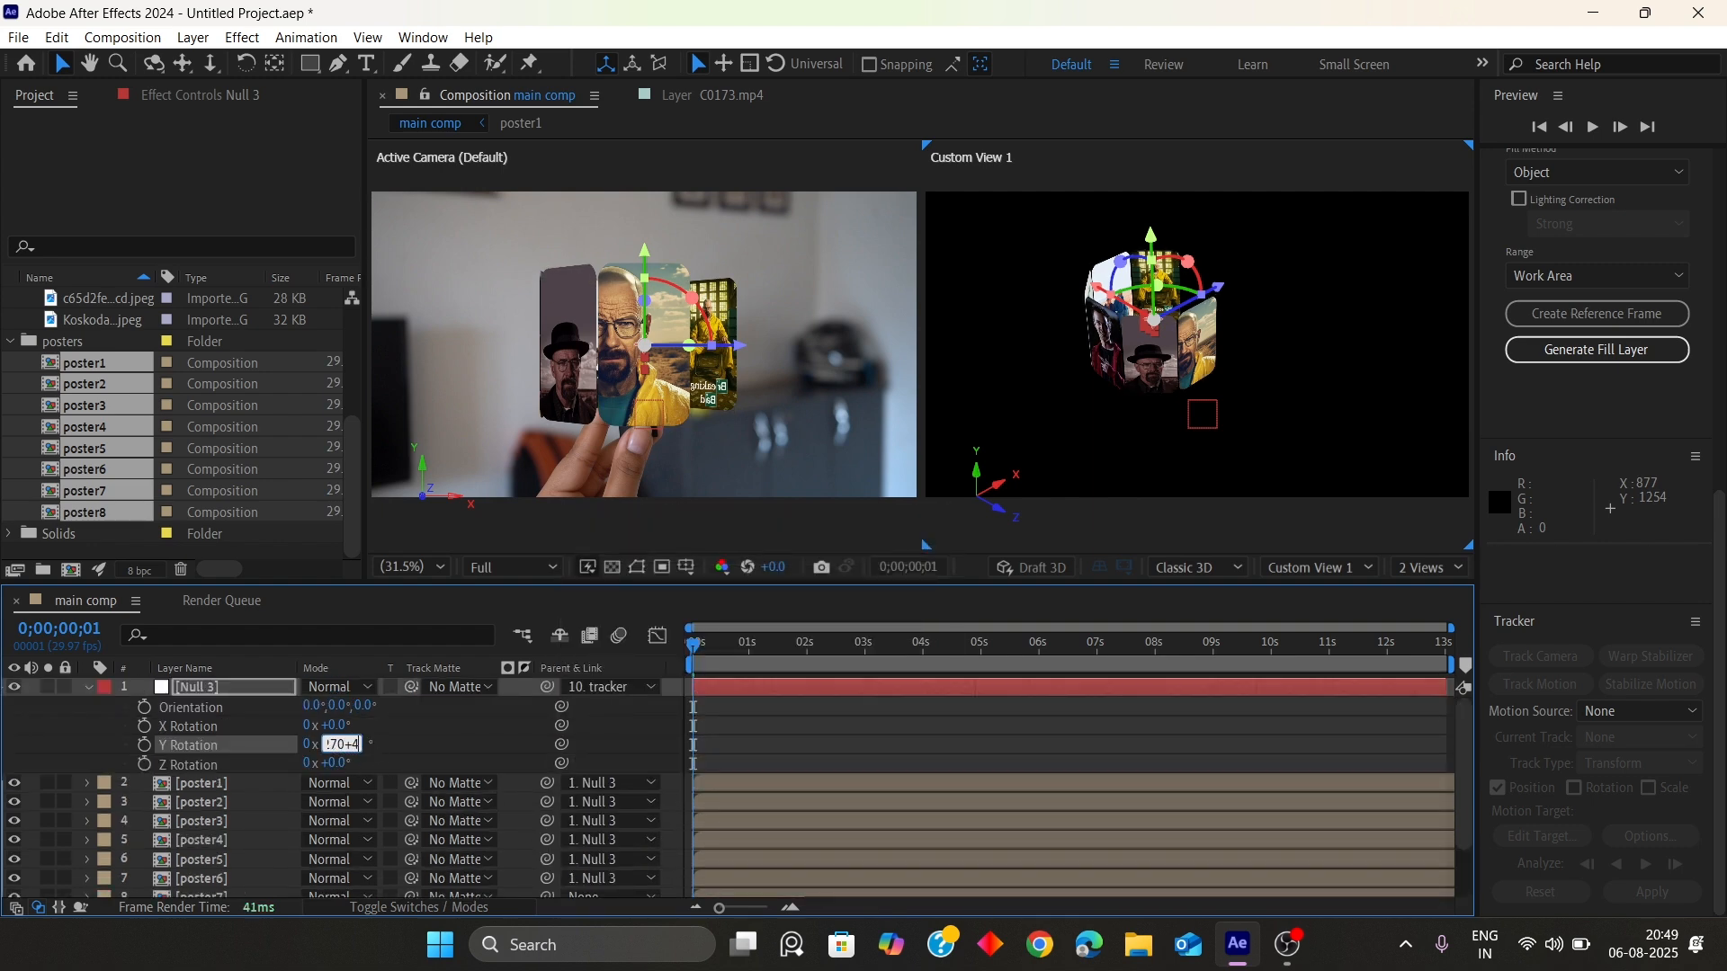
key("Return")
Parent poster7 to Null 3 and add 45° to the null's Y rotation, completing one full revolution
scroll(365, 756, "down", 2)
left_click(585, 830)
left_click(629, 573)
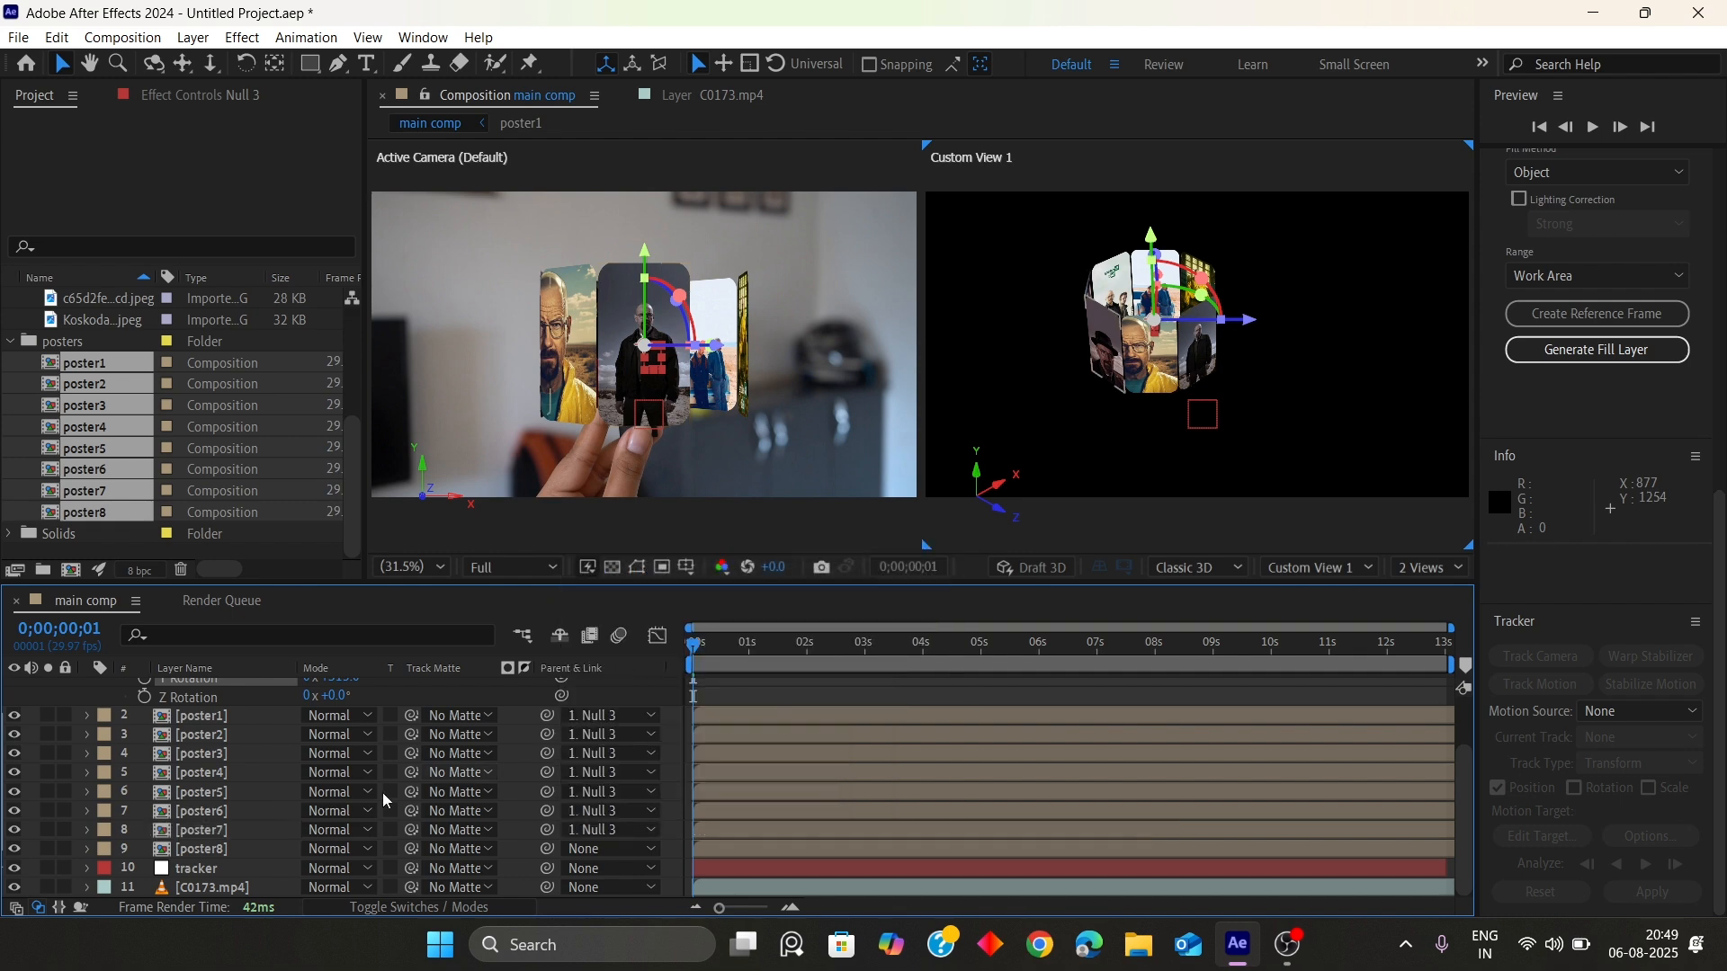
scroll(382, 791, "up", 2)
left_click(358, 746)
type("+45")
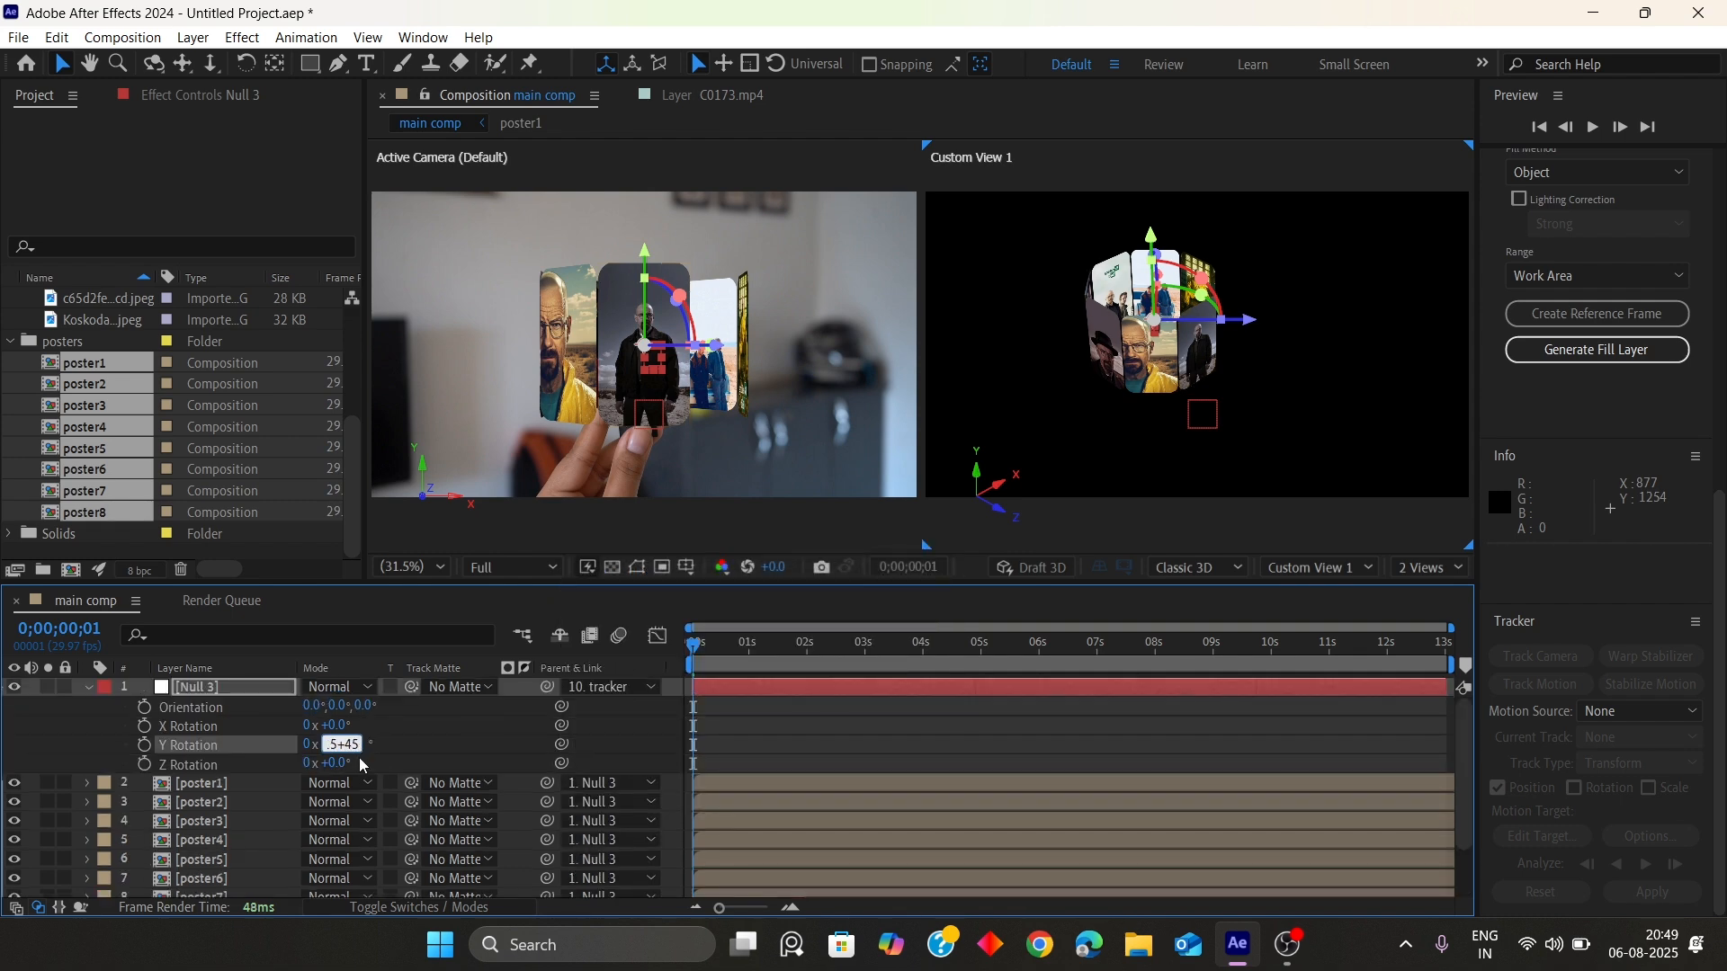
key("Return")
Parent poster8 to Null 3
scroll(359, 757, "down", 2)
left_click(567, 796)
left_click(621, 590)
scroll(375, 774, "up", 2)
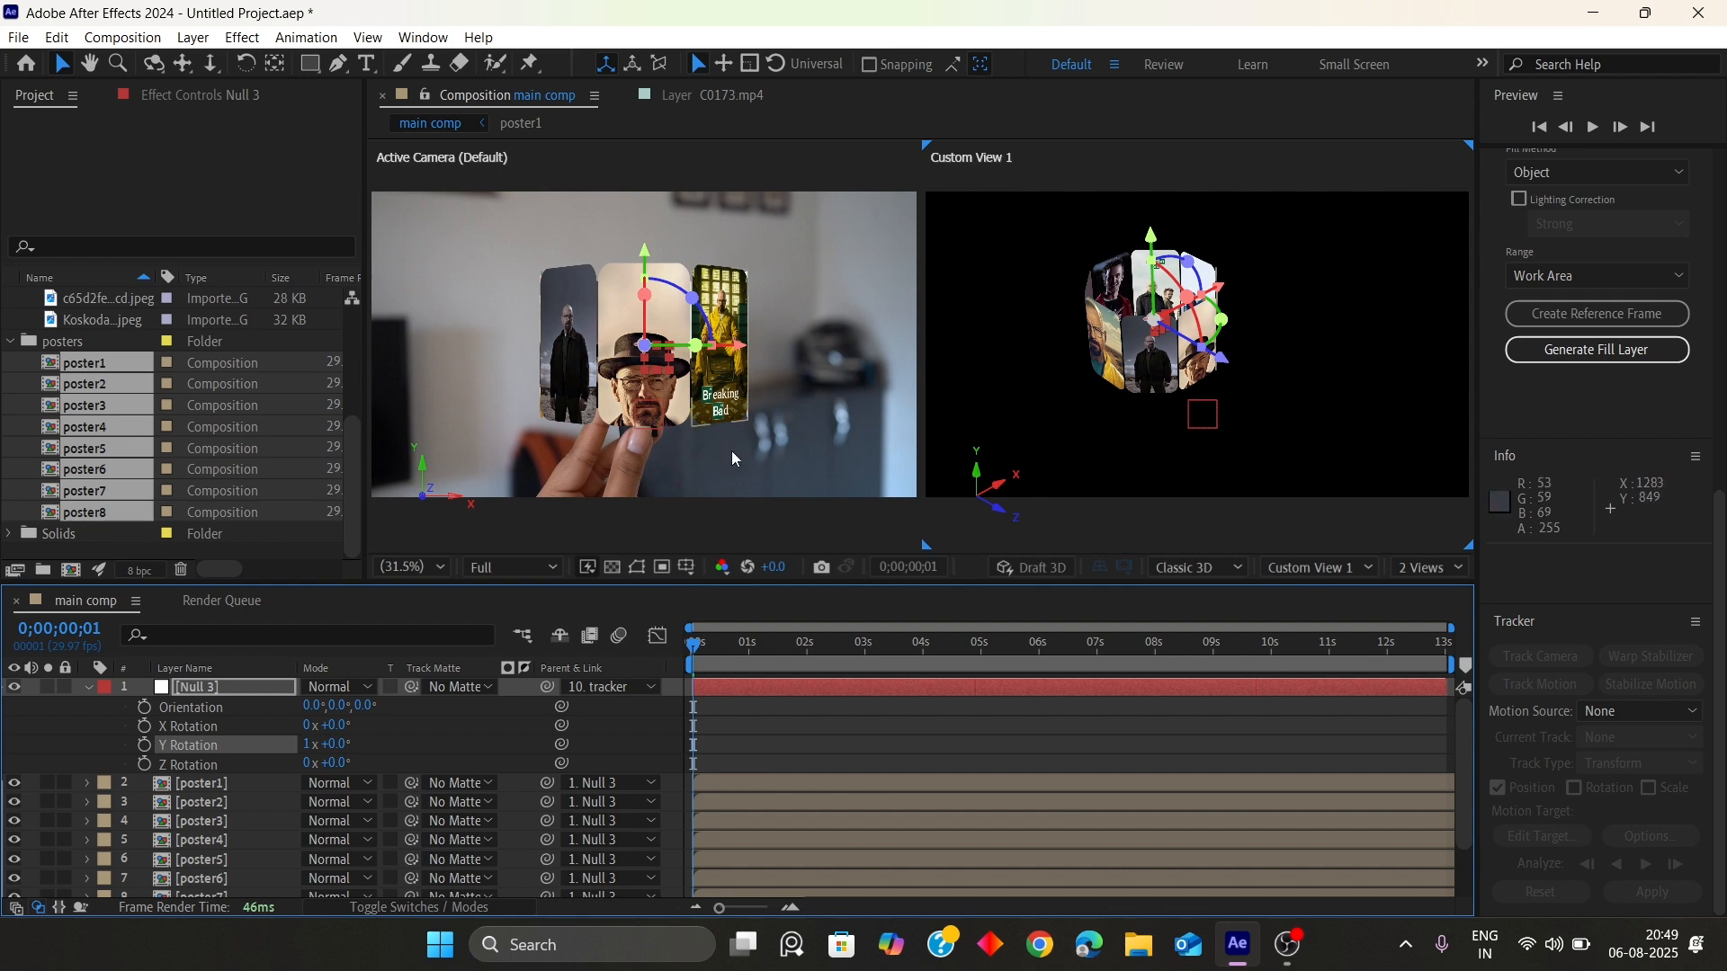
left_click_drag(1210, 333, 1205, 337)
key("ctrl+z")
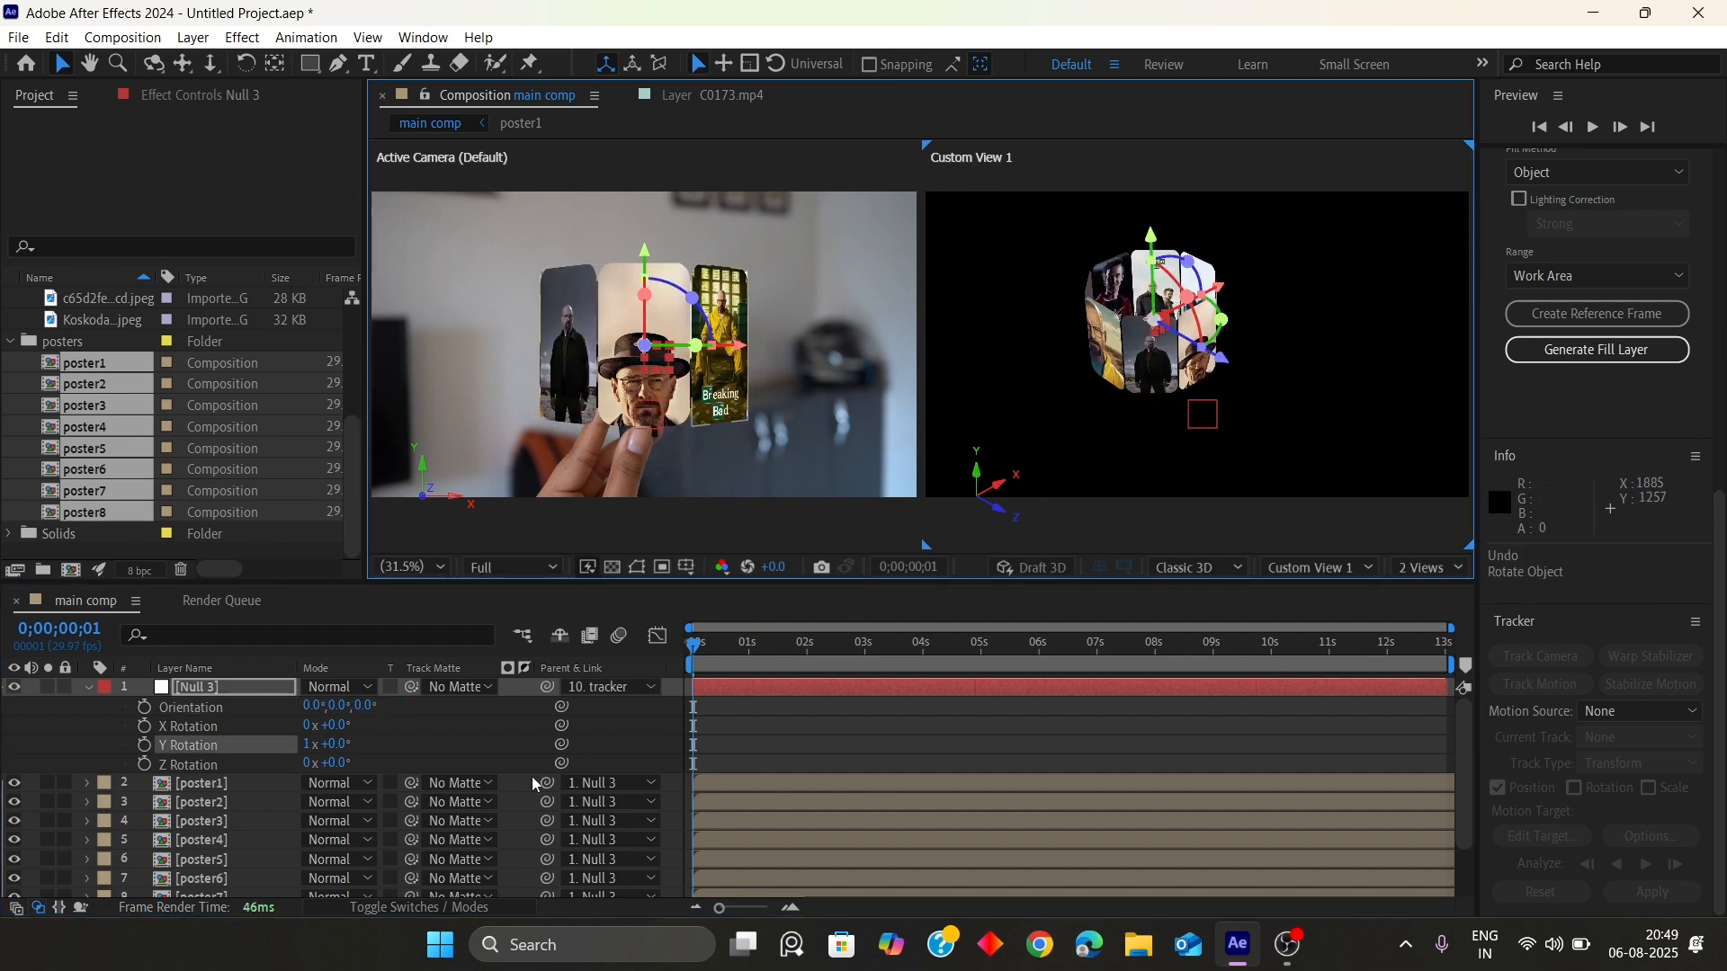
Switch the viewer back to a single view
scroll(558, 809, "down", 2)
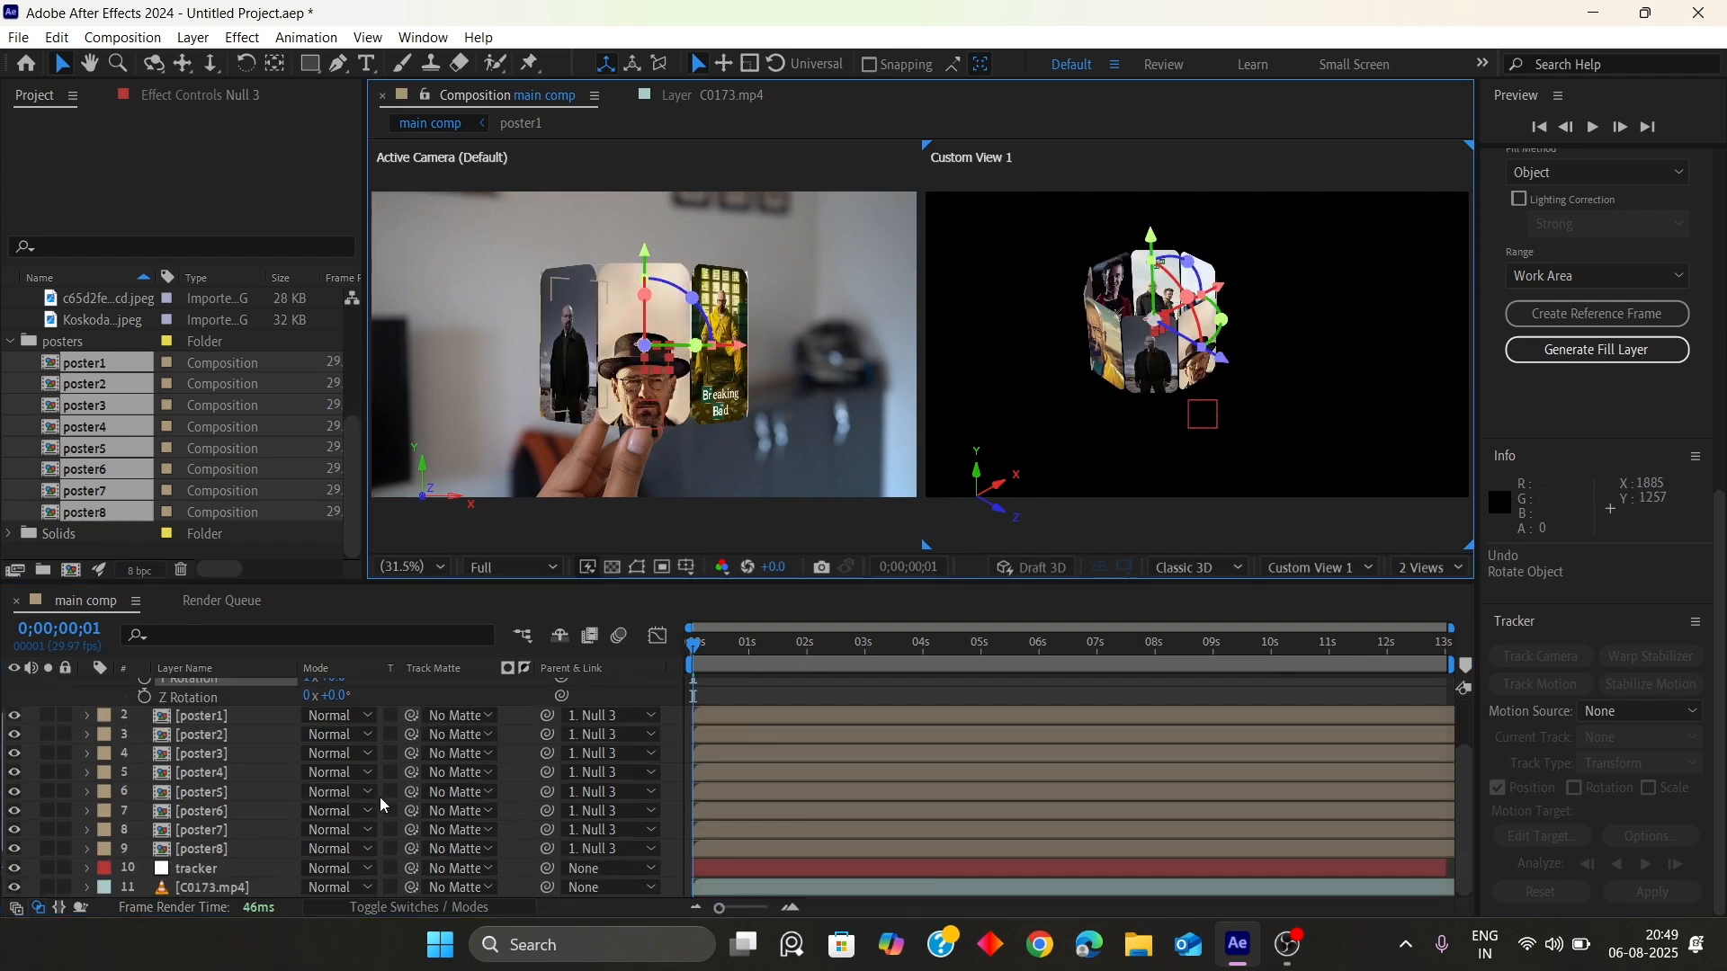
scroll(396, 810, "up", 2)
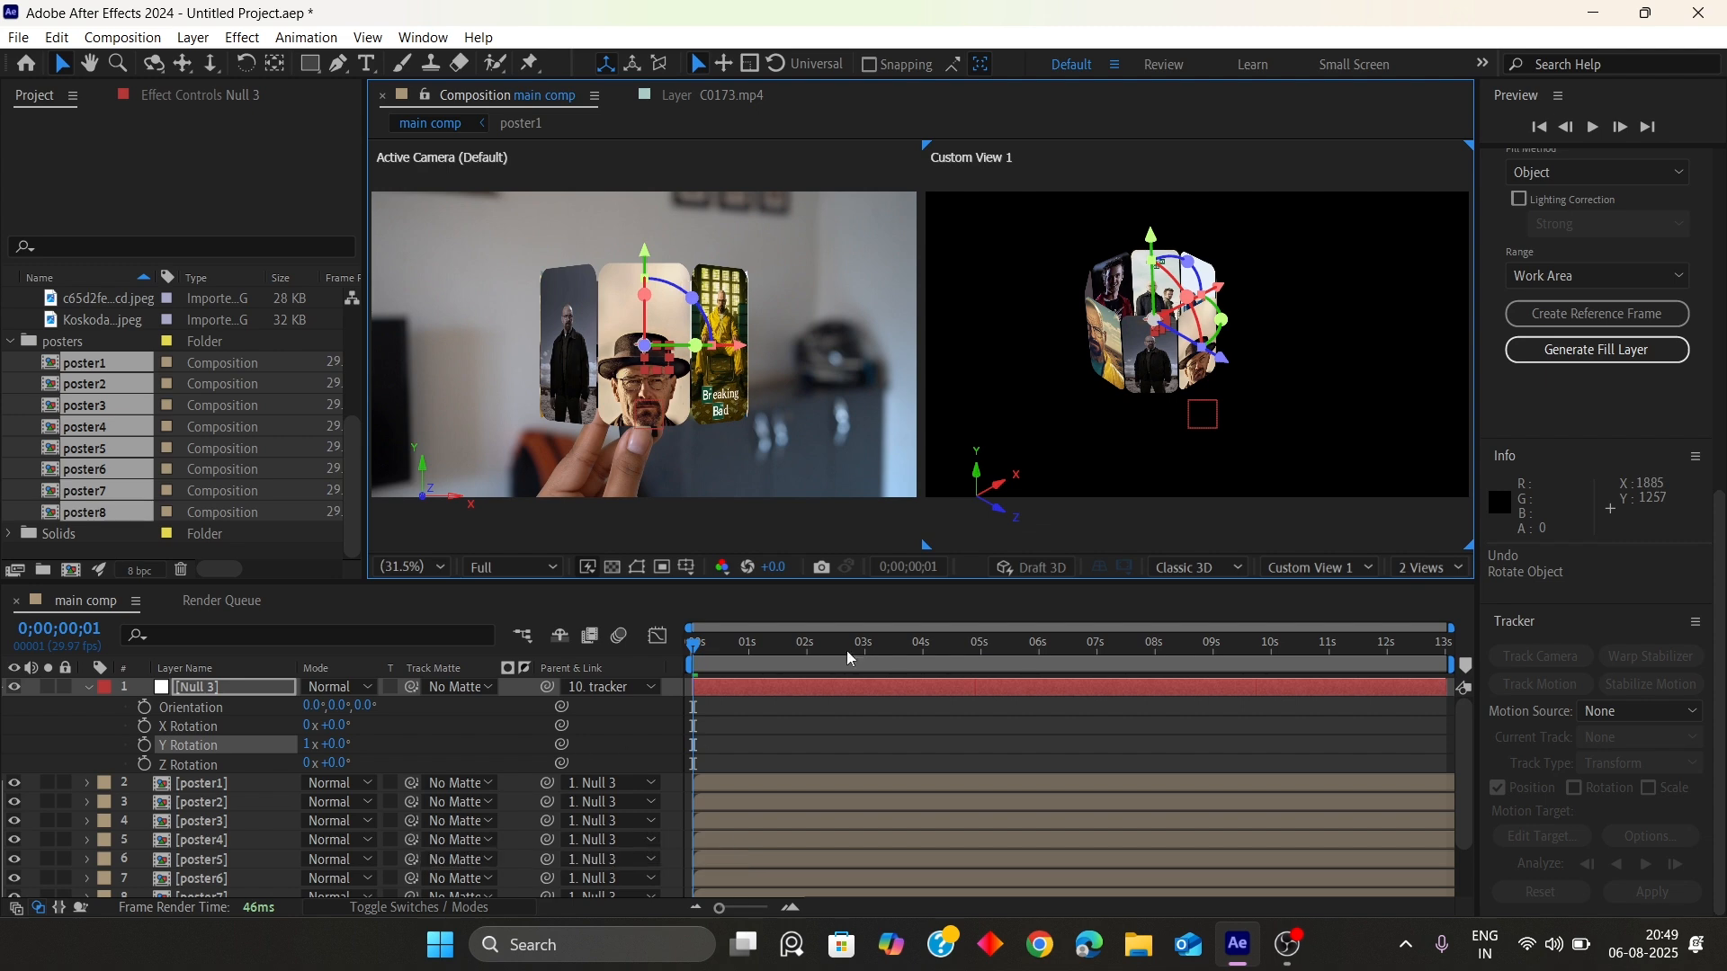
left_click(1432, 568)
left_click(1438, 591)
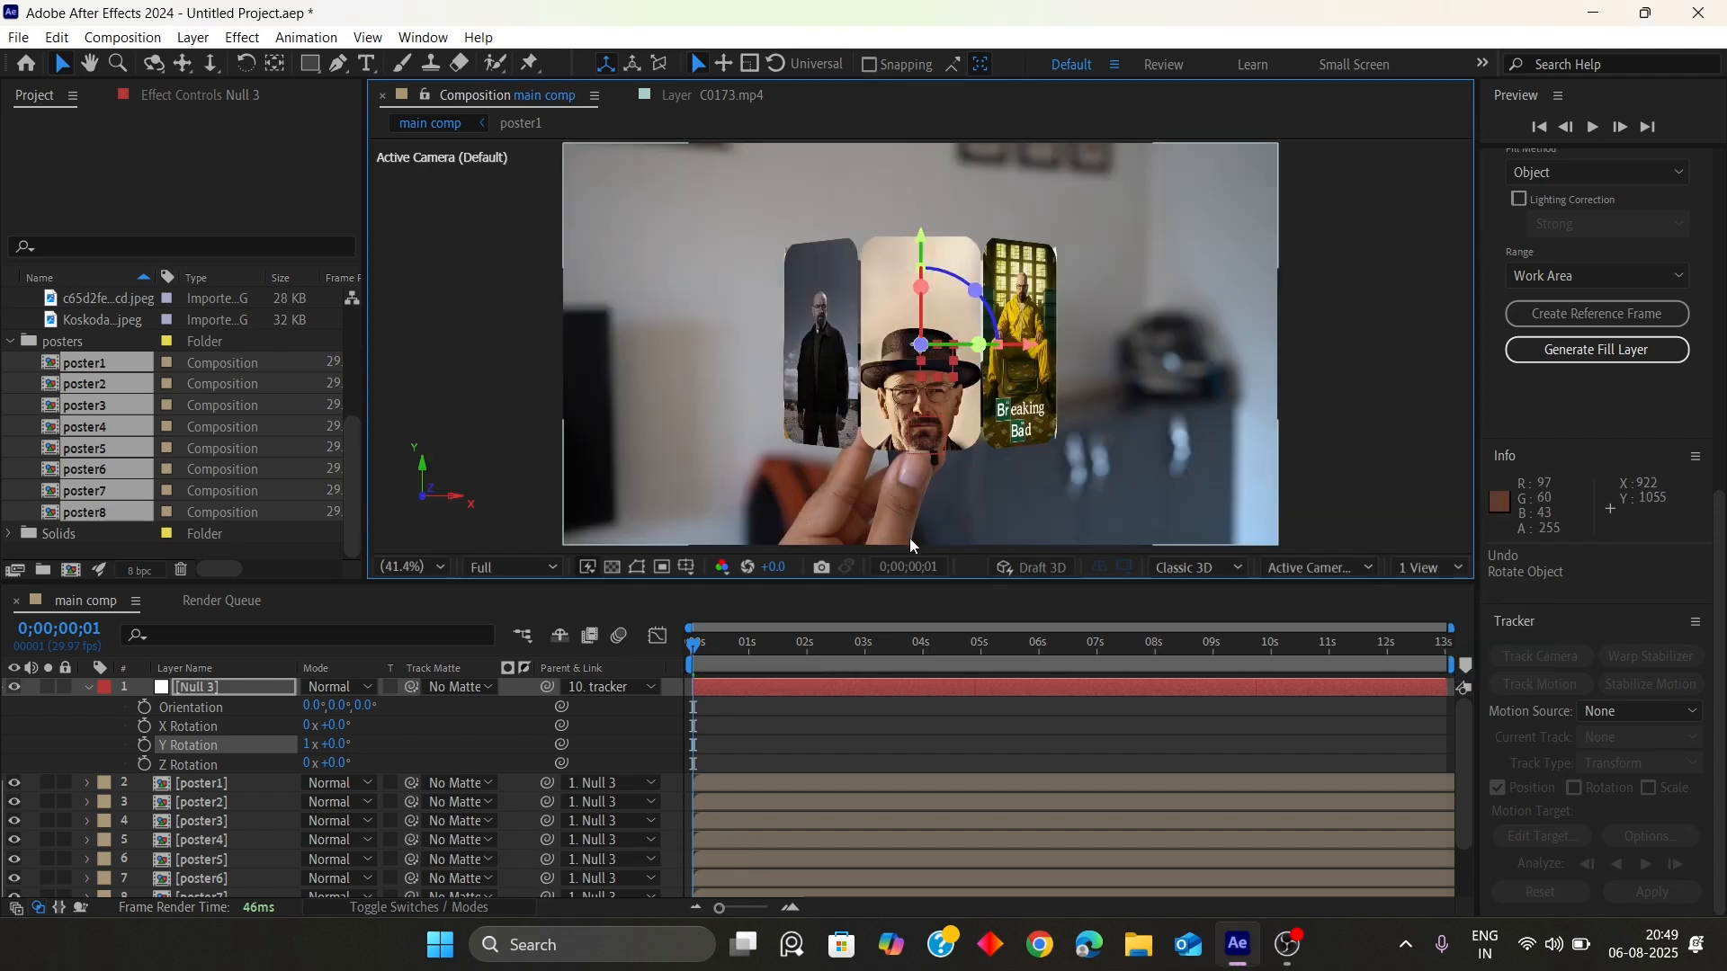
scroll(359, 773, "down", 2)
scroll(231, 765, "up", 2)
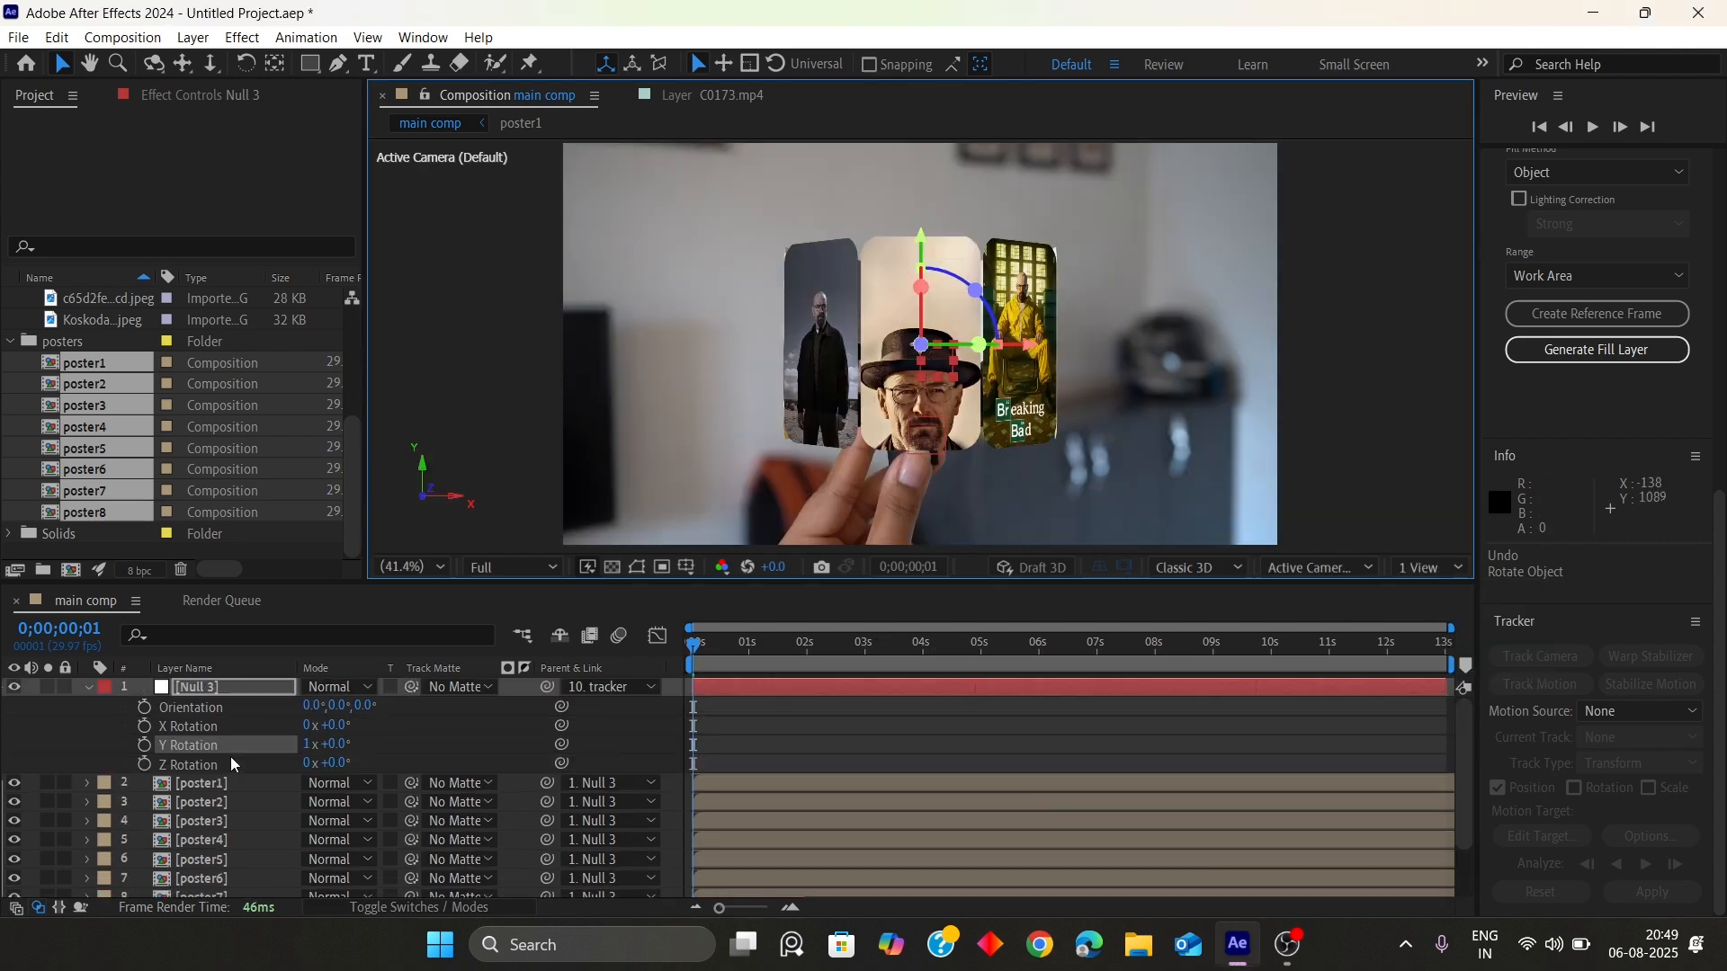
Move Null 3 about 214 px up above the card and scale it to 84%
left_click(103, 688)
left_click(88, 688)
left_click_drag(921, 242, 922, 174)
key("s")
left_click_drag(334, 706, 305, 693)
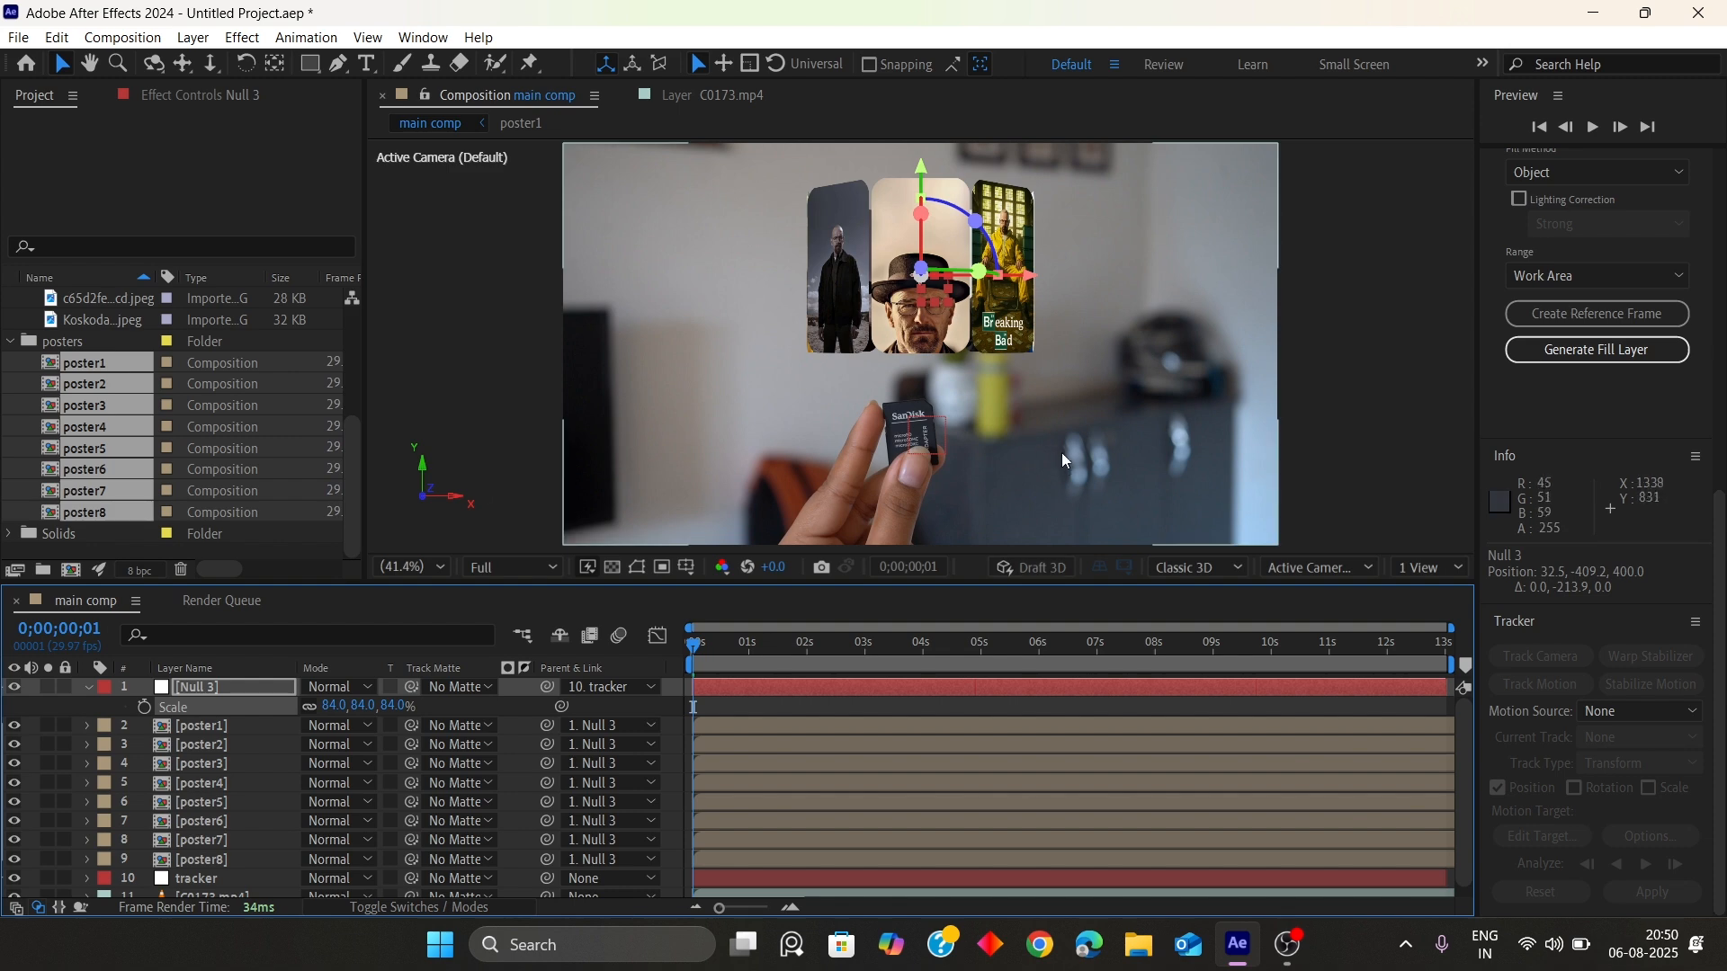
Nudge Null 3 into place above the card, tilt its orientation about 8° and scale it to 92%
left_click_drag(918, 182, 922, 200)
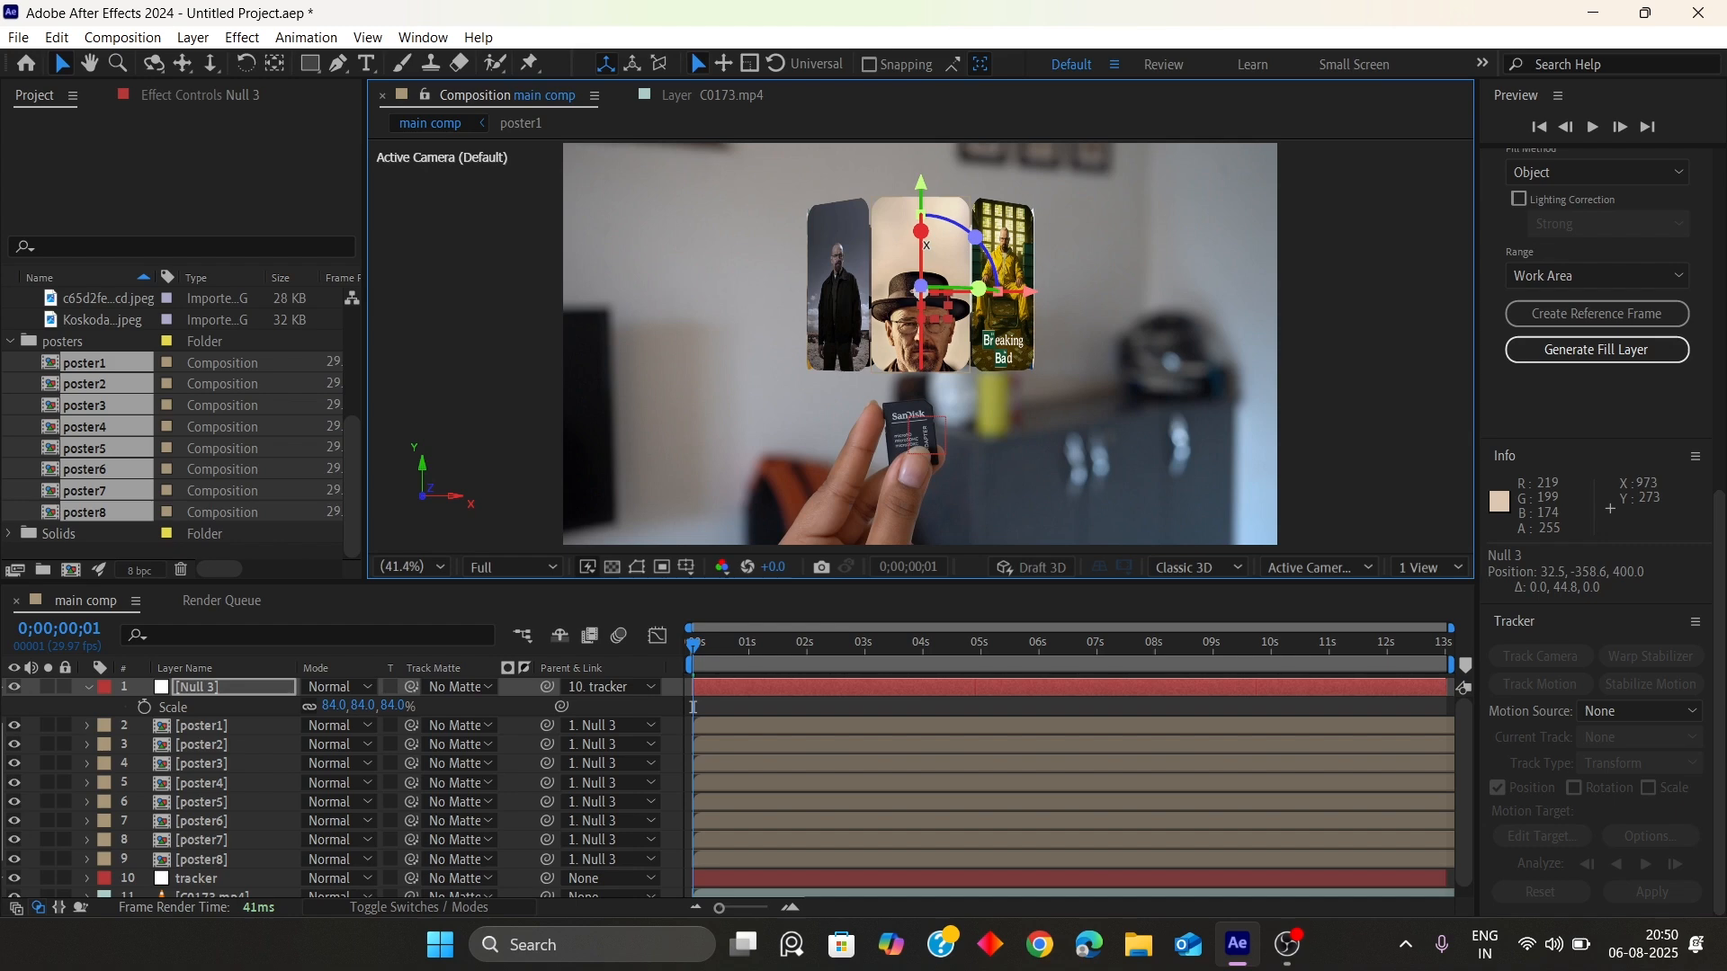
left_click_drag(924, 244, 923, 248)
left_click_drag(331, 707, 340, 706)
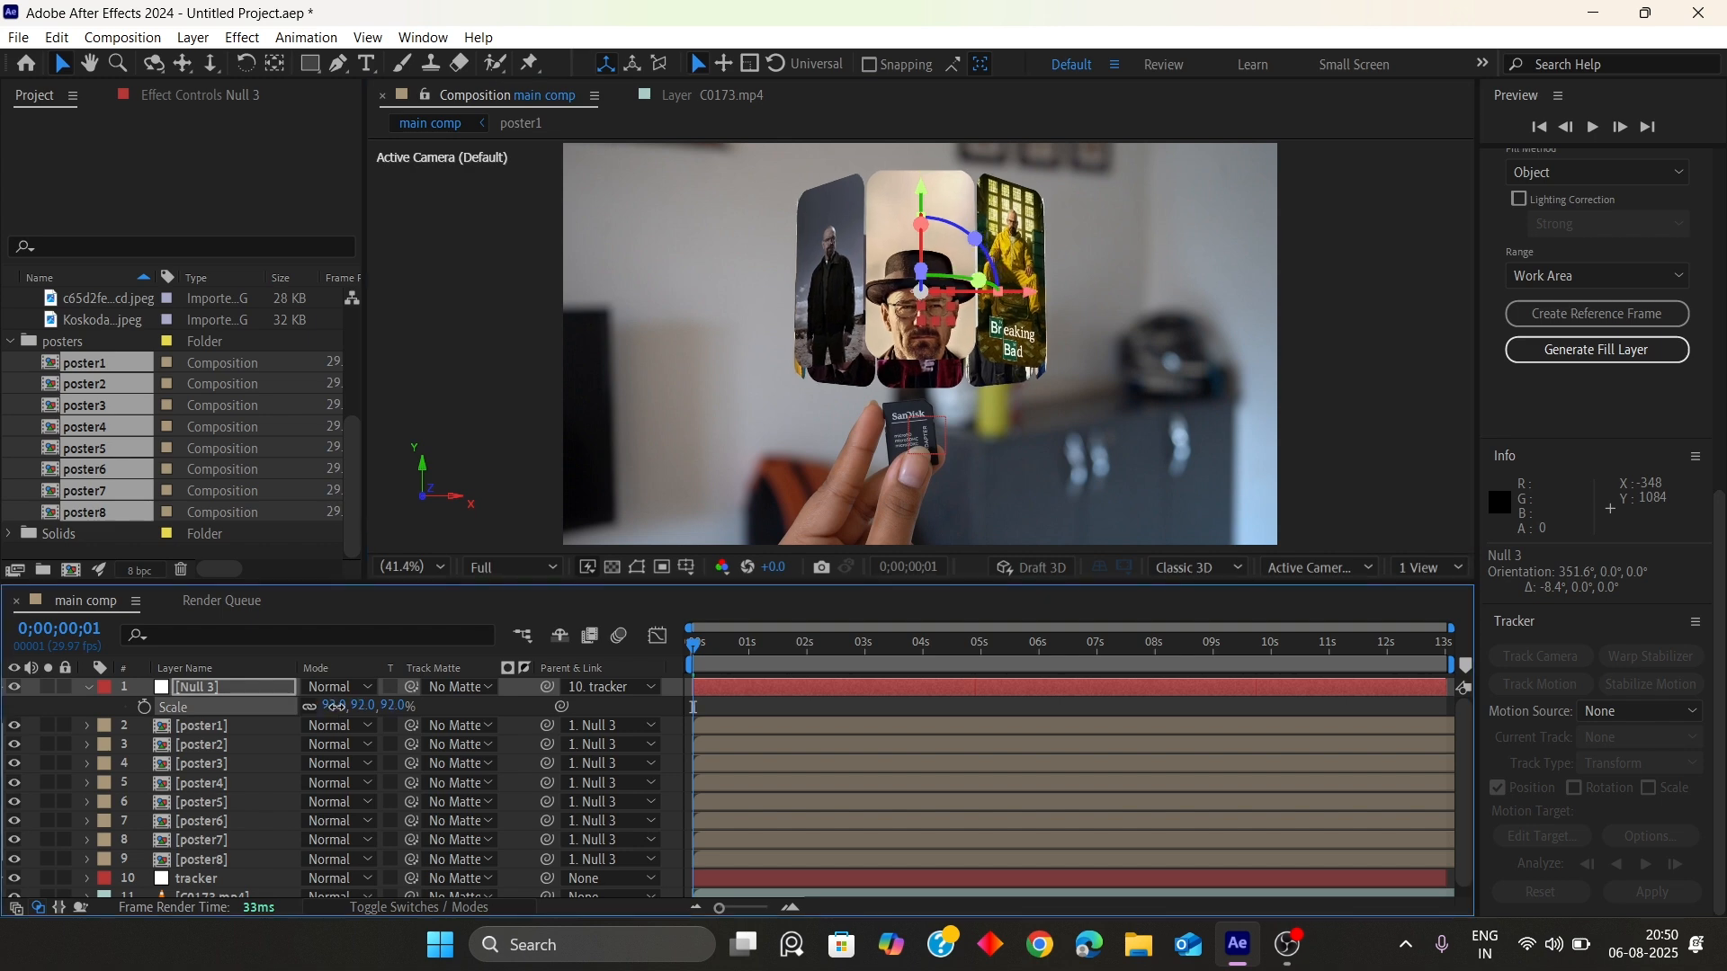
left_click_drag(921, 191, 926, 172)
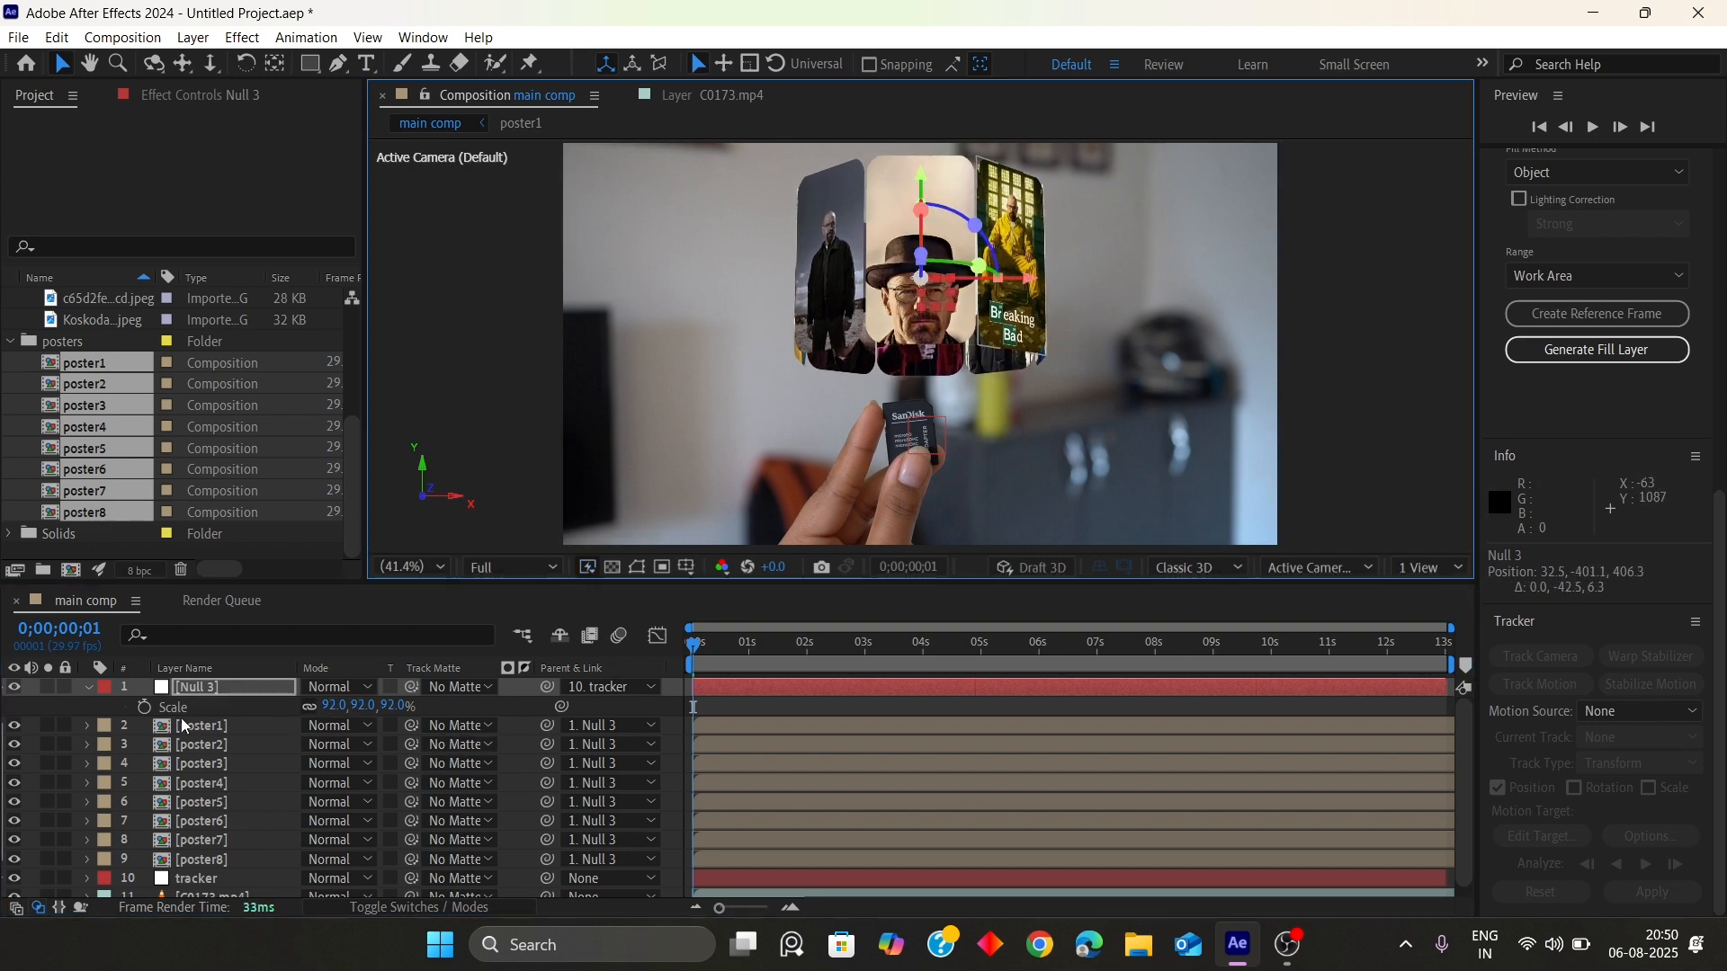
Set Scale and Position keyframes for Null 3 at 1;16
left_click(101, 716)
key("r")
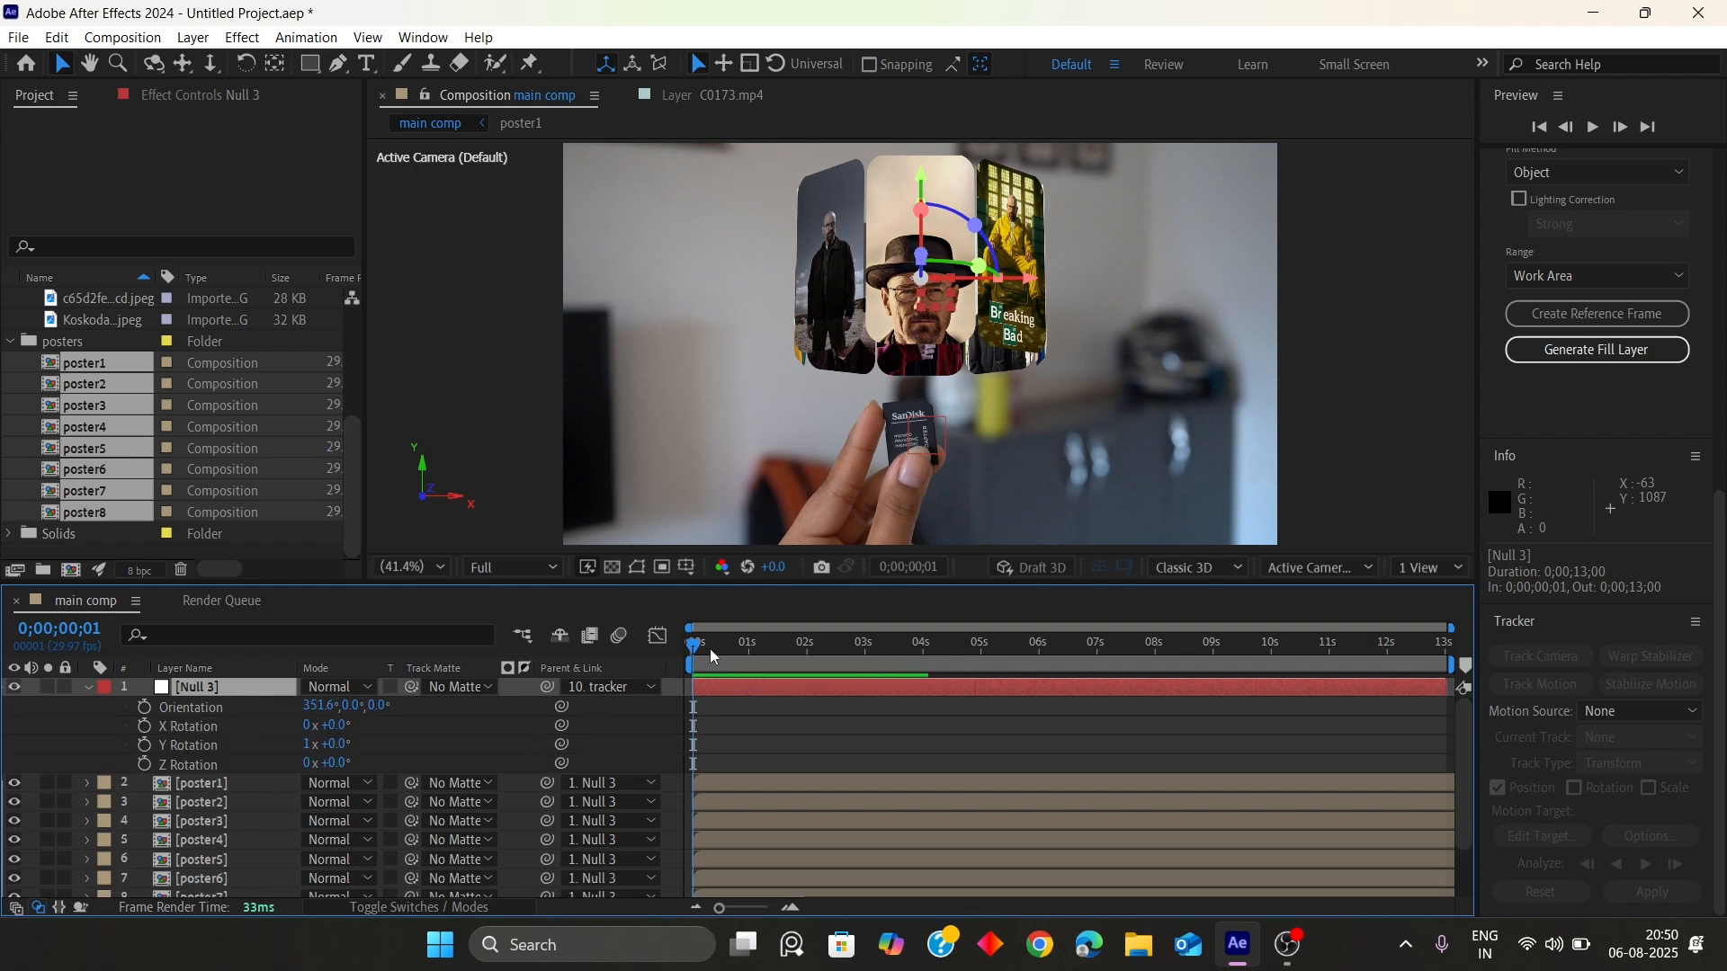
left_click_drag(697, 646, 781, 658)
key("p")
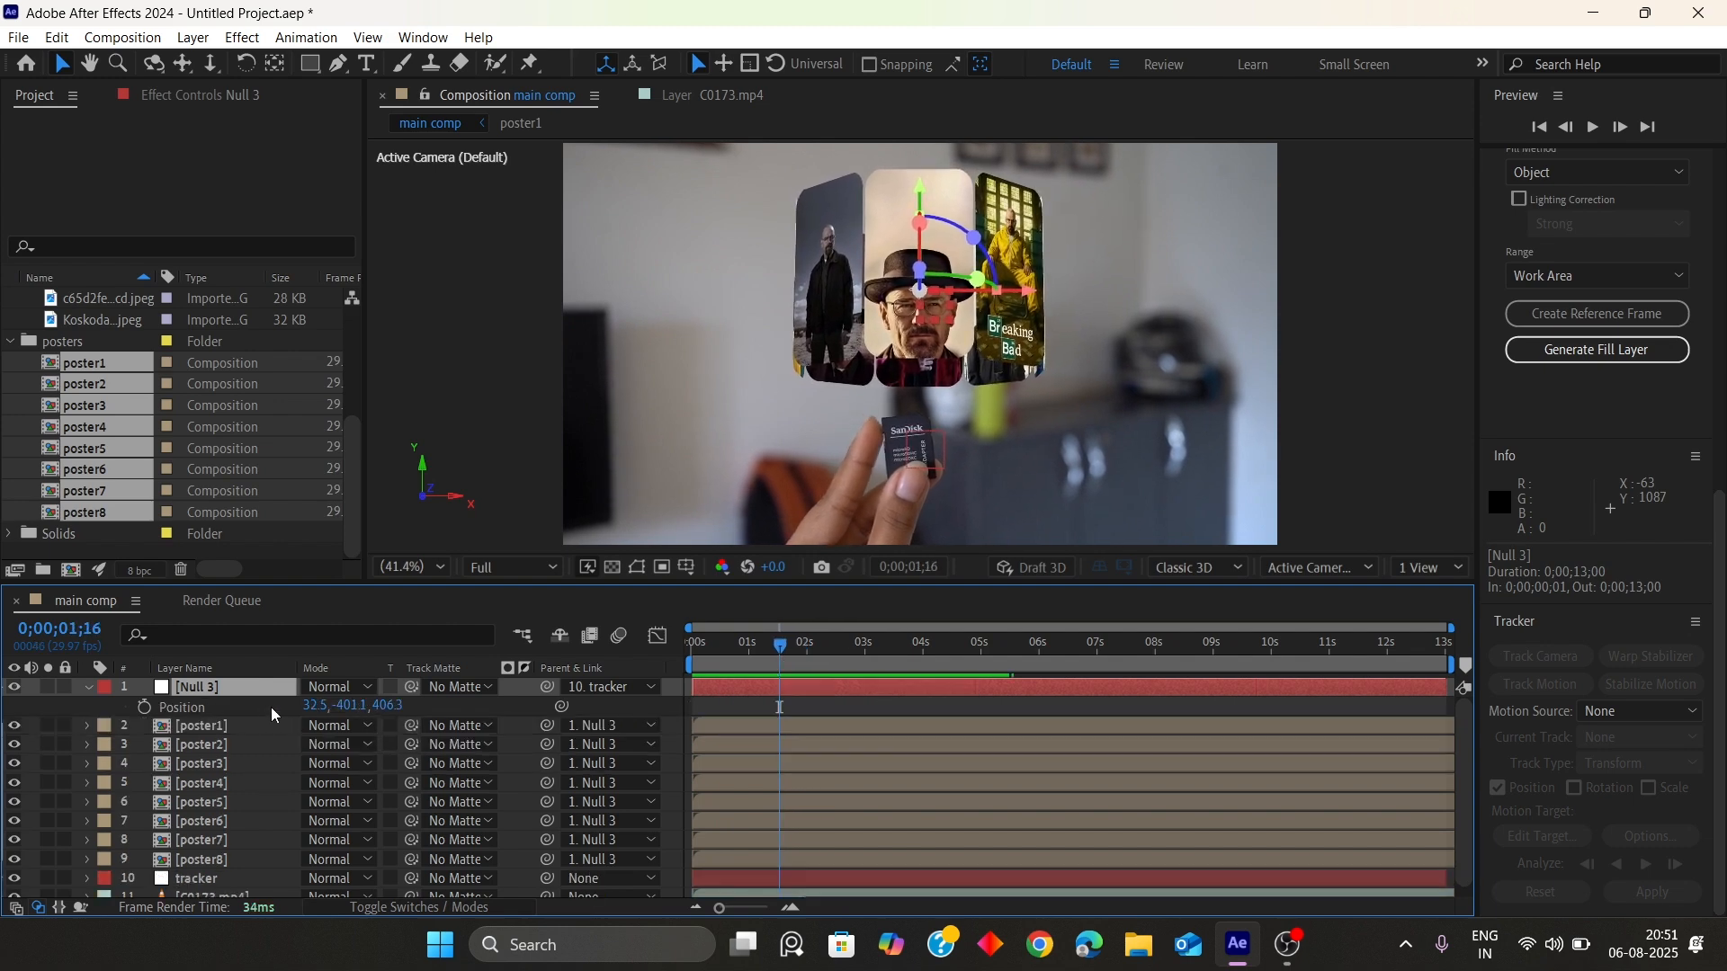
key("s")
left_click(144, 707)
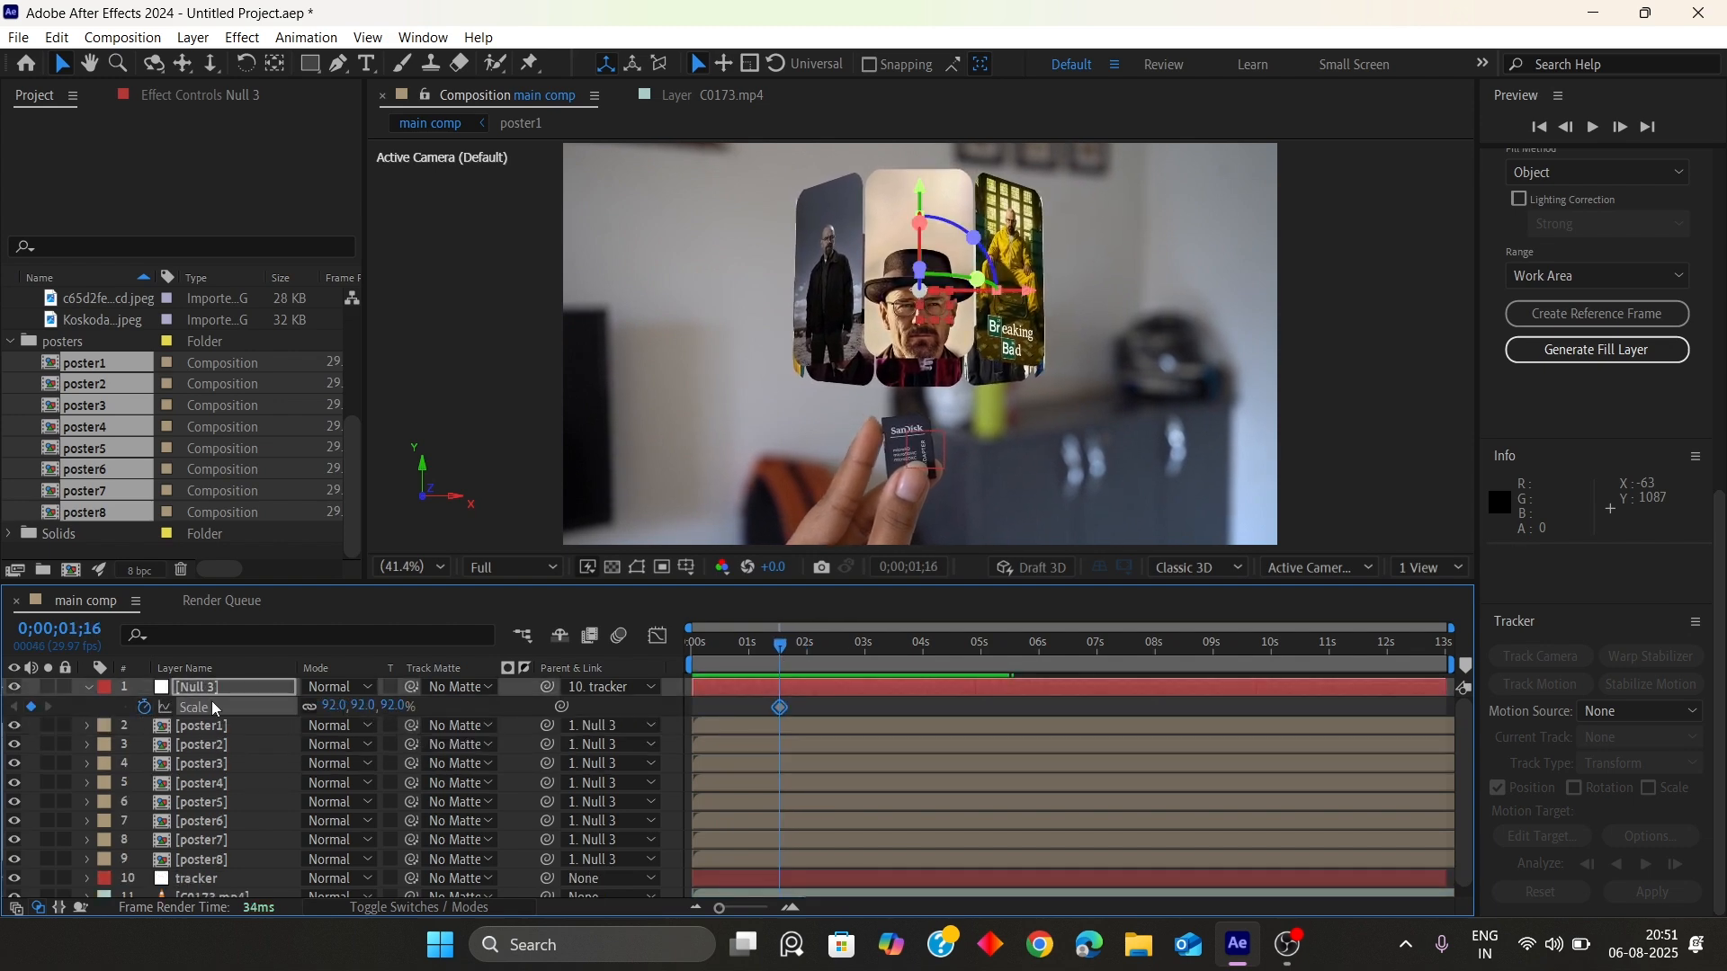
key("shift+p")
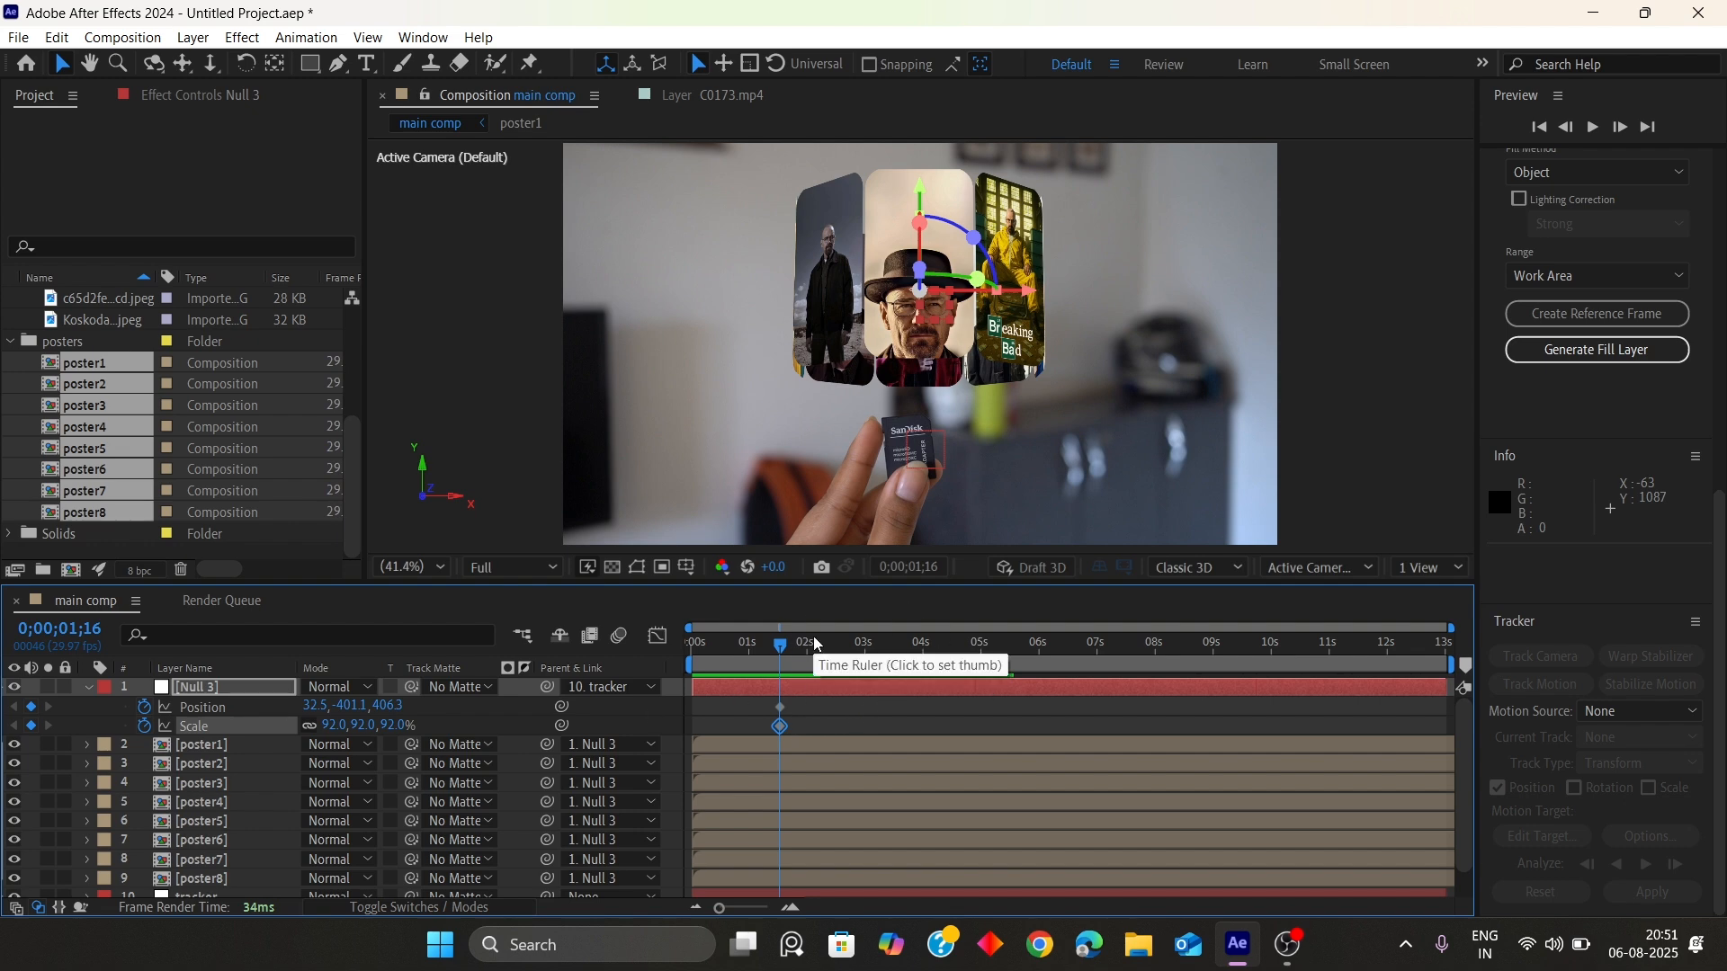
At 1;05, move Null 3 down onto the SanDisk card
key("Page_Up")
key("Page_Up")
key("Page_Up")
key("Page_Up")
key("Page_Up")
key("Page_Up")
key("Page_Up")
key("Page_Up")
key("Page_Up")
key("Page_Up")
key("Page_Up")
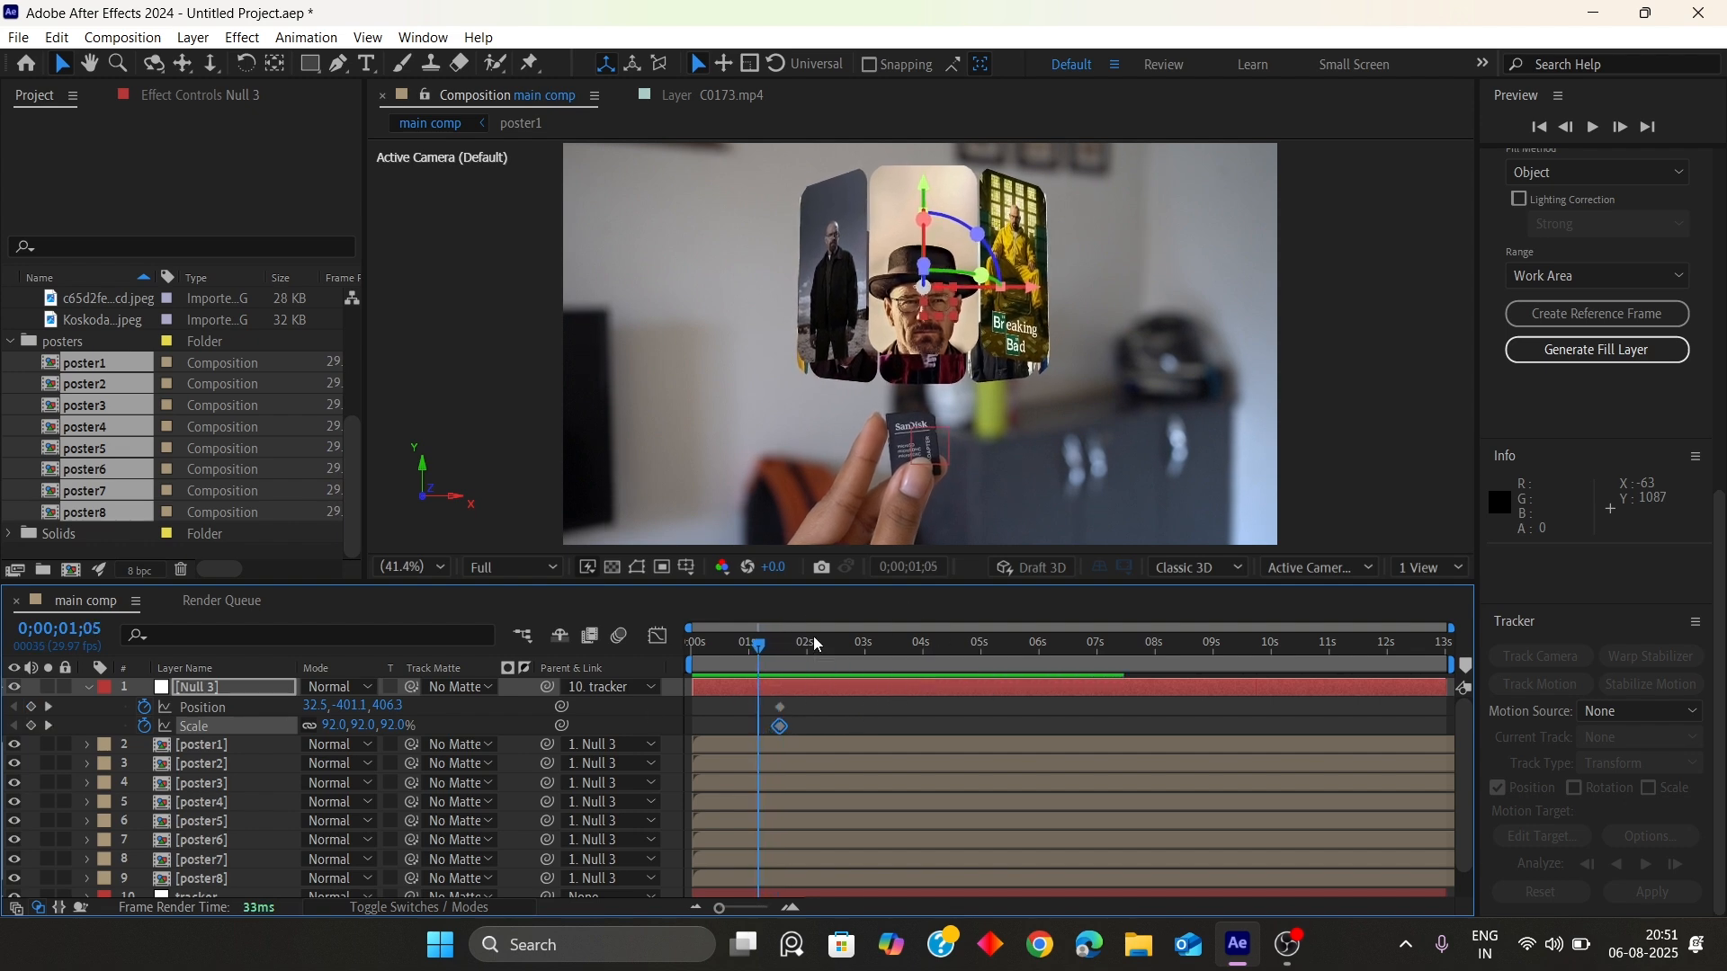
left_click_drag(925, 186, 931, 353)
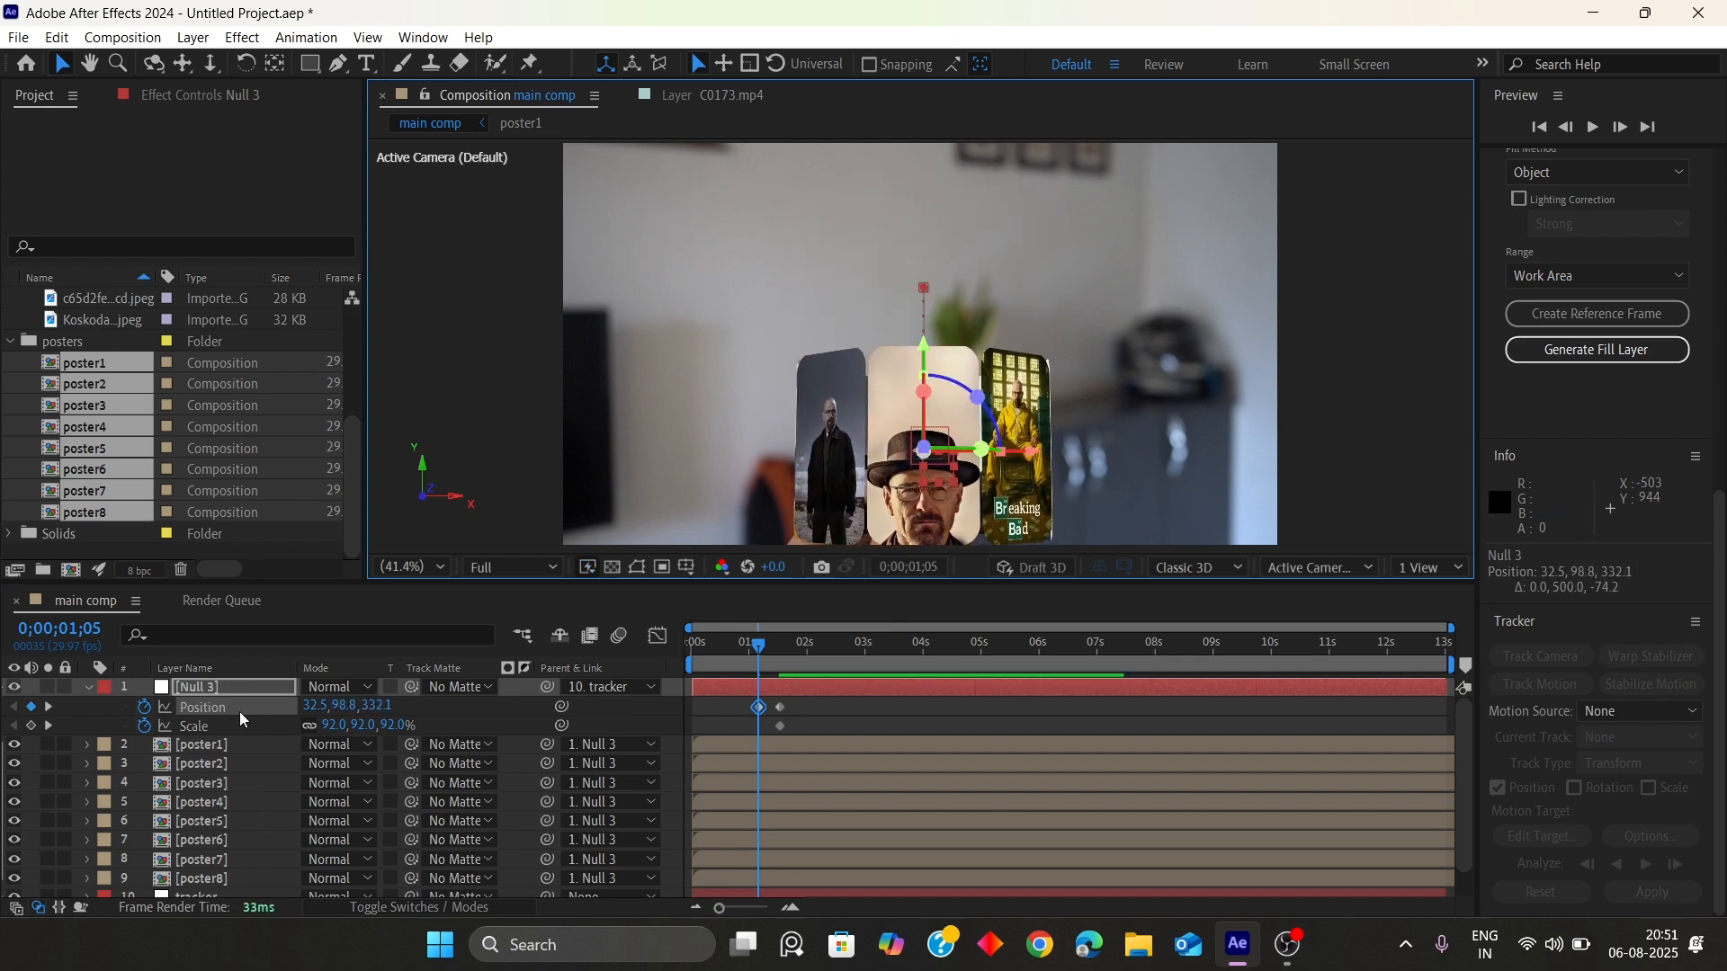
Set Null 3's scale to 0% at 1;05 and align its position with the card
left_click(336, 725)
type("10")
key("Return")
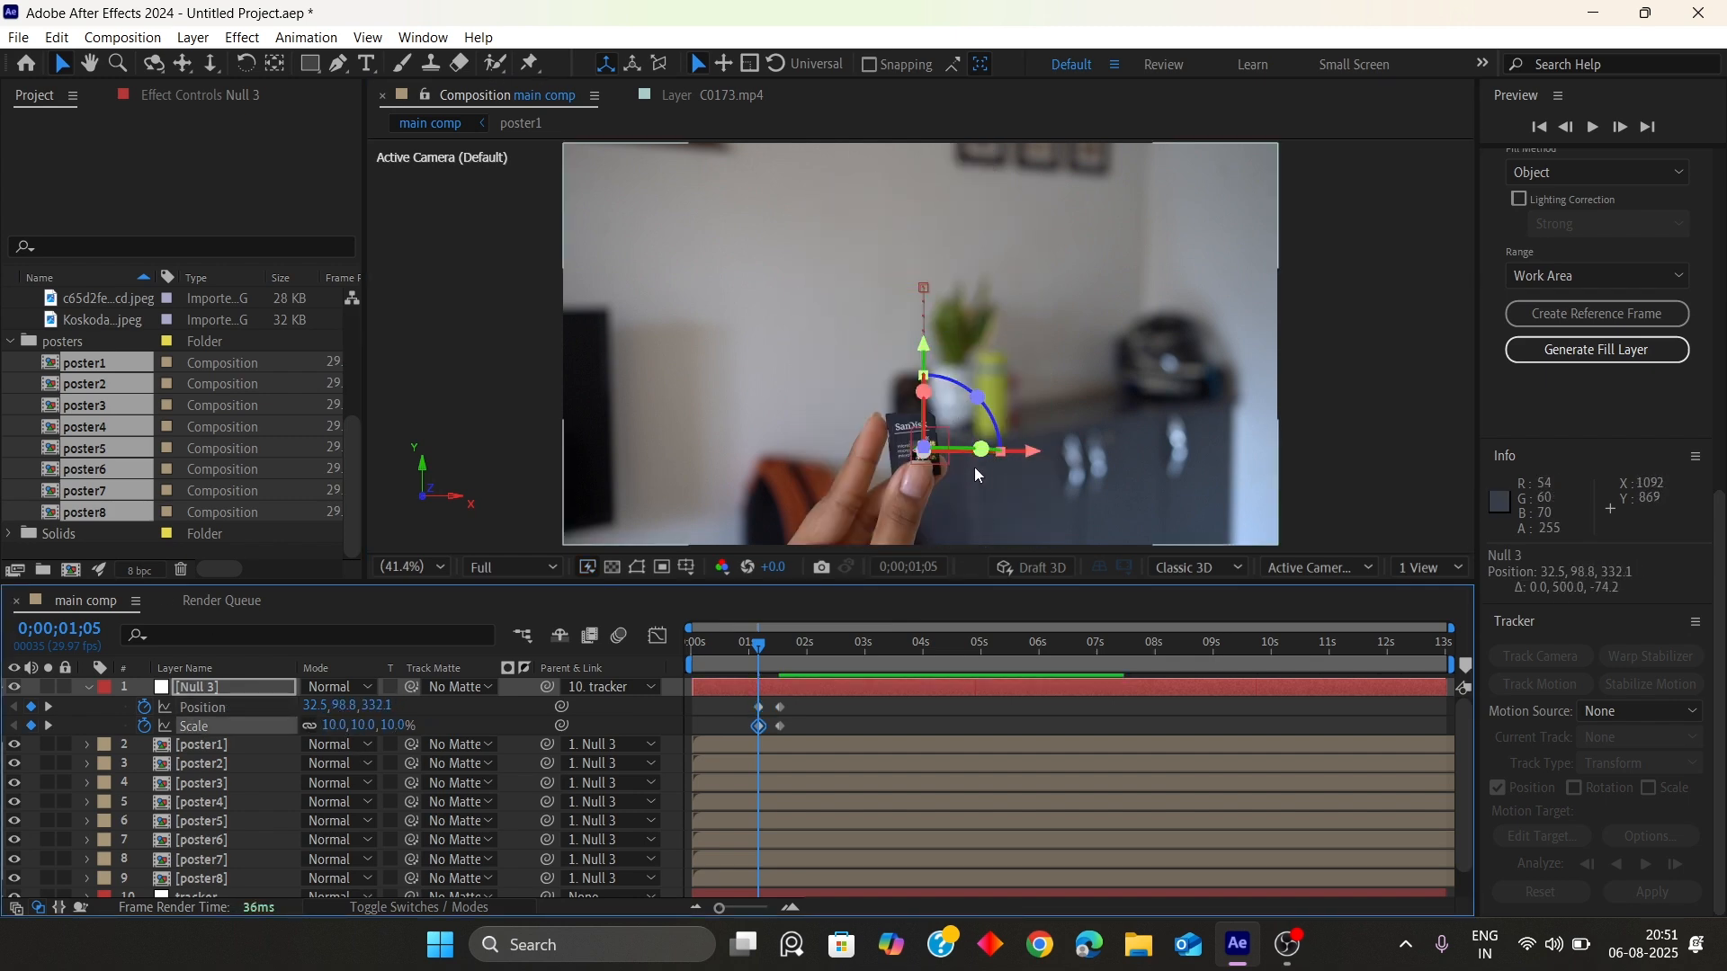
left_click_drag(1030, 453, 1017, 455)
left_click_drag(914, 351, 915, 335)
left_click(336, 725)
type("0")
key("Return")
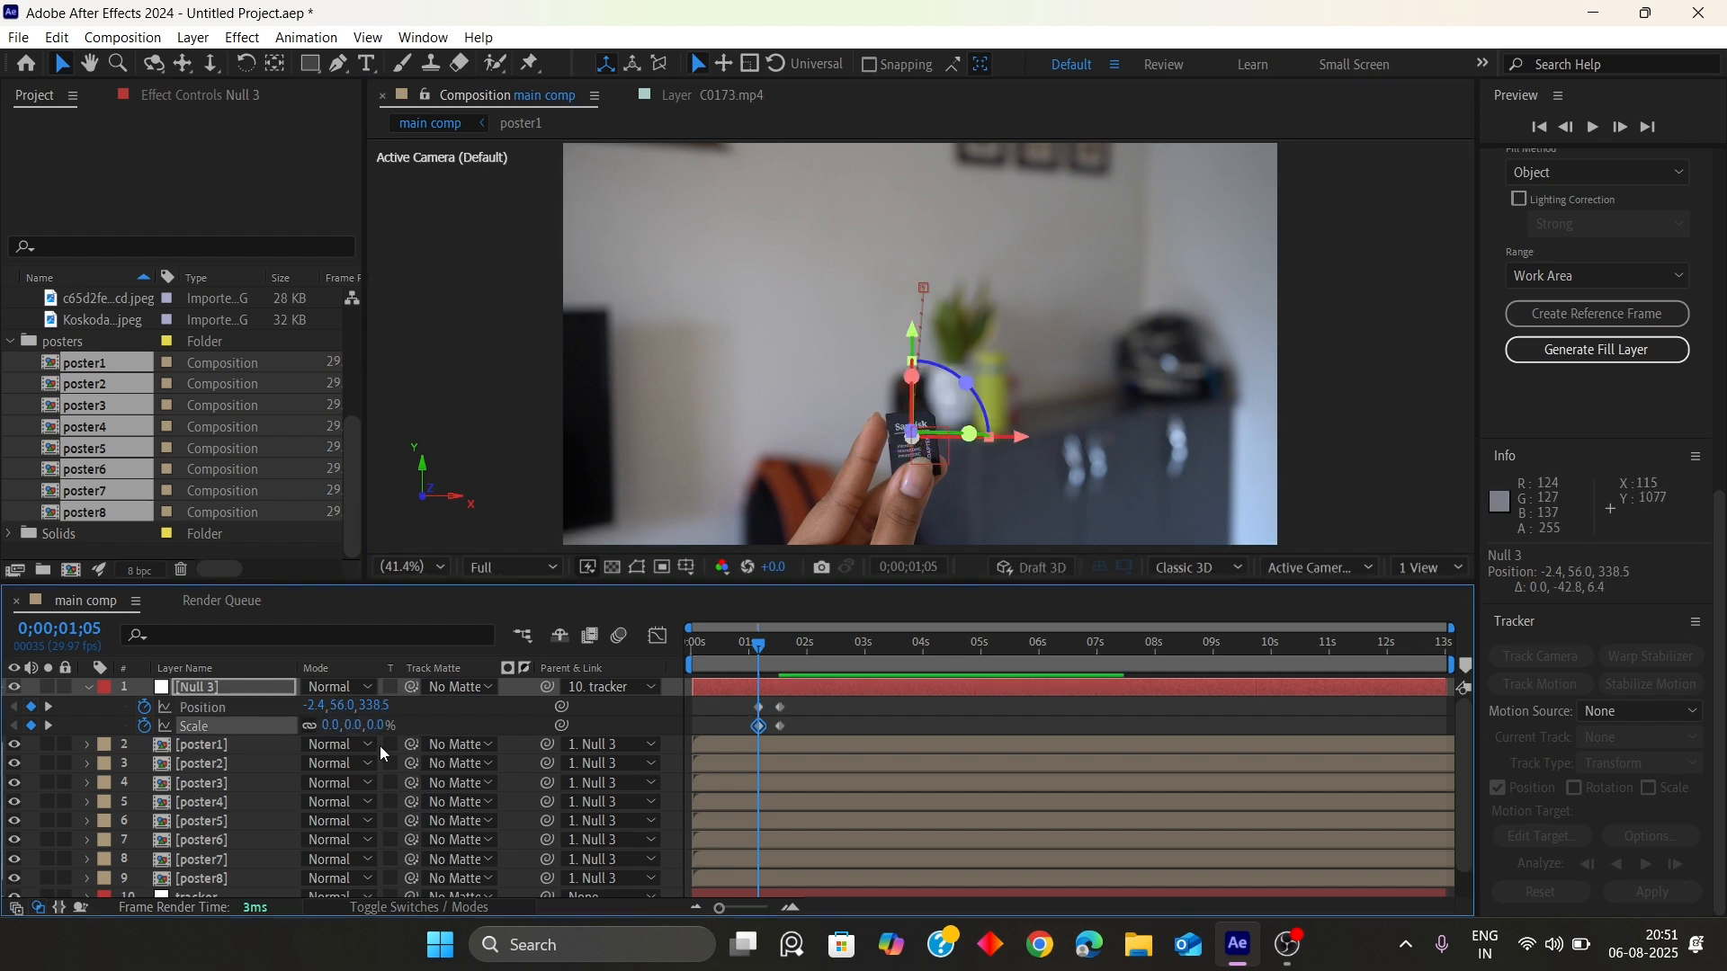
Keyframe Null 3's Y Rotation at 1;16 and enter 0 for it at 1;05
mouse_move(765, 645)
left_mouse_down()
mouse_move(809, 663)
mouse_move(764, 656)
left_mouse_up()
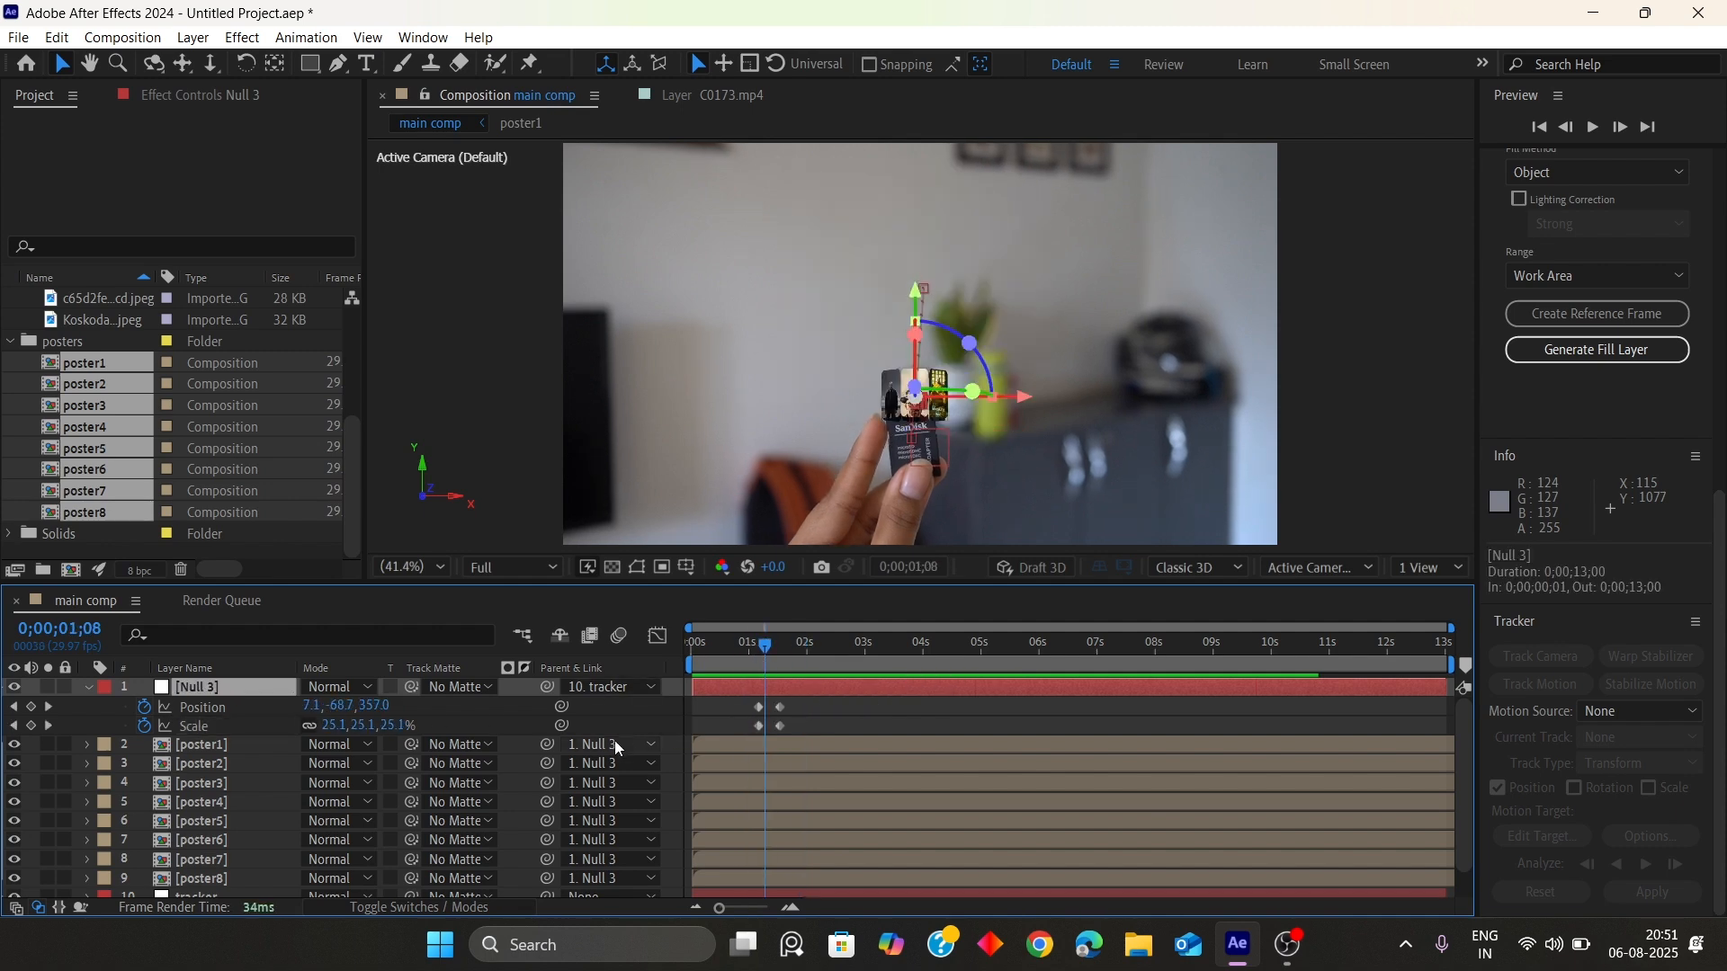
key("r")
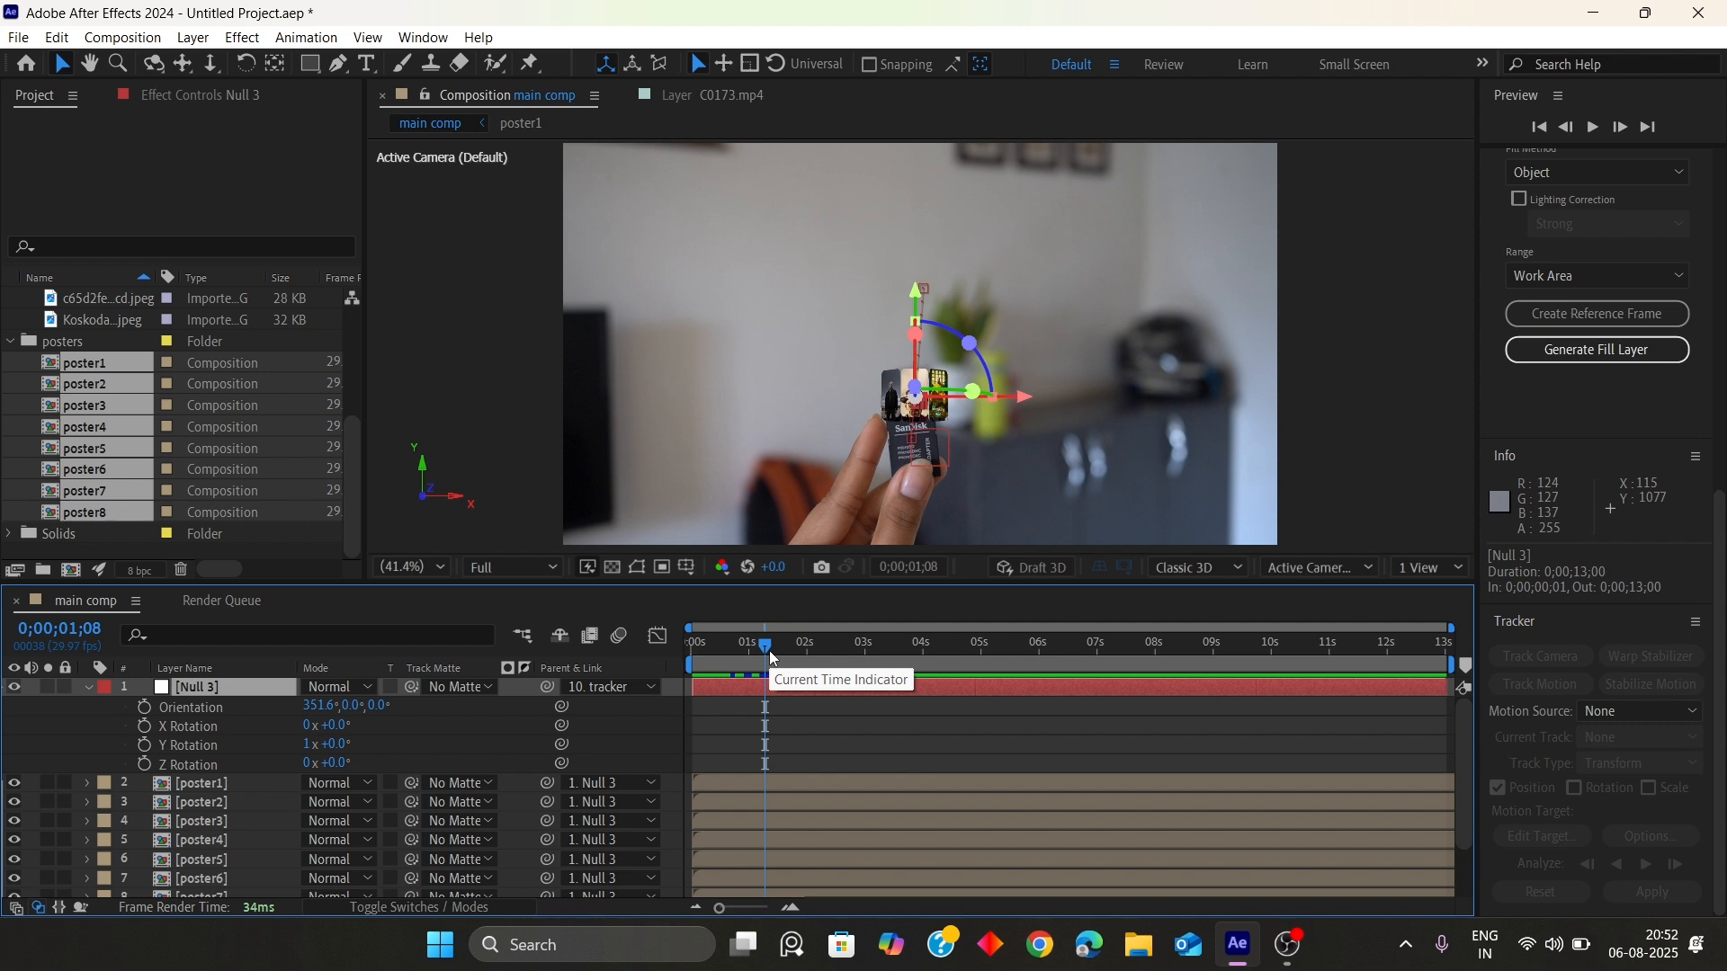
left_click(144, 745)
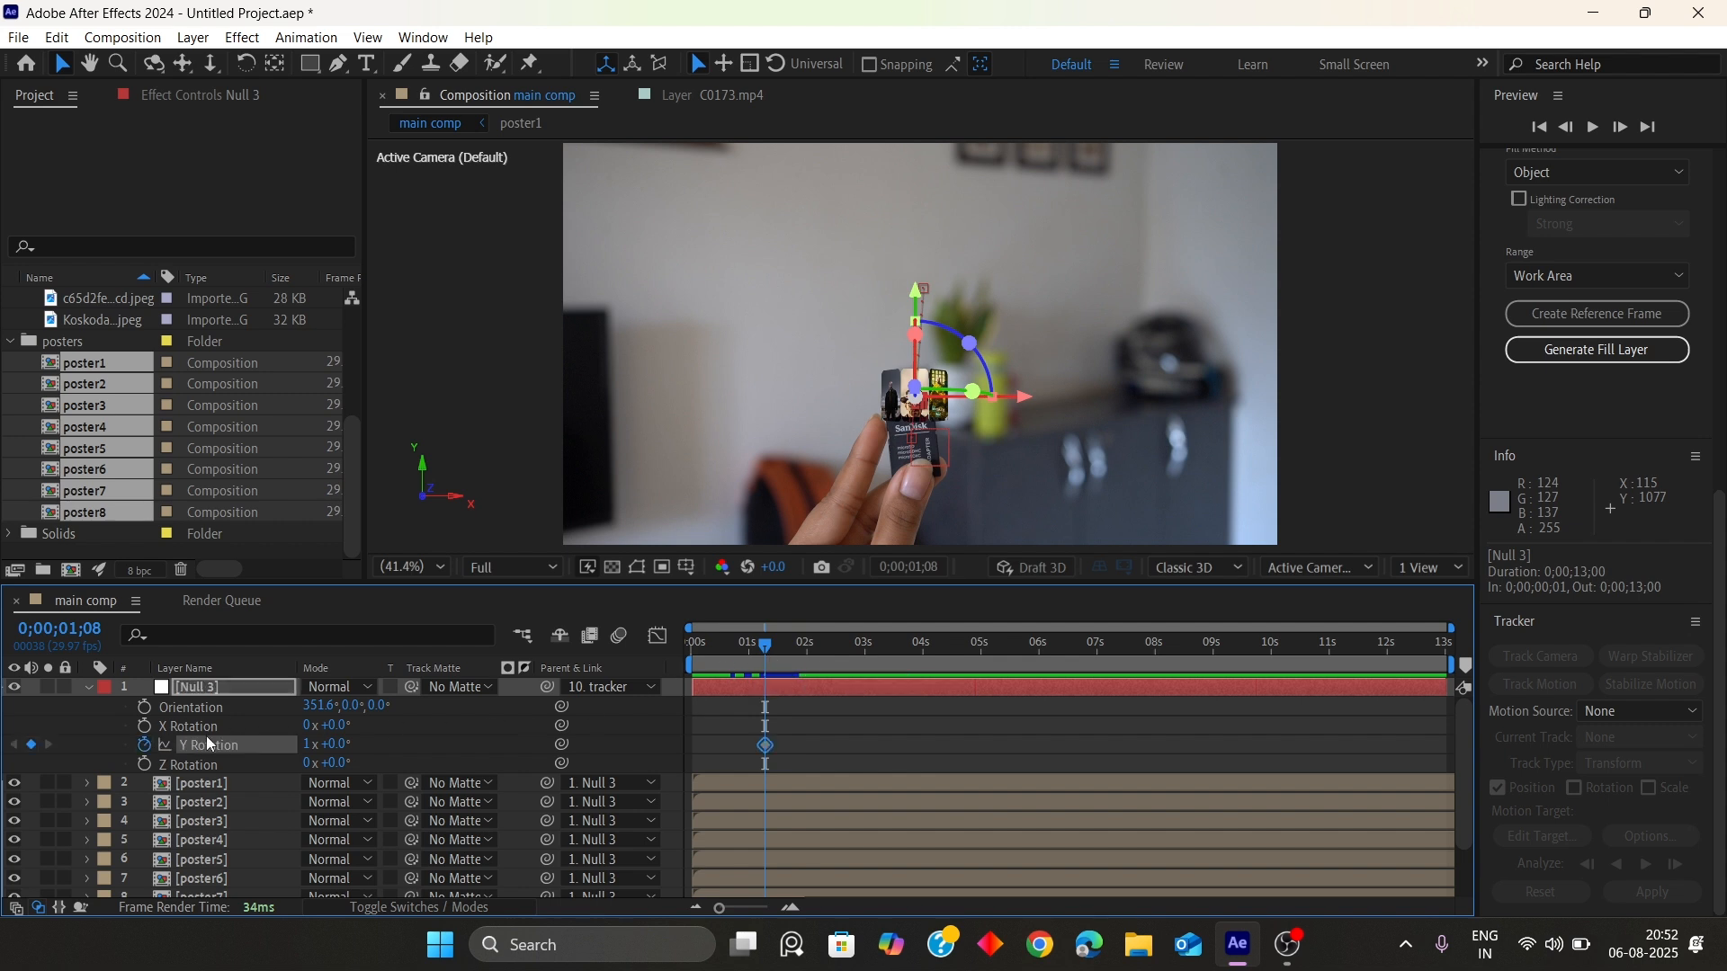
key("u")
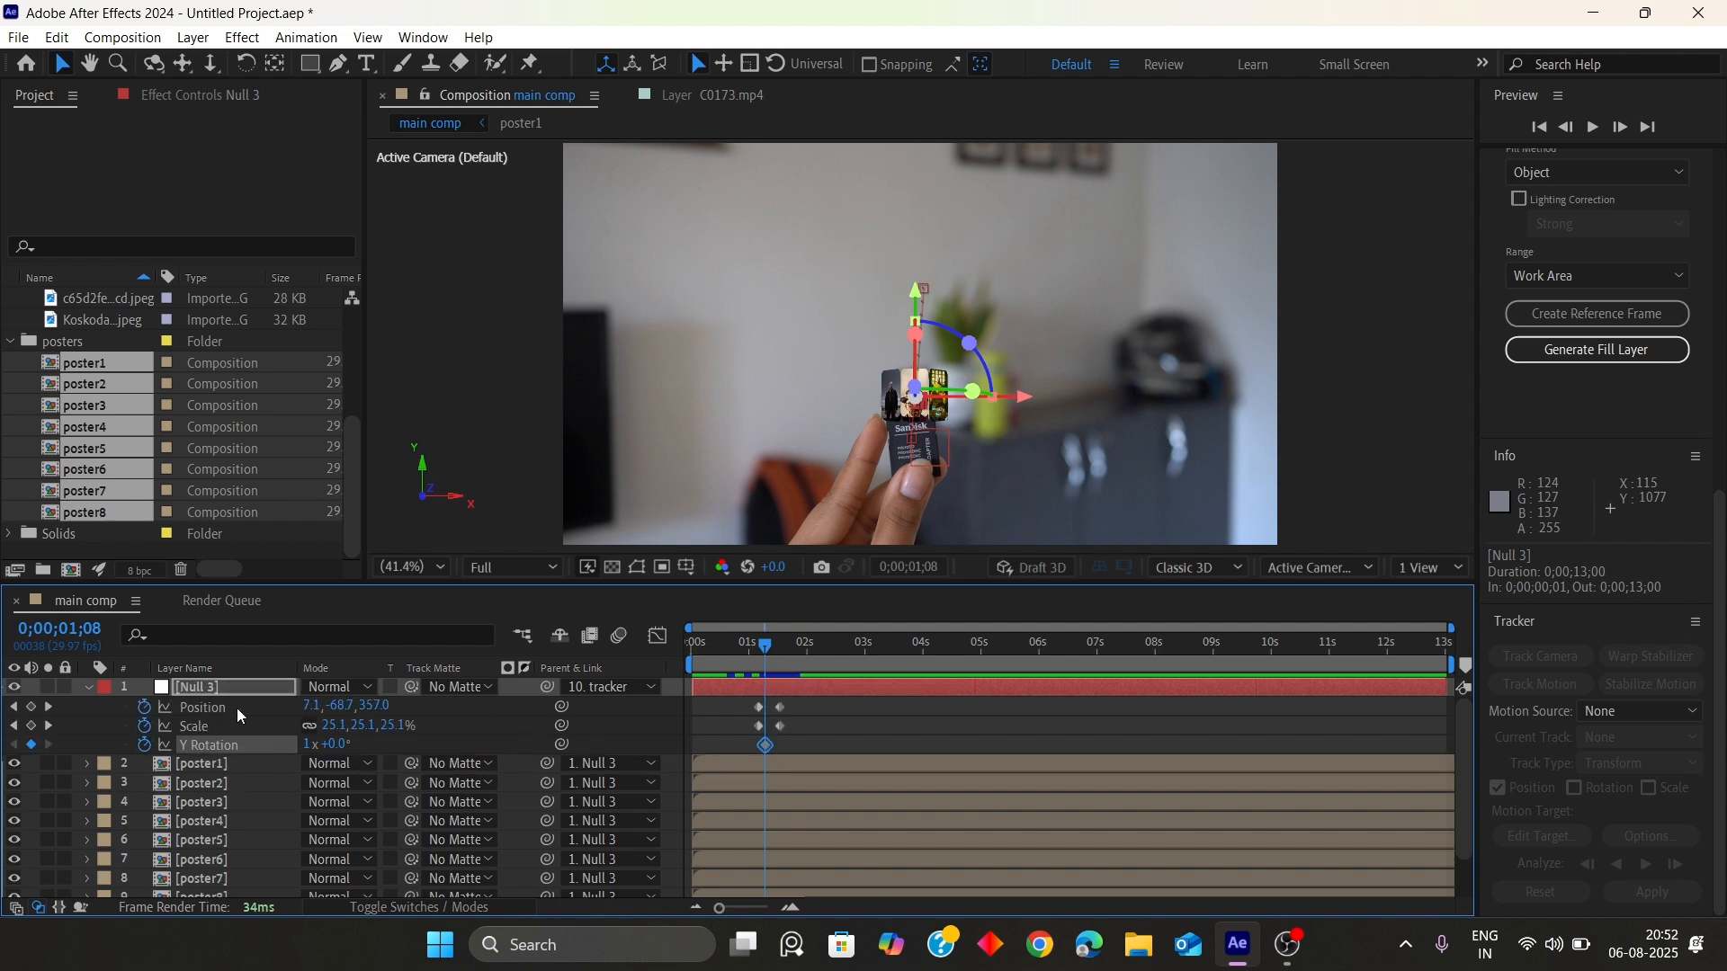
left_click_drag(765, 746, 780, 745)
left_click_drag(764, 649, 781, 654)
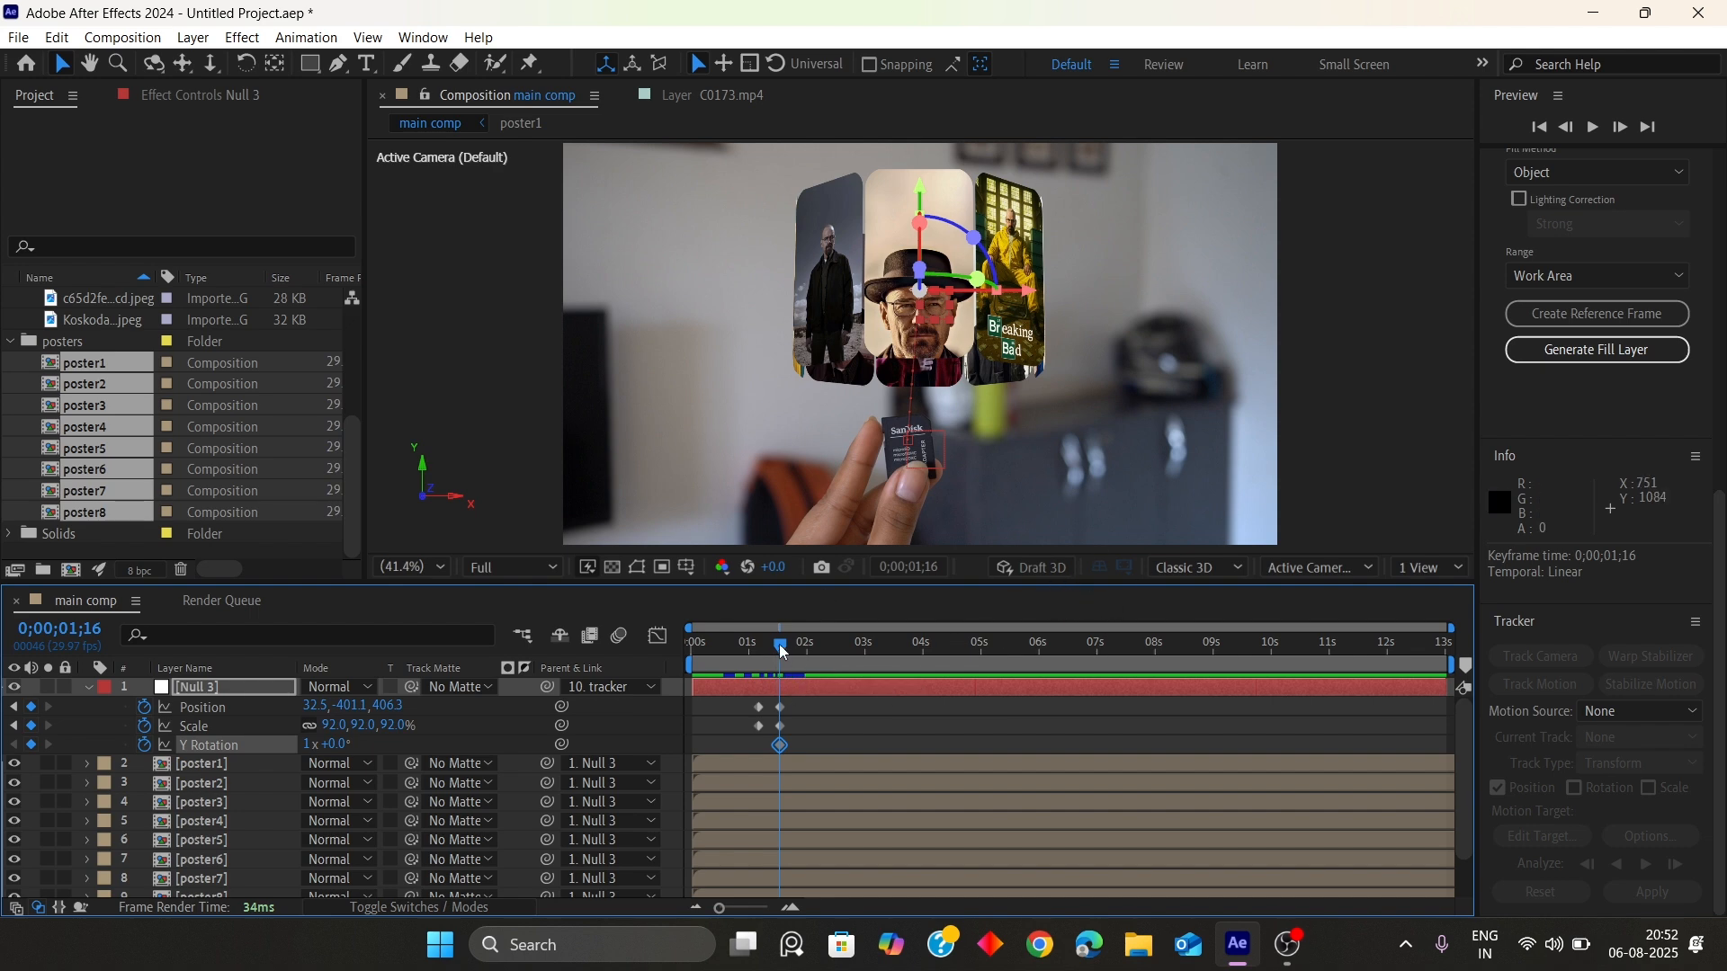
key("j")
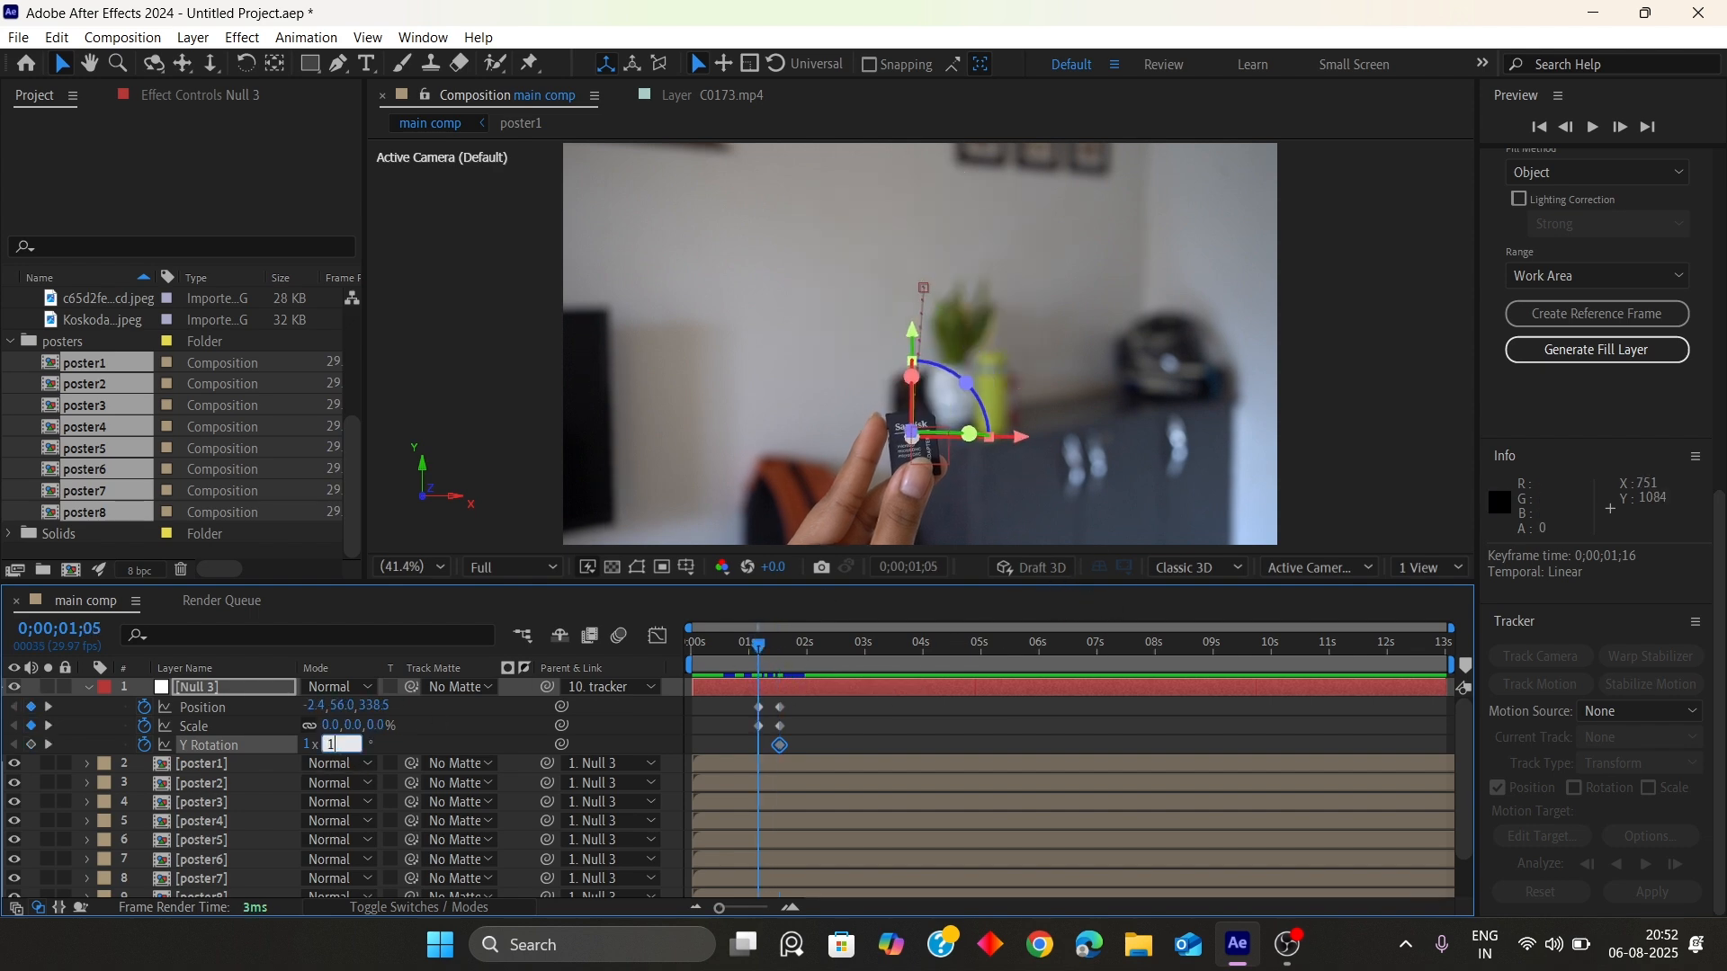
type("0")
key("Return")
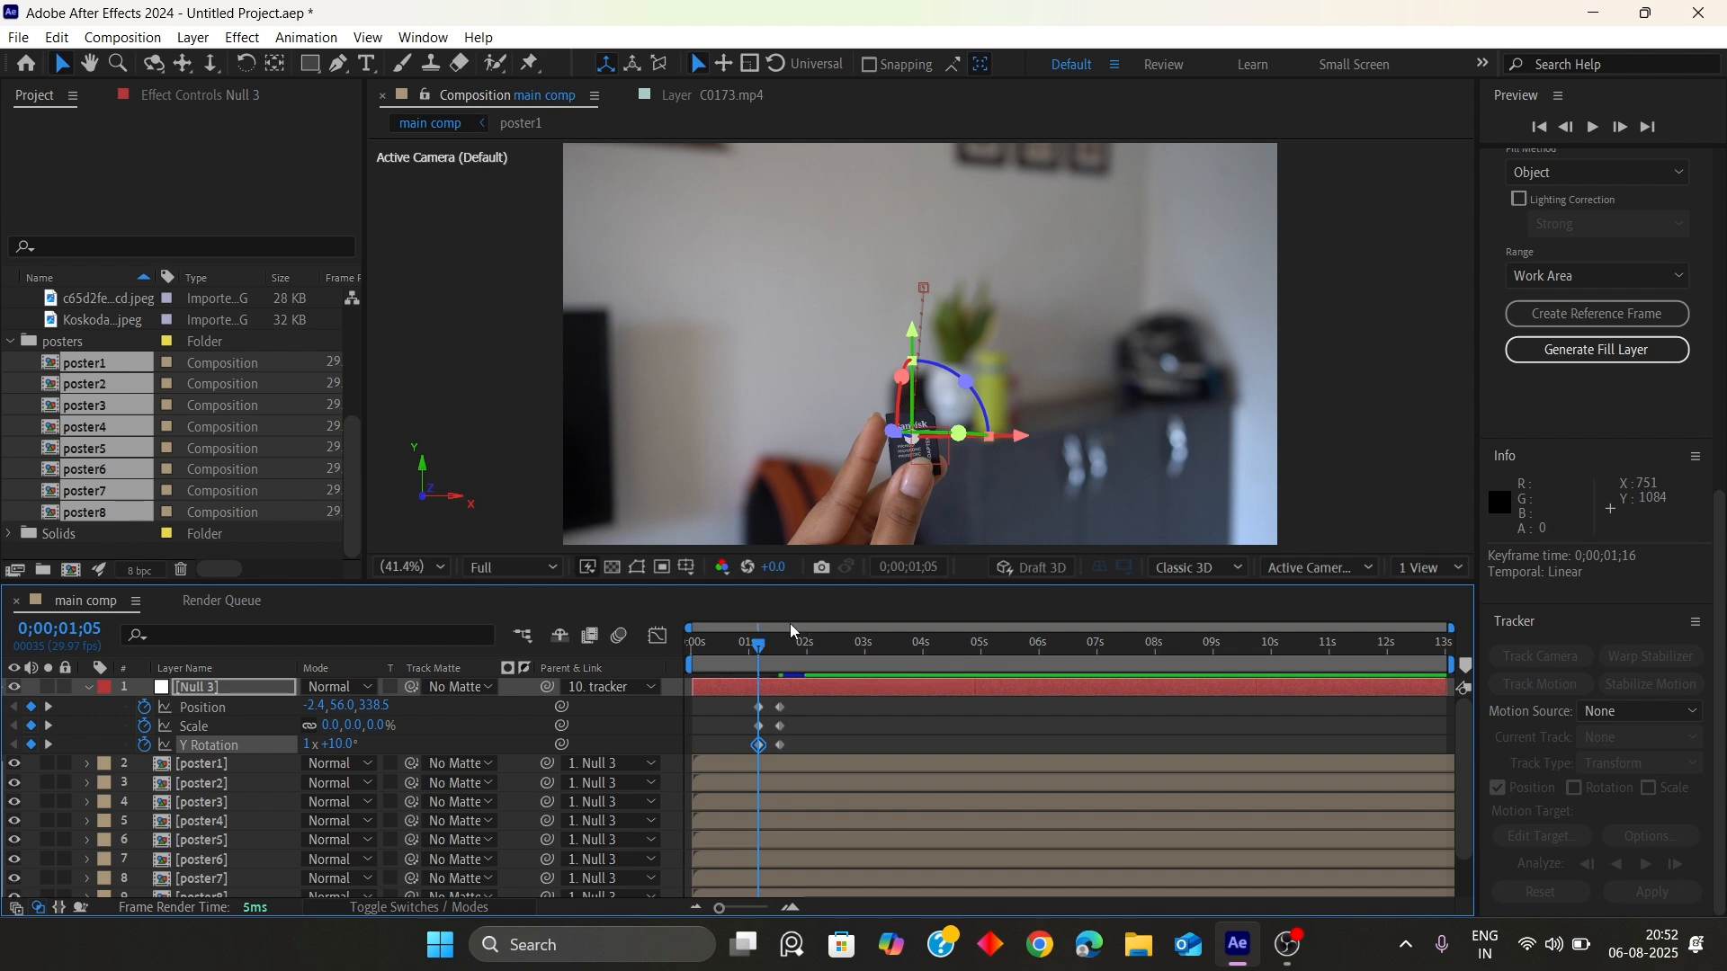
Enable motion blur for Null 3 and the eight poster layers
left_click_drag(730, 641, 806, 646)
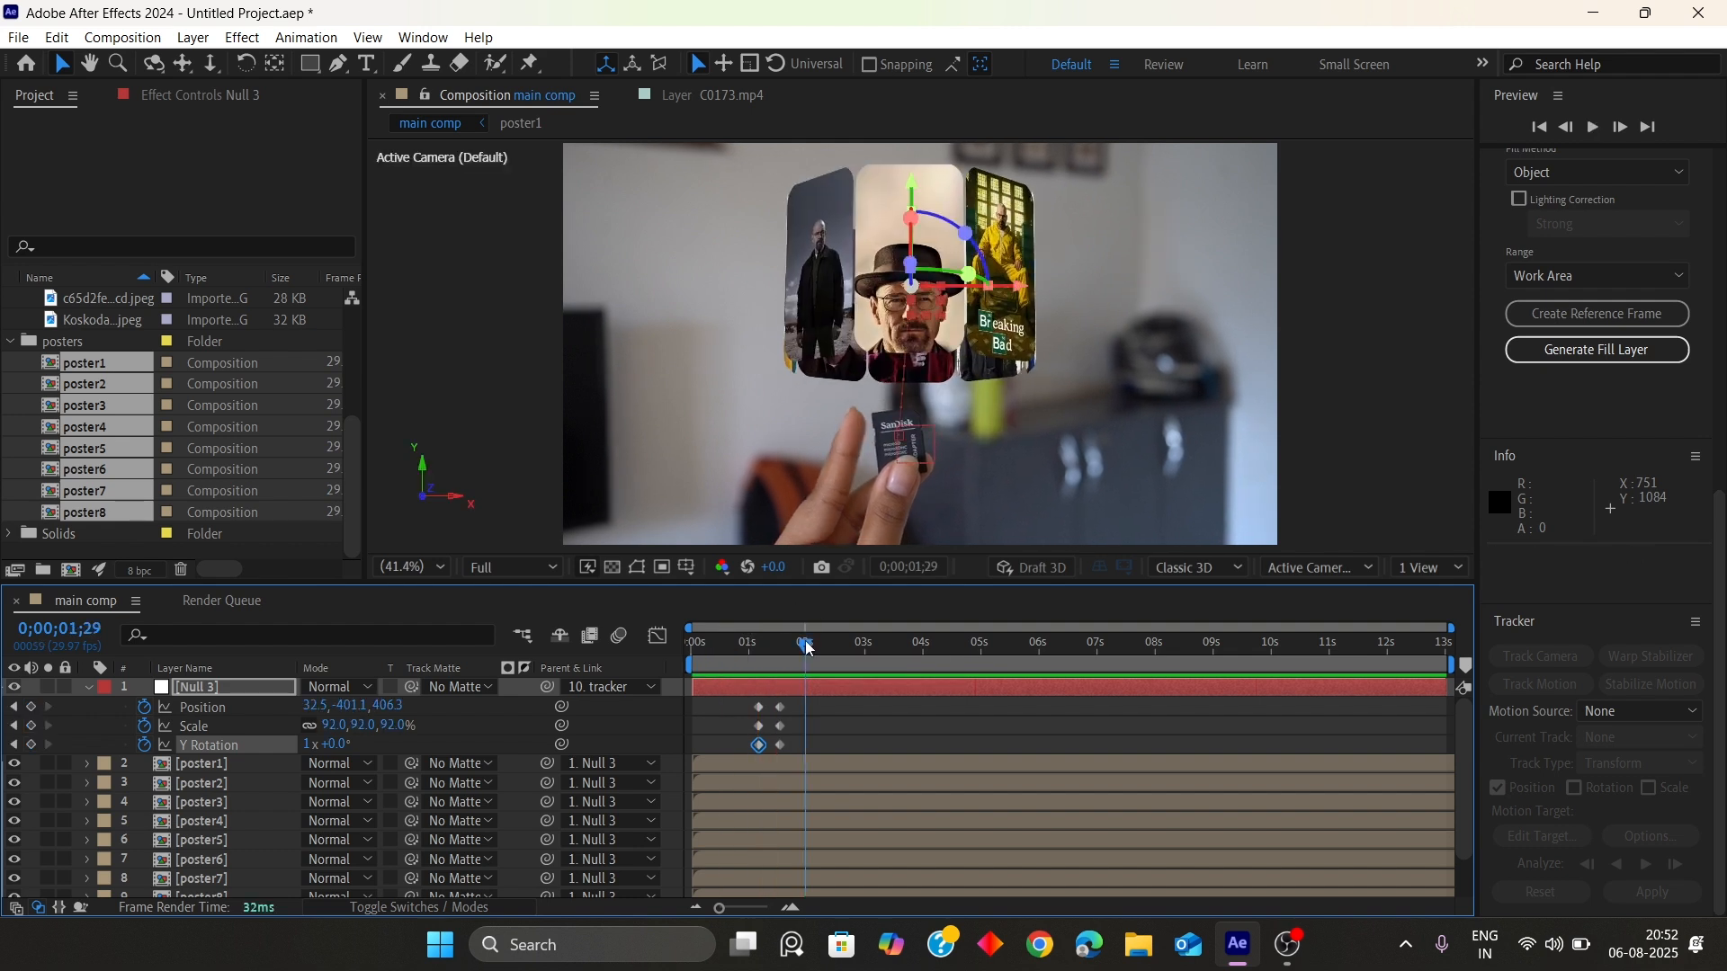
left_click(89, 686)
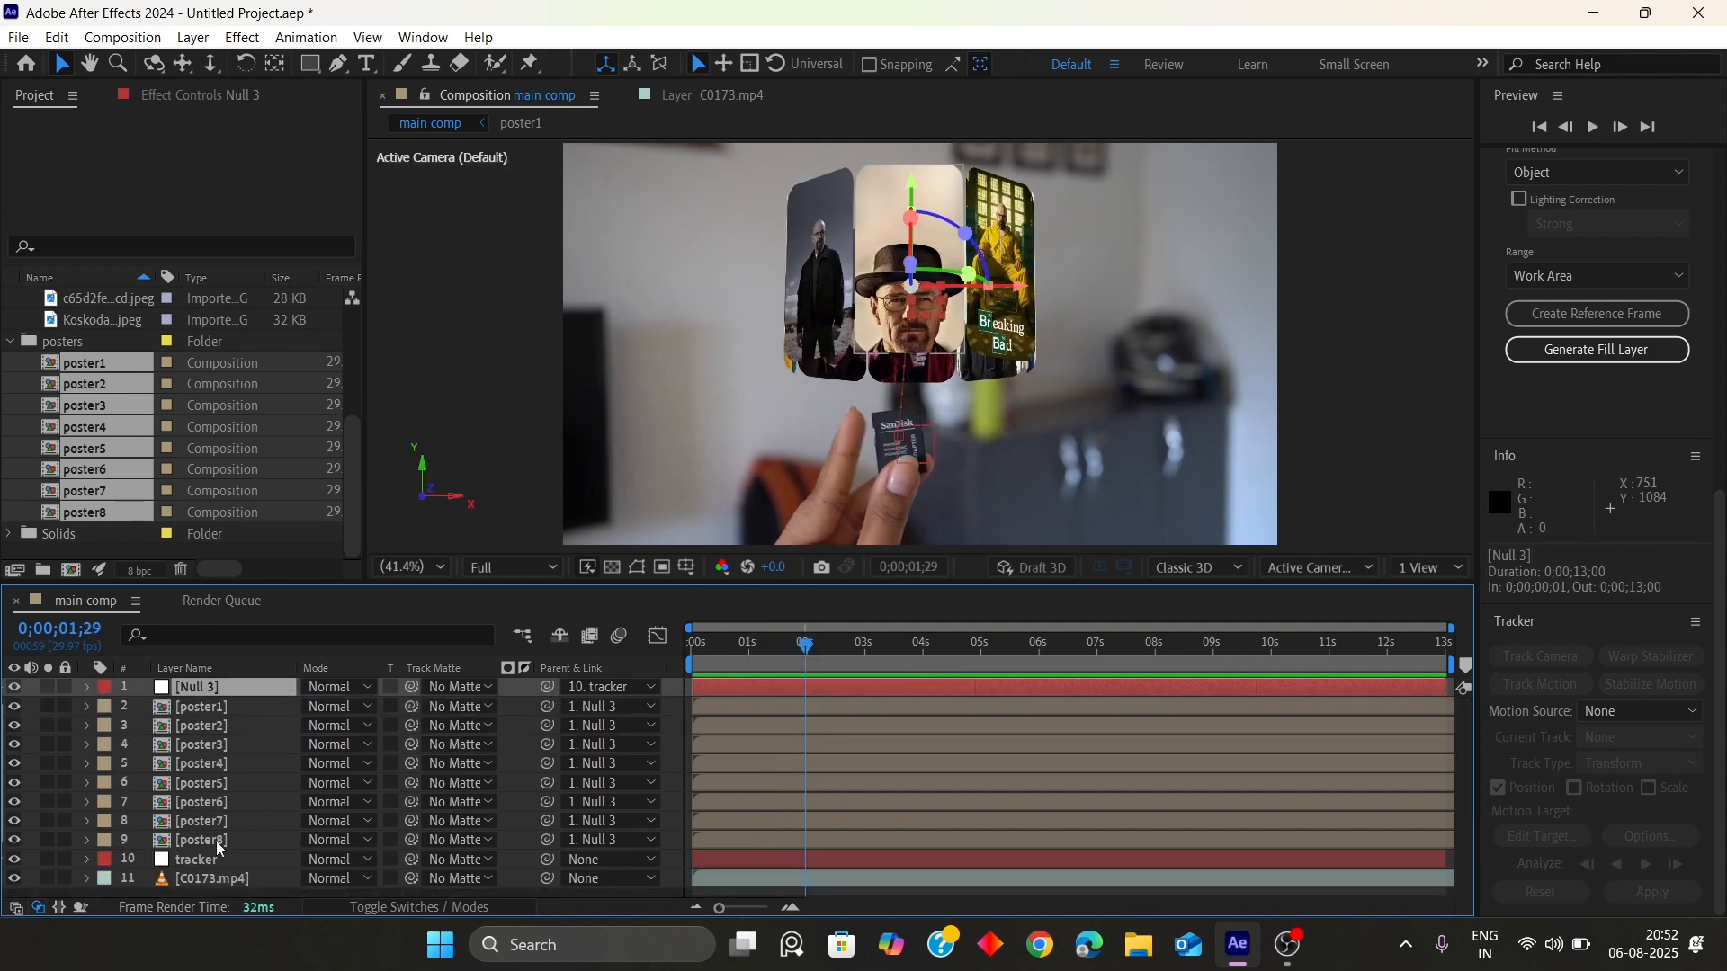
left_click(218, 845, "shift")
left_click(419, 907)
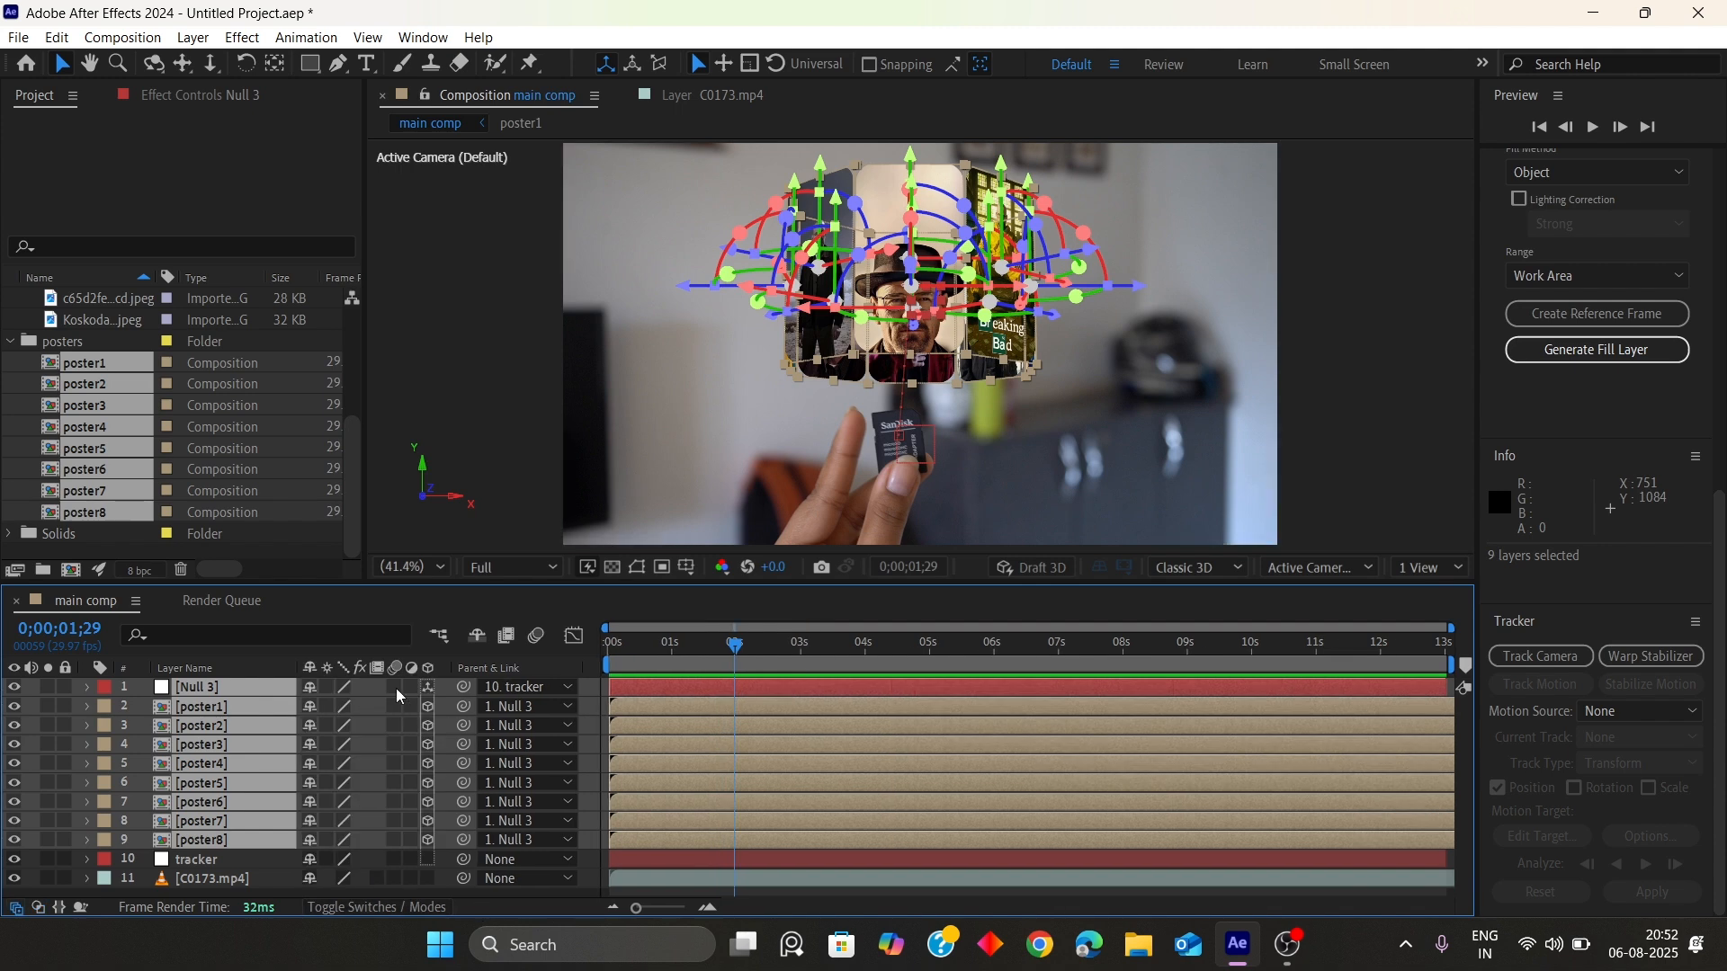
key("F2")
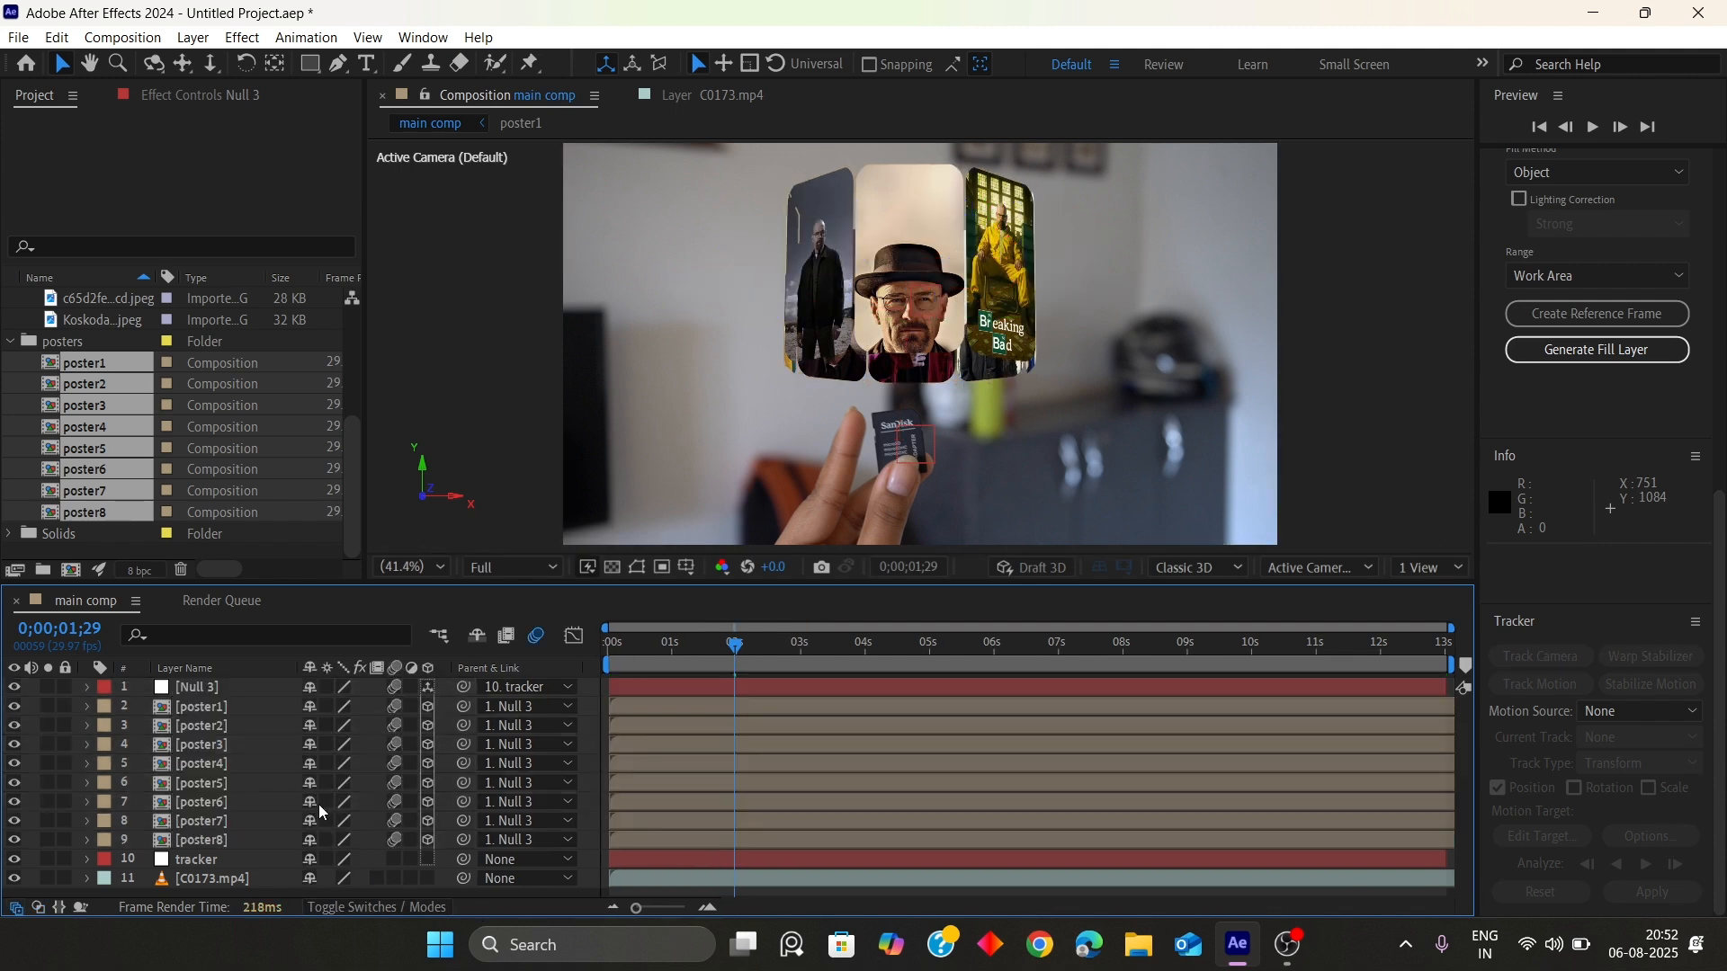
Add a Y Rotation keyframe for Null 3 at 2;07
left_click(196, 688)
key("r")
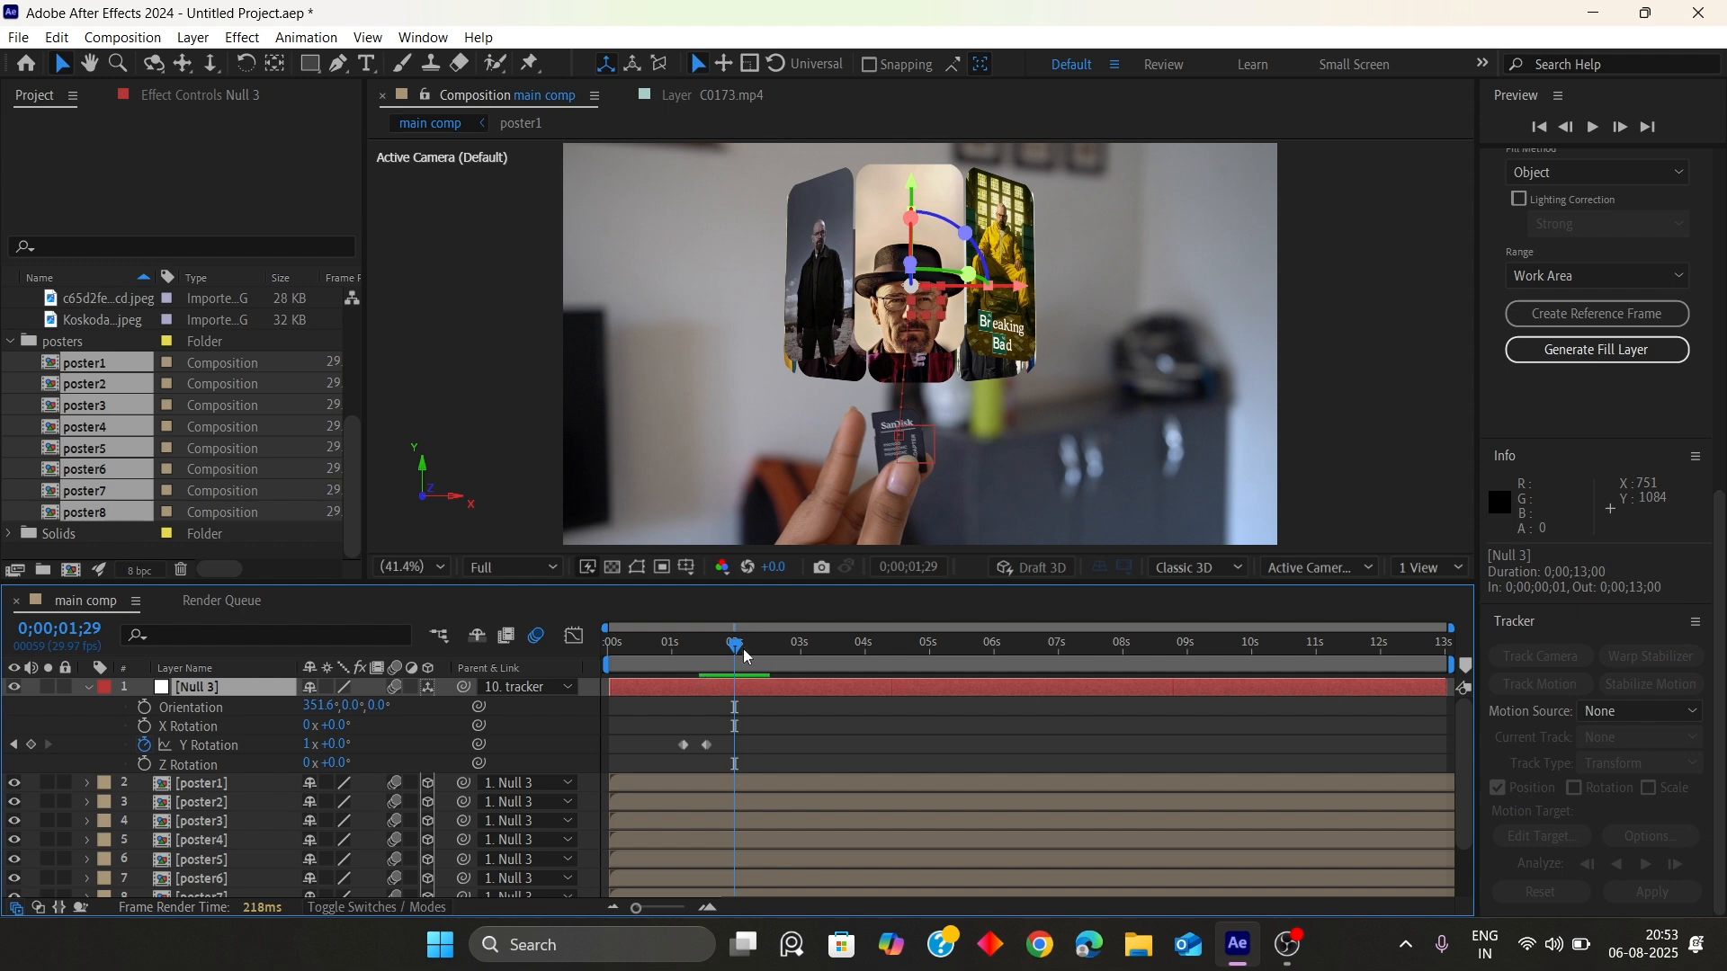
mouse_move(745, 656)
left_mouse_down()
mouse_move(655, 653)
mouse_move(783, 644)
mouse_move(699, 644)
mouse_move(758, 649)
left_mouse_up()
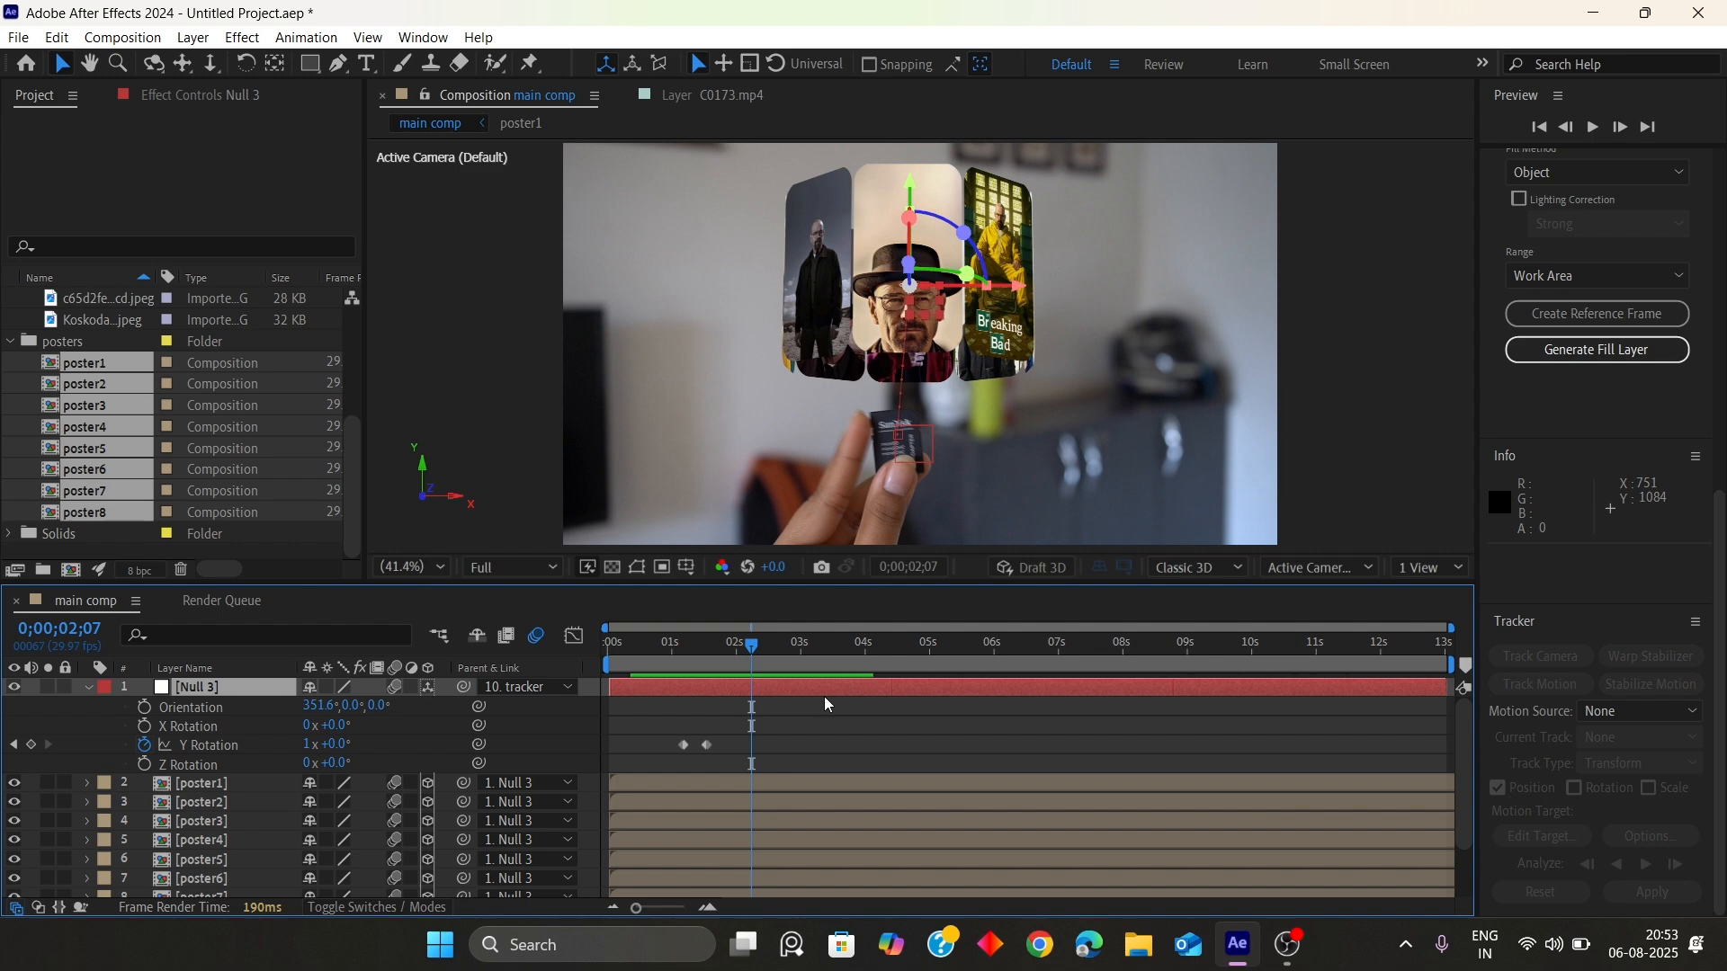
left_click(31, 745)
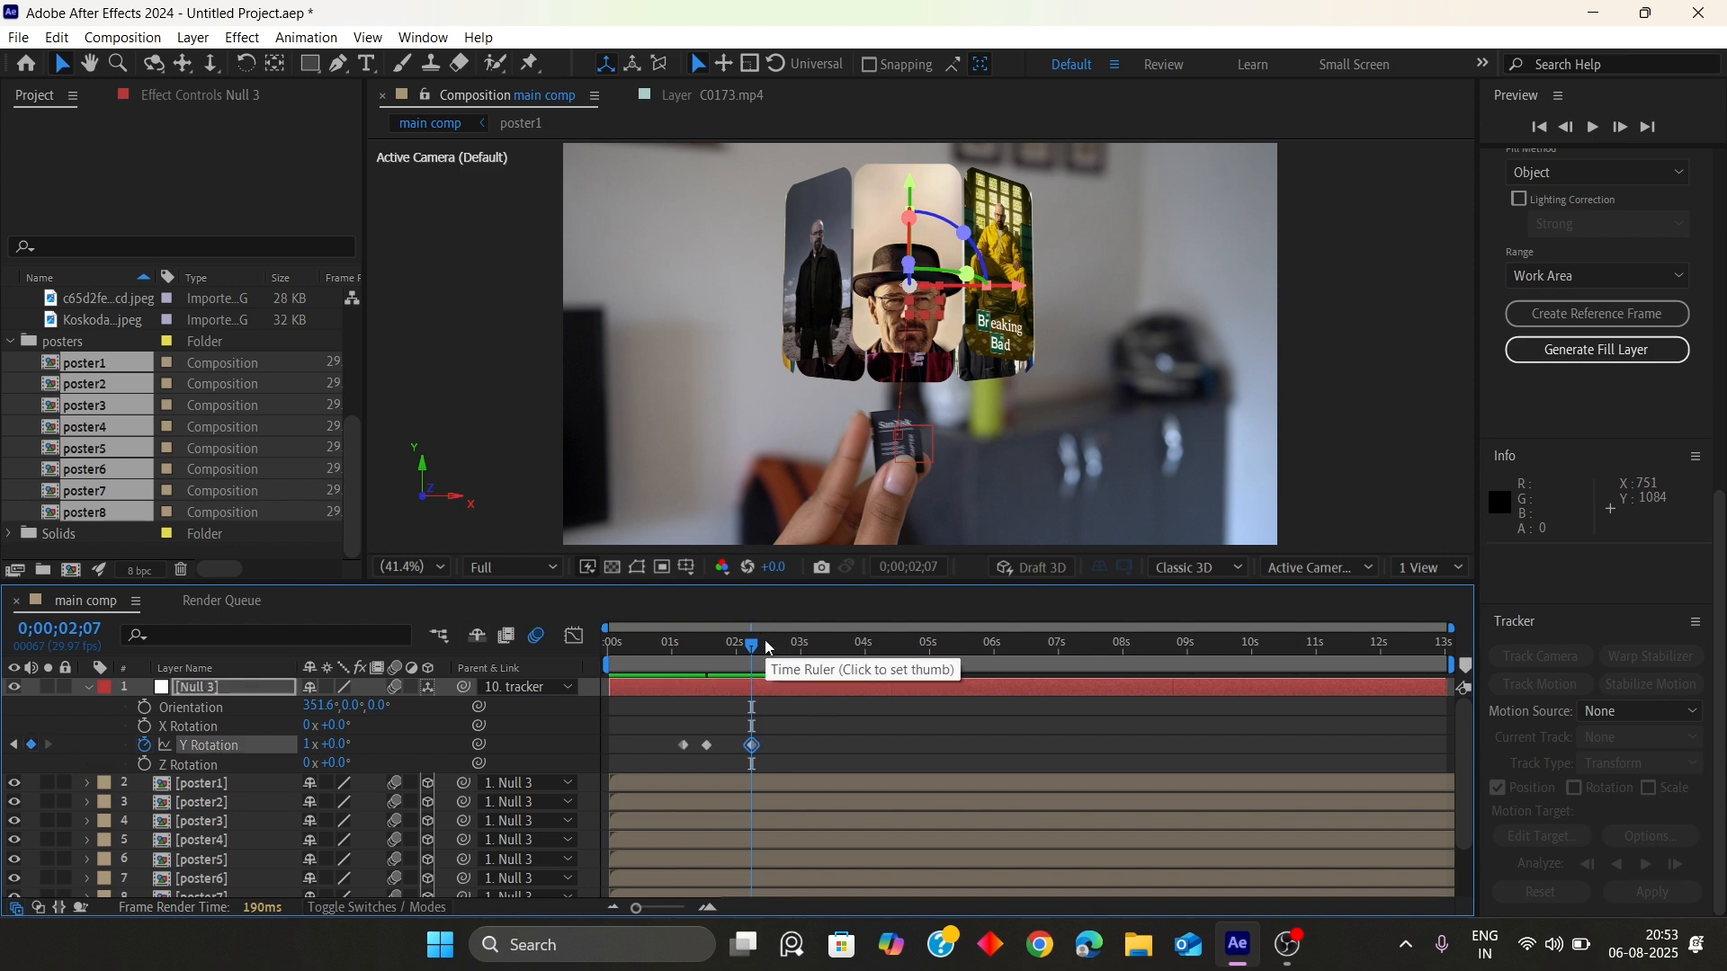
key("alt+Right")
key("alt+Right")
key("ctrl+z")
key("ctrl+z")
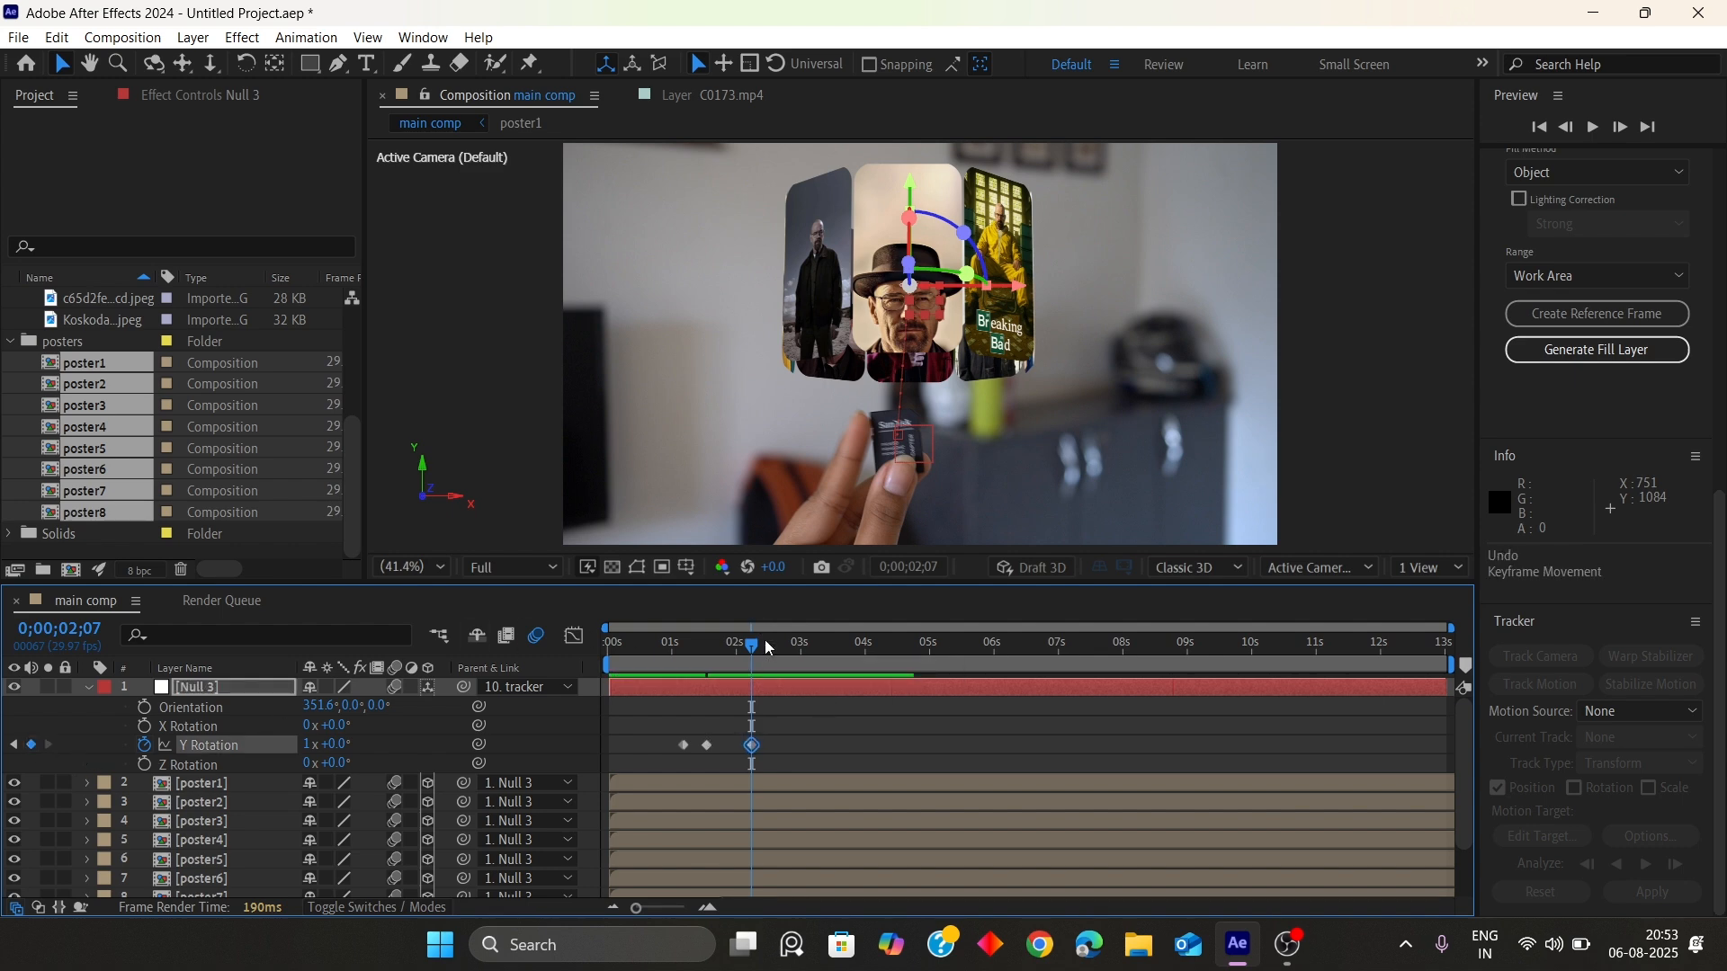
Set Null 3's Y Rotation to 45° at 2;17
left_click(817, 739)
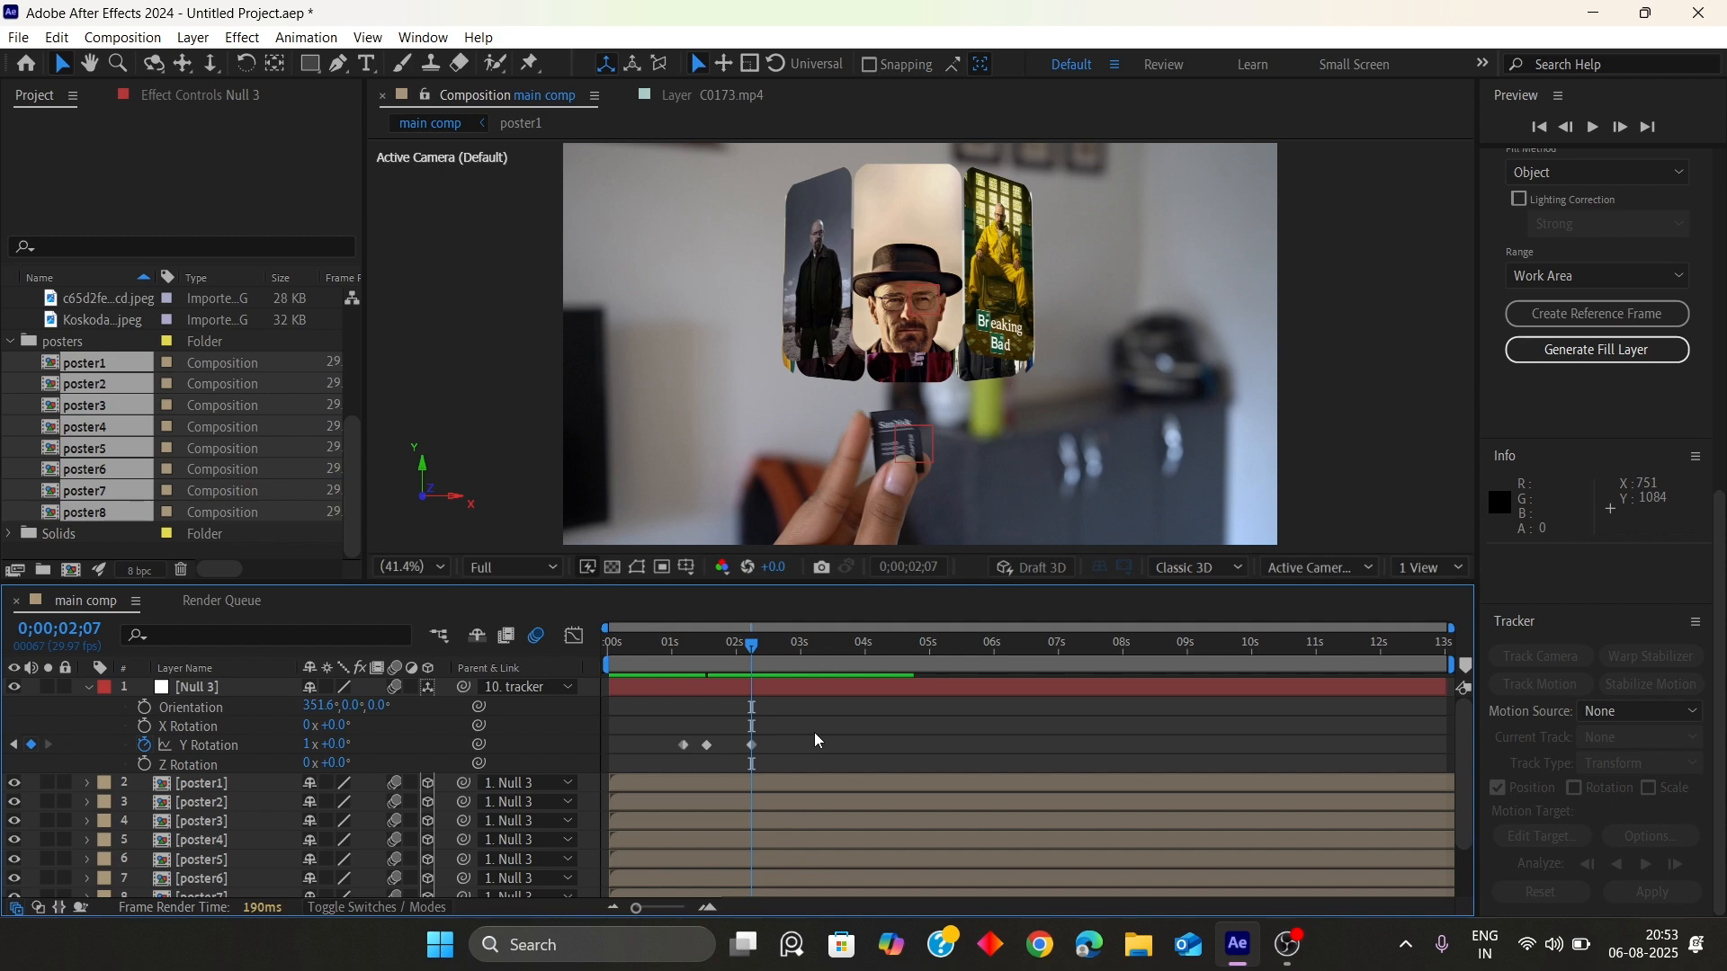
key("space")
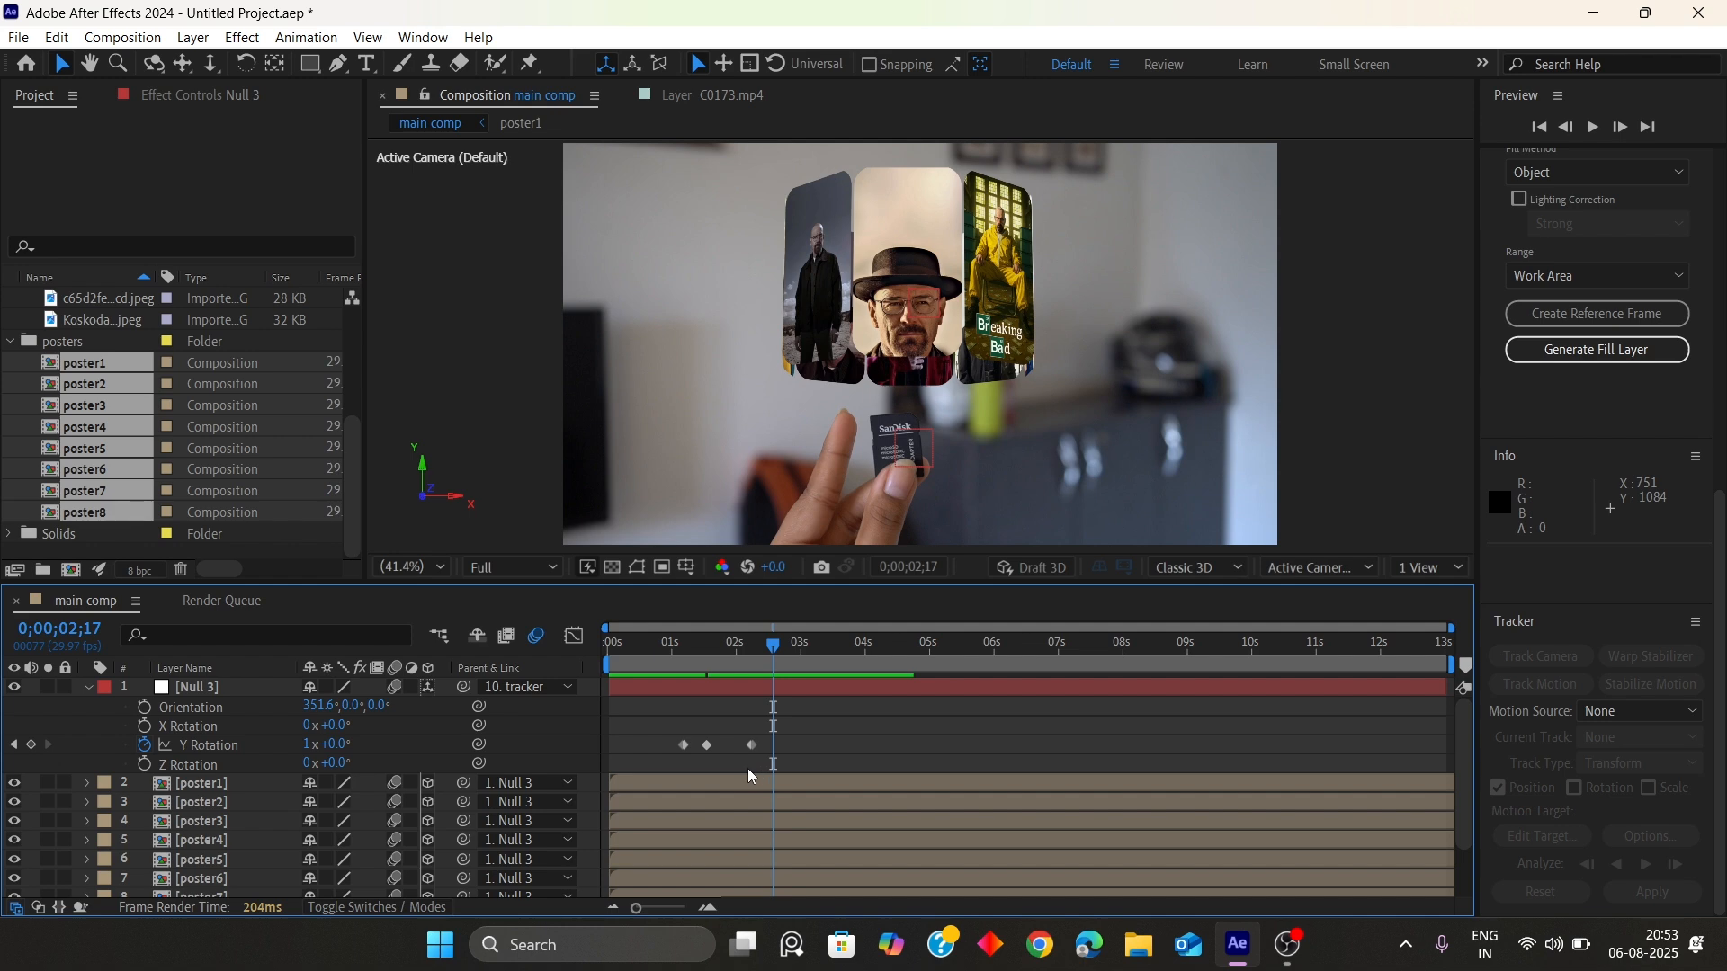
left_click(340, 745)
type("45")
key("Return")
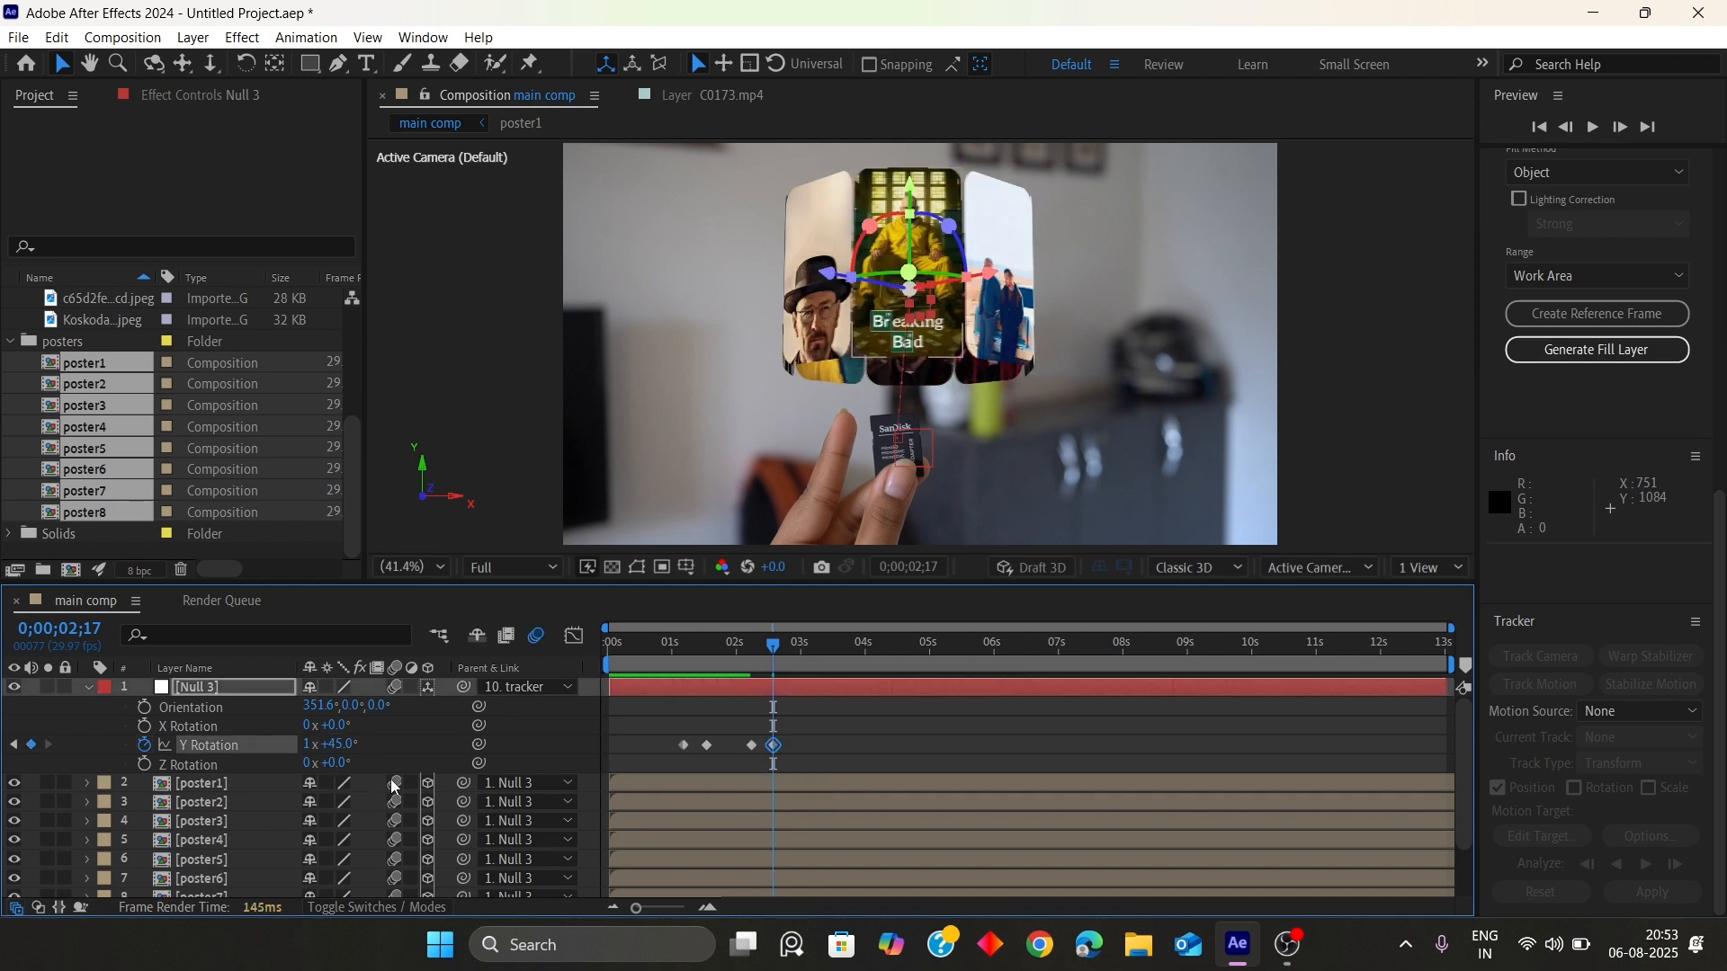
Preview the animation and add a Y Rotation hold keyframe at 3;16
left_click_drag(796, 644, 691, 651)
key("space")
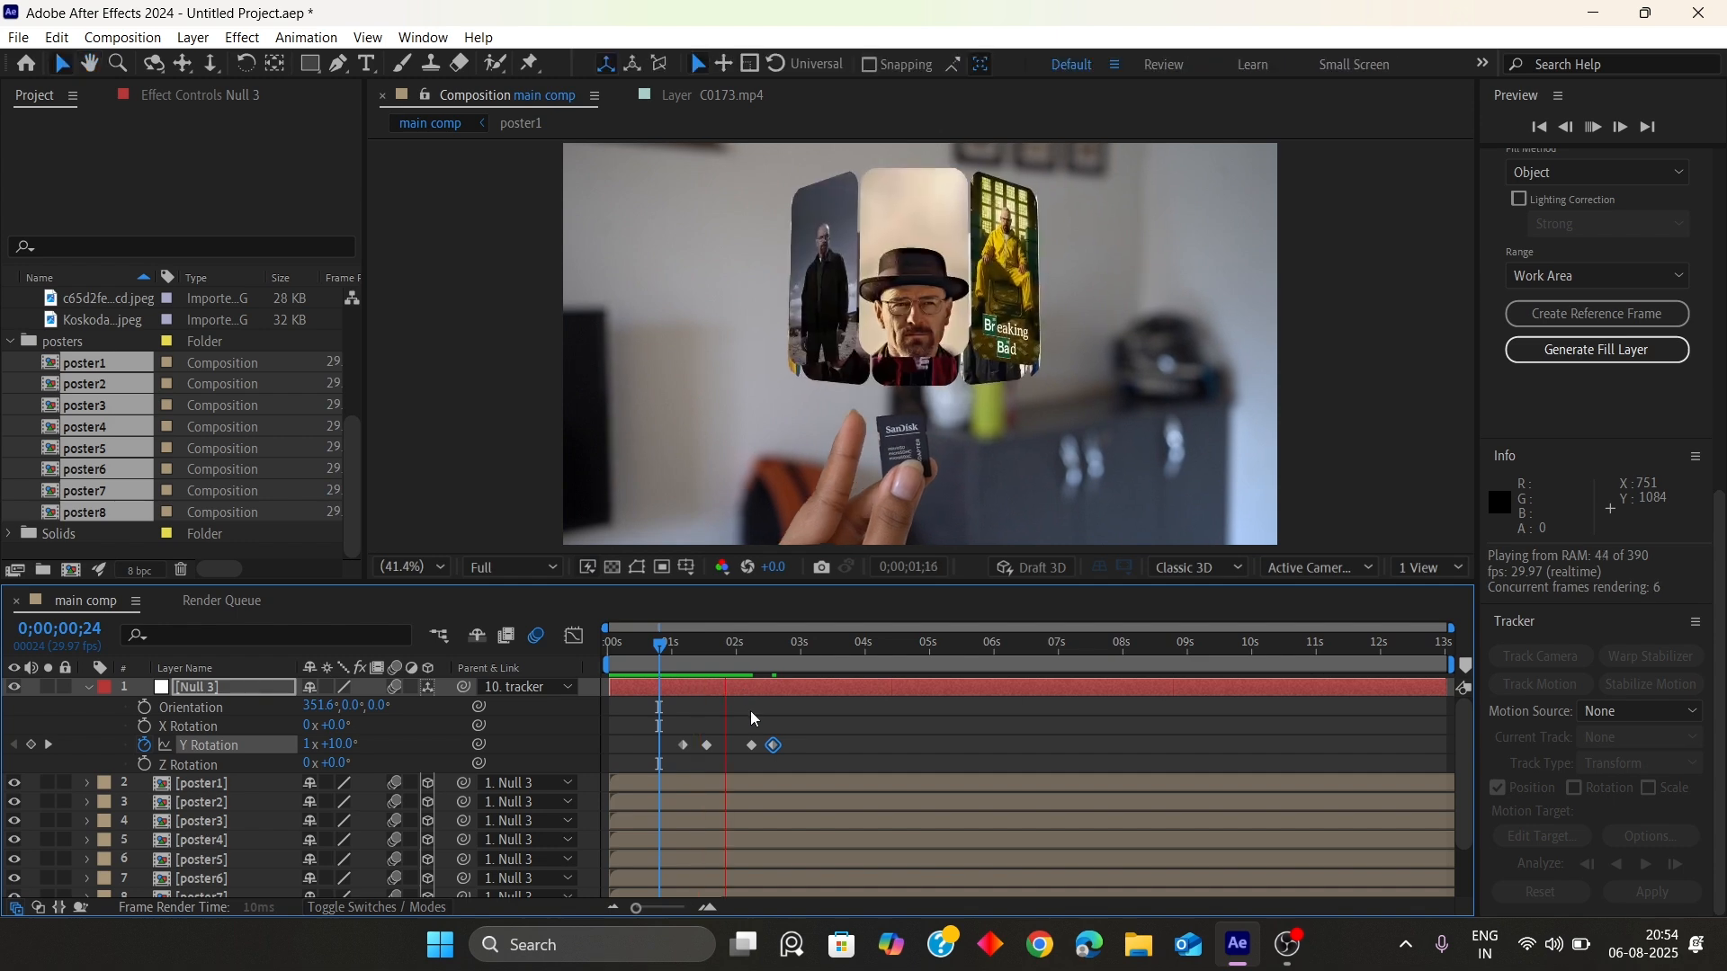
left_click_drag(802, 644, 835, 660)
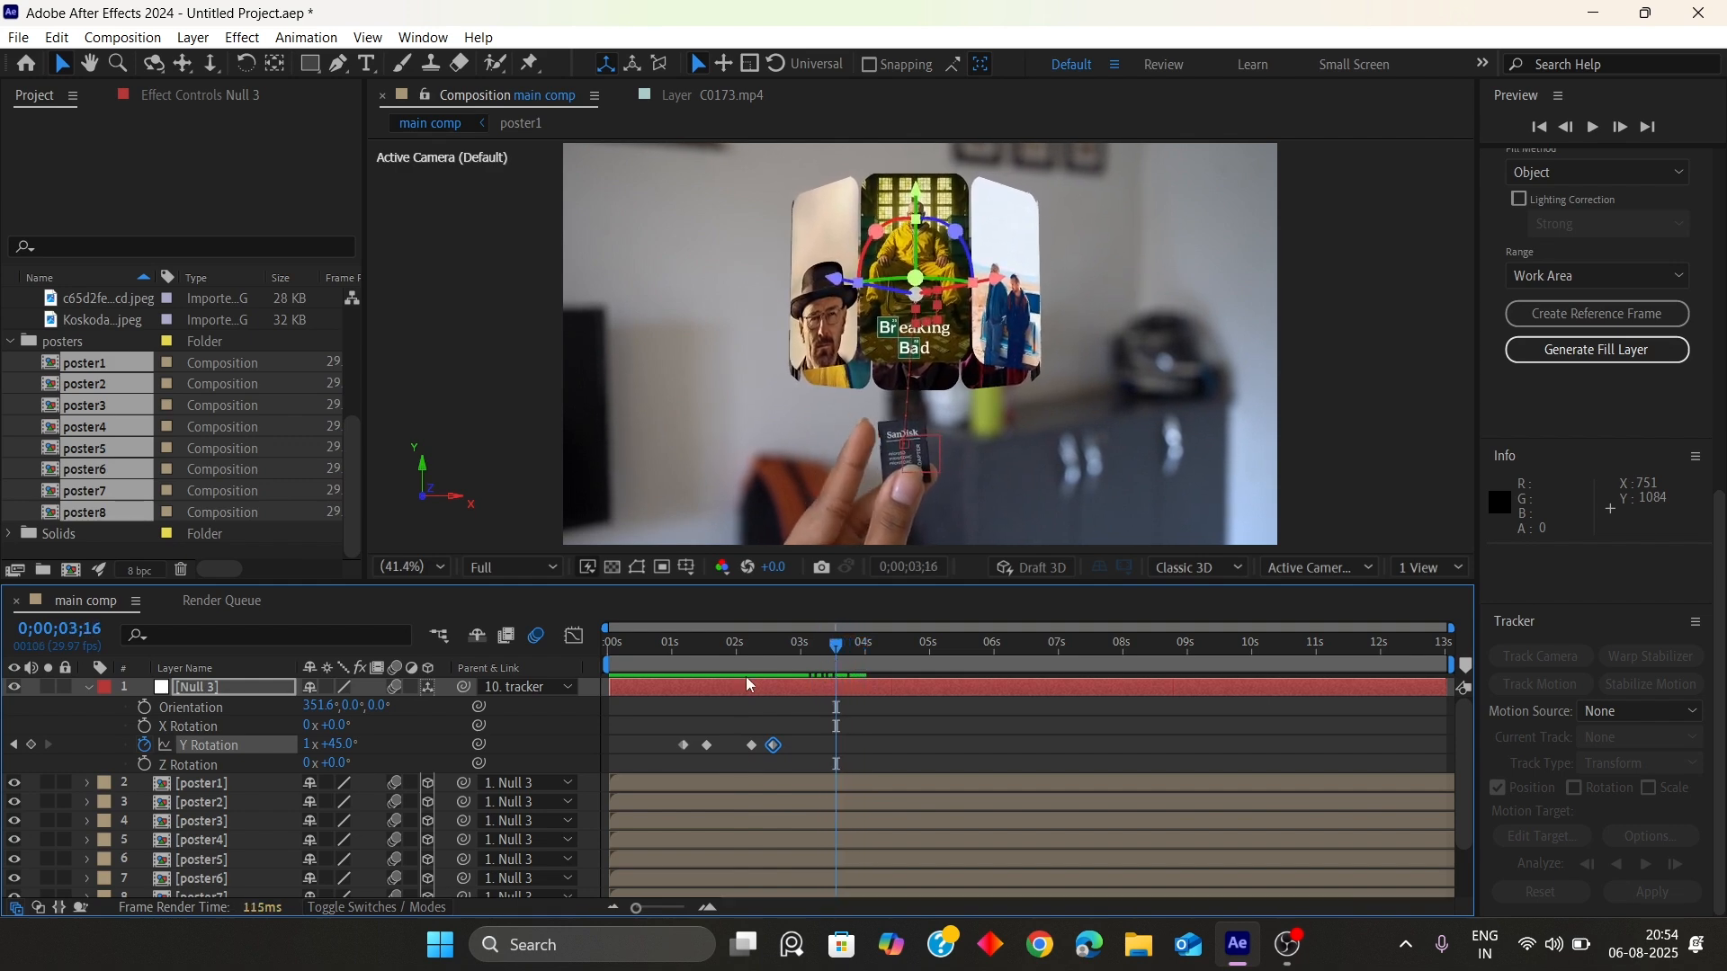
left_click(31, 745)
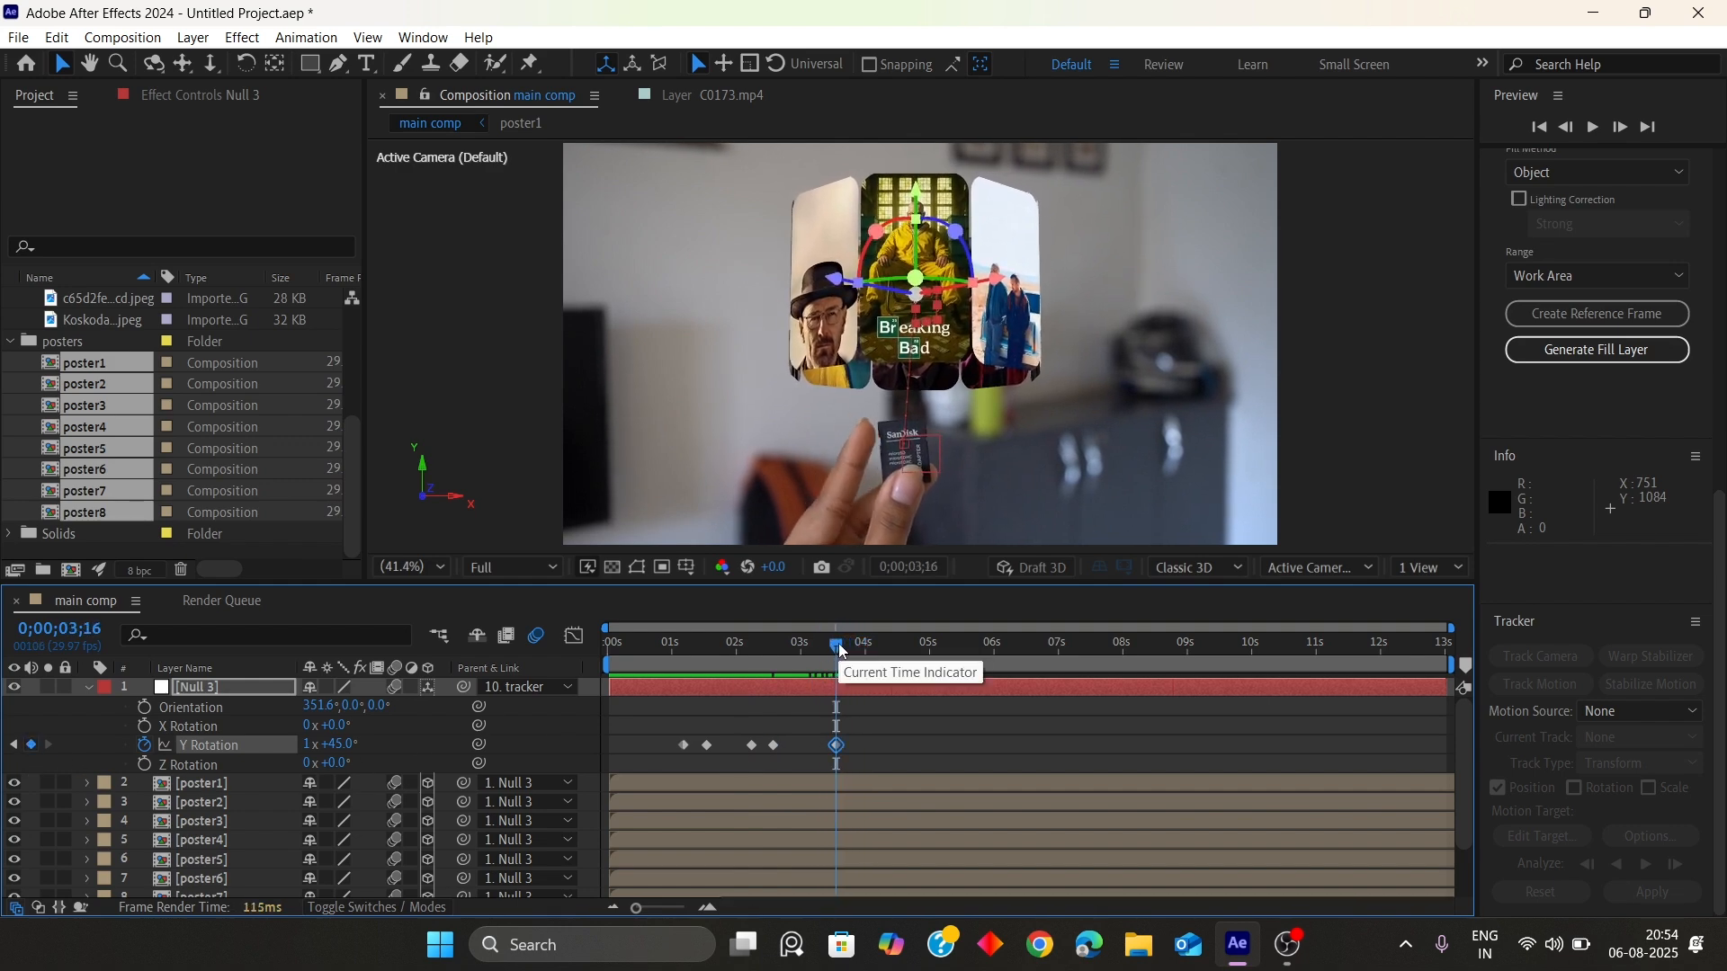
At 3;25, add 45° to Null 3's Y Rotation
key("Page_Down")
key("Page_Down")
key("Page_Down")
key("Page_Down")
key("Page_Down")
key("Page_Down")
key("Page_Down")
key("Page_Down")
key("Page_Down")
key("Page_Down")
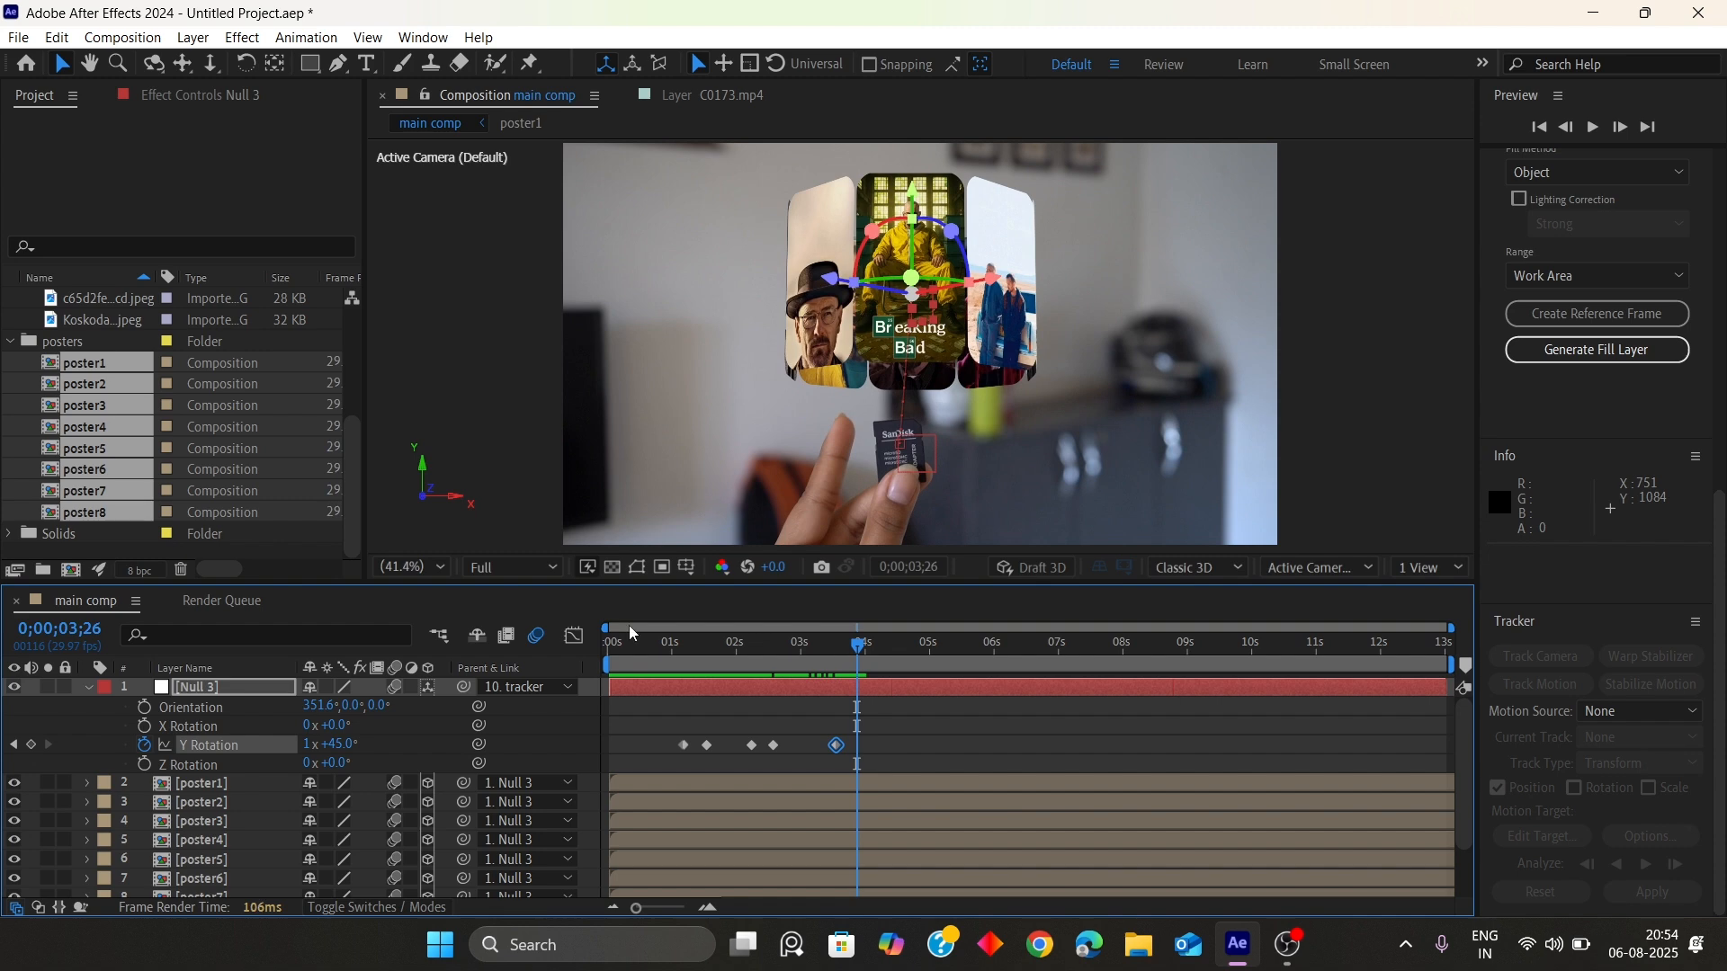
key("Page_Up")
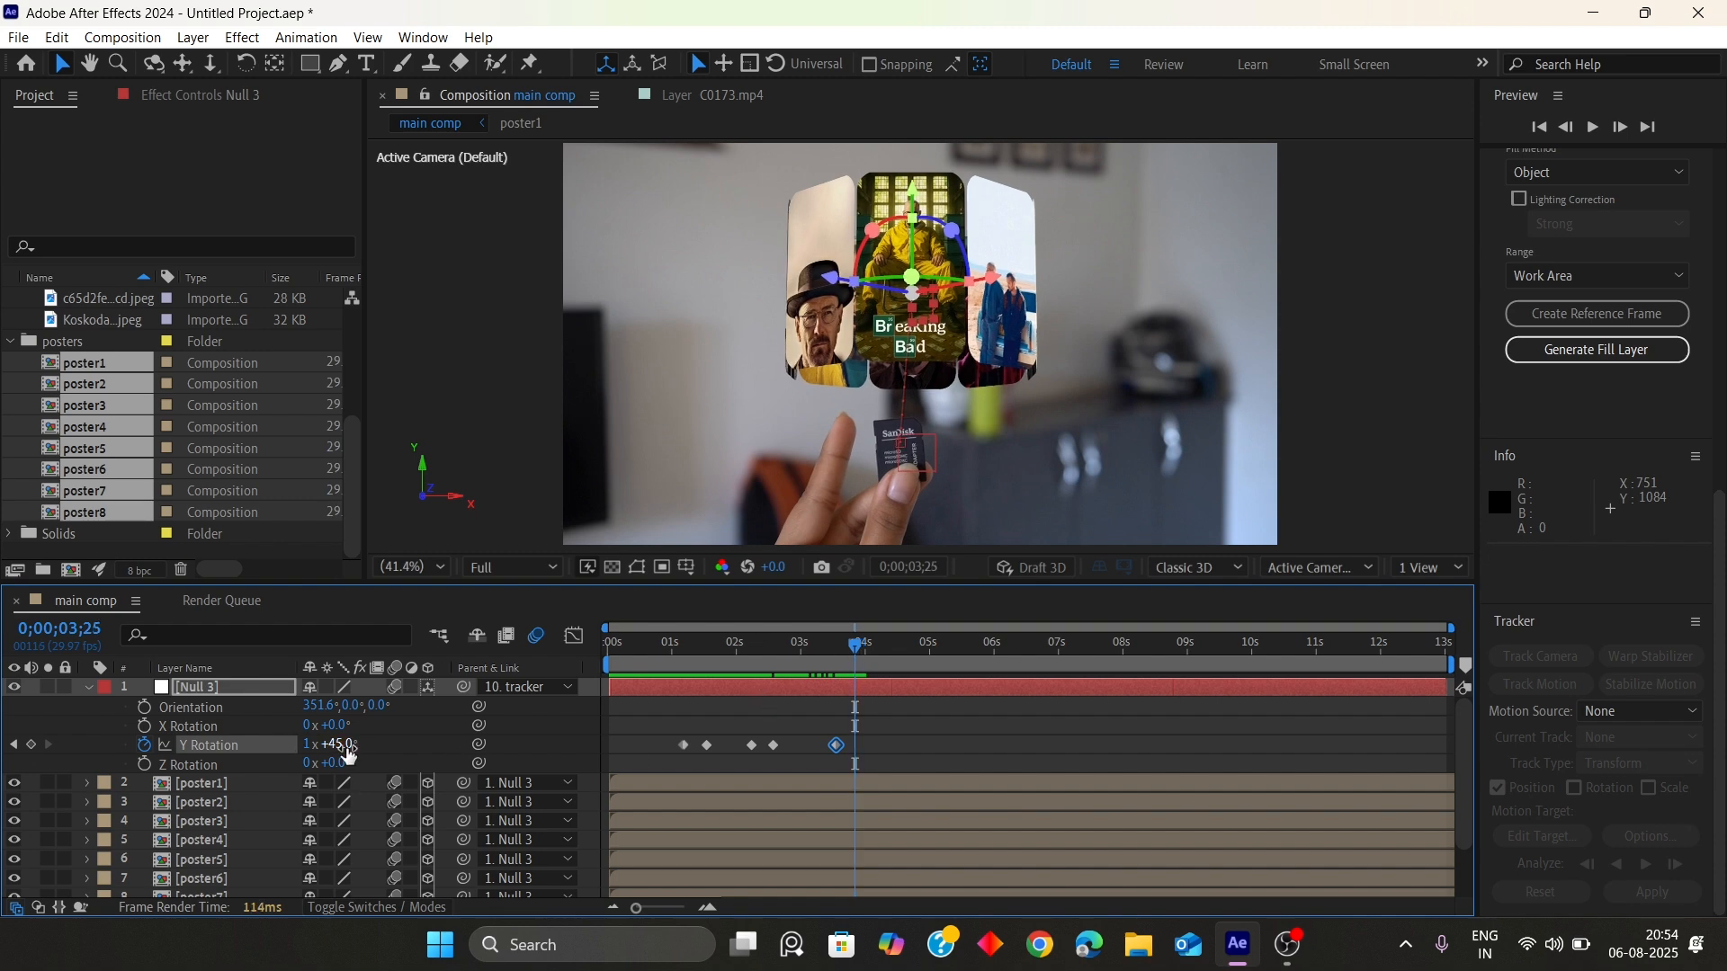
key("Right")
type("+")
type("45")
key("Return")
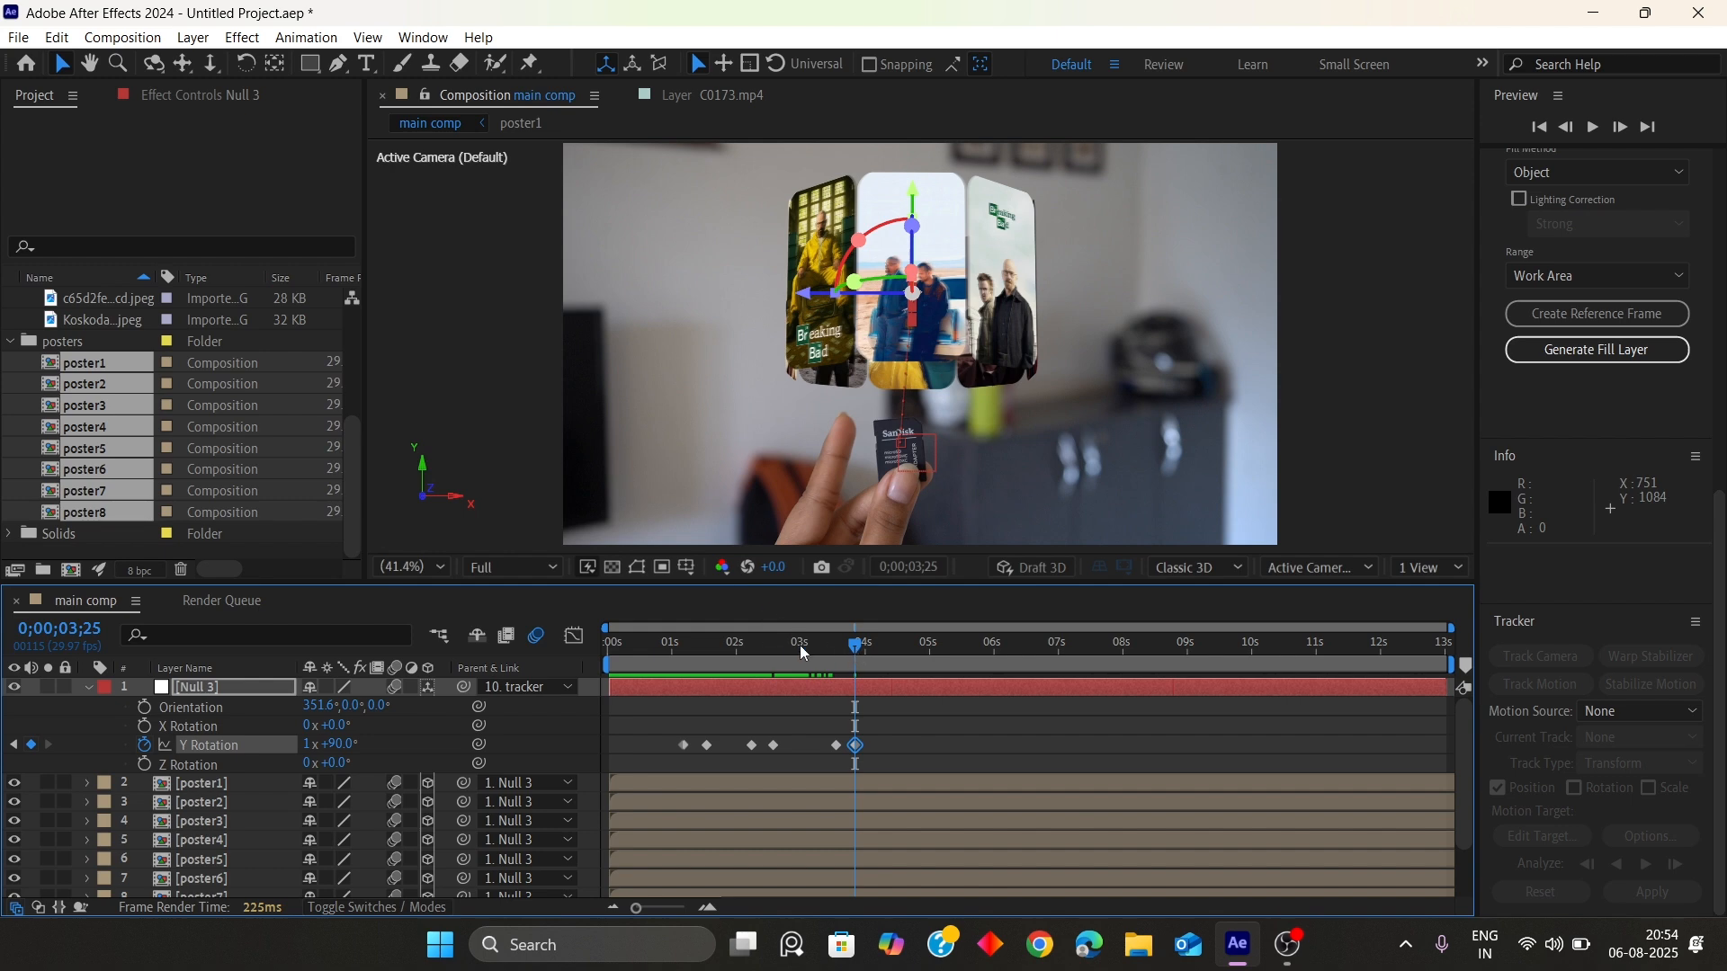
Preview the animation and add a Y Rotation hold keyframe for Null 3 at 4;29
left_click(654, 645)
key("space")
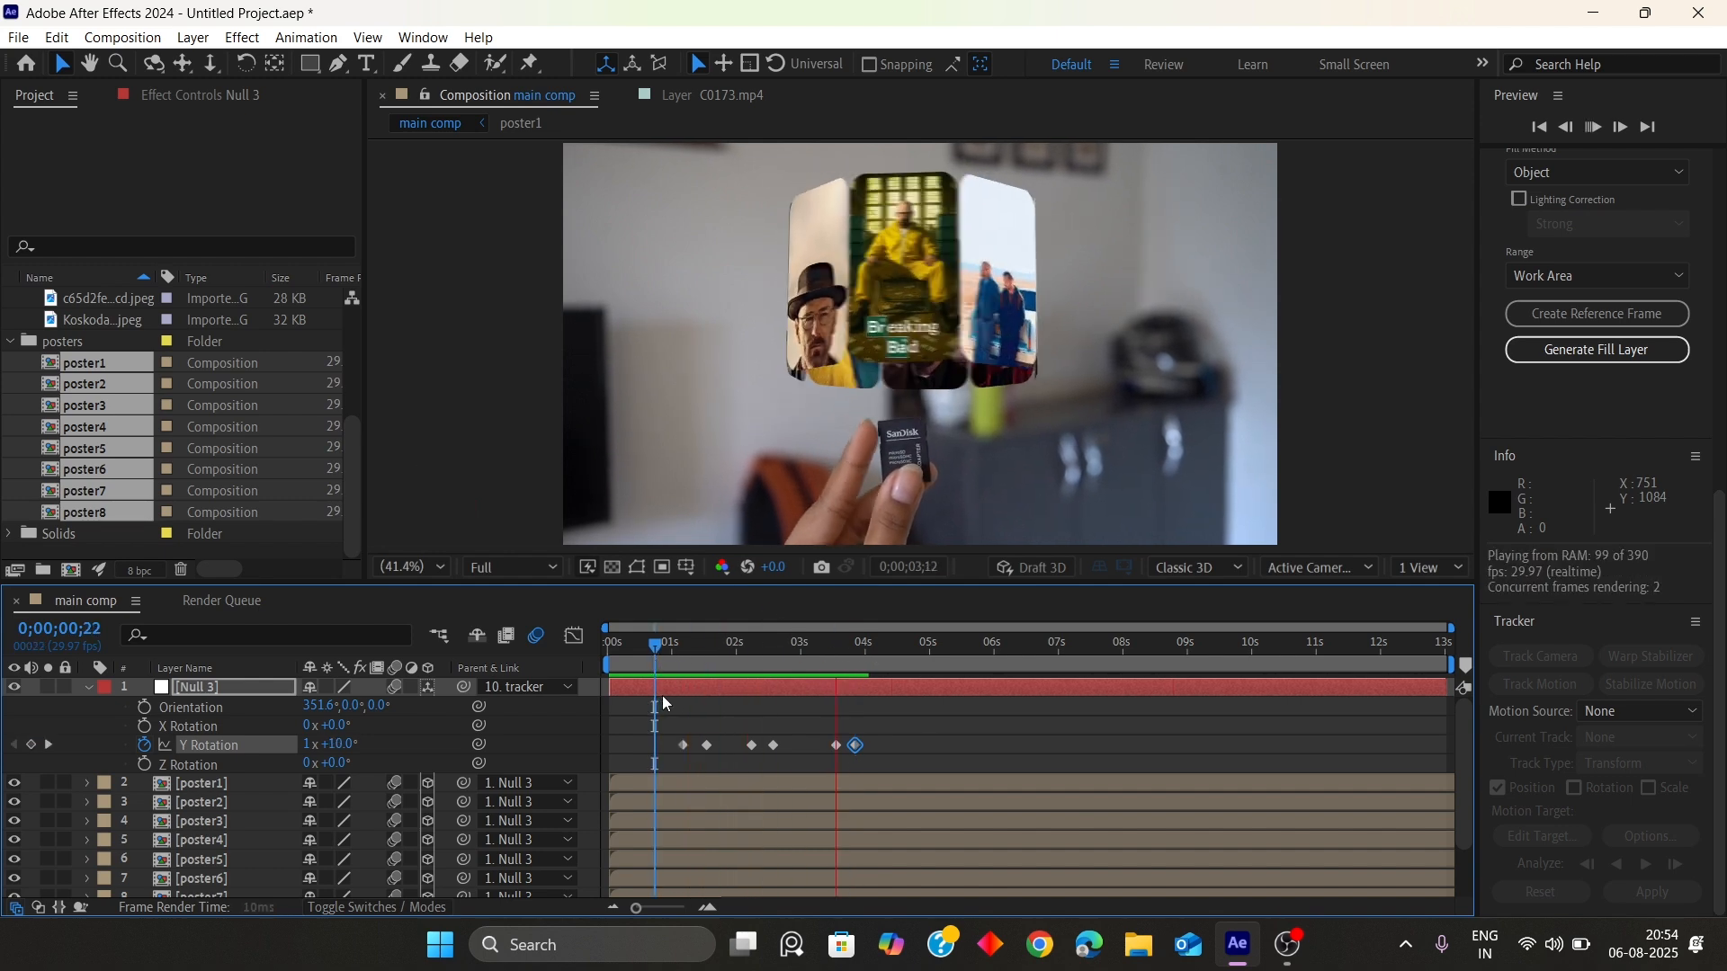
key("space")
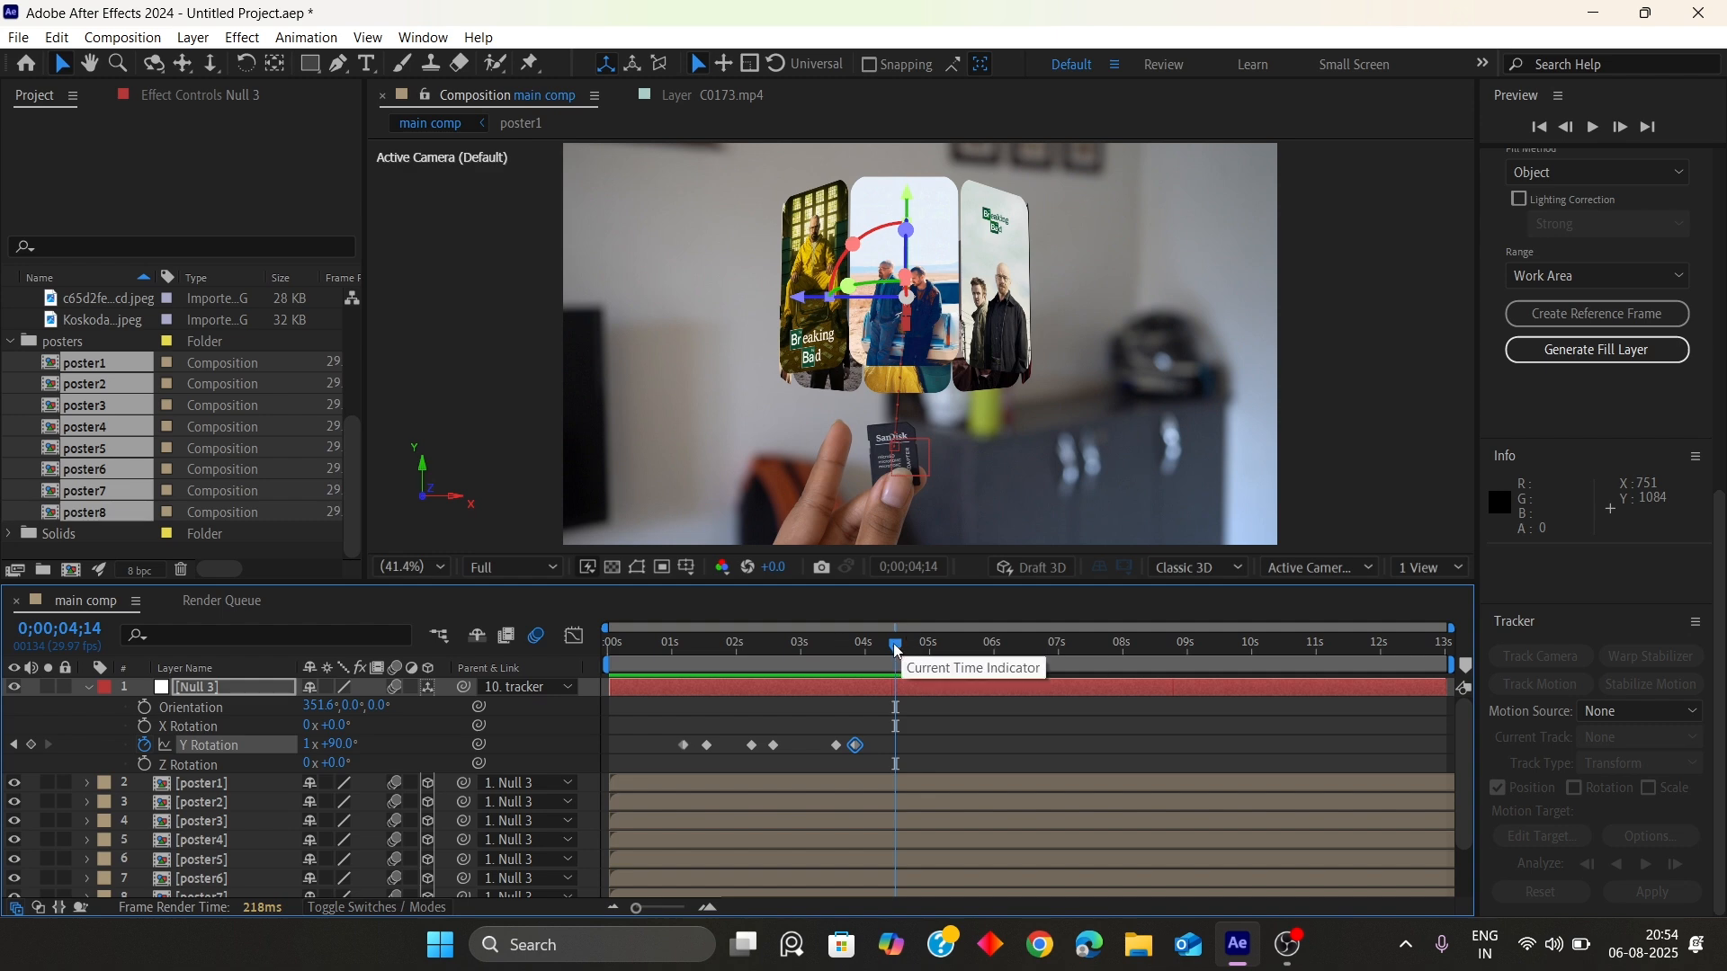
left_click_drag(896, 644, 940, 655)
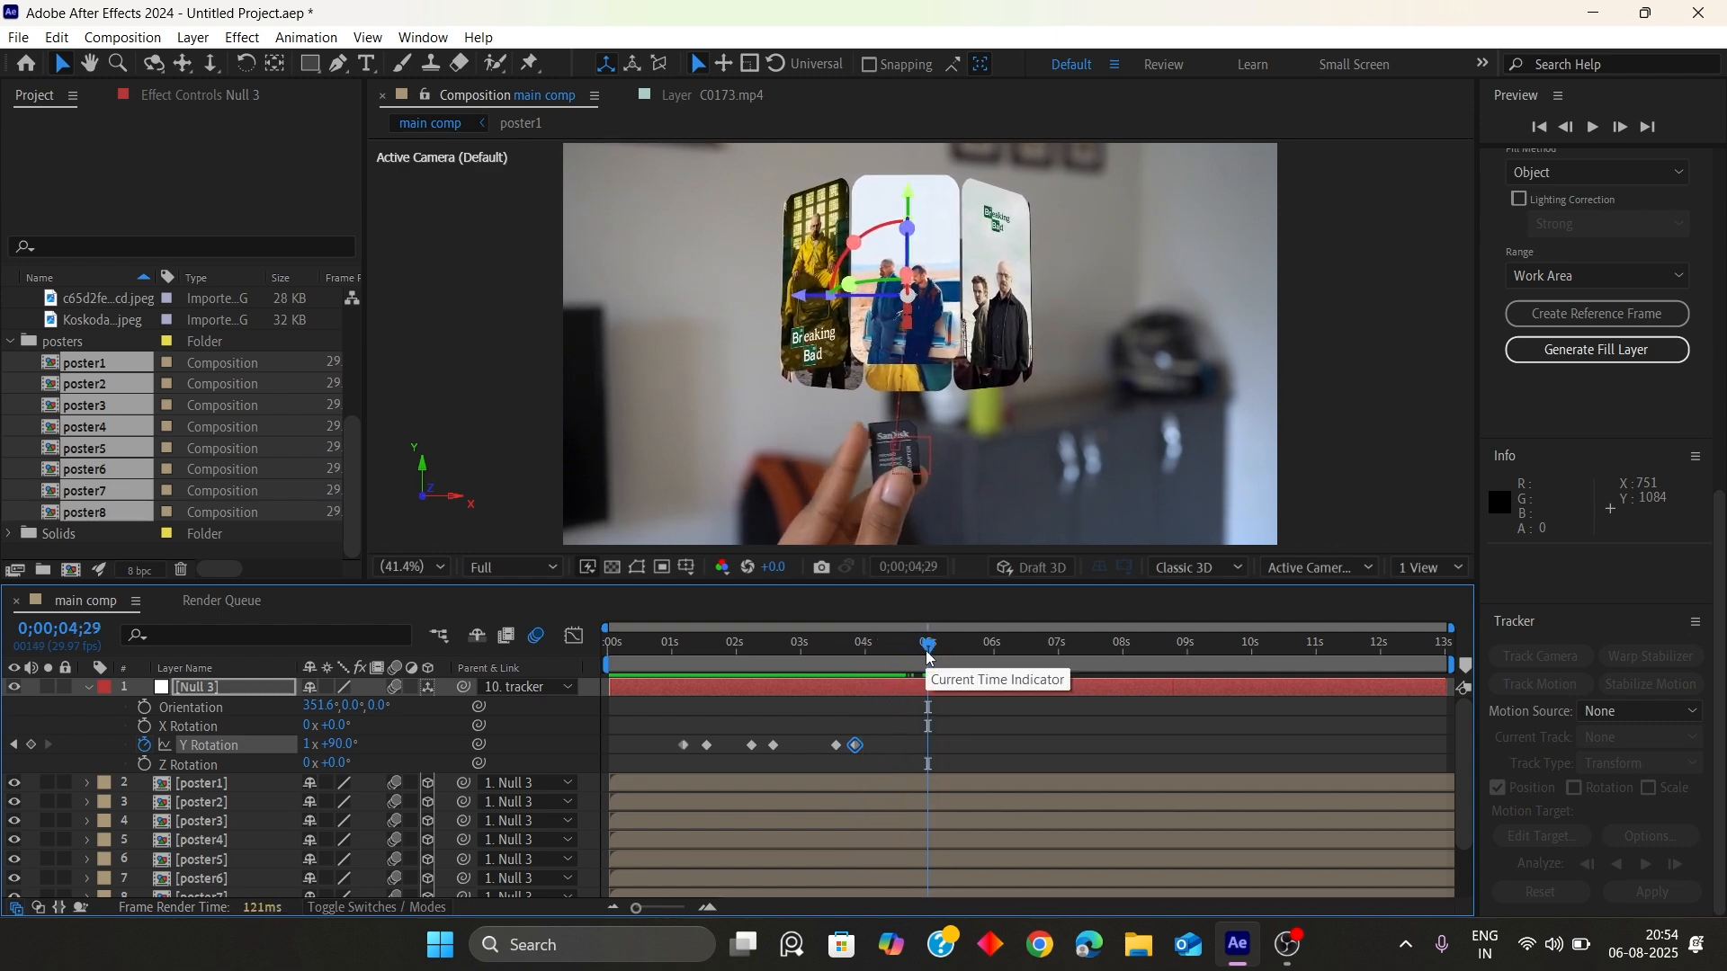
left_click(30, 745)
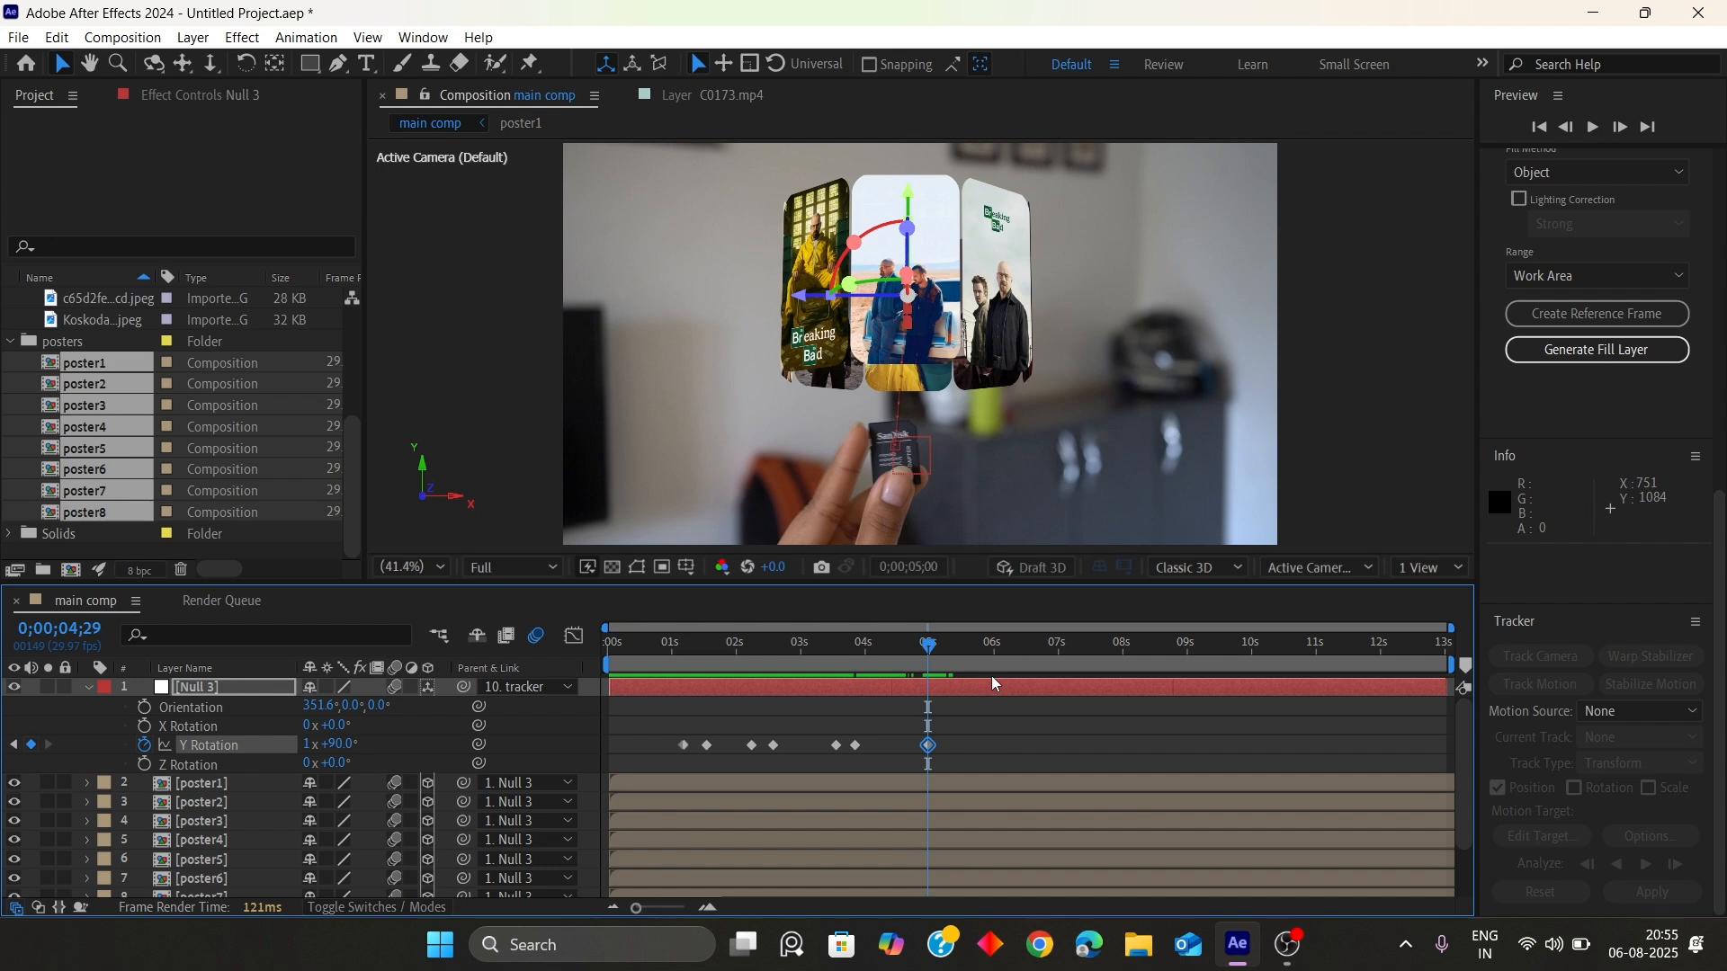
Set Null 3's Y Rotation to 135° at 5;08
key("Page_Down")
key("Page_Down")
key("Page_Down")
key("Page_Down")
key("Page_Down")
key("Page_Down")
key("Page_Down")
key("Page_Down")
key("Page_Down")
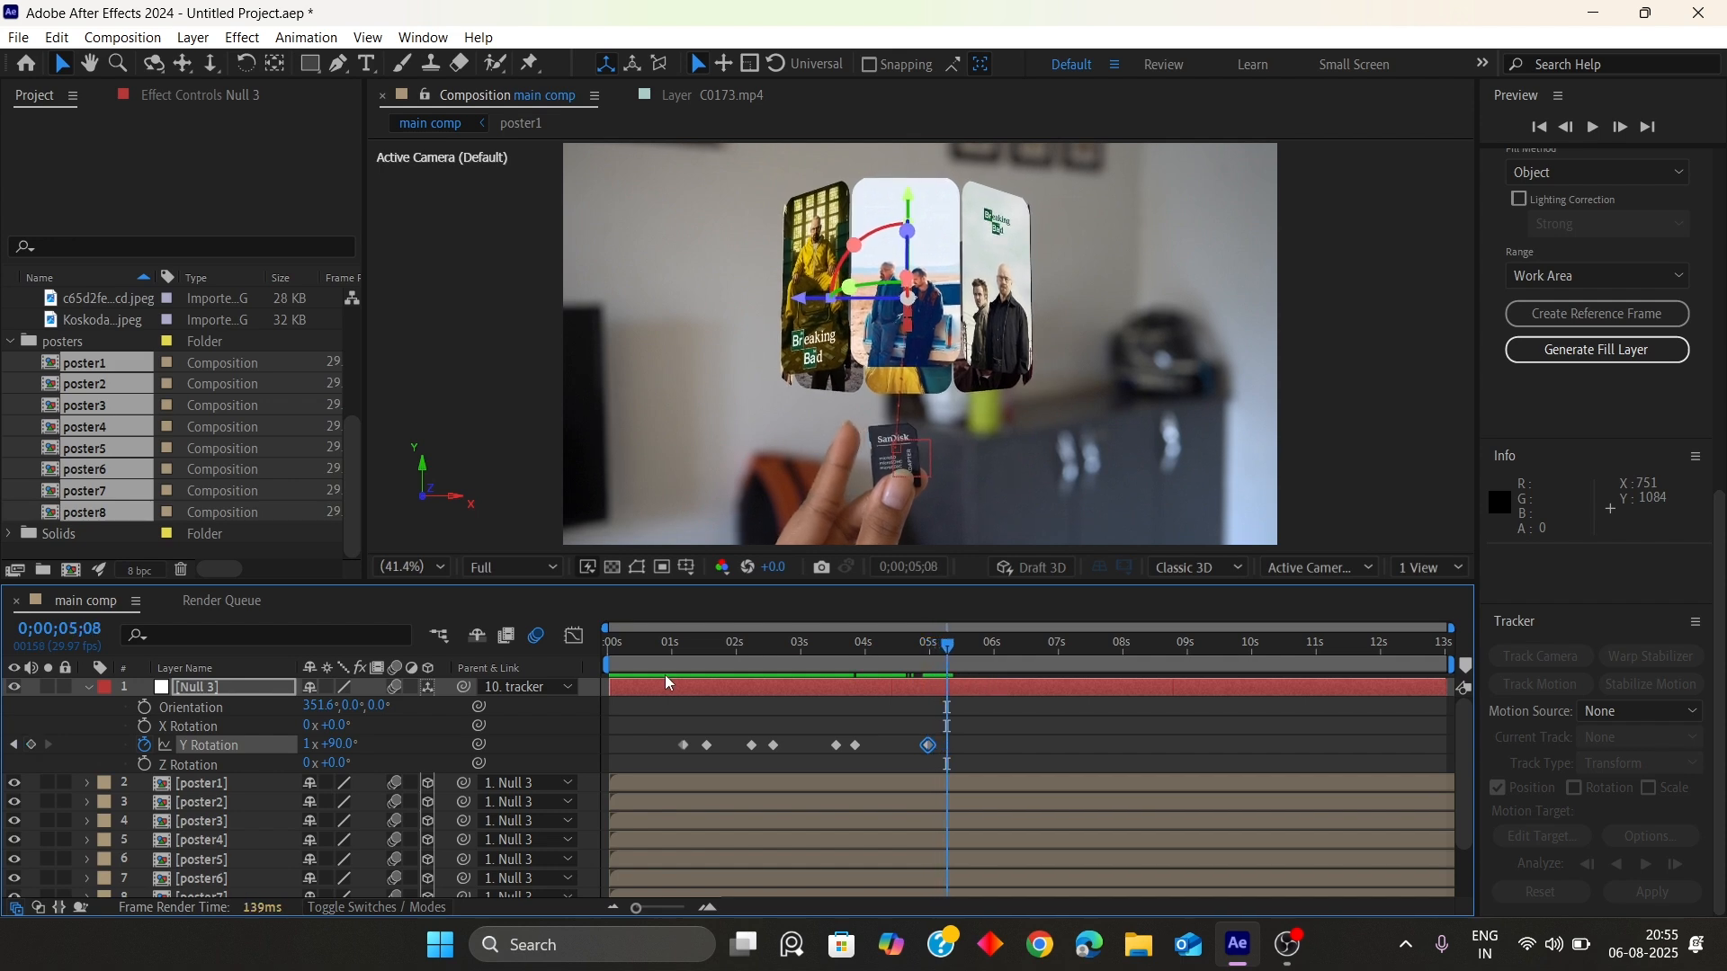
left_click(346, 744)
type("135")
key("Return")
Preview the rotation and add a Y Rotation hold keyframe at 6;10
left_click_drag(946, 645, 769, 657)
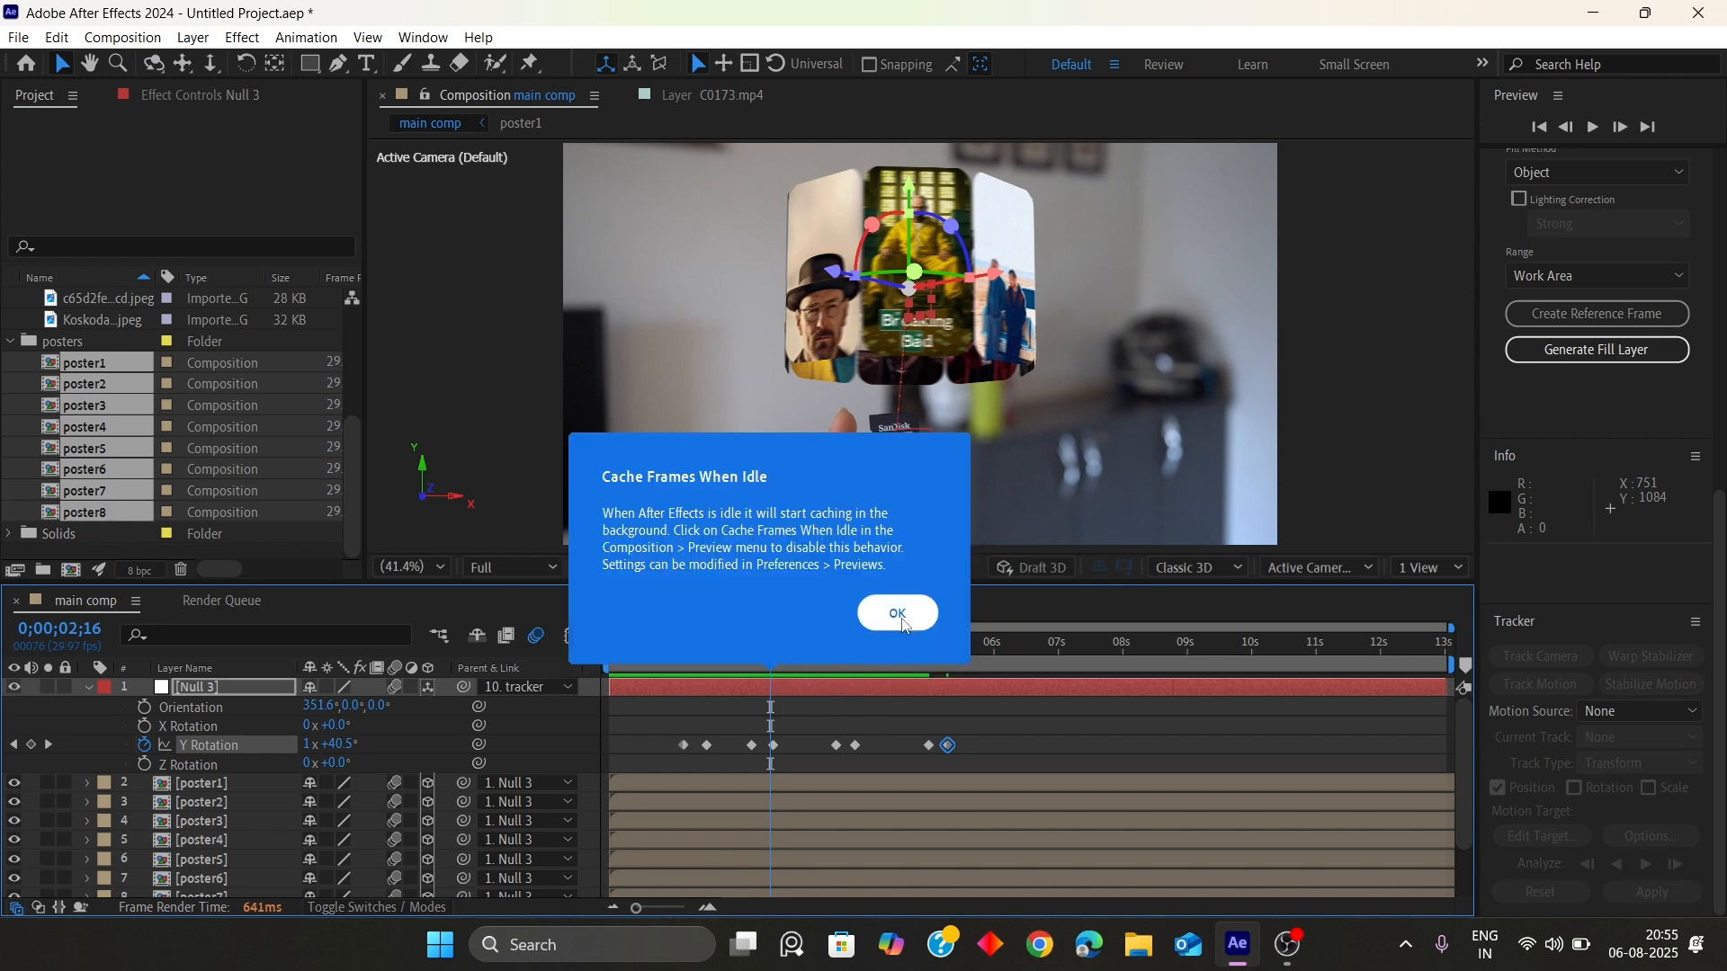
key("space")
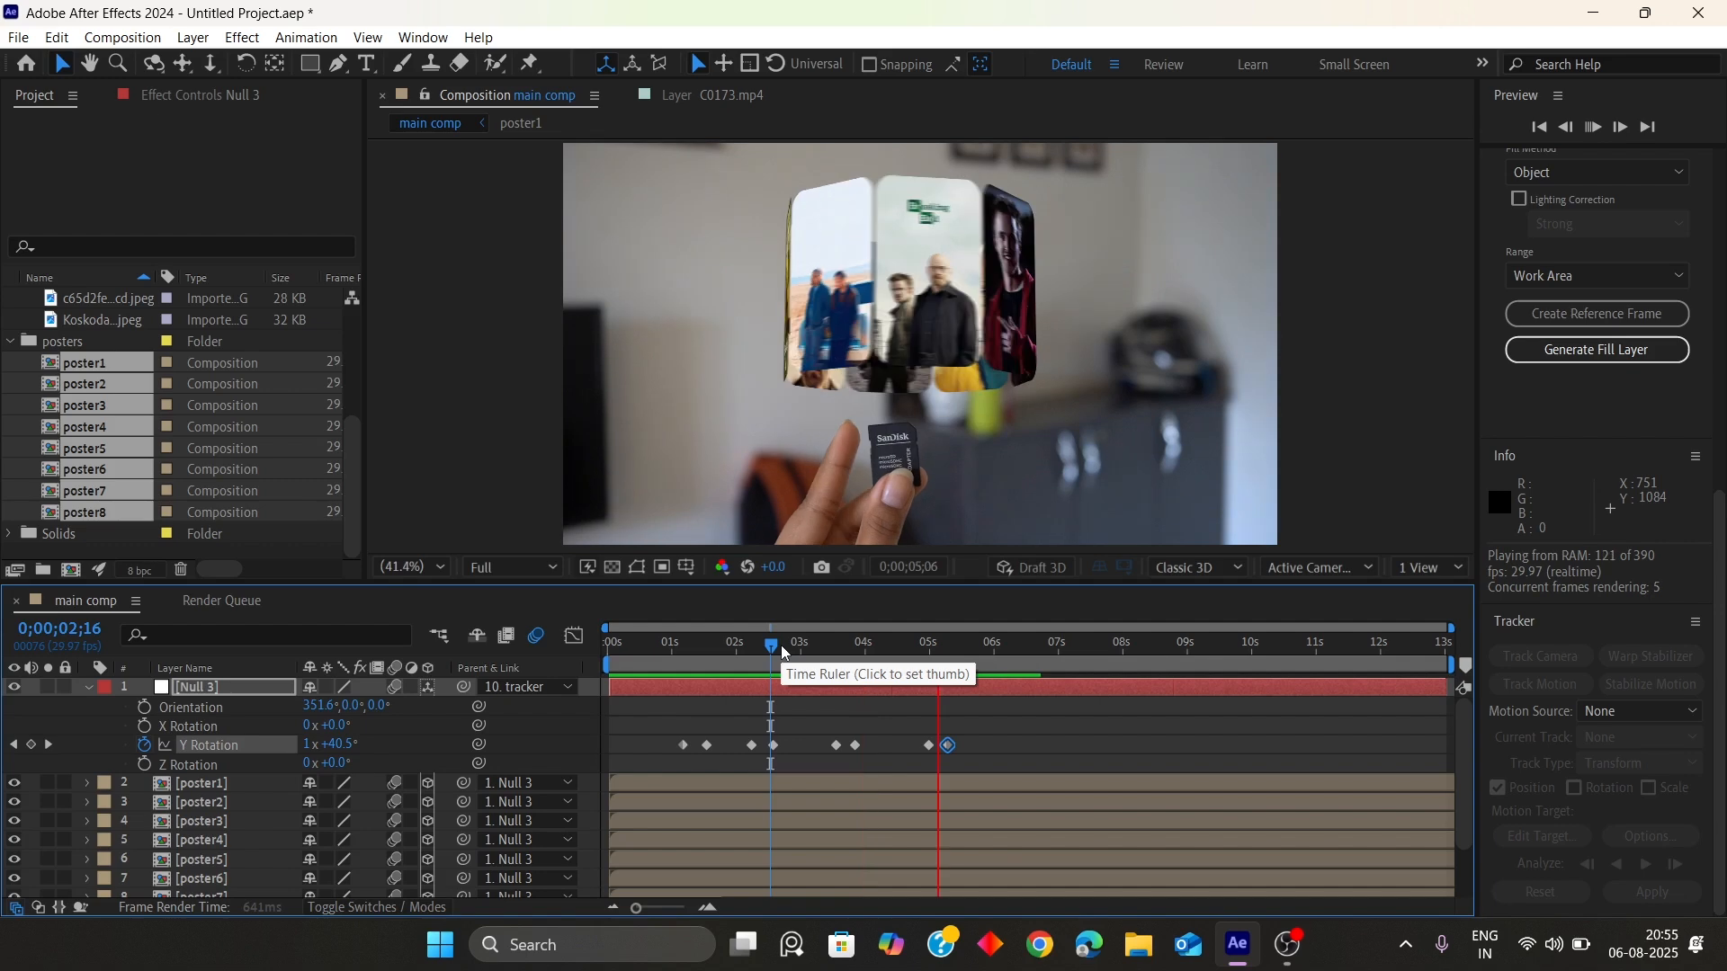
key("space")
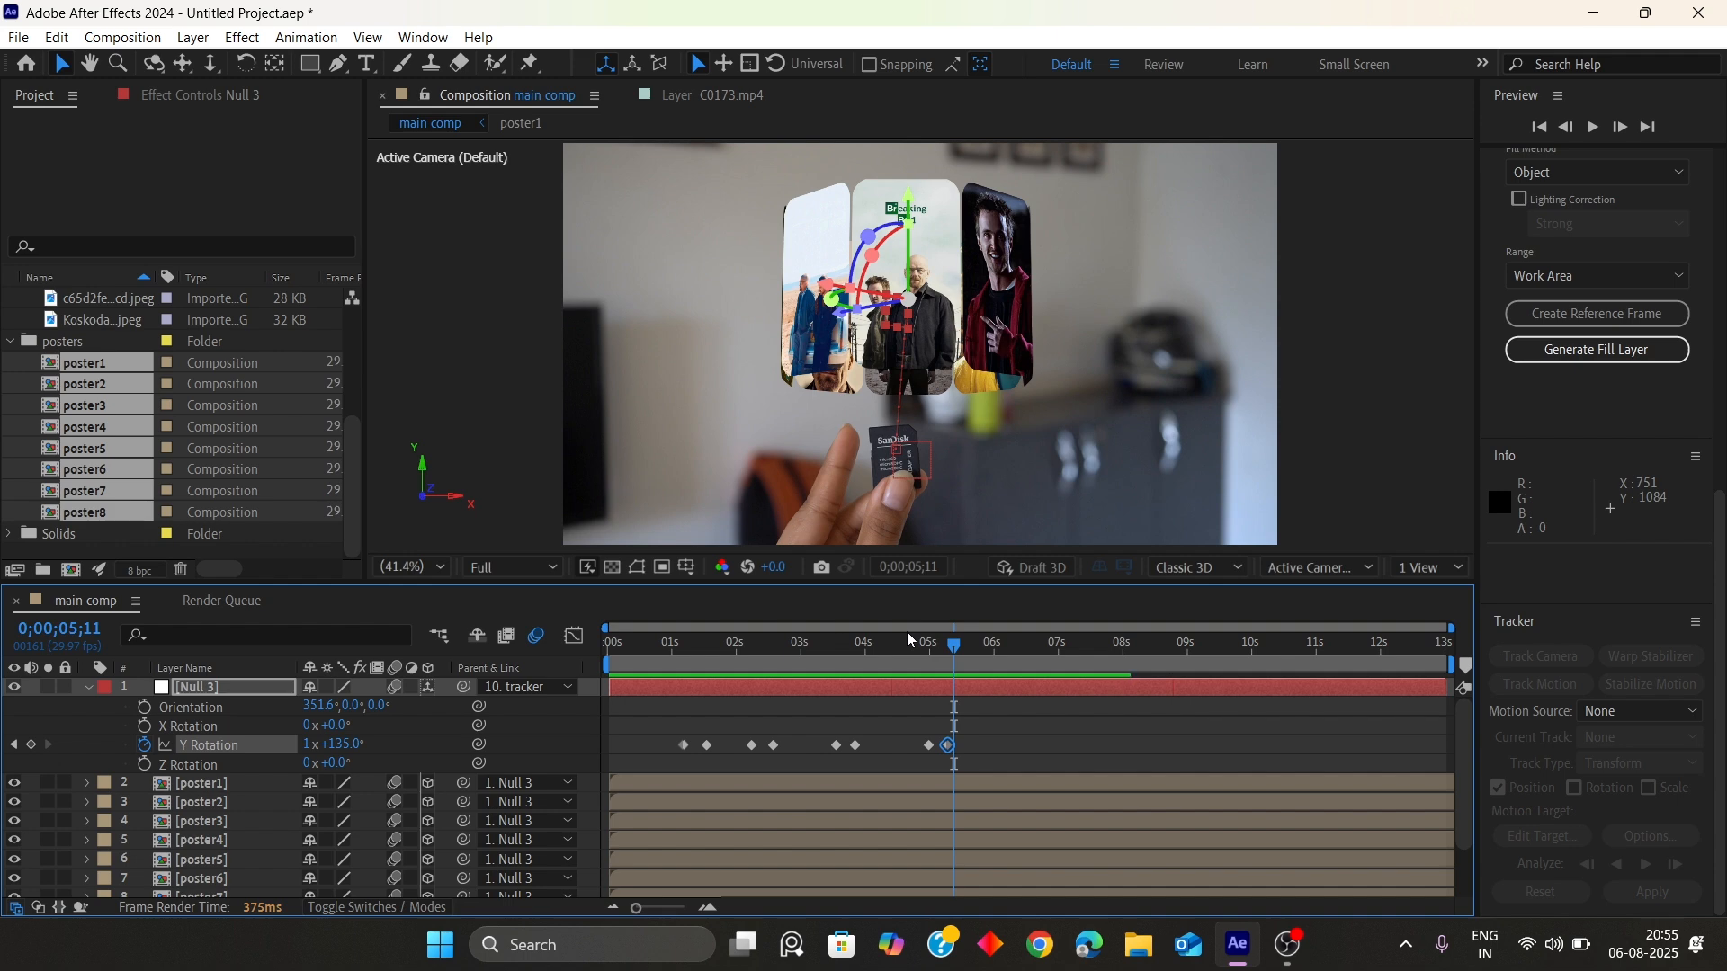
left_click_drag(954, 646, 1020, 664)
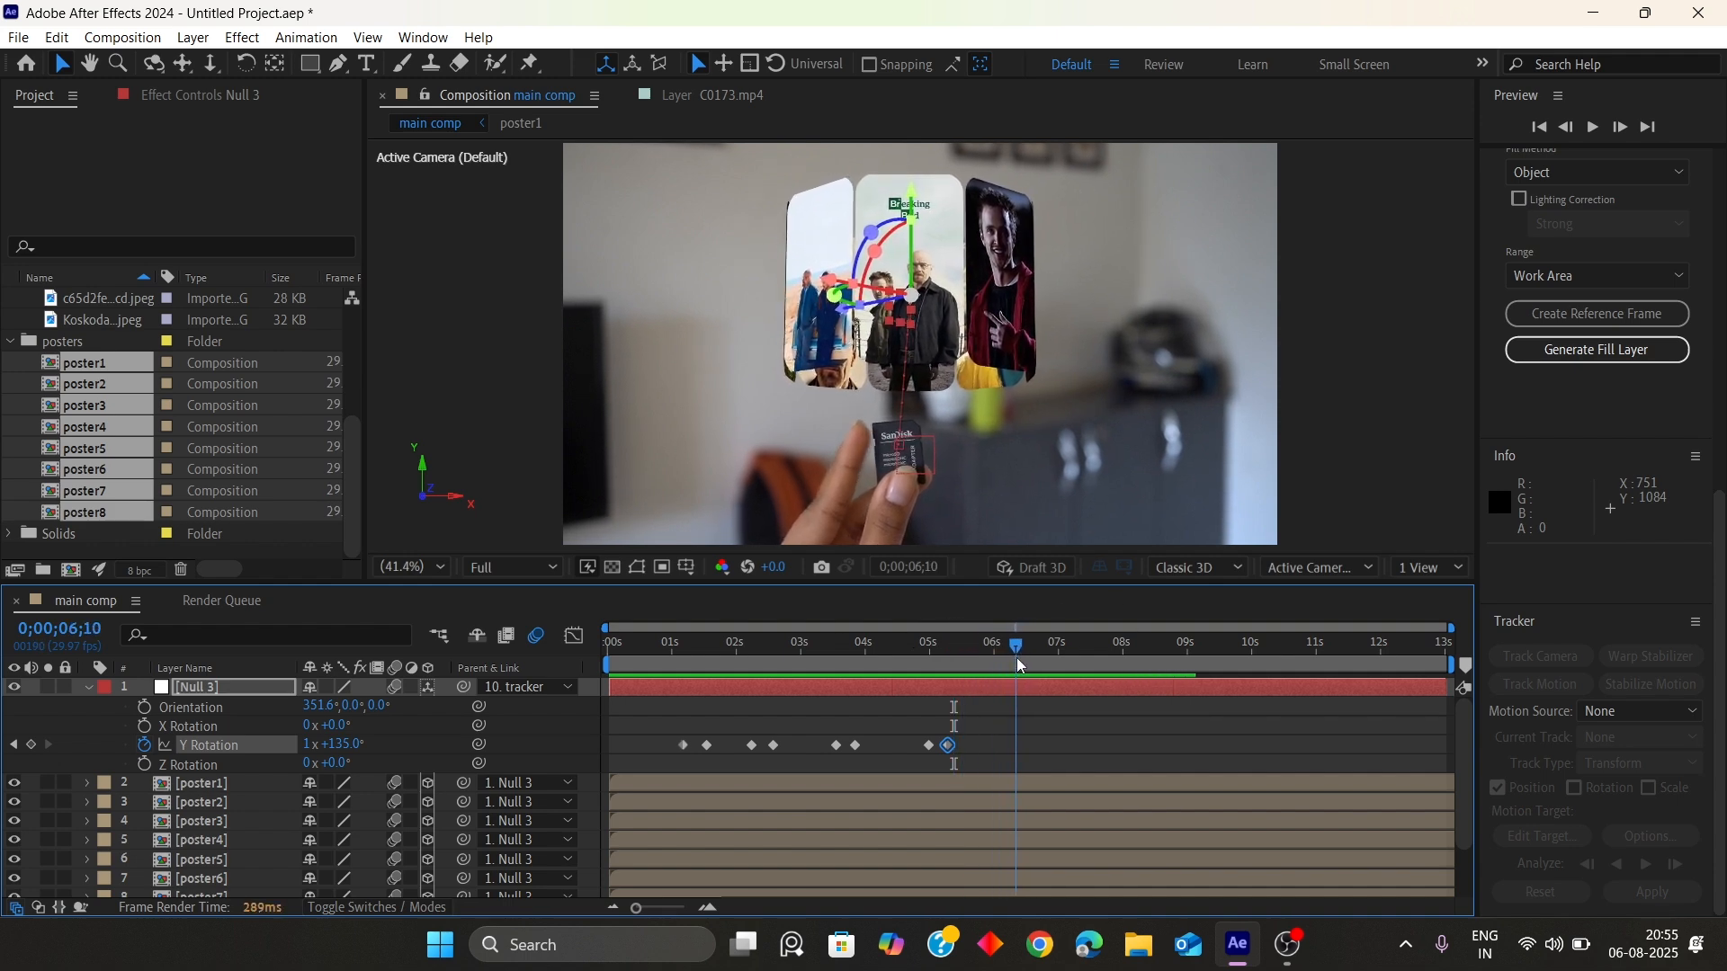
left_click(32, 745)
At 6;19, add 45° to Null 3's Y Rotation, making it 180°
key("Page_Down")
key("Page_Down")
key("Page_Down")
key("Page_Down")
key("Page_Down")
key("Page_Down")
key("Page_Down")
key("Page_Down")
key("Page_Down")
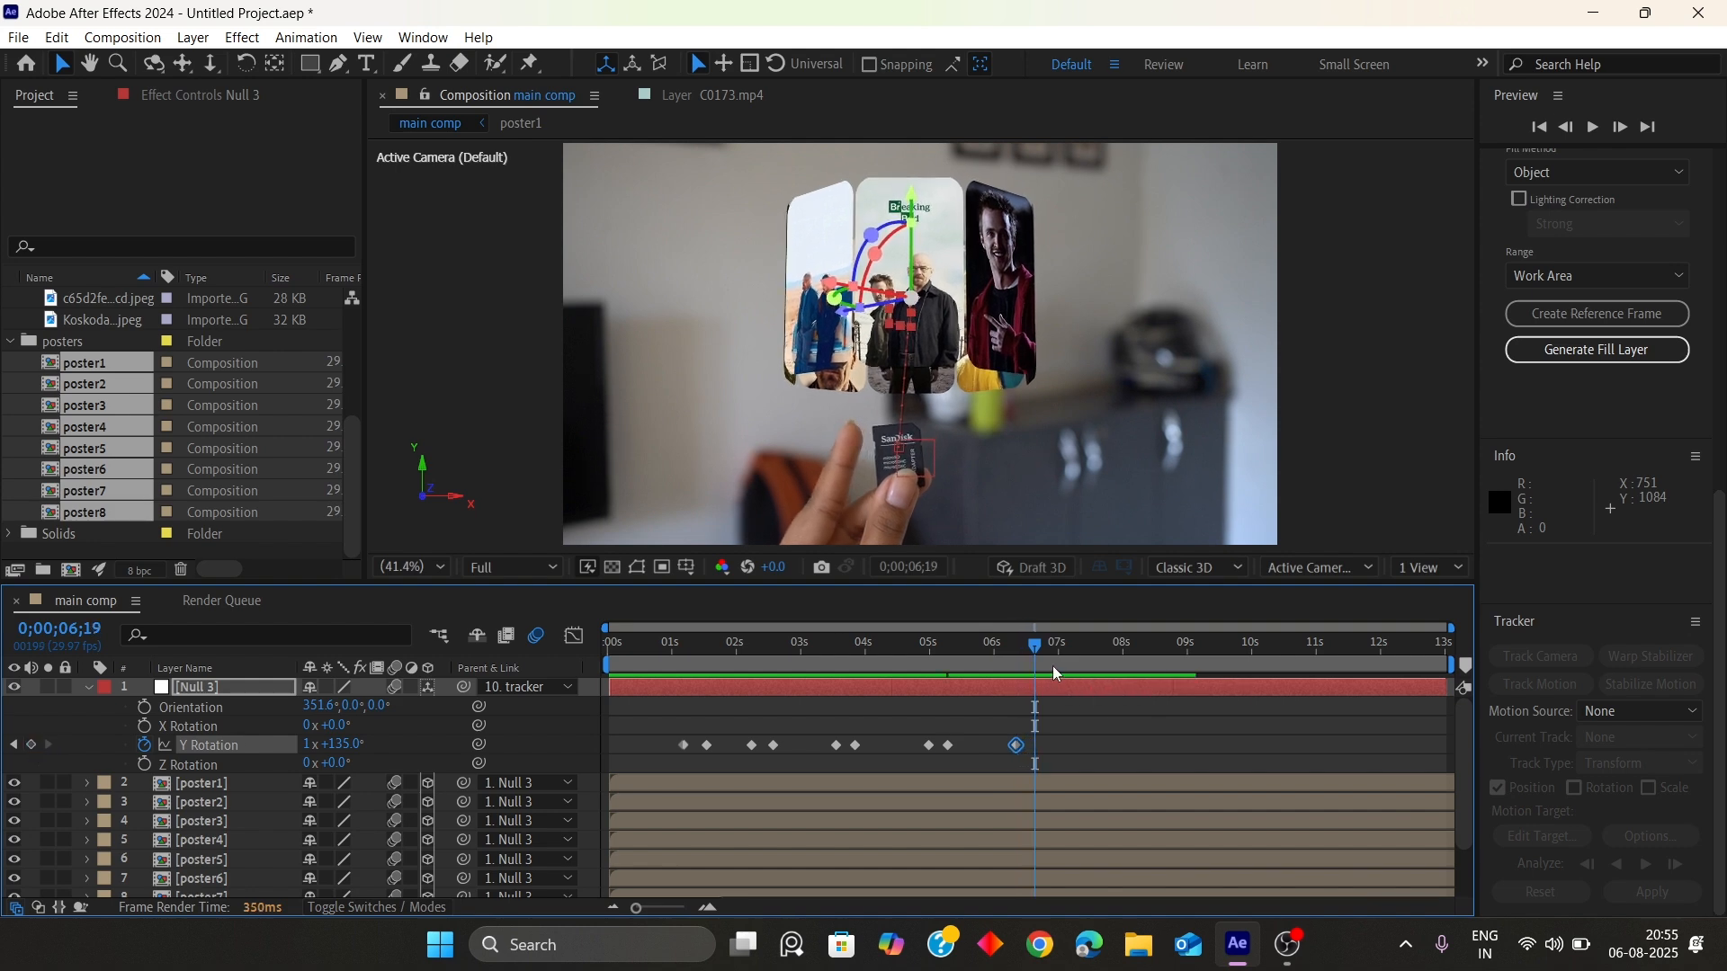
left_click(334, 745)
key("End")
type("+5")
type("45")
key("Return")
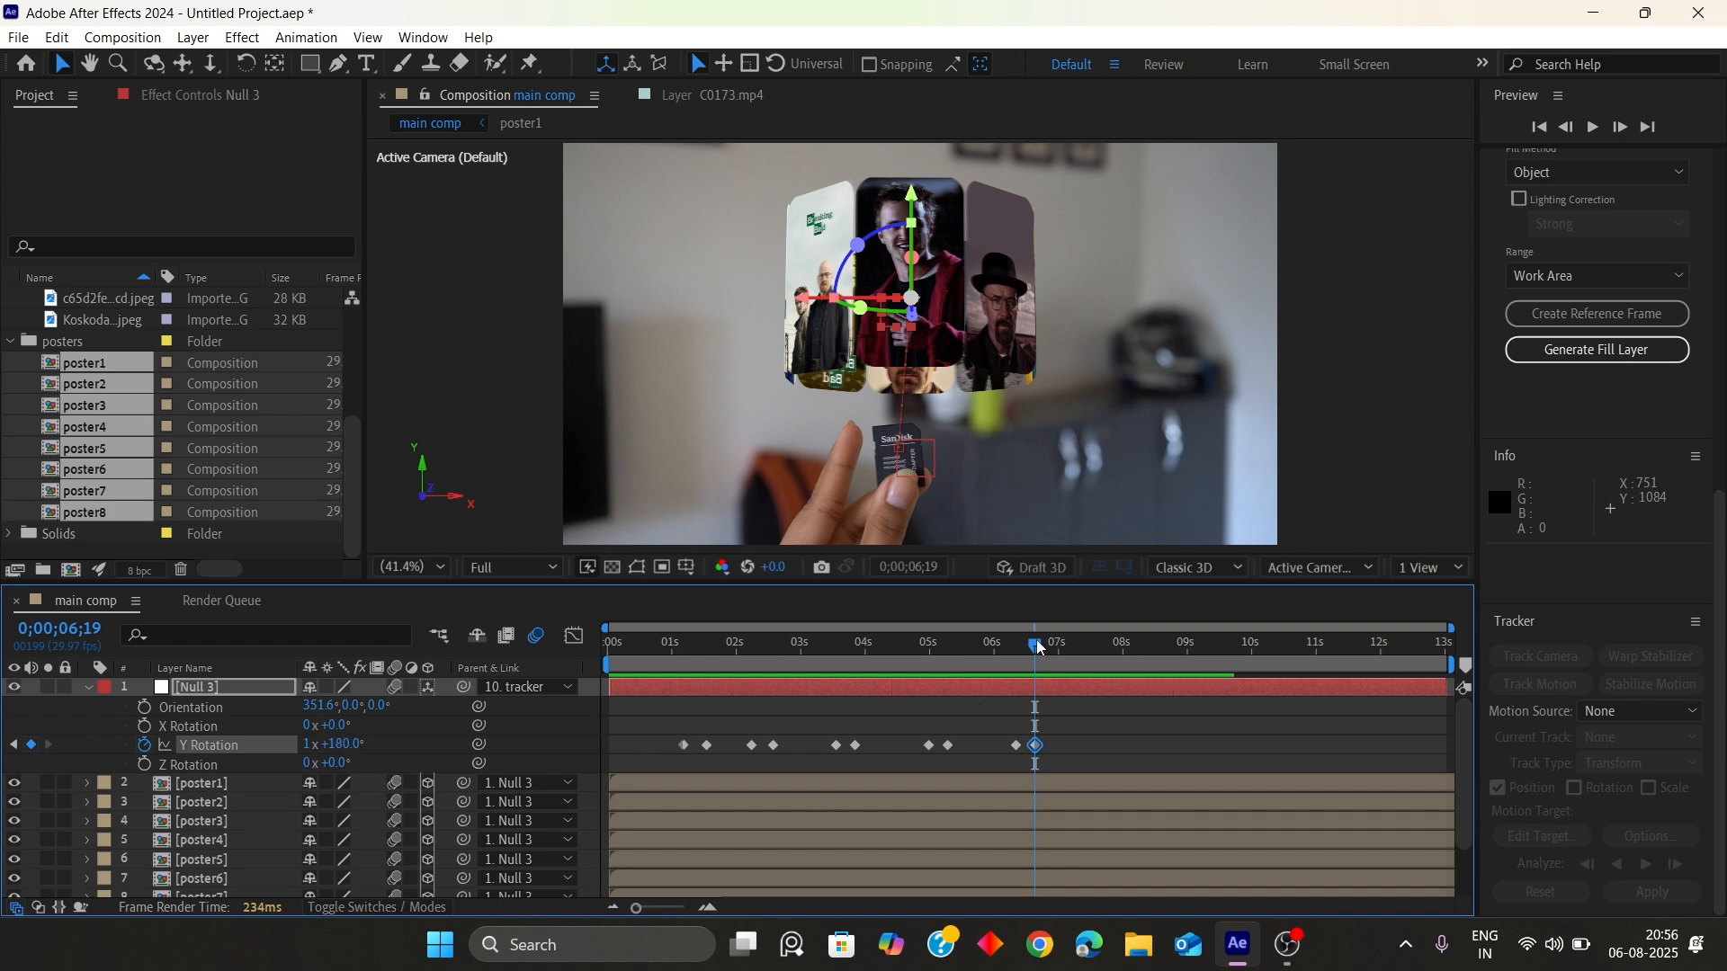
Preview the animation and add a Y Rotation hold keyframe at 7;24
left_click_drag(1037, 646, 963, 651)
key("space")
left_click(1101, 648)
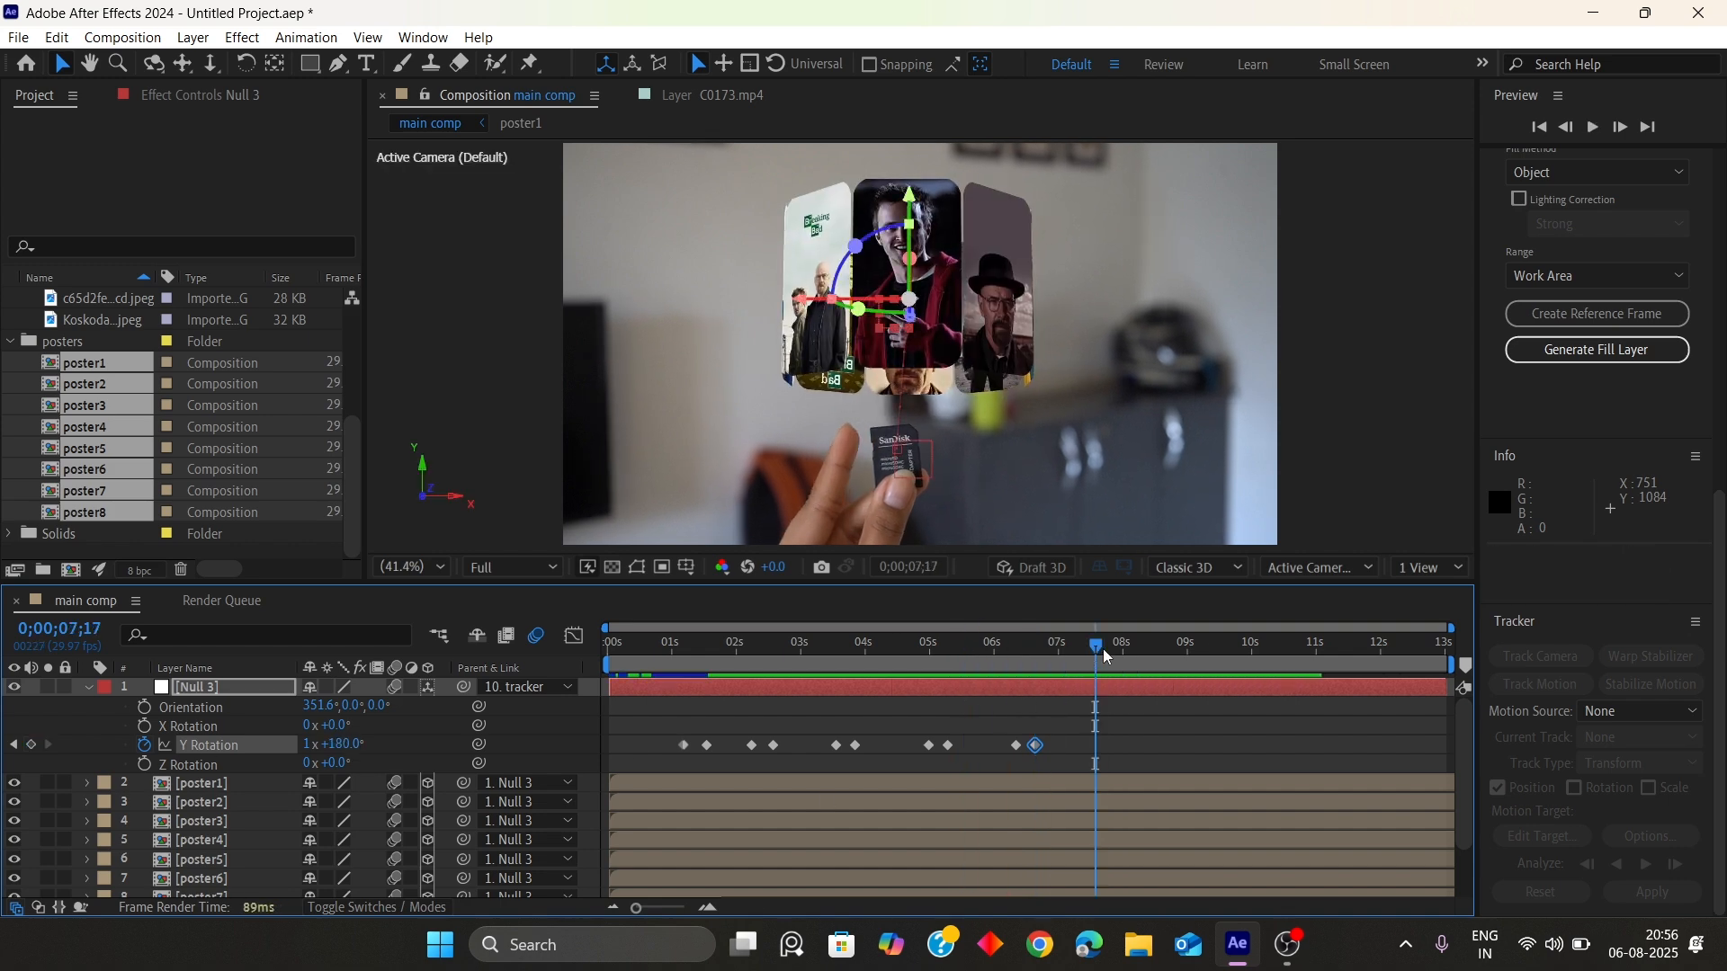
left_click_drag(1108, 655, 1114, 655)
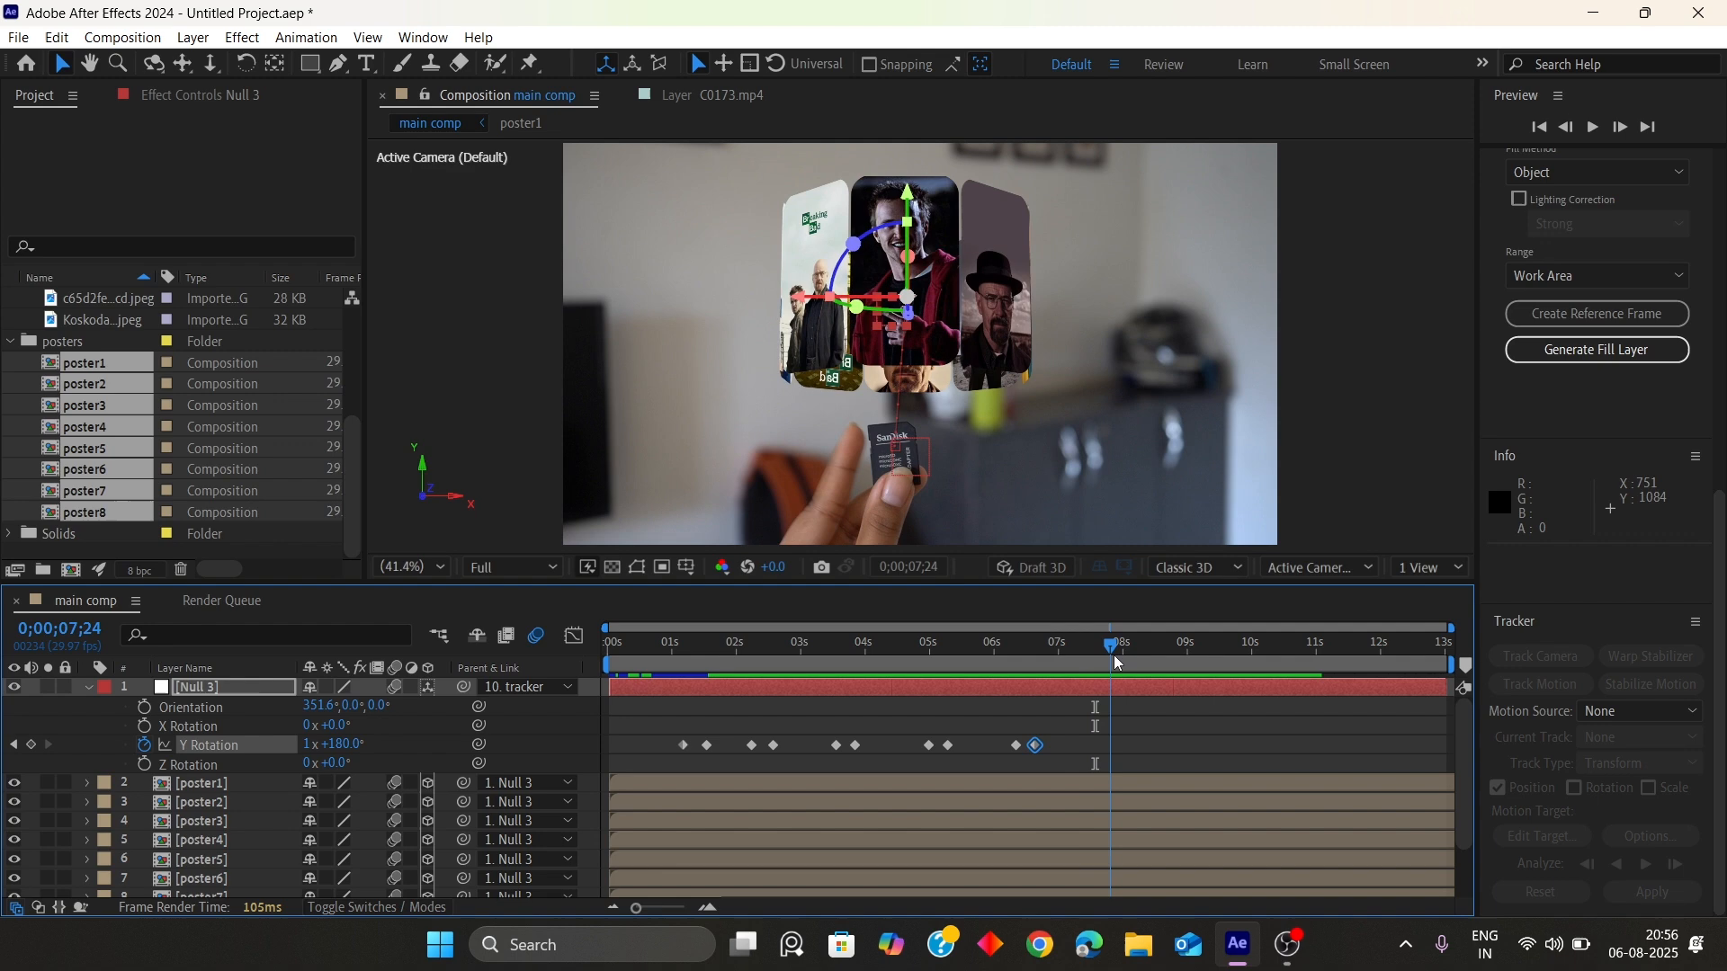
left_click(32, 745)
At 8;02, set Null 3's Y Rotation to 180+45 degrees
key("Page_Down")
key("Page_Down")
key("Page_Down")
key("Page_Down")
key("Page_Down")
key("Page_Down")
key("Page_Down")
key("Page_Down")
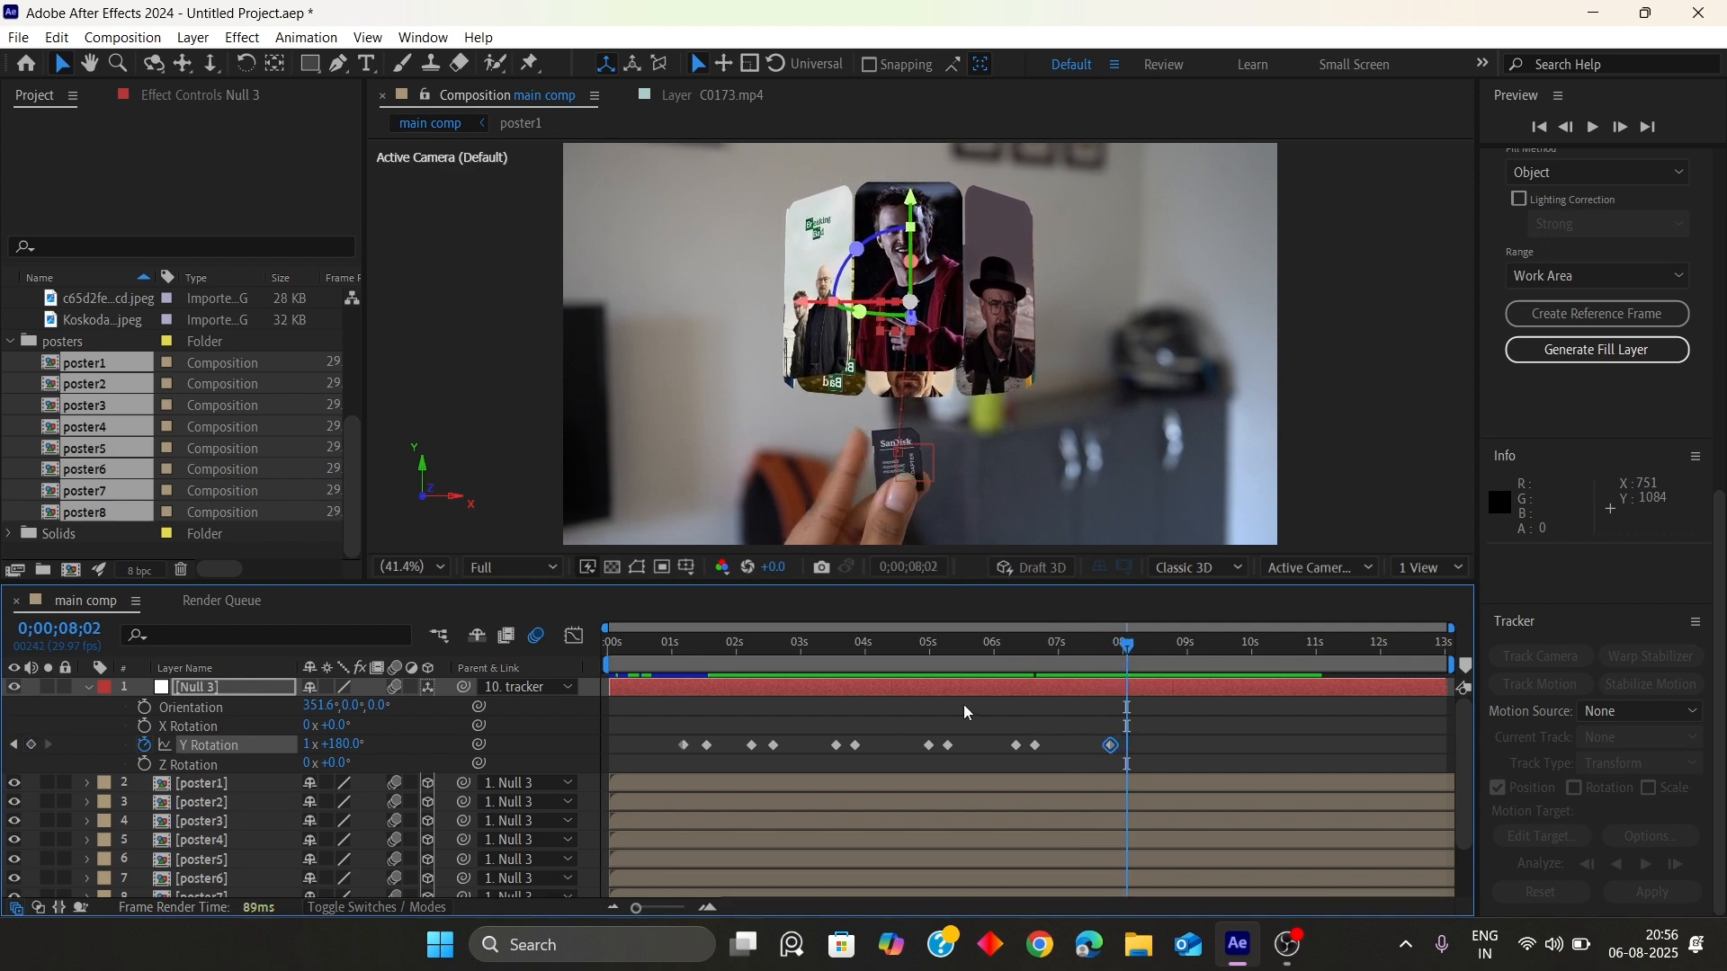
left_click(351, 742)
type("180+45")
key("Return")
Preview the animation and add a Y Rotation hold keyframe at 9;11
key("space")
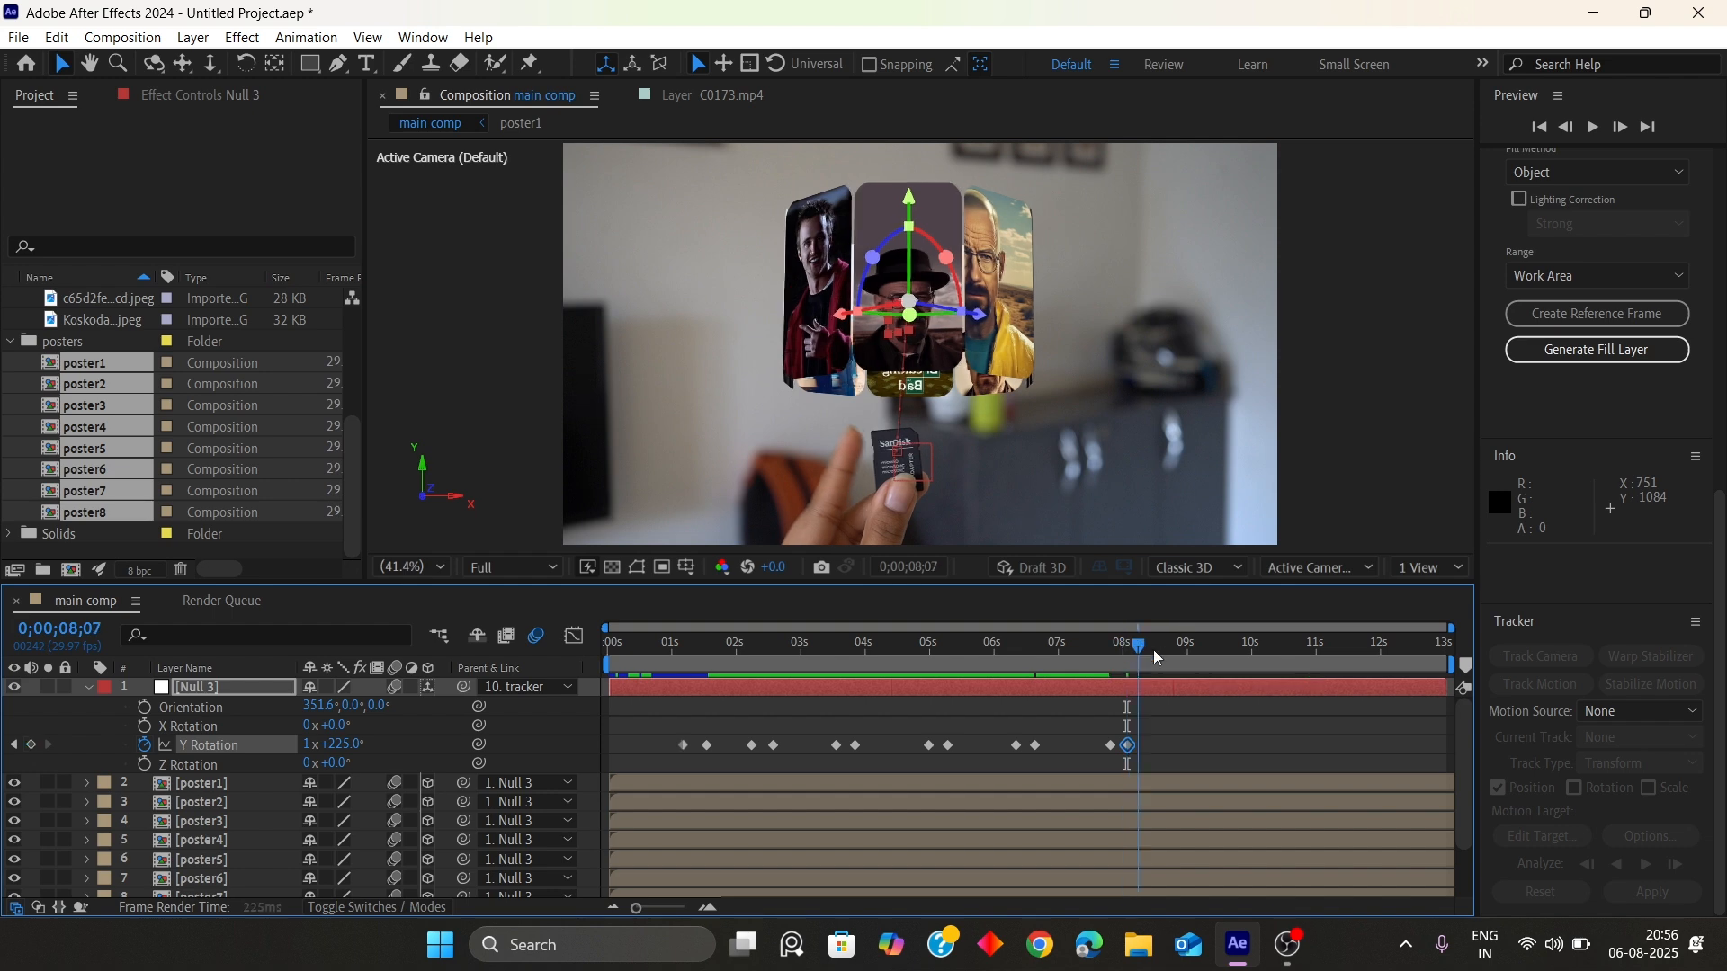
mouse_move(1189, 667)
left_mouse_down()
mouse_move(1225, 683)
mouse_move(1210, 689)
left_mouse_up()
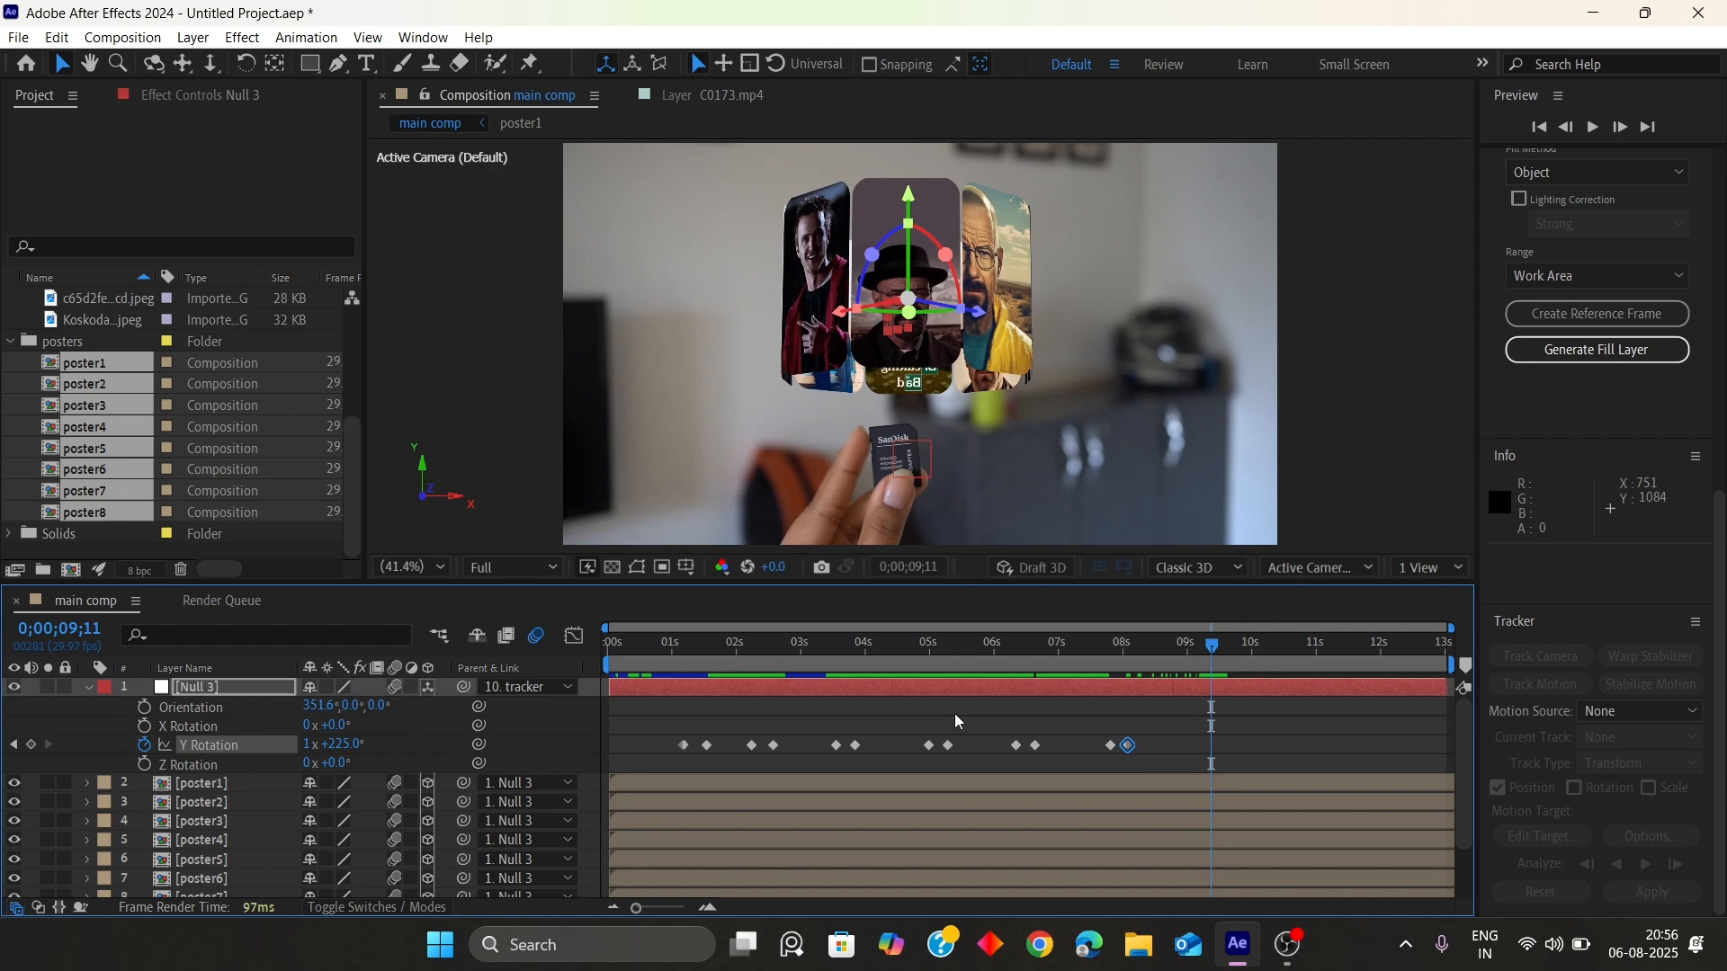
left_click(31, 744)
key("space")
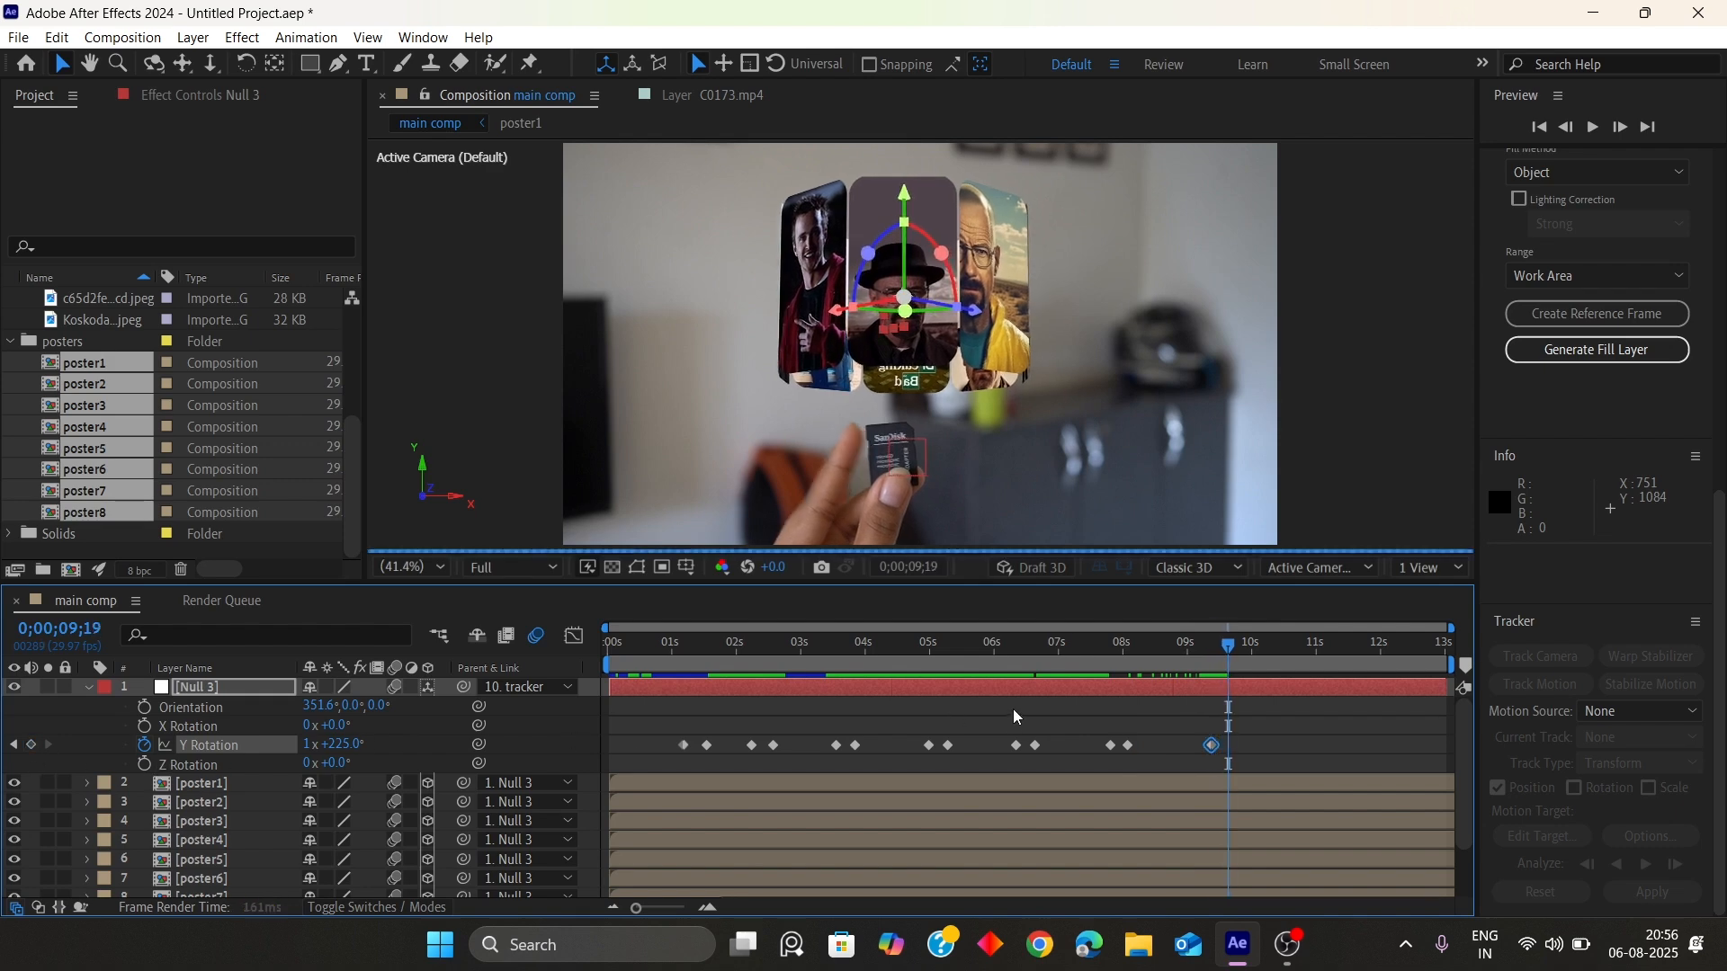
At 9;20, add 45° to Null 3's Y Rotation
left_click(319, 746)
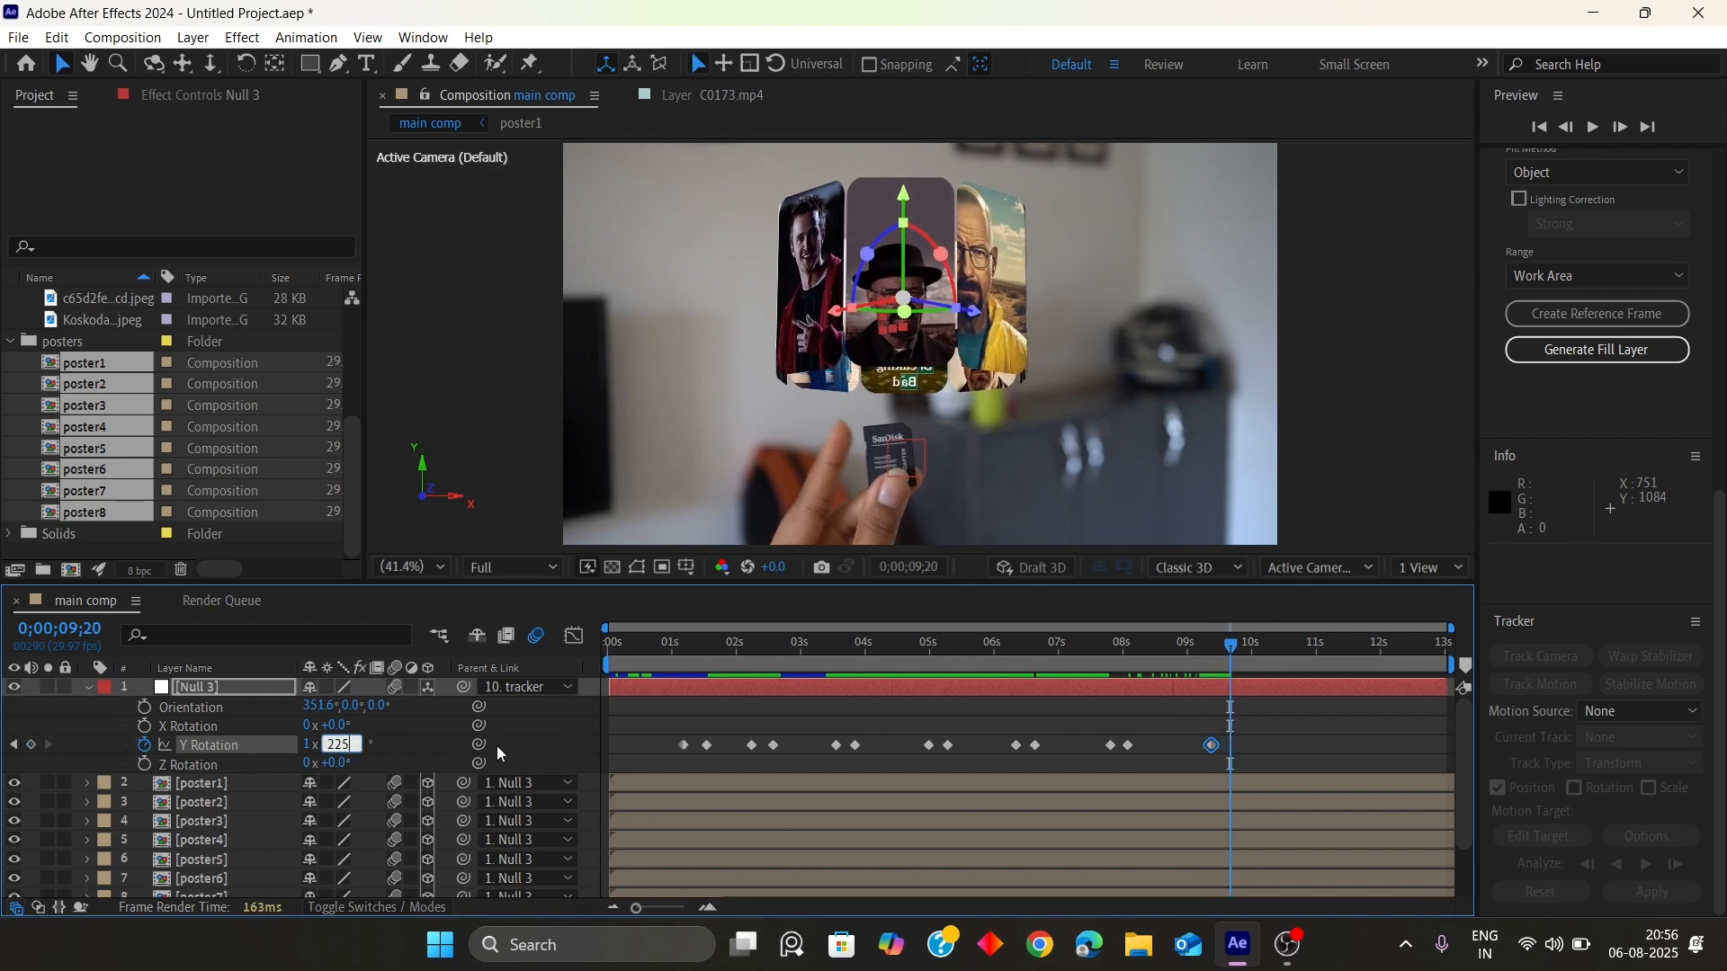
type("+45")
key("Return")
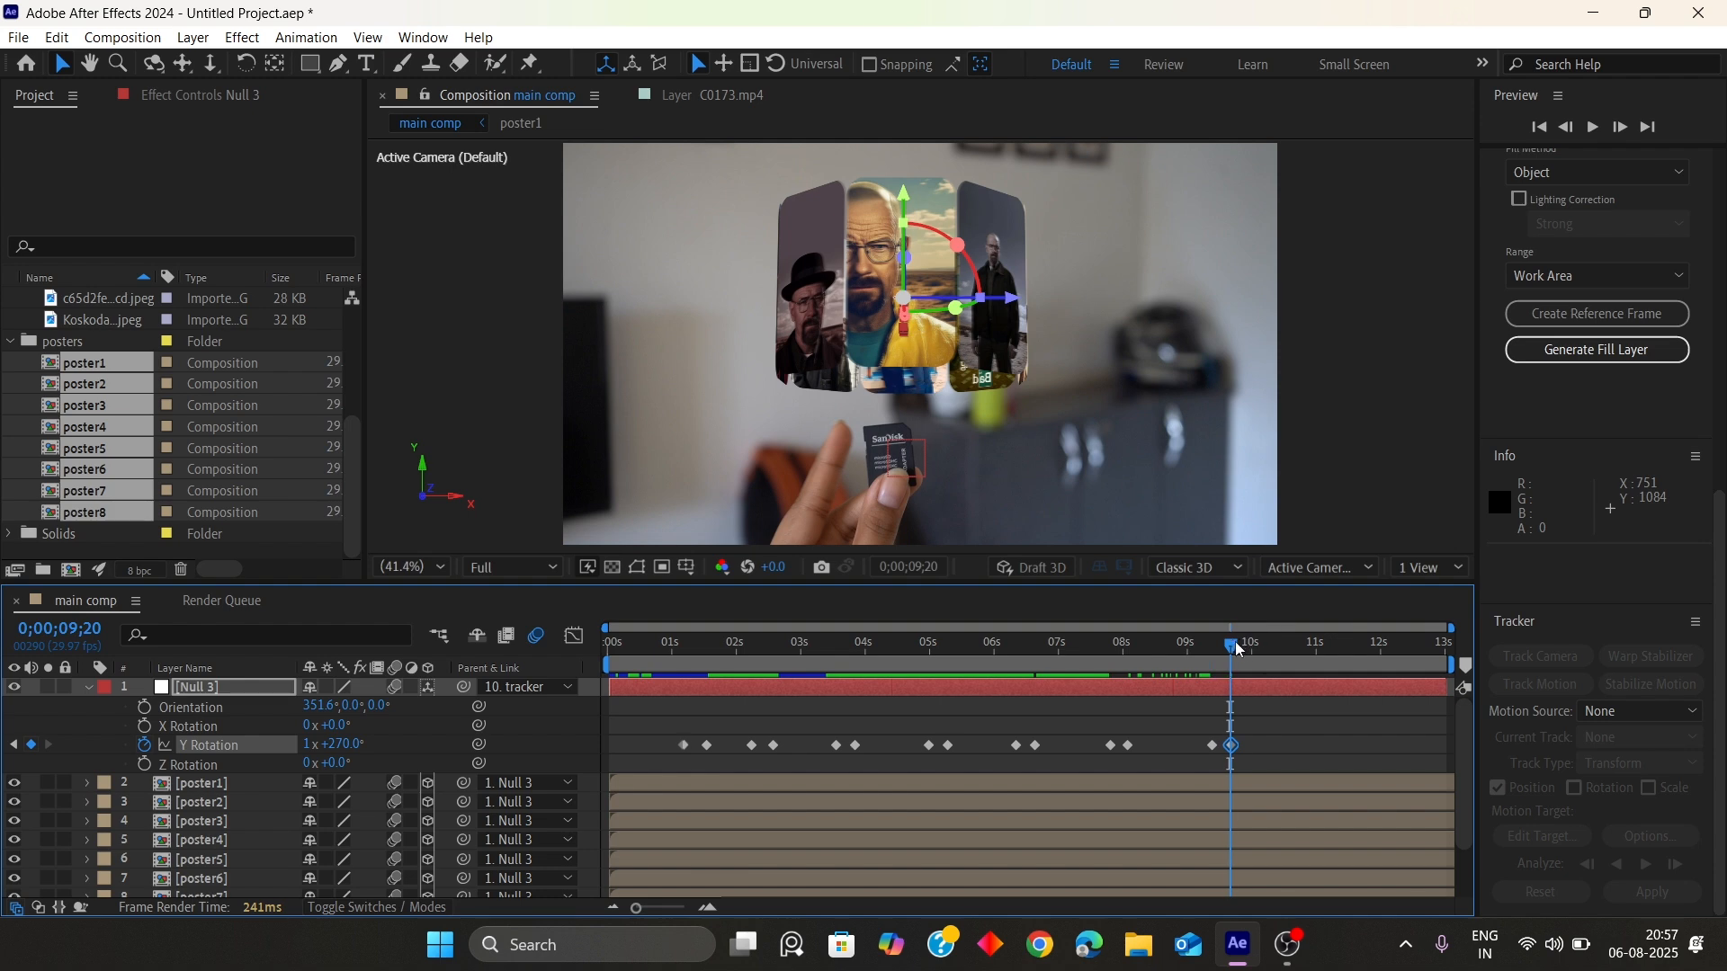
Add a Y Rotation hold keyframe at 10;26 and set Null 3's Y Rotation to 315° at 11;05
left_click_drag(1239, 649, 1309, 684)
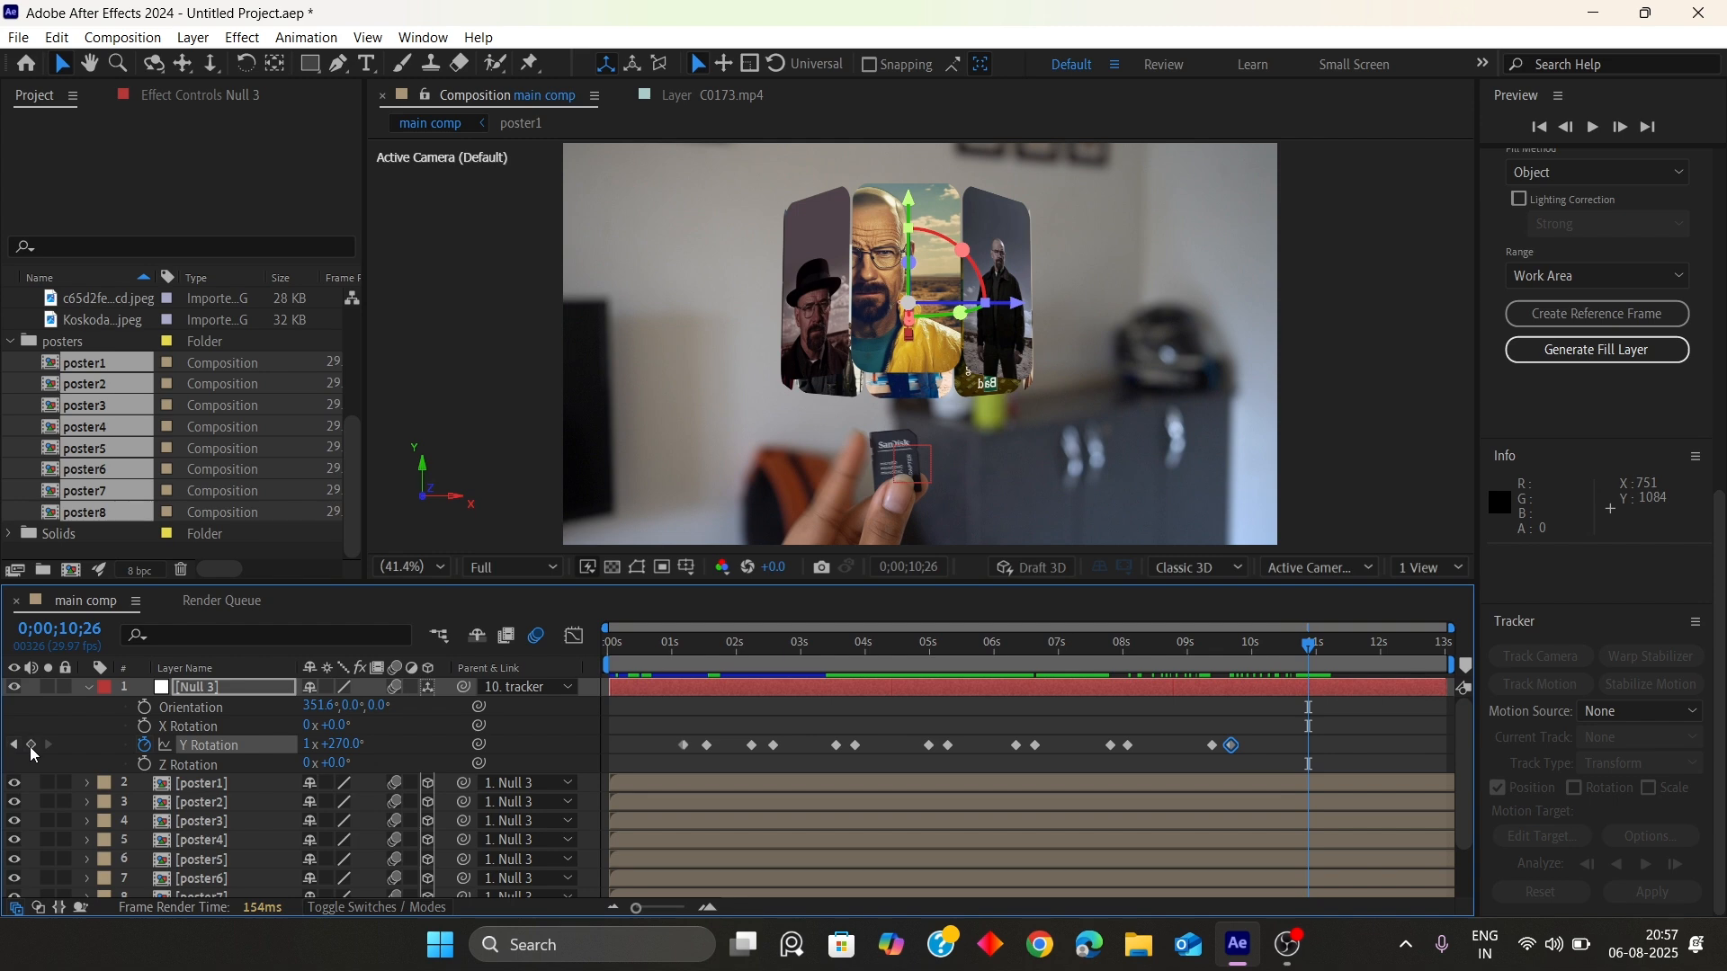
left_click(32, 746)
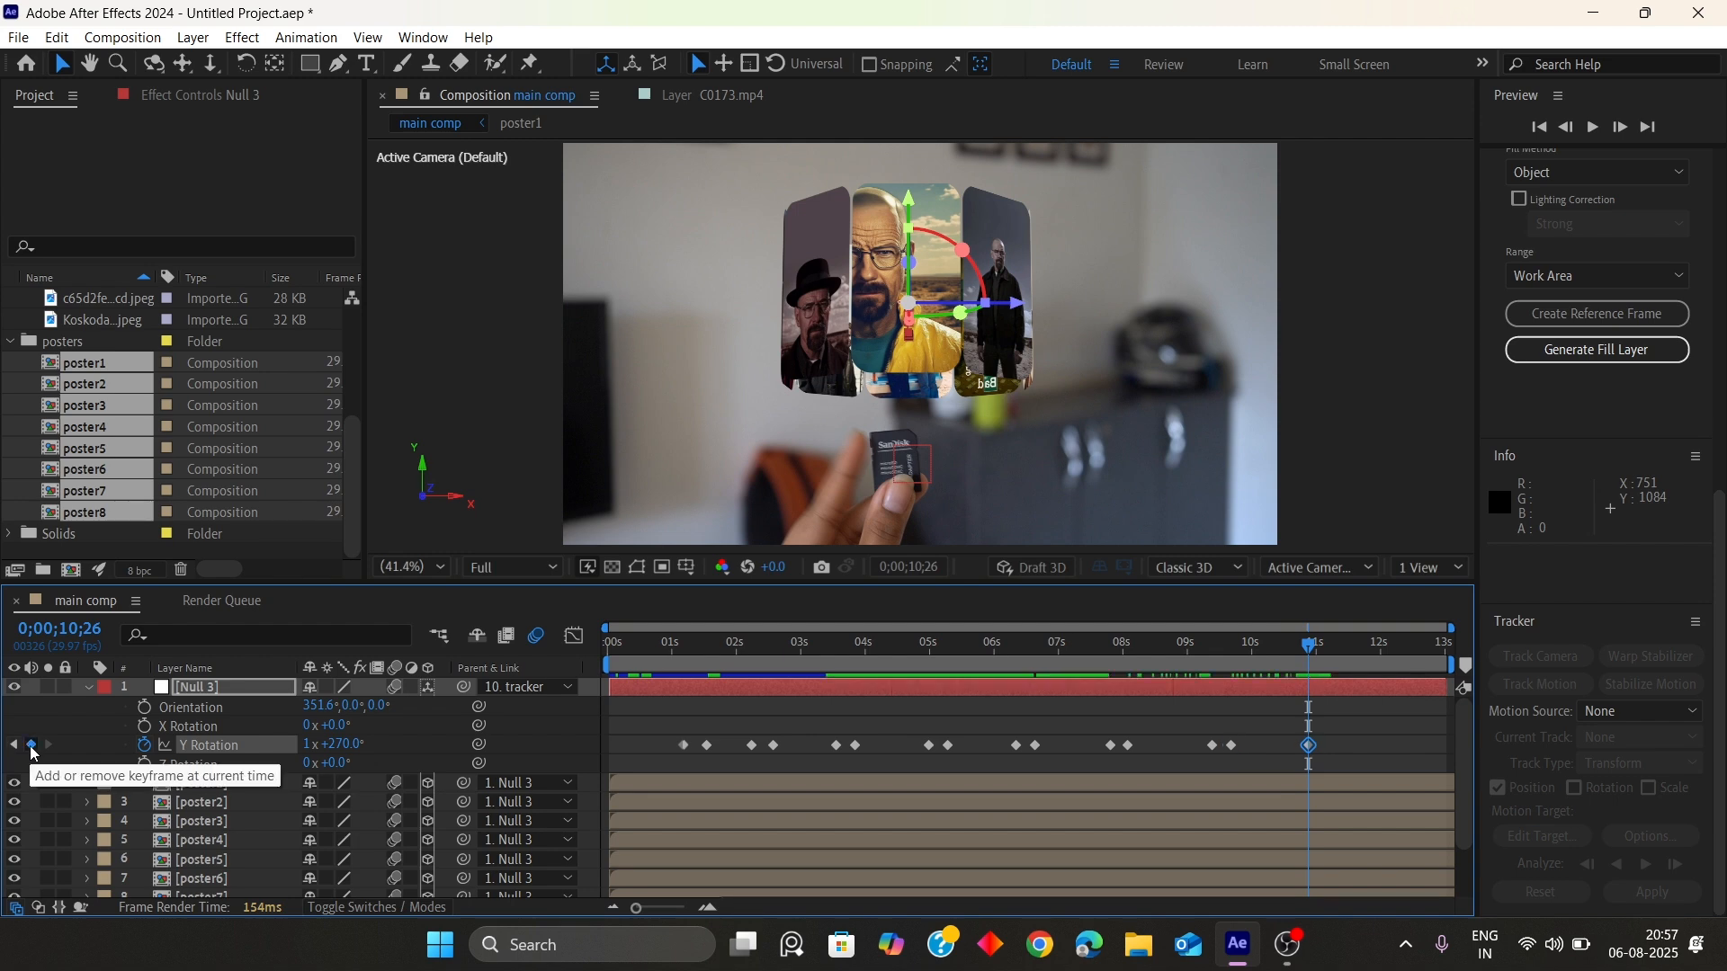
key("ctrl+Right")
key("ctrl+Right")
key("ctrl+Right")
key("ctrl+Right")
key("ctrl+Right")
key("ctrl+Right")
key("ctrl+Right")
key("ctrl+Right")
key("ctrl+Right")
left_click(354, 745)
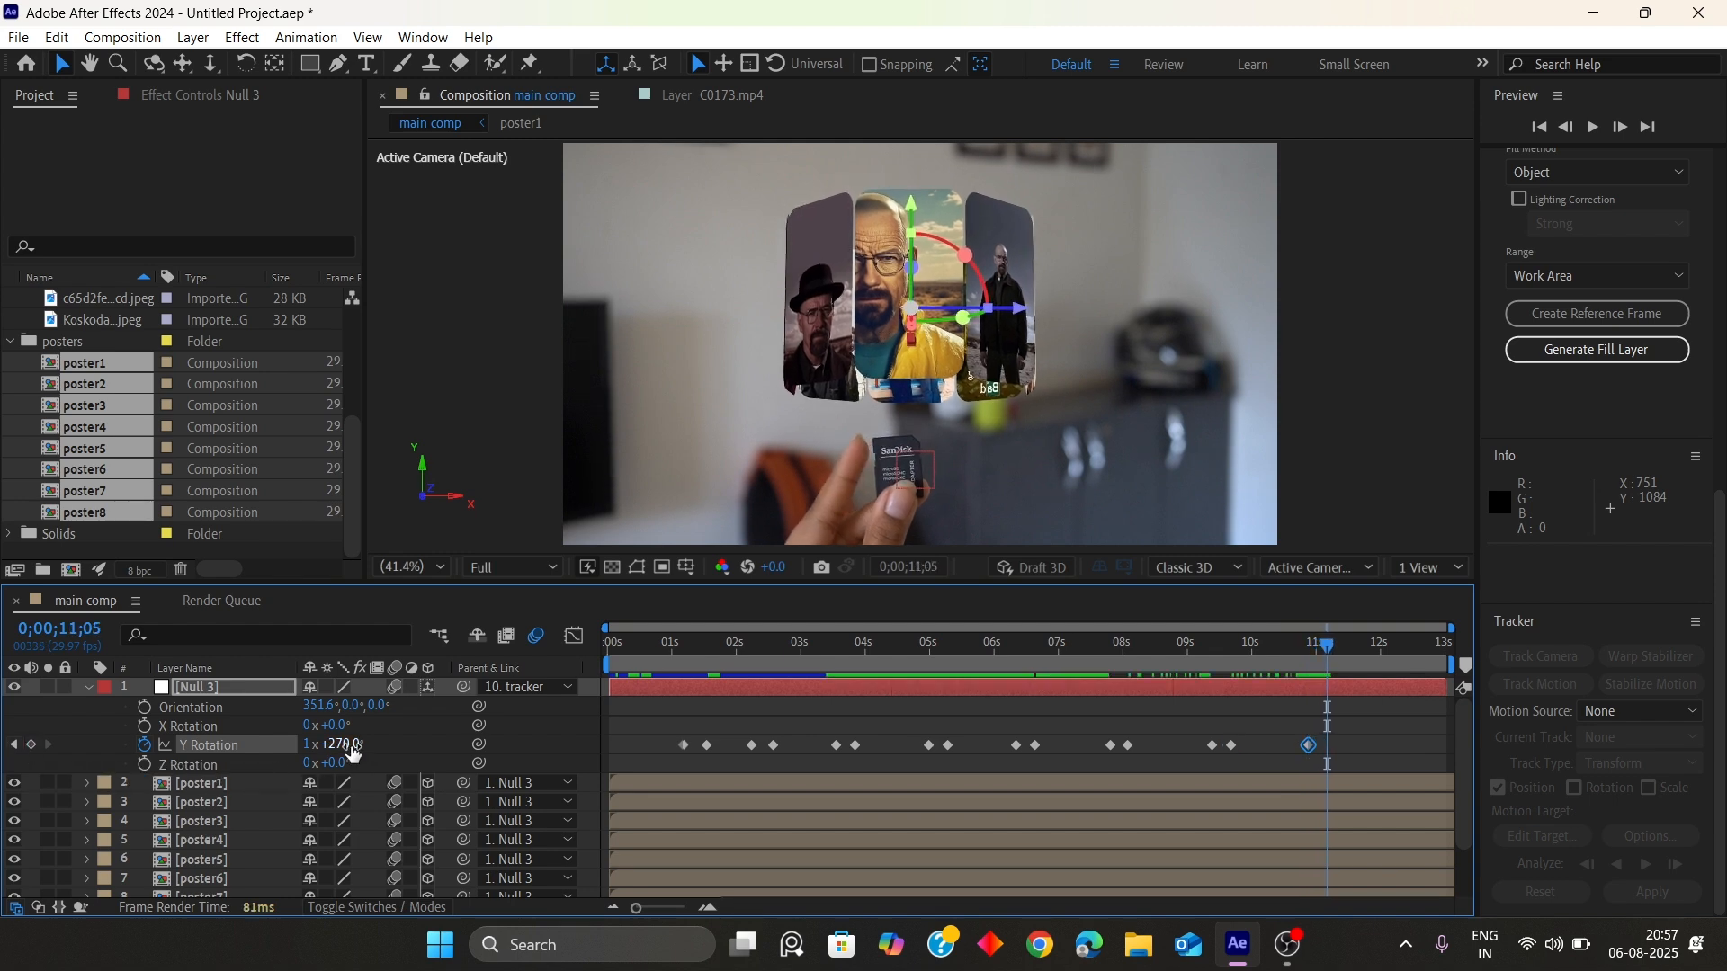
type("315")
key("Return")
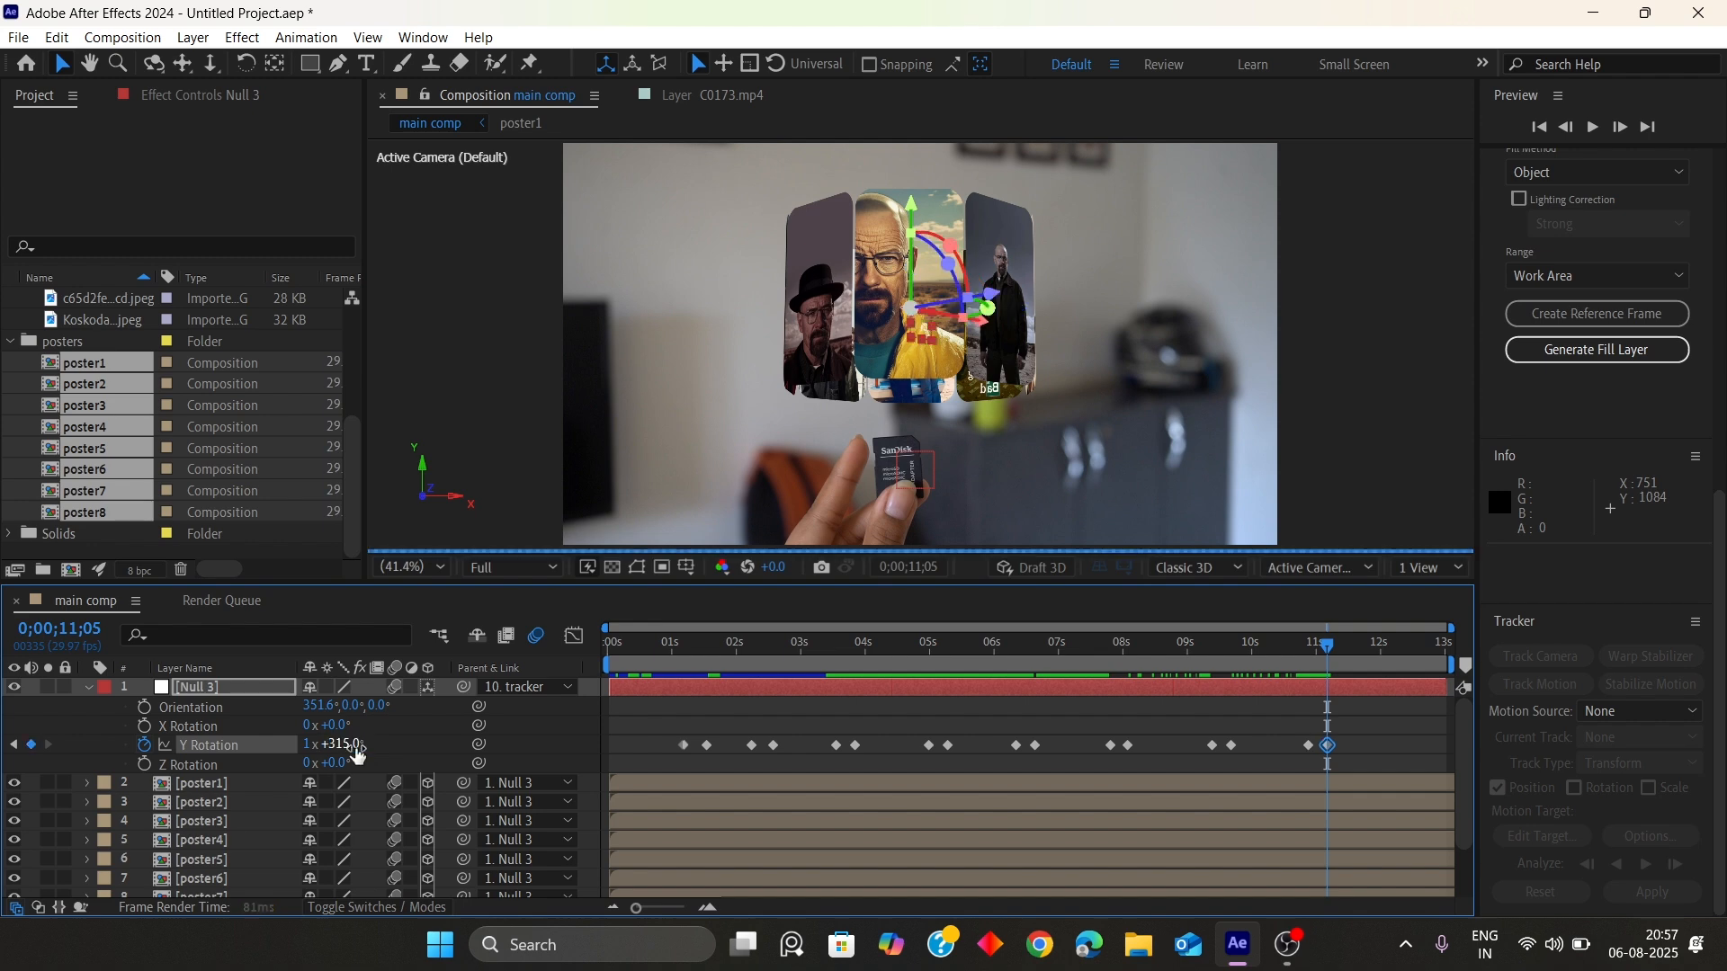
Undo an extra Y Rotation keyframe and add a hold keyframe at 12;05
left_click(1338, 644)
left_click_drag(1383, 664, 1395, 677)
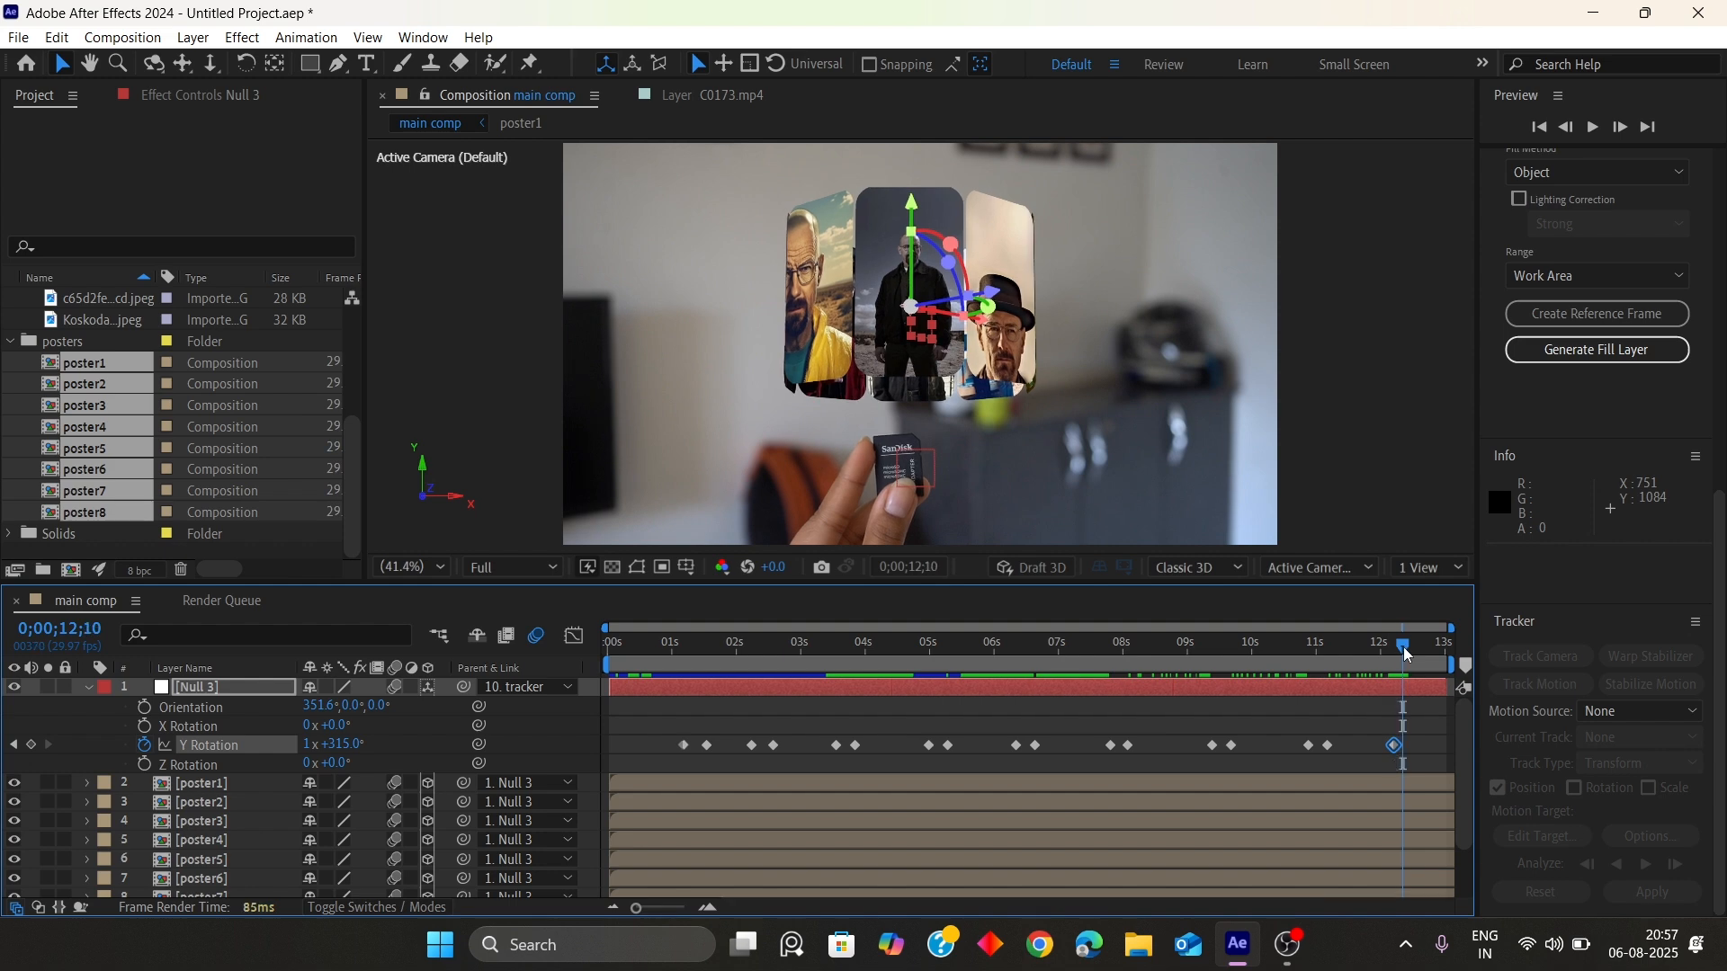
key("ctrl+z")
left_click_drag(1395, 648, 1342, 661)
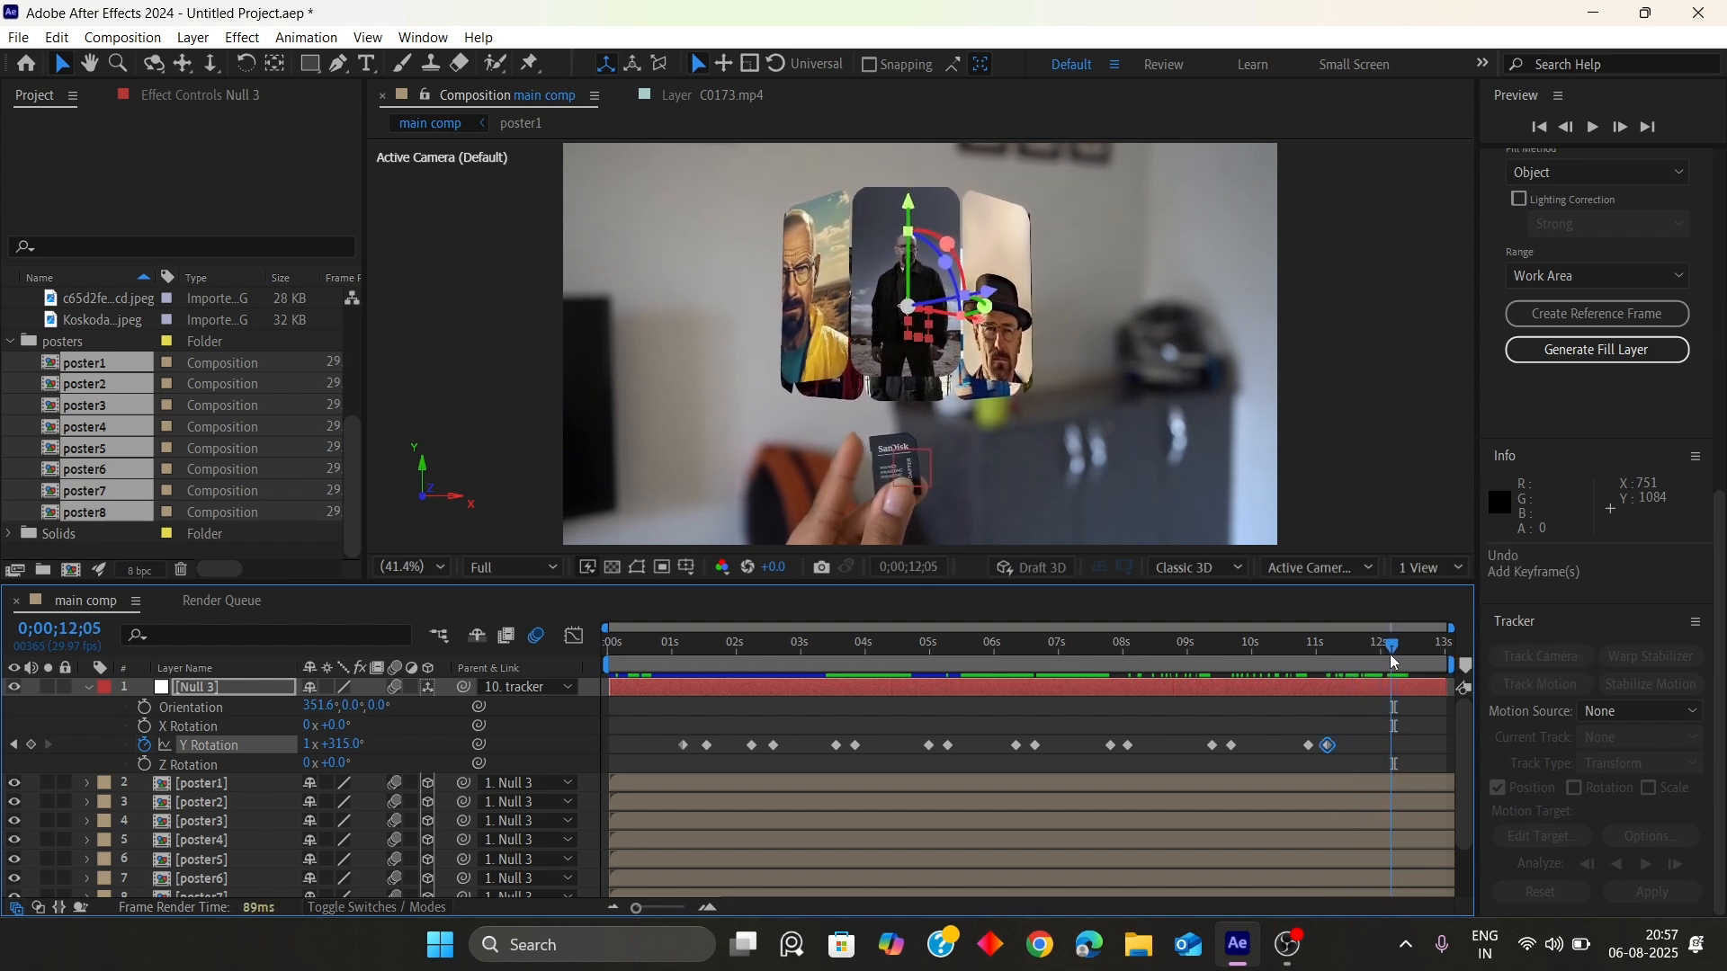
At 12;13, add 45° to Null 3's Y Rotation
key("ctrl+Right")
key("ctrl+Right")
key("ctrl+Right")
key("ctrl+Right")
key("ctrl+Right")
key("ctrl+Right")
key("ctrl+Right")
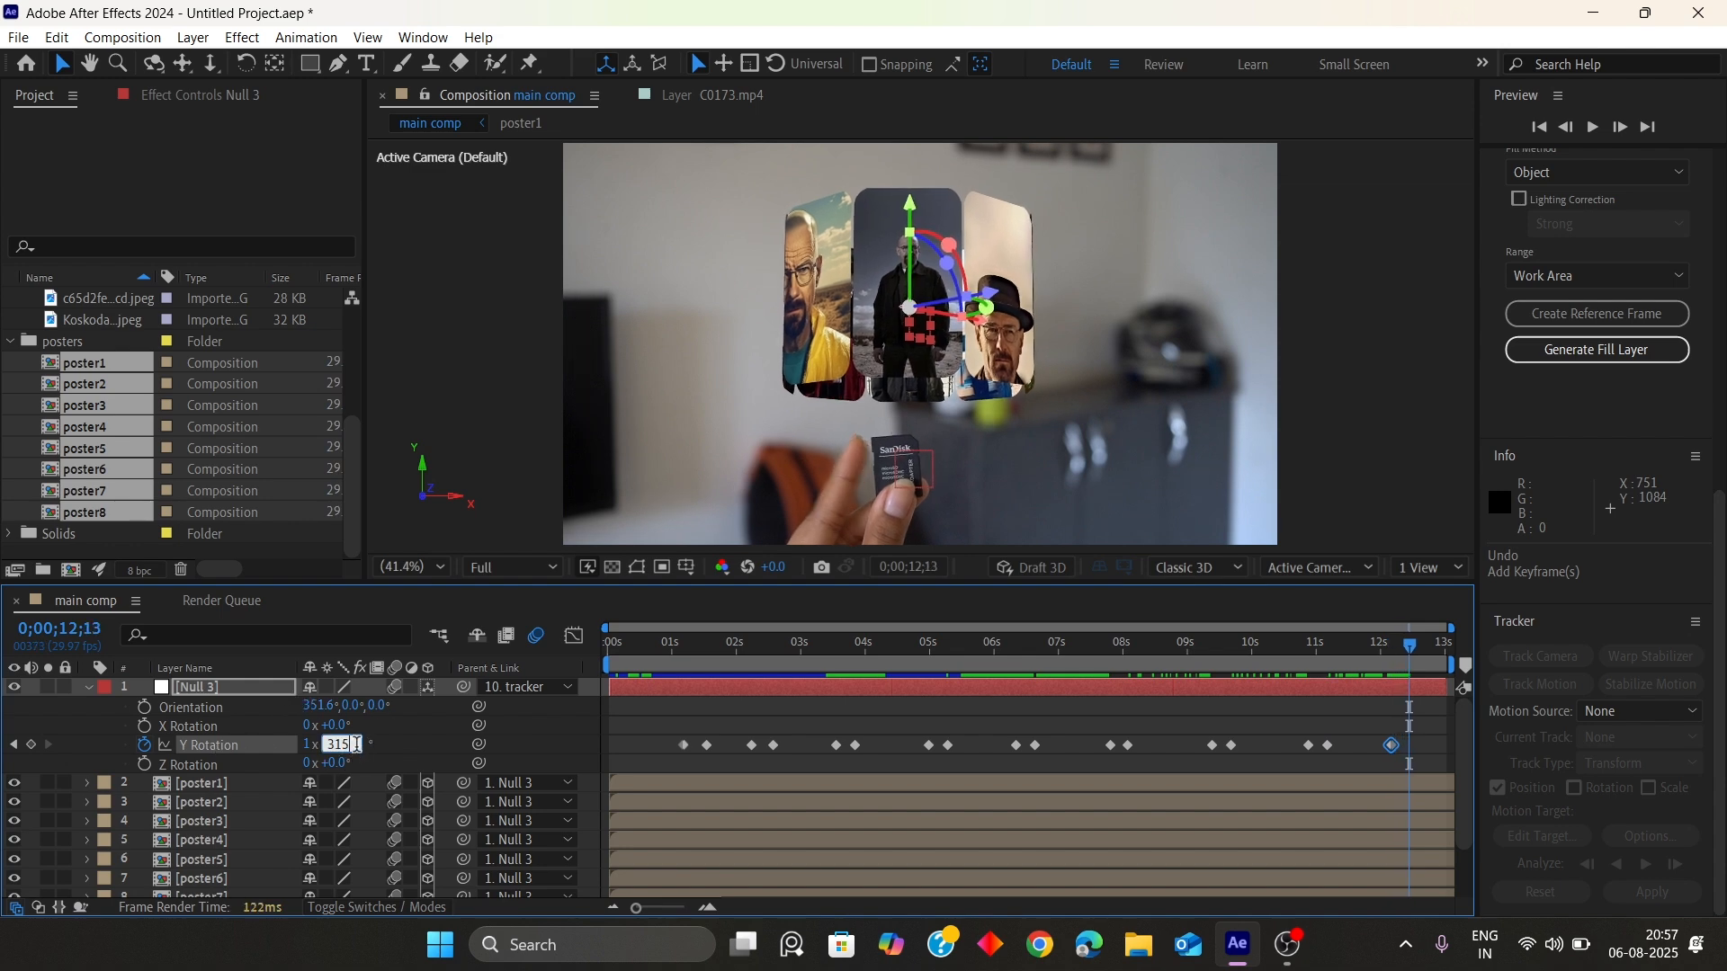
type("45")
key("Return")
Preview the full rotation animation and scrub toward its end
key("space")
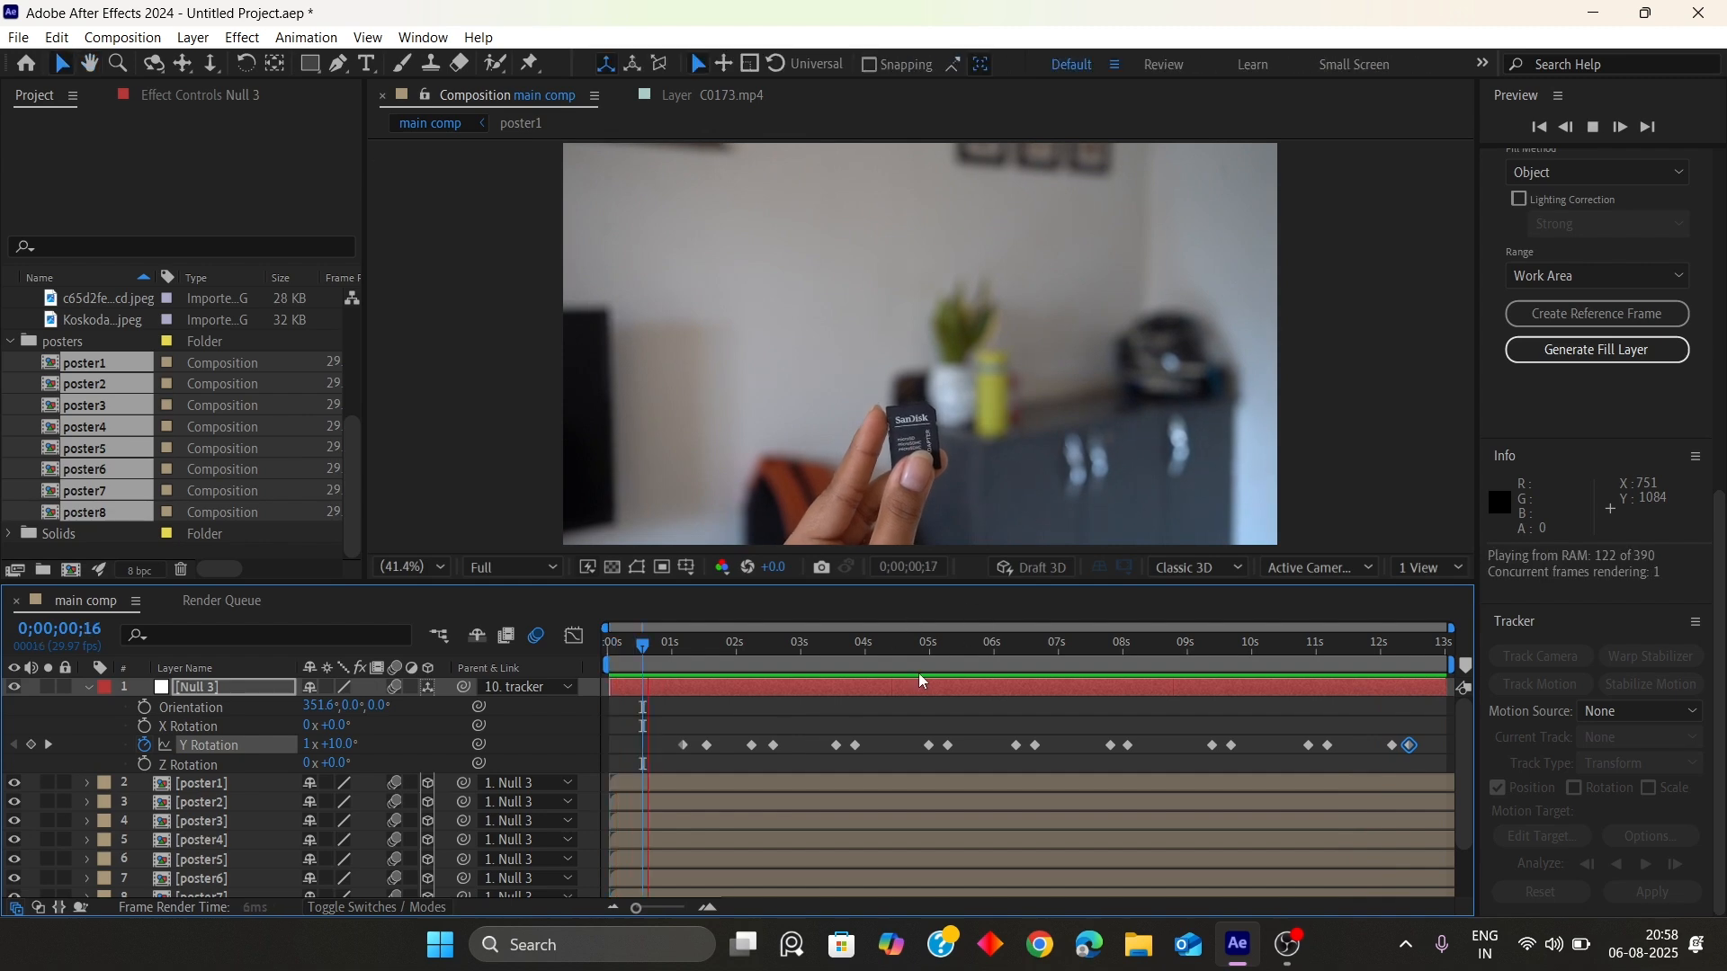
key("space")
left_click(689, 675)
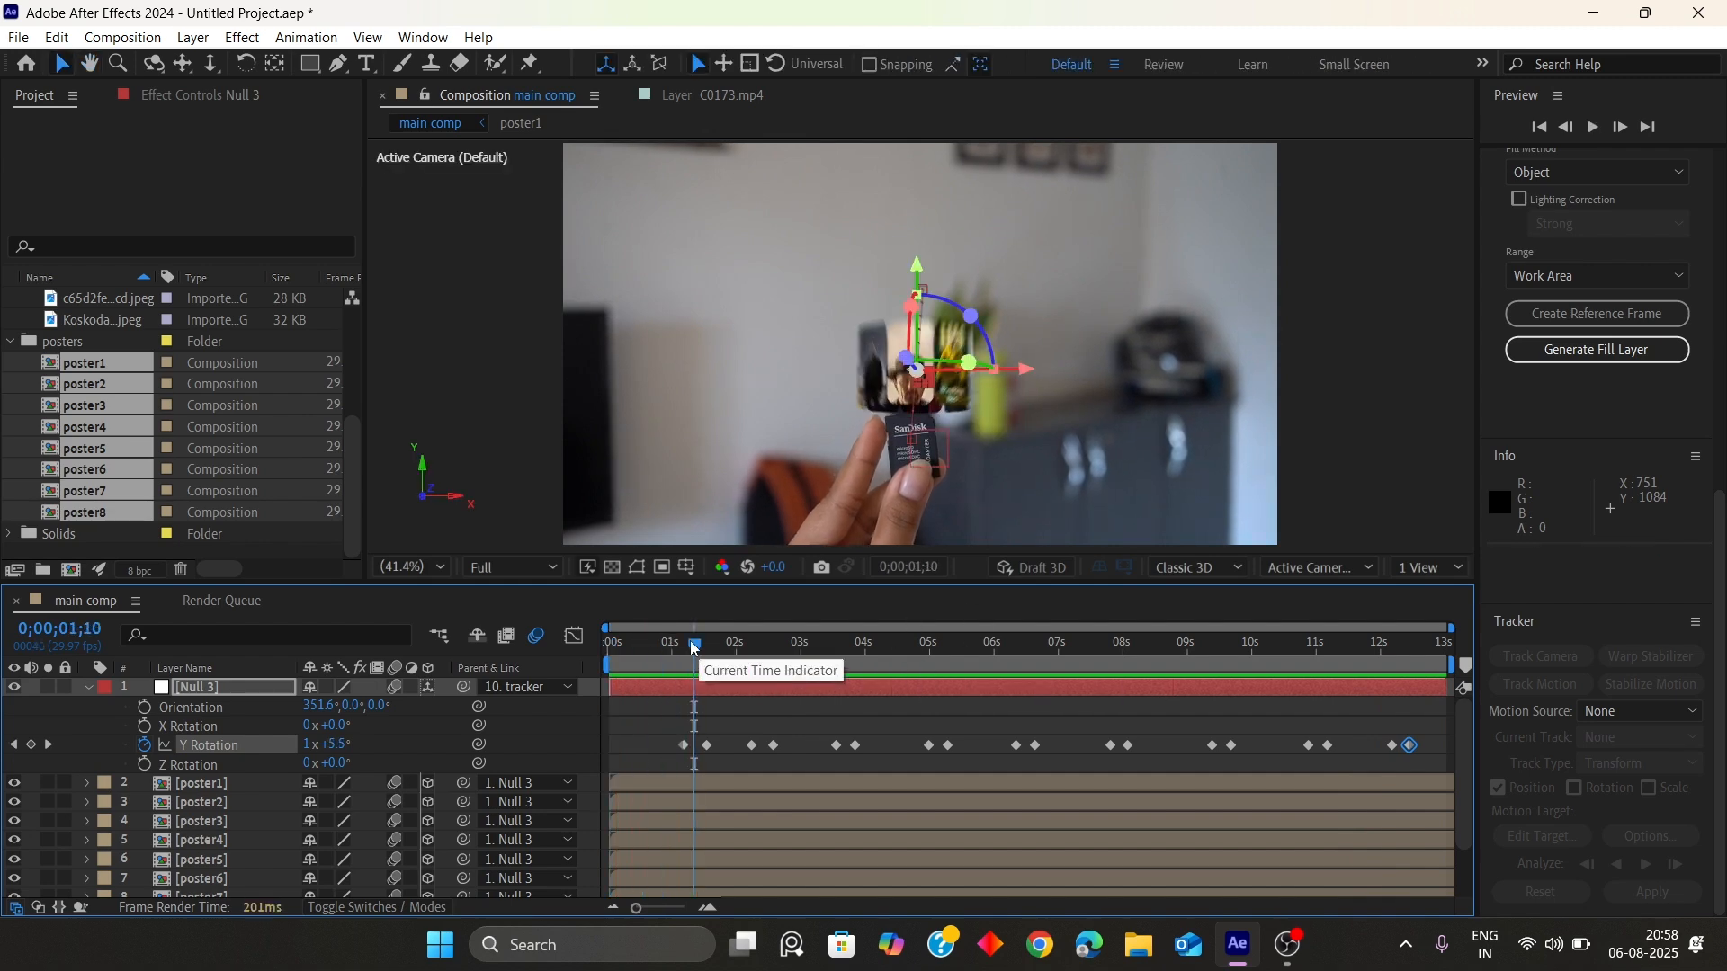
left_click_drag(693, 647, 1397, 699)
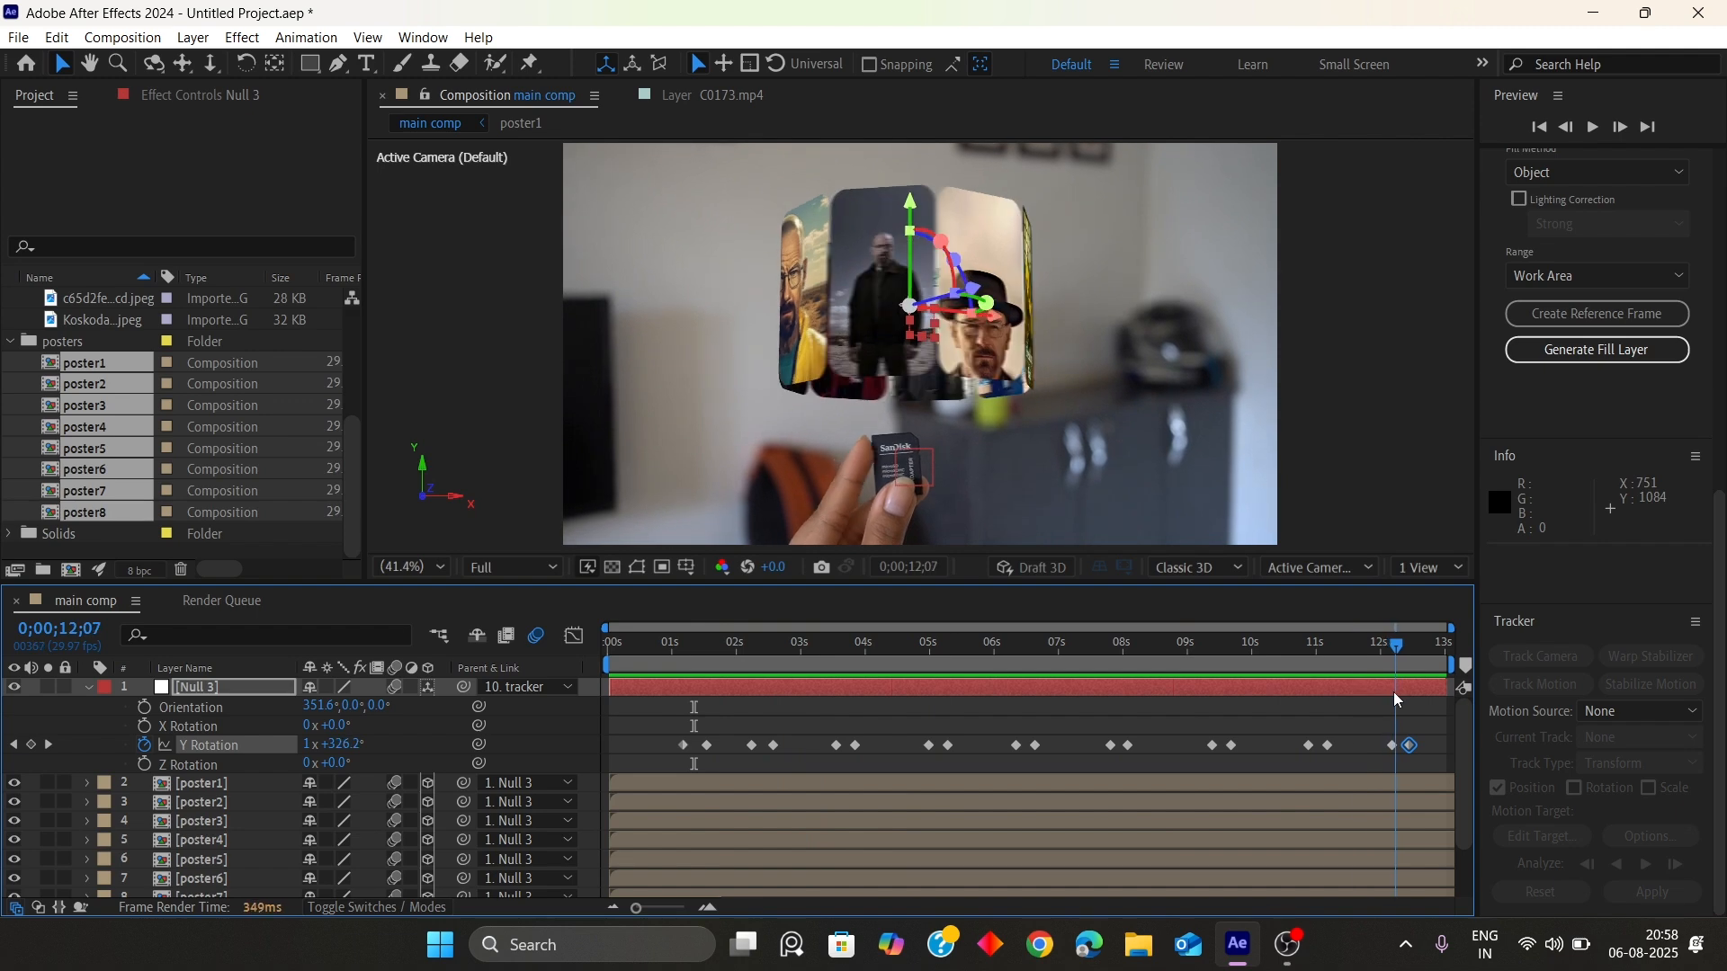
left_click(1337, 718)
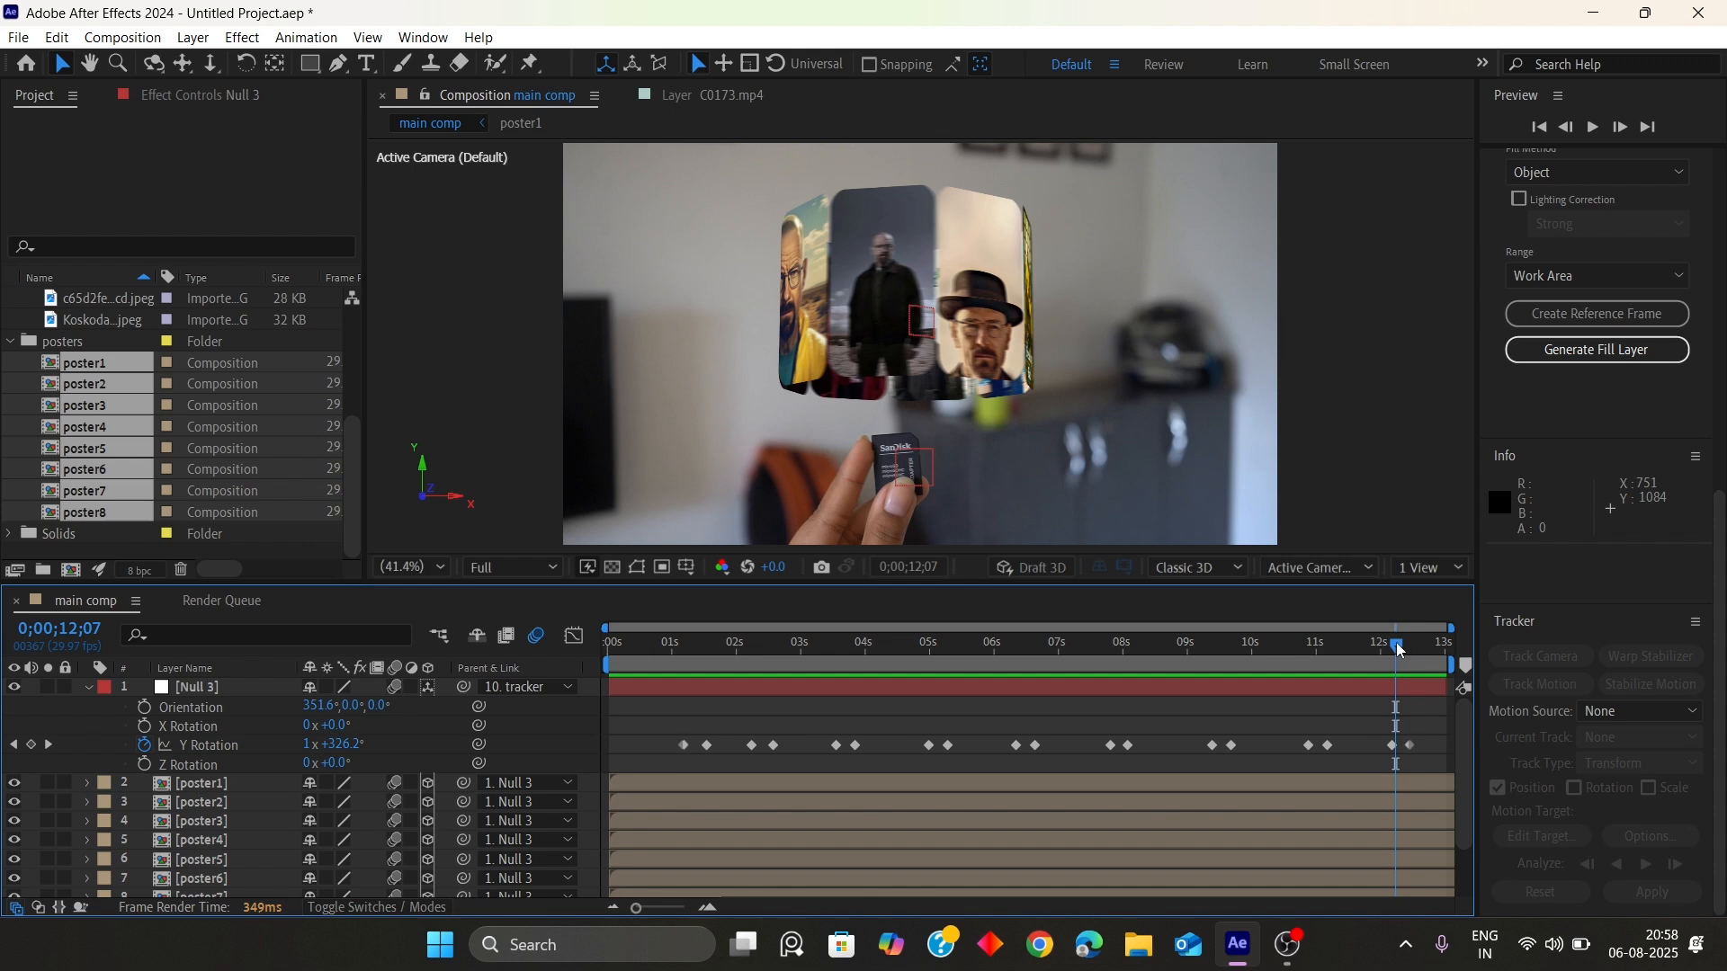
left_click_drag(1400, 649, 1400, 650)
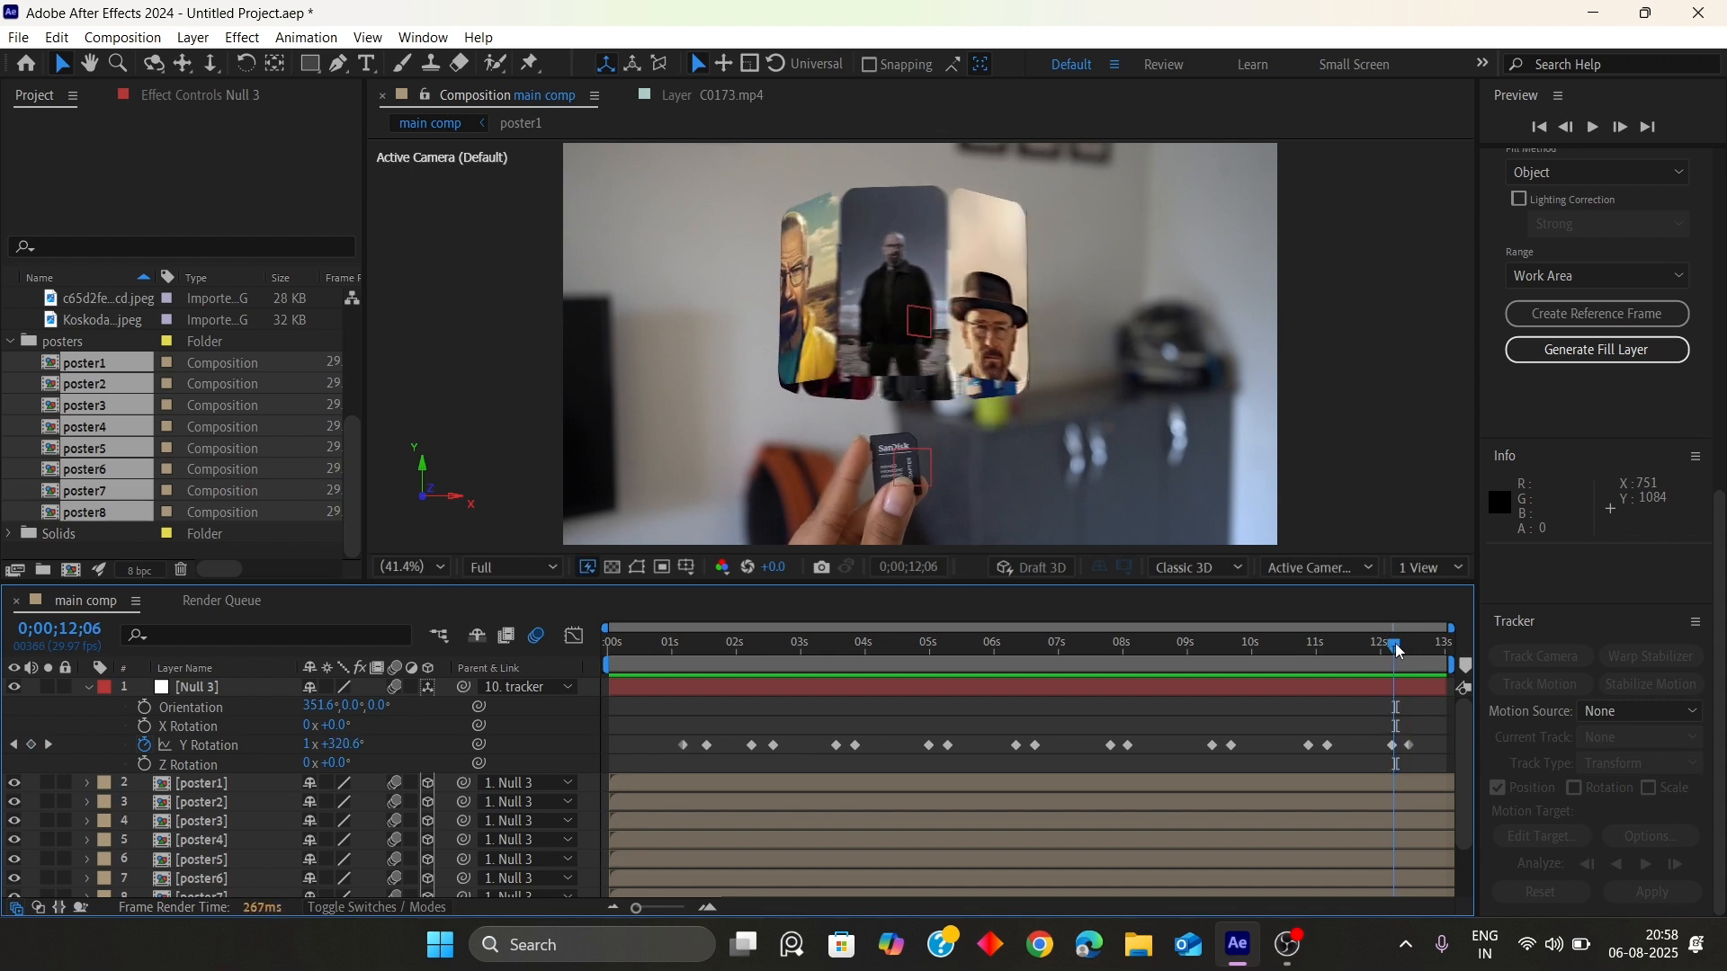
Reveal Null 3's keyframed properties and at 12;13 move the null down about 400 units back to the card
left_click(202, 686)
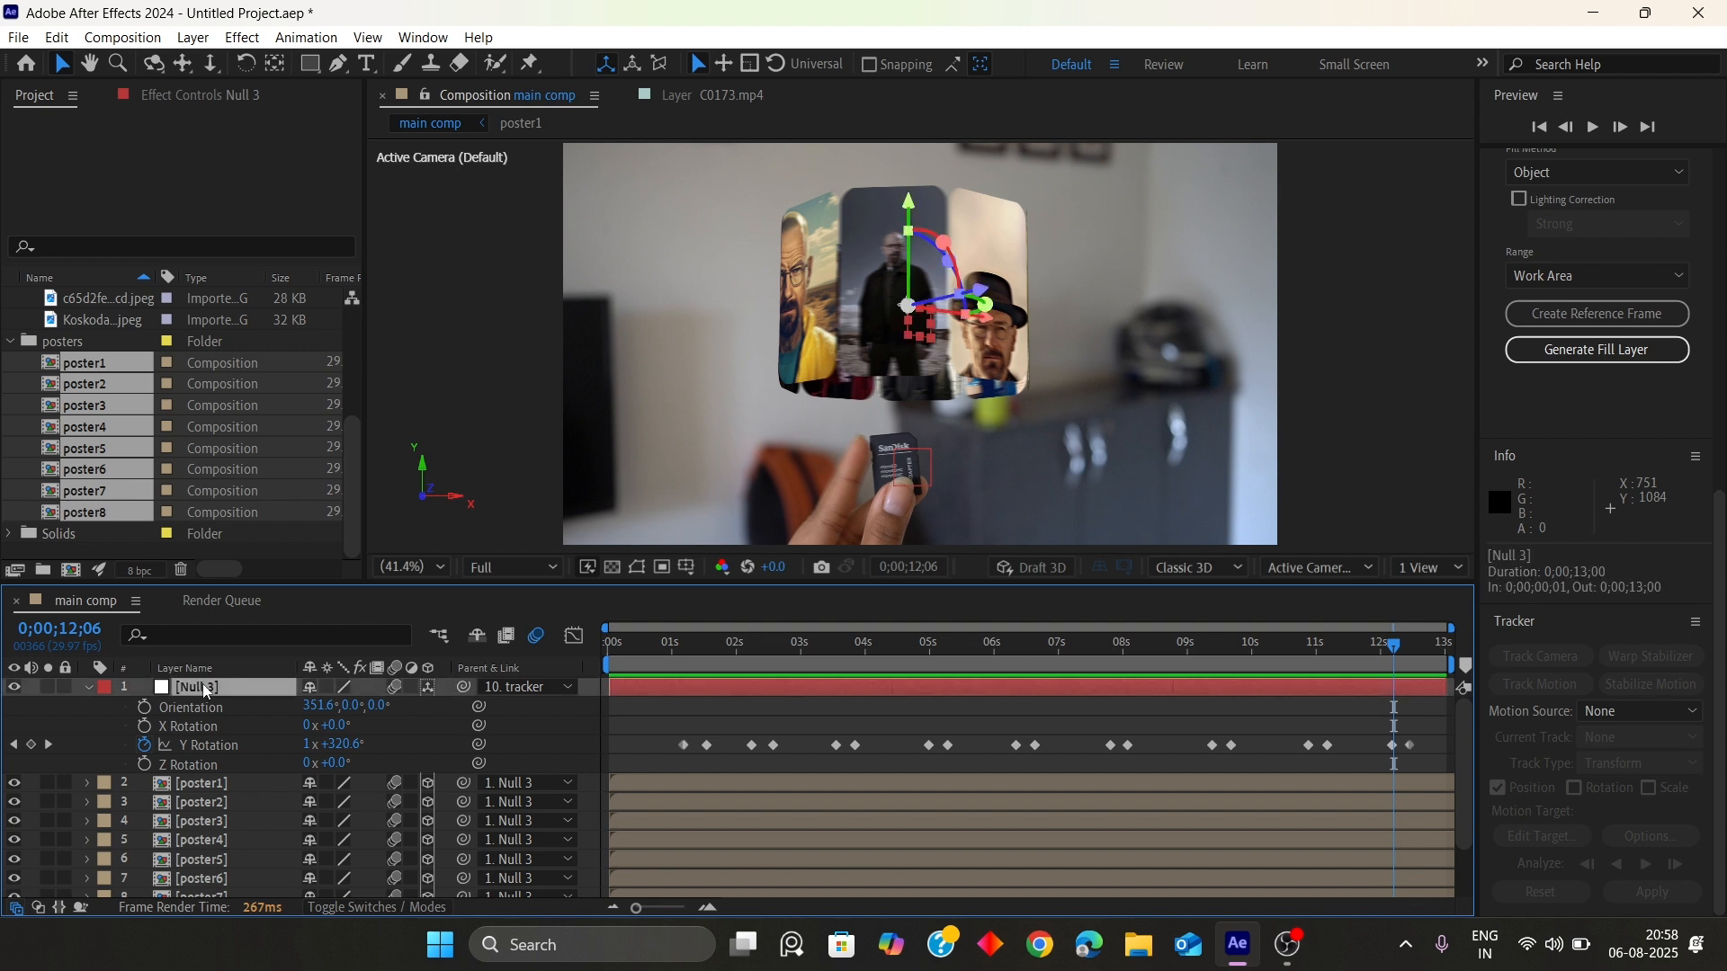
key("u")
left_click_drag(1400, 649, 1396, 652)
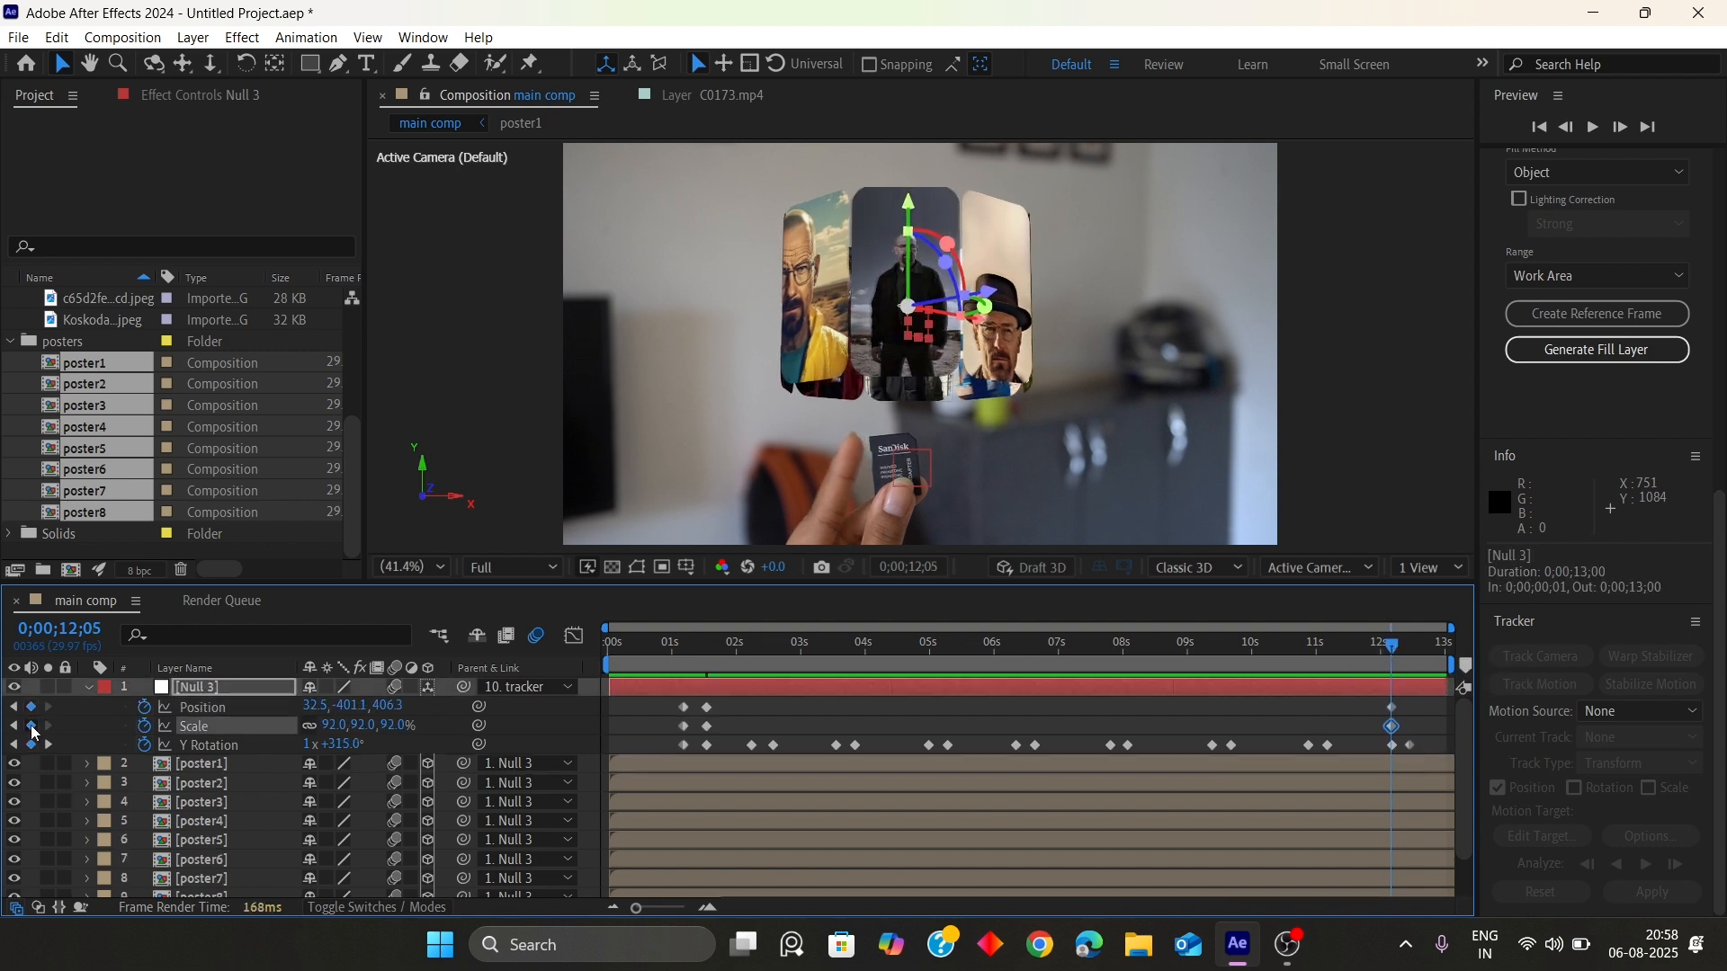
left_click_drag(1425, 644, 1412, 642)
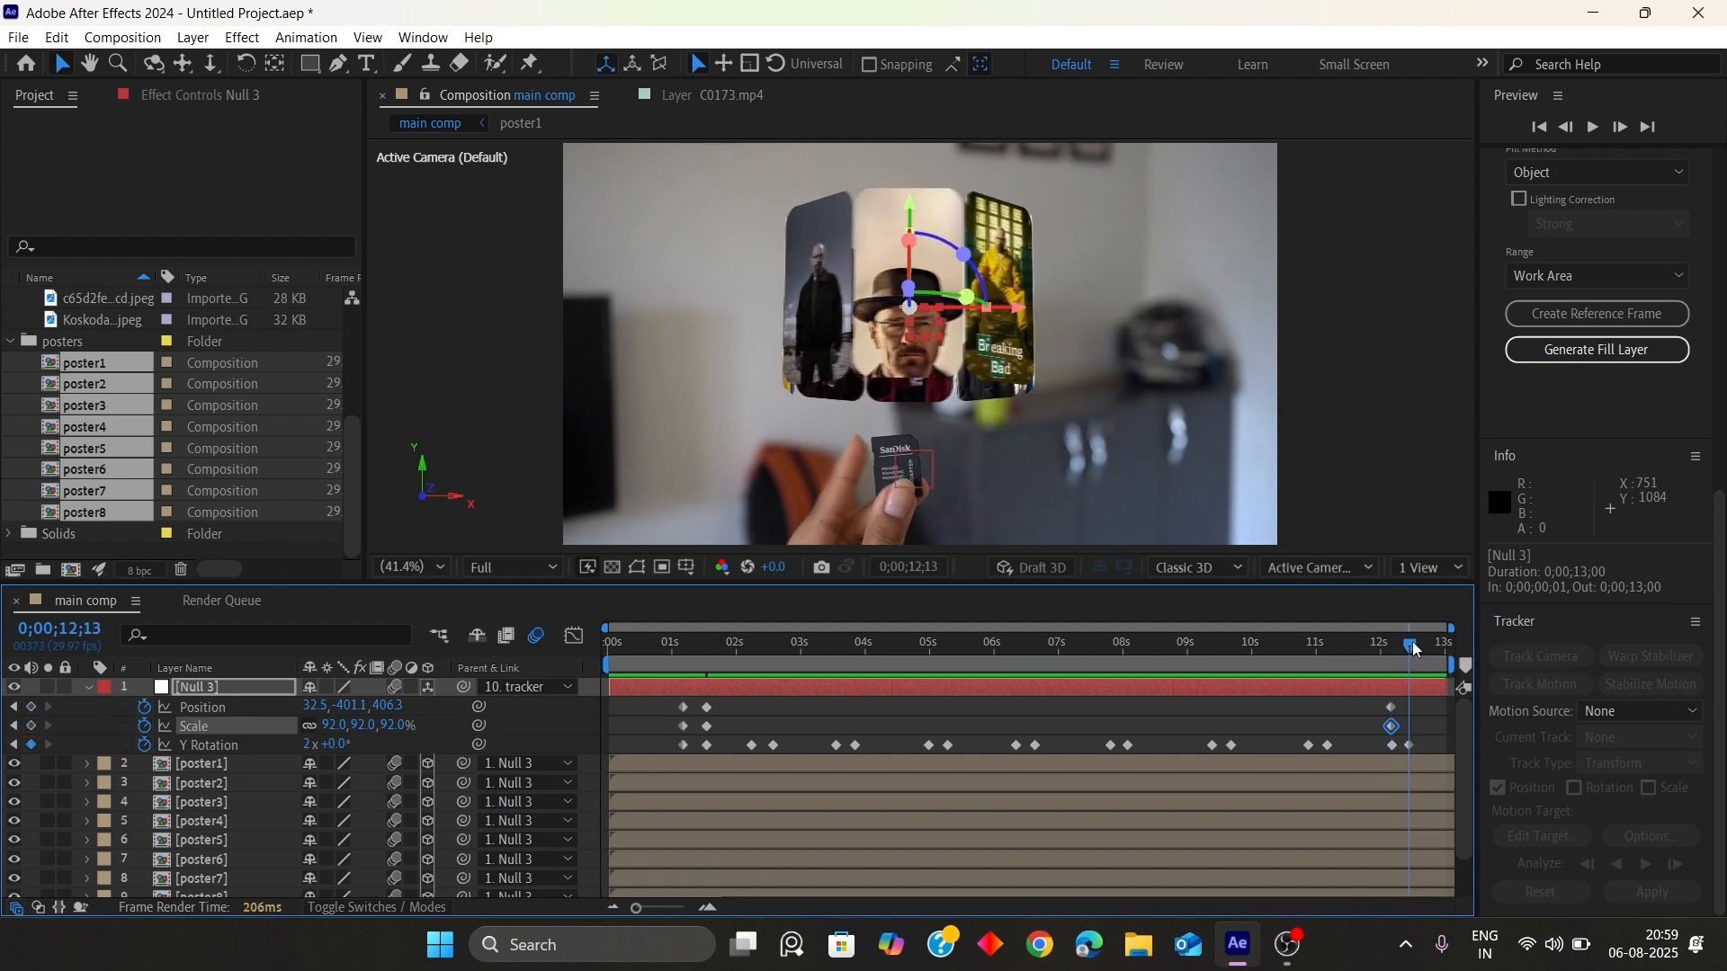
left_click_drag(913, 211, 903, 347)
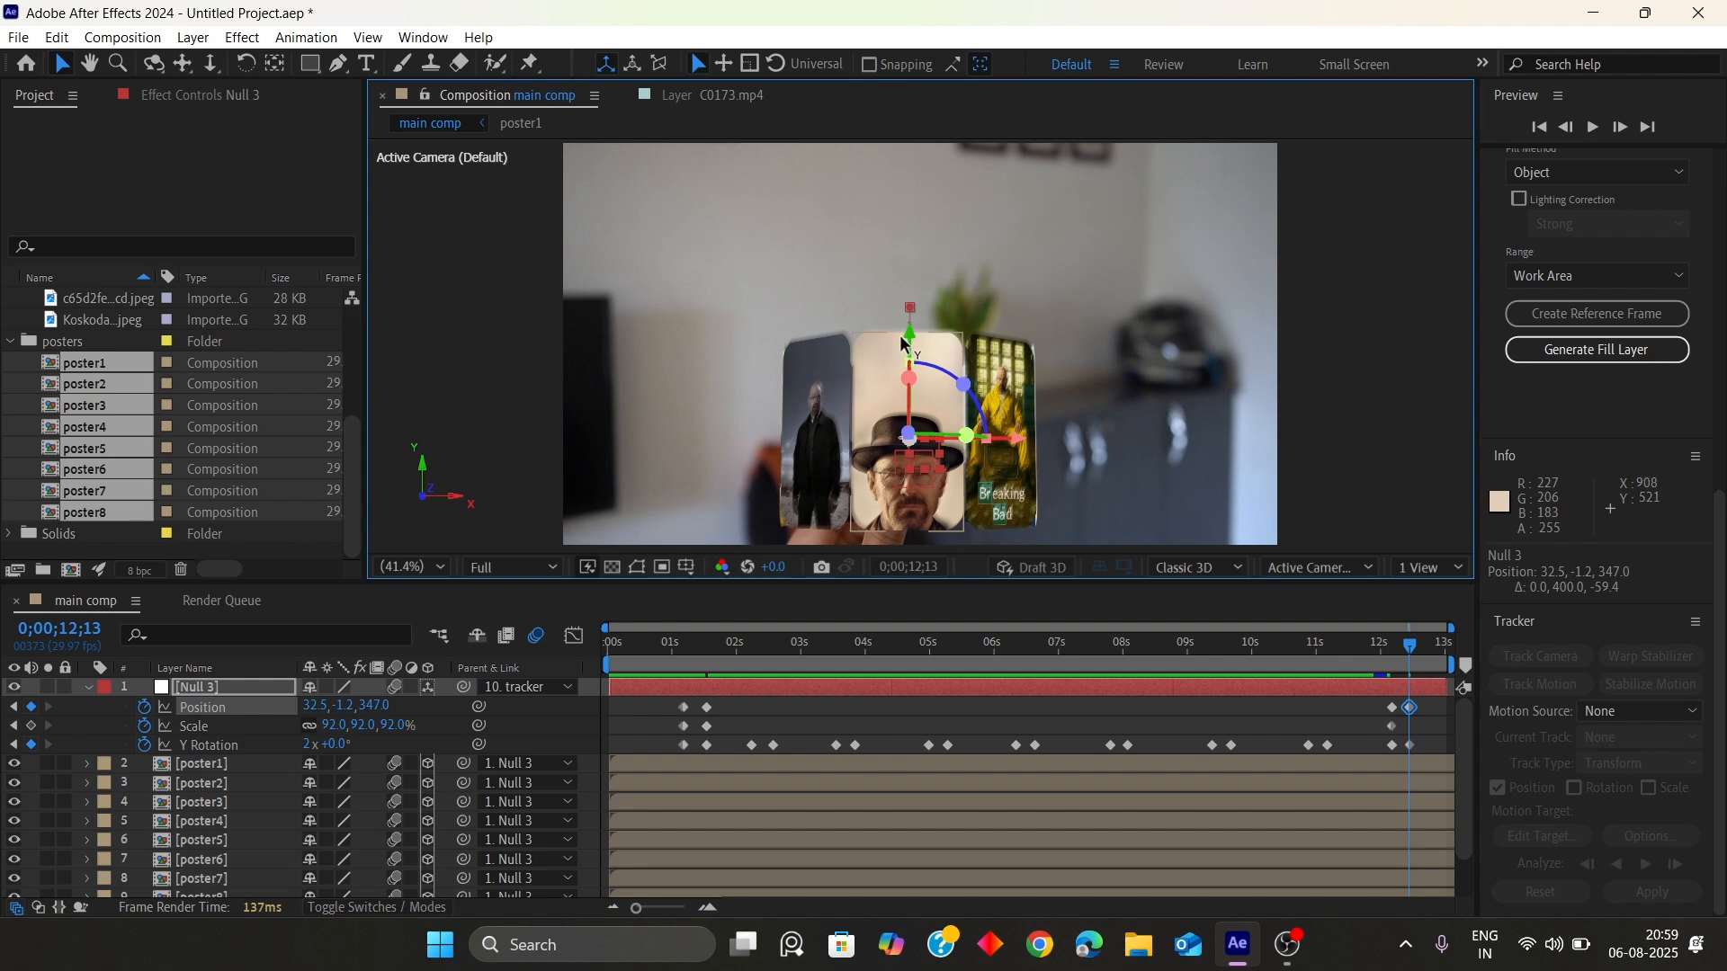
At 12;13, set Null 3's Scale to 0% so the ring shrinks back into the card, and preview from 11;06
left_click(342, 725)
key("Return")
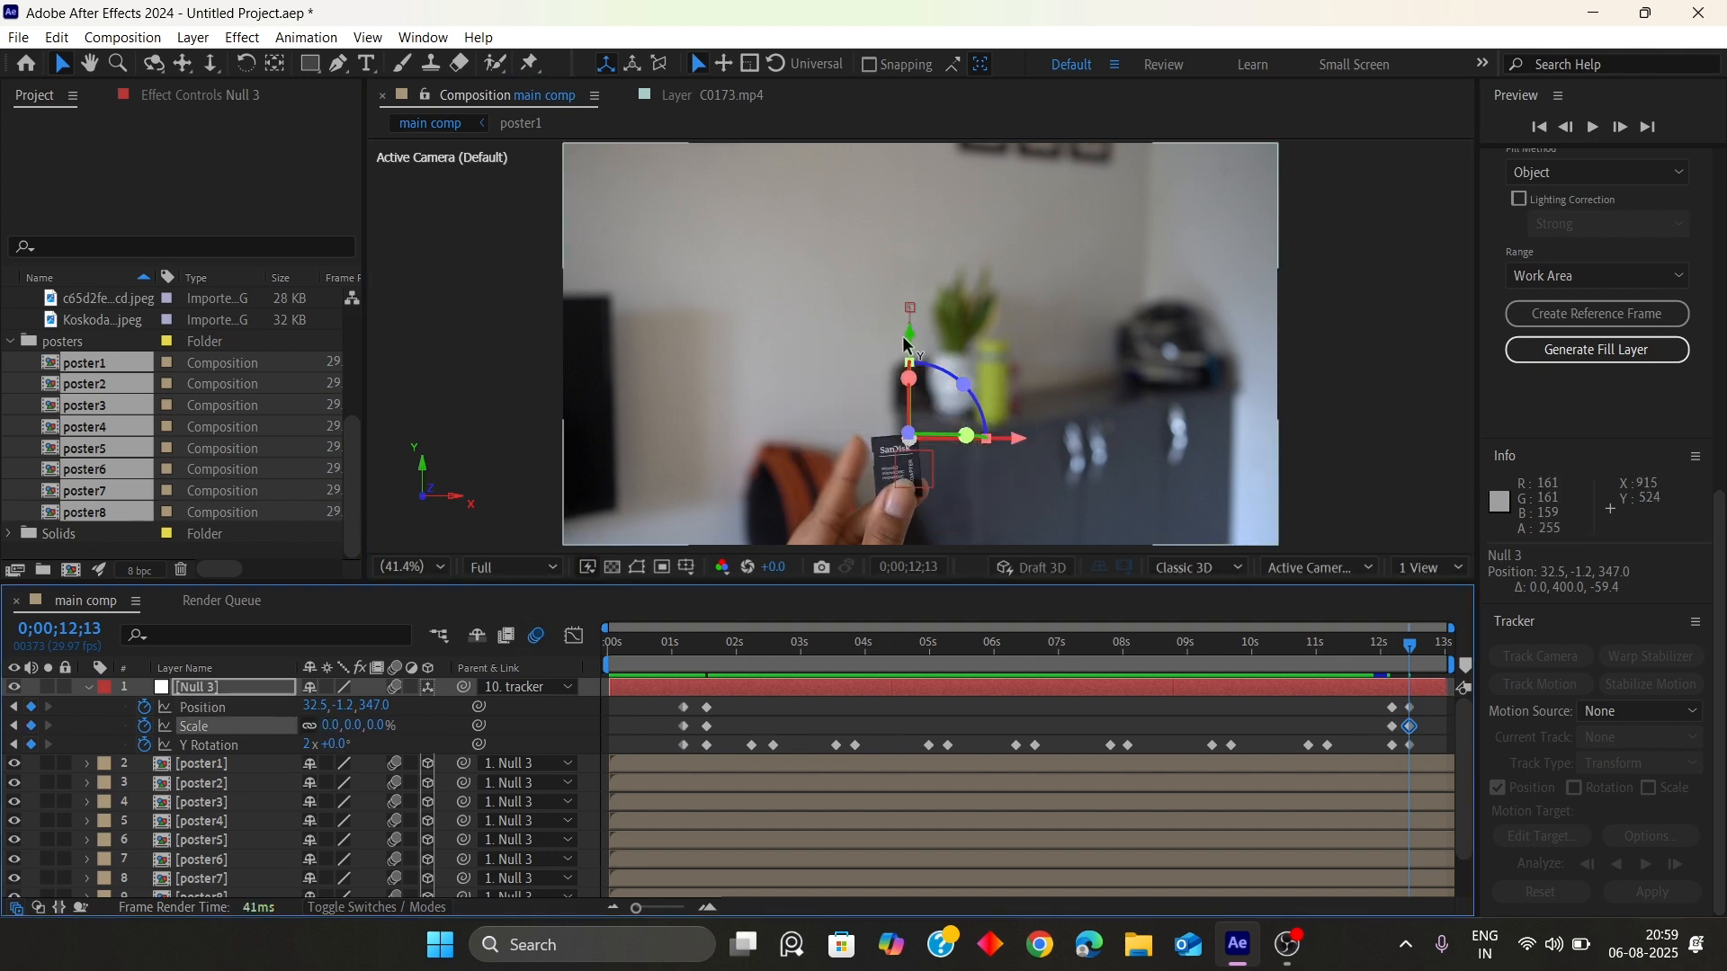
left_click(1332, 644)
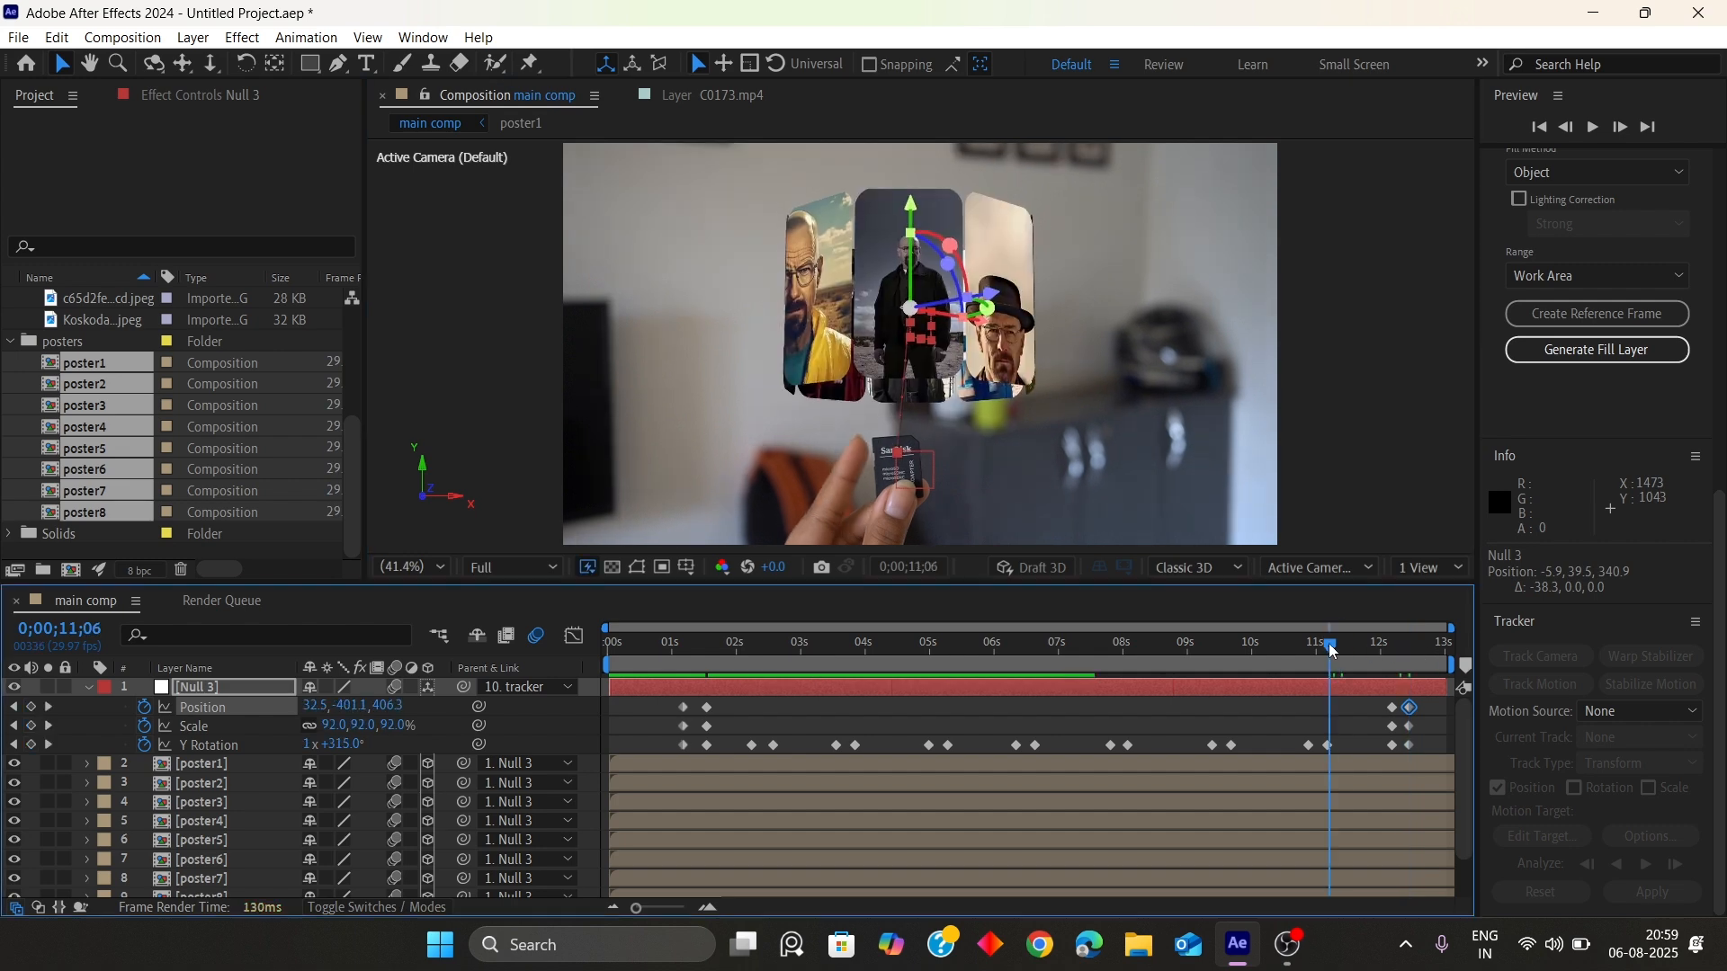
key("space")
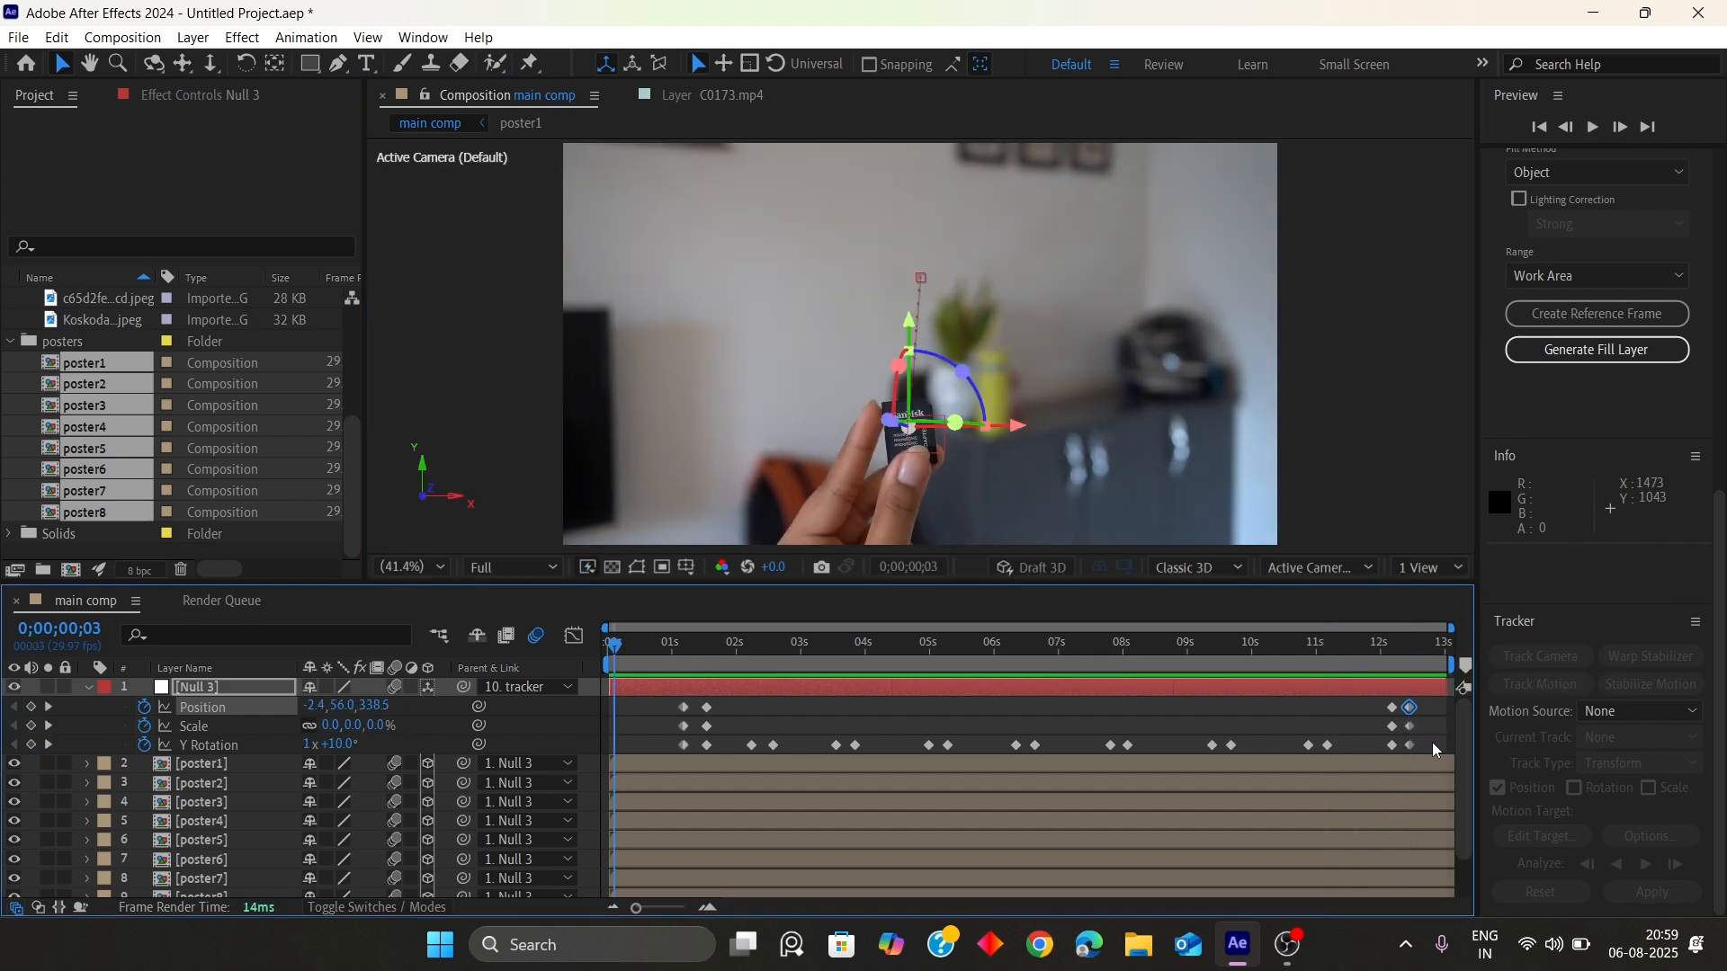
Select all of Null 3's keyframes, apply Easy Ease to them, and preview
left_click_drag(1432, 742, 574, 649)
key("F9")
key("space")
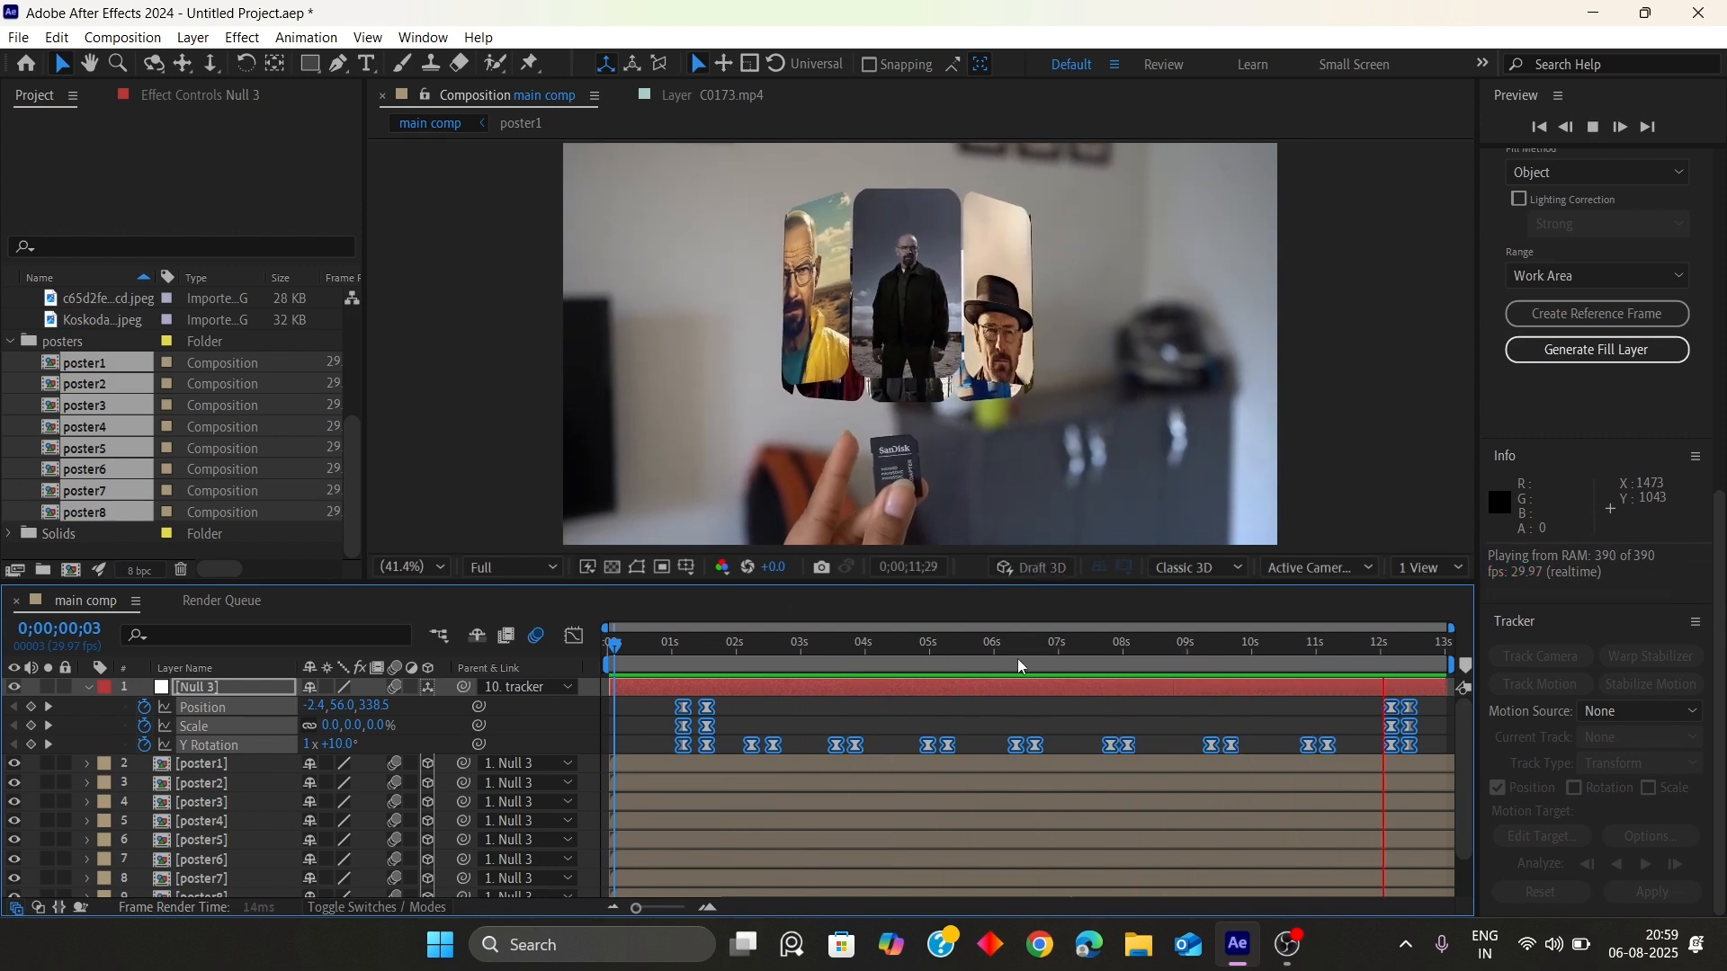
Select Null 3, the eight poster layers and the tracker layer, and pre-compose them into Pre-comp 1
left_click(935, 719)
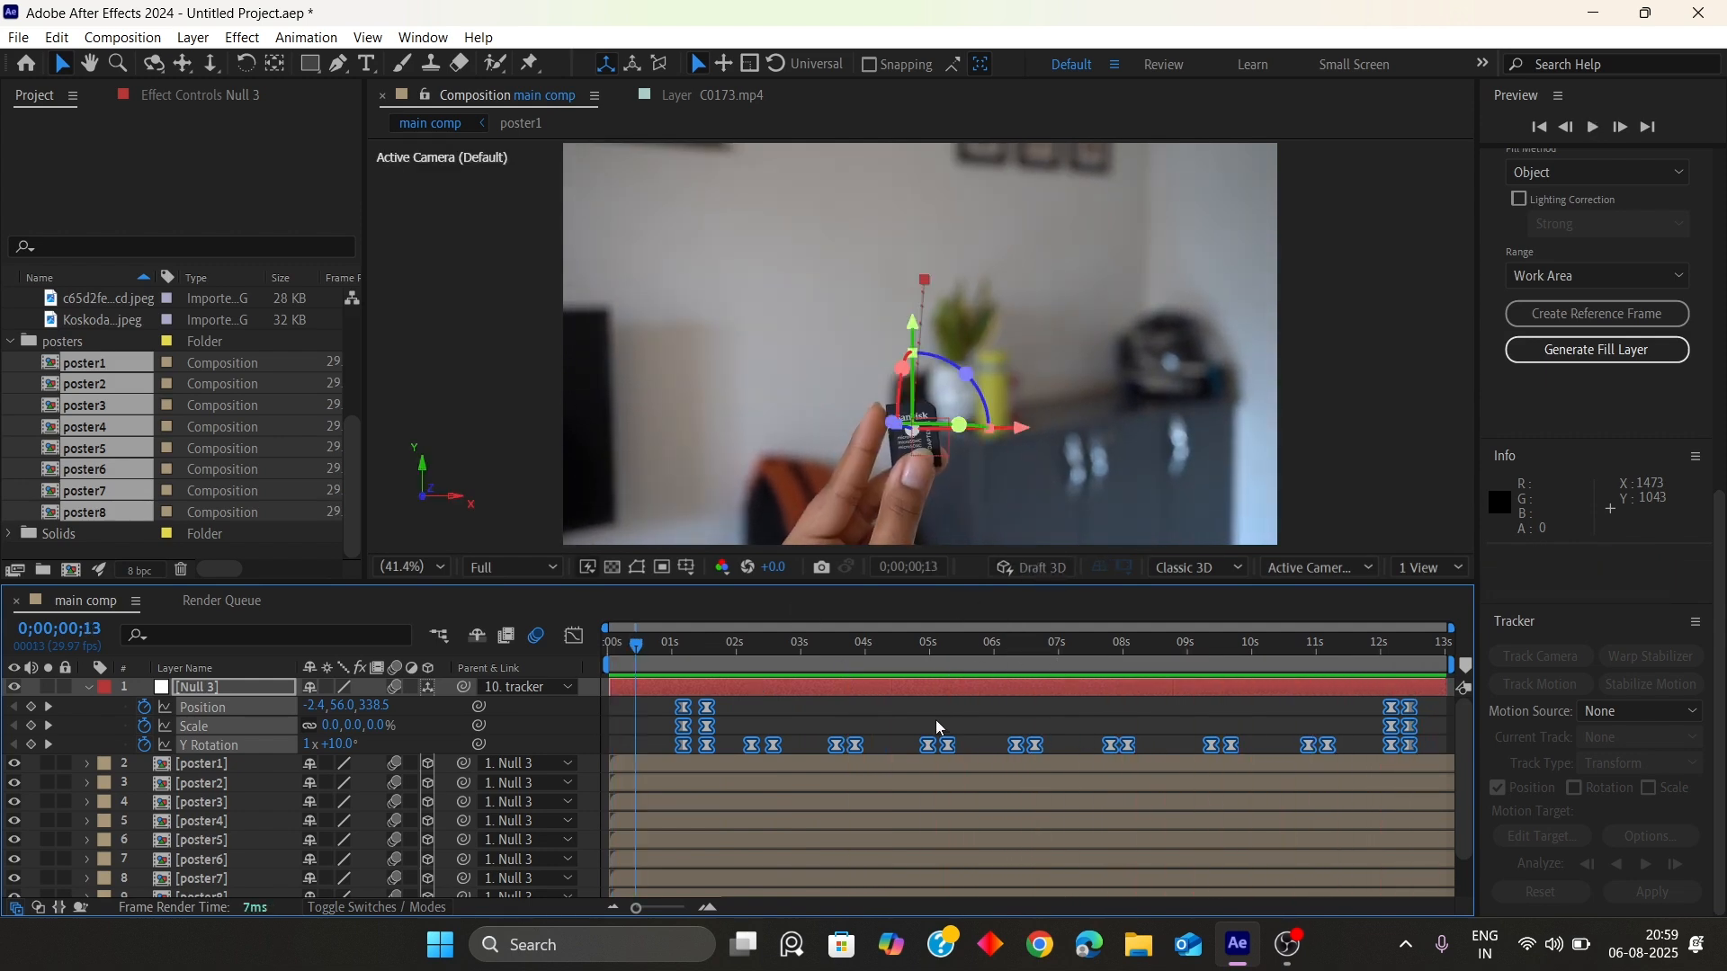
left_click(88, 688)
left_click(206, 840)
left_click(203, 709, "shift")
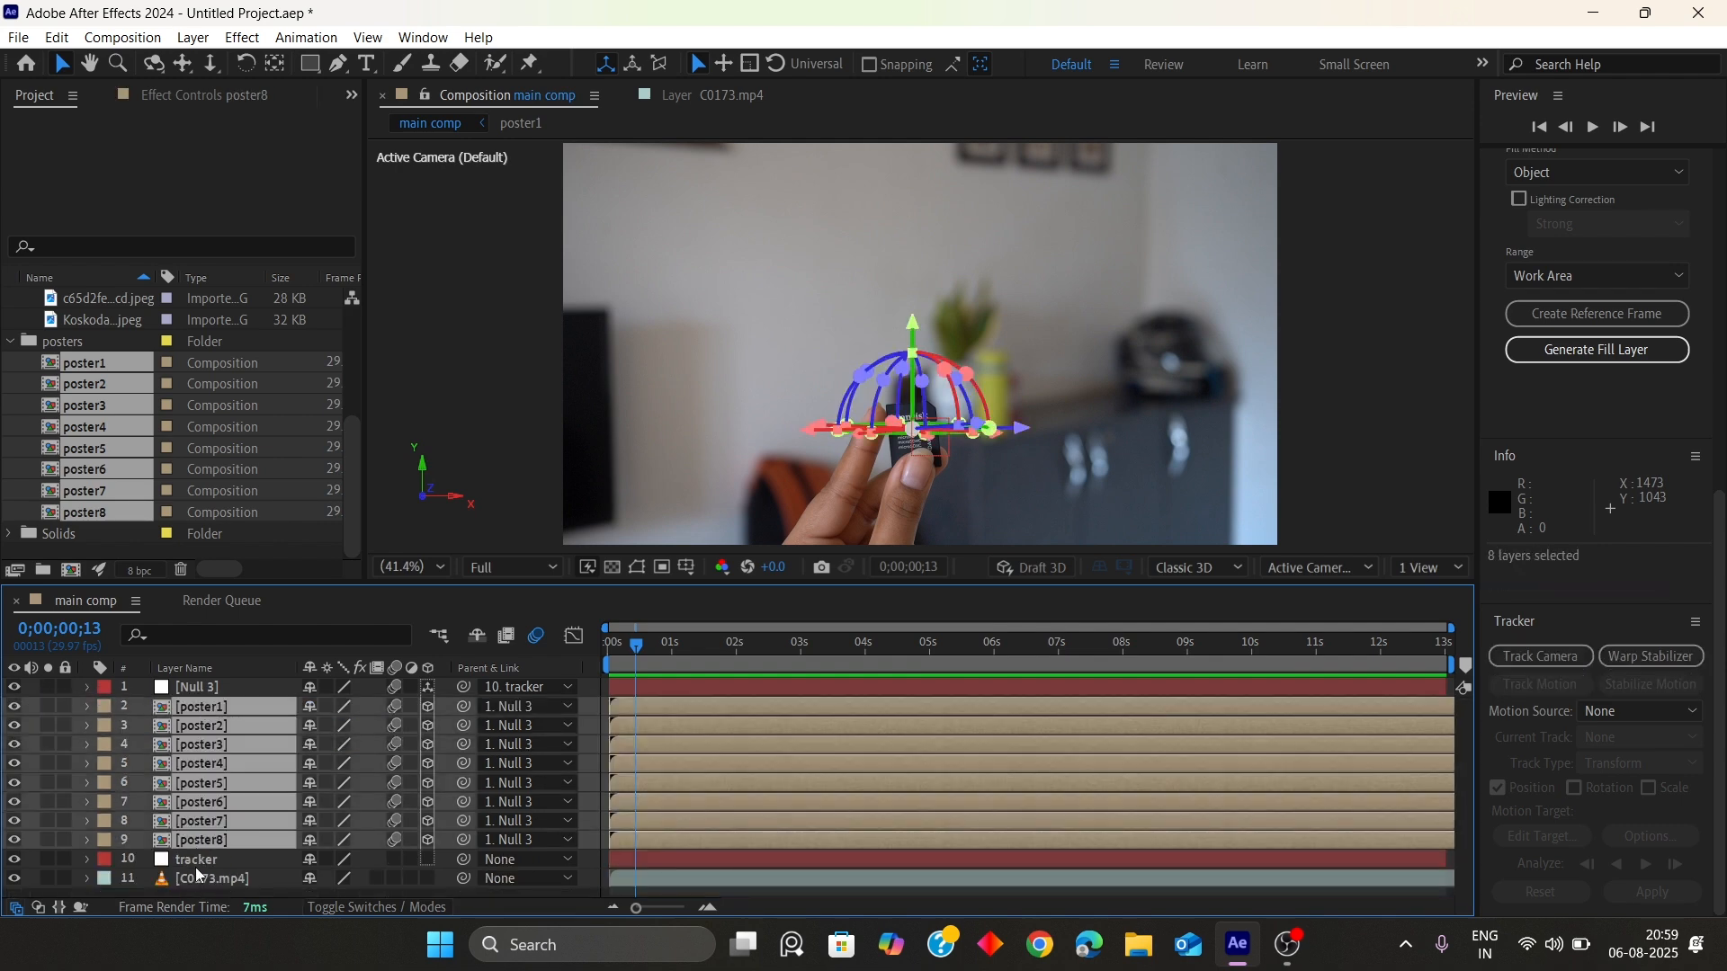
left_click(196, 867)
left_click(187, 682, "shift")
right_click(187, 681)
left_click(297, 540)
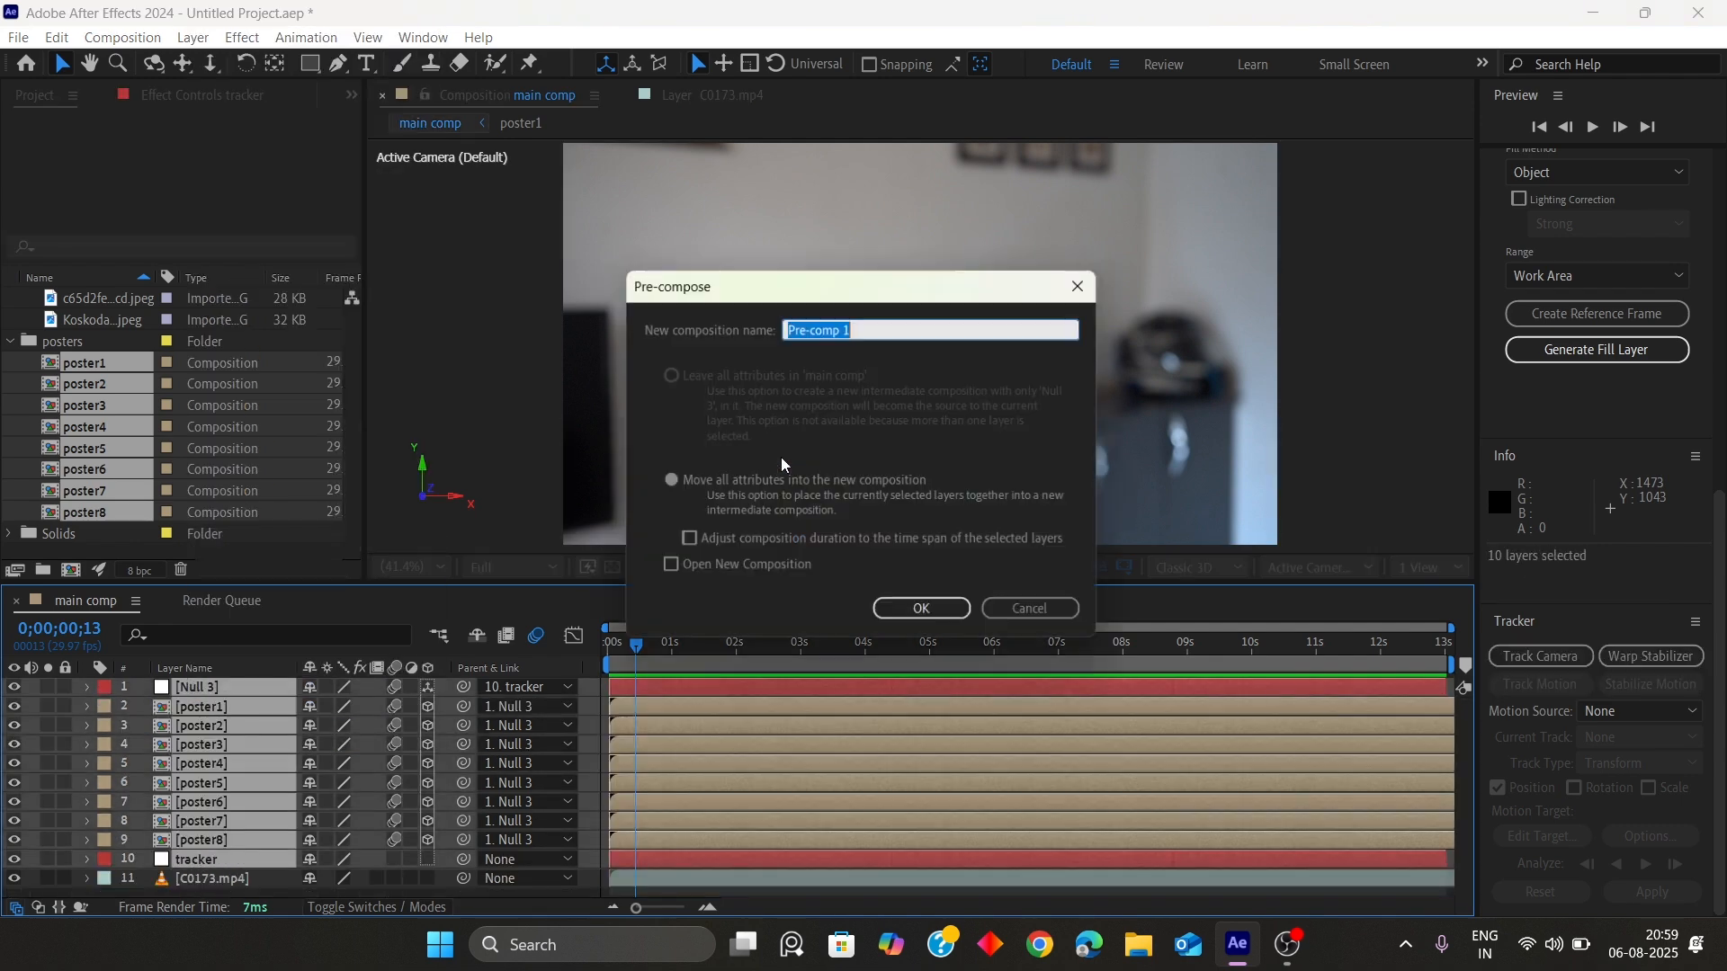
left_click(921, 609)
Apply the VR Glow effect to Pre-comp 1
left_click(238, 688)
key("ctrl+space")
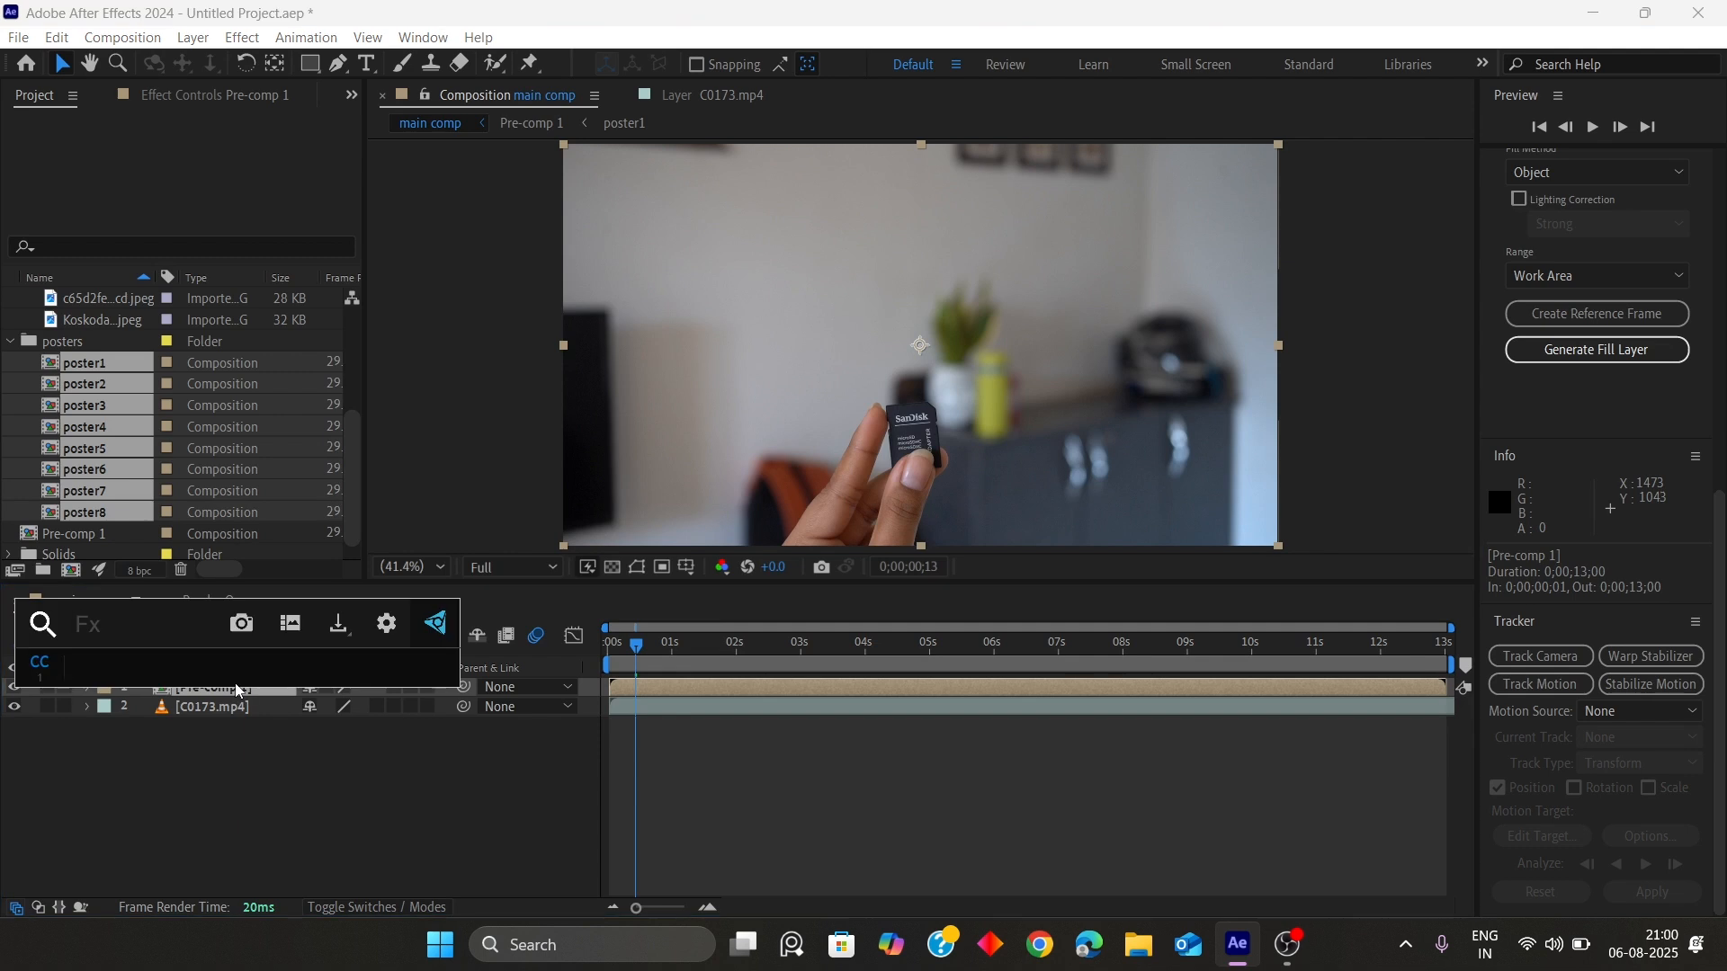
type("glo")
left_click(125, 717)
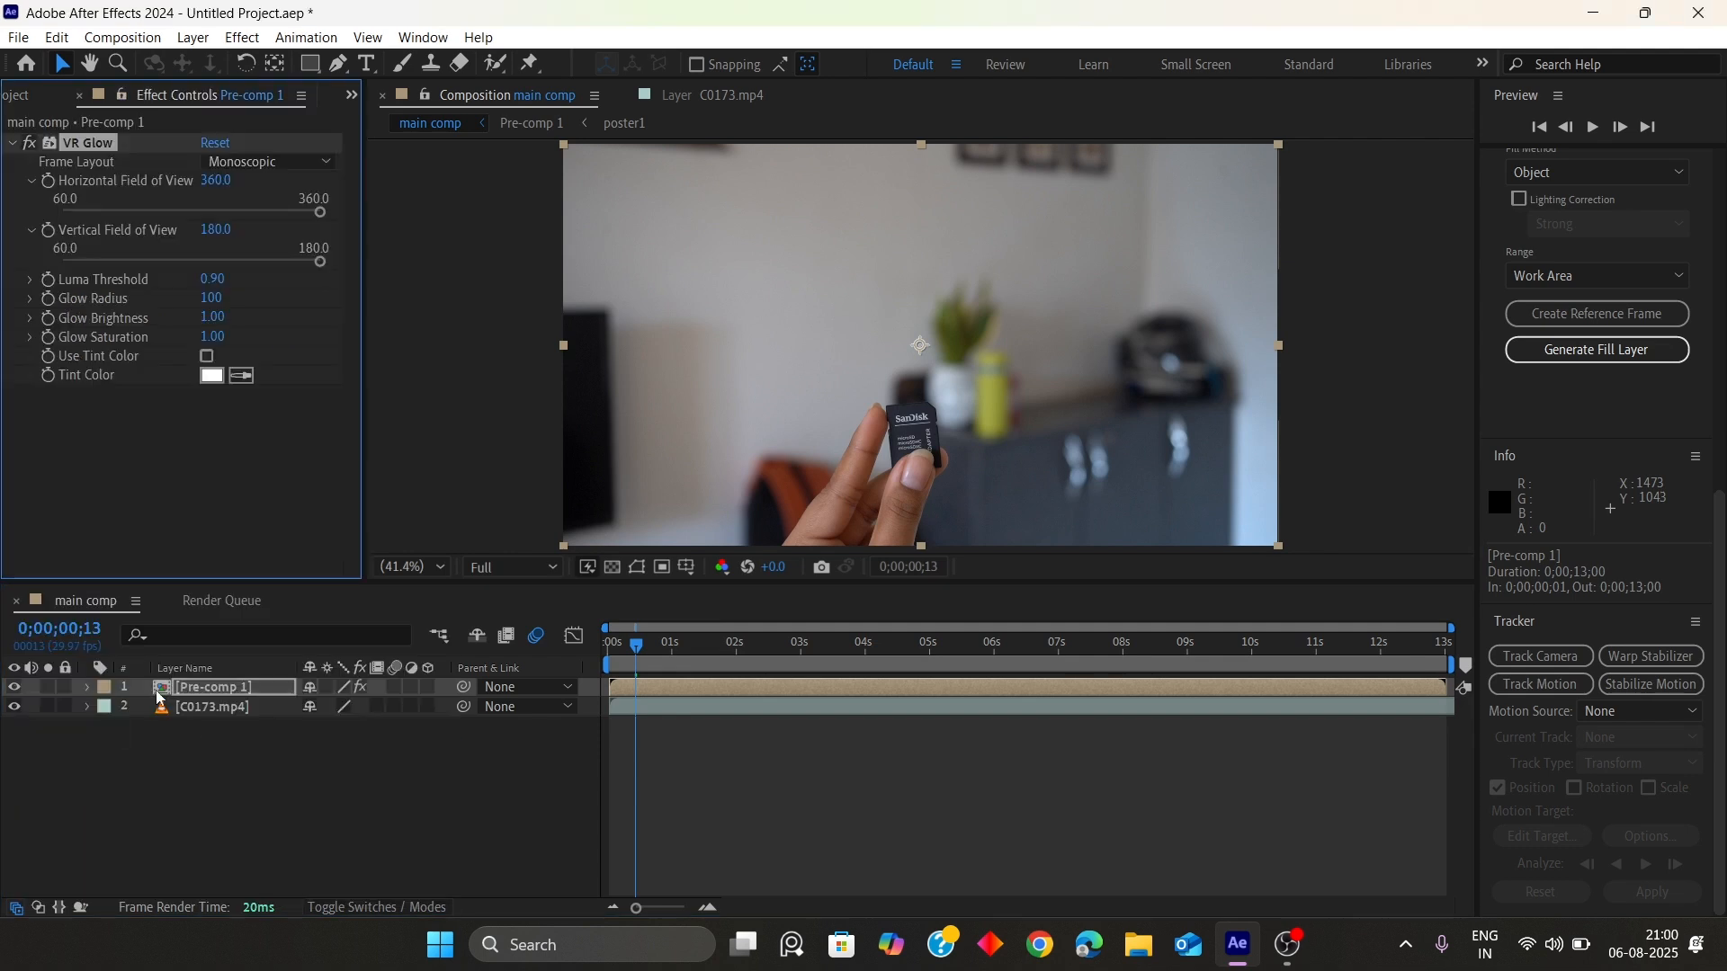
Set VR Glow's Luma Threshold to 0.84, Glow Radius to about 57, Glow Brightness to 0.30 and Glow Saturation to 10
left_click(777, 647)
mouse_move(222, 280)
left_mouse_down()
mouse_move(240, 278)
mouse_move(225, 278)
left_mouse_up()
key("space")
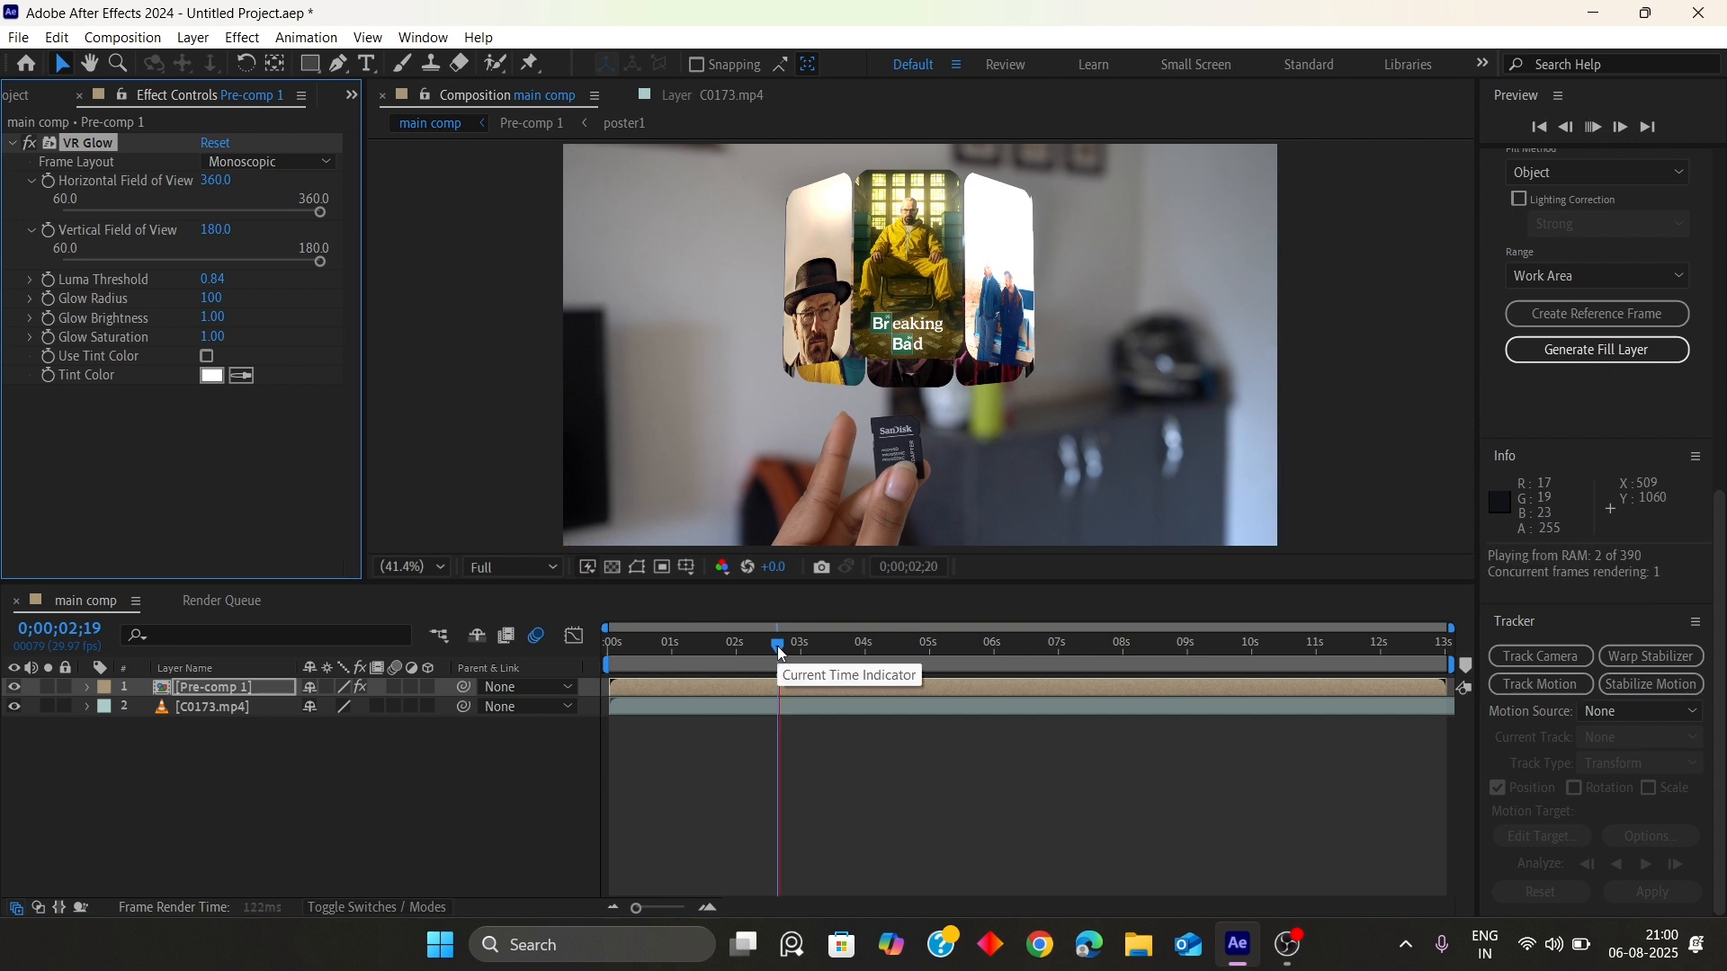
left_click(868, 655)
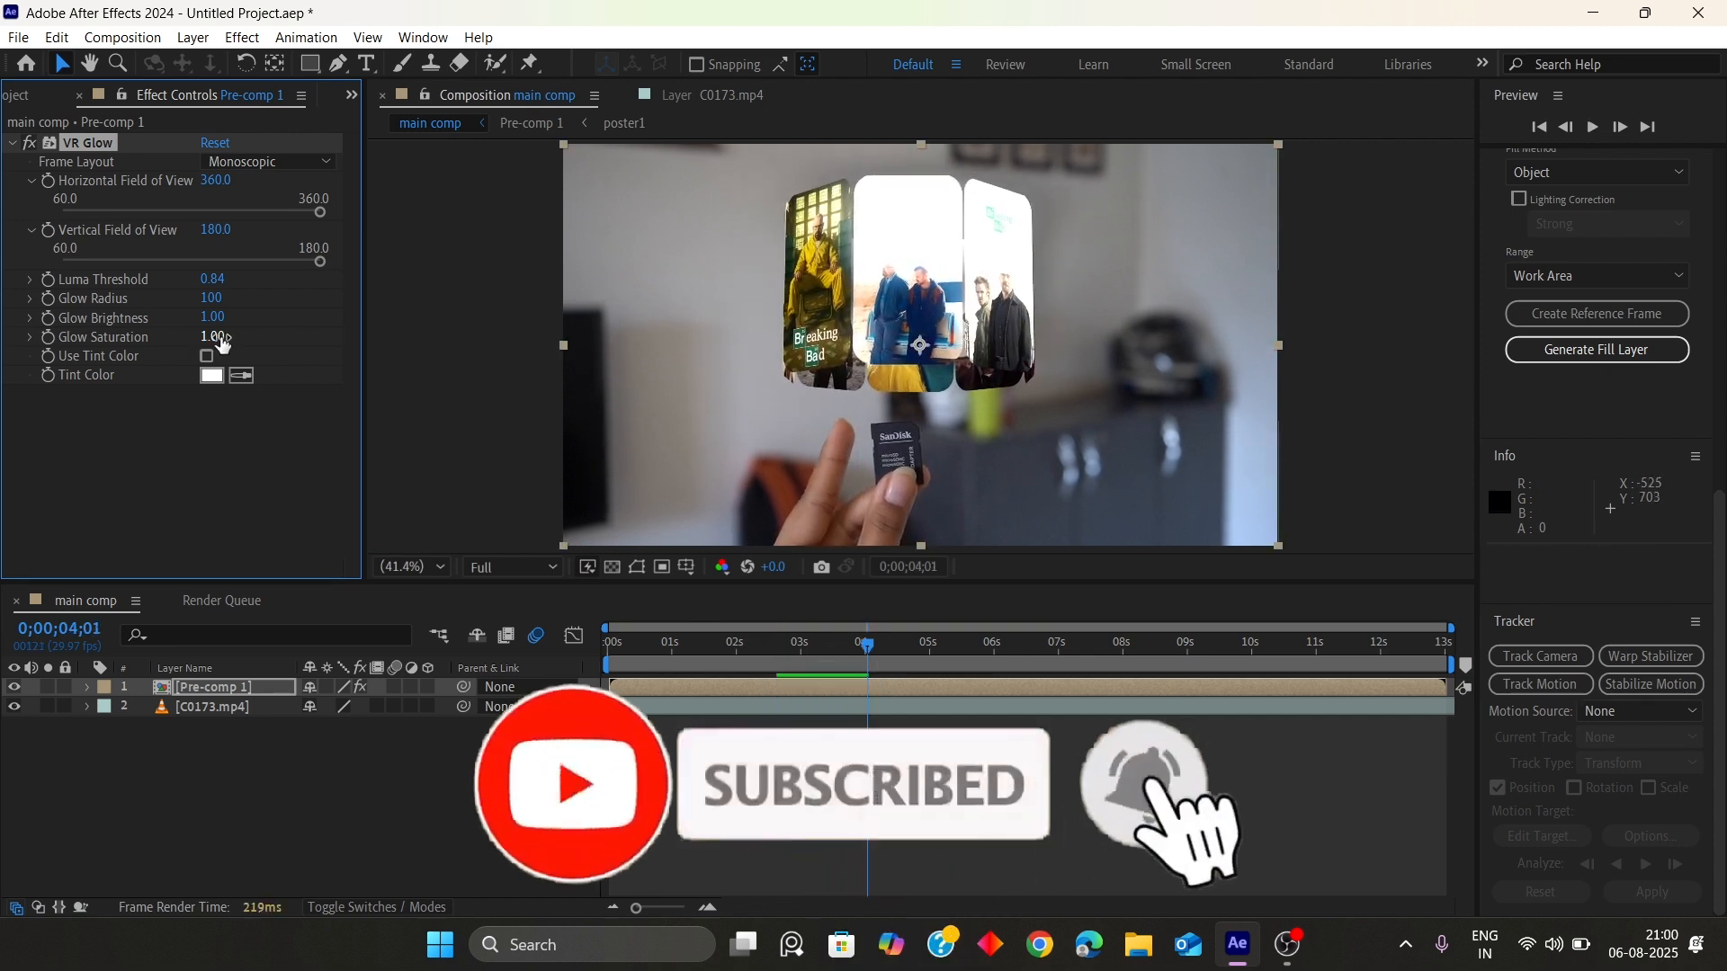
left_click_drag(212, 297, 99, 297)
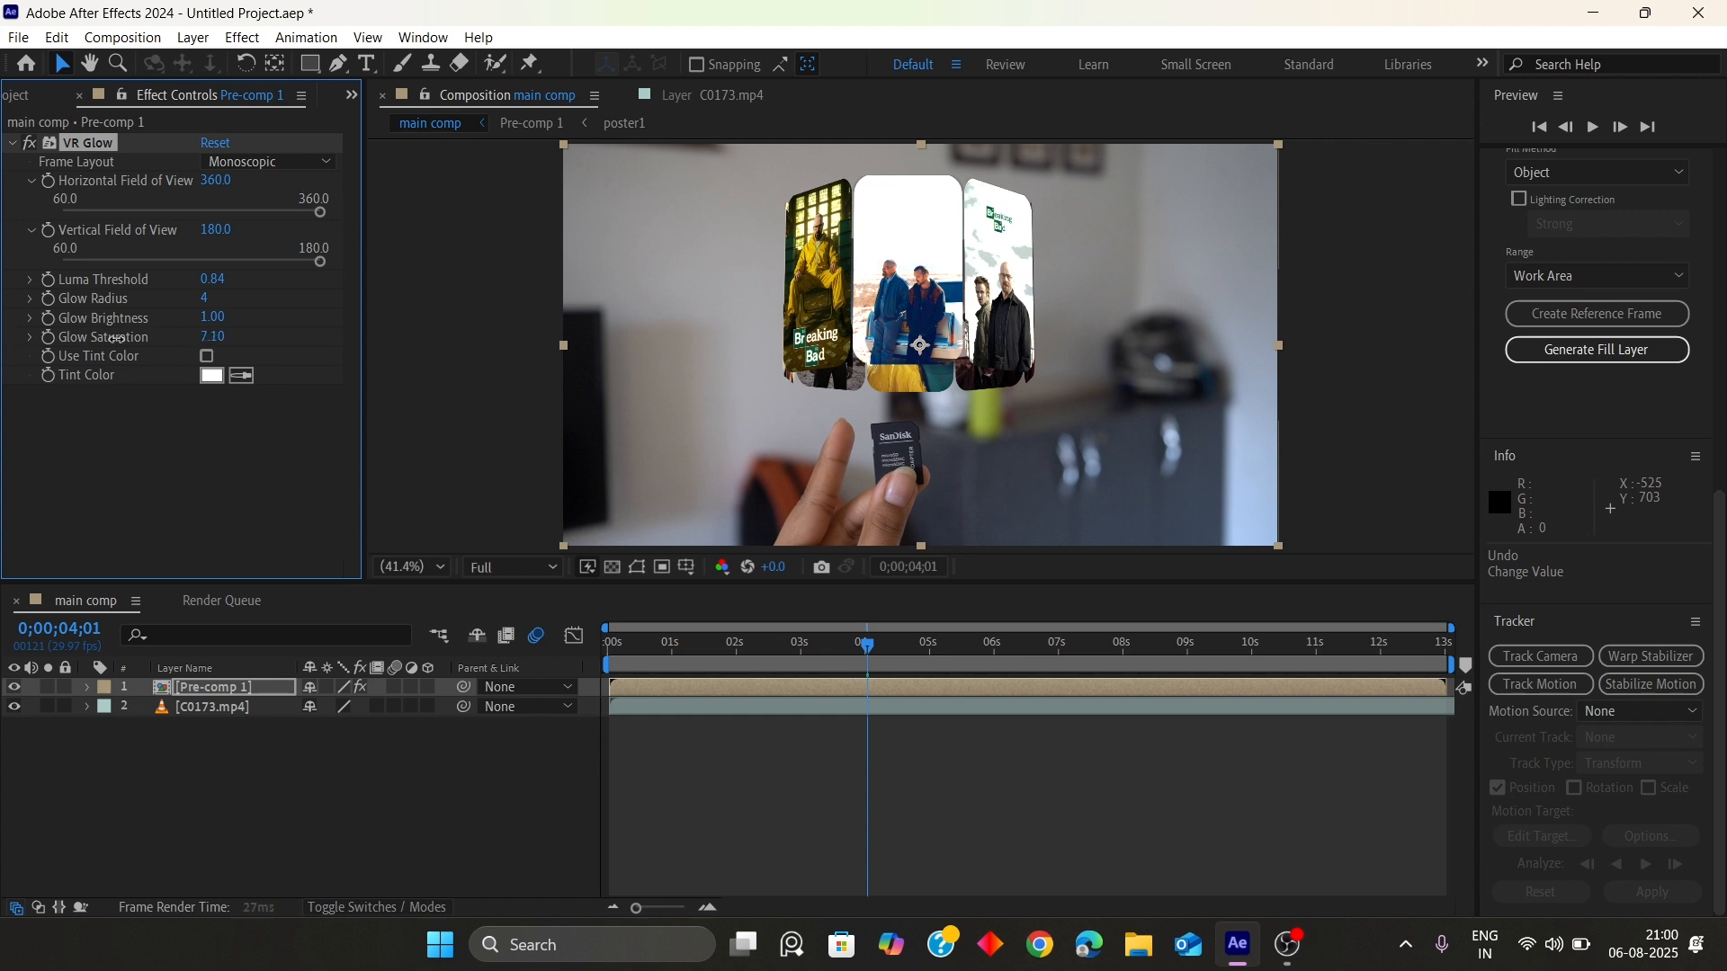
left_click_drag(411, 314, 68, 316)
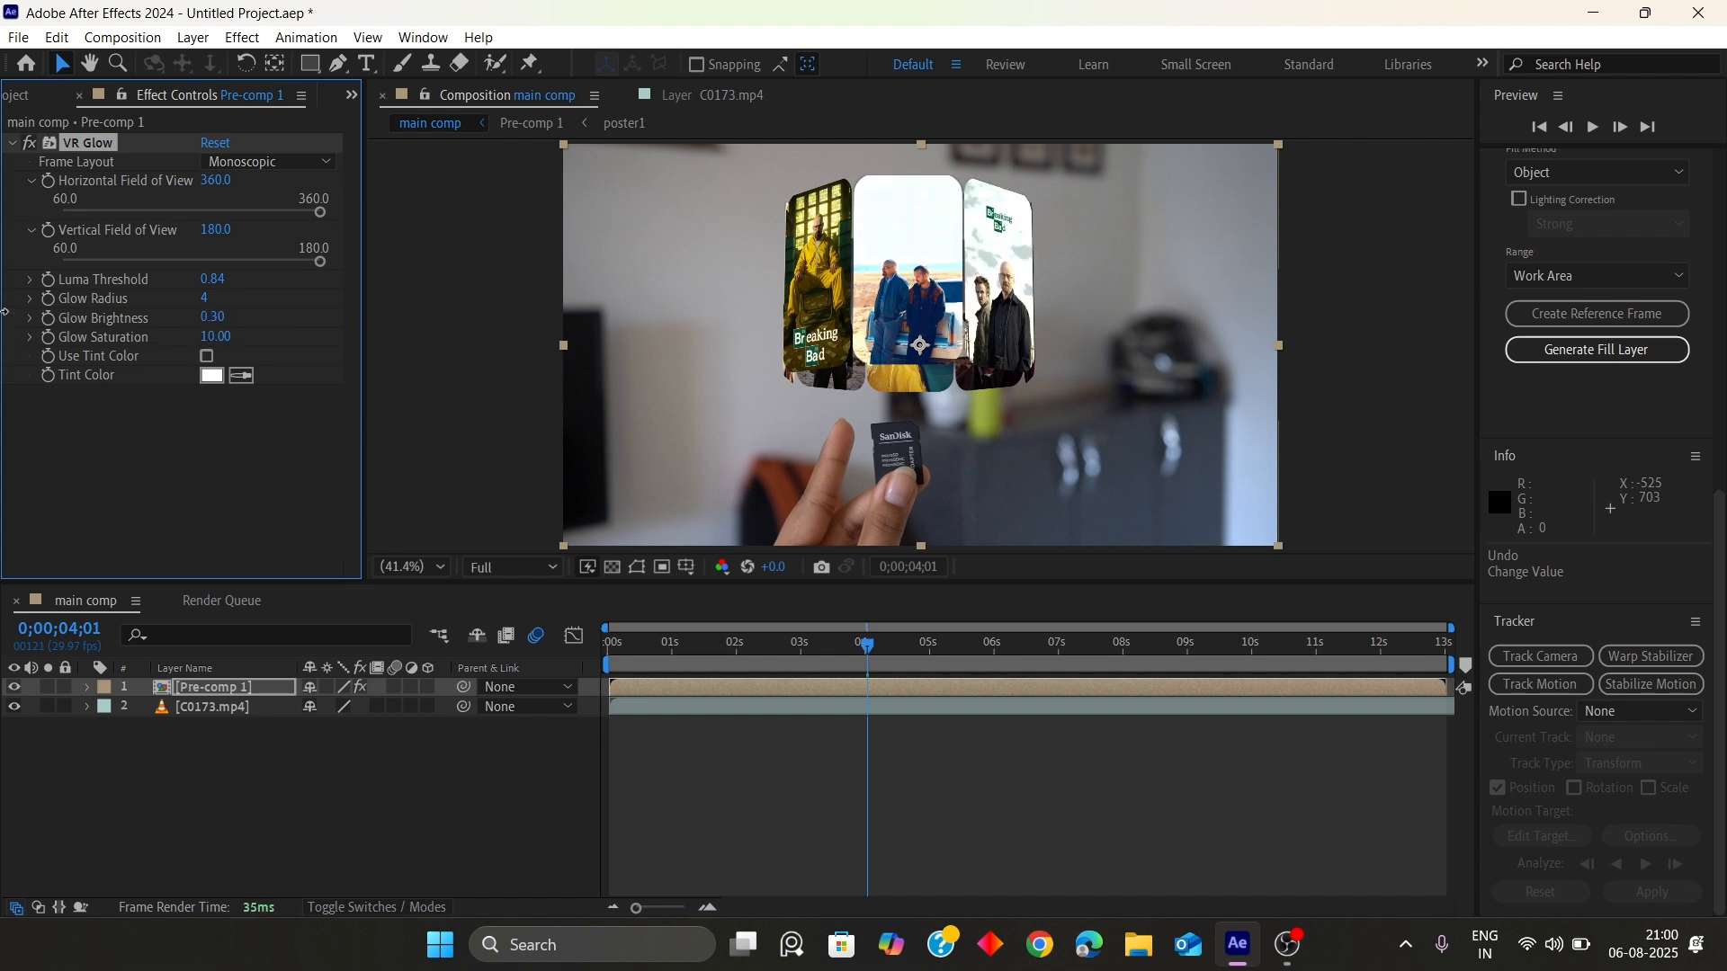
left_click_drag(213, 303, 85, 296)
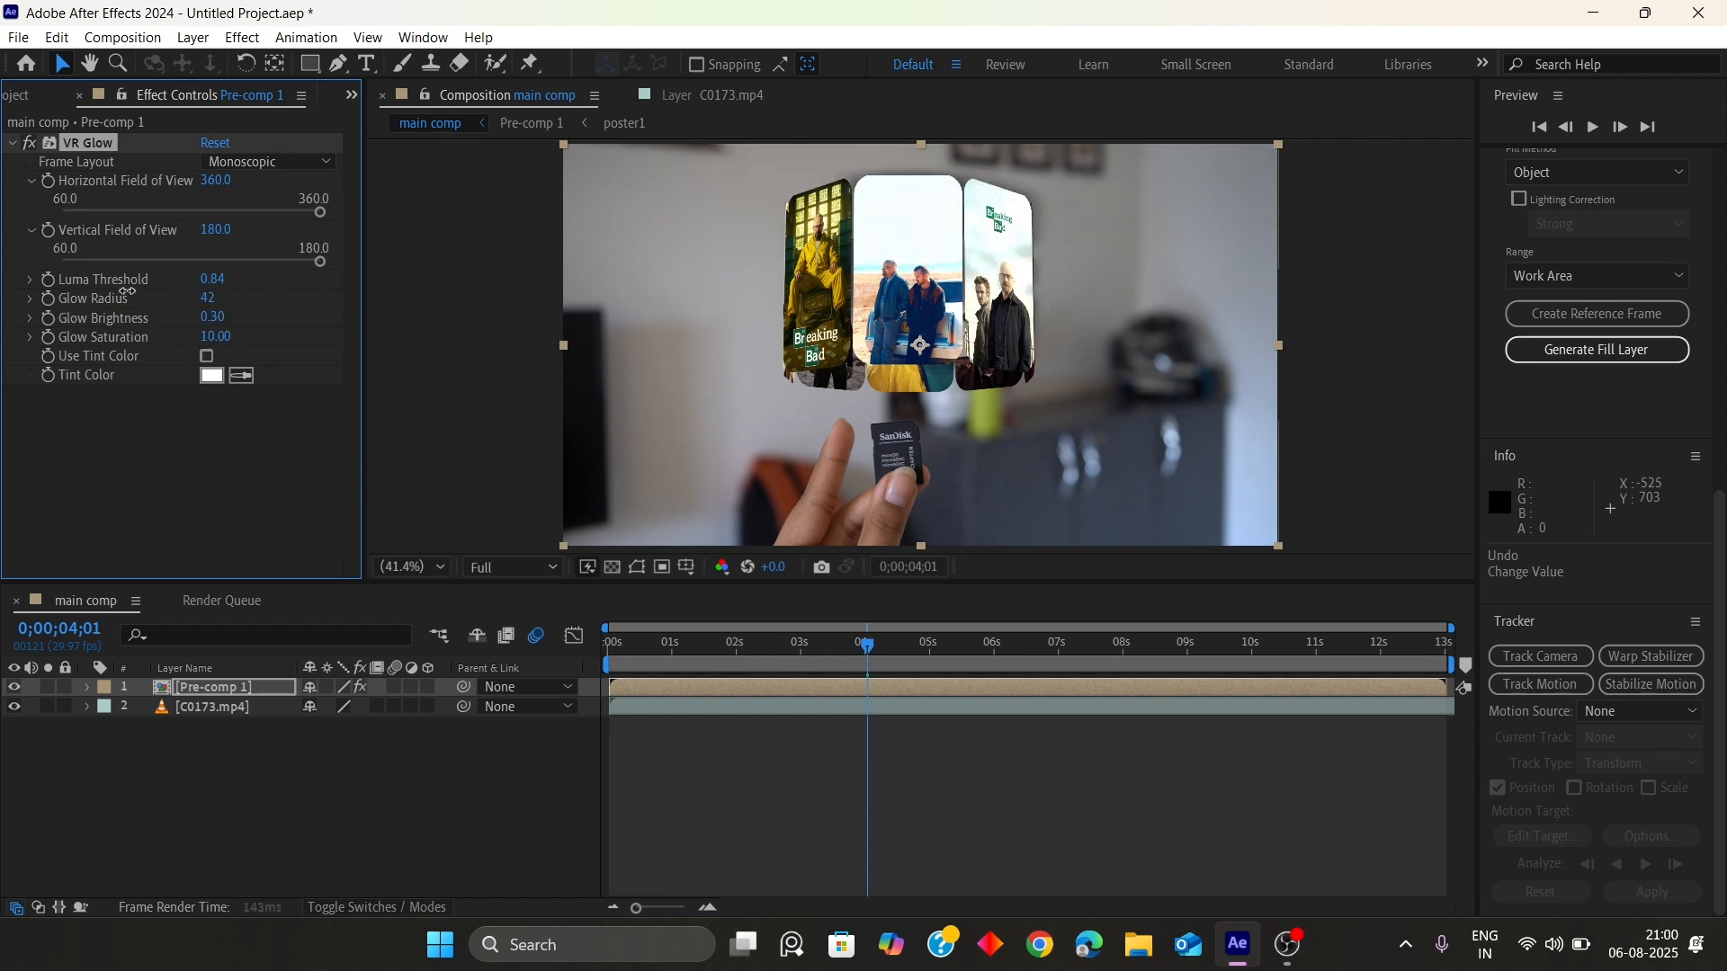
left_click(223, 453)
Preview the finished animation from the start in the maximized composition viewer
left_click_drag(850, 644, 467, 635)
key("space")
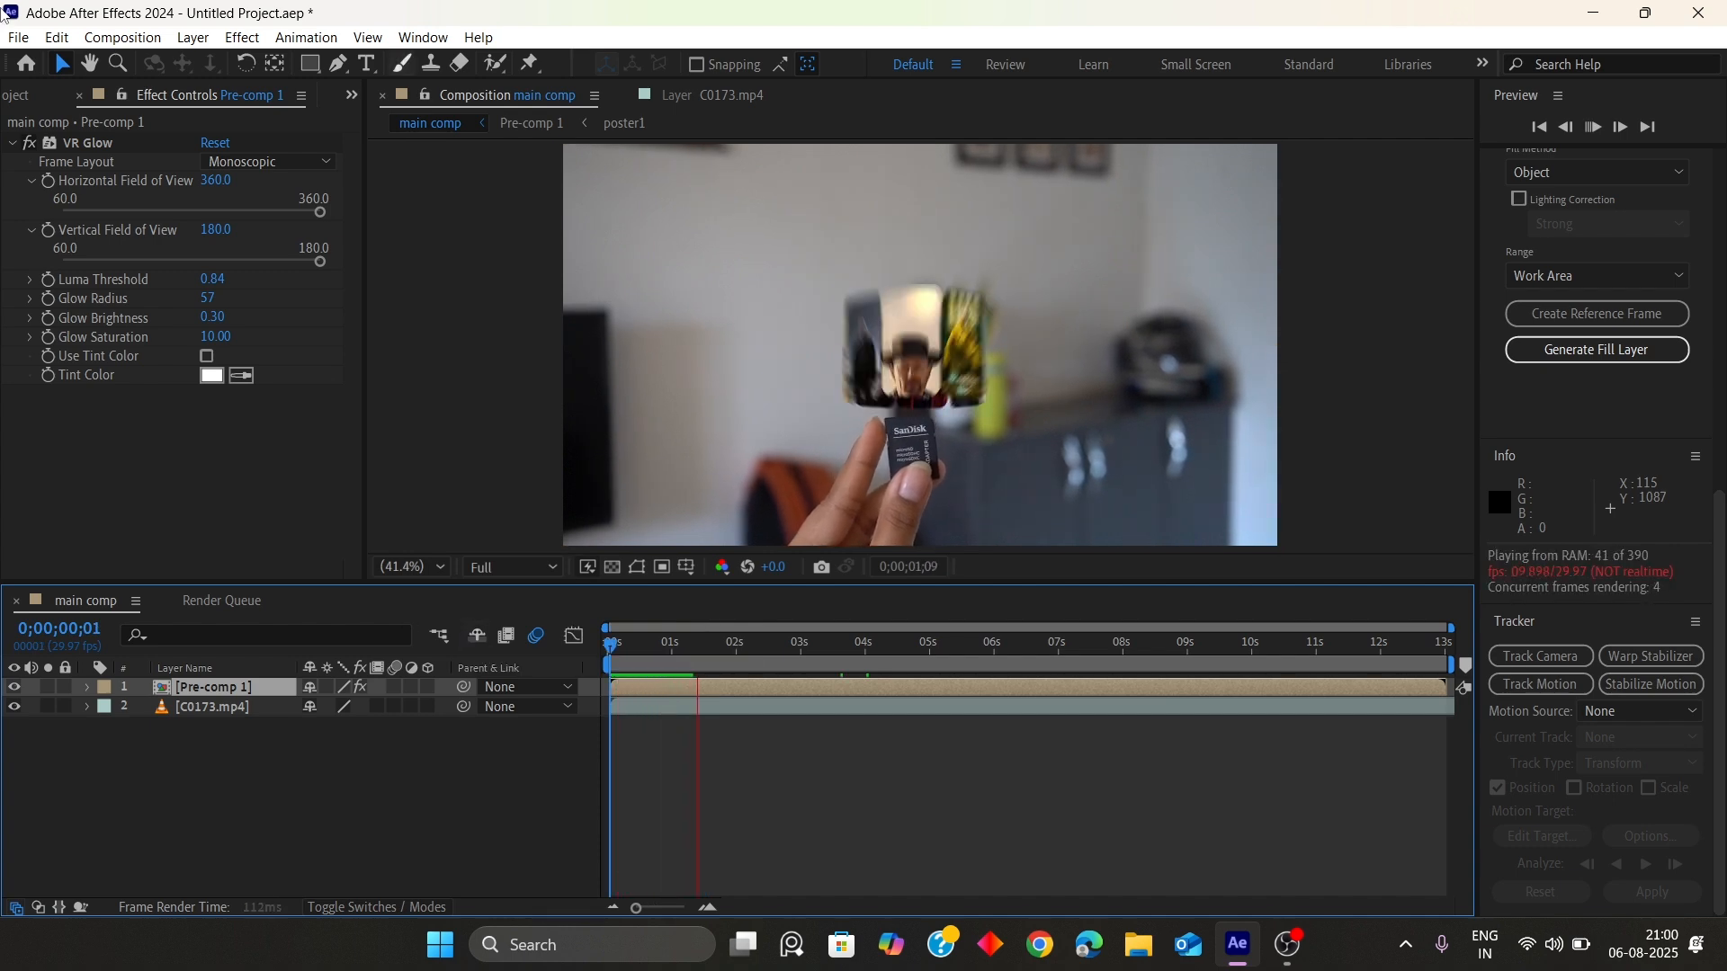
key("grave")
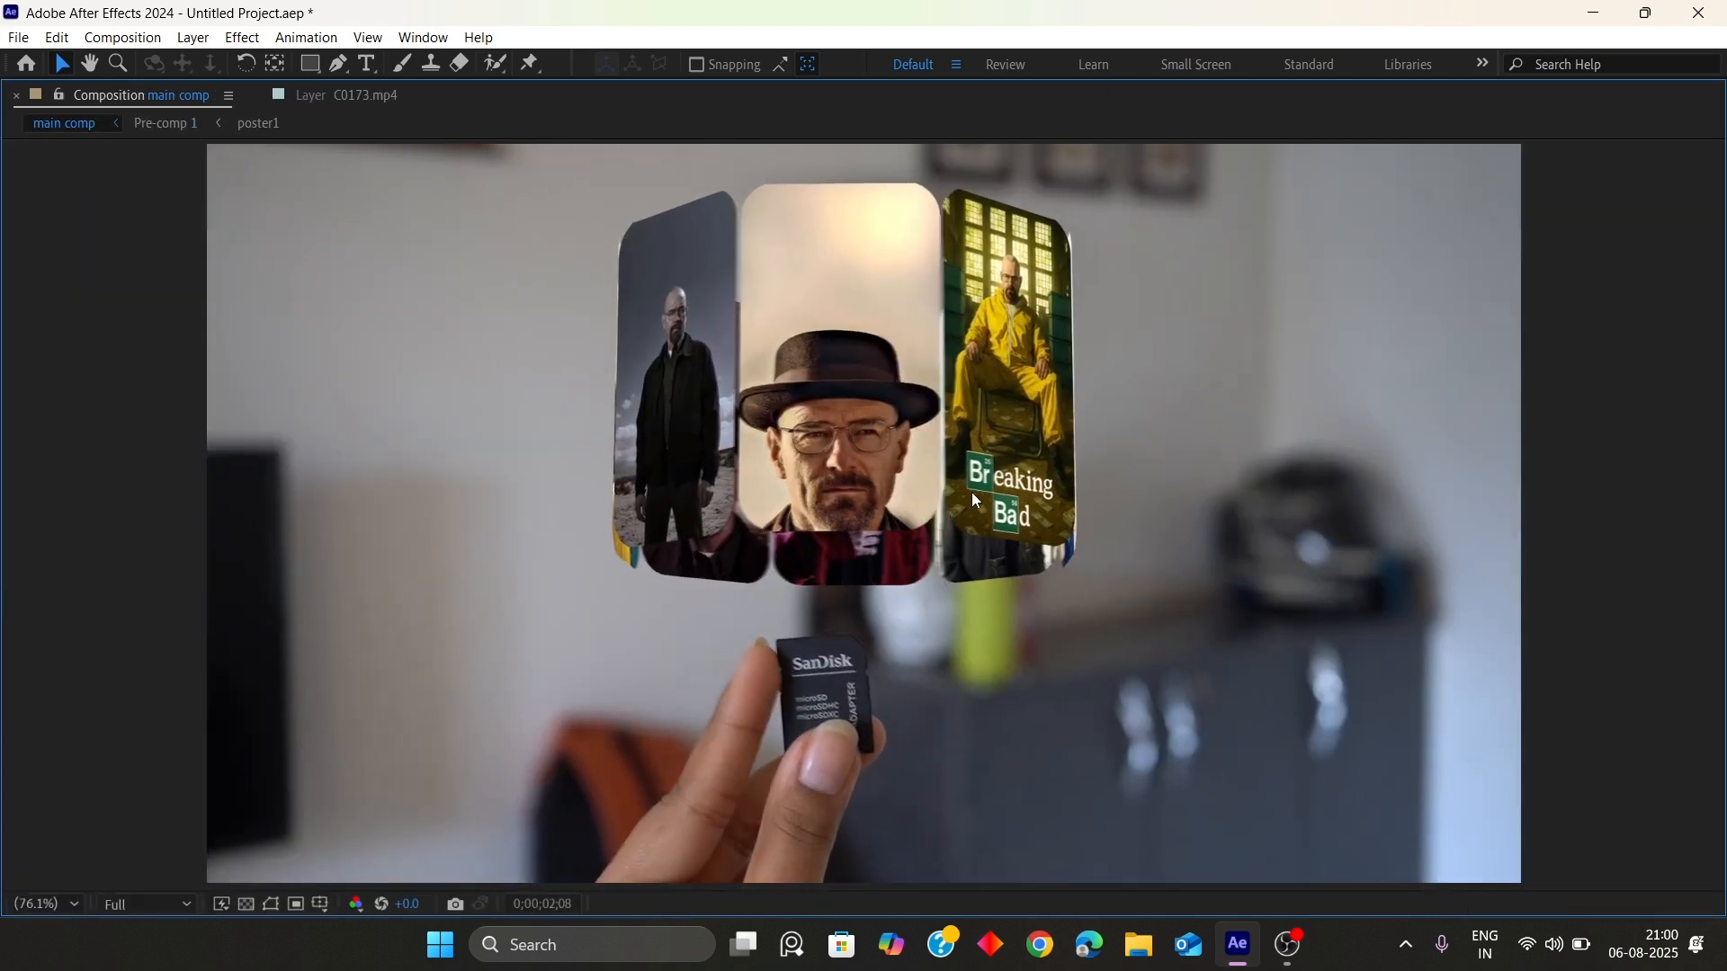
key("grave")
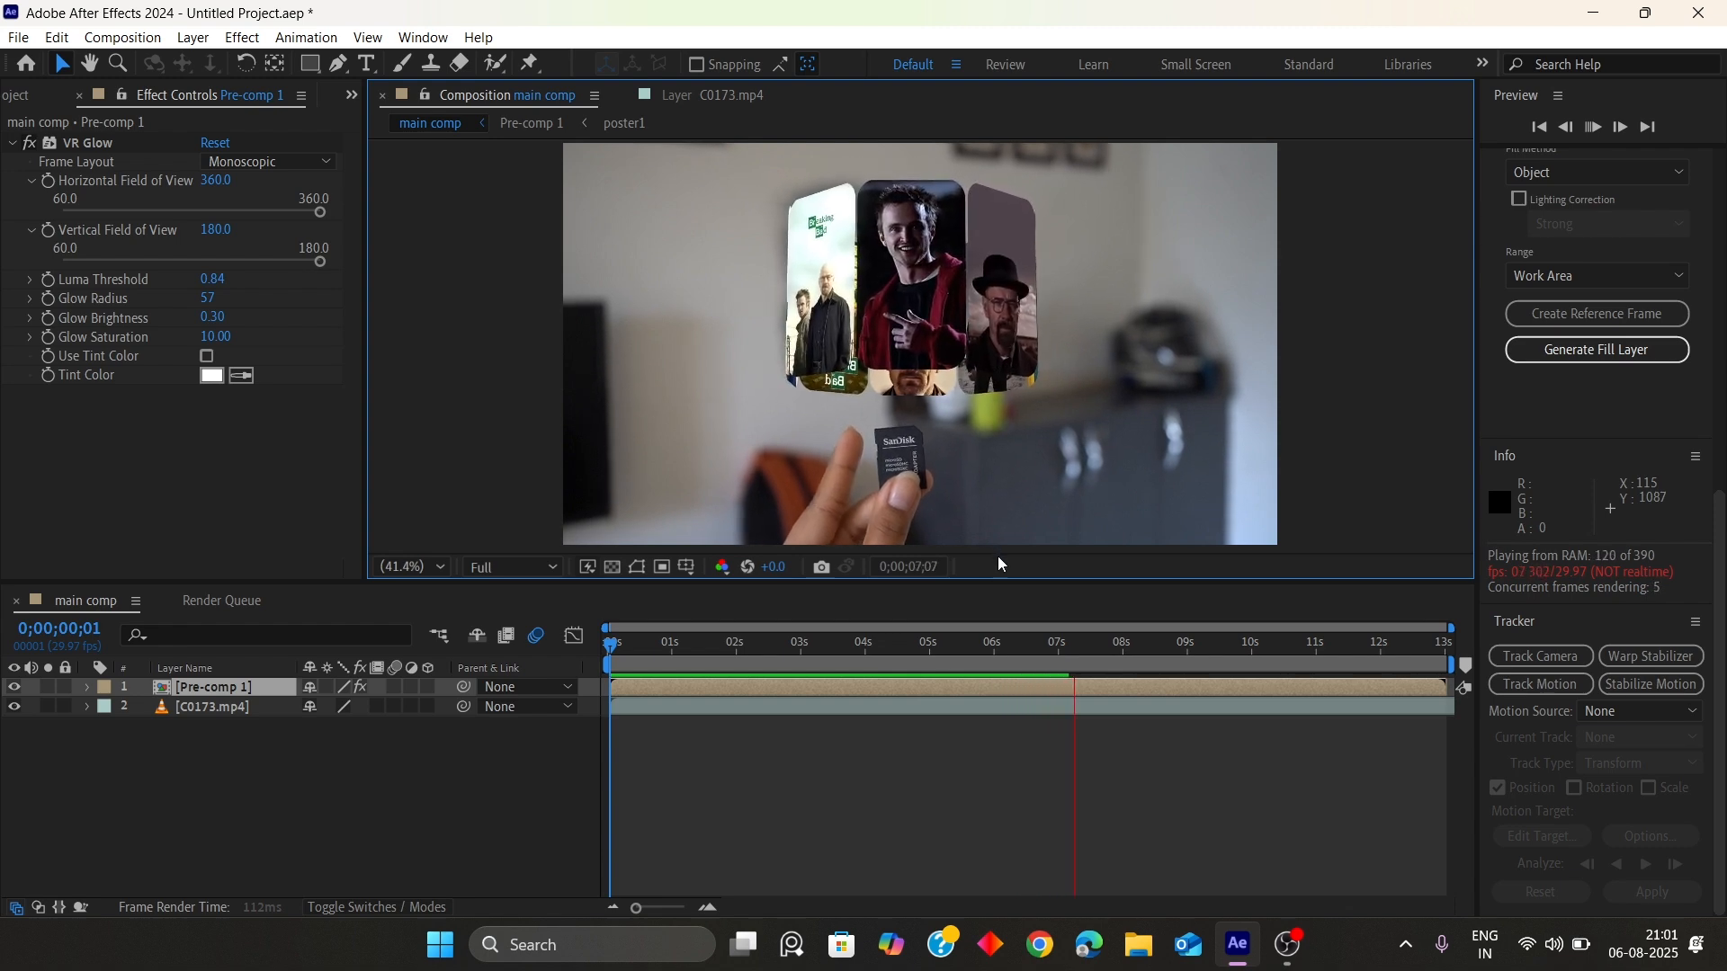
key("space")
left_click_drag(1059, 644, 1101, 649)
key("space")
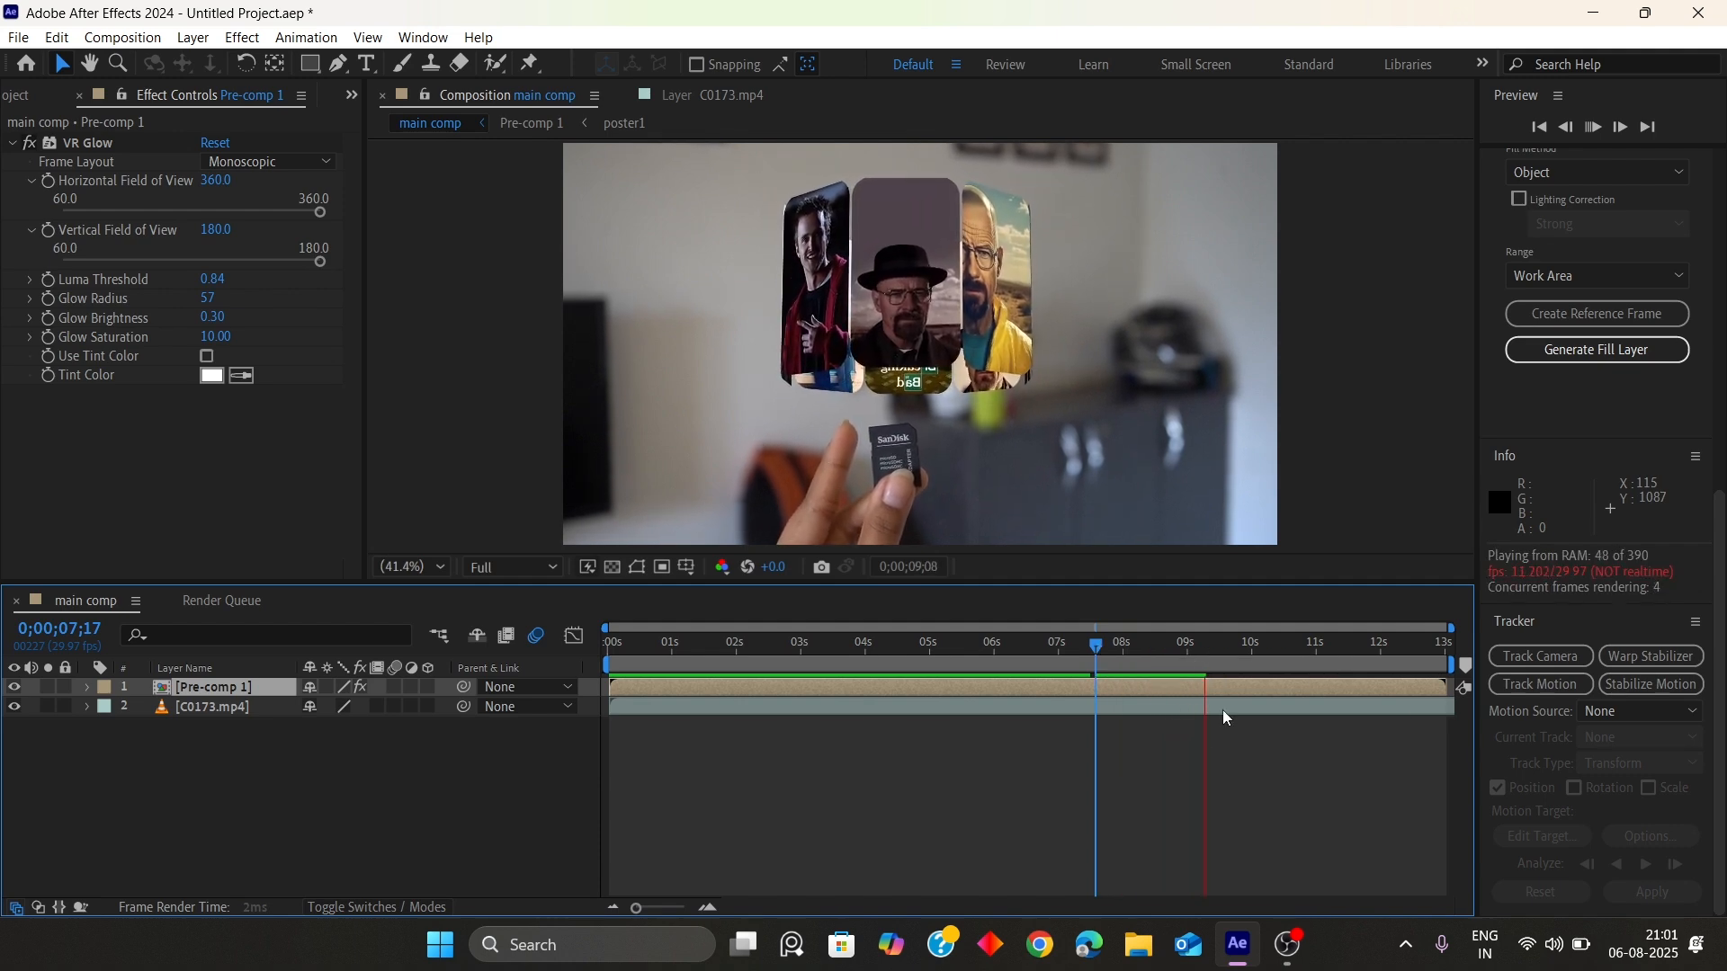
key("space")
key("Home")
key("grave")
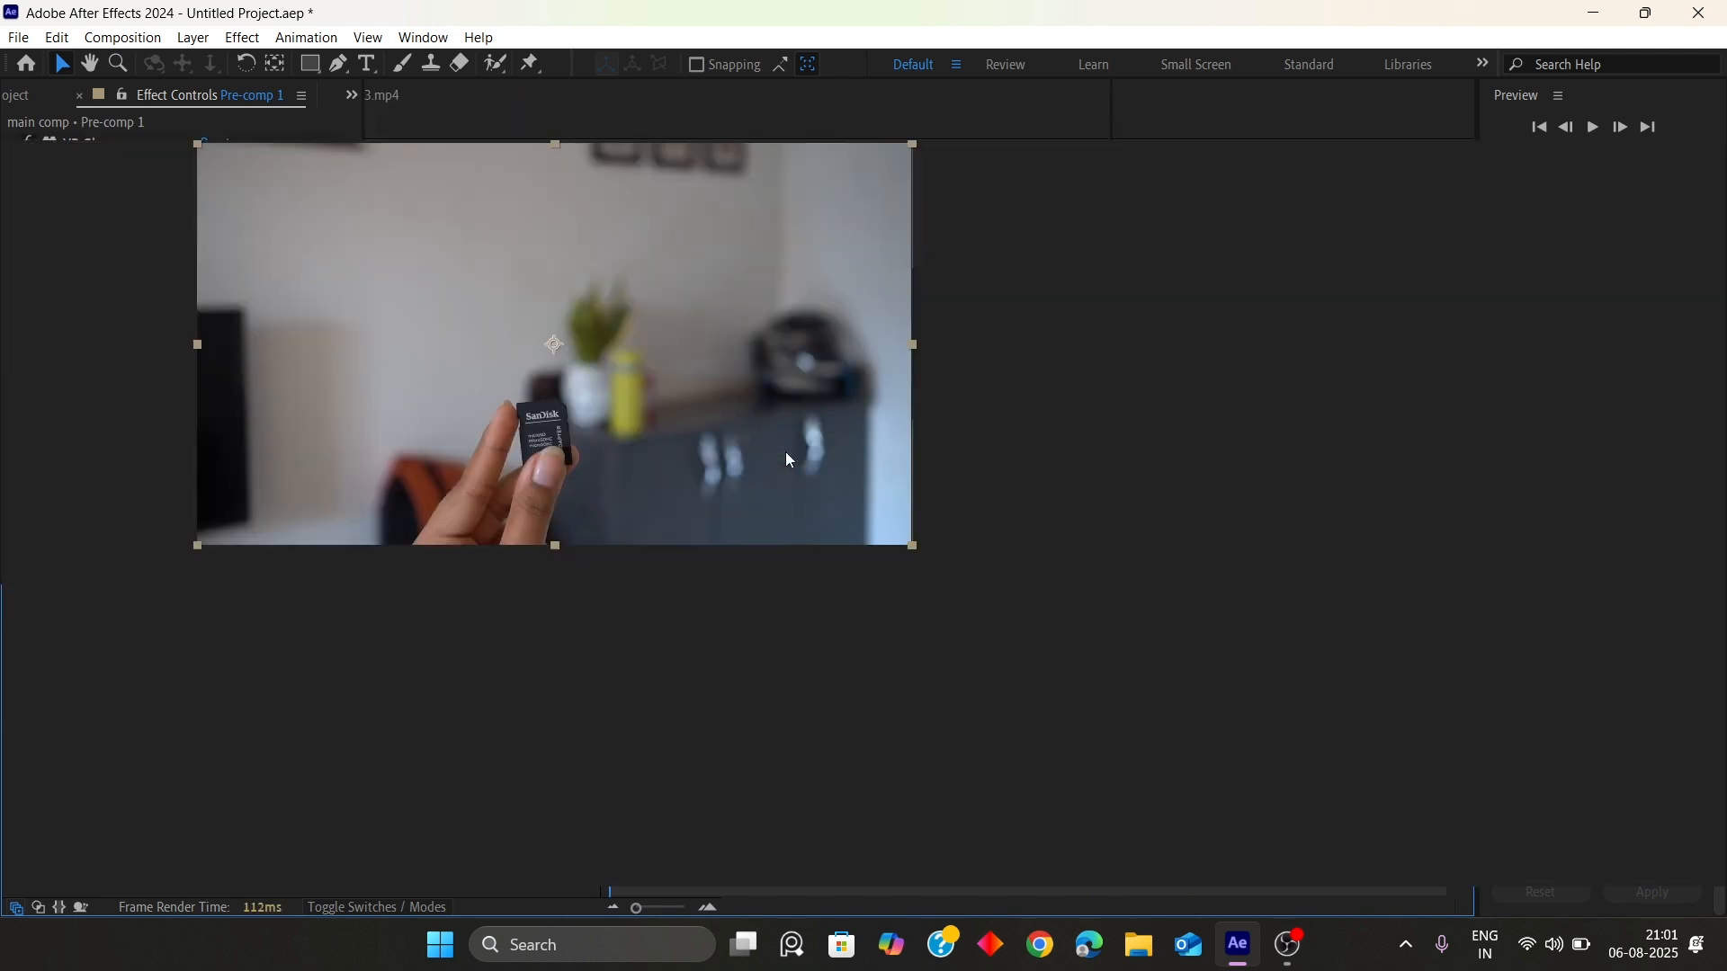
key("space")
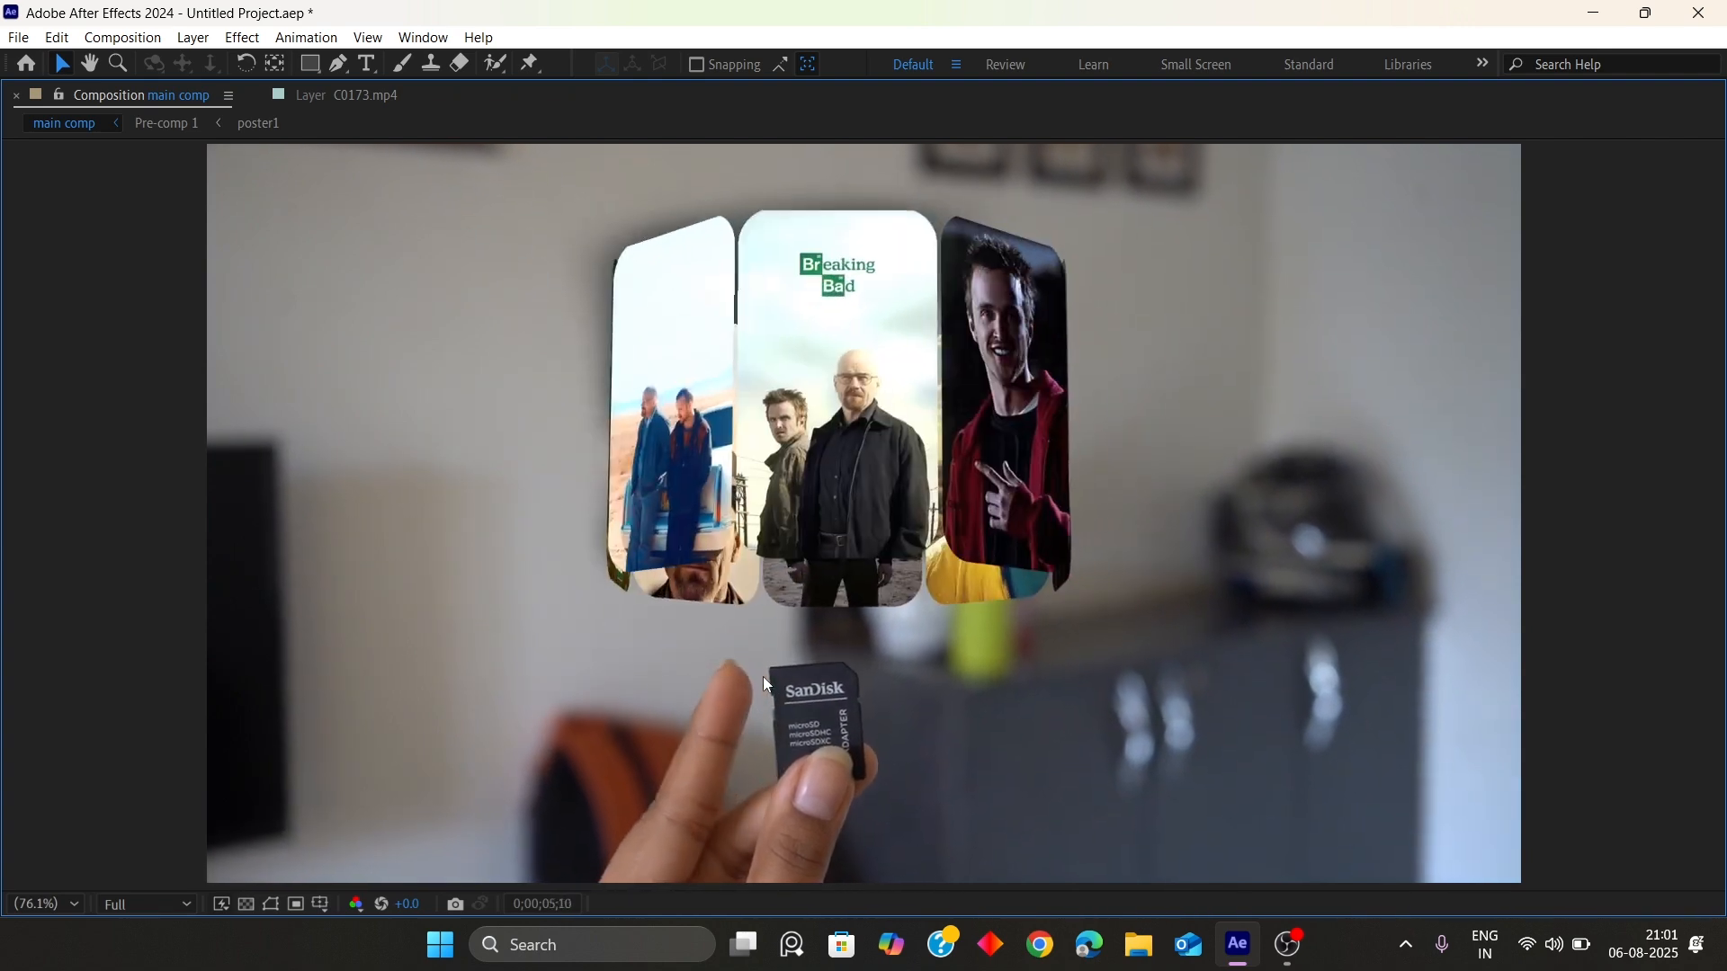
key("grave")
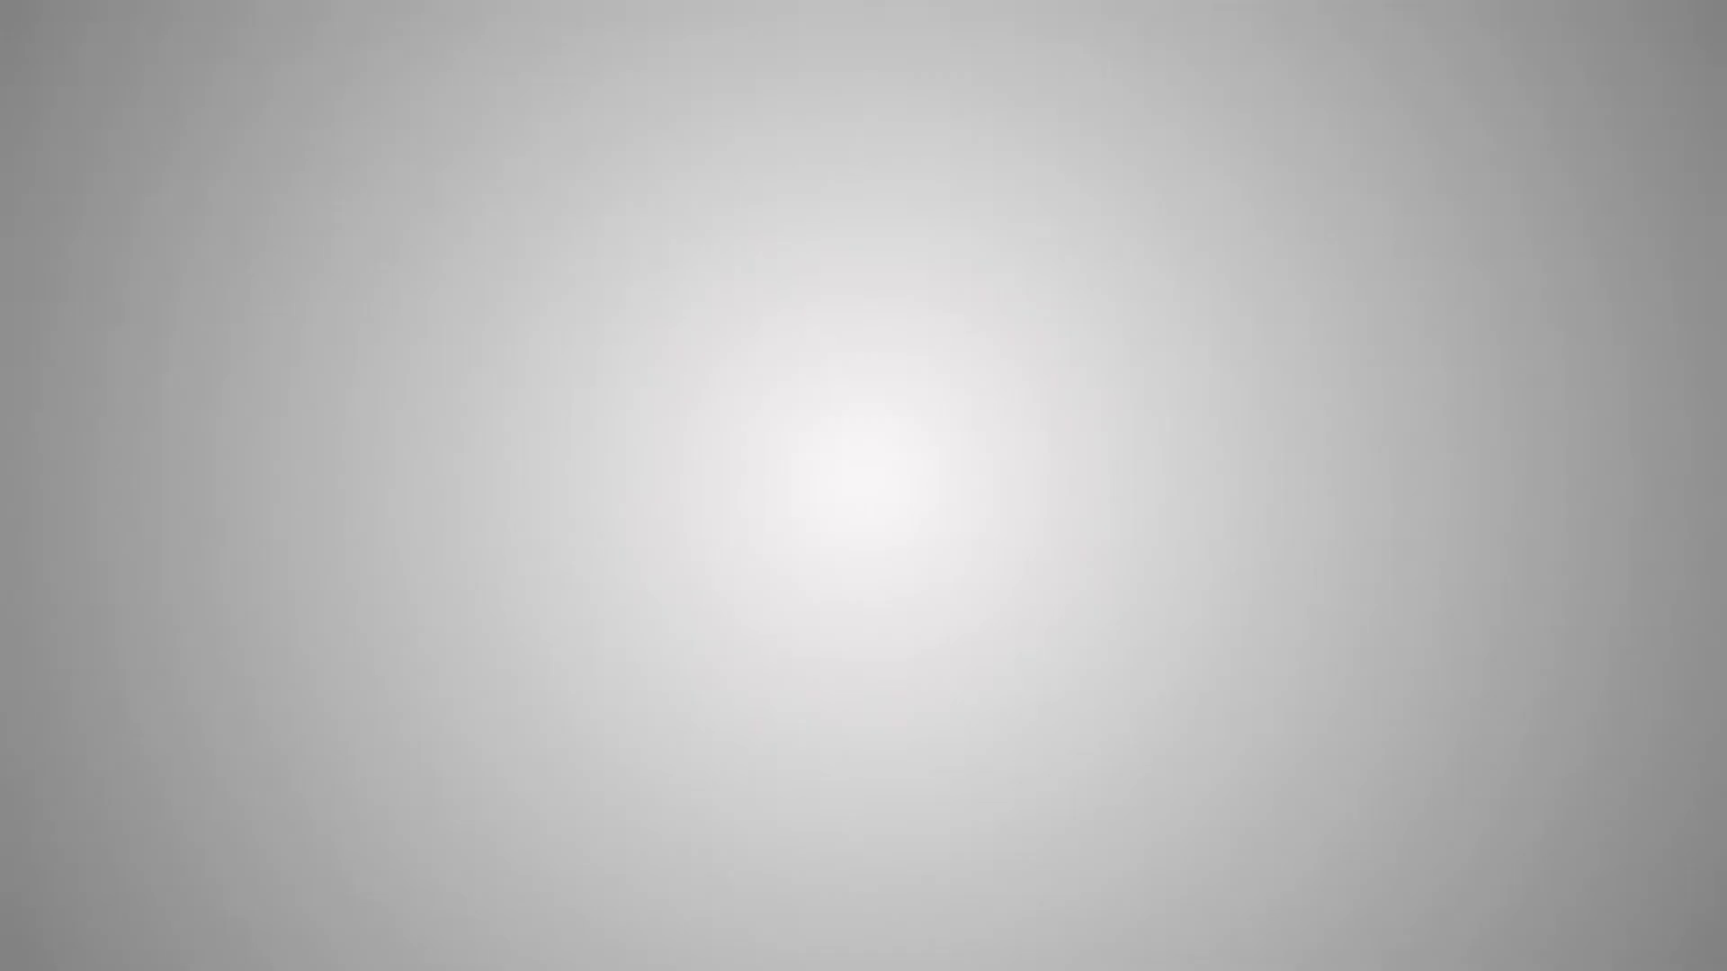